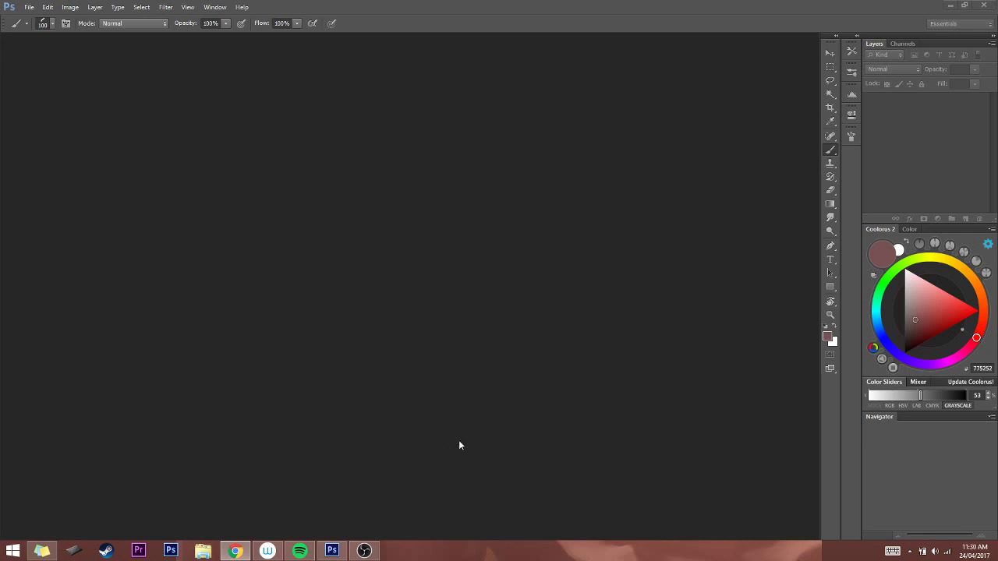
Raise the Desktop Audio volume to 0.0 dB in OBS and switch to Spotify
left_click(365, 550)
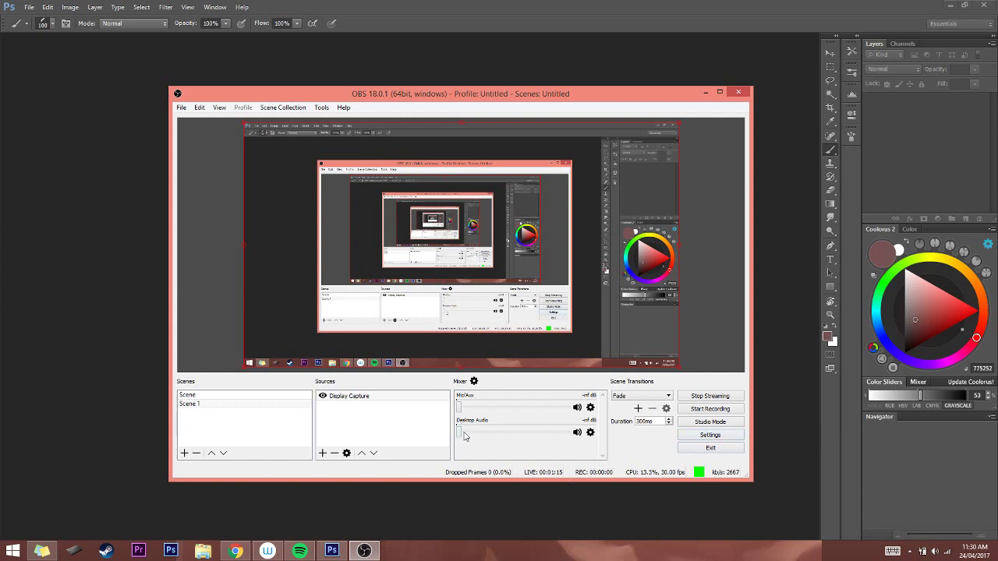
left_click_drag(464, 437, 575, 435)
left_click(299, 550)
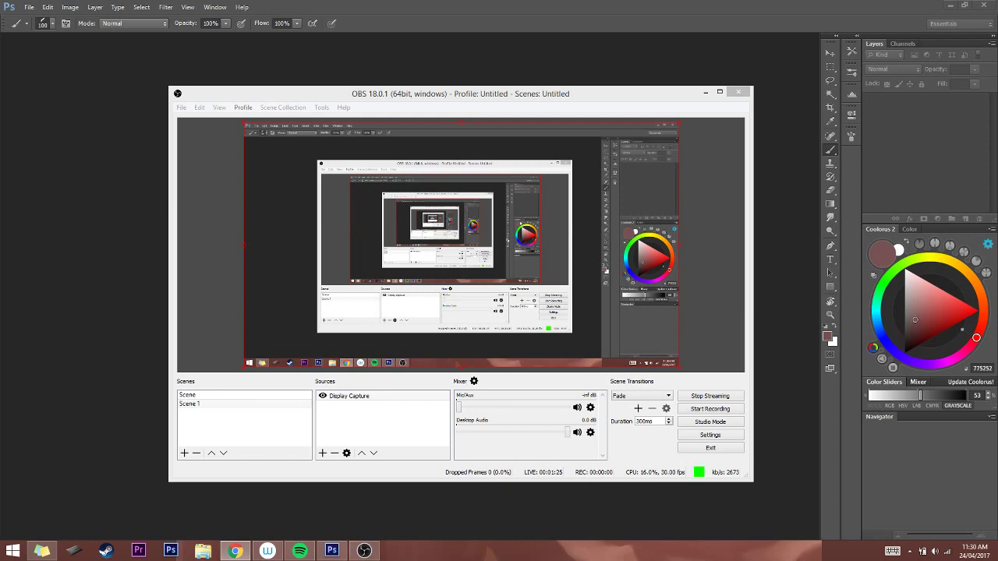
Switch back to Photoshop and open the recently used painting amonkhet.psd
left_click(57, 114)
left_click(30, 7)
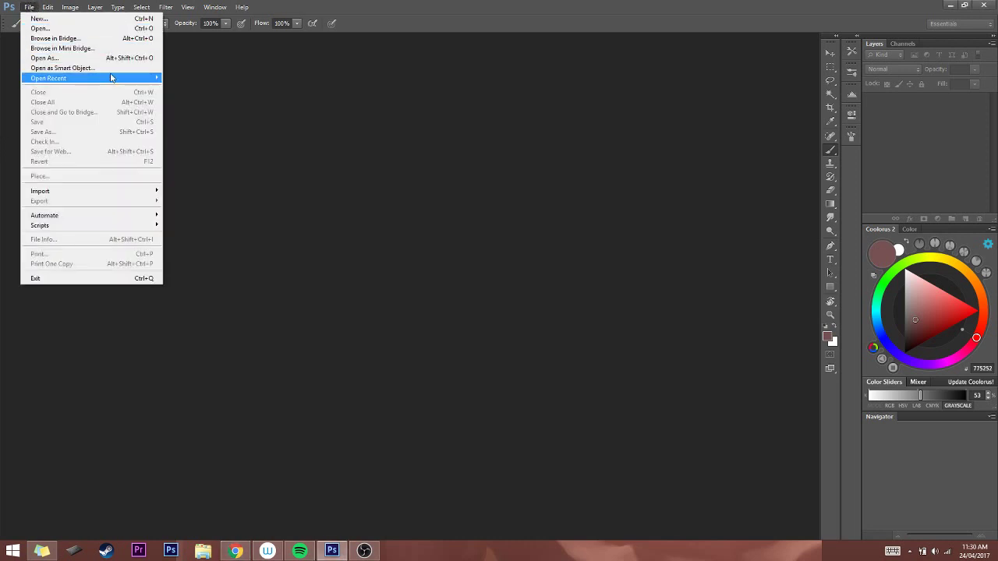
mouse_move(114, 78)
left_click(202, 78)
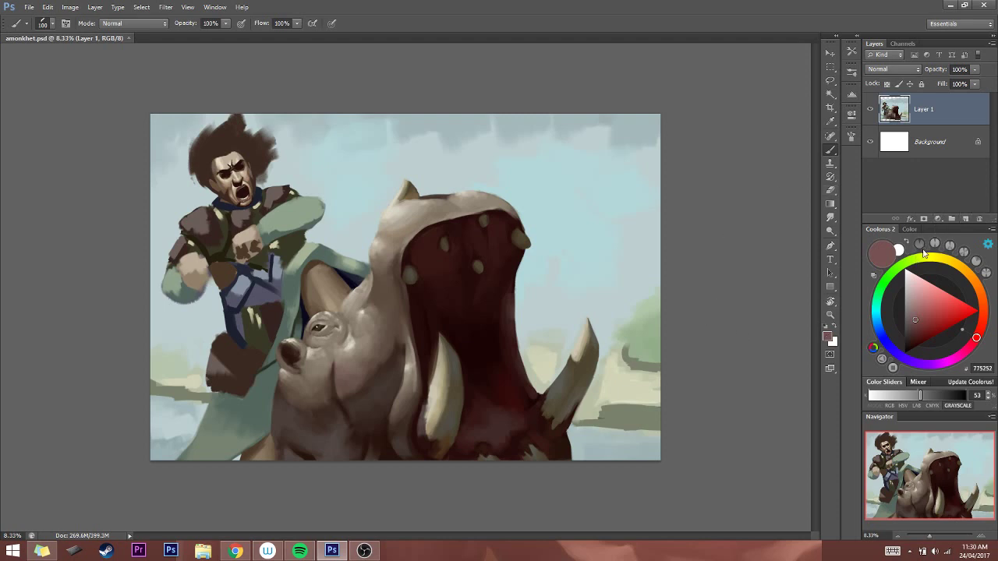
Add a black text box reading "One Moment! BRB" in 150 pt Adonais over the sky above the hippo
left_click(965, 219)
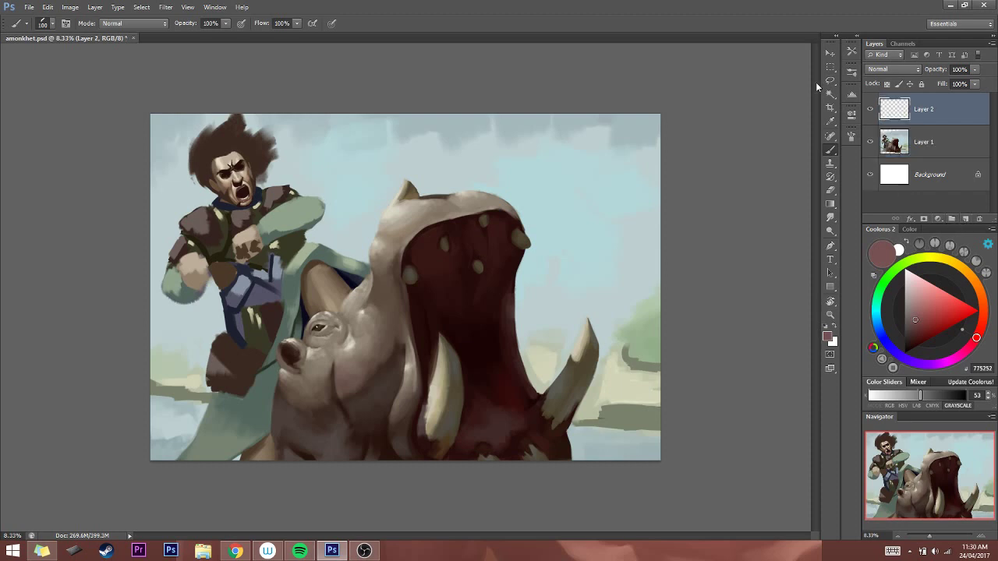
left_click(830, 259)
key("d")
left_click_drag(444, 141, 629, 226)
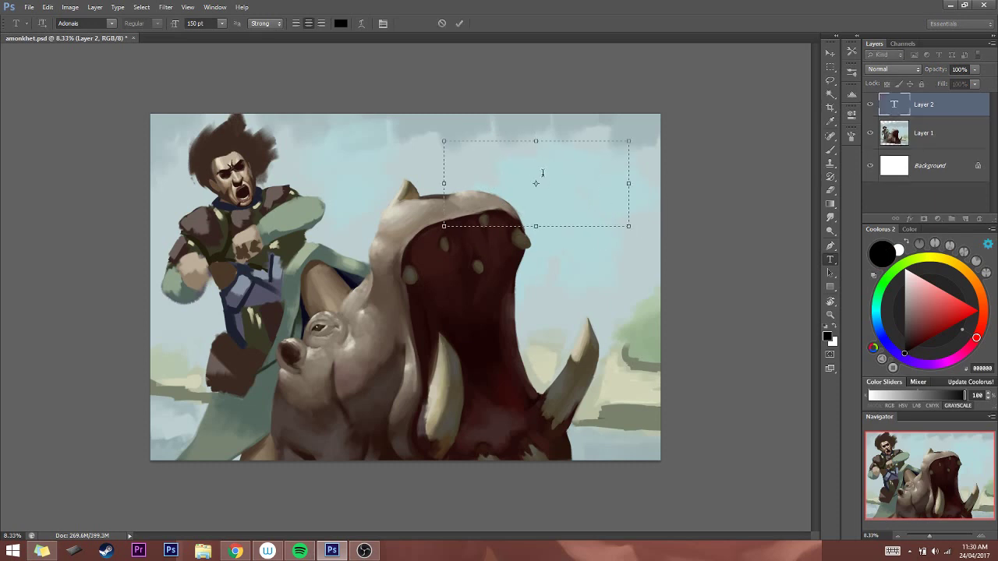
type("One")
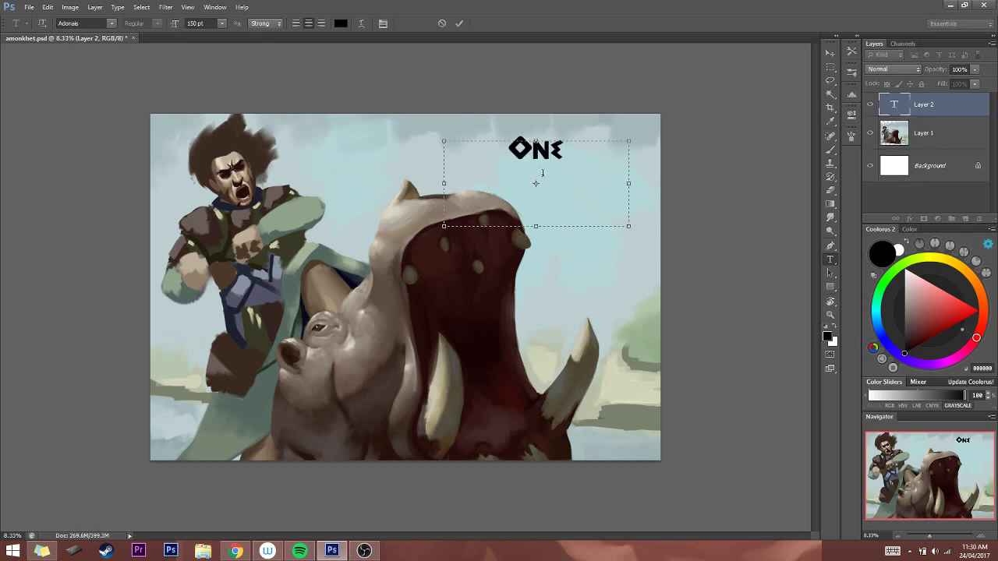
key("Return")
type("Moment")
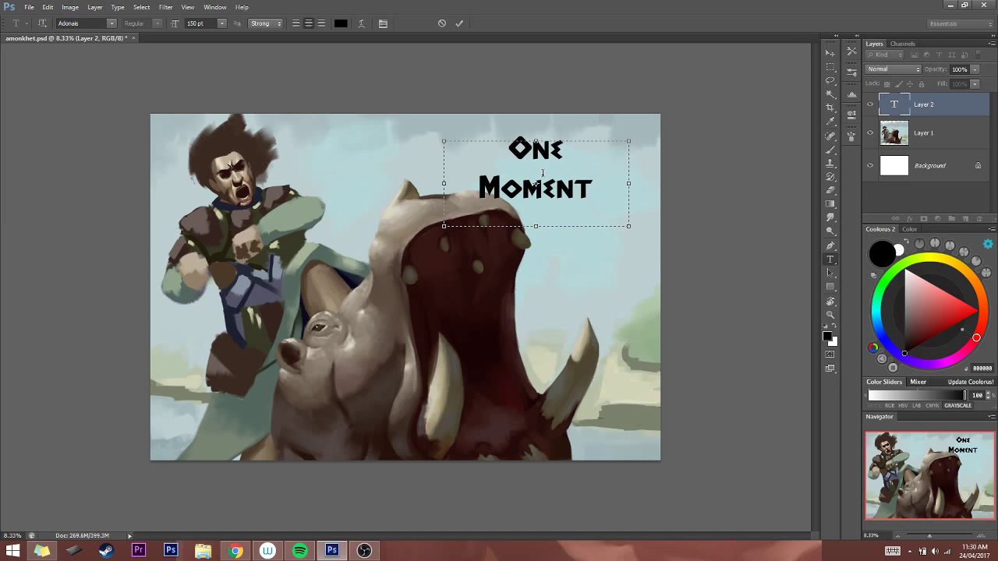
type("!")
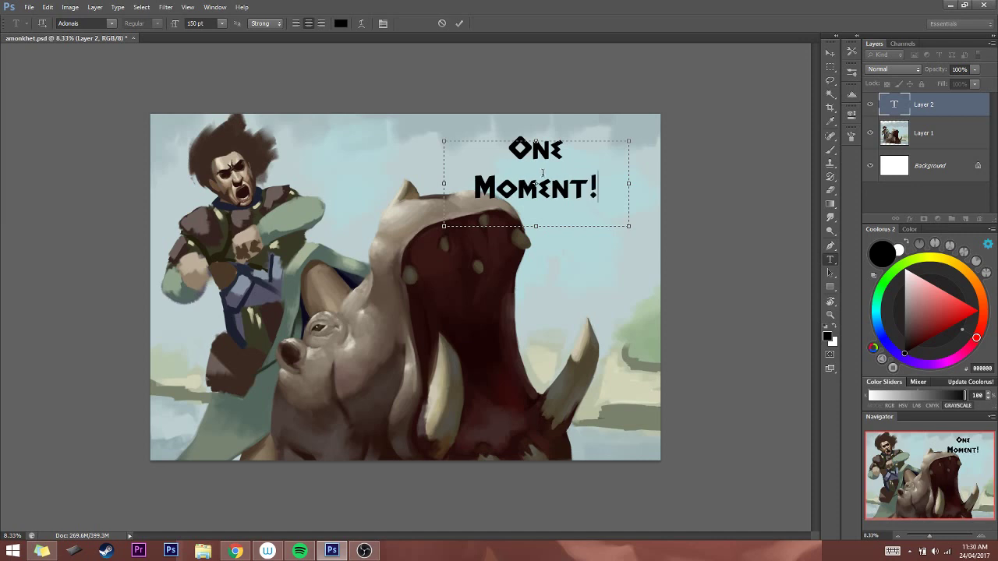
left_click(461, 24)
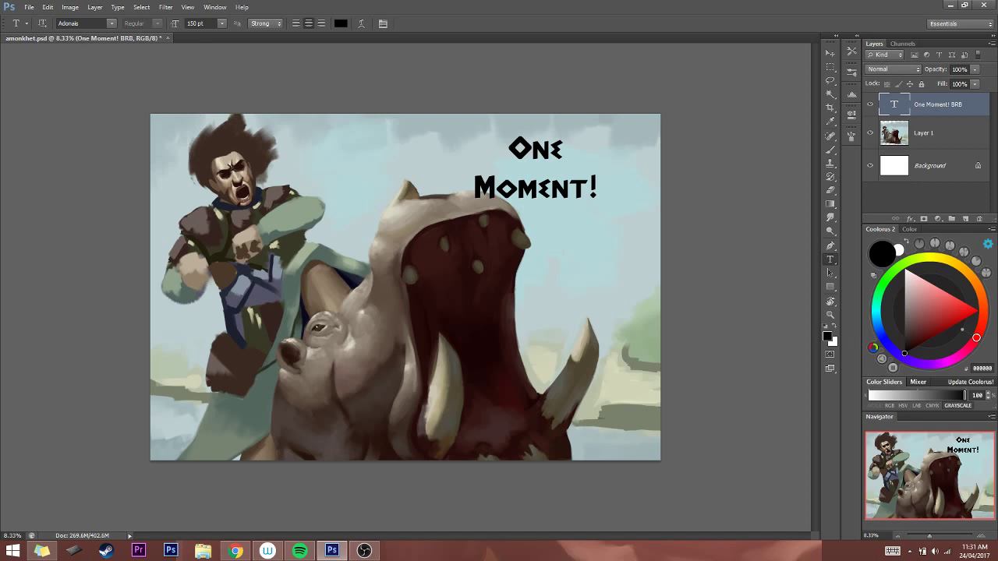
Remove the "One Moment! BRB" text layer from the painting
key("alt+Tab")
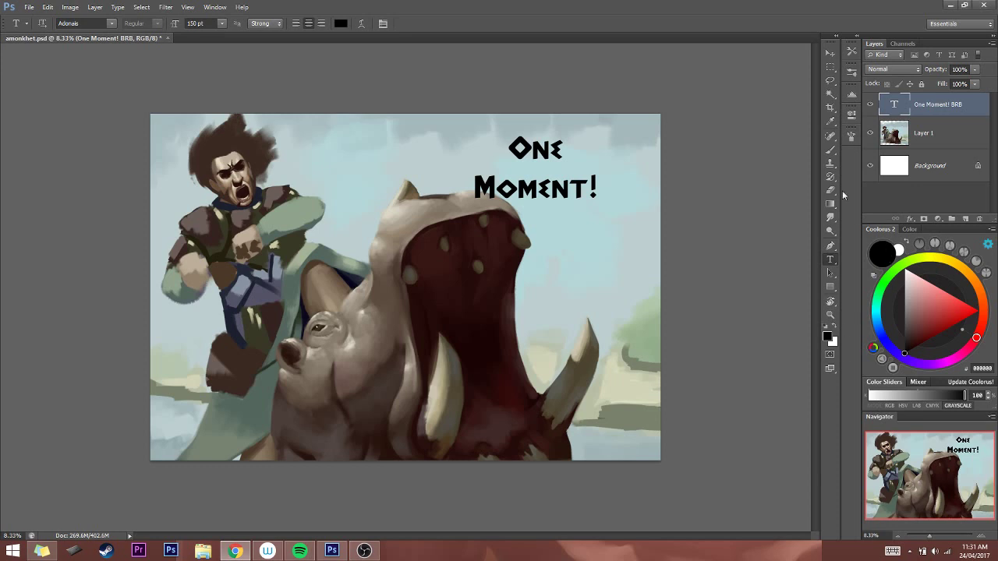
left_click(974, 108)
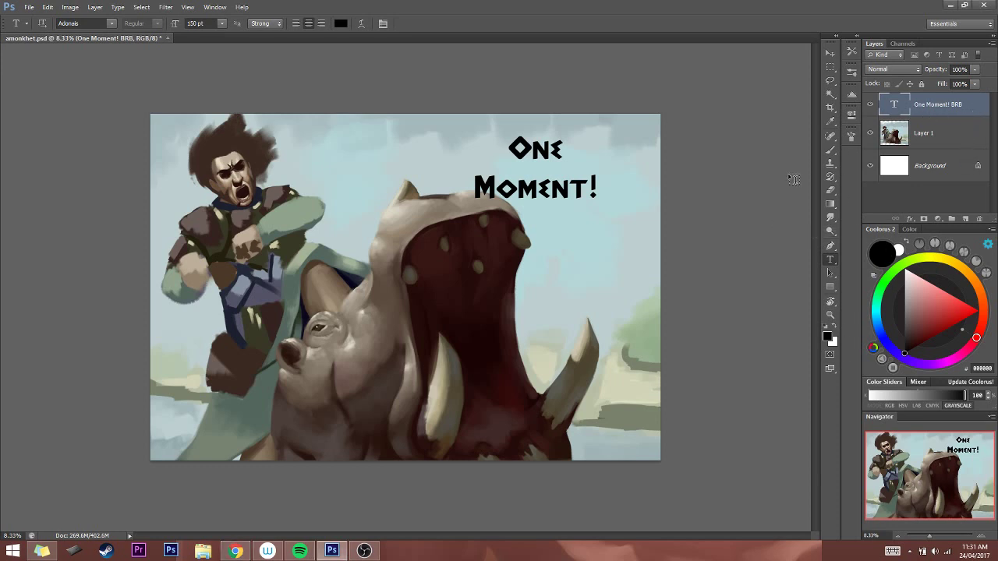
key("ctrl+e")
key("ctrl+alt+z")
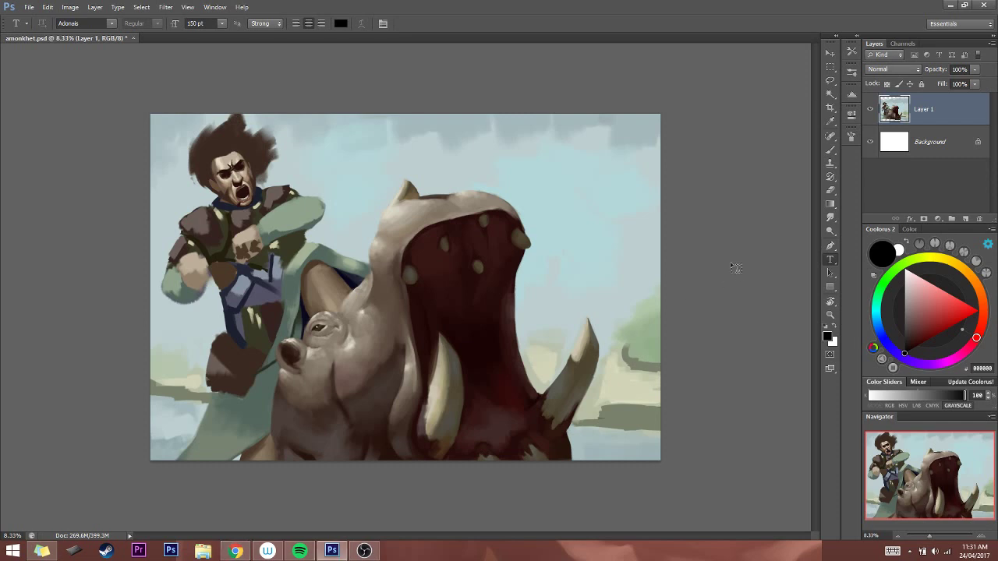
Select the Brush tool and set its size to 125 for the warrior's face
left_click(830, 149)
key("bracketright")
key("bracketright")
key("bracketright")
key("bracketright")
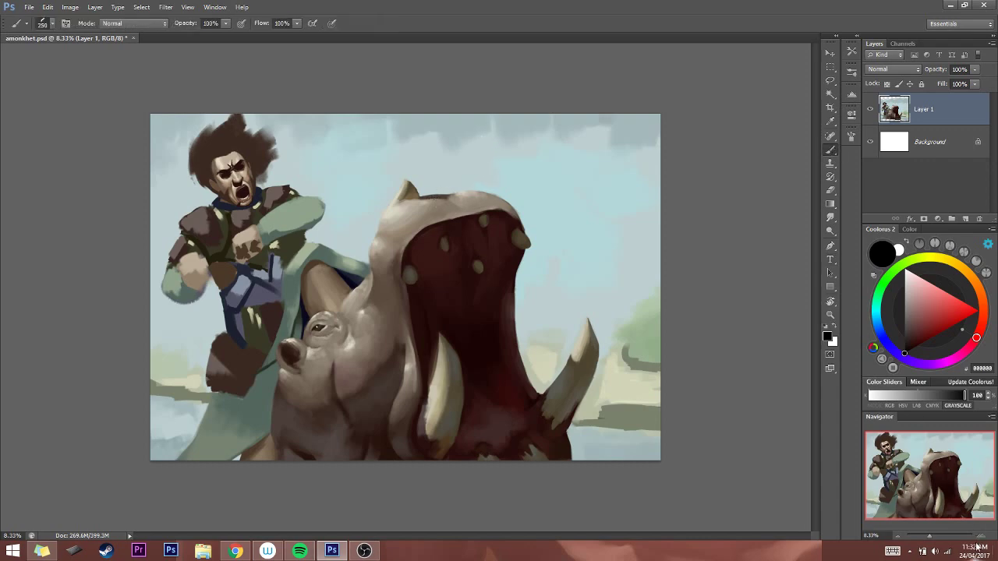
key("ctrl+plus")
key("ctrl+plus")
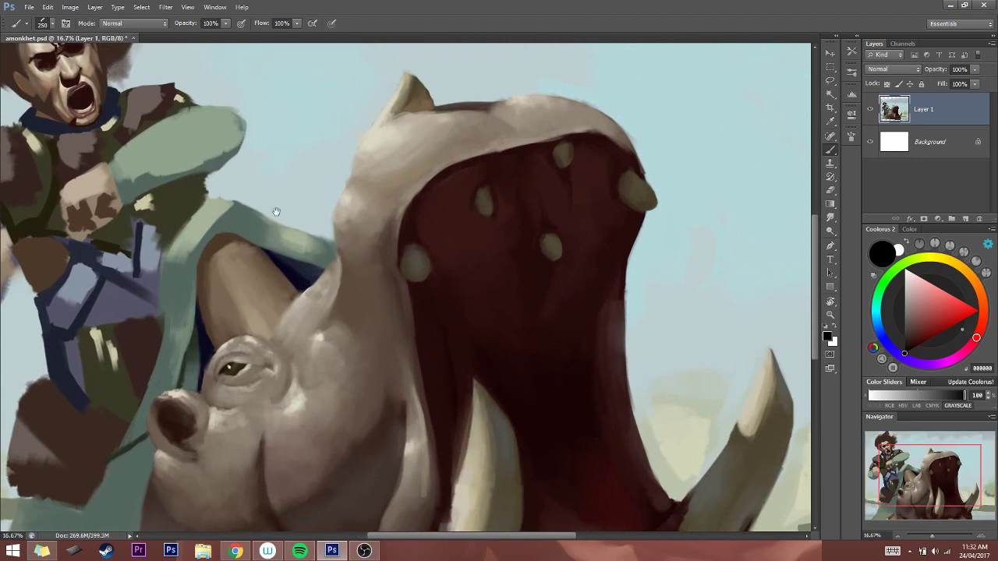
left_click_drag(92, 46, 307, 179)
key("bracketleft")
key("bracketleft")
key("bracketleft")
key("bracketleft")
key("bracketleft")
key("bracketleft")
key("bracketleft")
key("bracketleft")
key("bracketleft")
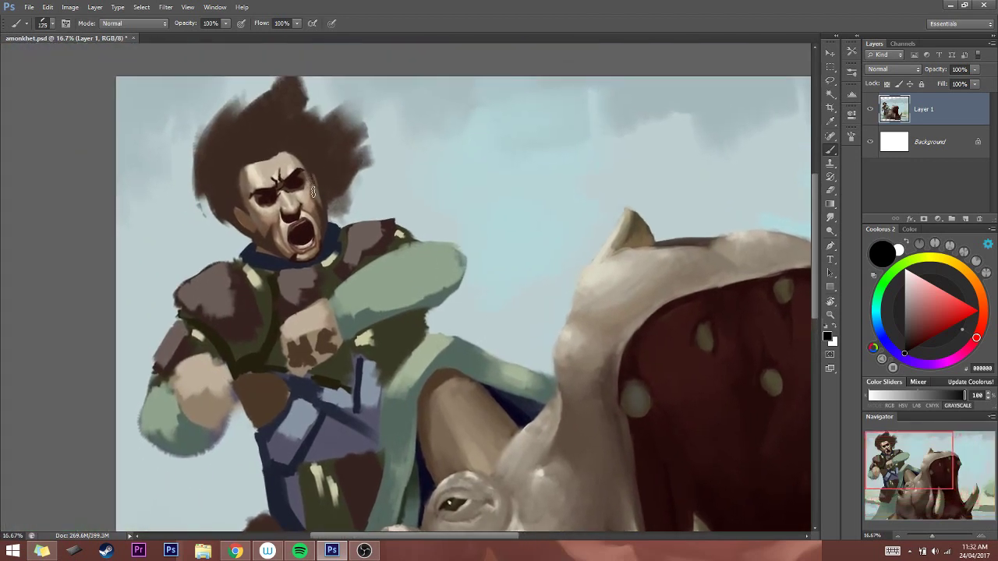
Paint over the dark frown mark between the warrior's brows with light and brown skin tones sampled from his face, using a small brush
key("bracketleft")
left_click(286, 159, "alt")
key("bracketleft")
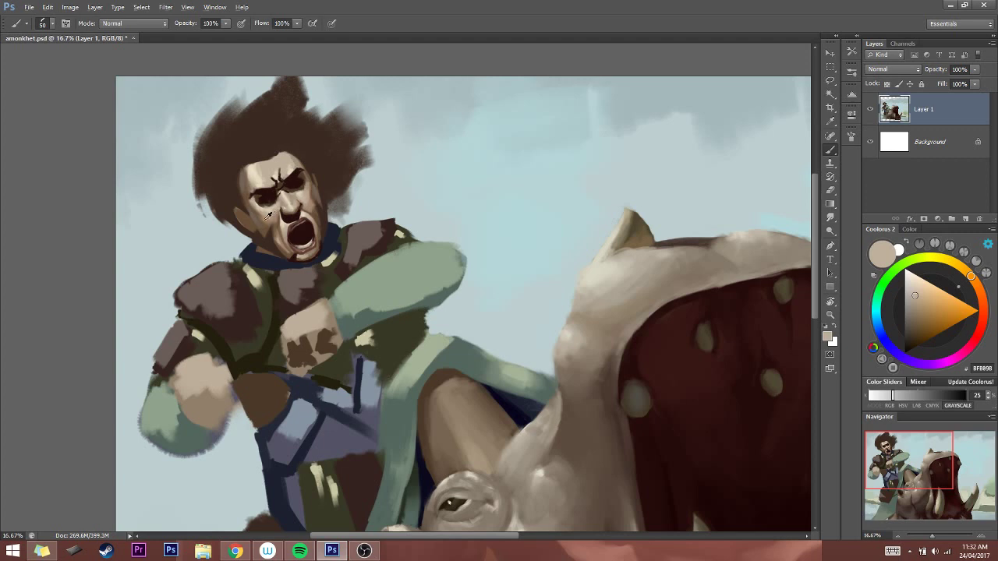
left_click(267, 221, "alt")
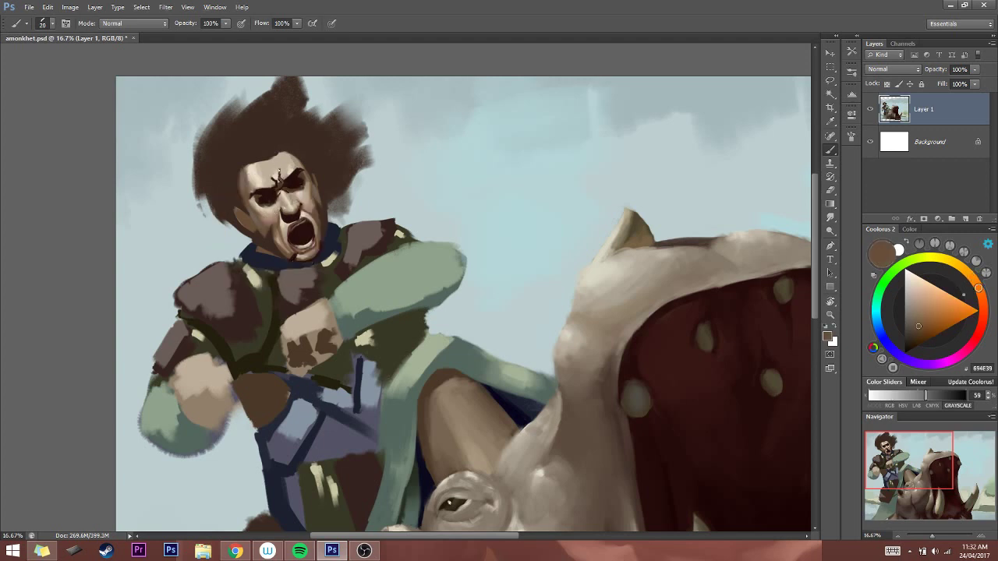
key("alt")
left_click(277, 167, "alt")
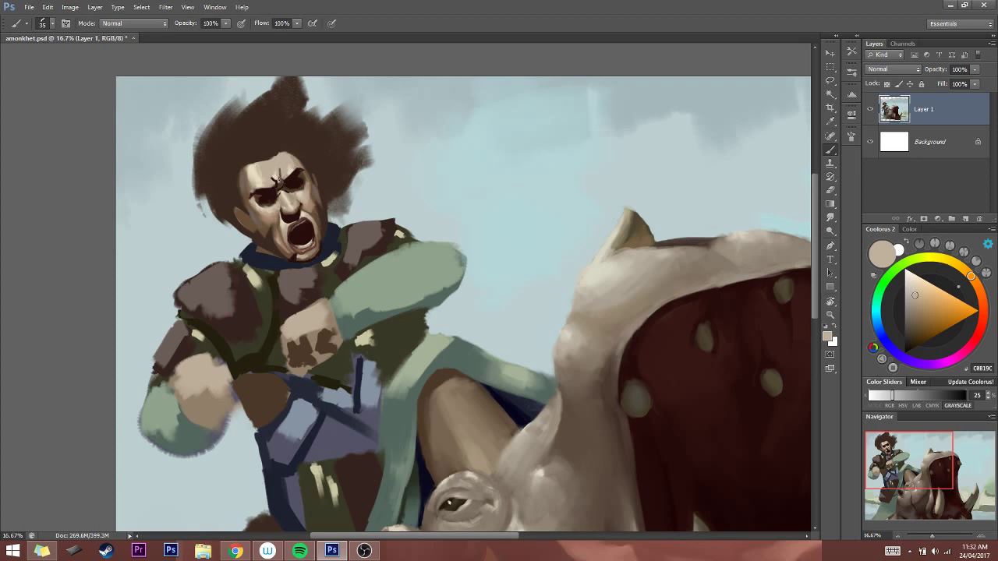
left_click(280, 166, "alt")
left_click(281, 167, "alt")
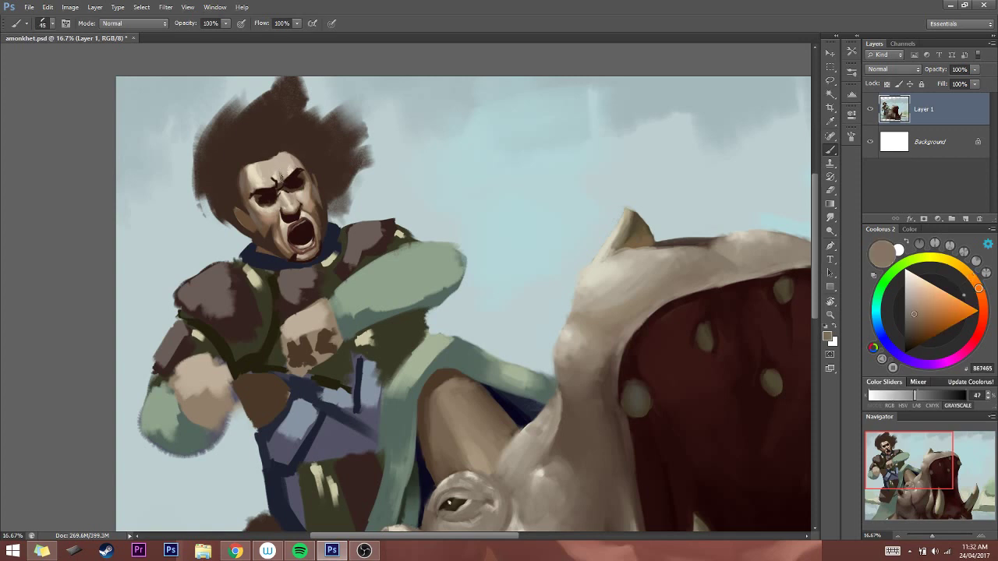
Reshape the crease between the warrior's brows with sampled dark brown and the light skin tone of the forehead
left_click(282, 179, "alt")
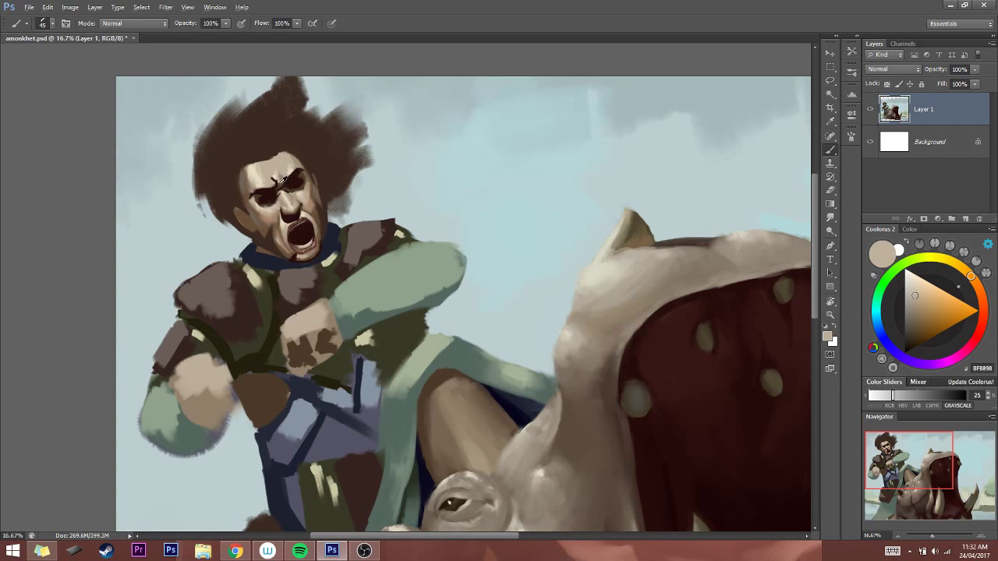
left_click(275, 183, "alt")
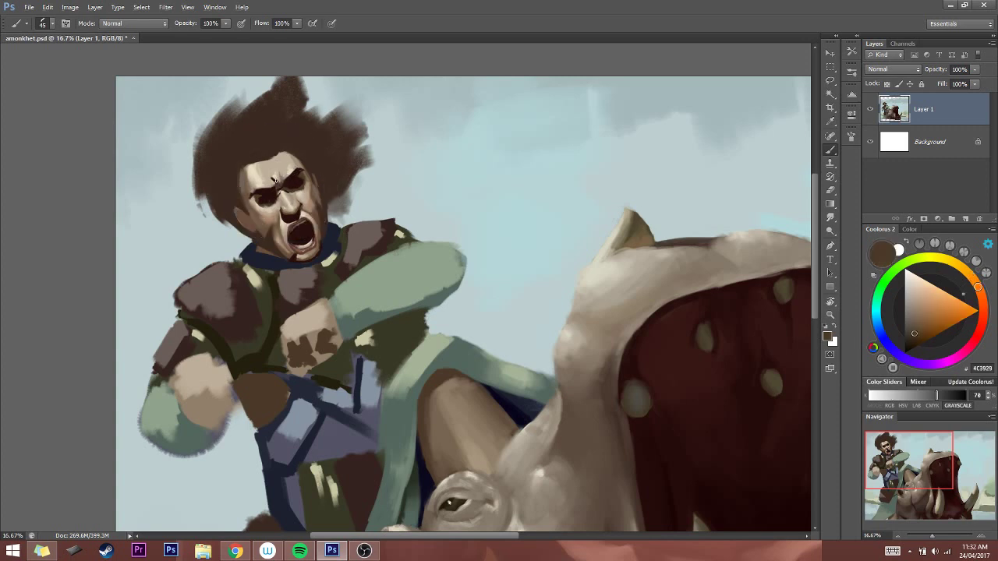
left_click_drag(277, 187, 275, 170)
left_click(274, 167, "alt")
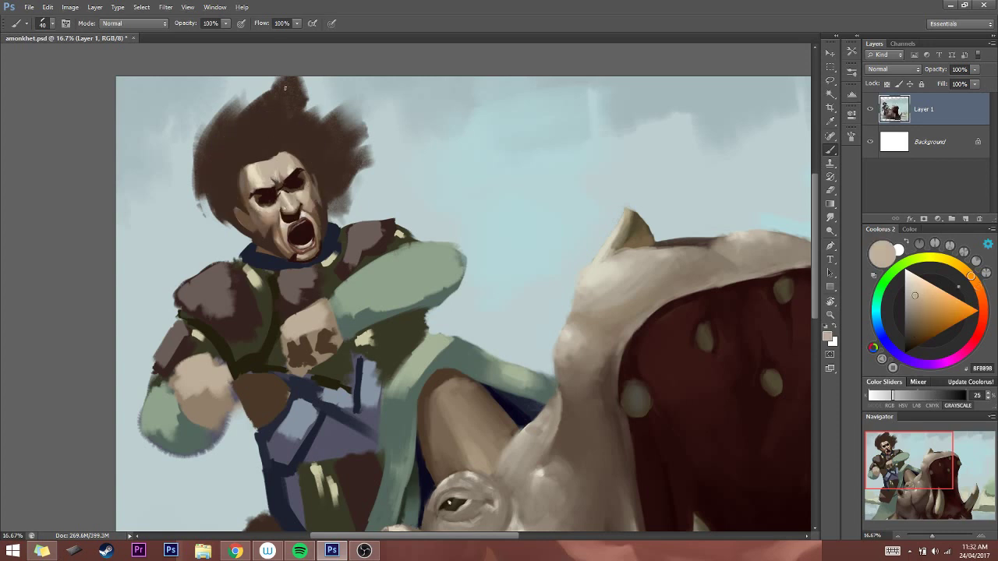
Handwrite "BRB" with a heart in the sky on a new layer, and delete that layer
left_click(965, 219)
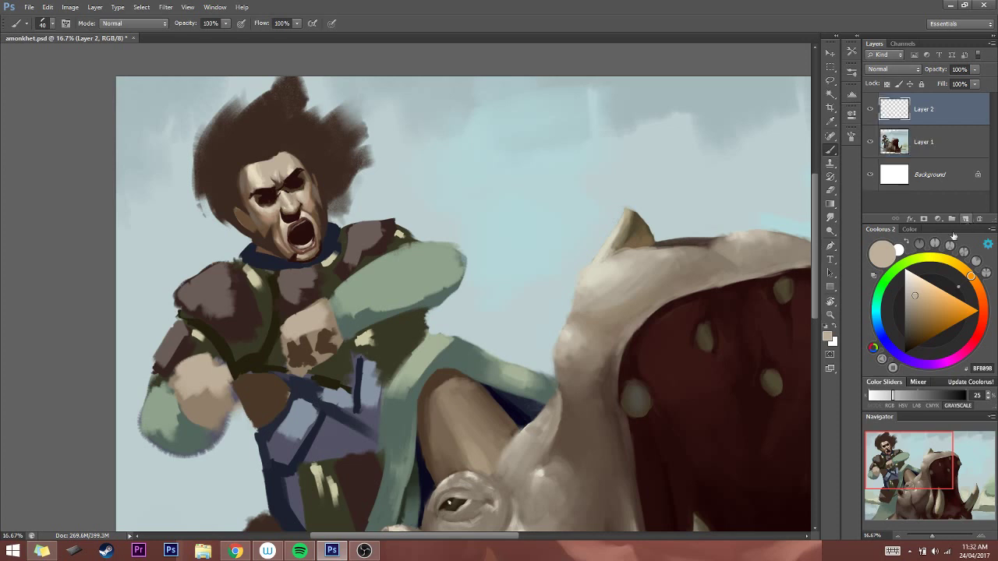
mouse_move(446, 137)
left_mouse_down()
mouse_move(467, 161)
mouse_move(472, 133)
mouse_move(488, 159)
mouse_move(508, 134)
mouse_move(499, 122)
mouse_move(534, 160)
left_mouse_up()
left_click_drag(538, 125, 534, 161)
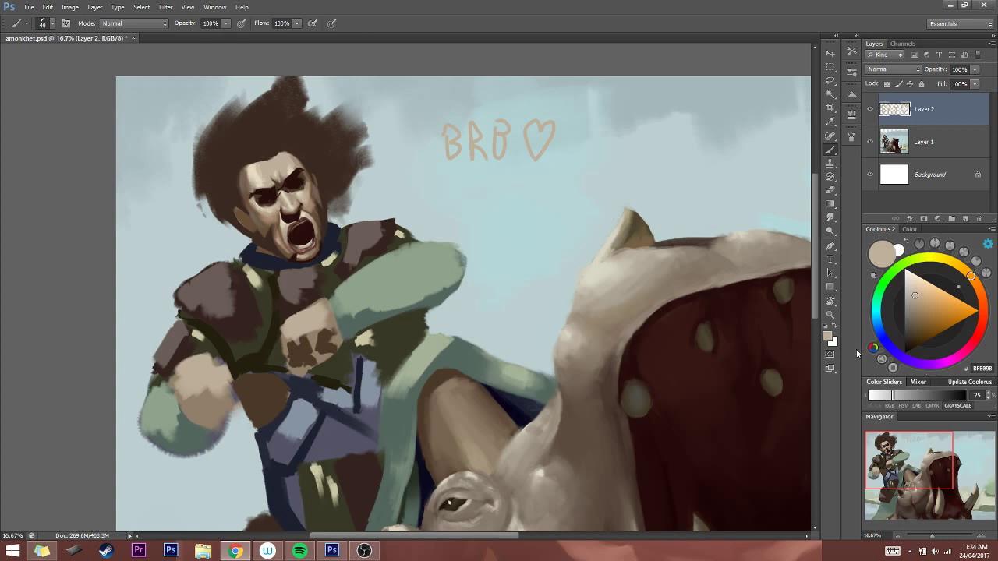
left_click_drag(958, 117, 982, 218)
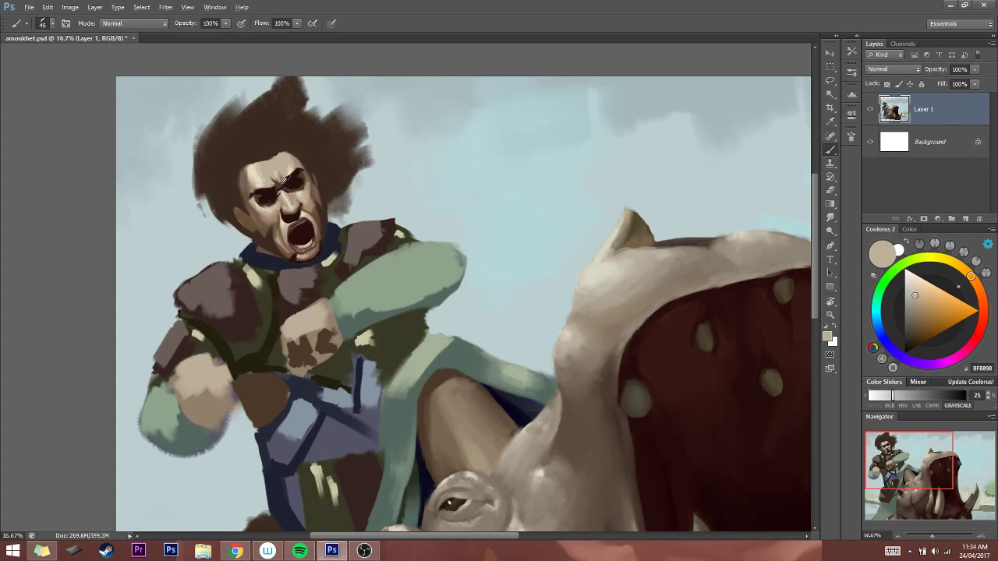
Refine the brow crease with sampled dark brown and light skin tones, using a brush size of 35 to 40
key("bracketleft")
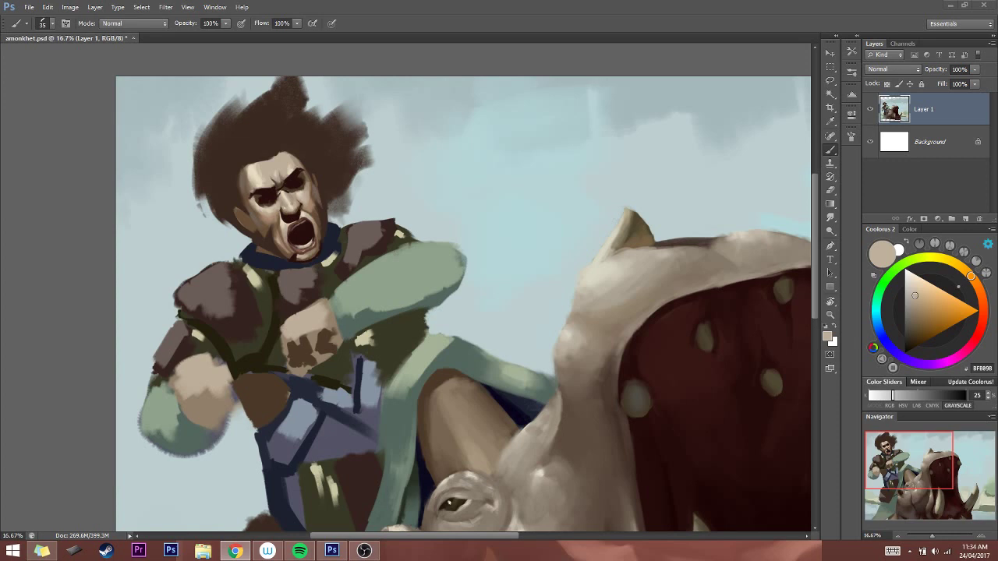
mouse_move(369, 554)
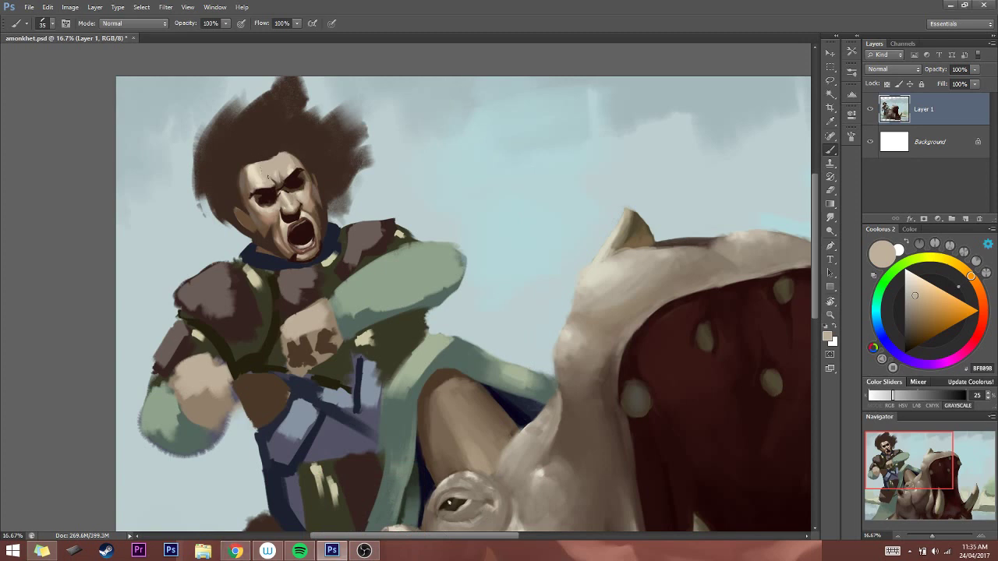
key("bracketright")
left_click(269, 179, "alt")
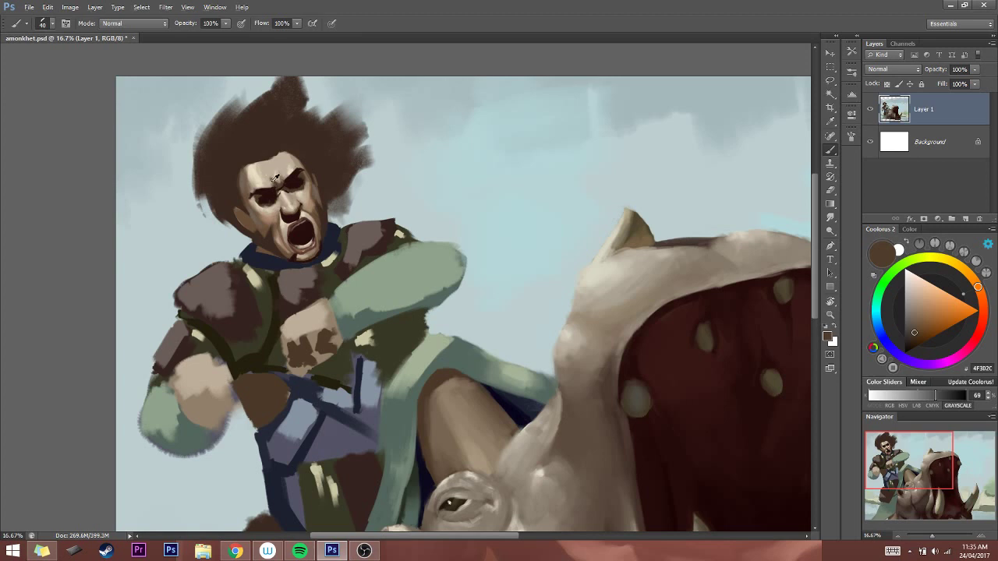
left_click(273, 178, "alt")
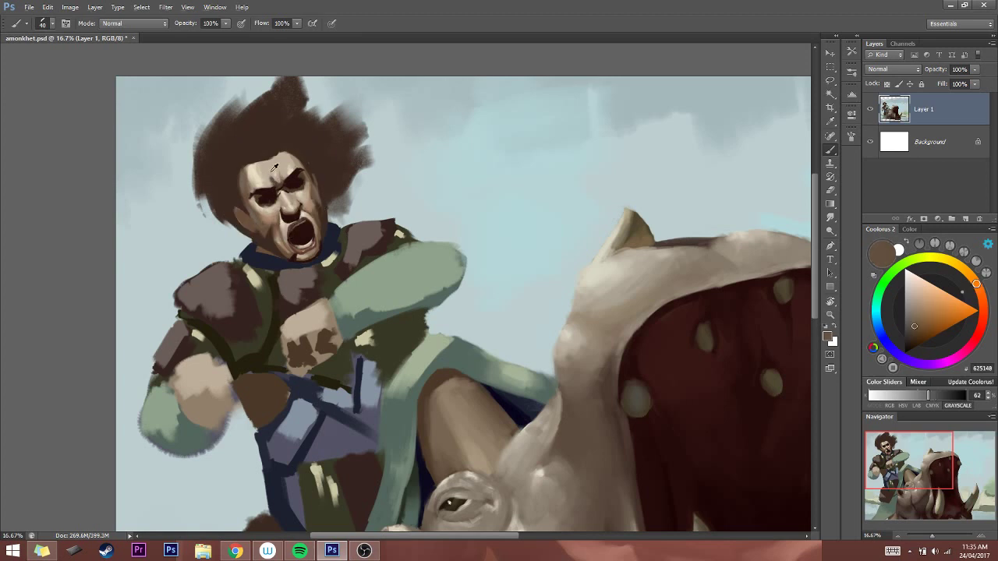
left_click(274, 168, "alt")
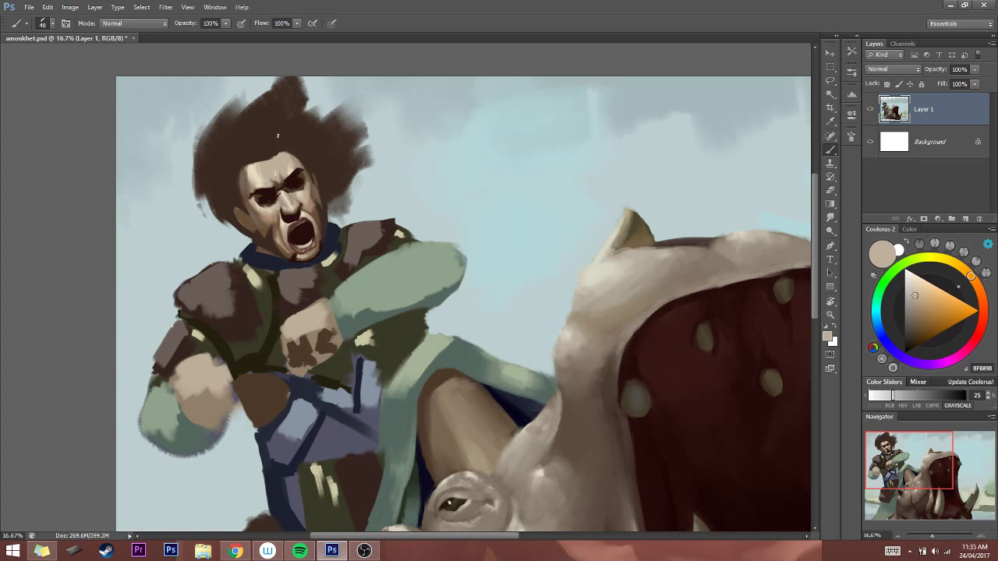
Blend the warrior's forehead with sampled cream and beige skin tones, enlarging the brush to 80
left_click(290, 167, "alt")
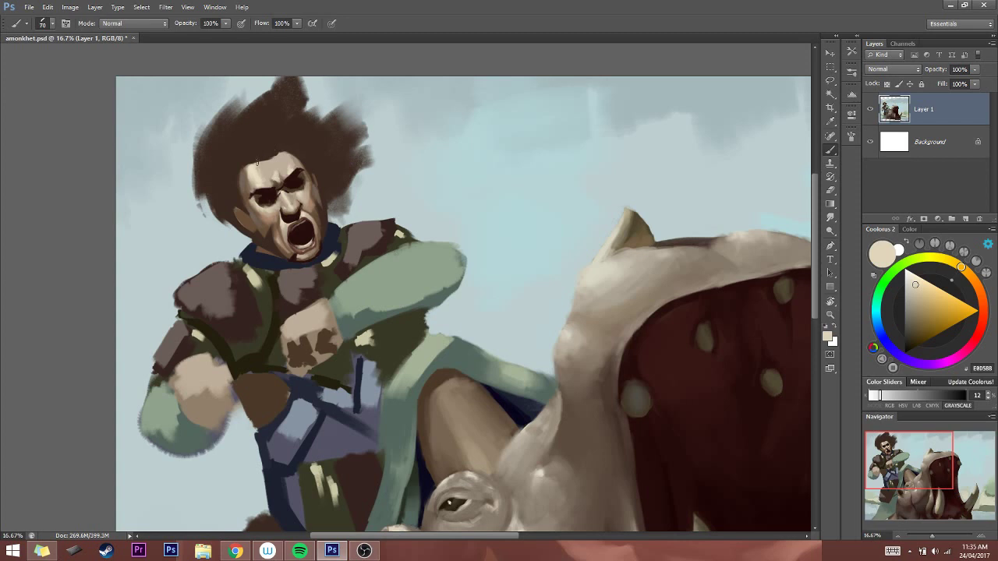
left_click(263, 167, "alt")
key("bracketright")
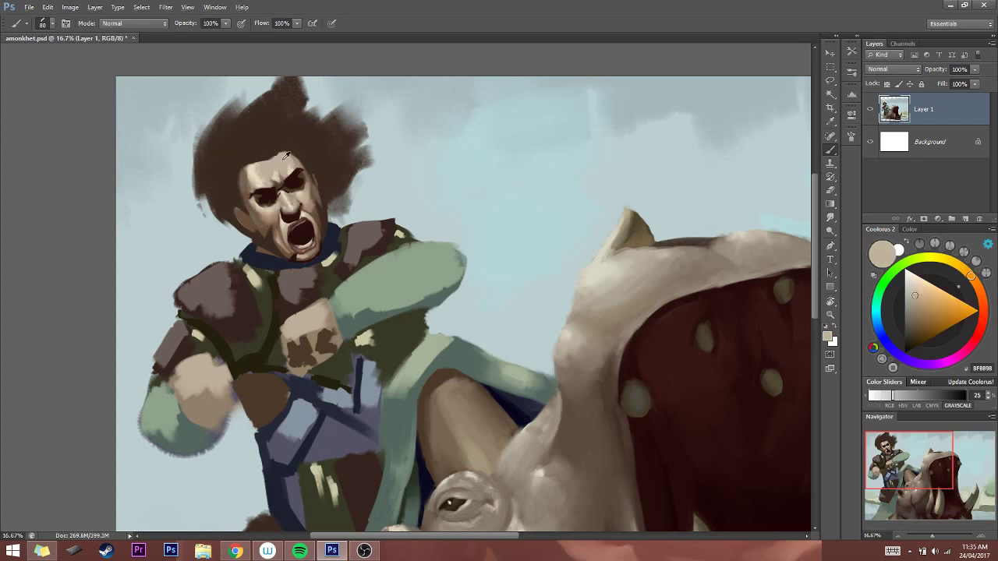
Mix a slightly darker, redder beige on the colour wheel and set the brush size to 70
left_click(916, 298)
left_click_drag(967, 276, 974, 280)
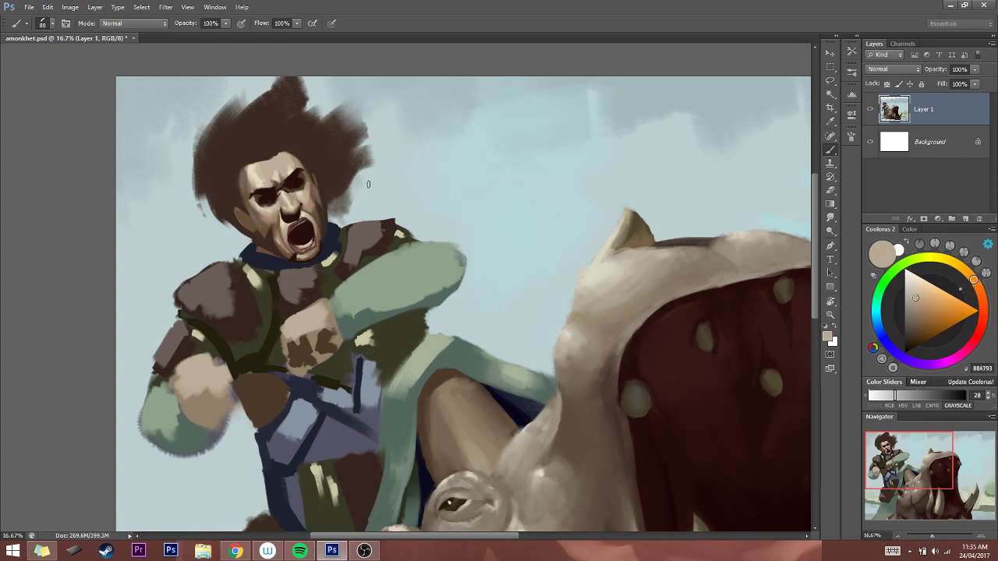
key("bracketright")
key("bracketleft")
key("bracketleft")
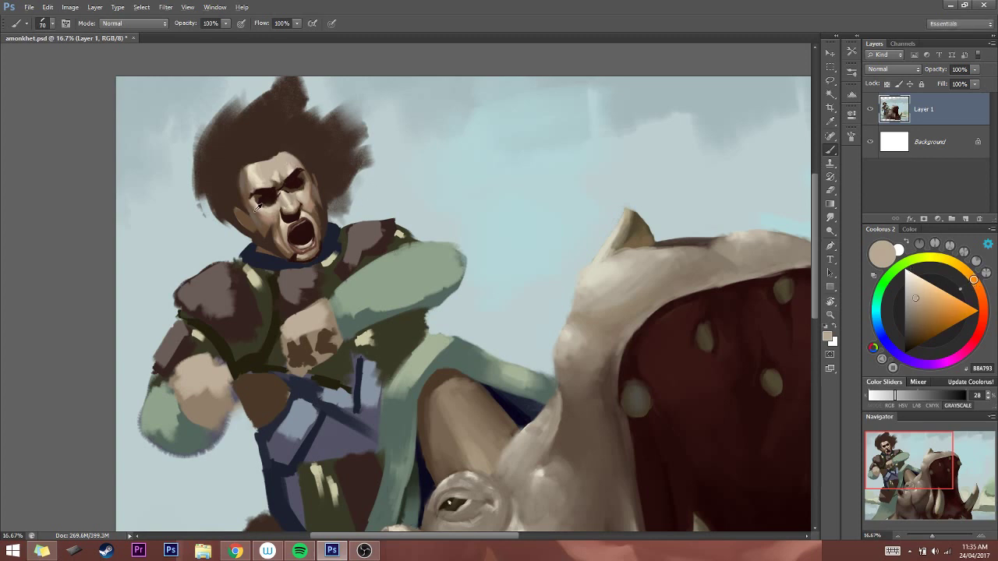
Shade the warrior's upper forehead with a sampled brown lightened to a muted mid-brown, reducing the brush size to 45
left_click(257, 206, "alt")
key("bracketleft")
key("bracketleft")
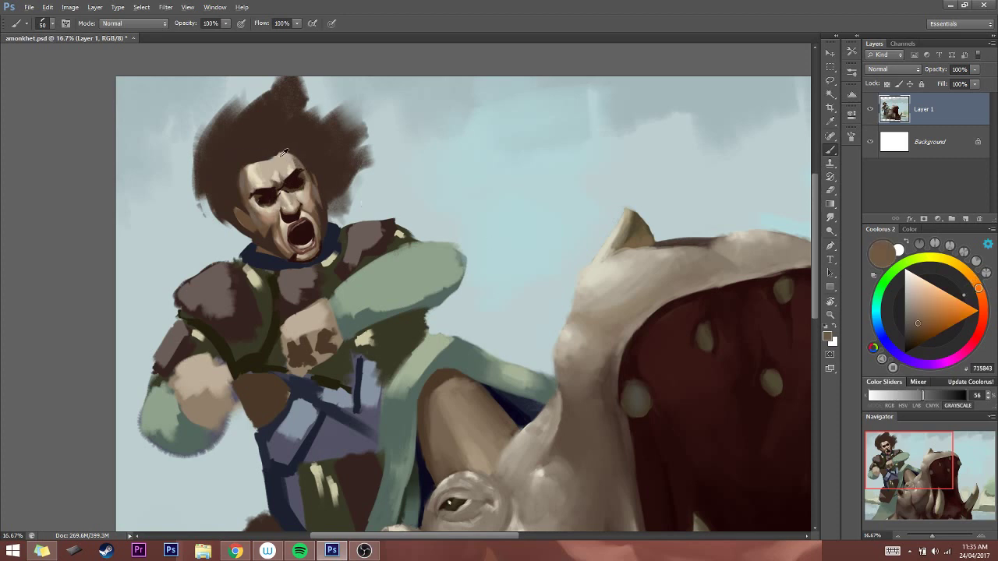
left_click(970, 275)
left_click(915, 312)
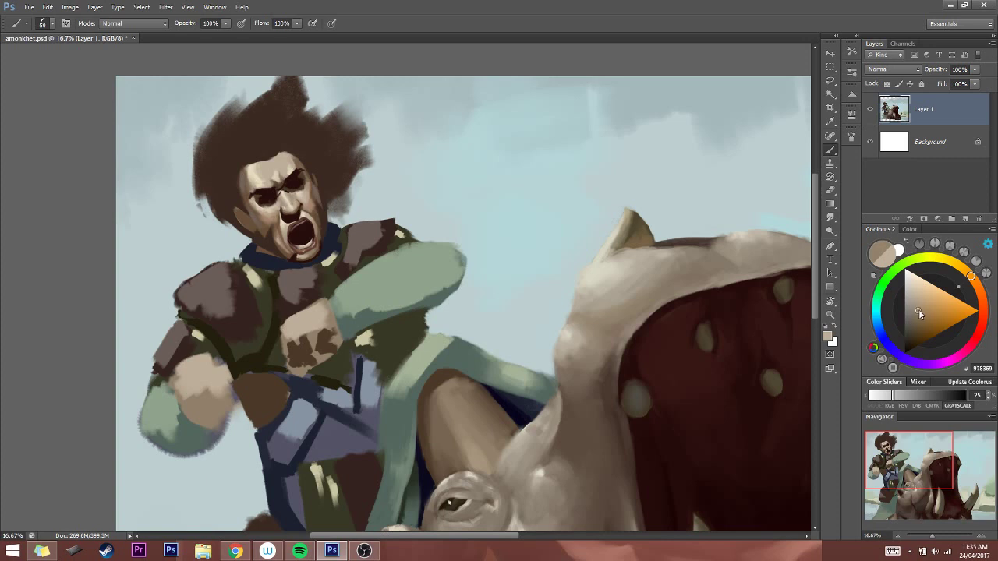
left_click(918, 310)
key("bracketleft")
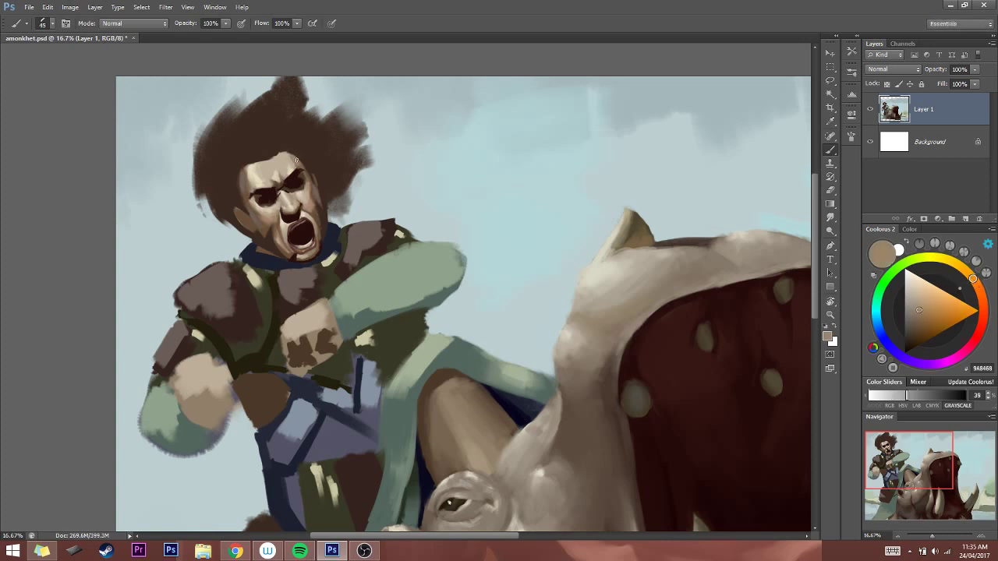
Blend the forehead with sampled beige and a lighter, greyer beige mixed on the colour wheel, enlarging the brush to 80
left_click(289, 156, "alt")
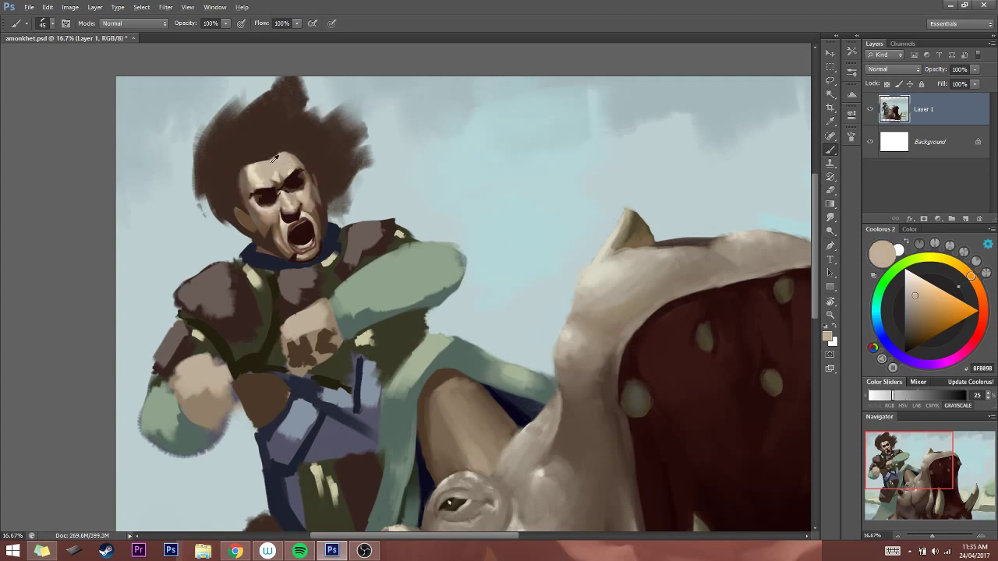
left_click_drag(920, 306, 910, 300)
left_click_drag(970, 281, 968, 273)
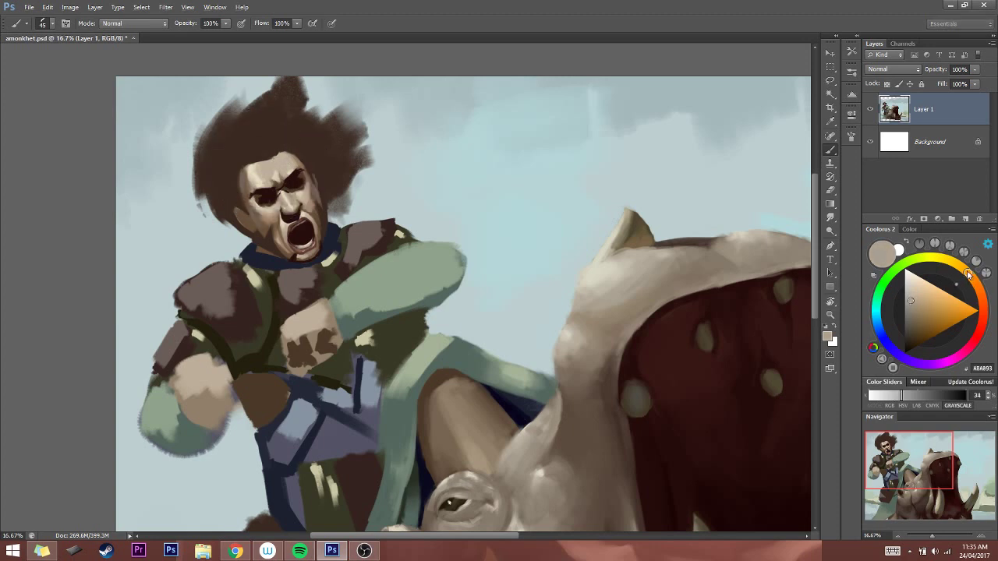
left_click(912, 294)
left_click(911, 291)
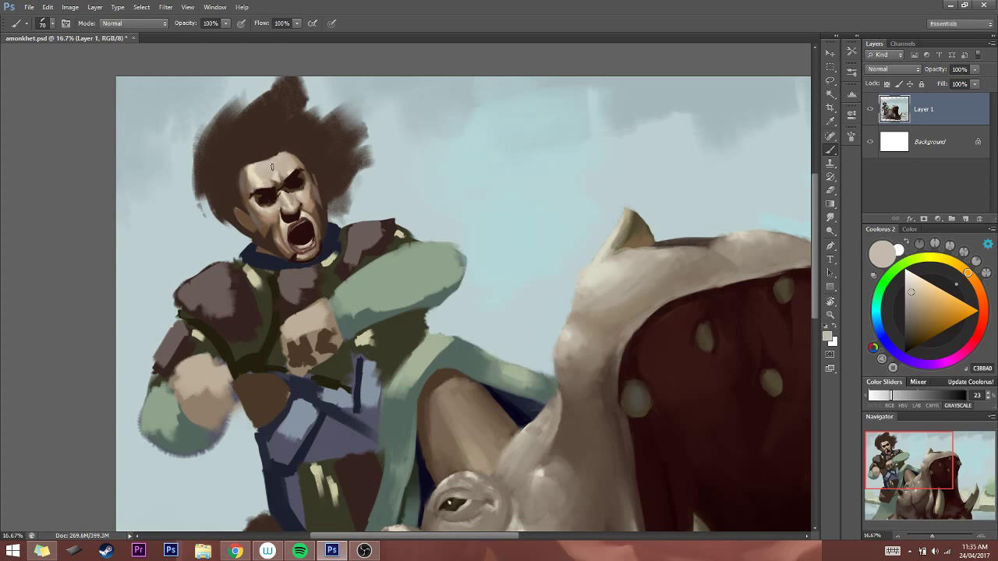
left_click(288, 159, "alt")
key("bracketright")
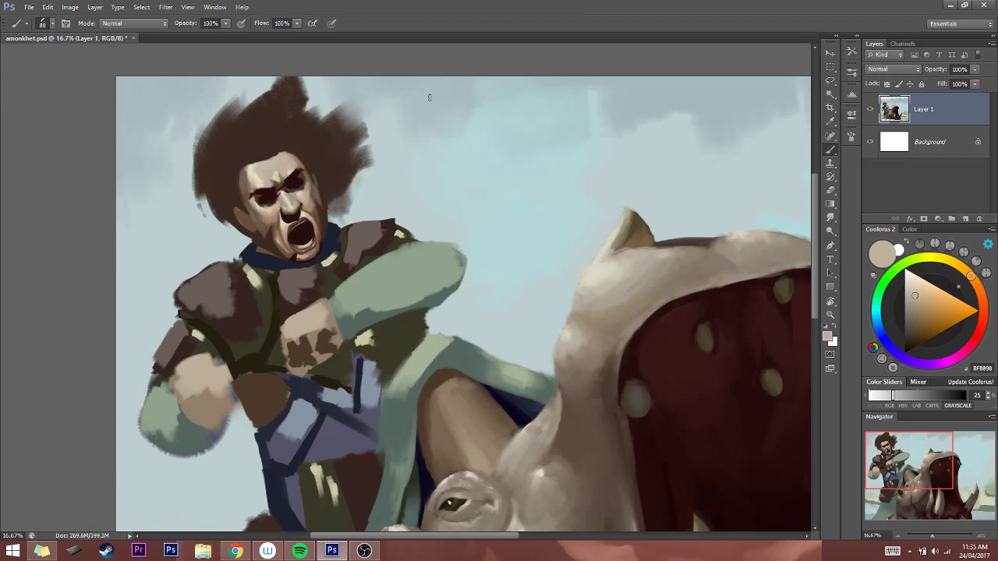
Sample the dark brown of the hair and repaint the hairline and the top of the hair
left_click(263, 145, "alt")
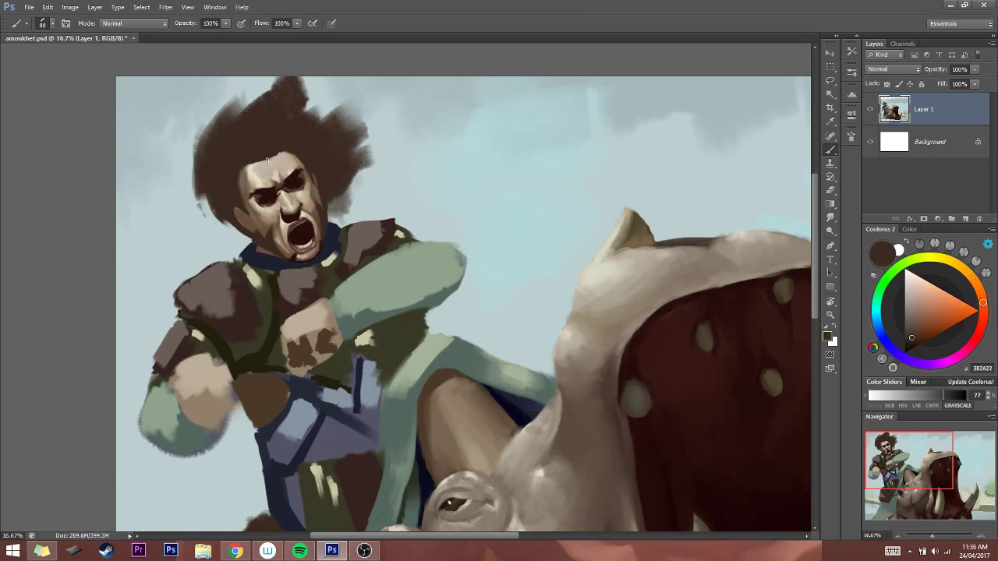
mouse_move(269, 159)
left_mouse_down()
mouse_move(253, 160)
mouse_move(273, 158)
left_mouse_up()
left_click_drag(298, 84, 265, 81)
Paint sampled pale sky blue over the hair's outer left edge and upper tip, using a brush size of 300 to 400
key("bracketright")
key("bracketright")
key("bracketright")
key("bracketright")
key("bracketright")
key("bracketright")
left_click(228, 236, "alt")
mouse_move(195, 110)
left_mouse_down()
mouse_move(219, 229)
mouse_move(196, 206)
mouse_move(199, 154)
mouse_move(241, 182)
mouse_move(231, 218)
mouse_move(223, 151)
mouse_move(199, 152)
mouse_move(201, 162)
left_mouse_up()
key("bracketright")
key("bracketright")
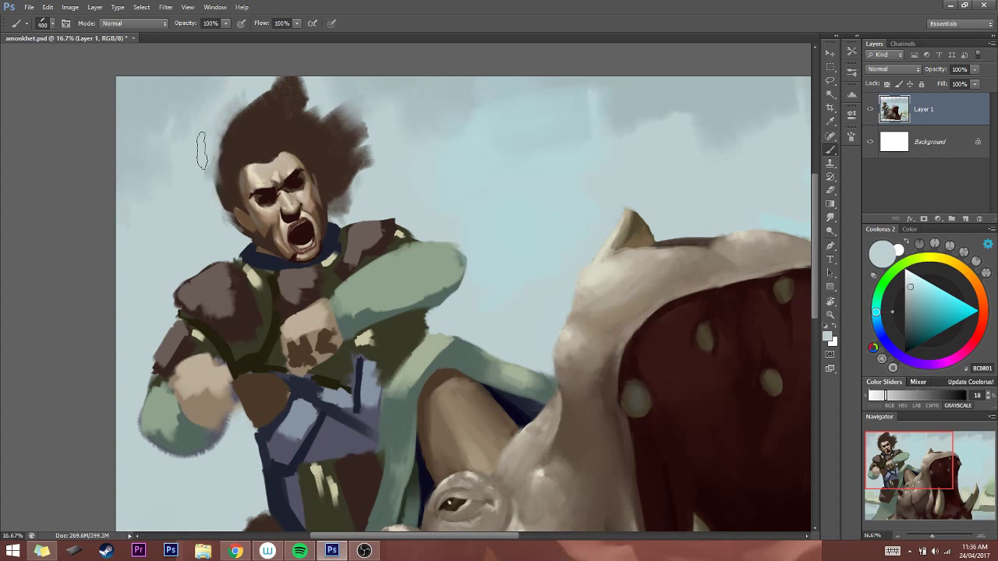
key("bracketright")
key("bracketleft")
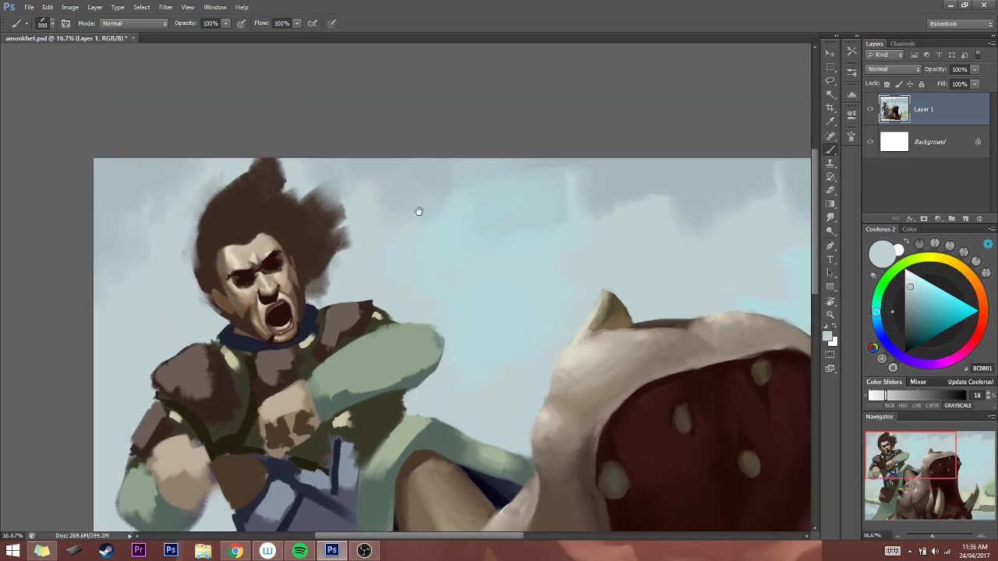
left_click_drag(434, 144, 413, 204)
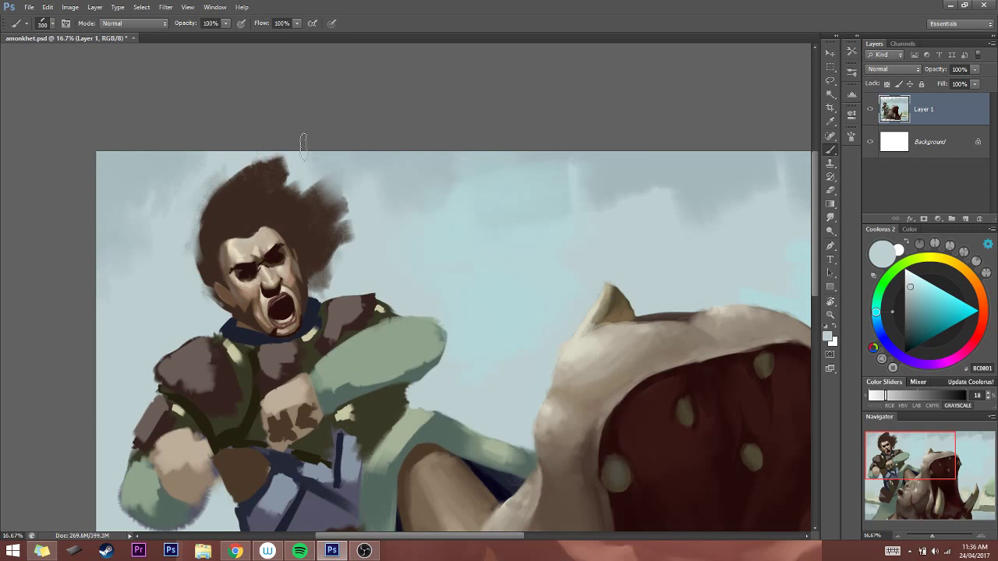
Extend the hair to the upper right and round out its left side with sampled dark brown, reducing the brush from 300 to 175
left_click(275, 181, "alt")
mouse_move(275, 180)
left_mouse_down()
mouse_move(278, 191)
mouse_move(321, 177)
mouse_move(289, 164)
mouse_move(331, 234)
mouse_move(298, 199)
mouse_move(372, 186)
left_mouse_up()
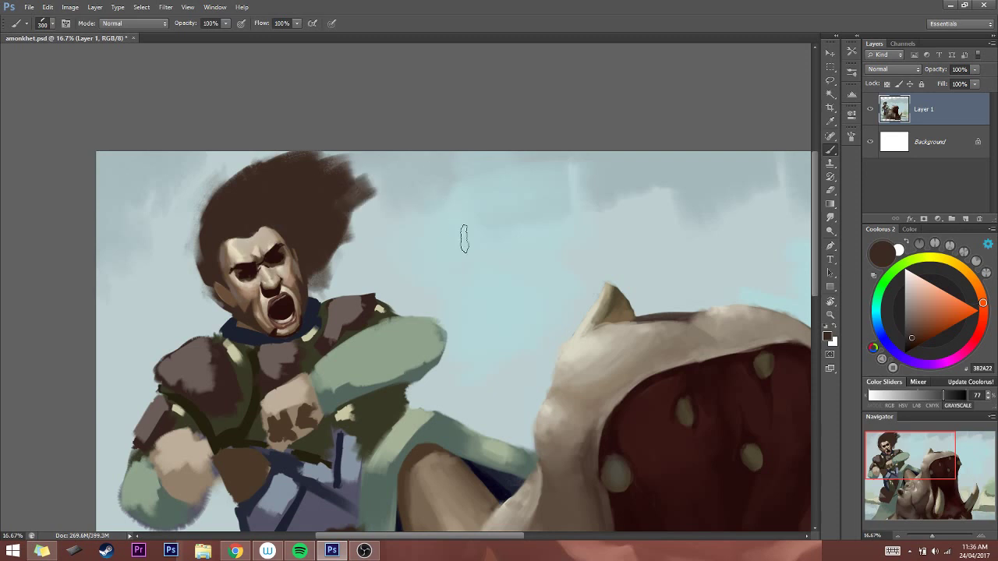
key("bracketleft")
key("bracketleft")
key("bracketleft")
mouse_move(201, 253)
left_mouse_down()
mouse_move(203, 223)
mouse_move(193, 265)
mouse_move(210, 187)
left_mouse_up()
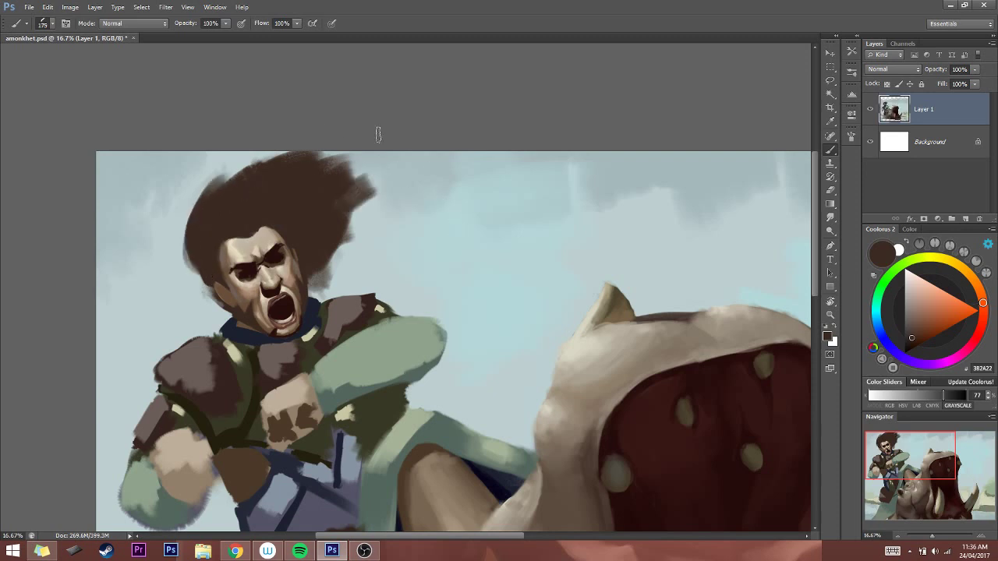
Refine the brows and the crease between them with sampled dark red-brown and brown tones, reducing the brush size to 25
left_click_drag(594, 346, 549, 273)
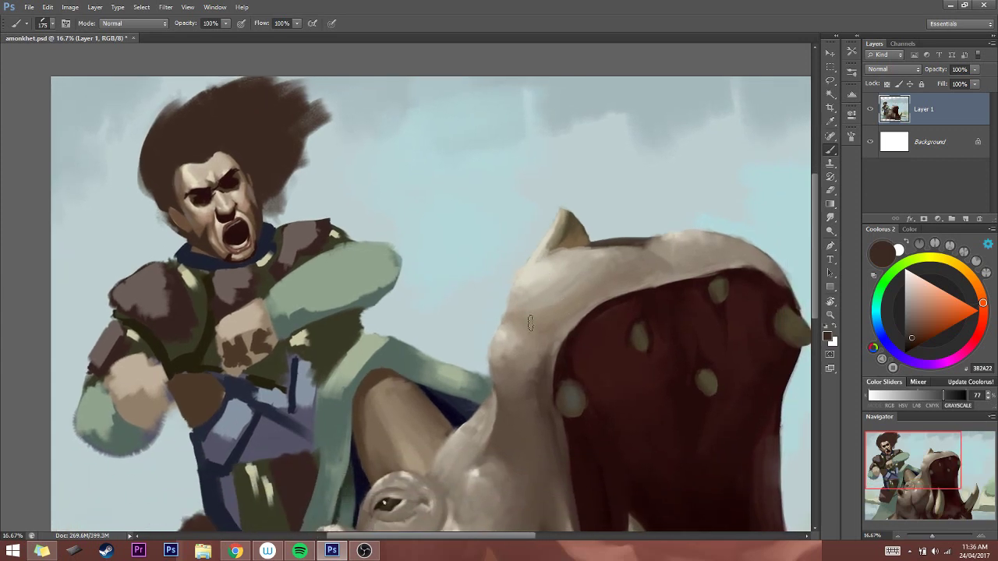
key("bracketleft")
key("bracketleft")
key("bracketleft")
key("bracketleft")
key("bracketleft")
key("bracketleft")
key("bracketleft")
key("bracketleft")
left_click(227, 178, "alt")
key("bracketleft")
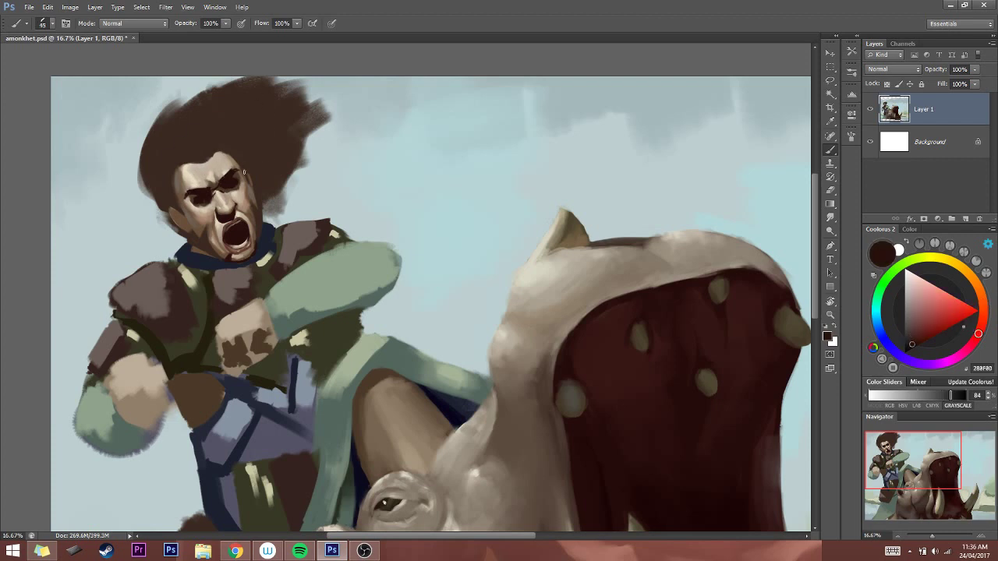
left_click(218, 180, "alt")
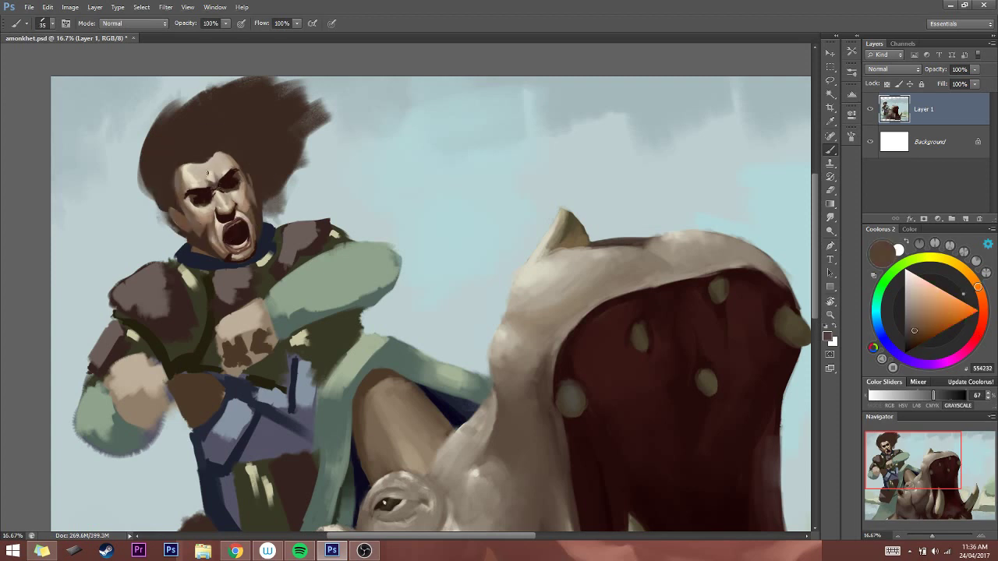
left_click(226, 186, "alt")
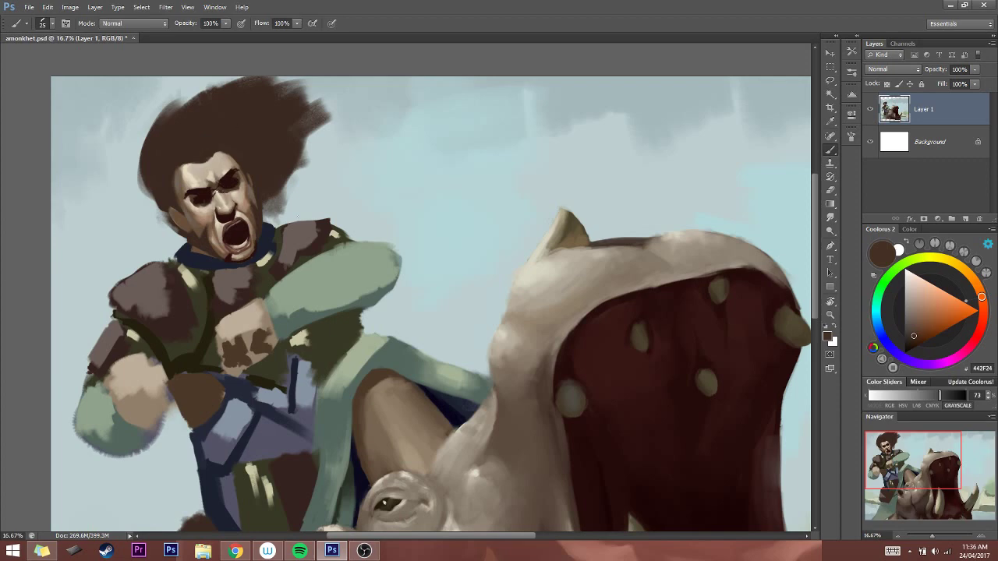
Highlight the bridge of the nose with sampled beige and cream tones, reducing the brush size from 40 to 15
key("ctrl+plus")
left_click_drag(412, 318, 588, 375)
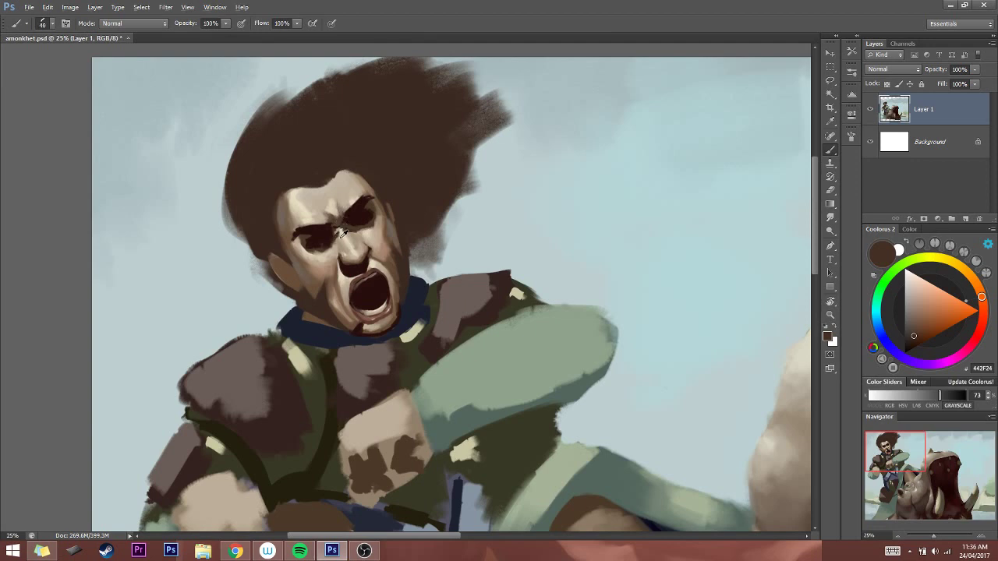
left_click(340, 236, "alt")
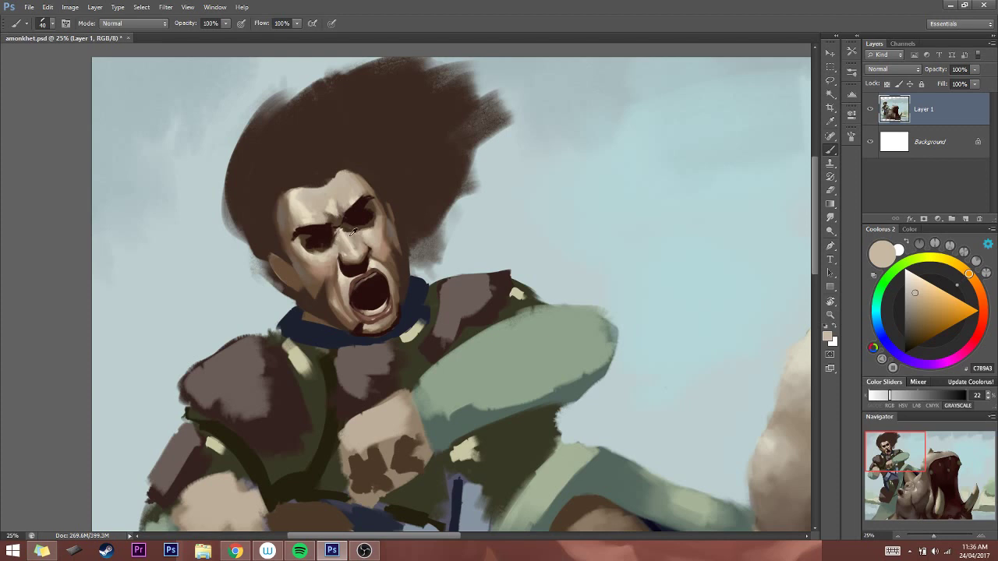
left_click(338, 233, "alt")
key("bracketleft")
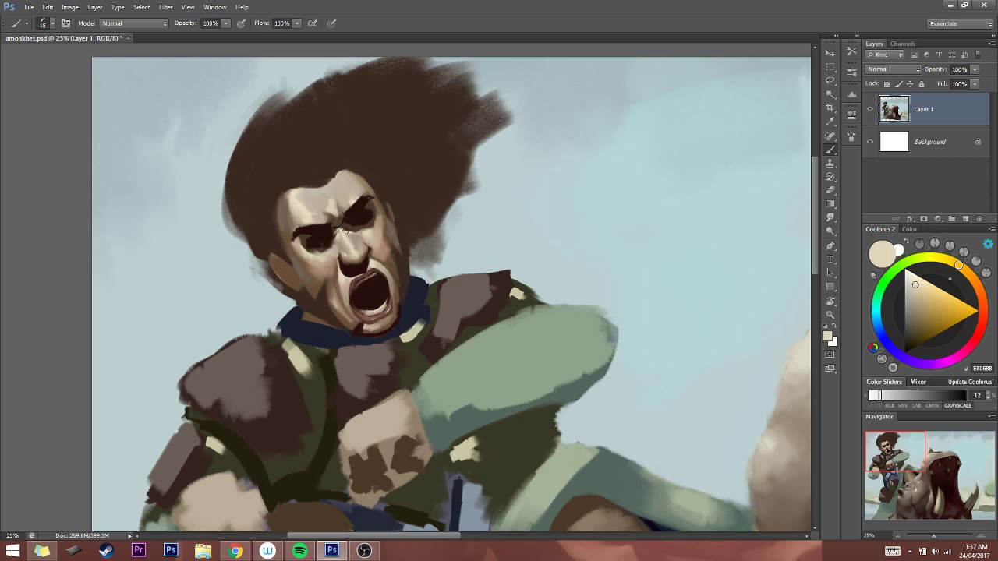
Define the inner eye corner beside the nose bridge with sampled grey-beige, dark brown and cream tones at brush size 20 to 25
left_click(352, 234, "alt")
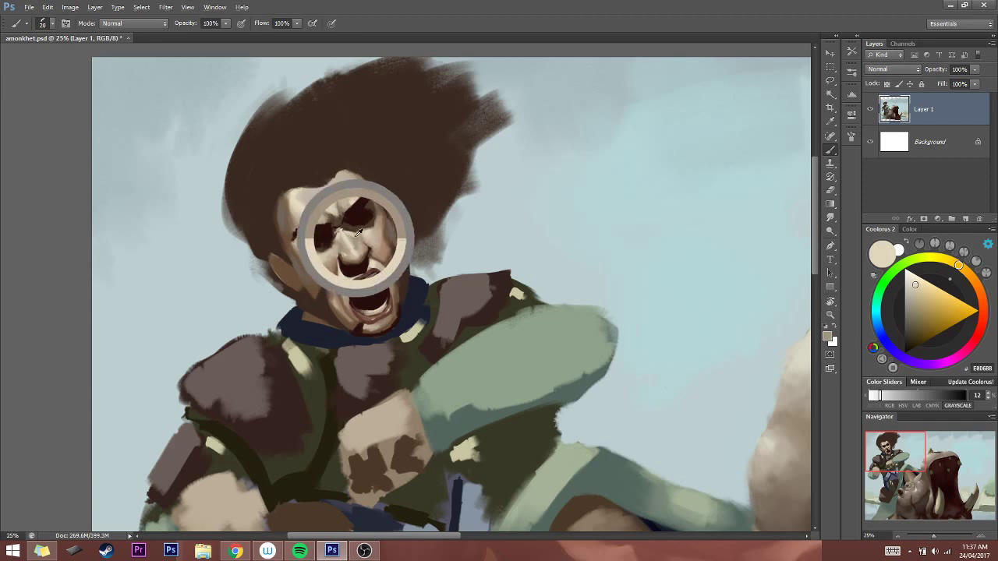
key("bracketleft")
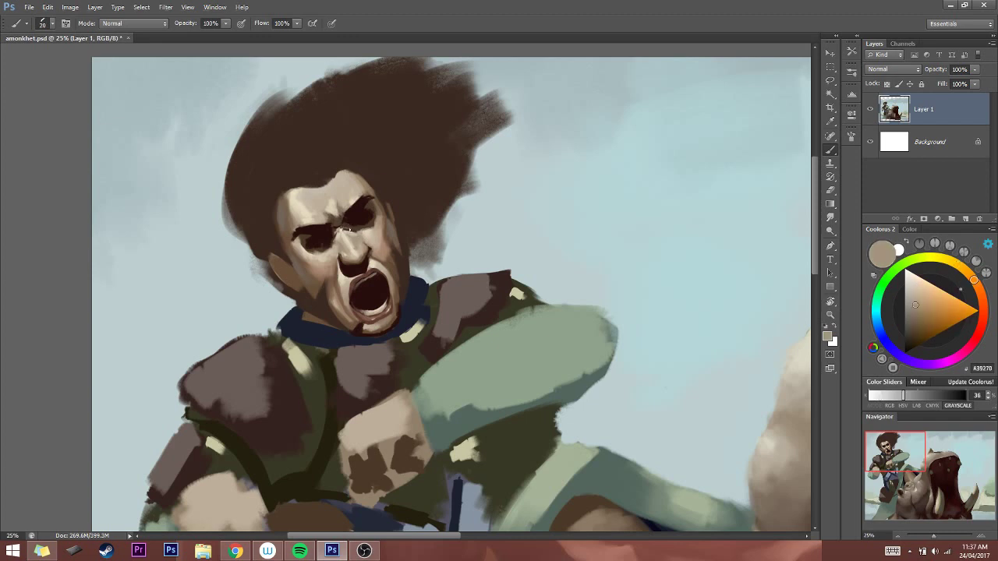
left_click(350, 228, "alt")
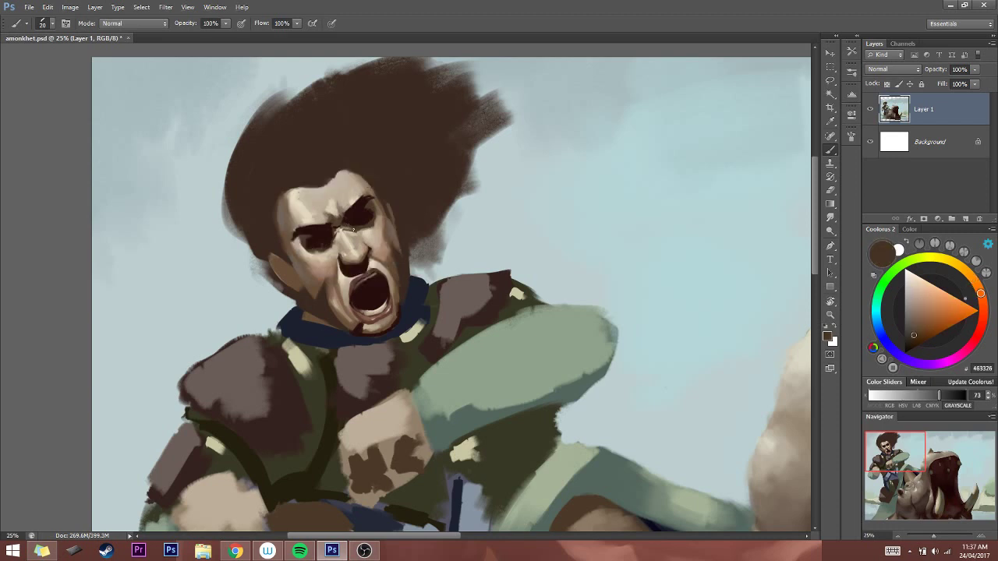
left_click(346, 230, "alt")
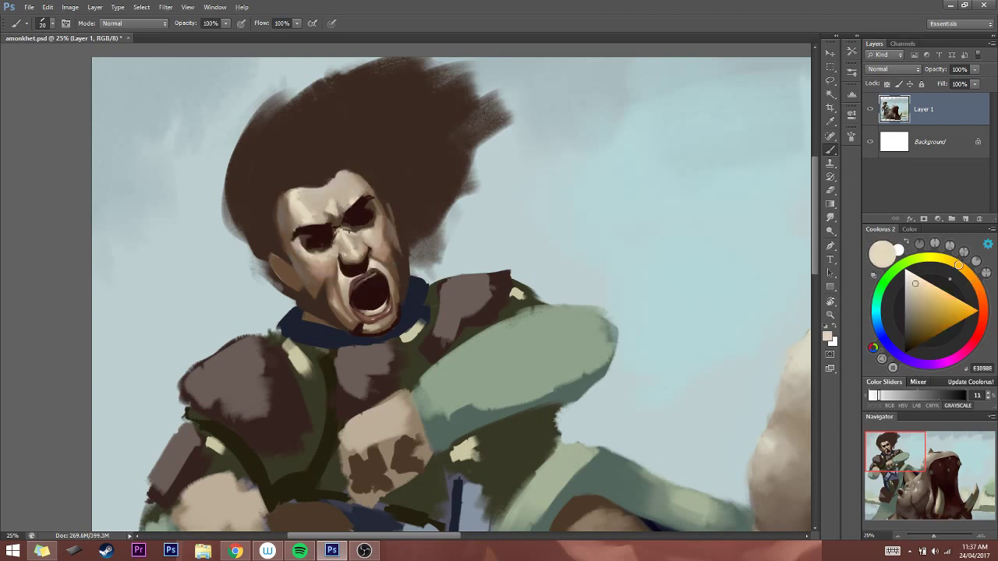
left_click(354, 234, "alt")
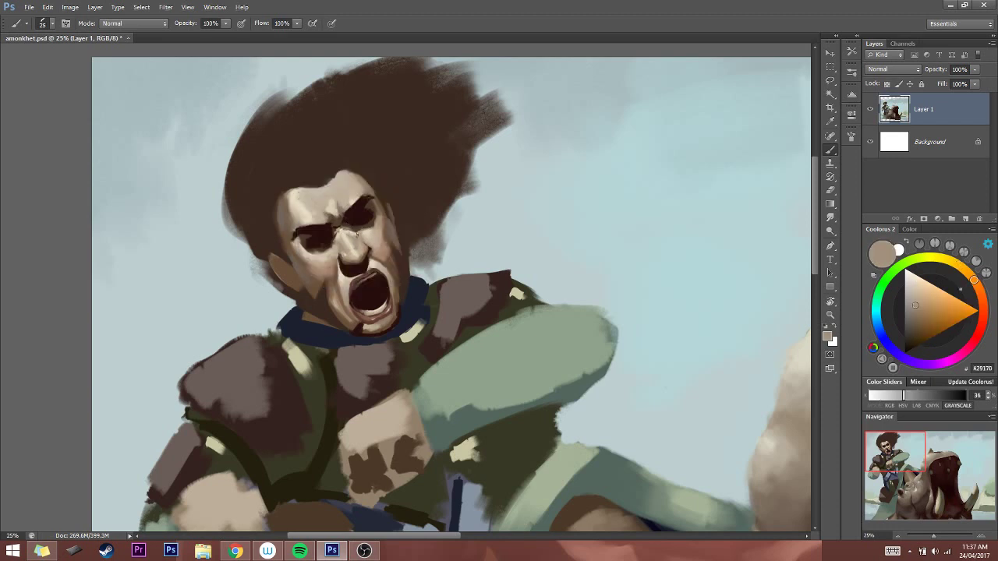
Blend the left eye's outer corner and cheek with sampled beige and brown at brush size 45, and touch up below the lower lip at 30
key("bracketright")
left_click(318, 263, "alt")
key("bracketright")
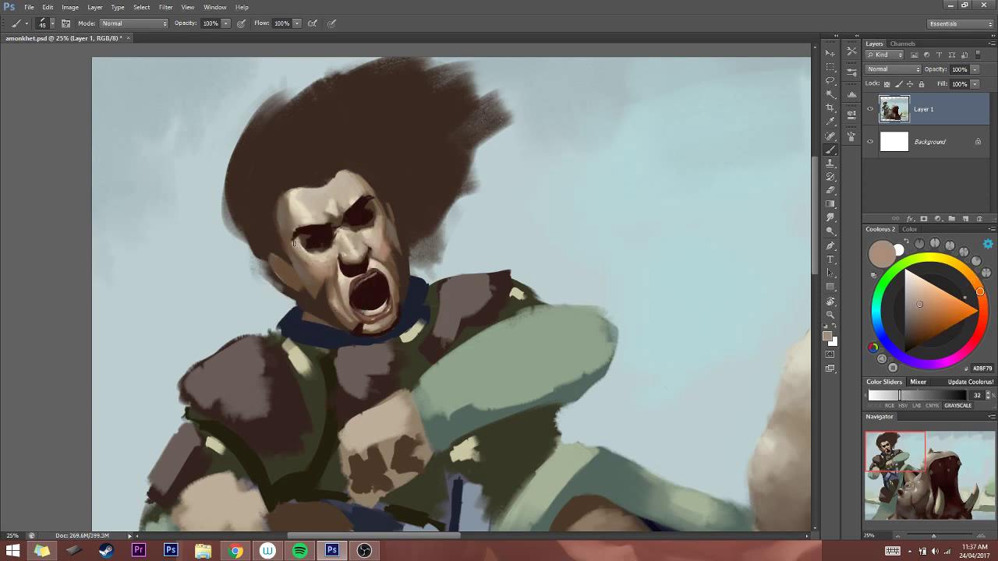
left_click(297, 240, "alt")
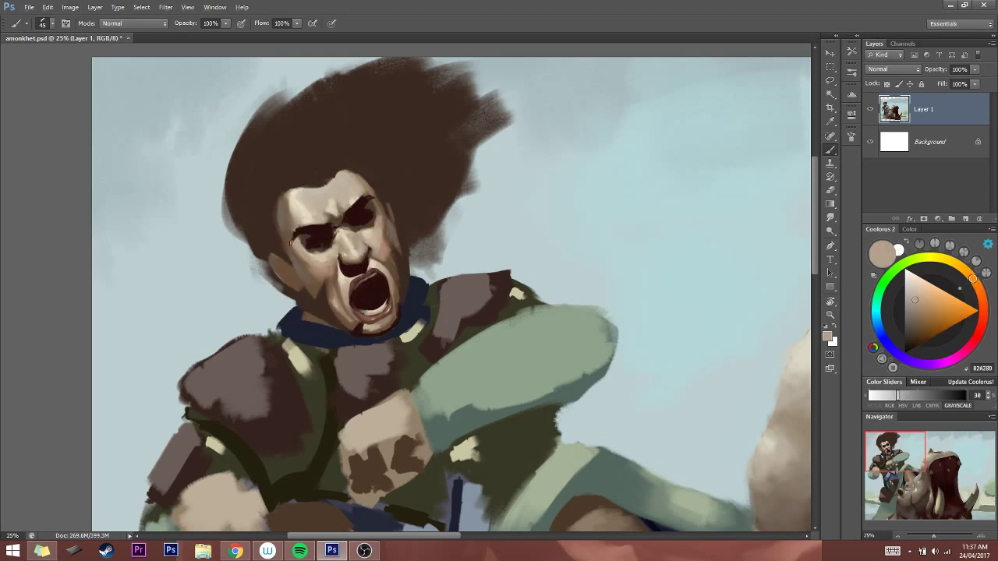
left_click(290, 243, "alt")
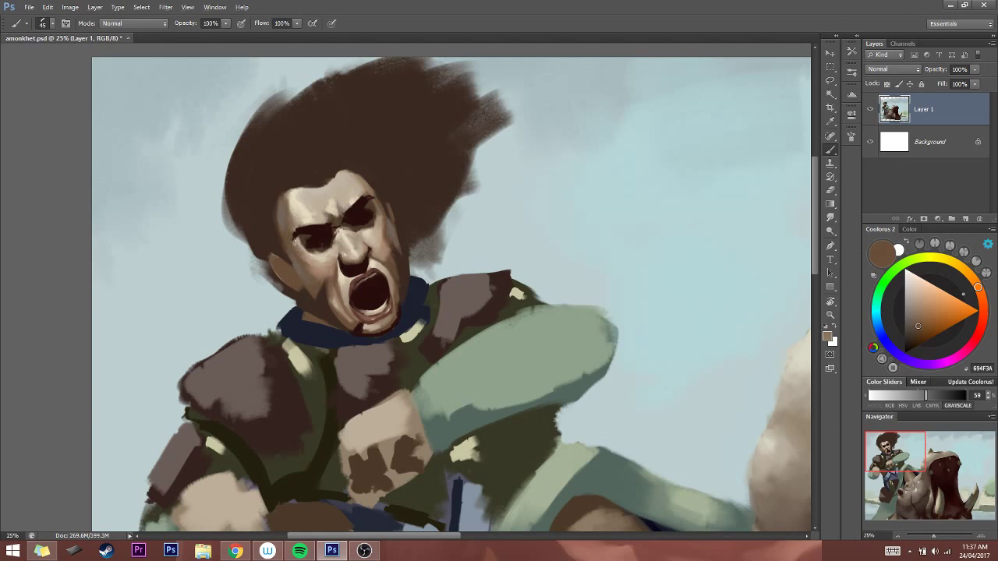
left_click(305, 258, "alt")
left_click(299, 244, "alt")
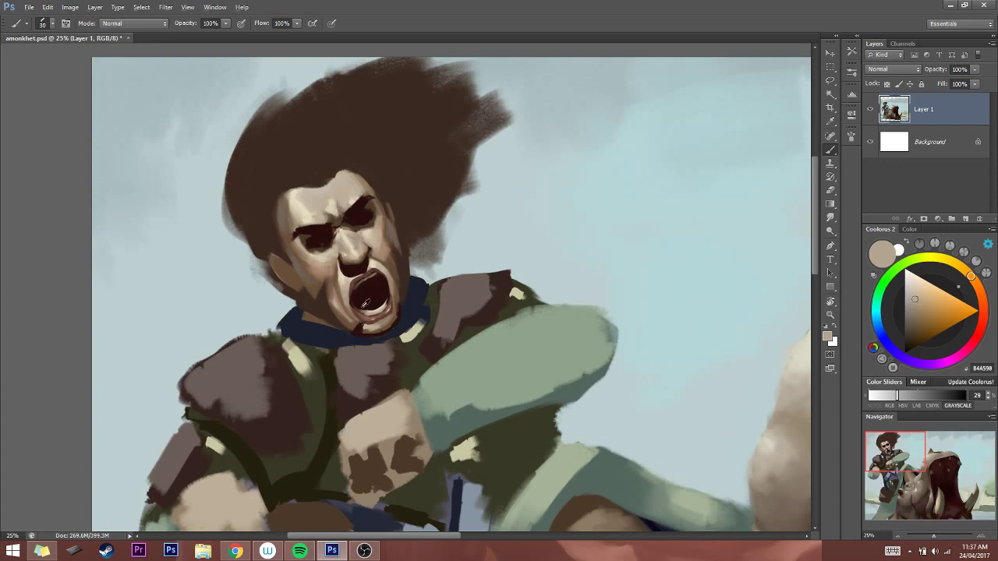
key("alt")
left_click(357, 321, "alt")
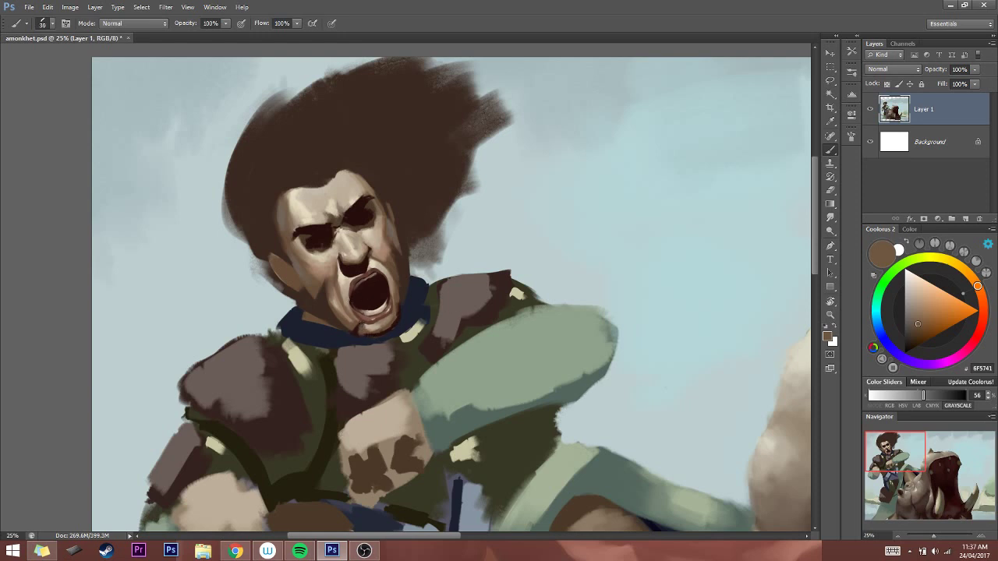
left_click(235, 551)
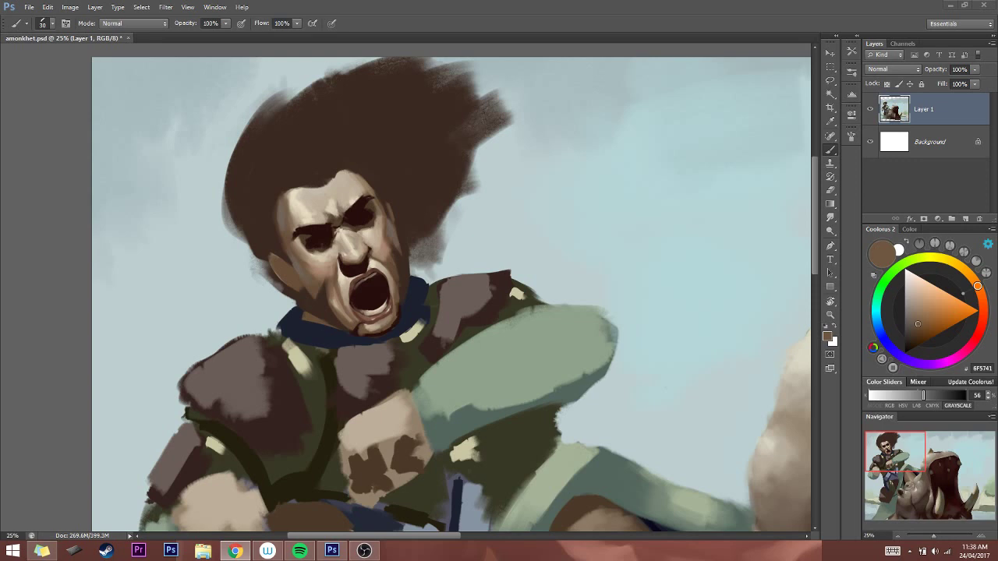
left_click(391, 92)
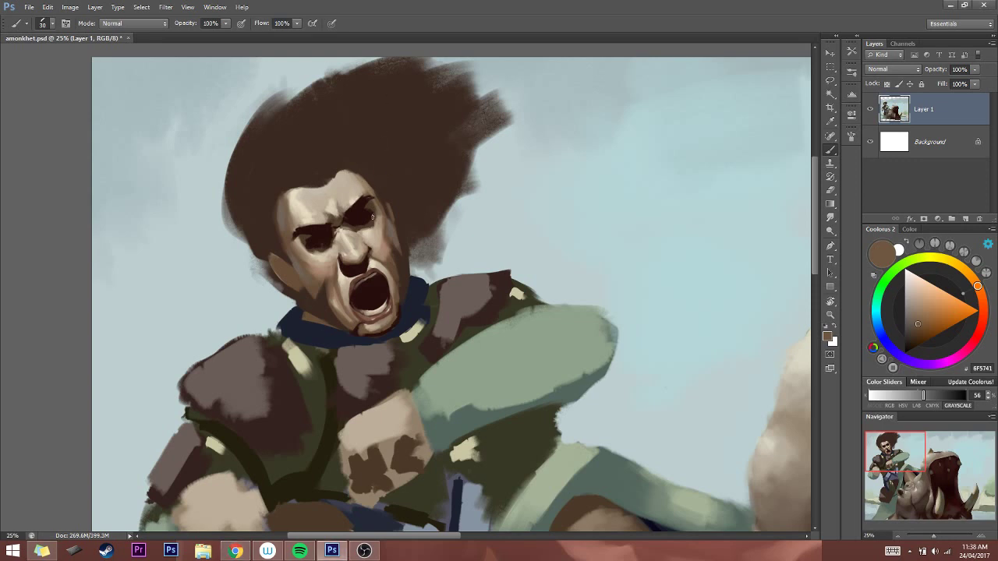
Blend the right cheek and the side of the nose with sampled tan, beige and cream tones, enlarging the brush to 40
key("bracketright")
left_click(376, 246, "alt")
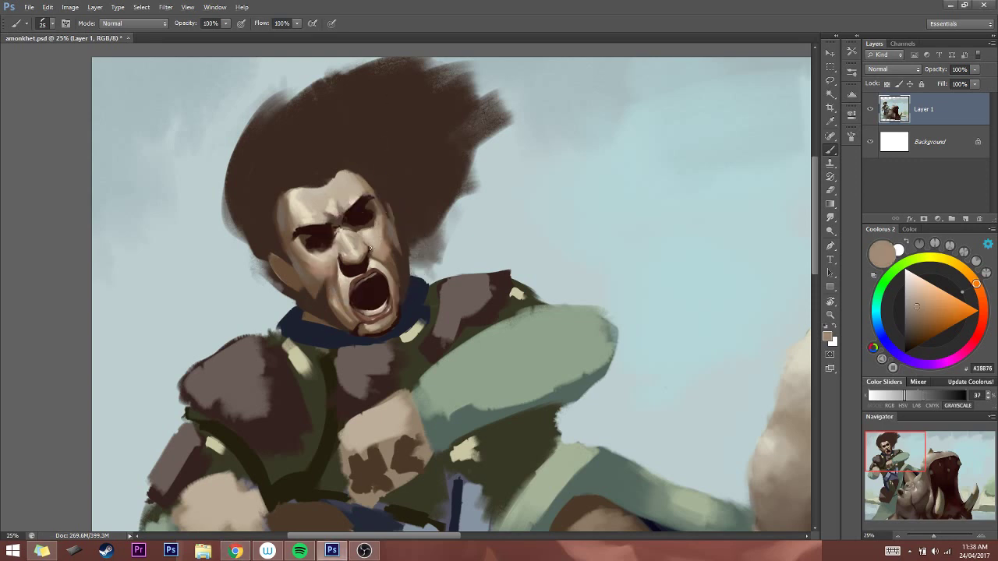
left_click(379, 245, "alt")
left_click(371, 241, "alt")
key("bracketright")
key("bracketright")
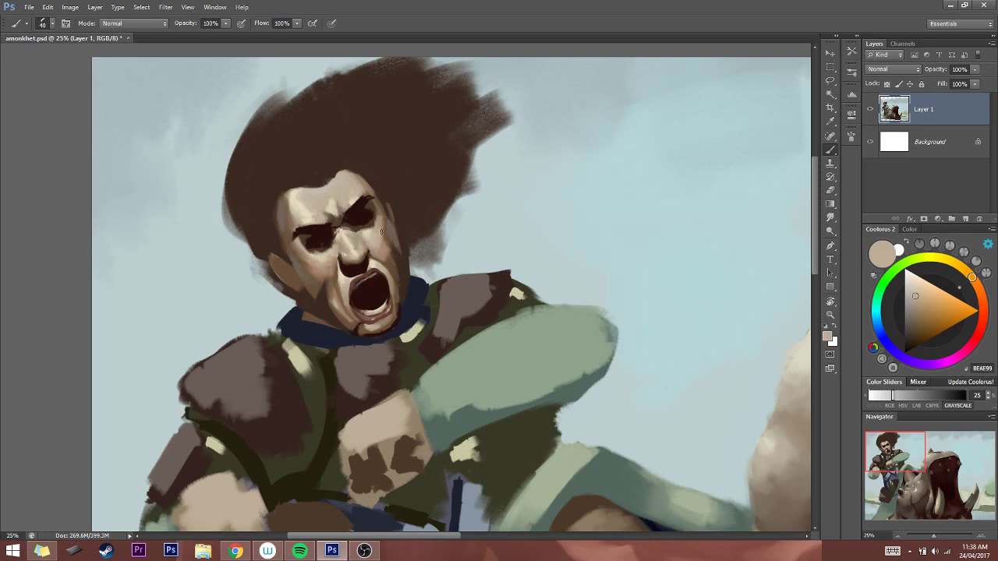
left_click(358, 249, "alt")
left_click(355, 251, "alt")
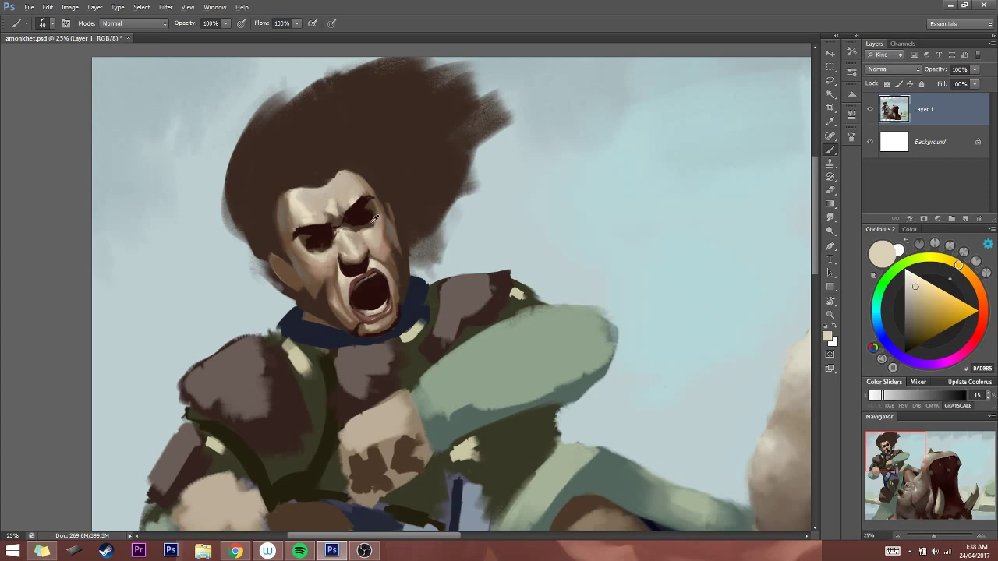
Touch up the outer corner of the right-hand eye and the forehead with sampled dark brown and beige, enlarging the brush to 70
left_click(375, 219, "alt")
key("bracketright")
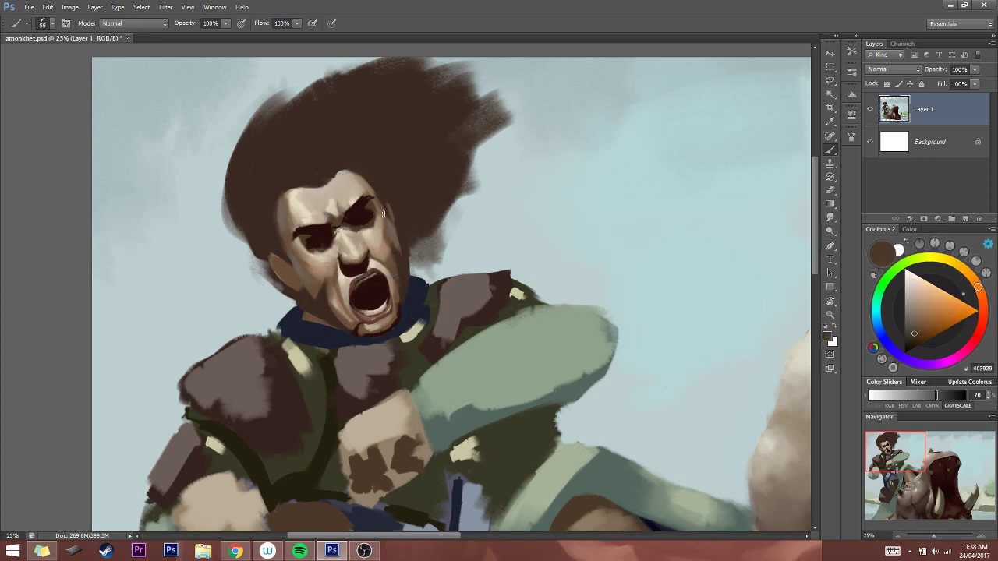
left_click(327, 194, "alt")
key("bracketright")
key("bracketright")
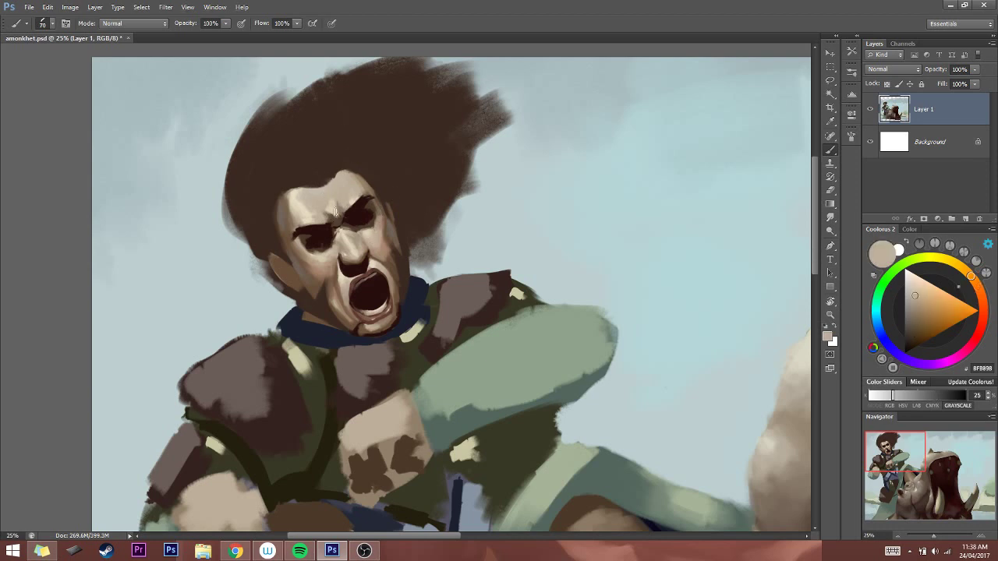
Refine the lower edge of the right-hand eye with sampled skin tones, using a smaller brush of about 40
key("bracketleft")
key("bracketleft")
key("bracketleft")
left_click(369, 187, "alt")
key("bracketleft")
key("bracketleft")
left_click_drag(368, 215, 363, 221)
key("bracketright")
left_click(382, 250, "alt")
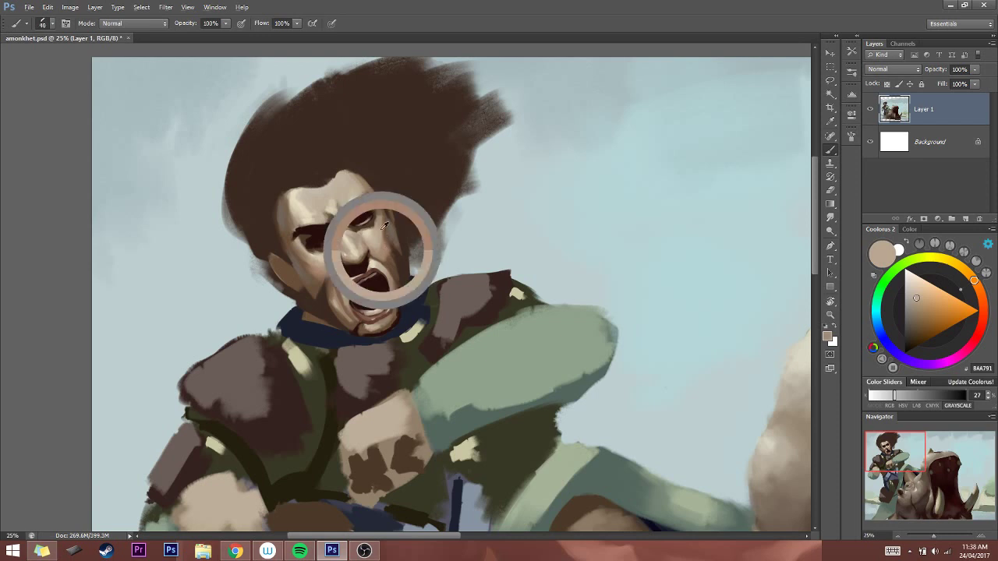
Blend the upper cheek under the right-hand eye with sampled tan and cream tones, reducing the brush from 50 to 8
key("bracketright")
key("bracketright")
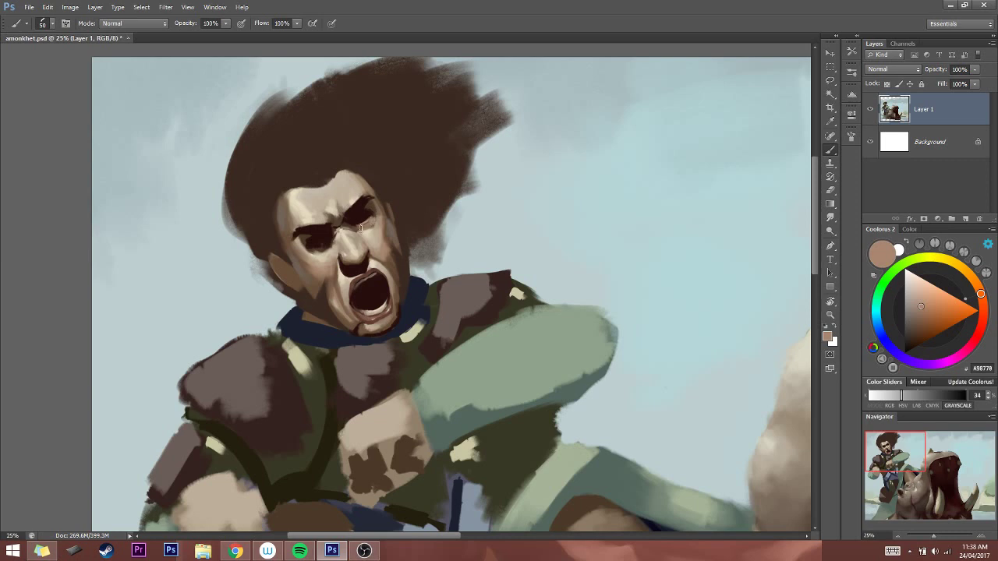
left_click(376, 221, "alt")
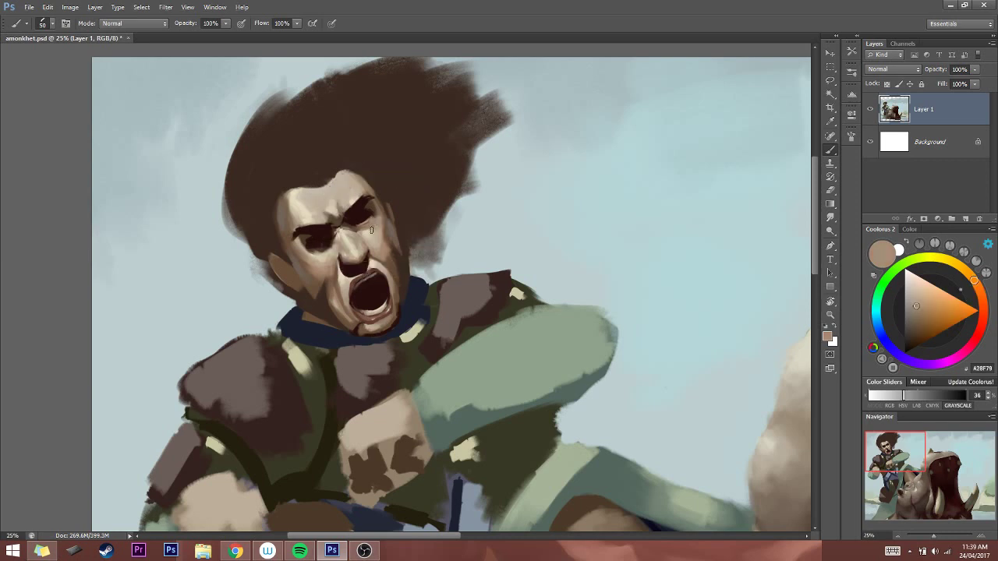
key("bracketleft")
key("bracketleft")
key("bracketleft")
left_click(363, 226, "alt")
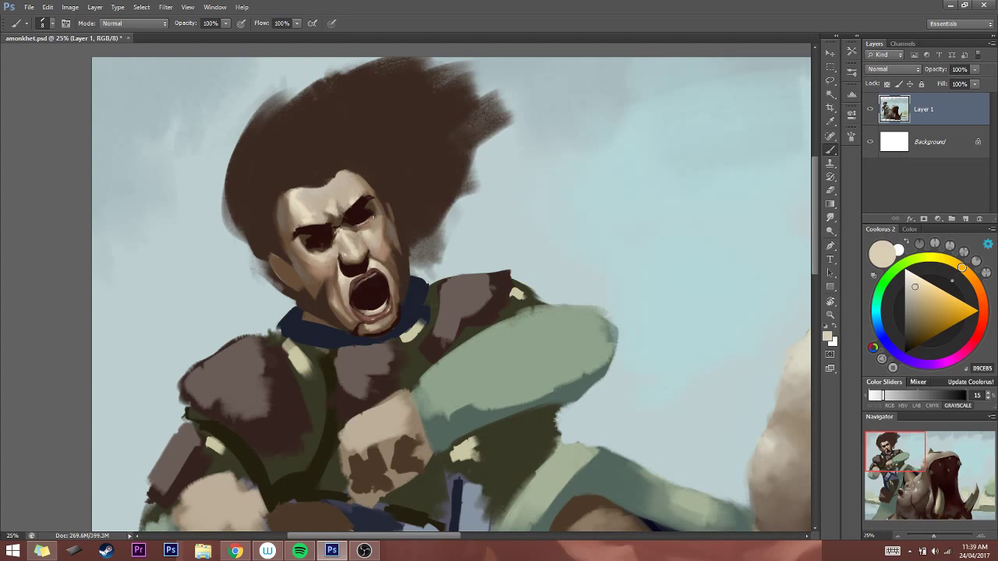
left_click(362, 226, "alt")
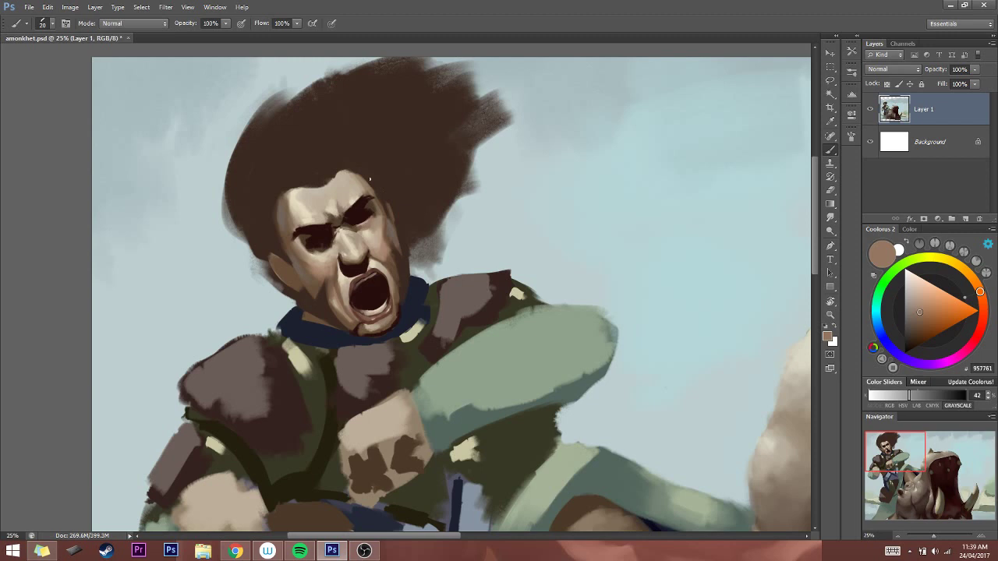
Paint an eyelid into the dark right-hand eye socket with sampled dark brown at brush size 35
key("bracketright")
left_click(363, 204, "alt")
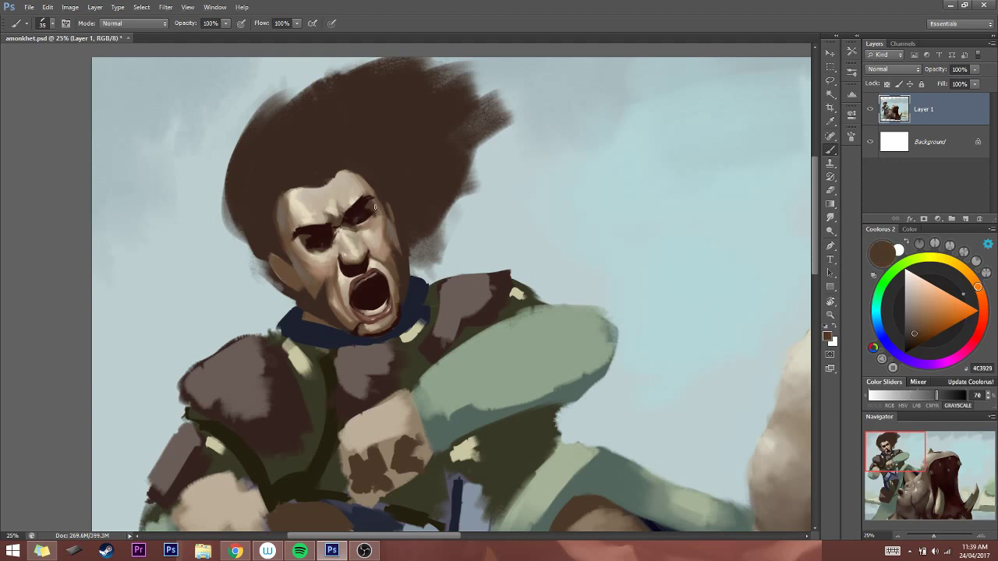
left_click_drag(362, 211, 372, 204)
Sharpen the right-hand eyebrow and upper lid with sampled near-black and dark brown tones at brush size 20 to 35
left_click(362, 204, "alt")
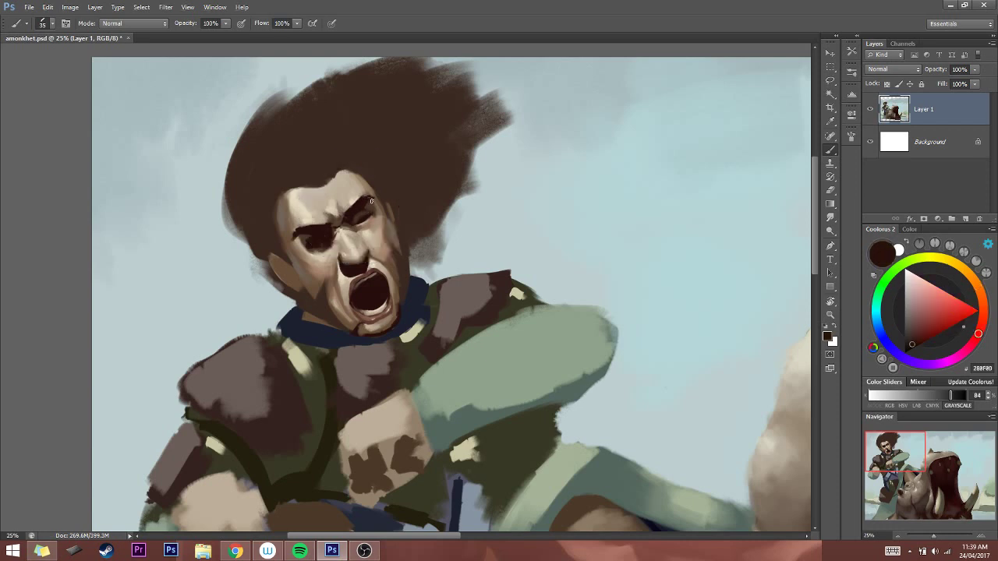
key("bracketleft")
left_click(366, 204, "alt")
key("bracketright")
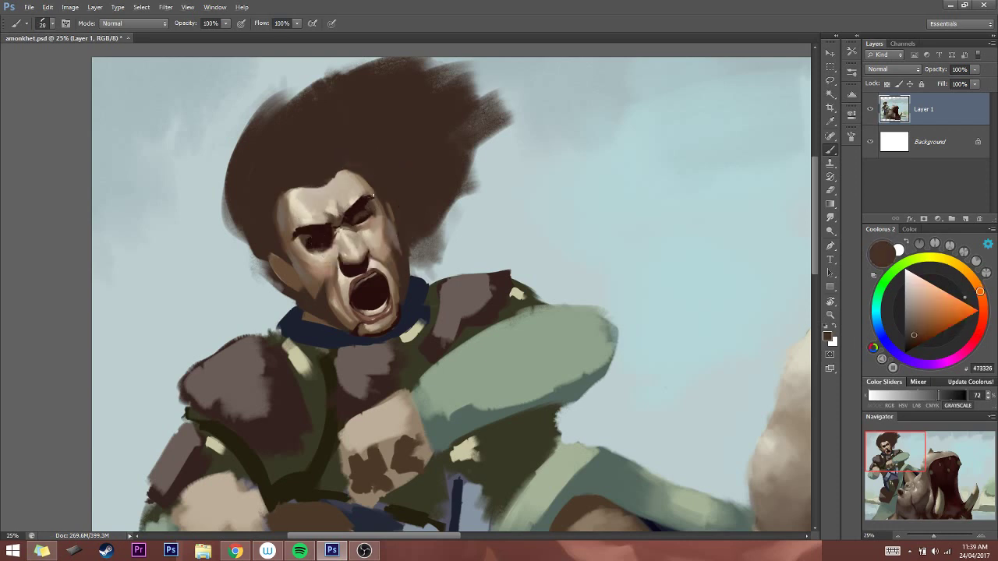
left_click(362, 204, "alt")
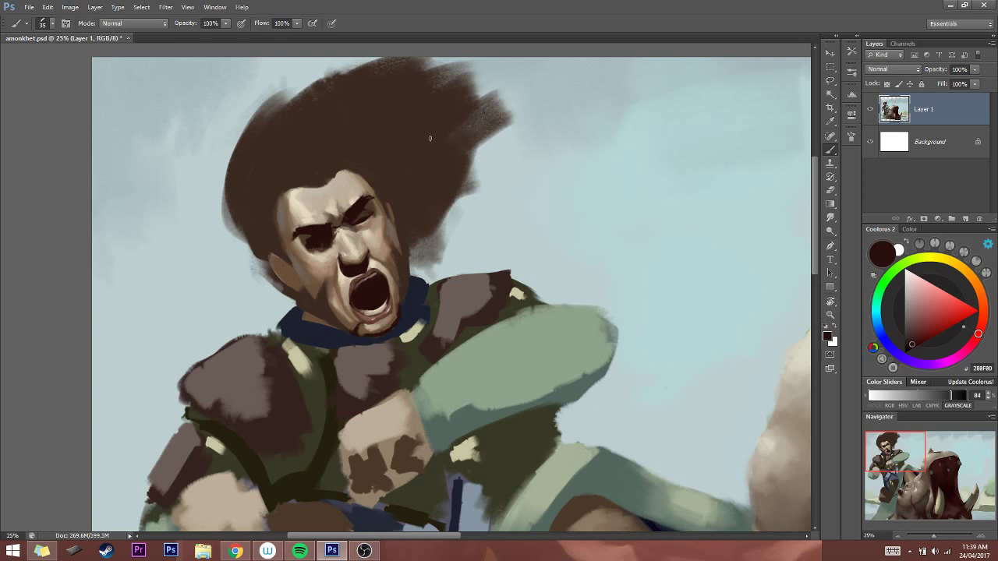
Add small beige and grey-brown accents inside the right-hand eye, and soften them with dark brown at brush size 10 to 30
left_click(381, 230, "alt")
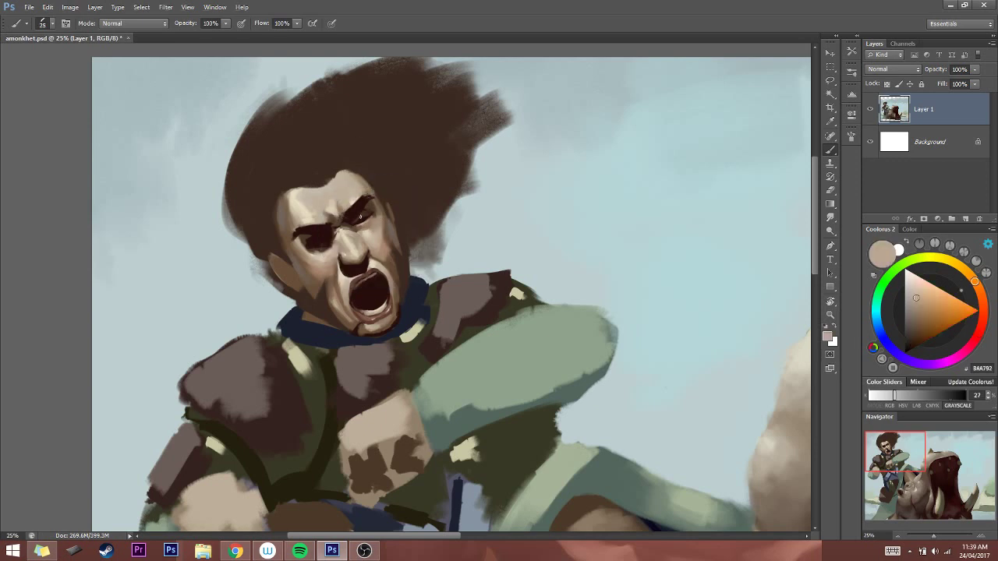
key("bracketleft")
key("bracketleft")
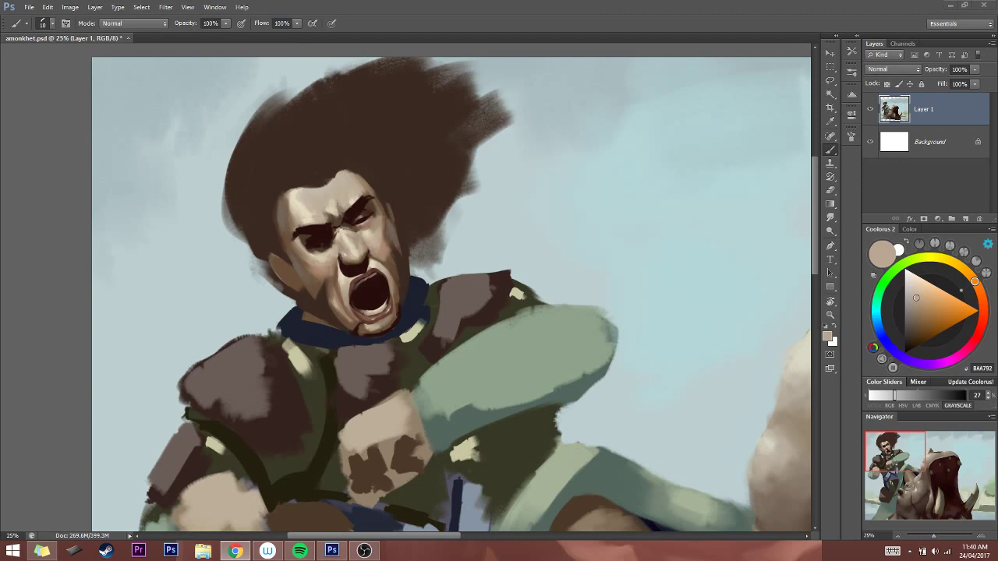
left_click(39, 237)
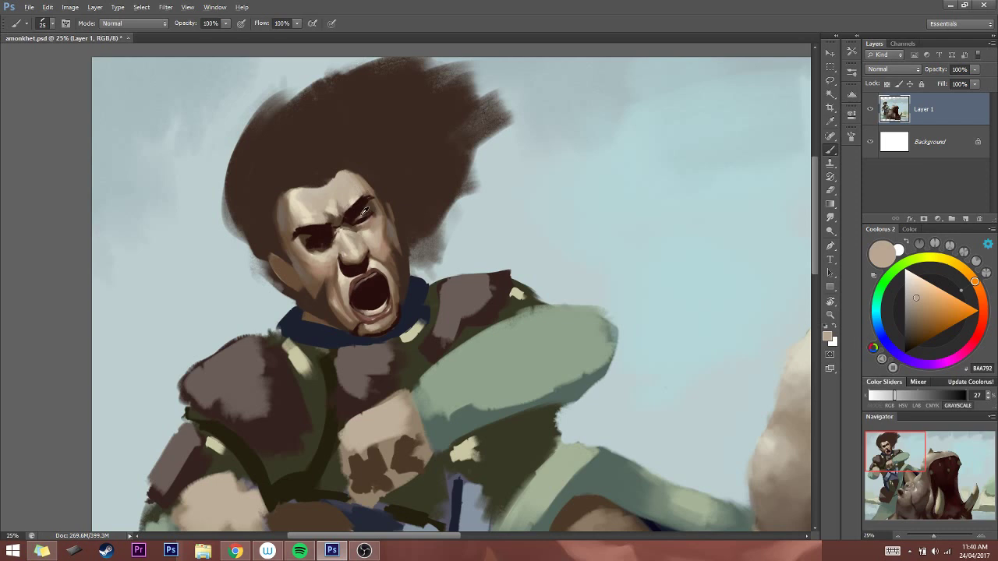
left_click(365, 212, "alt")
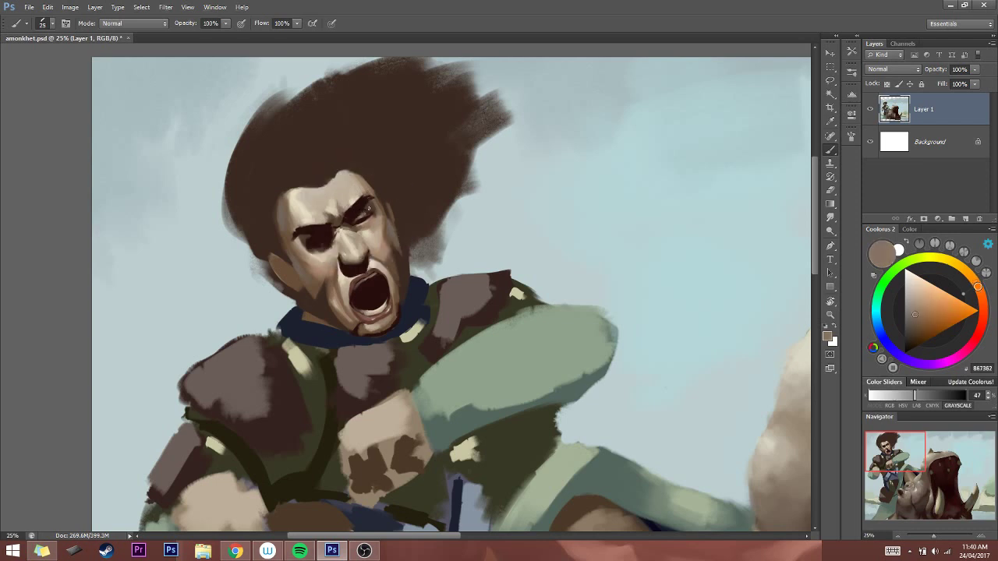
left_click(368, 209, "alt")
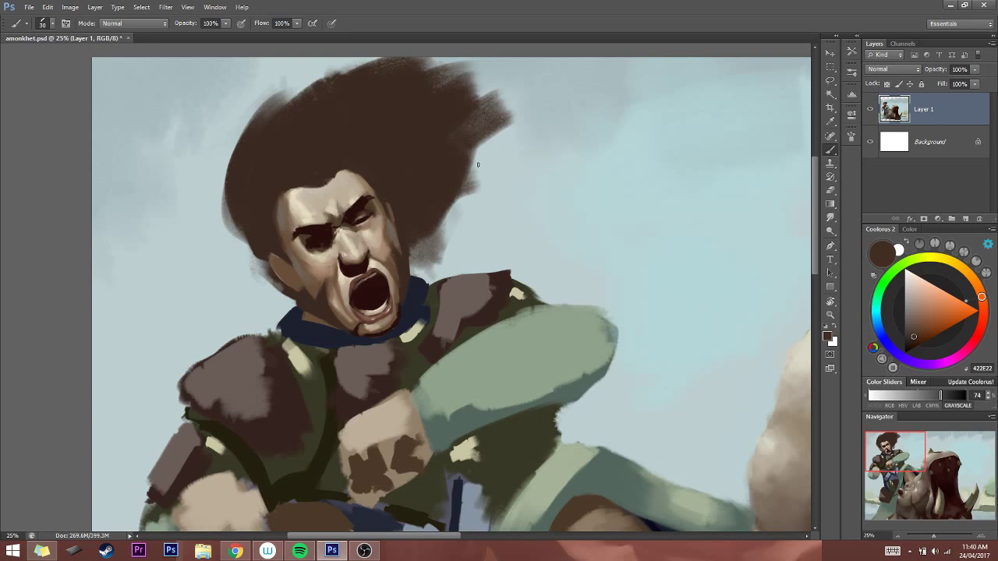
Shape the lower lid and outer corner of the right-hand eye with sampled tan, dark brown and cream at brush size 20 to 35
left_click(380, 224, "alt")
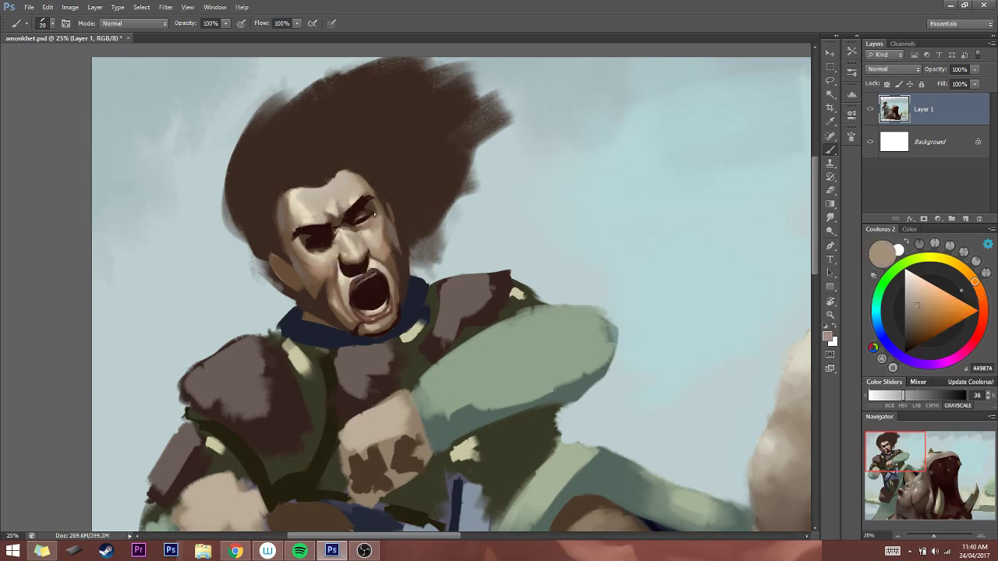
left_click(354, 224, "alt")
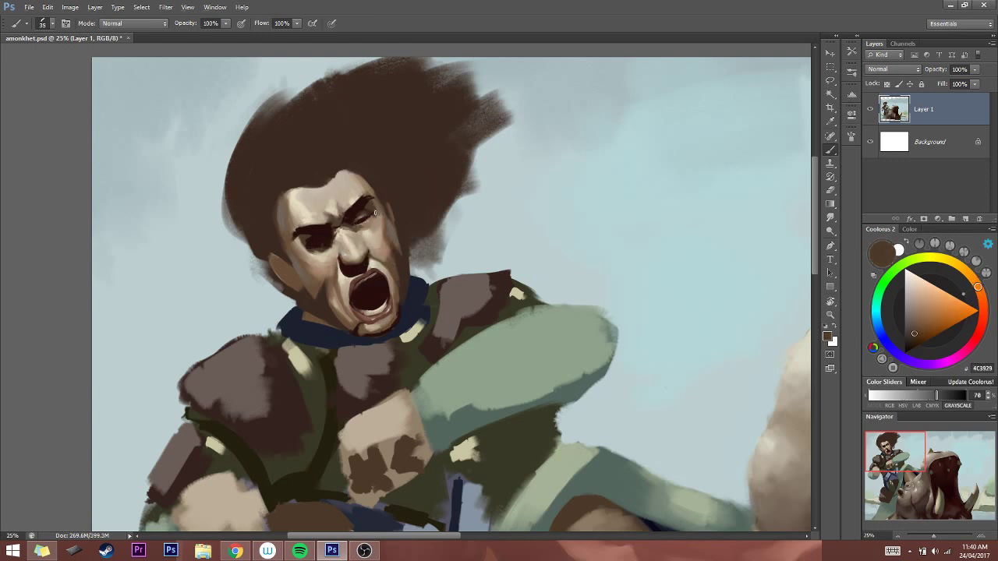
left_click(371, 219, "alt")
left_click(361, 187, "alt")
key("bracketleft")
key("bracketleft")
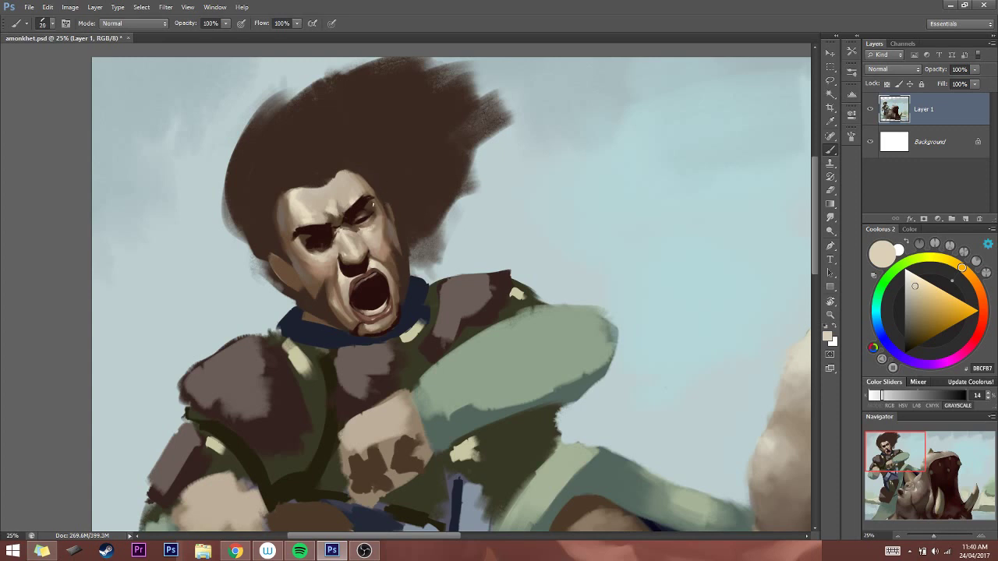
left_click(383, 217, "alt")
left_click_drag(361, 219, 356, 223)
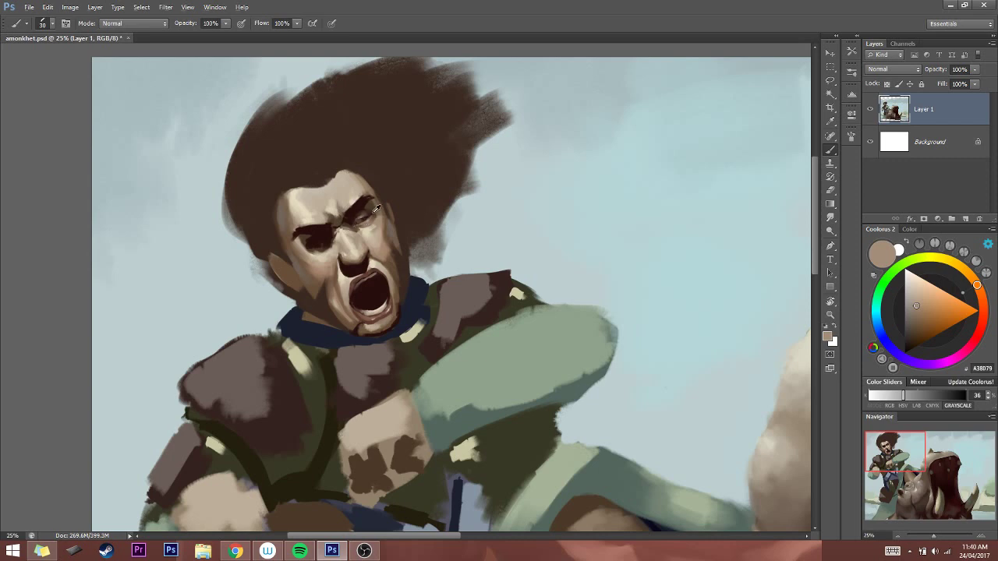
Define the iris and lid line of the right-hand eye with sampled near-black and grey-brown at brush size 10 to 15
key("bracketleft")
left_click(323, 234, "alt")
key("bracketleft")
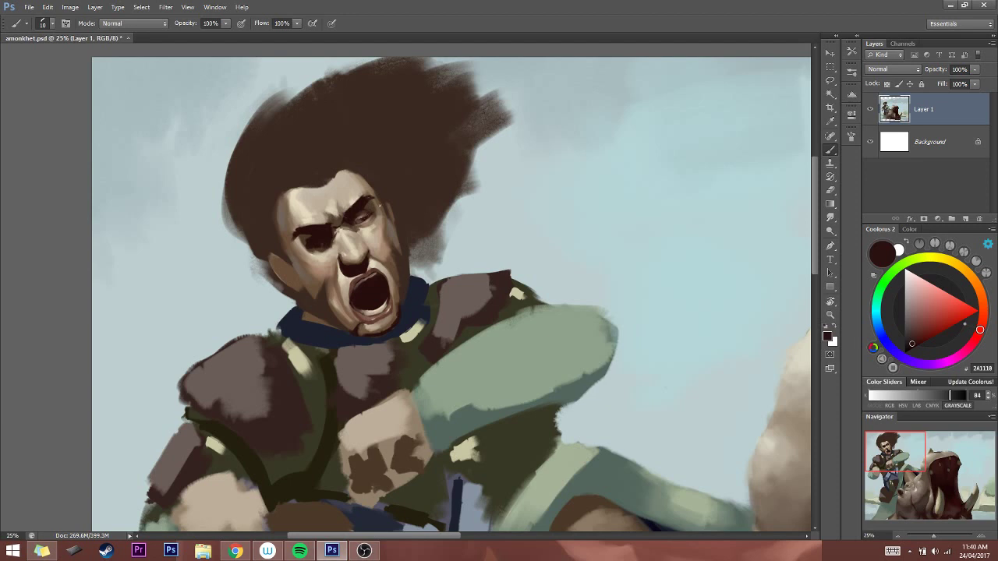
key("bracketleft")
left_click(365, 212, "alt")
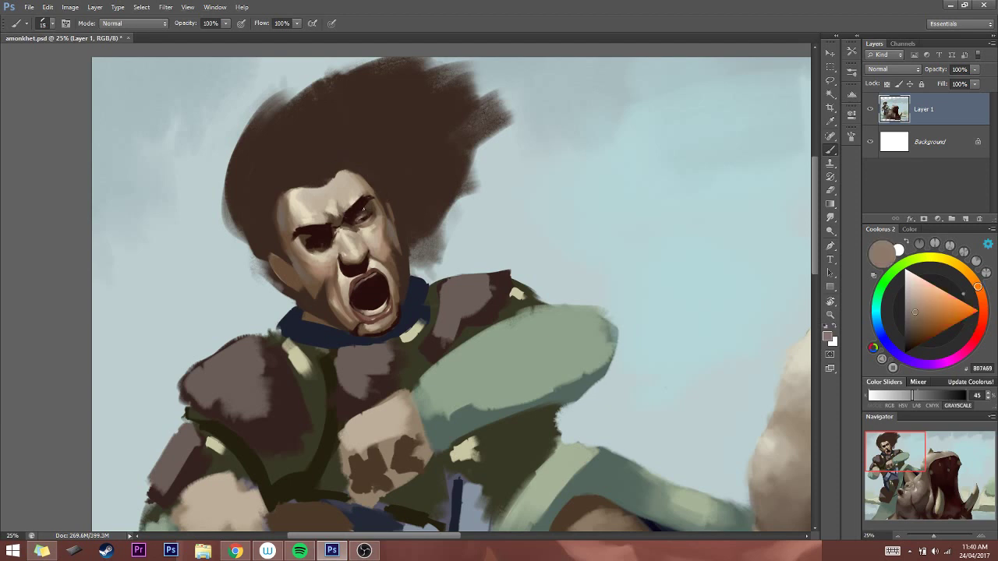
Soften the right-hand eyelid and touch up the eyebrow with sampled brown and near-black tones at brush size 20 to 35
key("bracketright")
left_click(353, 220, "alt")
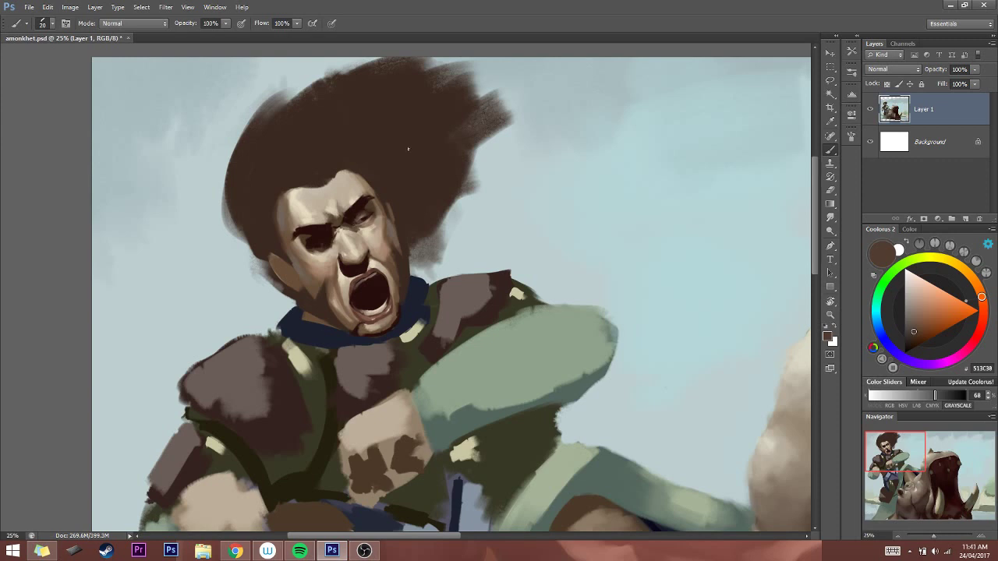
key("bracketright")
left_click(357, 224, "alt")
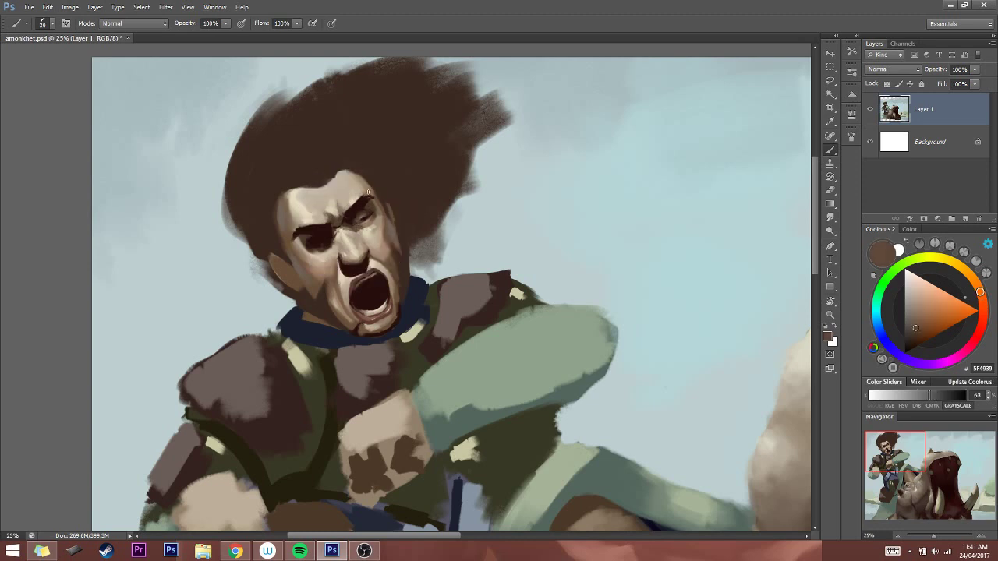
key("bracketleft")
left_click(363, 206, "alt")
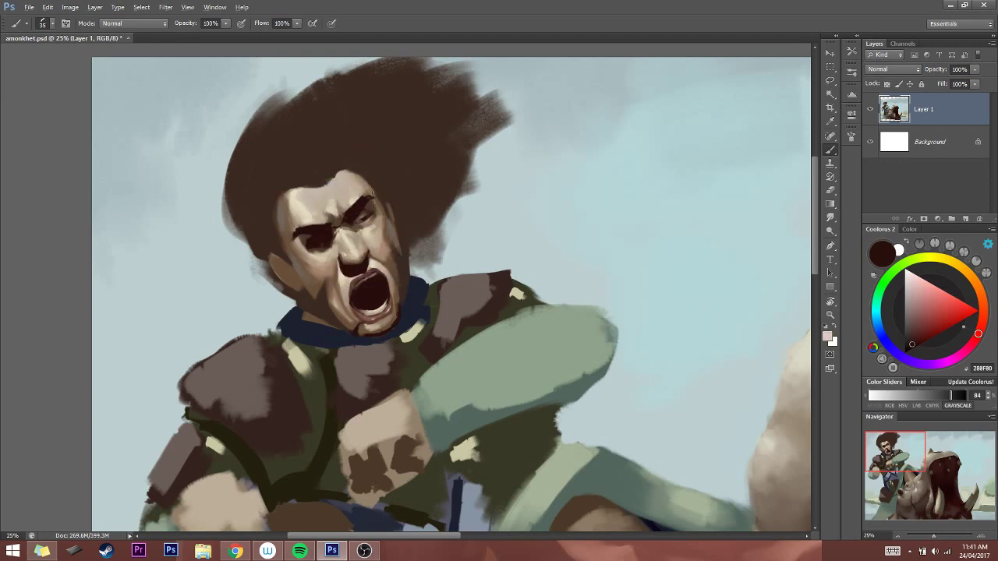
Blend the inner corner of the right-hand eye into the nose bridge with sampled cream, beige and brown at brush size 30 to 35
left_click(366, 227, "alt")
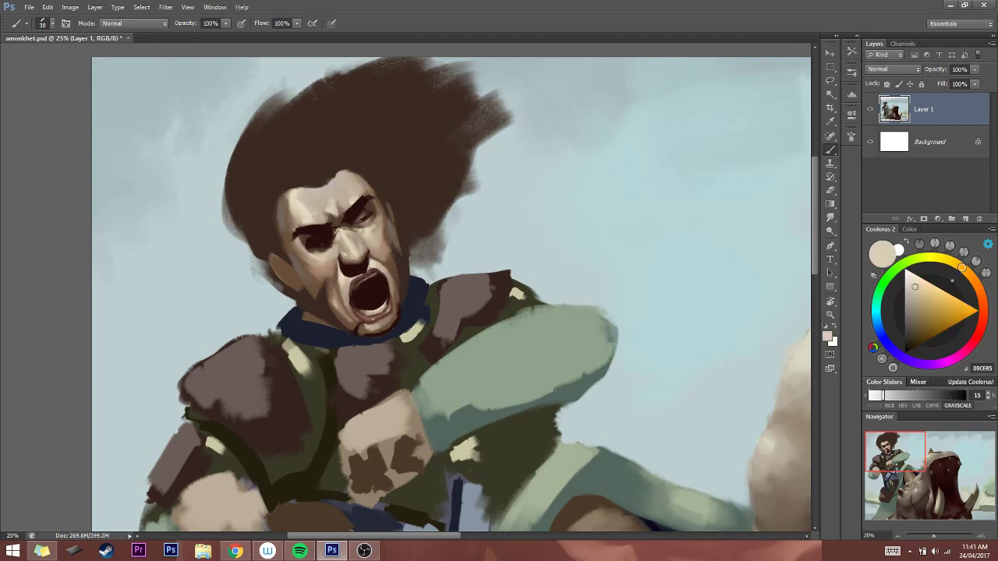
left_click(382, 232, "alt")
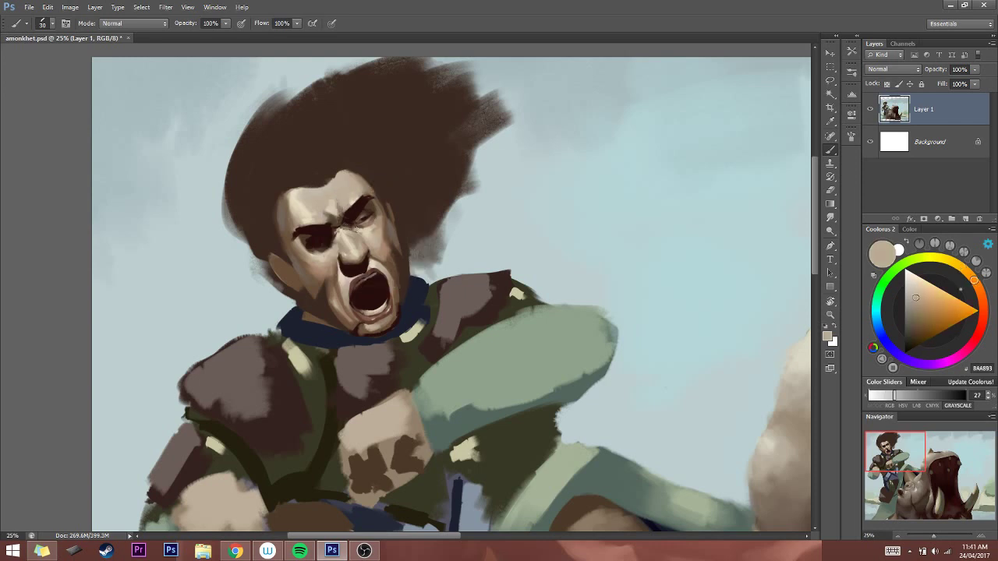
left_click(361, 232, "alt")
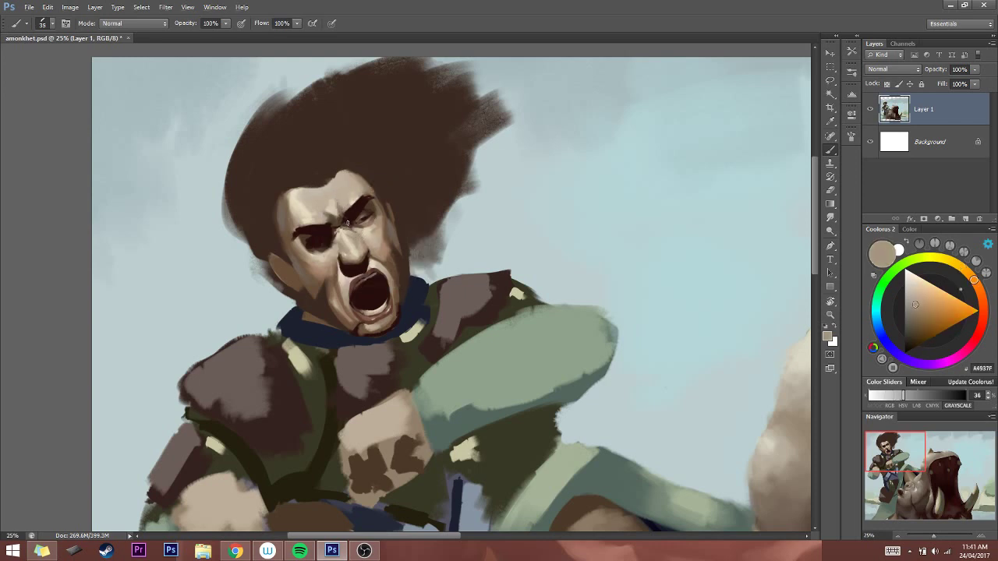
left_click_drag(355, 228, 348, 226)
left_click(345, 220, "alt")
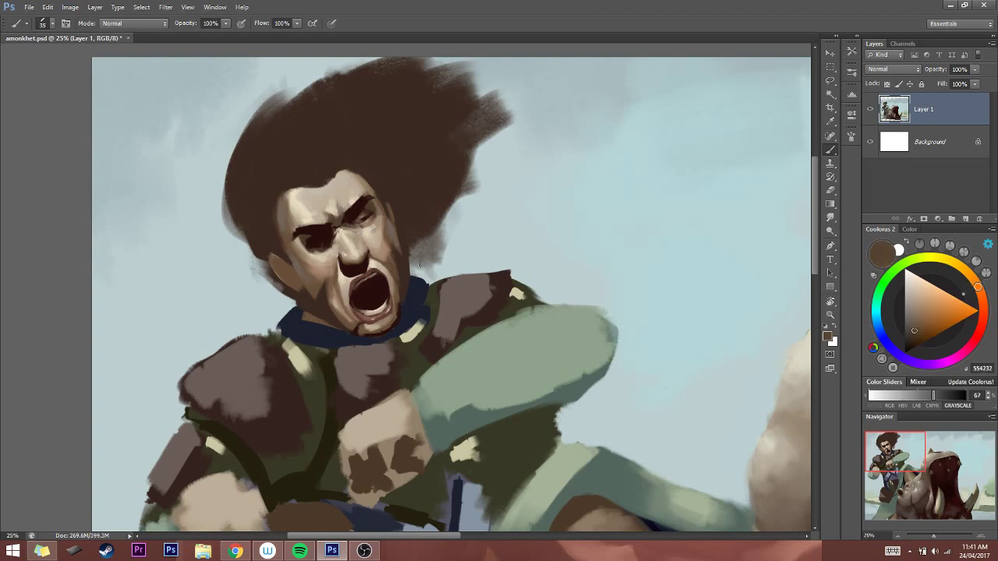
Check the whole painting at 8.33% zoom by flipping the canvas horizontally and flipping it back
left_click(897, 535)
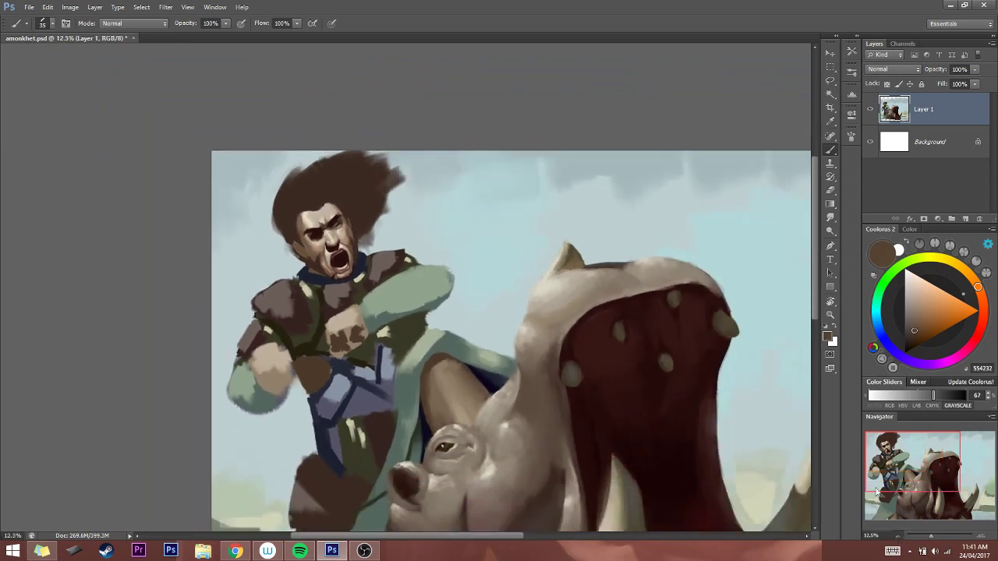
left_click(897, 536)
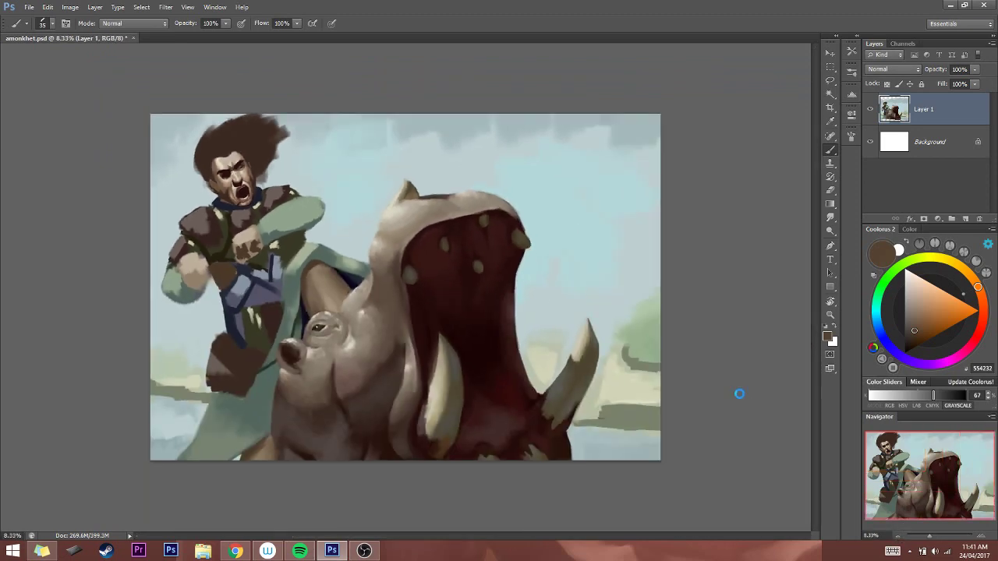
key("ctrl+shift+h")
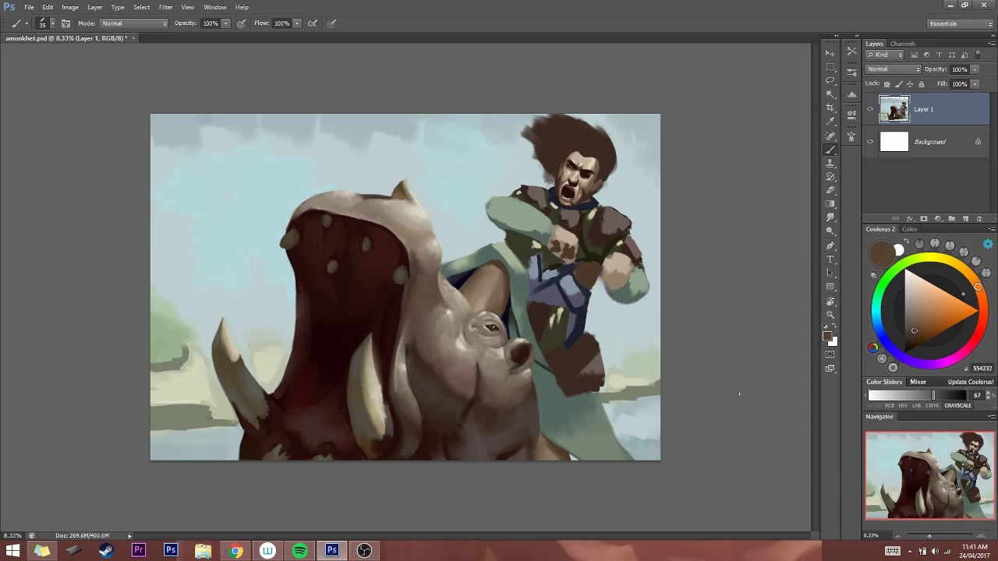
key("ctrl+shift+h")
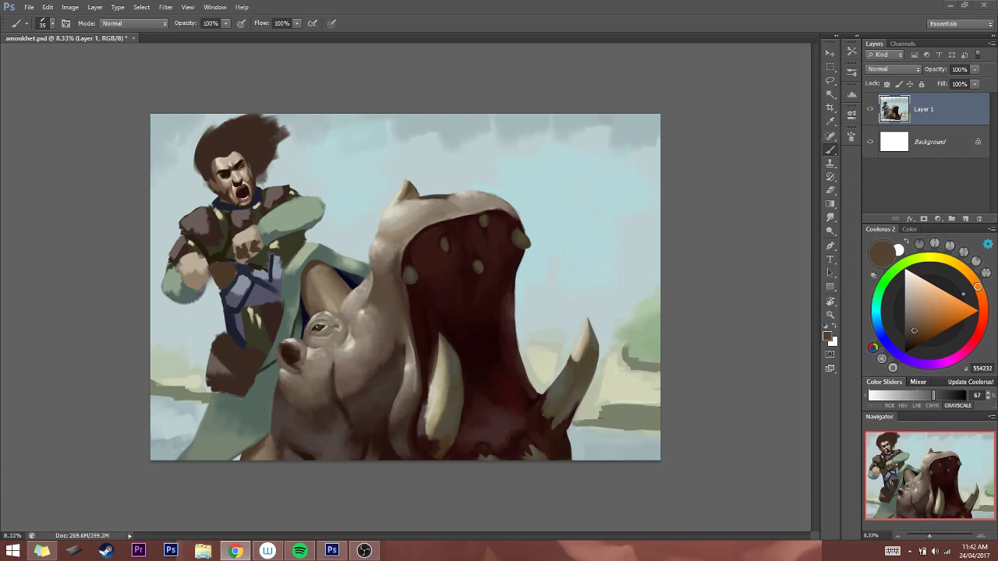
left_click(364, 550)
left_click(364, 551)
left_click(704, 412)
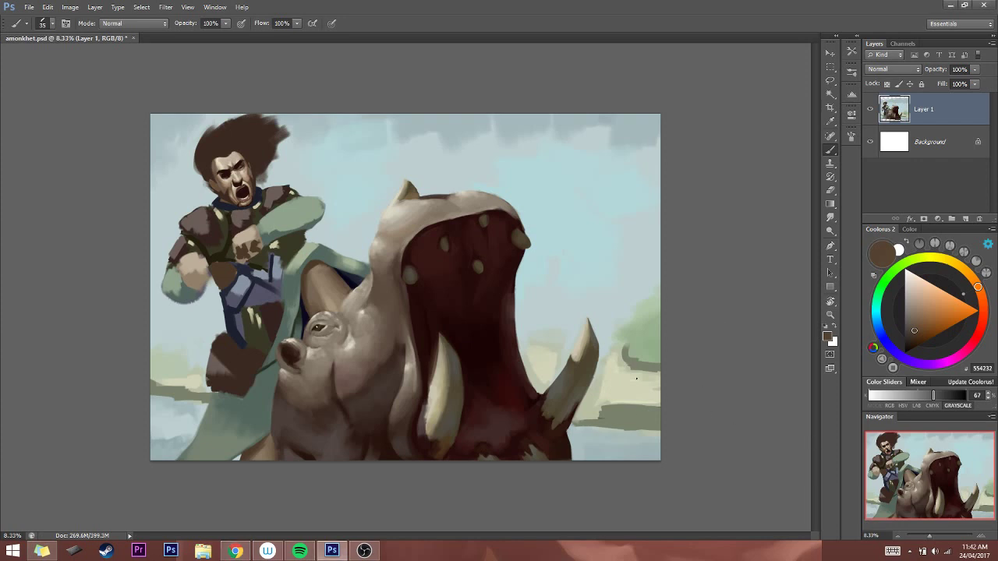
Darken the right-hand eyebrow and the outer edge of its upper eyelid with sampled near-black at brush size 20 to 30
left_click(985, 536)
left_click_drag(952, 483, 939, 470)
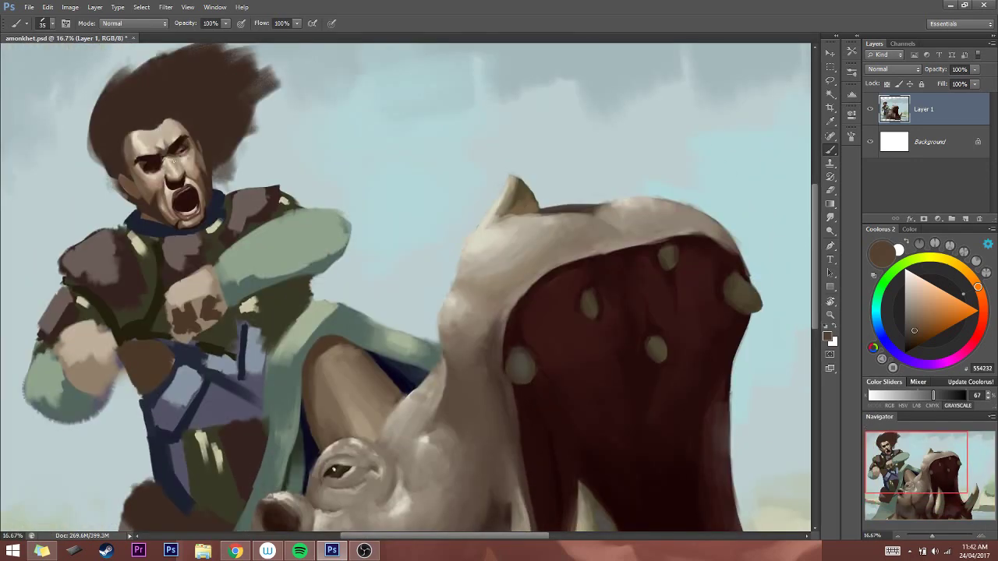
left_click_drag(241, 199, 606, 379)
key("ctrl+z")
key("[")
key("[")
key("[")
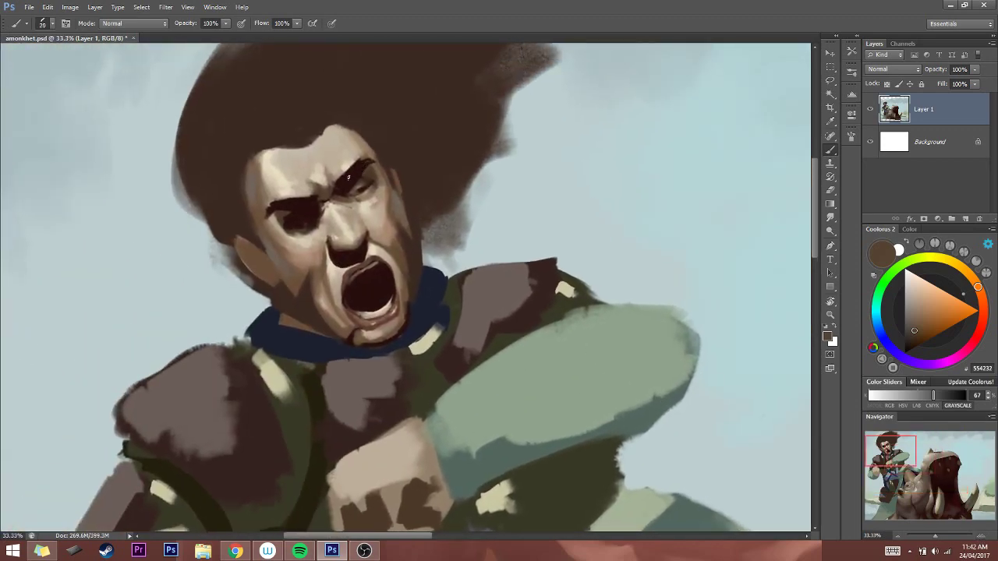
left_click(304, 202, "alt")
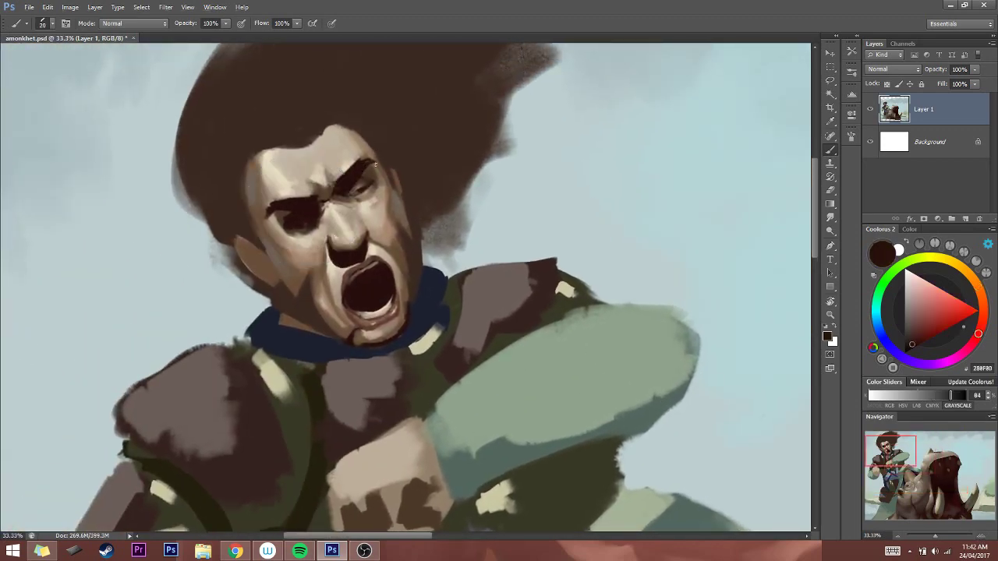
left_click_drag(371, 176, 392, 149)
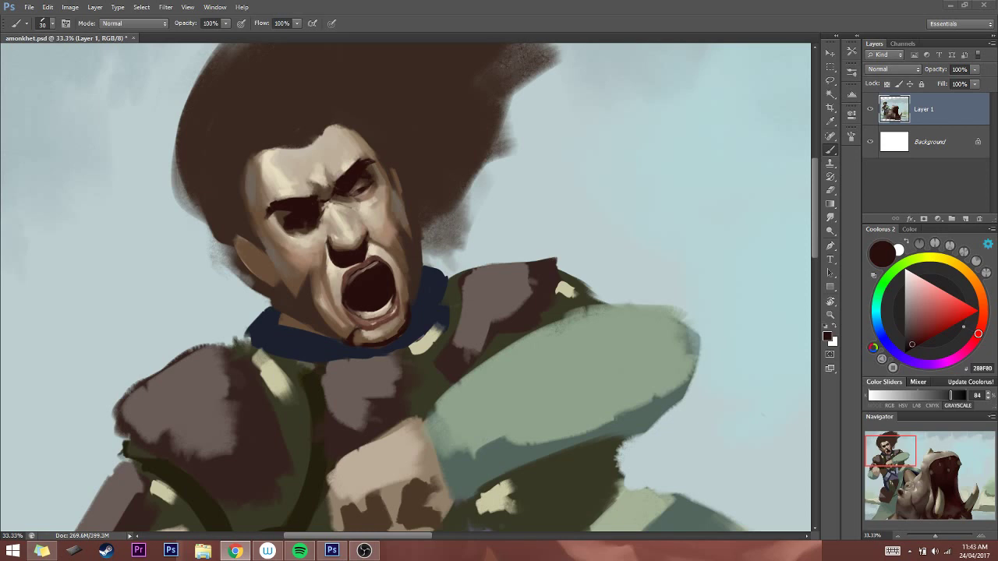
left_click(397, 148)
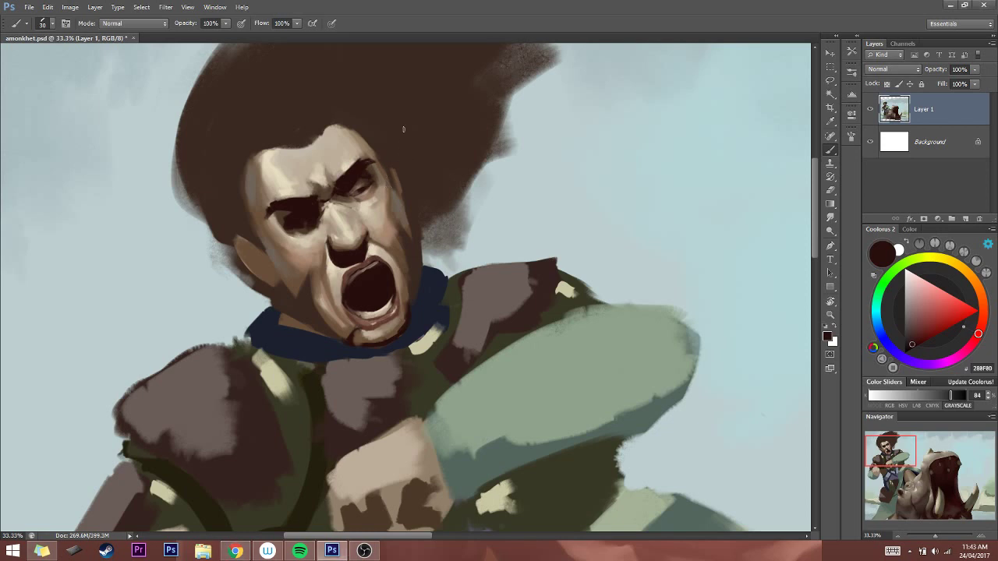
Soften the outer corner and lower lid of the right-hand eye with sampled beige and brown skin tones at brush size 20 to 35
key("bracketright")
left_click(375, 198, "alt")
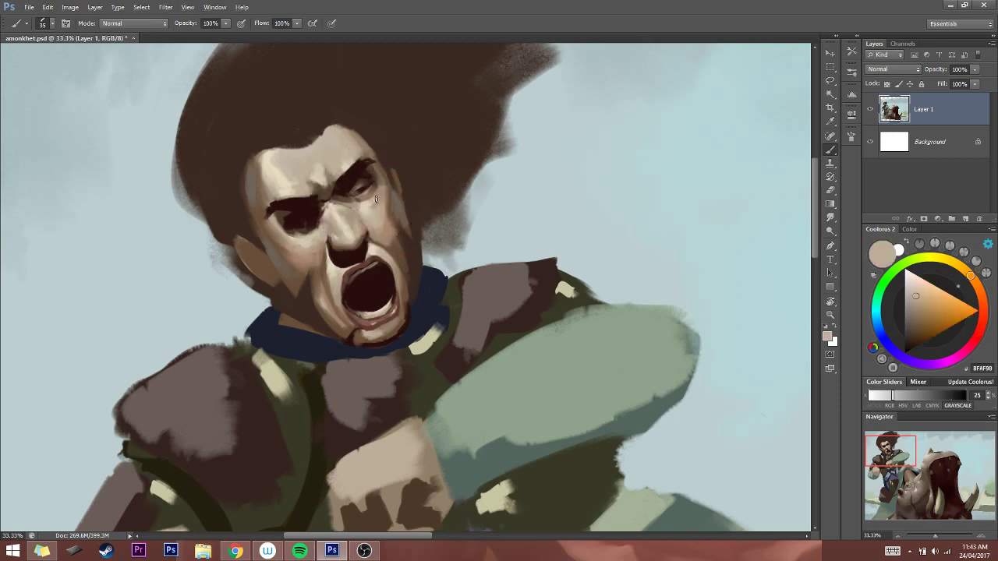
key("bracketleft")
left_click(372, 187, "alt")
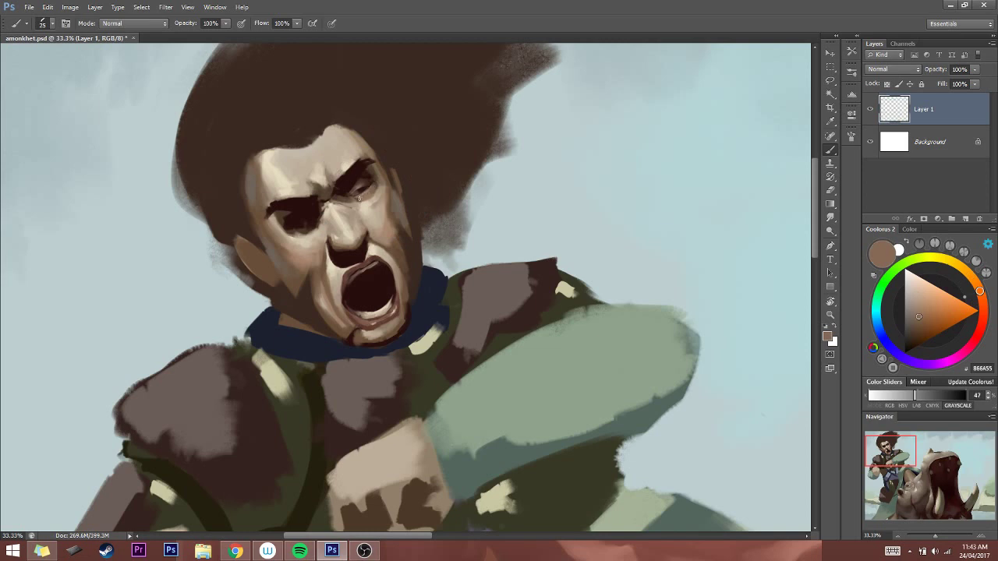
left_click(380, 182, "alt")
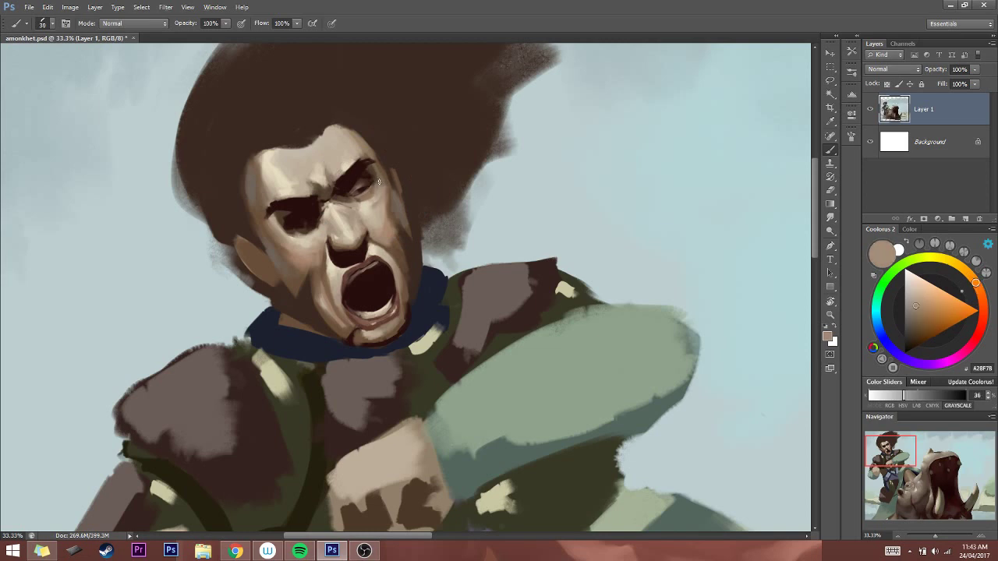
key("bracketleft")
left_click(379, 201, "alt")
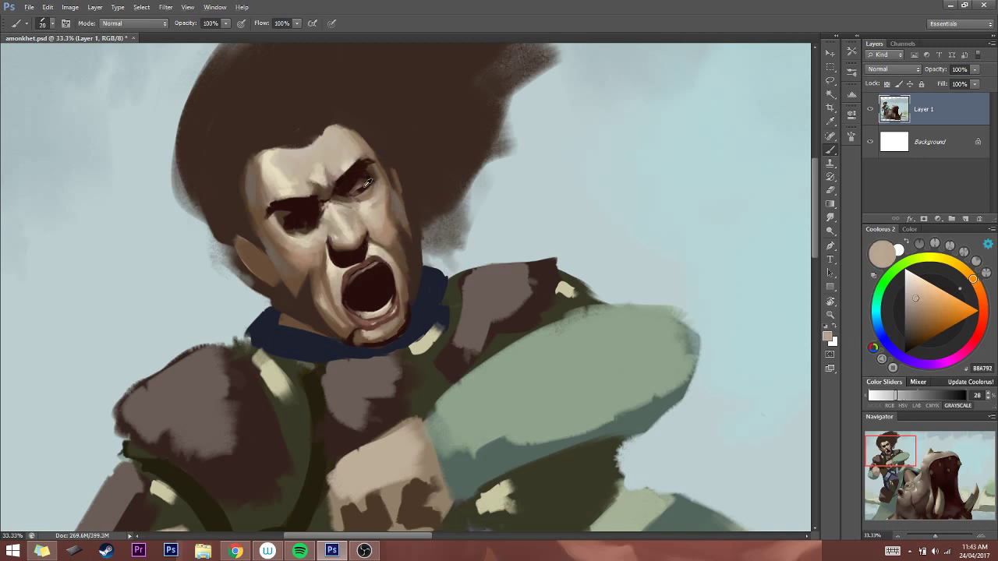
Paint the iris of the right-hand eye with sampled dark olive, then a near-black olive, at brush size 10 to 15
left_click(367, 186, "alt")
left_click(567, 472, "alt")
key("bracketleft")
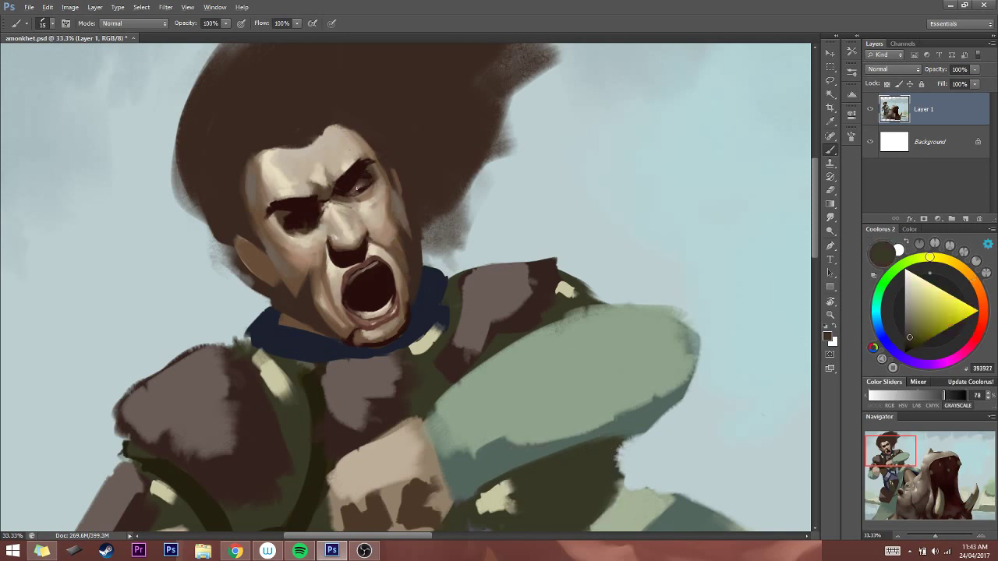
left_click_drag(360, 189, 367, 187)
left_click(910, 348)
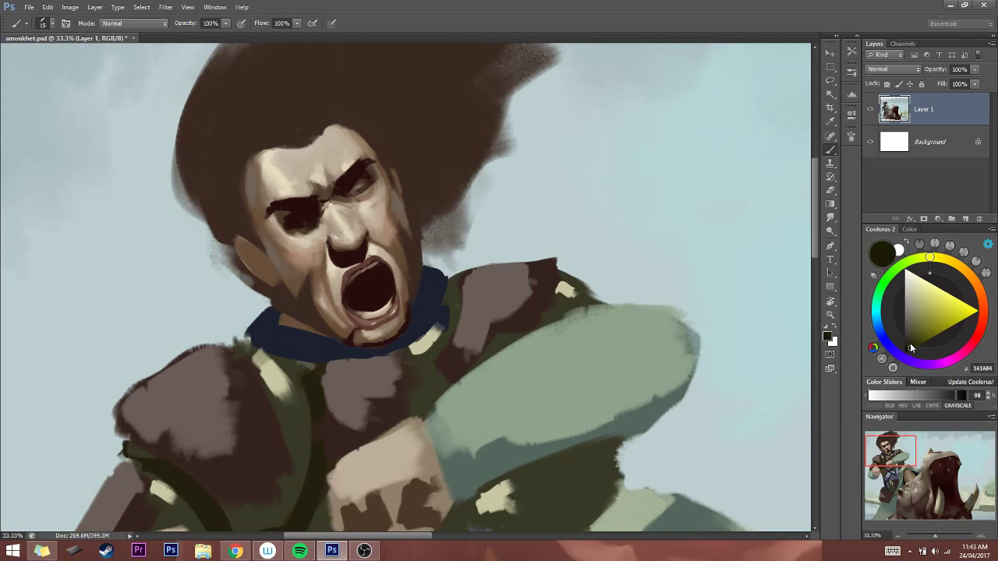
left_click(909, 349)
key("bracketleft")
key("bracketright")
left_click_drag(378, 182, 363, 188)
key("bracketleft")
left_click(372, 180)
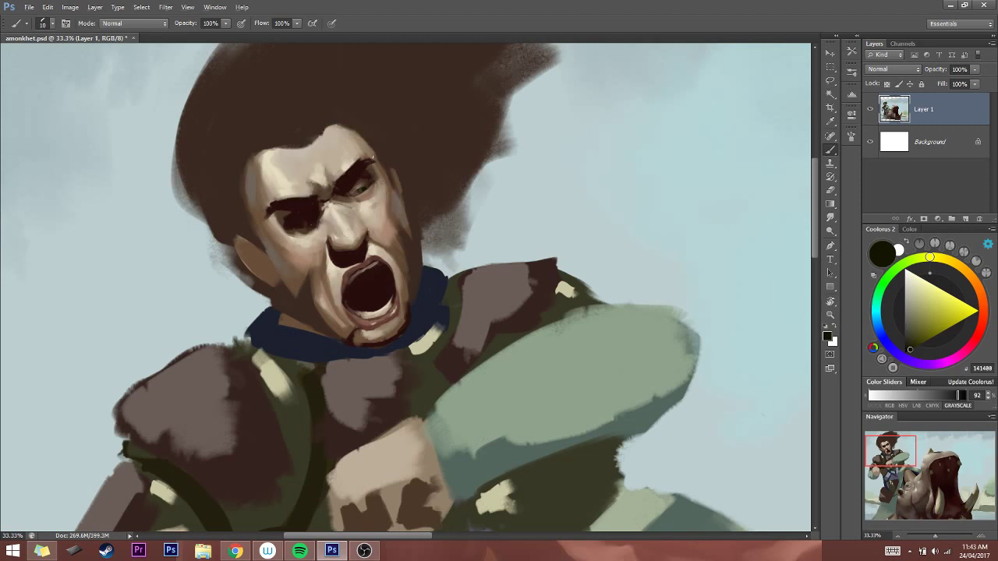
Sharpen the lower lid line and outer corner of the right-hand eye with sampled near-black at about brush size 15
left_click(351, 175, "alt")
key("bracketleft")
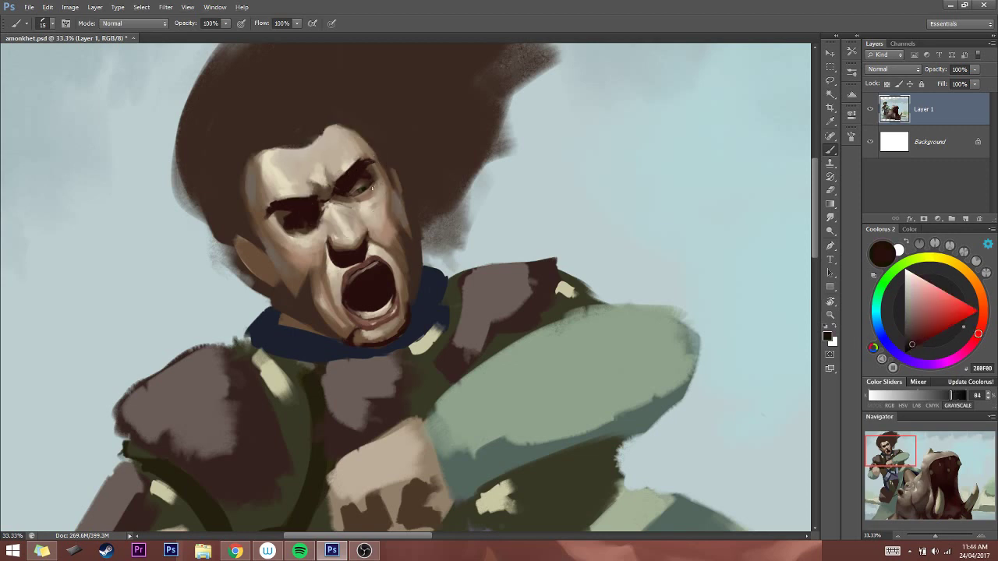
left_click(372, 188)
left_click(372, 189)
key("bracketleft")
left_click(373, 187)
Shade the inner brow beside the frown crease and touch up the right-hand eyebrow with sampled brown and near-black at brush size 40
key("bracketright")
key("bracketright")
key("bracketright")
key("bracketright")
key("bracketright")
left_click(368, 149, "alt")
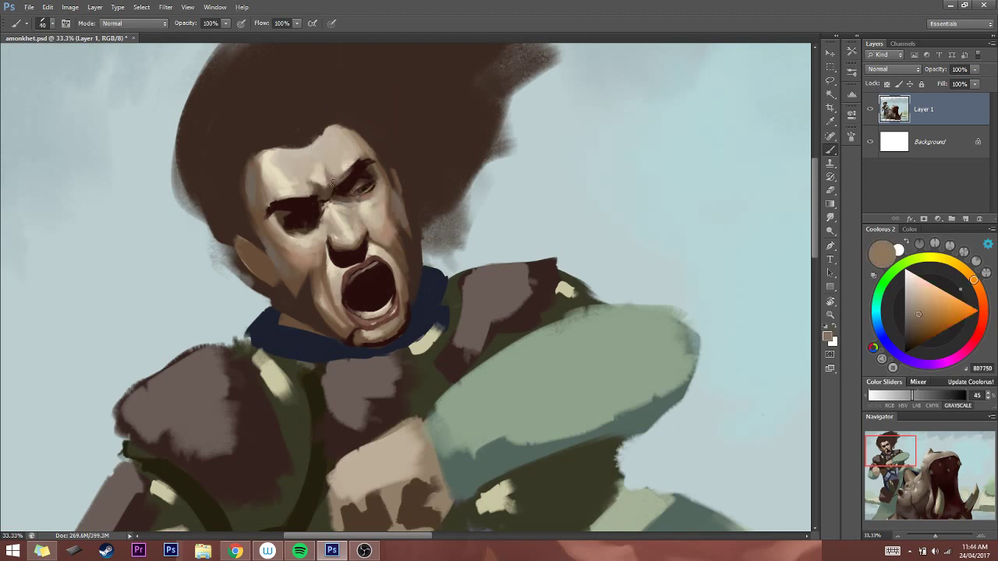
mouse_move(333, 182)
left_mouse_down()
mouse_move(387, 139)
mouse_move(338, 184)
left_mouse_up()
key("bracketleft")
key("bracketright")
left_click(366, 162, "alt")
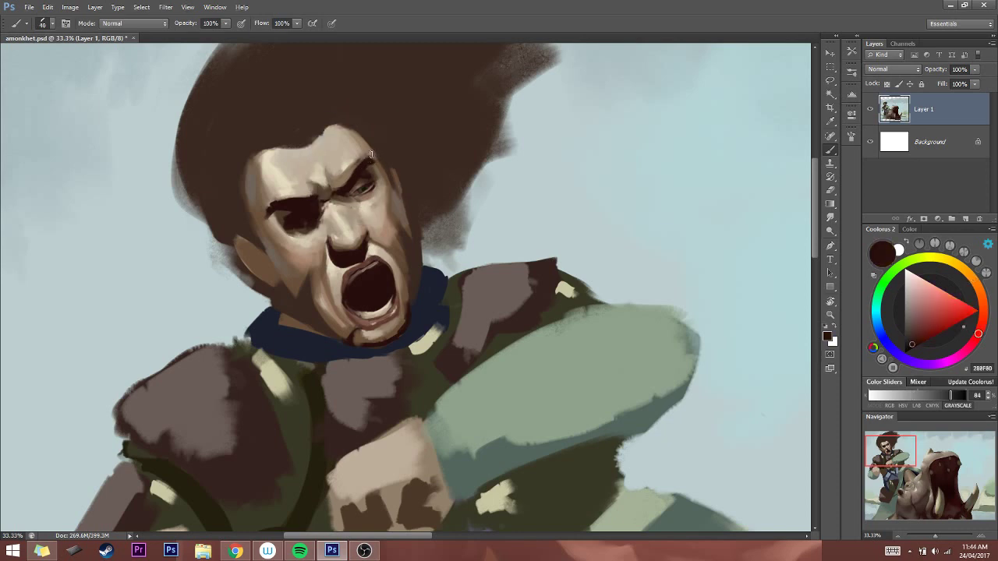
Blend the forehead skin above the right-hand eyebrow with sampled beige and cream tones at brush size 40
left_click(336, 173, "alt")
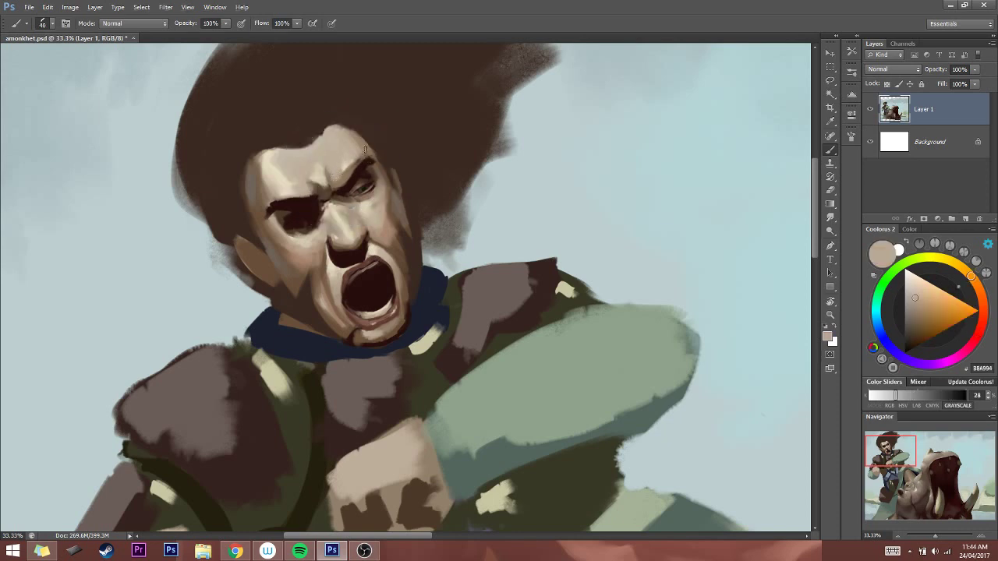
left_click(348, 163, "alt")
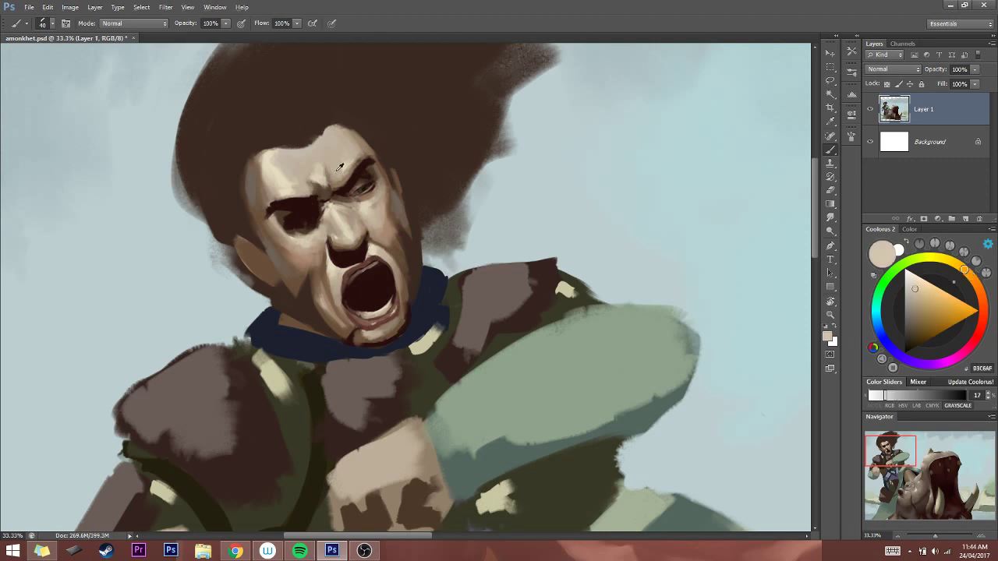
left_click(341, 173, "alt")
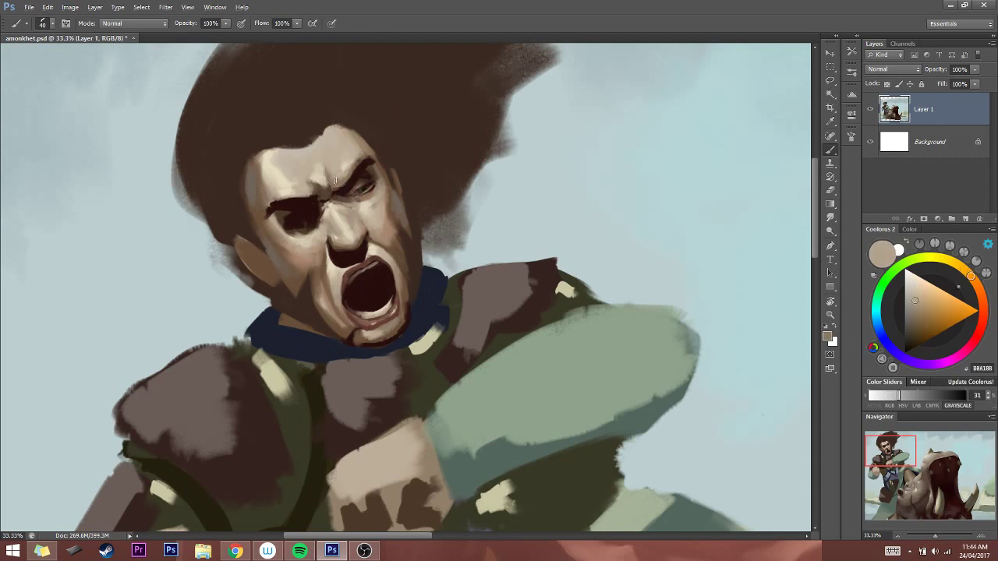
left_click(333, 180, "alt")
left_click(336, 165, "alt")
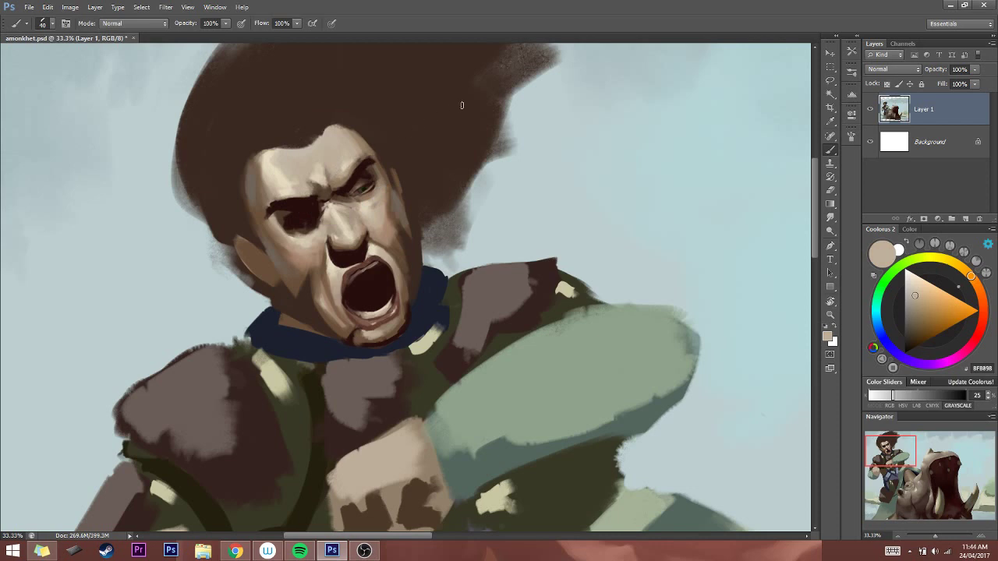
Refine the crease between the nose bridge and the right-hand eye with sampled grey-beige and dark brown at brush size 9 to 20
key("bracketleft")
left_click(353, 204, "alt")
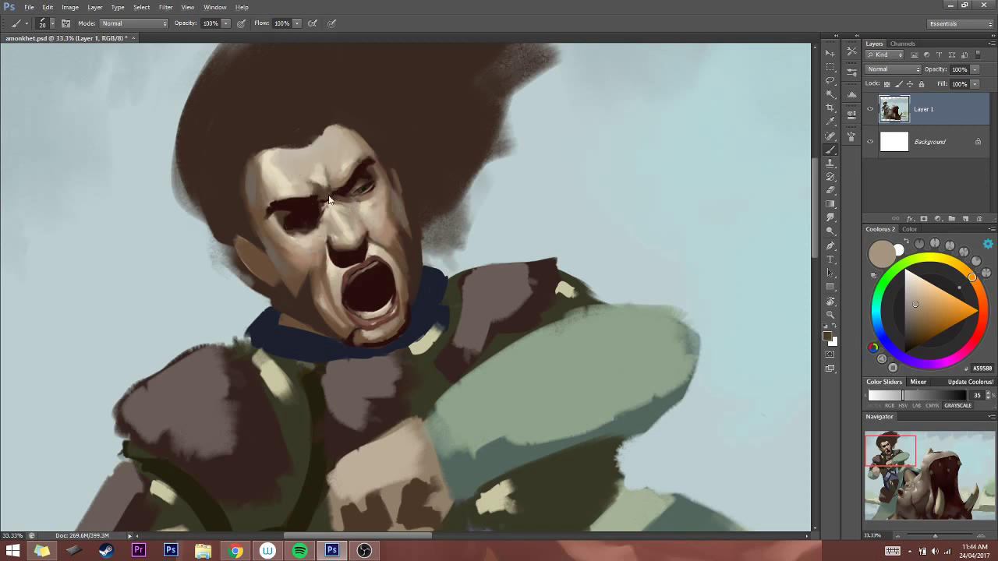
left_click(328, 200, "alt")
key("bracketleft")
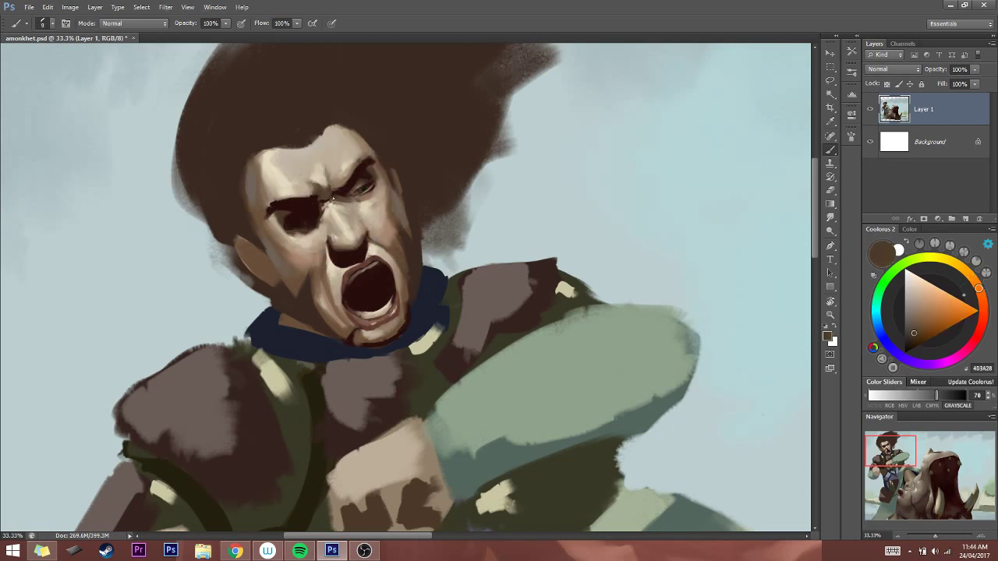
Model the bridge and side of the nose with sampled cream and grey-beige tones at brush size 20 to 40
left_click(345, 230, "alt")
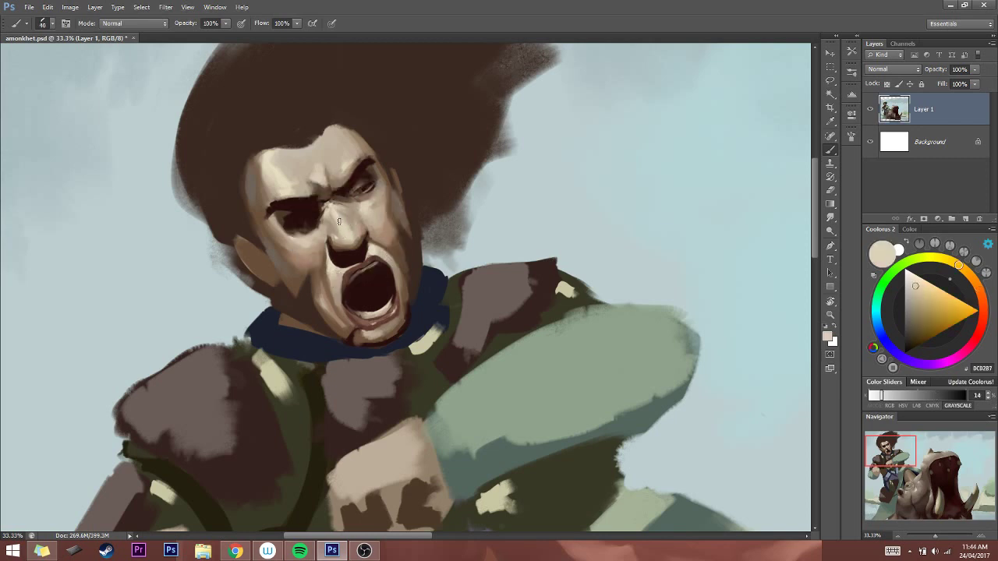
left_click_drag(351, 226, 362, 233)
key("bracketleft")
key("bracketleft")
key("bracketleft")
left_click(333, 228, "alt")
left_click(363, 266, "alt")
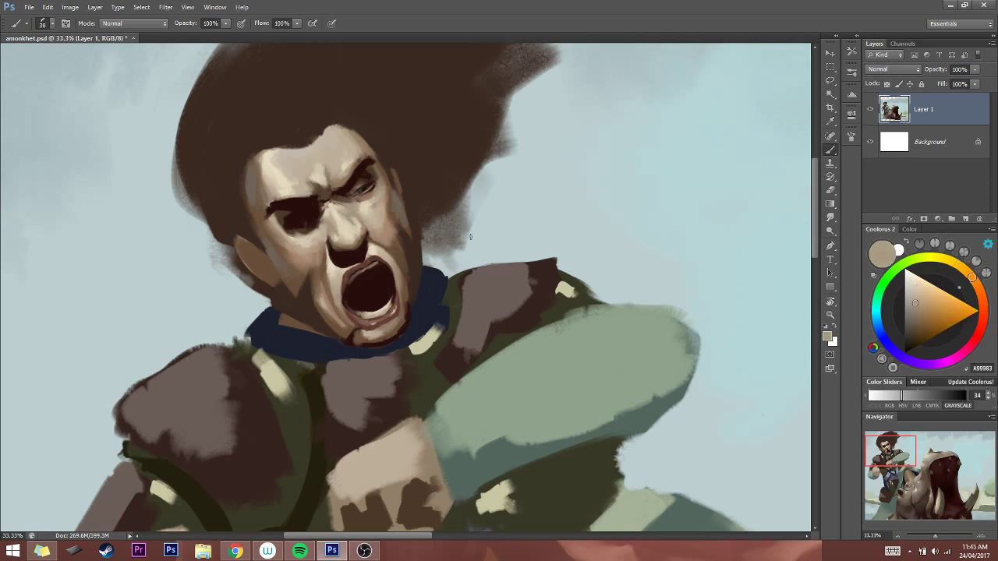
Highlight the nose with a sampled cream lightened to a paler tint at brush size 10 to 25
left_click(335, 226, "alt")
left_click(916, 285)
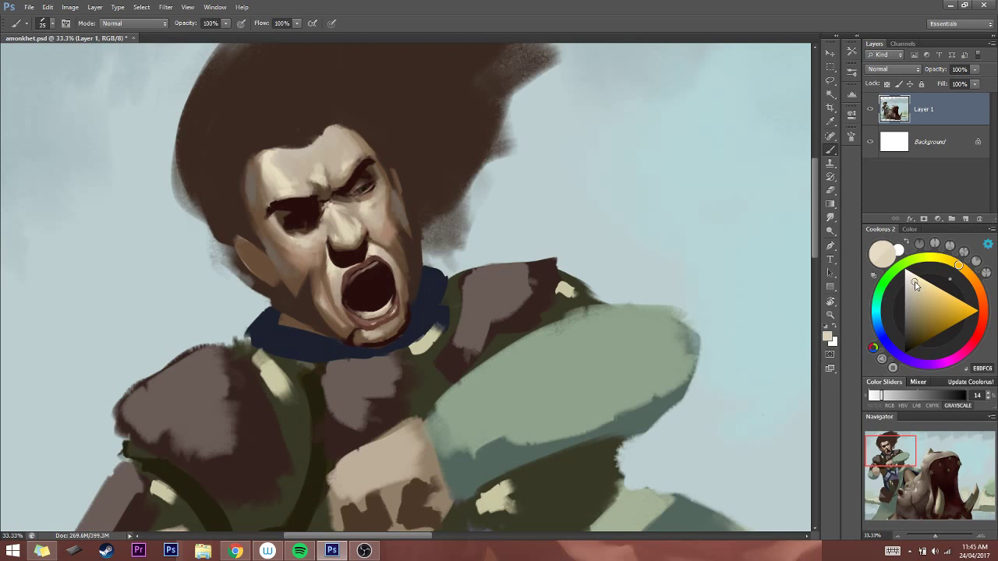
left_click(952, 265)
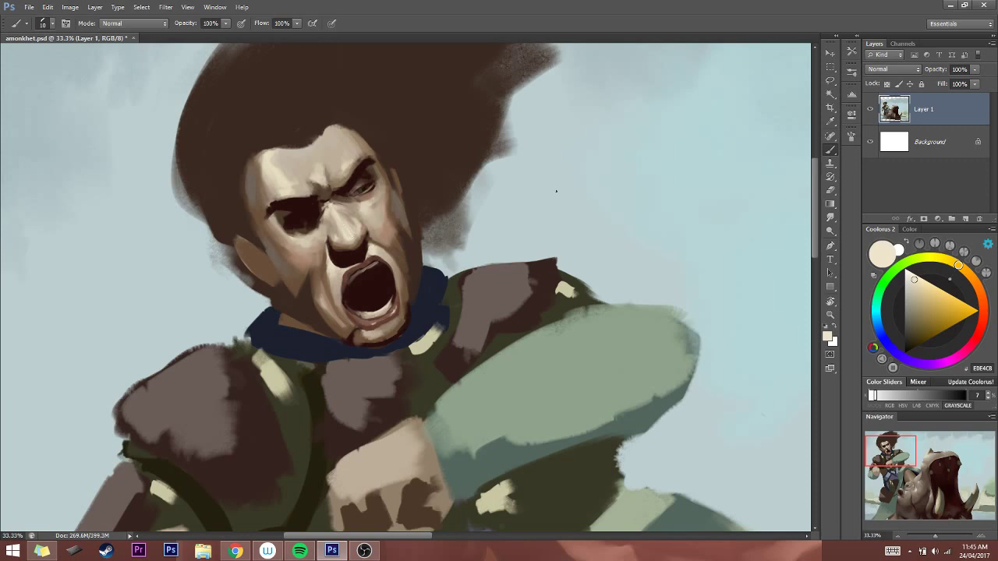
Add a small sky-toned glint to the right-hand eye at brush size 7 and sample near-black from the upper lid
left_click(540, 185, "alt")
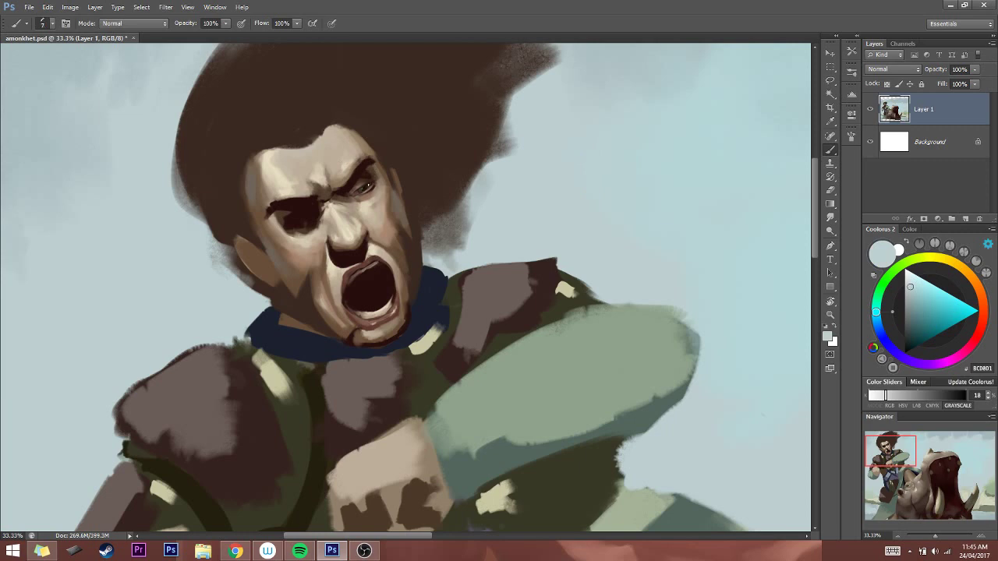
left_click_drag(368, 185, 374, 191)
left_click(352, 177, "alt")
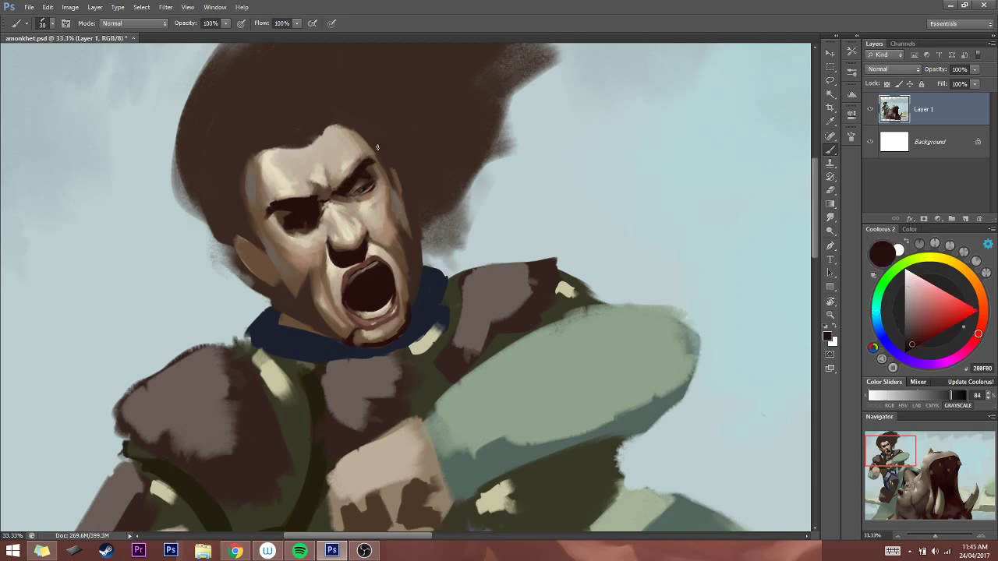
Check the whole painting at 8.33% zoom, switching briefly to Chrome and back
left_click(899, 537)
left_click(899, 537)
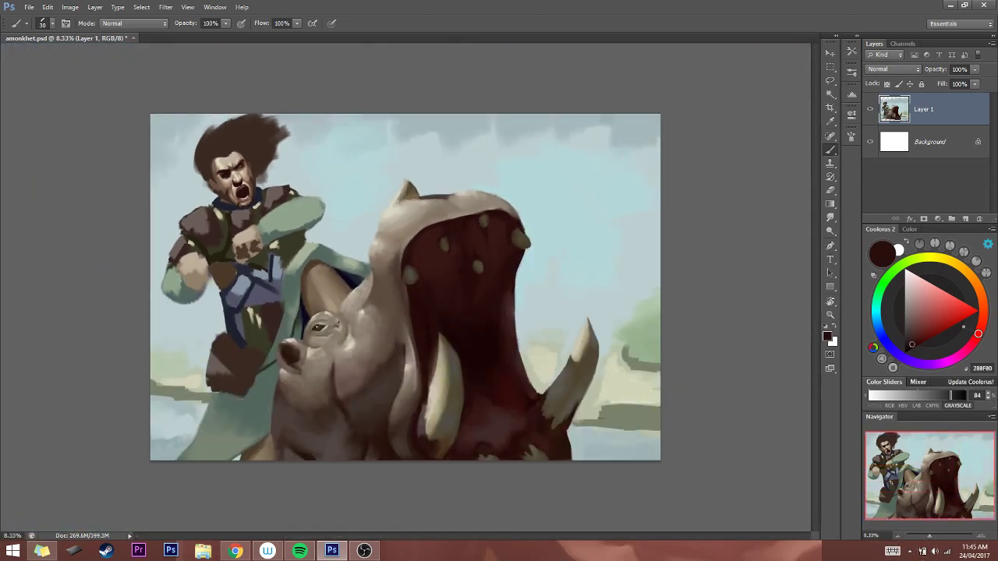
left_click(234, 551)
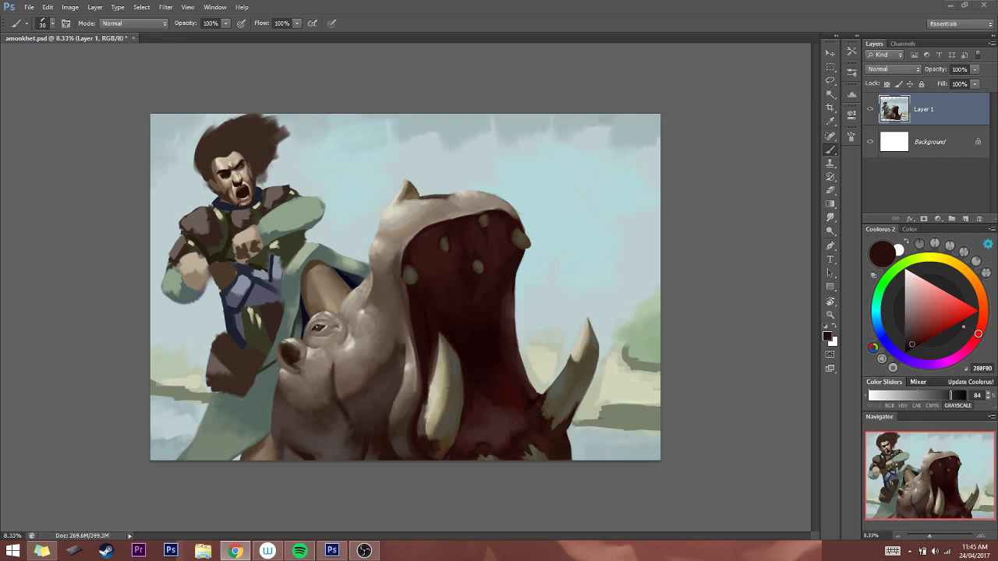
left_click(746, 292)
Rework the right-hand eyebrow at 25% zoom with near-black and a sampled mid-brown at brush size 30 to 40
left_click(987, 535)
left_click(900, 452)
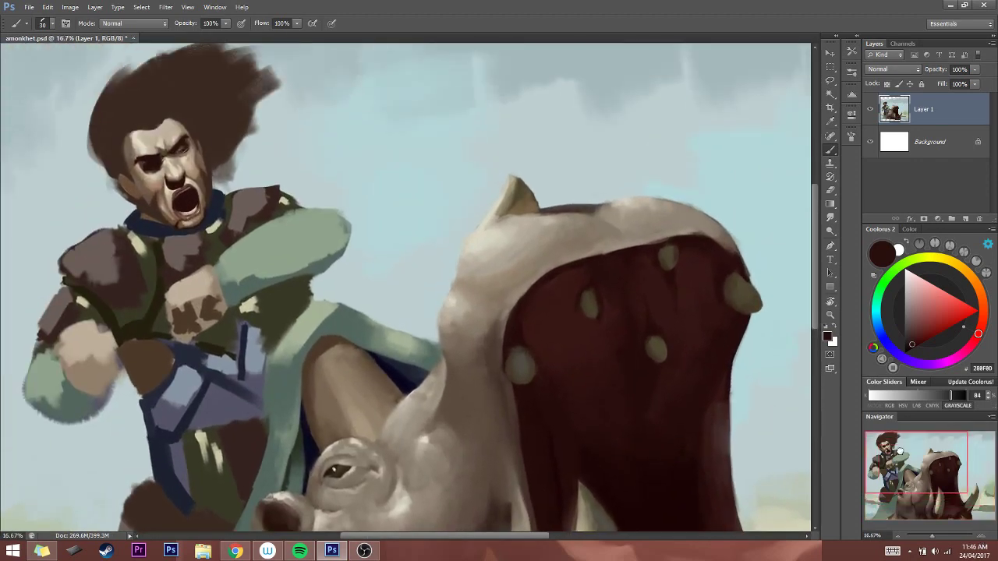
left_click(986, 536)
left_click_drag(926, 483, 879, 444)
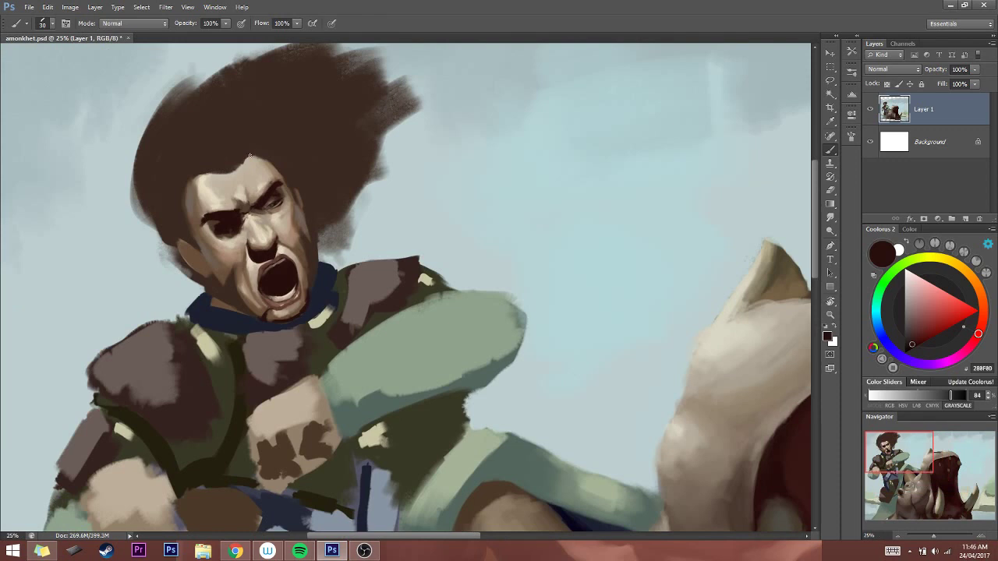
left_click_drag(265, 196, 274, 188)
key("bracketright")
left_click(260, 197, "alt")
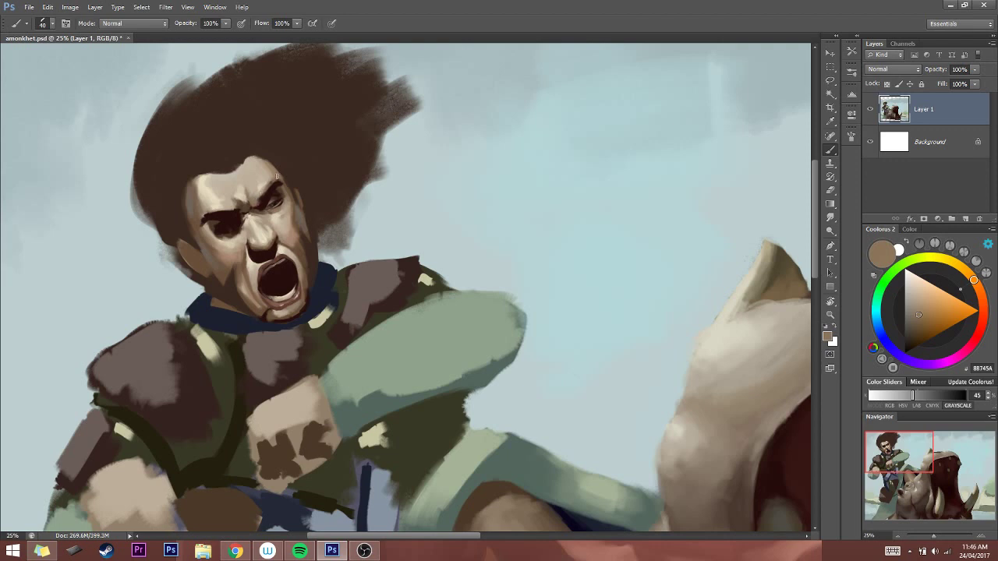
Refine the right-hand eyebrow and eye with sampled browns and a dark reddish brown at brush size 35 to 25
key("bracketleft")
left_click(248, 204, "alt")
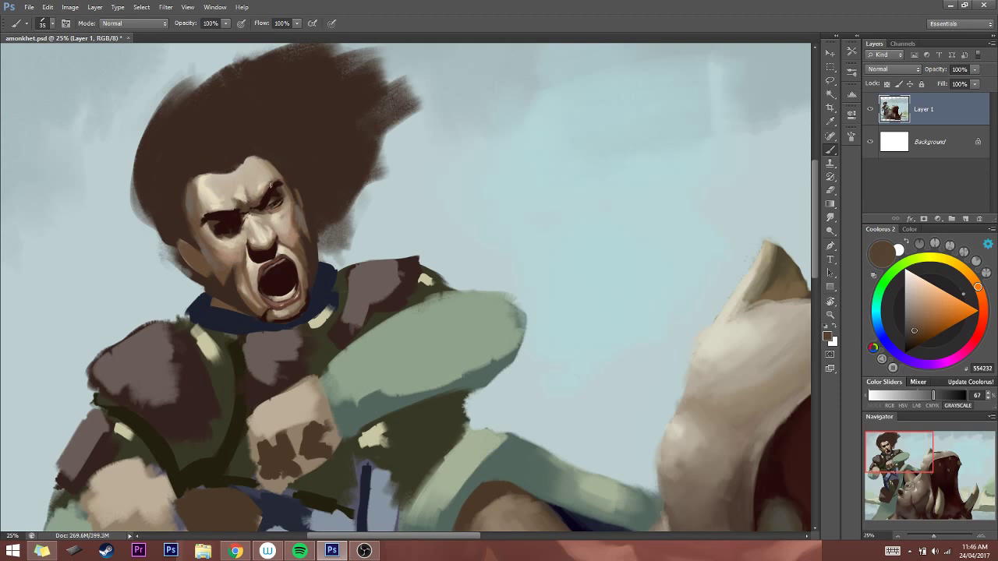
left_click(265, 208, "alt")
left_click(267, 191, "alt")
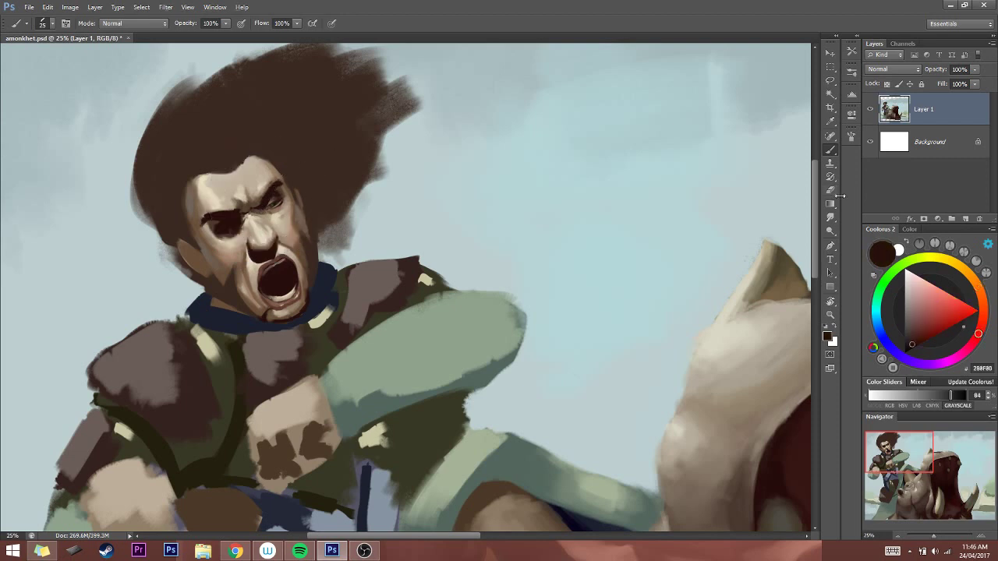
Shift the dark colour's hue to green and yellow-green near-blacks for painting the right-hand eyebrow
left_click(899, 269)
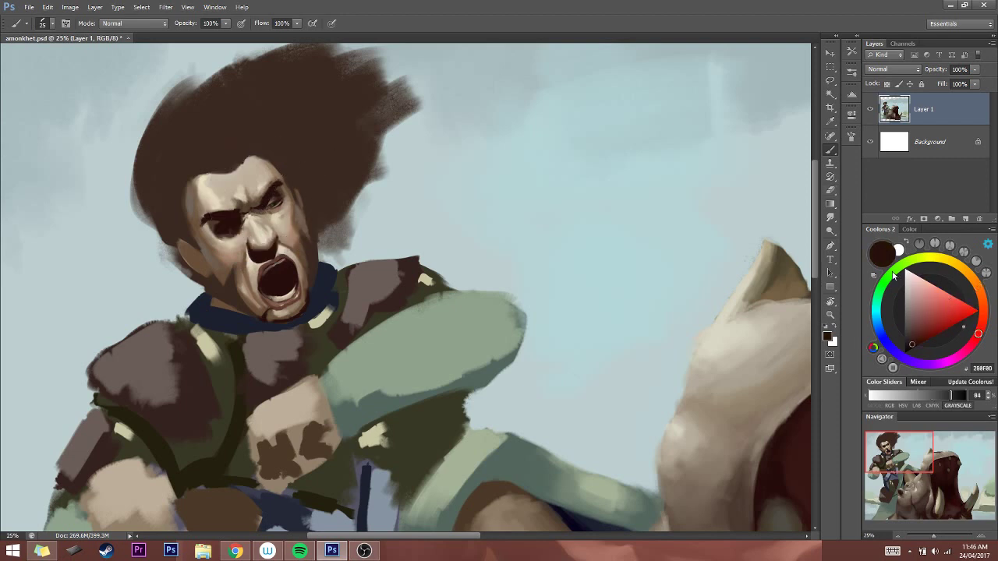
left_click(909, 344)
left_click(907, 344)
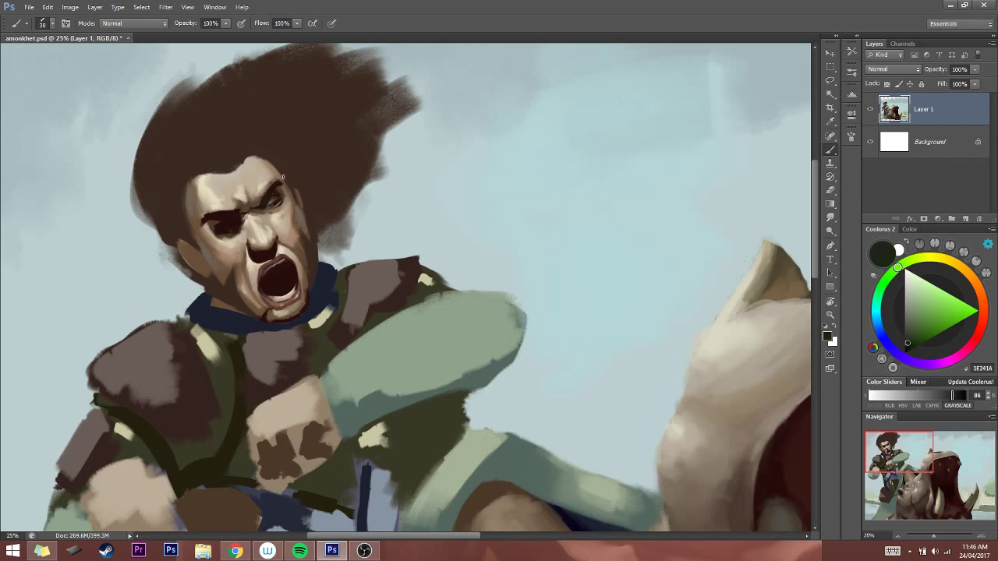
key("bracketleft")
key("bracketright")
left_click(915, 259)
left_click(923, 257)
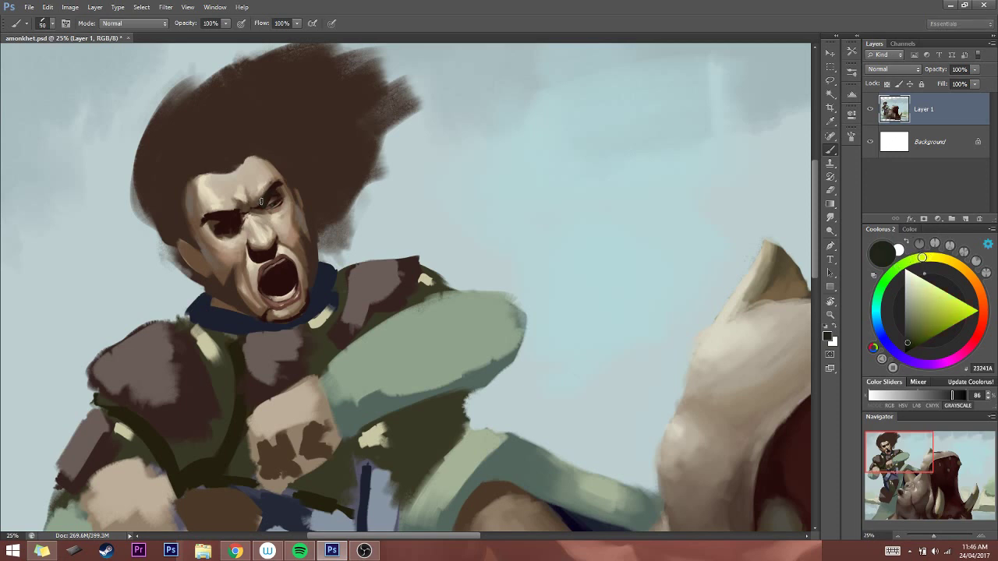
Darken the eyebrows with a yellowish near-black and retouch the right-hand brow's edge with a sampled mid-brown
left_click_drag(270, 192, 270, 190)
left_click_drag(921, 256, 935, 258)
left_click(909, 343)
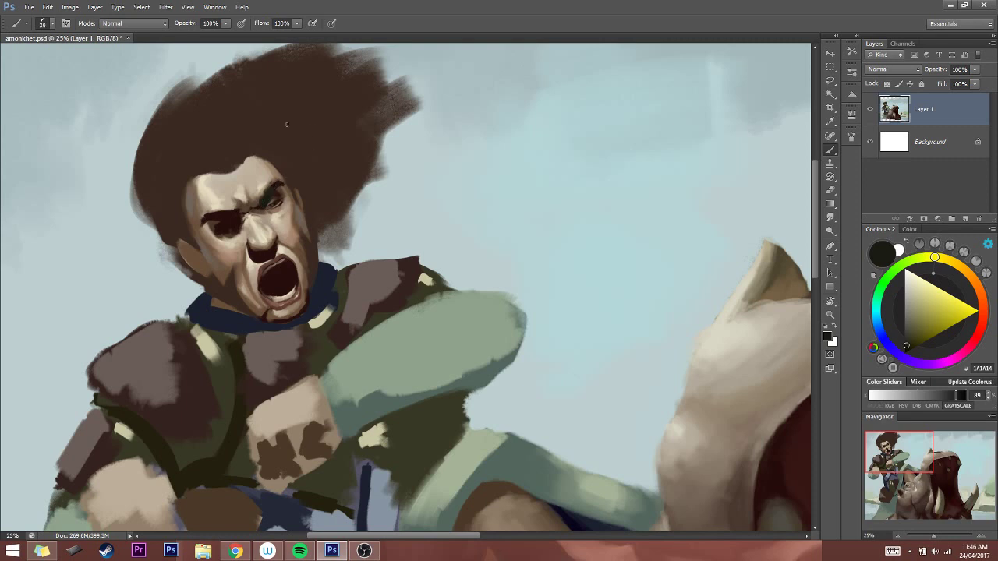
left_click(279, 176, "alt")
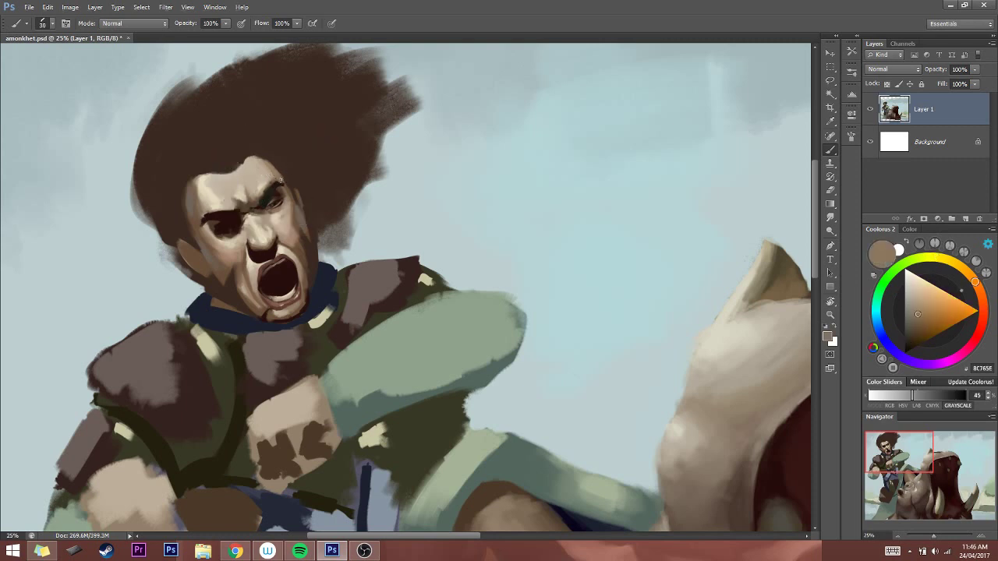
left_click(278, 180, "alt")
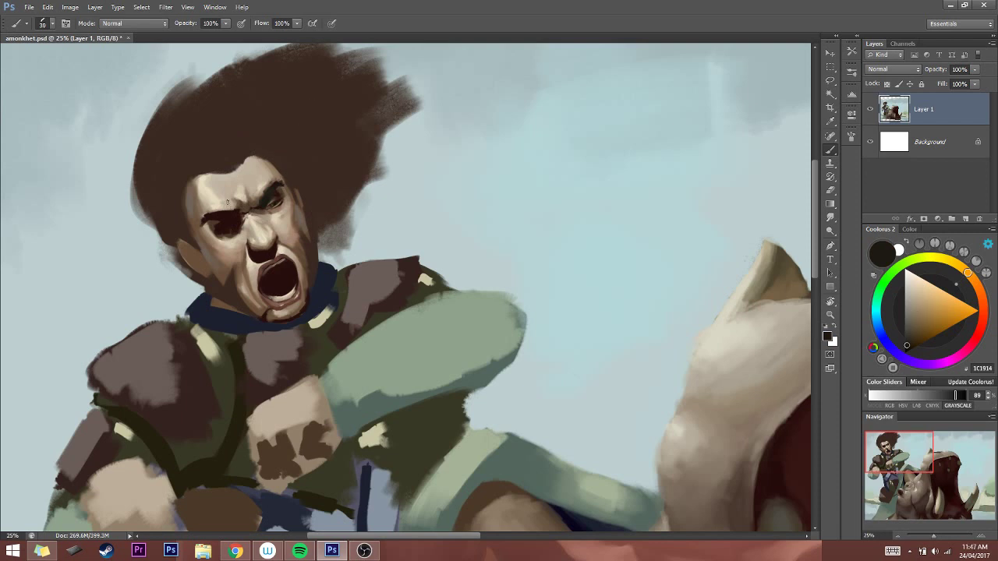
key("bracketright")
left_click(234, 551)
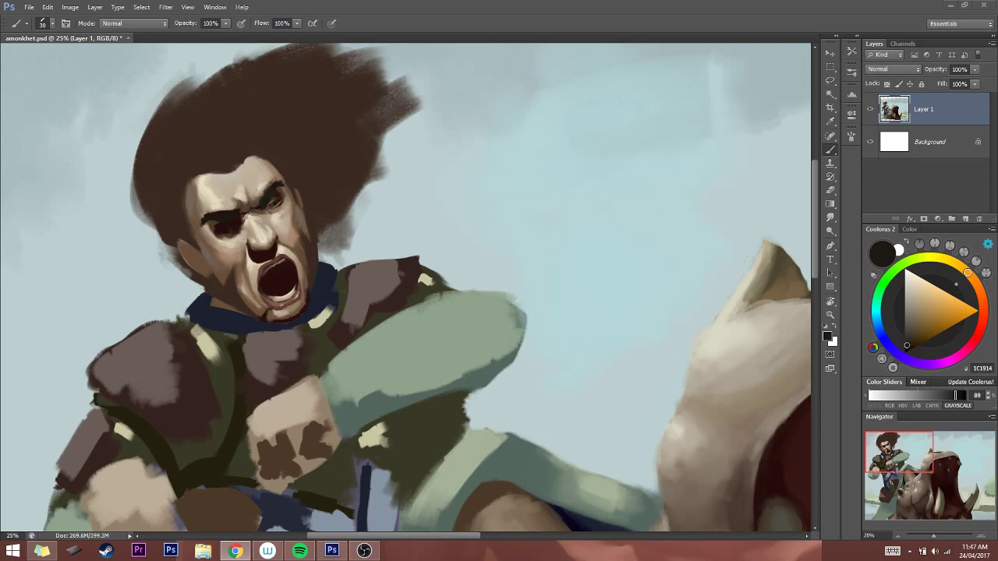
left_click(317, 180)
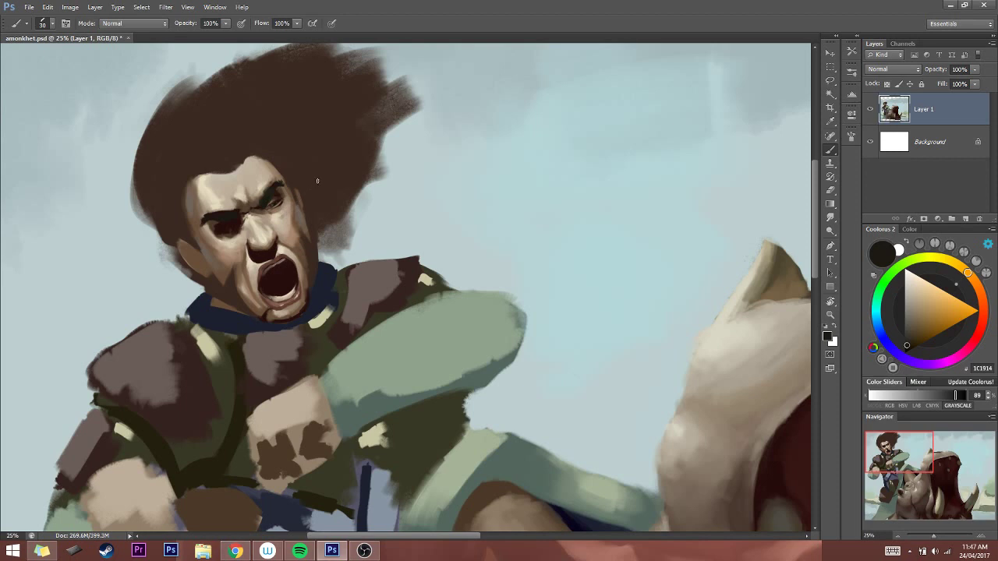
Choose the 175 px brush preset and reduce its size to about 50 px
left_click(51, 24)
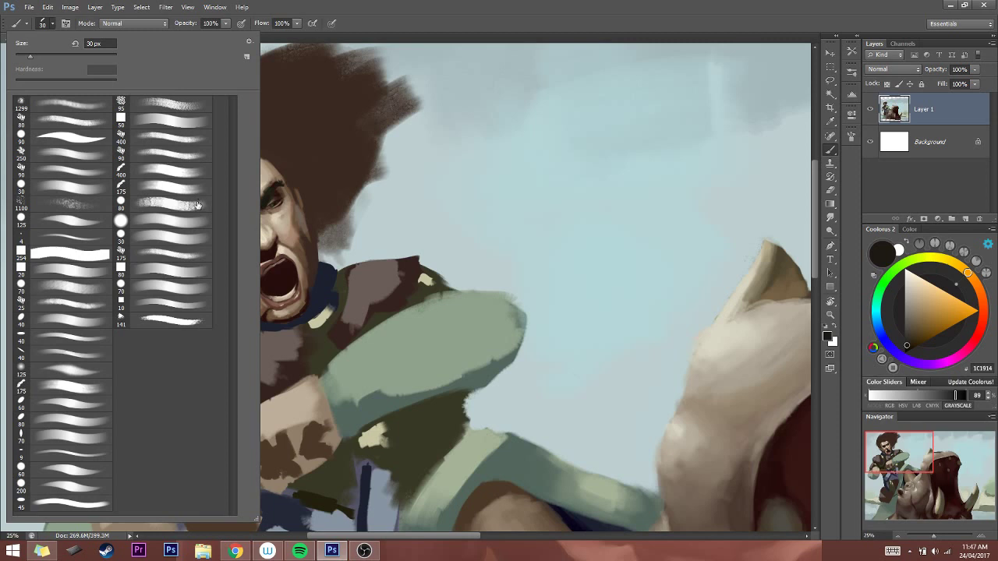
left_click(197, 255)
left_click(435, 37)
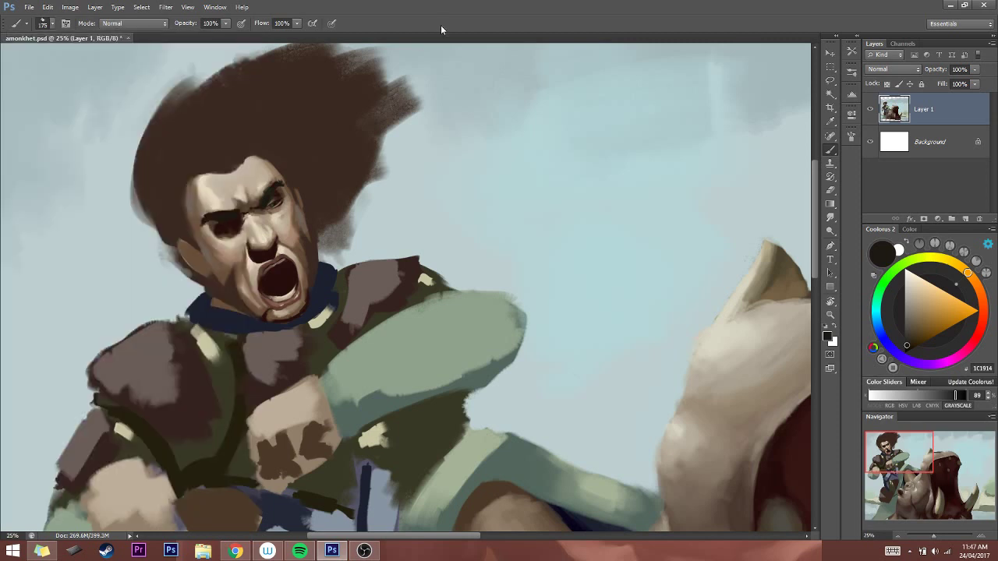
key("bracketleft")
key("bracketleft")
key("bracketleft")
key("bracketleft")
key("bracketleft")
key("bracketleft")
key("bracketleft")
Rework the area around the left-hand eyebrow with sampled mid and dark browns at brush size 50 to 60
left_click(200, 202, "alt")
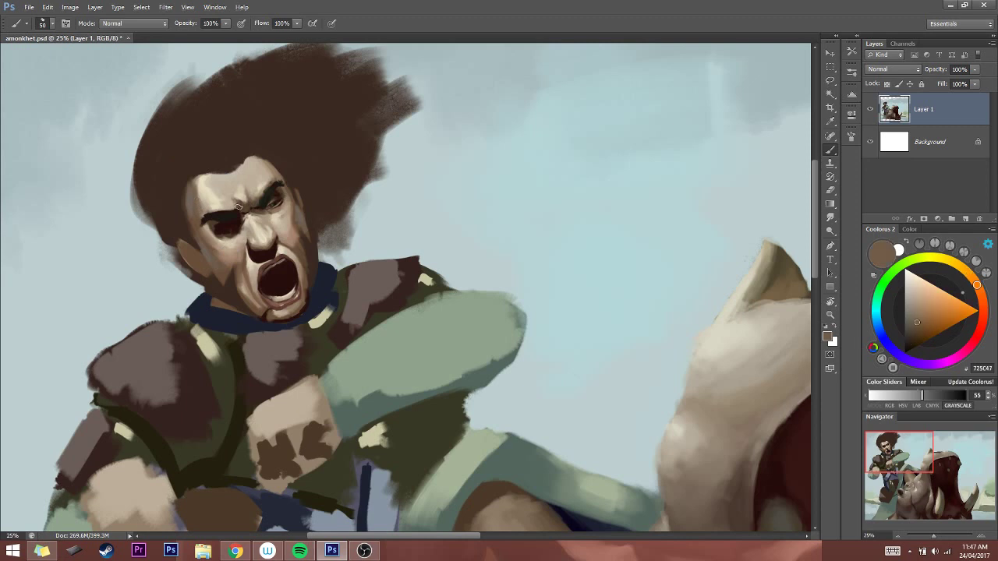
key("bracketleft")
key("bracketright")
key("bracketright")
left_click(229, 192, "alt")
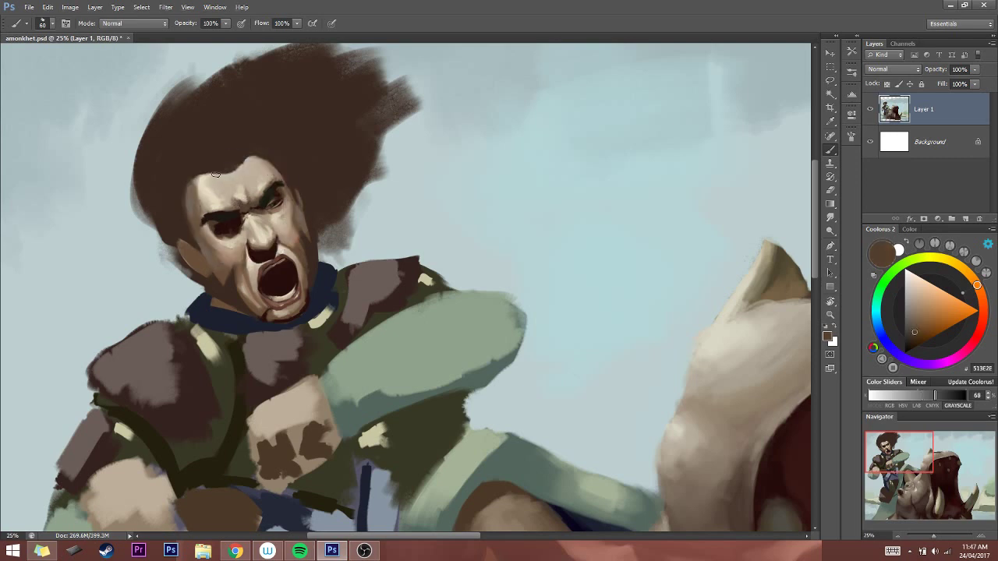
Shape the left-hand eye socket with a sampled beige and a dark brown at brush size 40
key("bracketleft")
key("bracketleft")
key("bracketleft")
key("bracketleft")
key("bracketleft")
key("bracketleft")
key("bracketright")
left_click(244, 229, "alt")
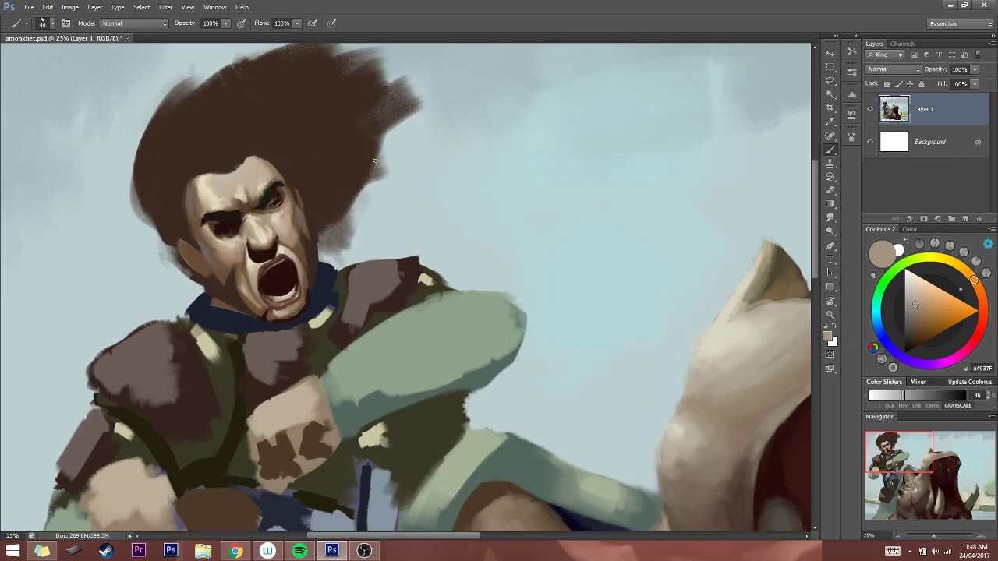
left_click(214, 224, "alt")
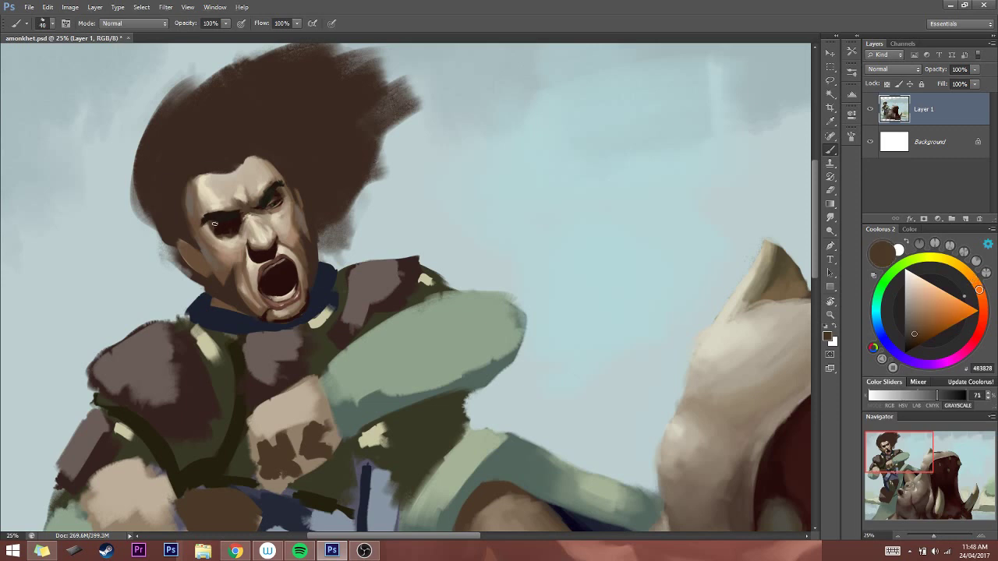
left_click_drag(214, 224, 222, 226)
Lighten the skin above the brow furrow with a sampled light beige and a cream at brush size 40 to 20
key("bracketleft")
key("bracketleft")
left_click(234, 187, "alt")
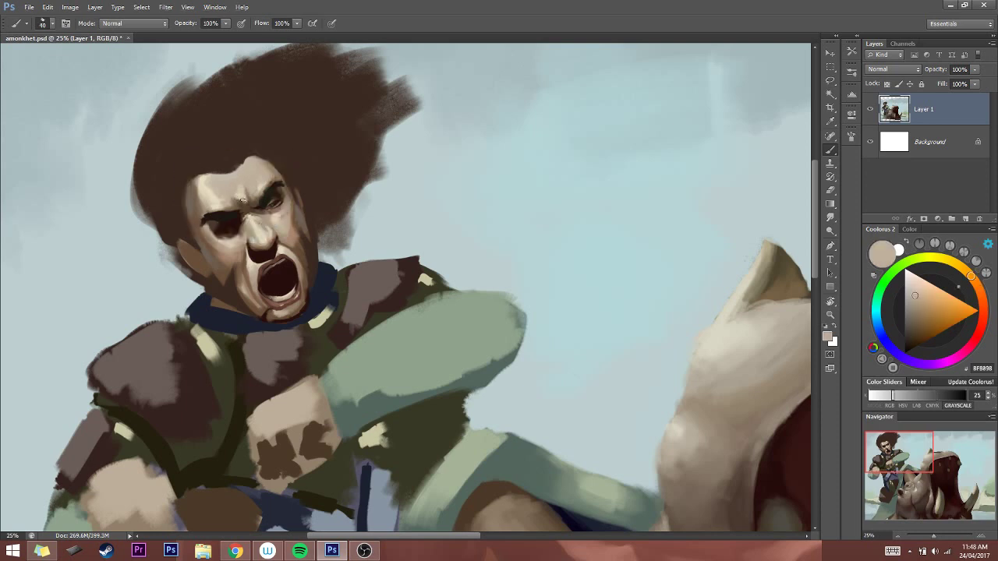
key("bracketleft")
key("bracketleft")
left_click(241, 178, "alt")
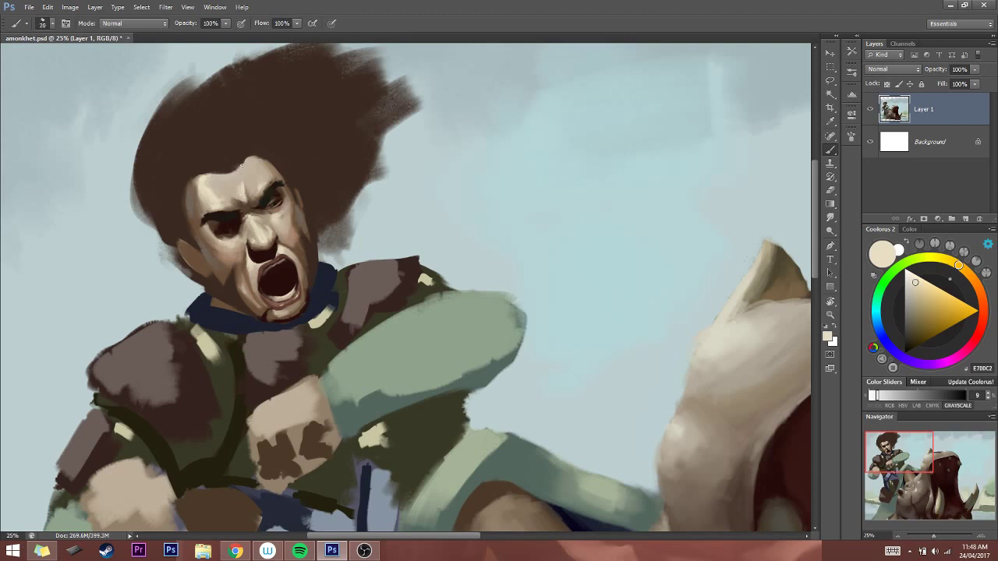
Blend the forehead with sampled beige tones, lightening the last one slightly, at brush size 80
key("bracketright")
key("bracketright")
key("bracketright")
key("bracketright")
left_click(238, 180, "alt")
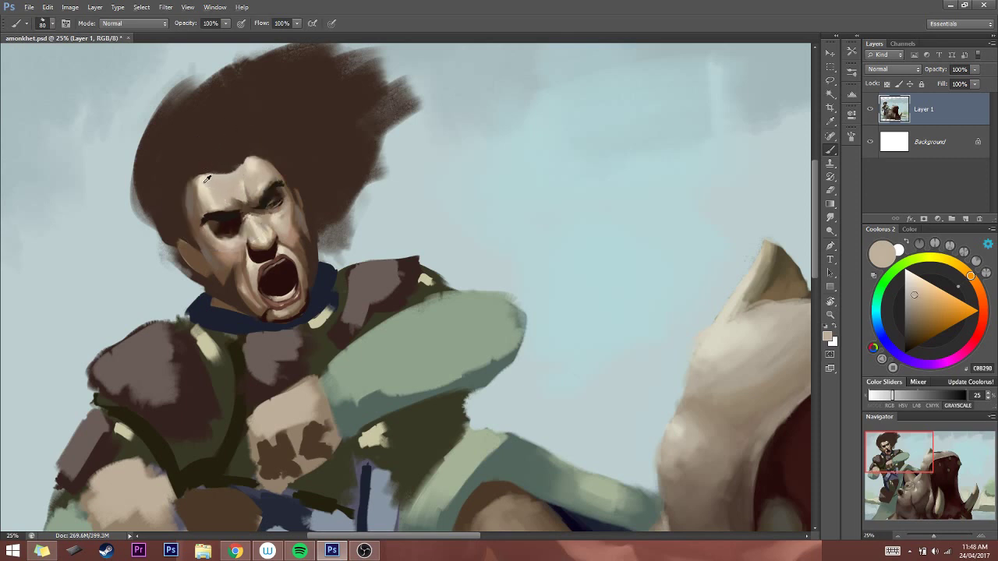
left_click(206, 180, "alt")
left_click(230, 179, "alt")
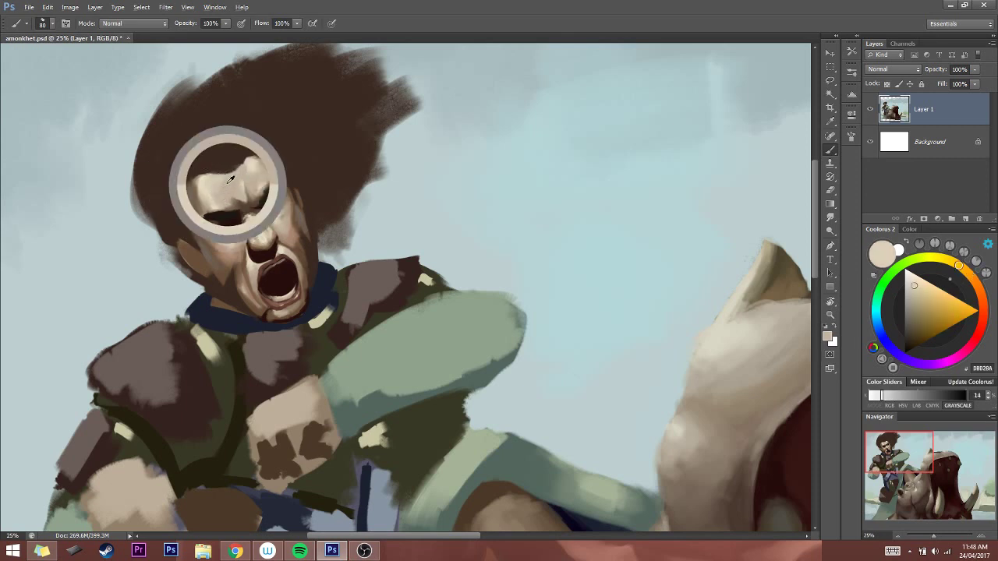
left_click(236, 166, "alt")
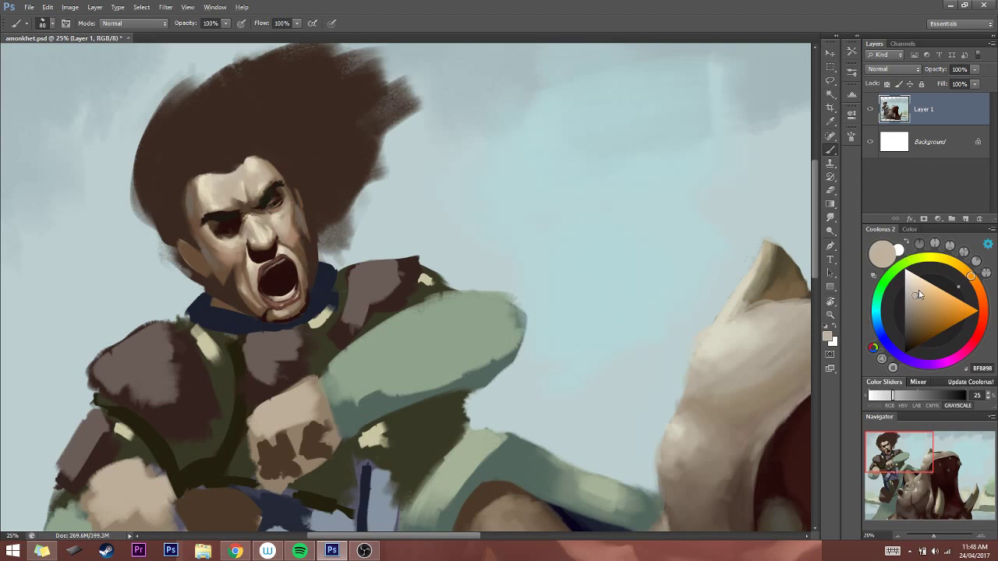
left_click_drag(915, 296, 915, 293)
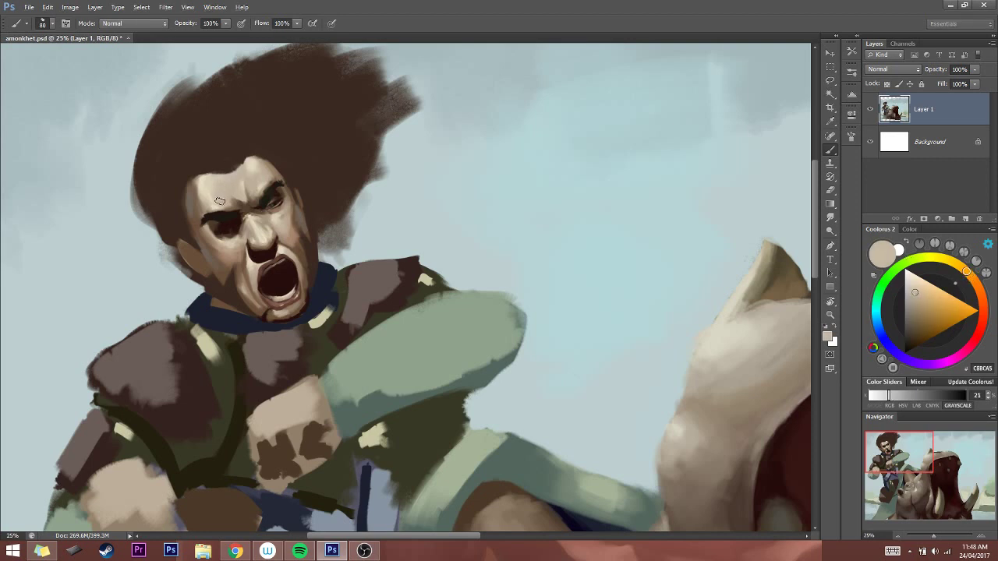
Shade the forehead's left-hand edge with a sampled mid-beige at brush size 50
key("bracketleft")
key("bracketleft")
key("bracketleft")
left_click(205, 195, "alt")
left_click_drag(205, 195, 194, 183)
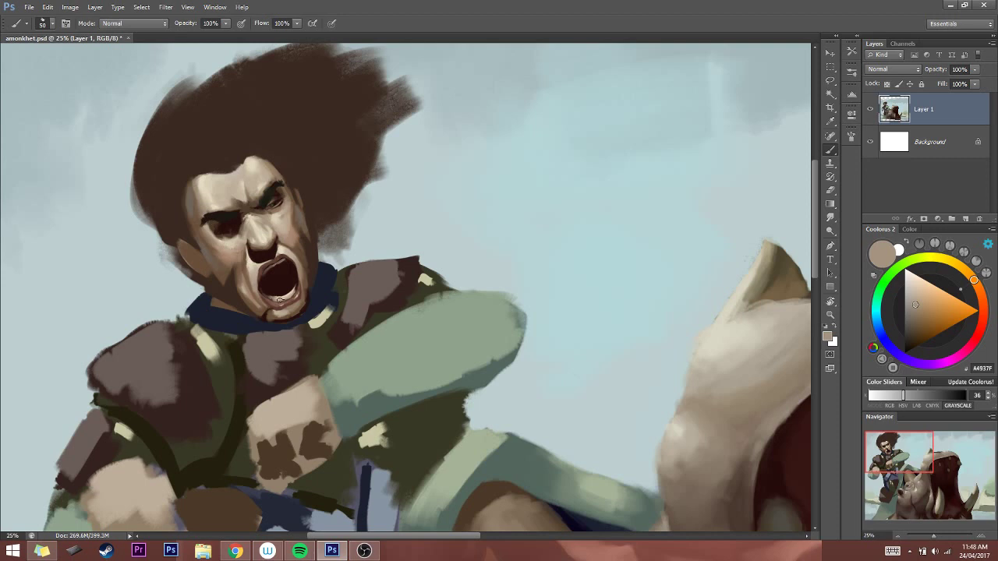
Refine the furrow between the eyebrows with sampled browns at brush size 25
key("bracketleft")
key("bracketleft")
key("bracketleft")
key("bracketleft")
key("bracketleft")
left_click(244, 207, "alt")
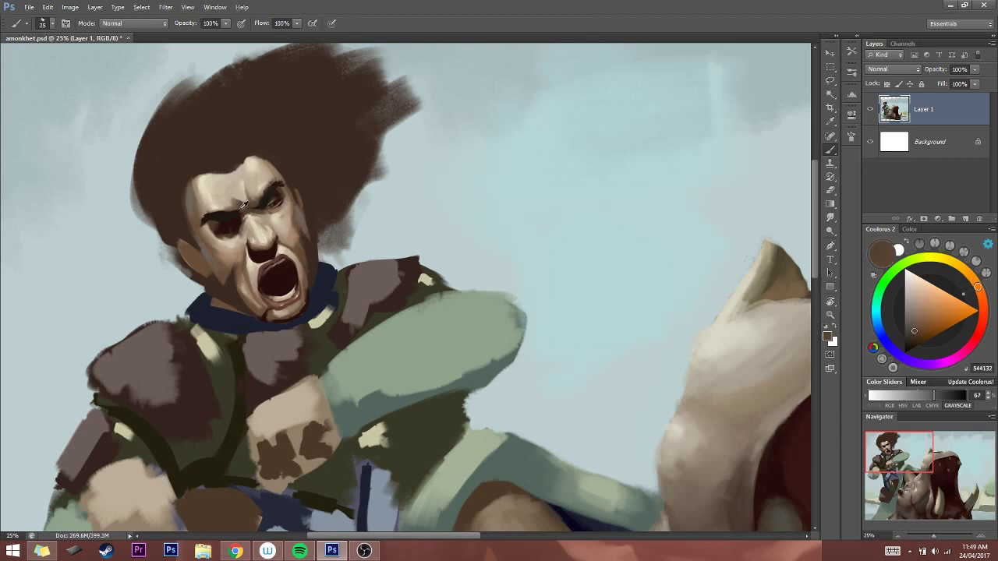
left_click(248, 203, "alt")
Add fine details to the right-hand eye with a sampled dark reddish brown at brush size 8
key("bracketleft")
key("bracketleft")
key("bracketleft")
key("bracketleft")
left_click(276, 193, "alt")
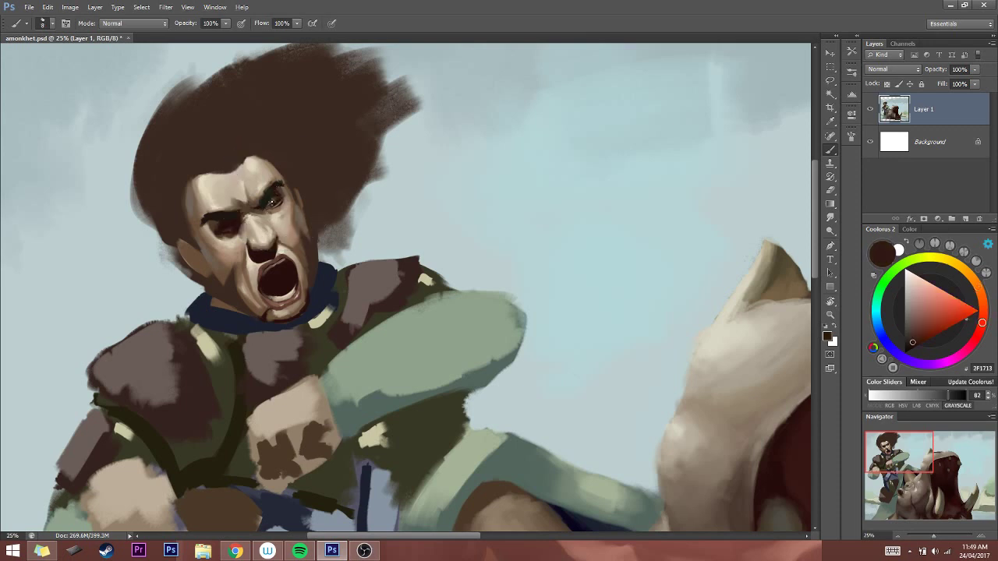
Paint the left-hand eye's lid and eyeball with a sampled light beige and a mid-brown at brush size 15 to 20
key("bracketright")
key("bracketright")
left_click(236, 188, "alt")
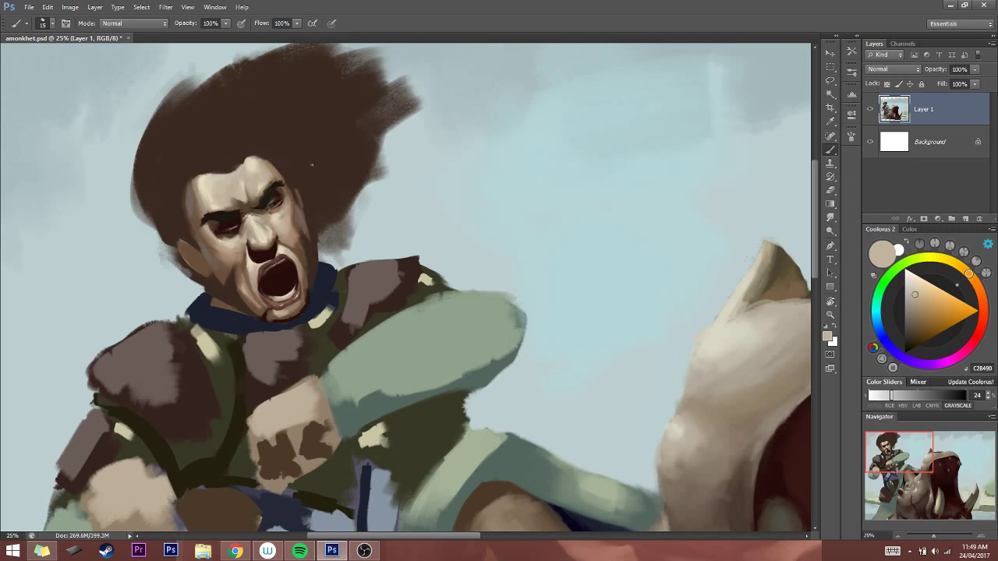
left_click(196, 216, "alt")
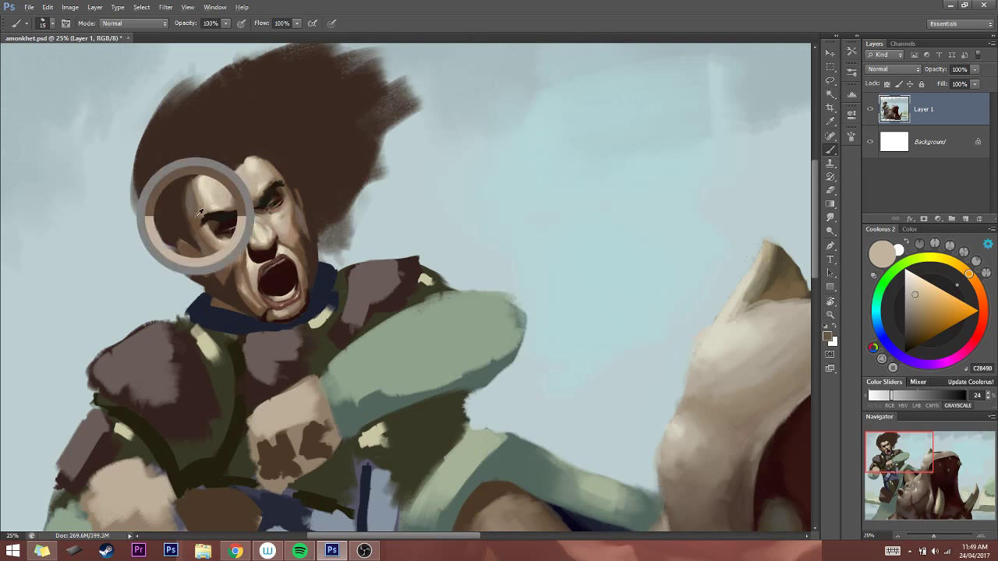
key("bracketright")
left_click_drag(229, 222, 232, 225)
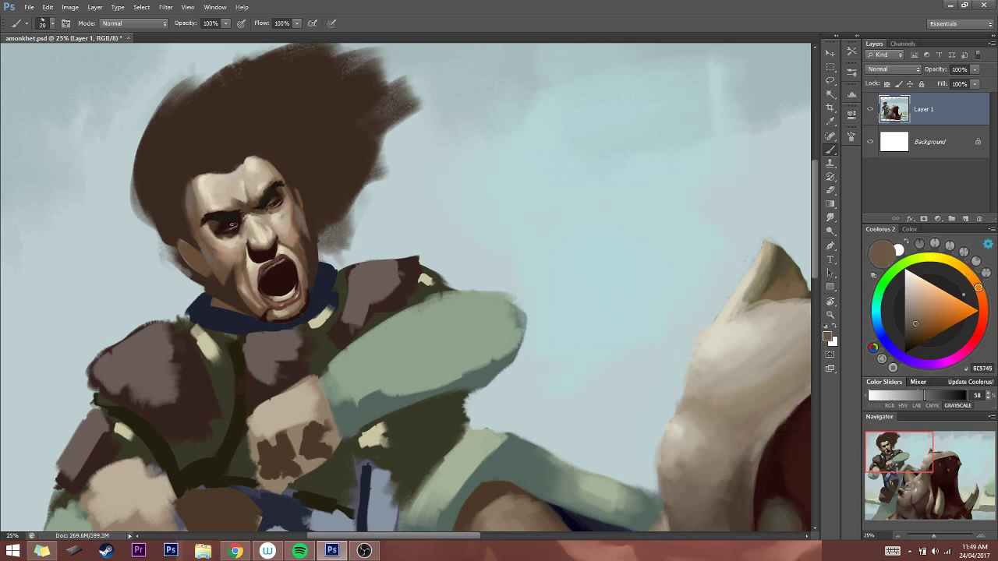
Deepen the inner corner of the left-hand eye with a sampled dark red-brown at brush size 25
key("bracketright")
key("bracketright")
left_click(239, 226, "alt")
left_click(237, 214, "alt")
key("bracketleft")
key("bracketleft")
key("bracketleft")
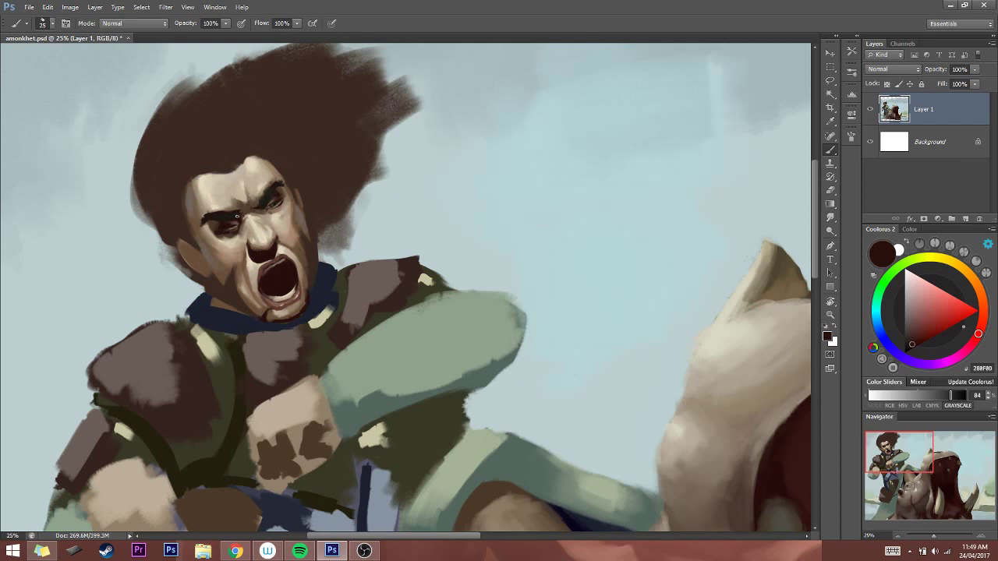
Define the left-hand eye's upper lid and outer corner with dark tones sampled from the eye and eyebrow
left_click(234, 225, "alt")
key("bracketleft")
left_click(232, 220, "alt")
left_click_drag(223, 215, 217, 225)
left_click(217, 222, "alt")
left_click(223, 212, "alt")
key("bracketright")
key("bracketleft")
Retouch the brow with a sampled light beige and the left-hand eye with a dark brown at about brush size 50
left_click(237, 169, "alt")
key("bracketright")
key("bracketright")
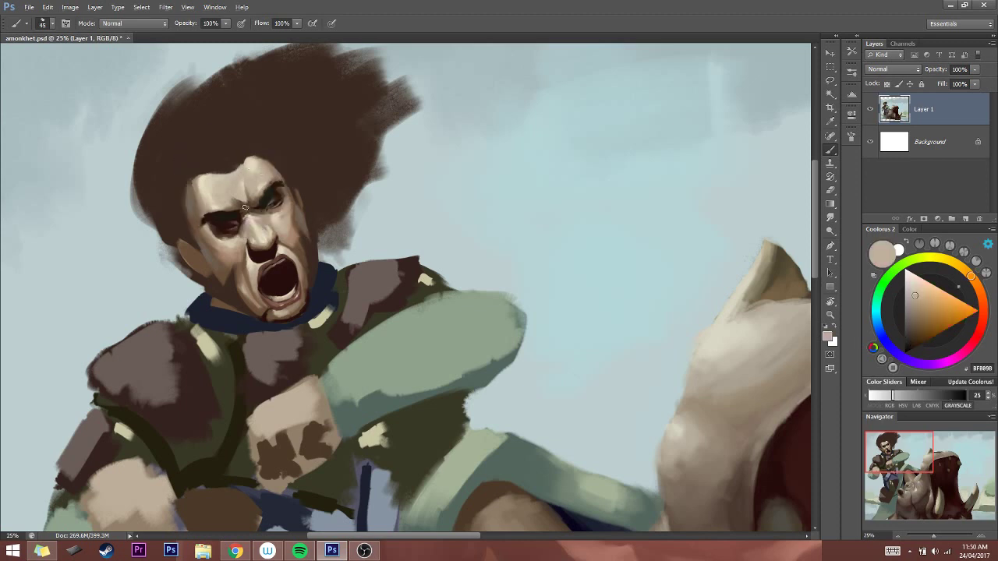
left_click(235, 222, "alt")
key("bracketleft")
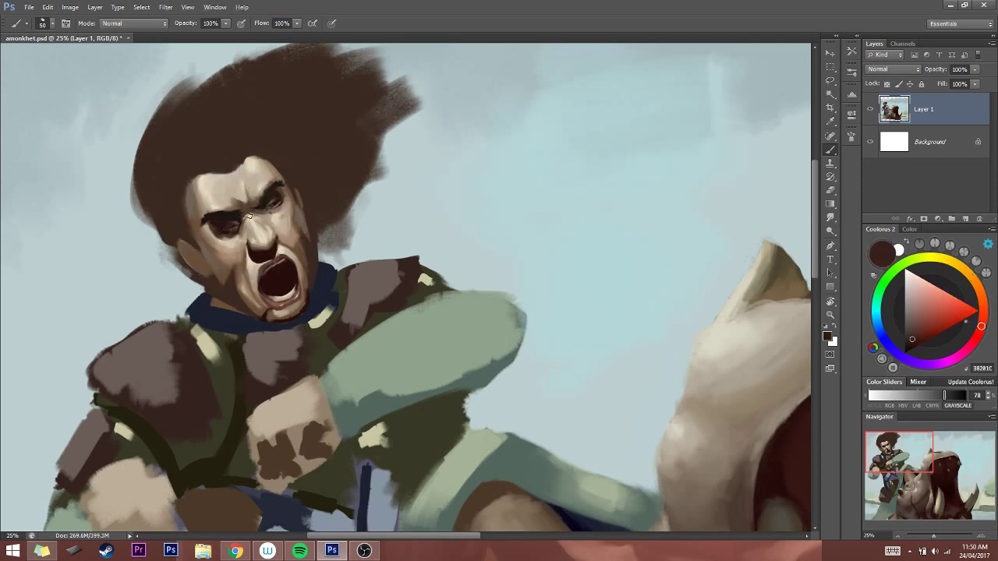
left_click(234, 223)
Touch up the brow with a sampled near-black and add a small beige highlight to the left-hand eye at brush size 9
key("bracketleft")
left_click(269, 186, "alt")
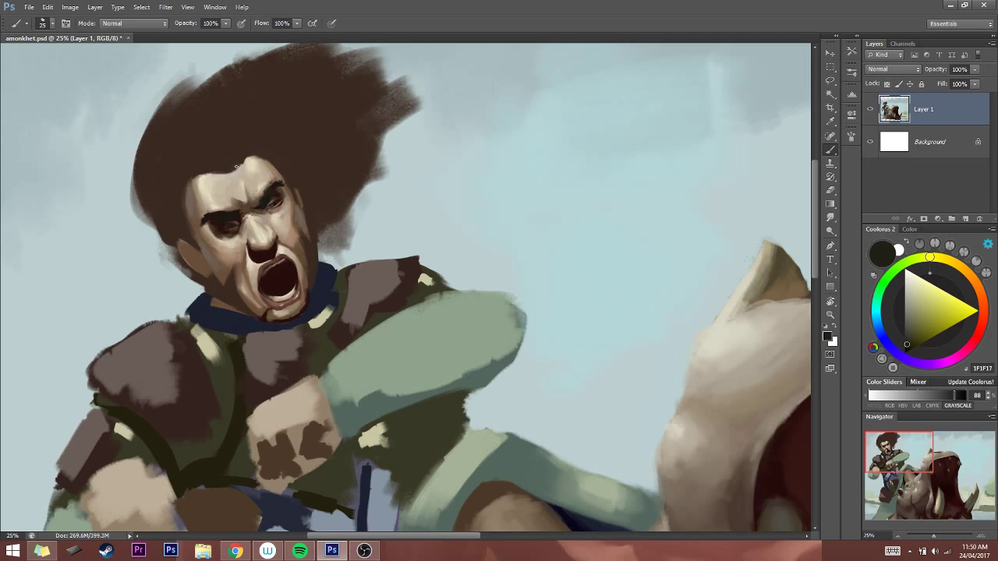
left_click(208, 201, "alt")
key("bracketleft")
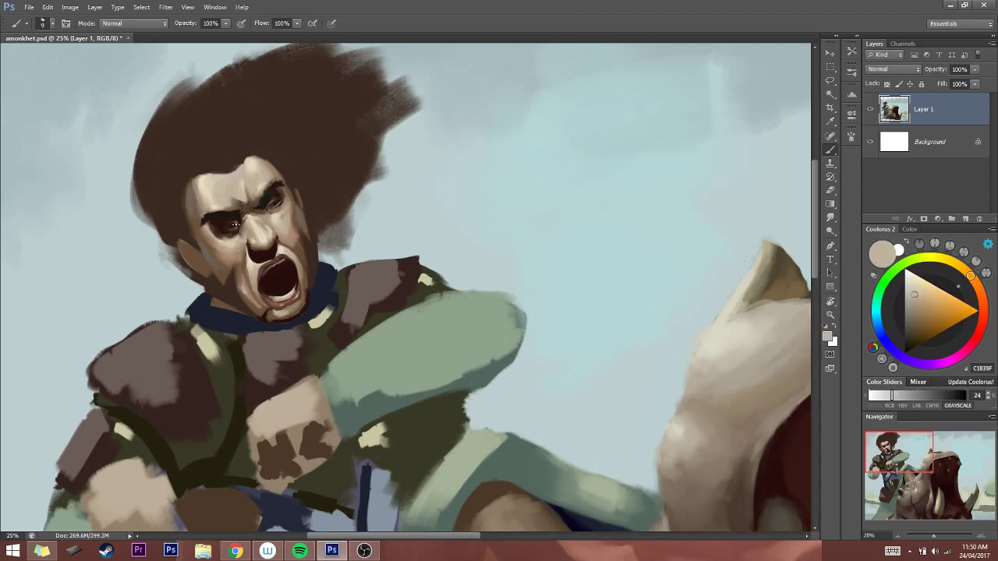
left_click_drag(236, 225, 232, 225)
left_click(235, 551)
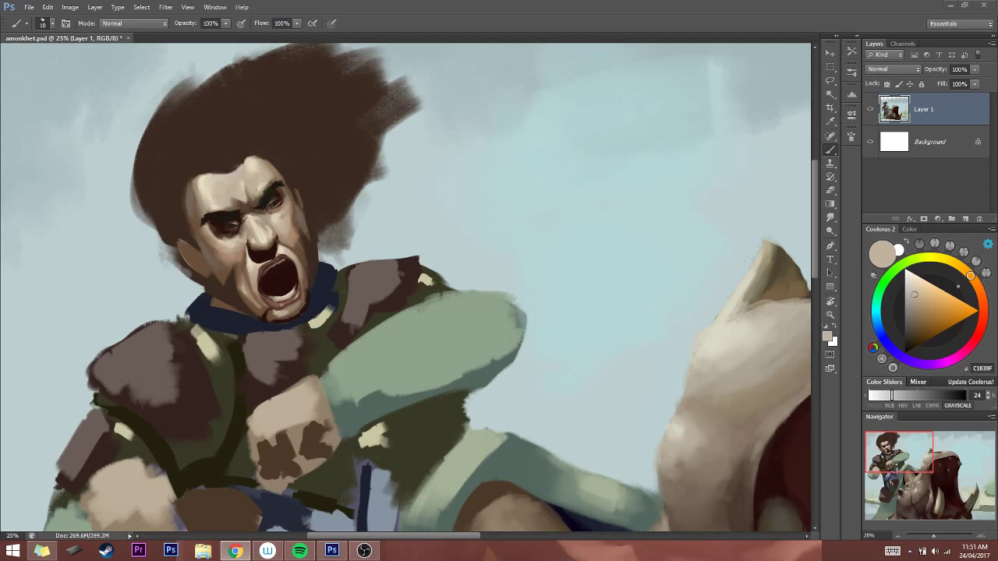
left_click(266, 180)
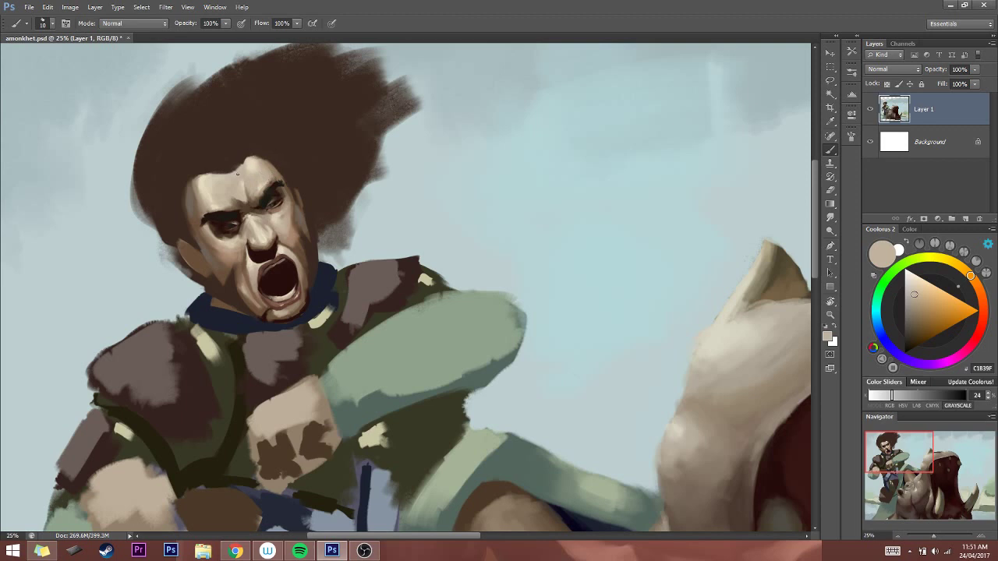
Deepen the left-hand eye and its inner corner with a sampled dark red-brown, starting at brush size 30
left_click(234, 229, "alt")
key("bracketright")
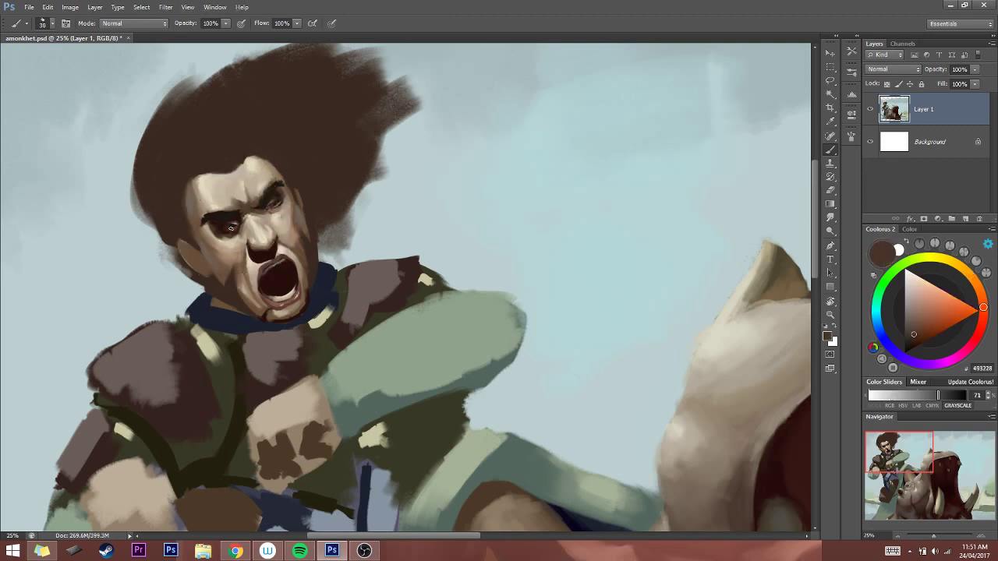
key("bracketright")
left_click(241, 225)
key("bracketright")
Retouch the brow and forehead with a sampled mid-brown and light beige tones at brush size 50
key("alt")
left_click(241, 201, "alt")
key("bracketright")
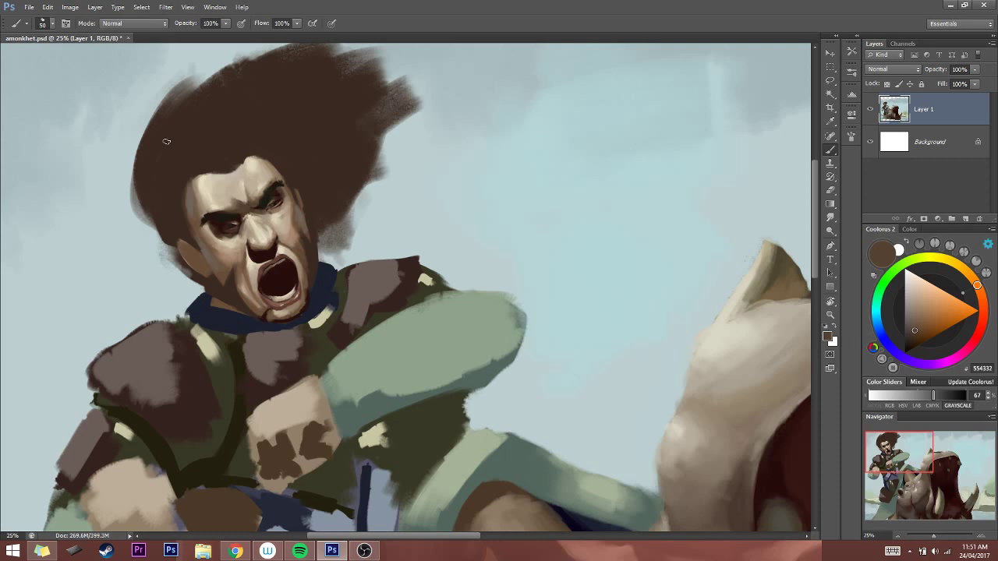
left_click(244, 180, "alt")
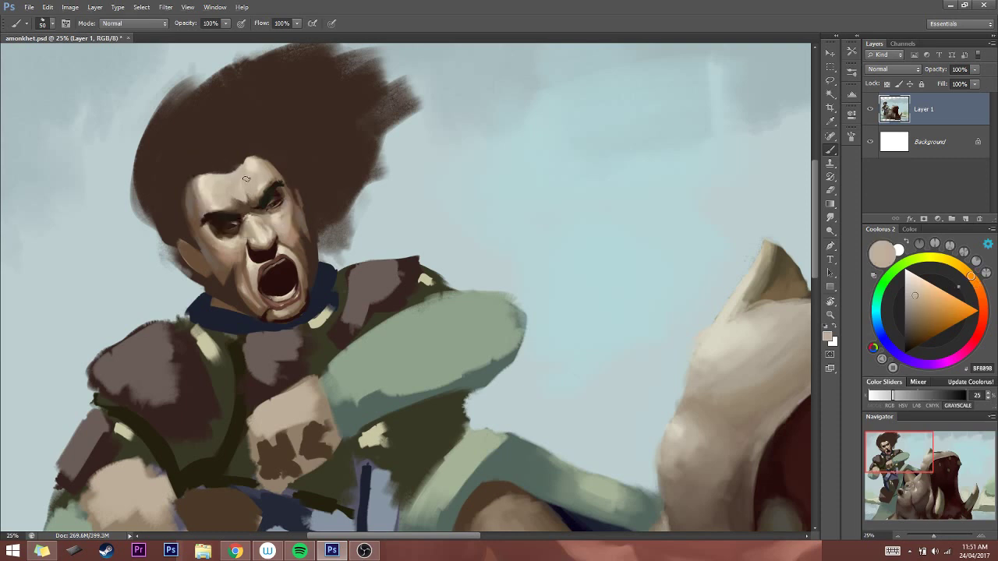
left_click(244, 179, "alt")
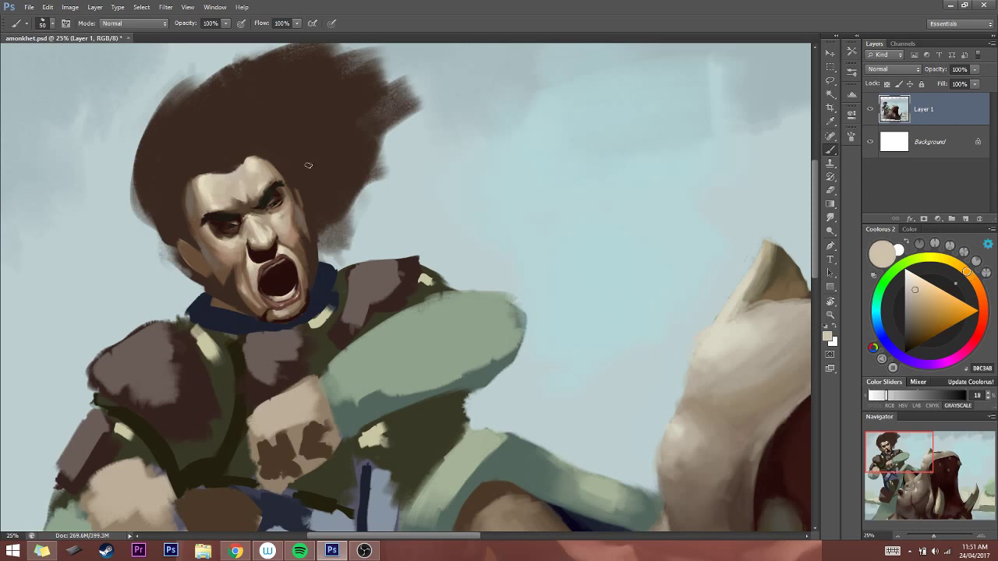
Refine the frown crease between the eyebrows with sampled dark brown and beige at brush sizes 20 to 25
key("bracketleft")
key("bracketleft")
key("bracketleft")
key("bracketleft")
left_click(246, 205, "alt")
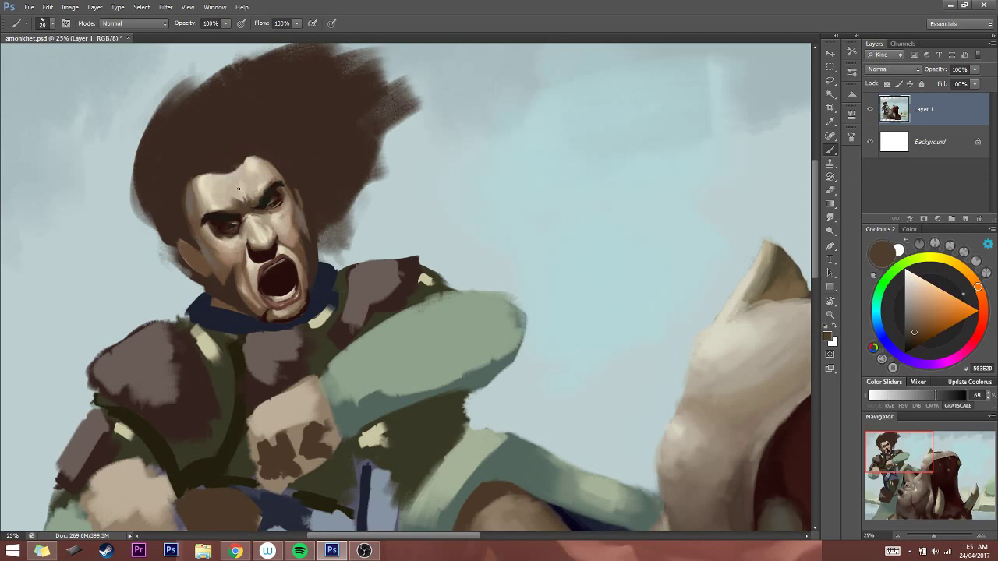
left_click(240, 200, "alt")
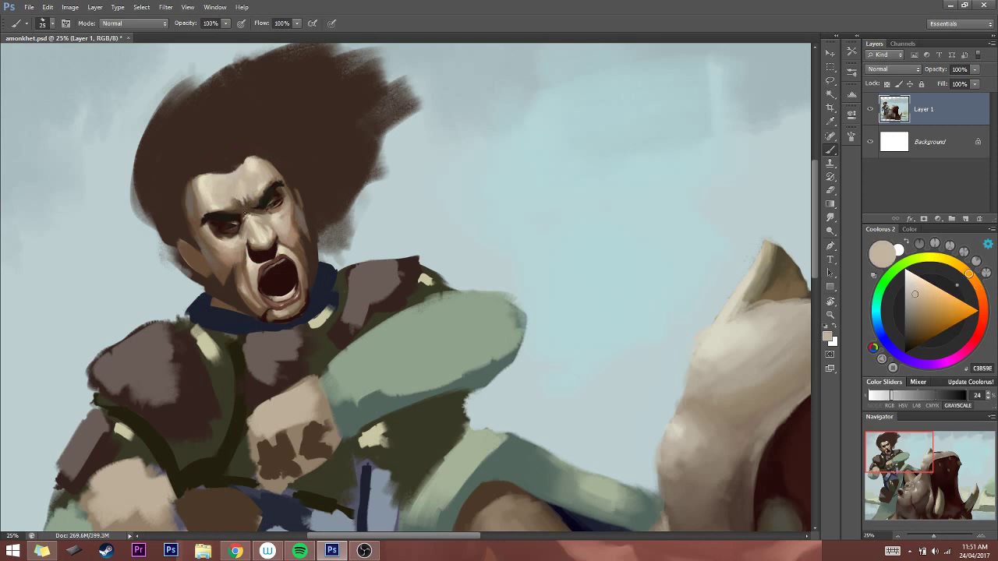
Brush sampled light beige down the forehead and between the eyebrows at brush size 20 to 25
left_click_drag(251, 195, 248, 215)
left_click(239, 200, "alt")
key("bracketleft")
left_click_drag(252, 161, 245, 195)
left_click(244, 198, "alt")
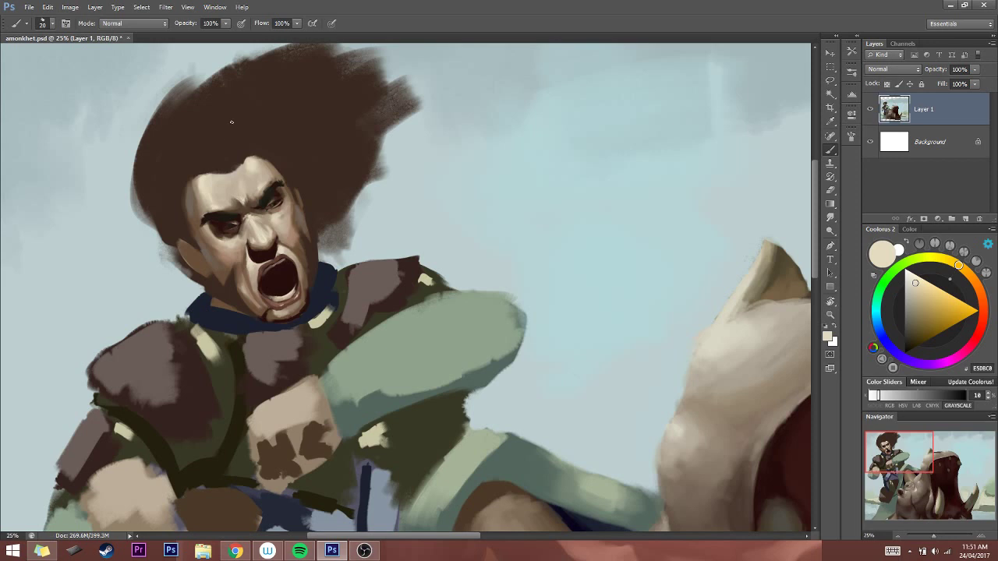
Shade the inner corner of the right-hand eye with sampled brown at brush size 50 and dark red-brown at size 30
key("bracketright")
left_click(266, 207, "alt")
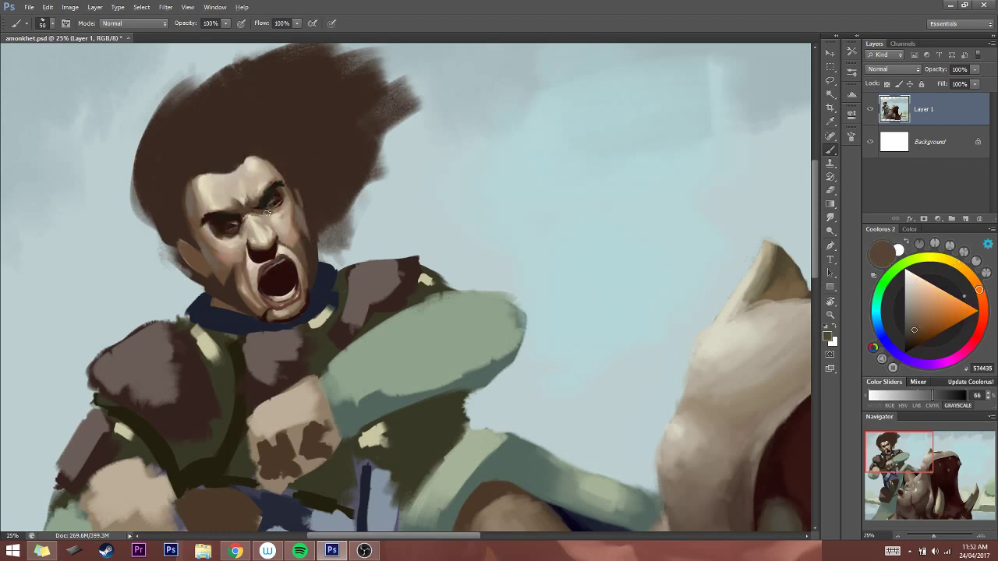
left_click(223, 219, "alt")
key("bracketleft")
key("bracketleft")
key("bracketleft")
key("bracketleft")
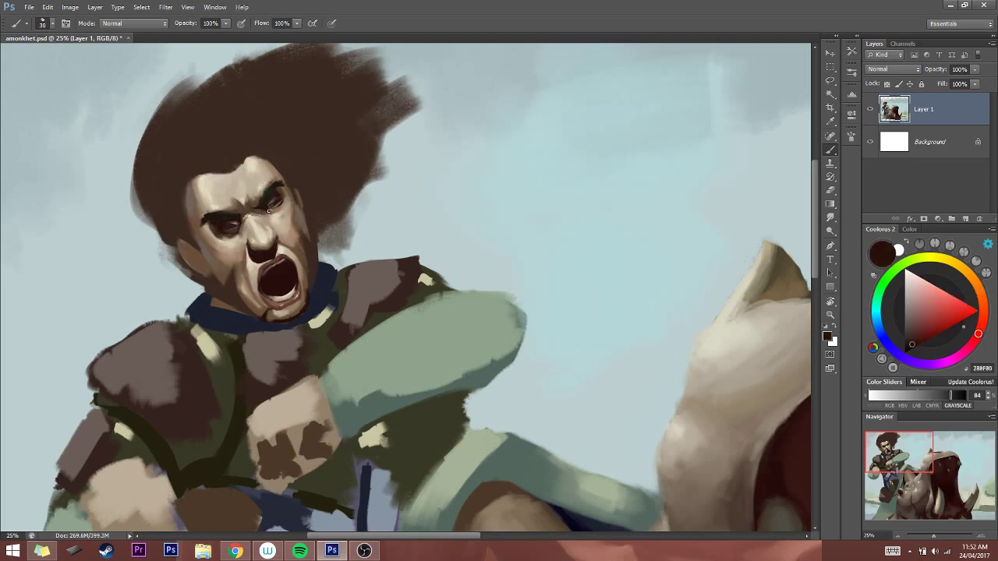
Check the whole composition mirrored horizontally, restore its orientation and return to the warrior's face at 25% zoom
left_click(899, 536)
left_click(899, 537)
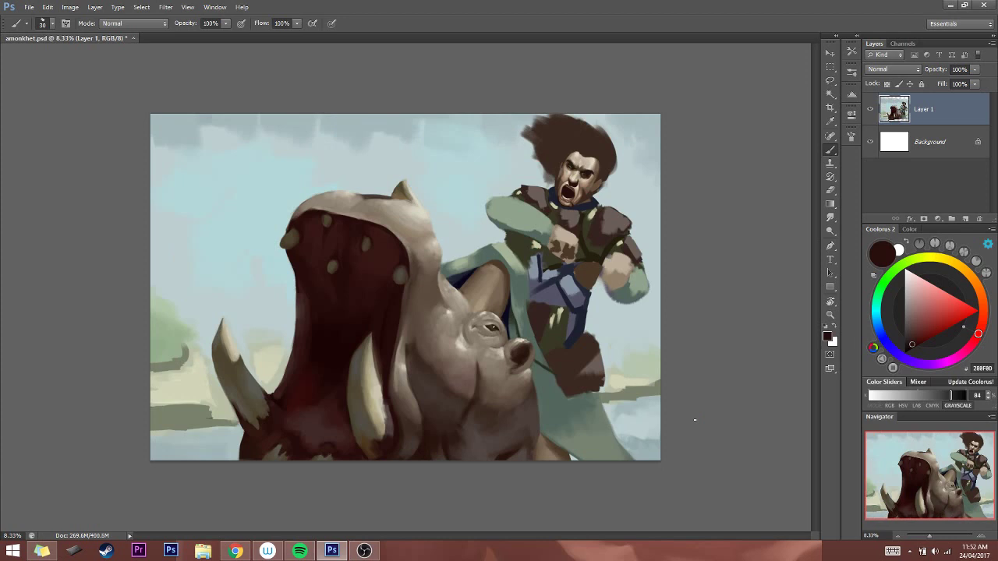
key("h")
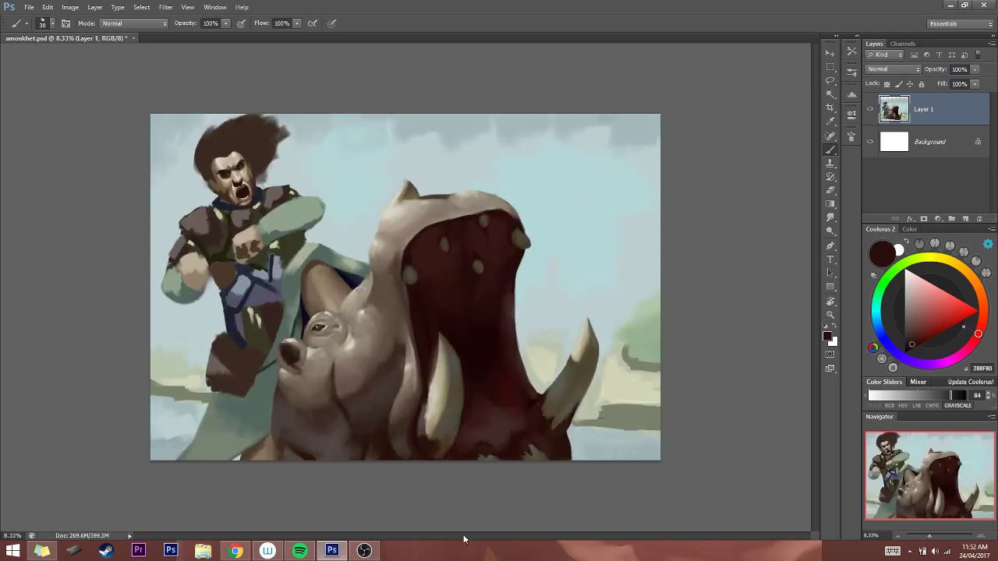
left_click(984, 538)
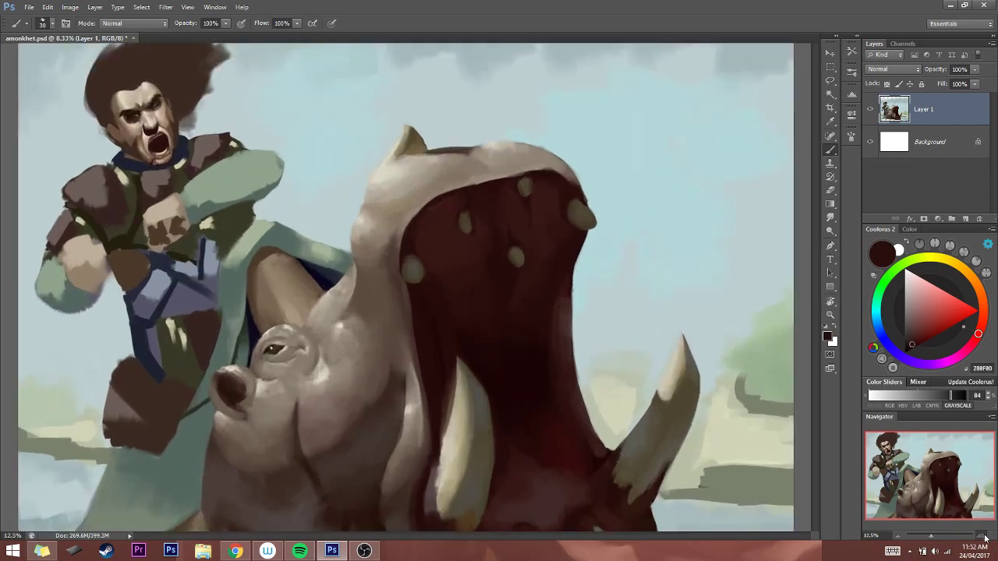
left_click(985, 538)
left_click(984, 538)
left_click(902, 449)
left_click_drag(902, 450, 889, 436)
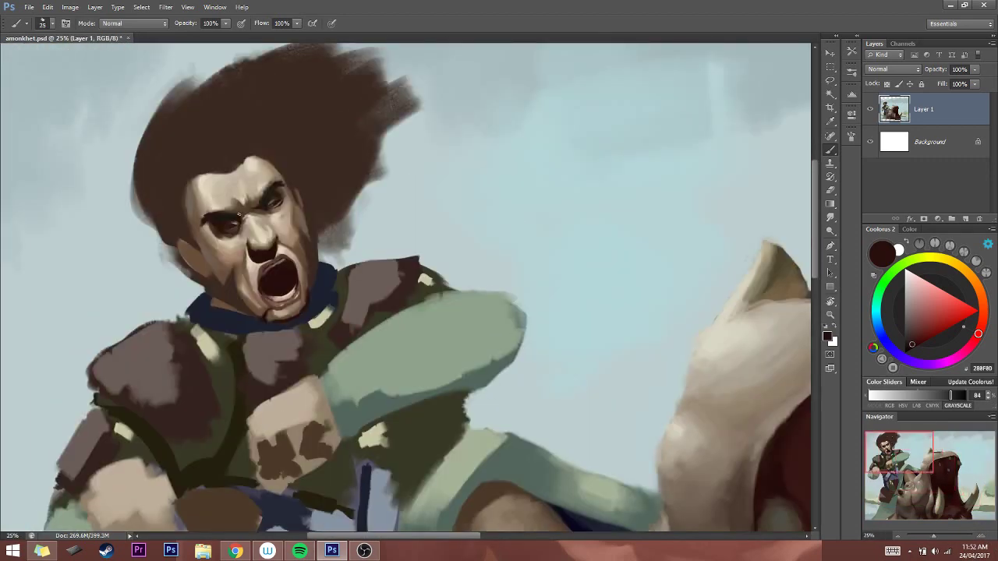
Add a small grey-beige highlight to the left-hand eye at brush size 15
key("bracketleft")
left_click(233, 221, "alt")
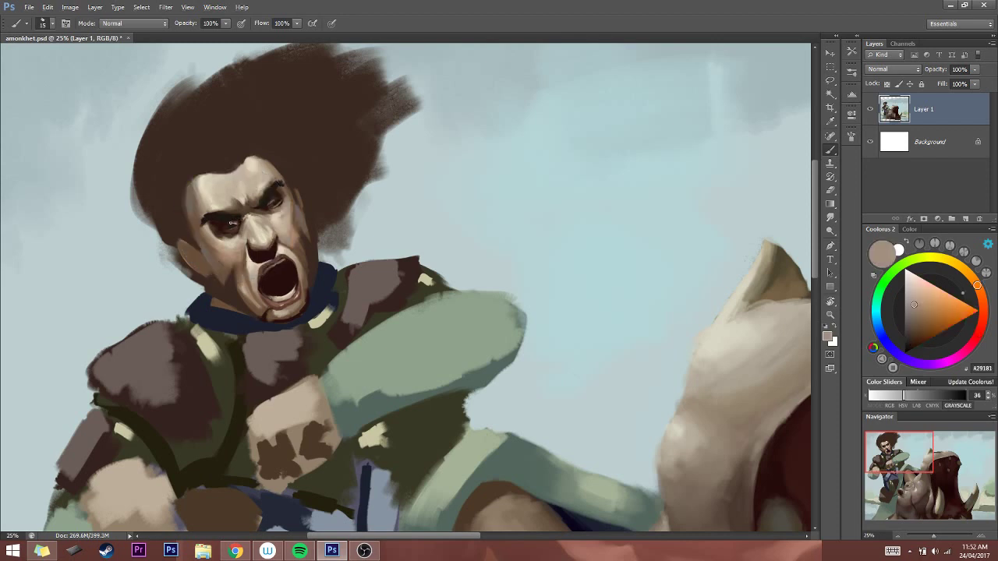
left_click(221, 228)
key("bracketright")
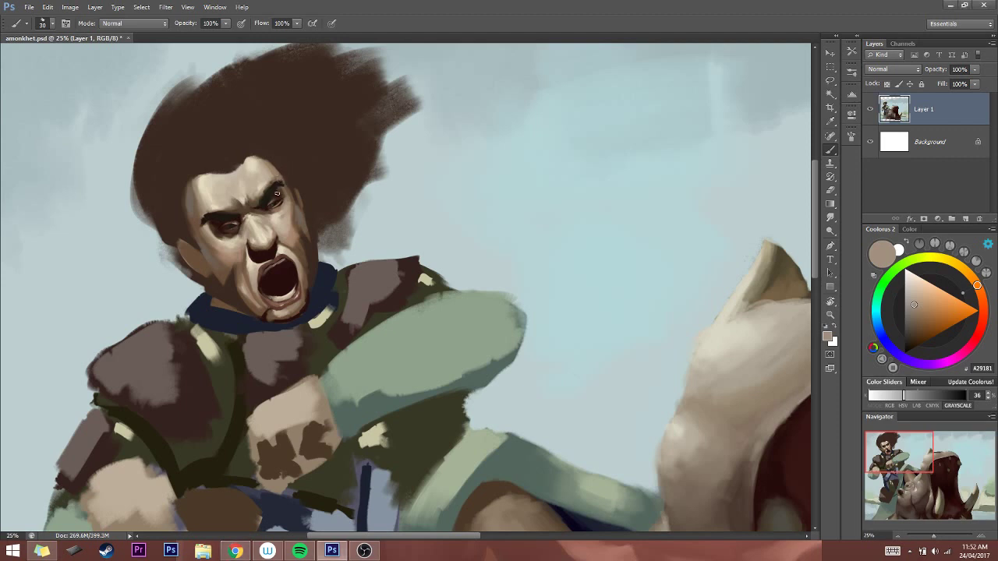
Refine the right-hand eye with dark and medium browns sampled around it, reducing the brush to size 10
left_click(282, 187, "alt")
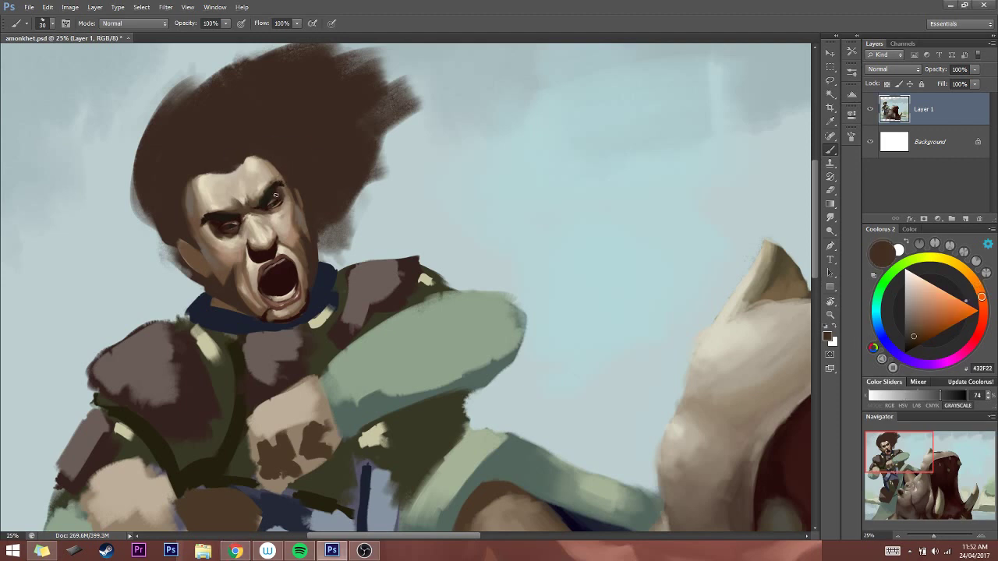
key("bracketleft")
key("bracketleft")
key("bracketleft")
left_click(276, 197, "alt")
left_click(273, 200)
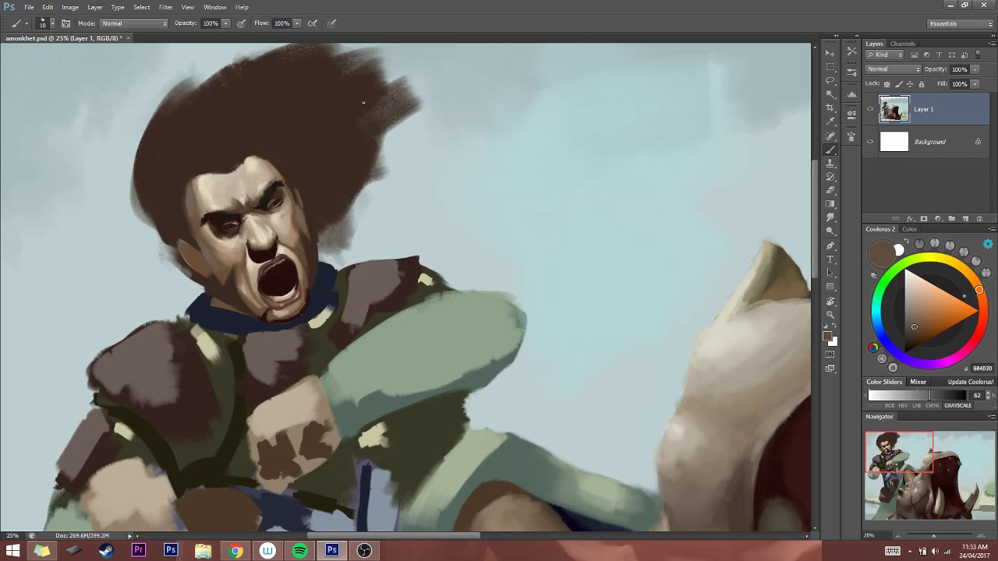
Rework the left-hand eye's upper lid and inner corner with sampled near-black, grey-beige and brown at brush sizes 15 to 35
key("bracketright")
left_click(227, 222, "alt")
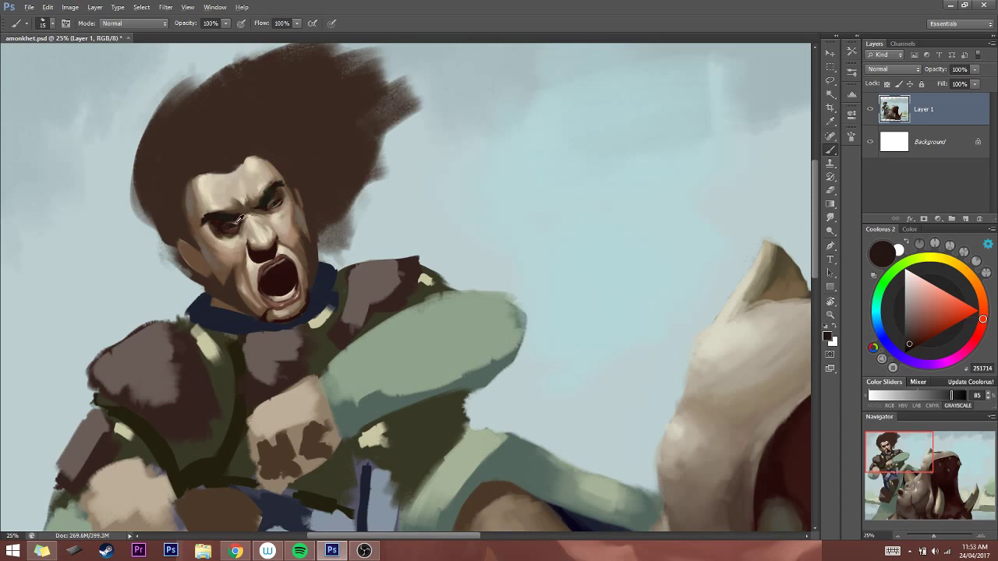
left_click(232, 223, "alt")
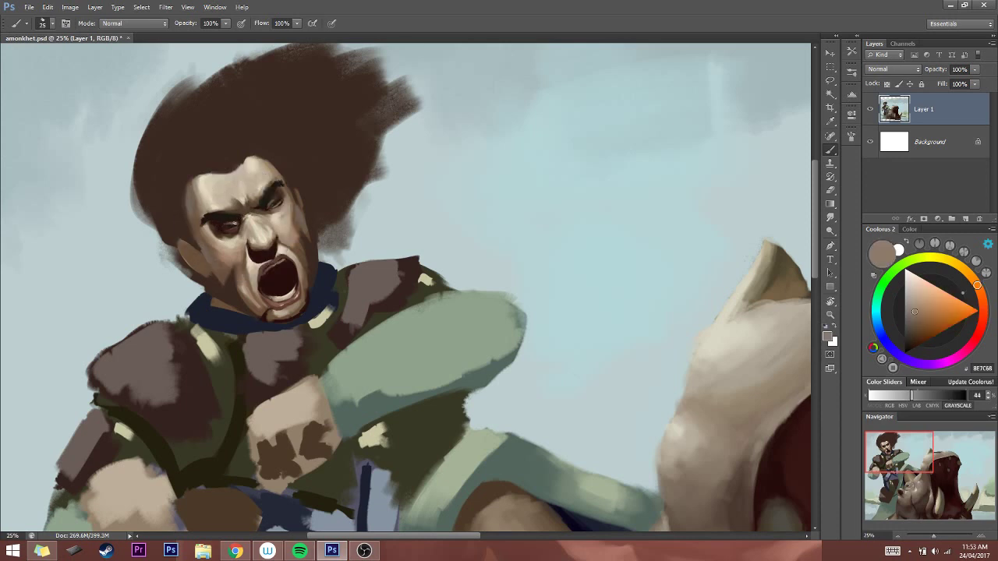
key("bracketright")
left_click(233, 221, "alt")
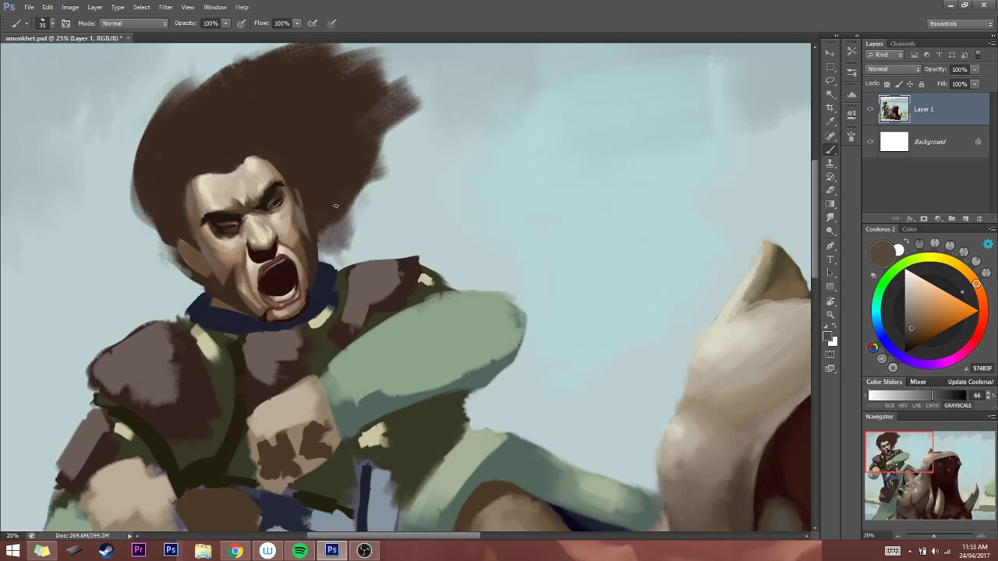
Soften the left-hand eye's upper lid with a sampled dark reddish brown at brush size 45
key("bracketright")
left_click(223, 219, "alt")
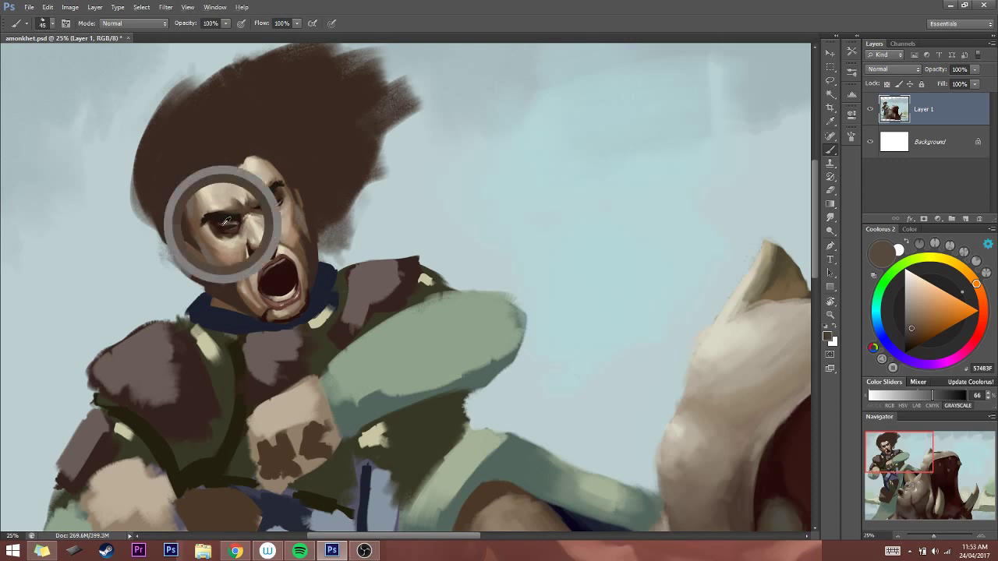
left_click_drag(220, 228, 232, 215)
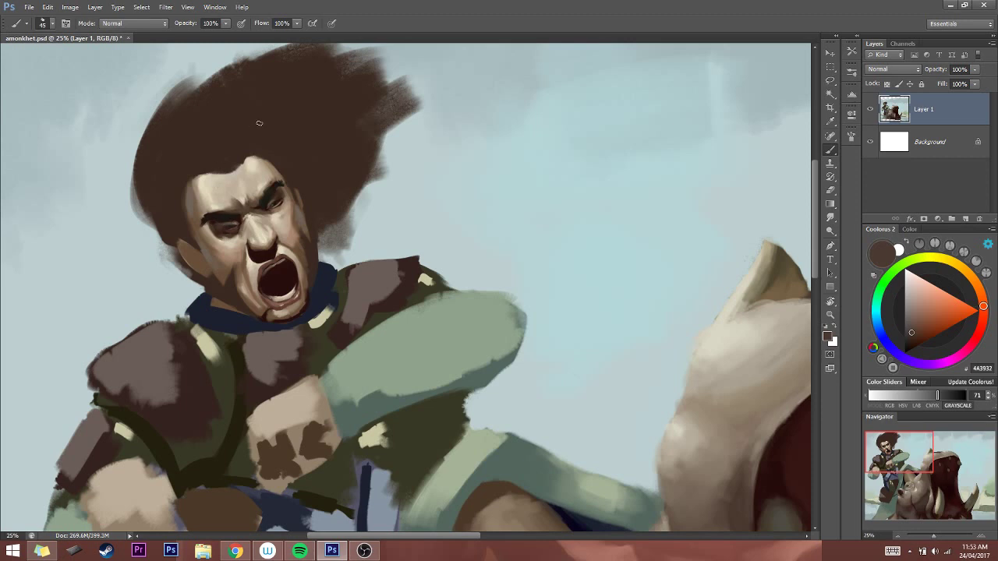
Reinforce the dark line of the left-hand eye with a sampled dark red-brown at brush size 20
key("bracketleft")
key("bracketleft")
key("bracketleft")
key("bracketleft")
key("bracketleft")
left_click(231, 223, "alt")
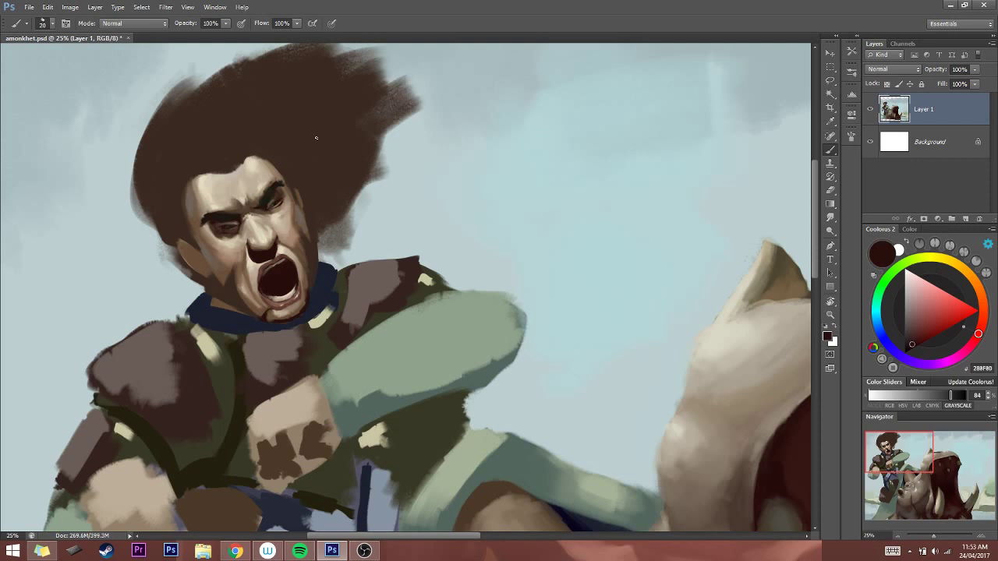
Touch up the left-hand eyebrow with sampled near-black and dark brown at brush sizes 40 to 45
key("bracketright")
key("bracketright")
key("bracketright")
left_click(235, 551)
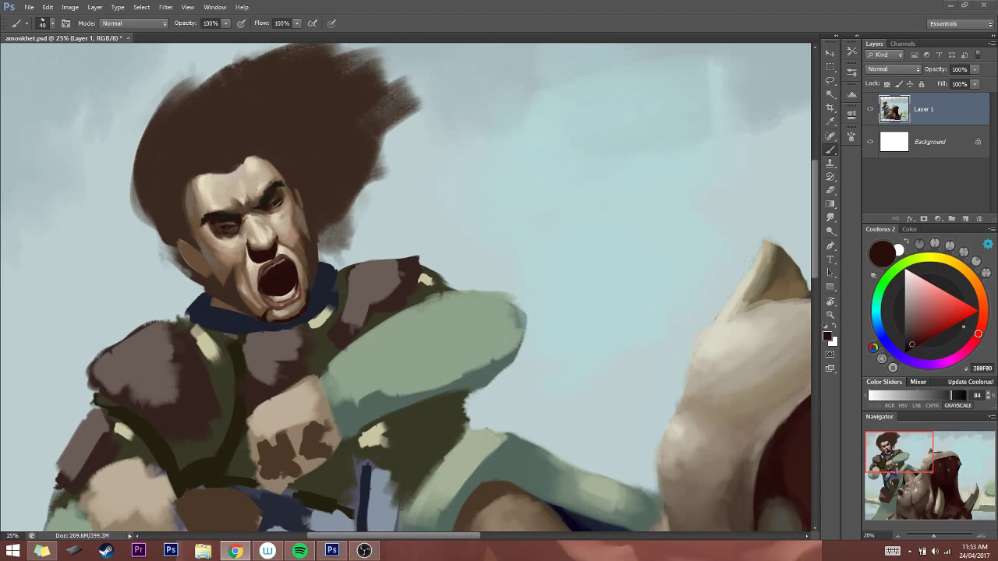
left_click(231, 219, "alt")
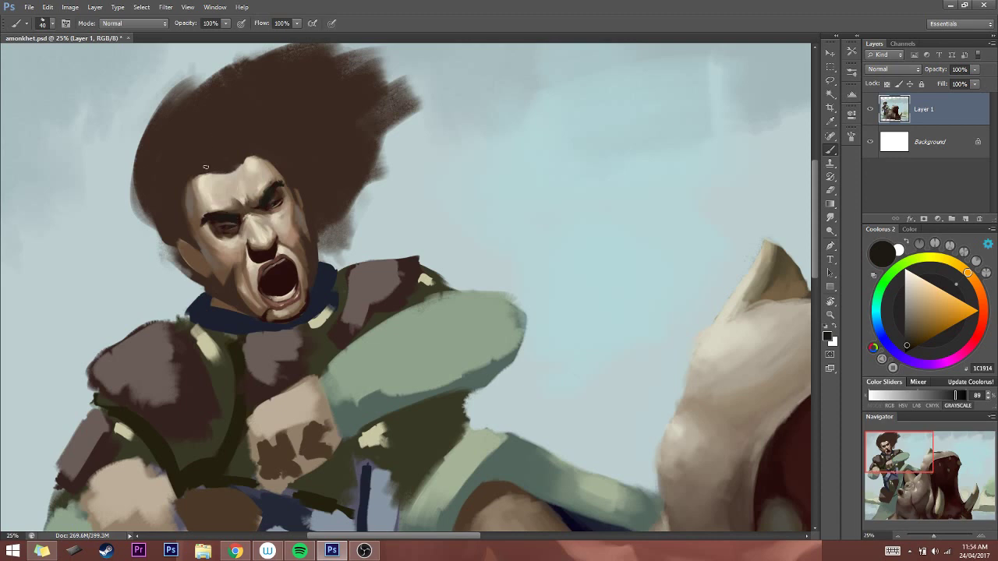
left_click(238, 209, "alt")
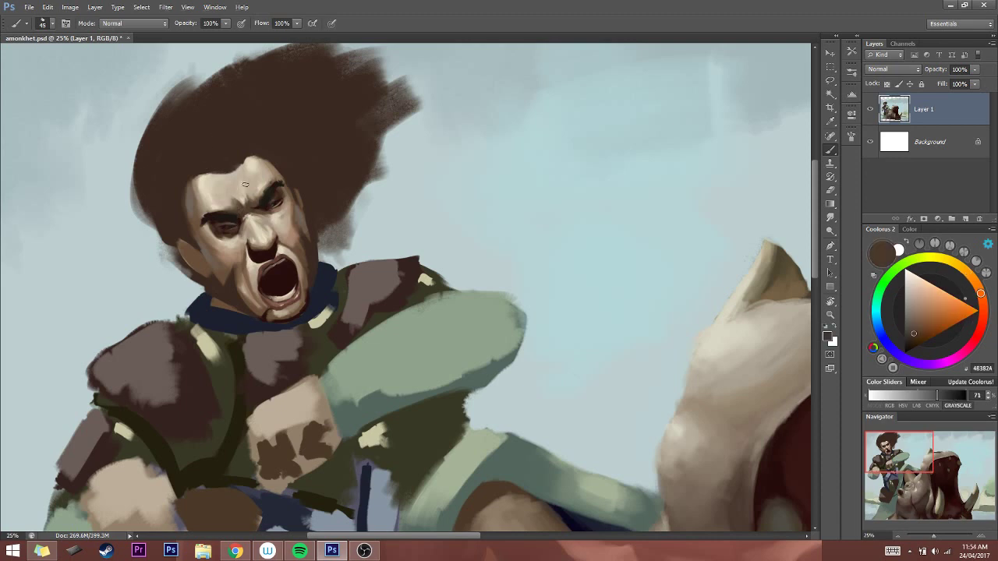
Paint over the right-hand eyebrow with its sampled near-black, lightened to the dark olive grey 373628, enlarging the brush
left_click(268, 192, "alt")
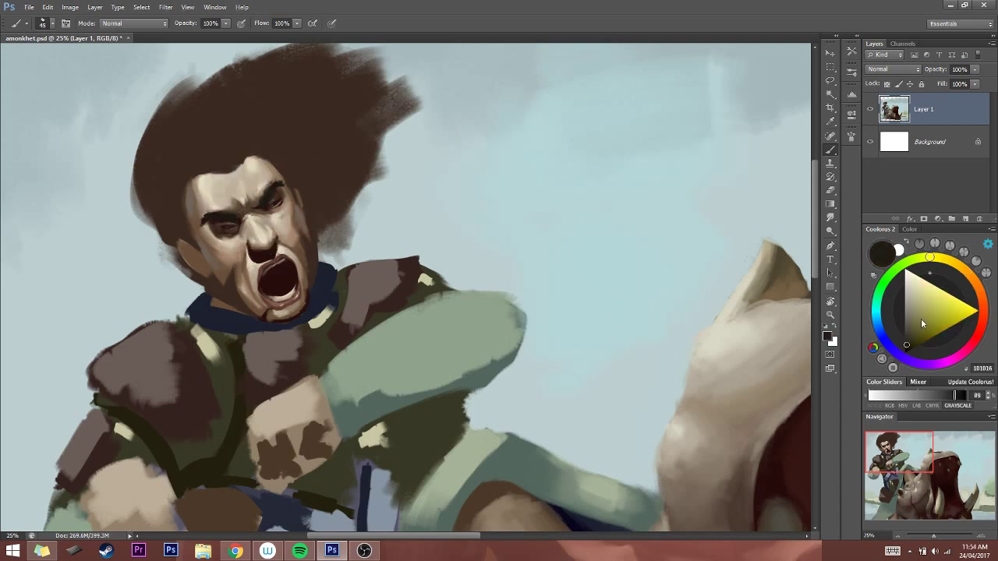
left_click_drag(907, 349, 906, 342)
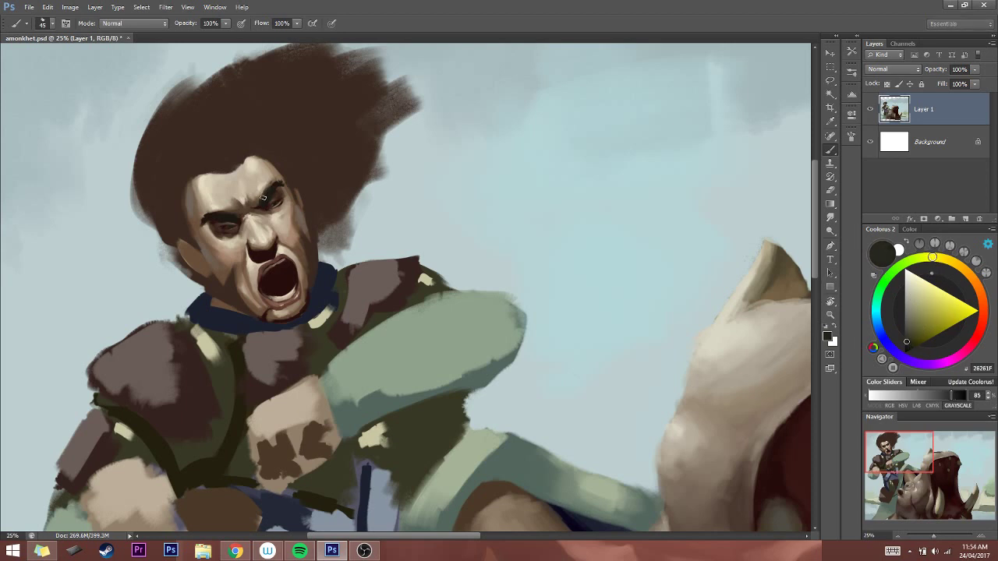
left_click_drag(907, 344, 908, 337)
key("bracketright")
key("bracketright")
key("bracketright")
key("bracketright")
key("bracketright")
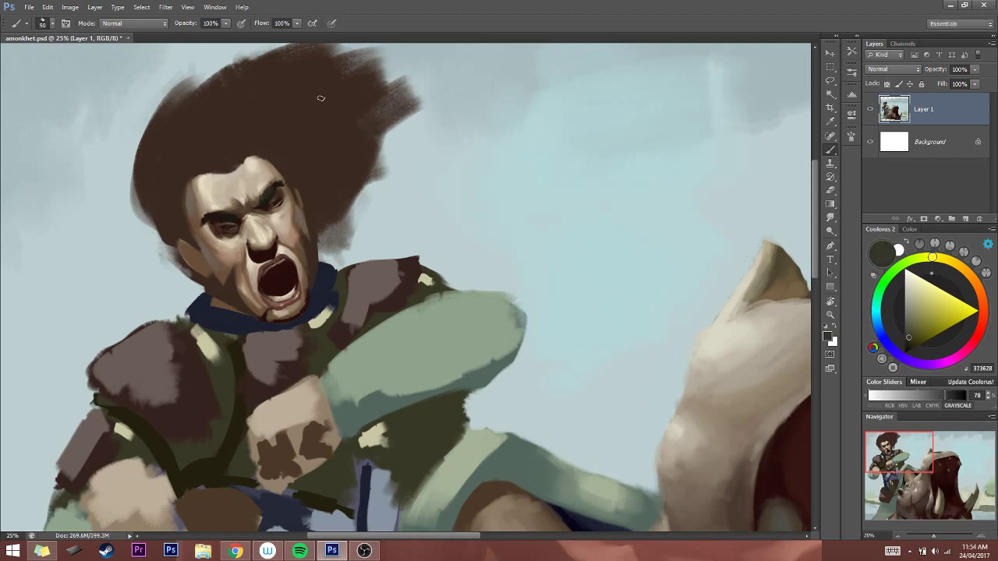
Define the left-hand eyebrow and upper lid with the sampled near-black 1C1914 at brush sizes 25 to 30
left_click(229, 211, "alt")
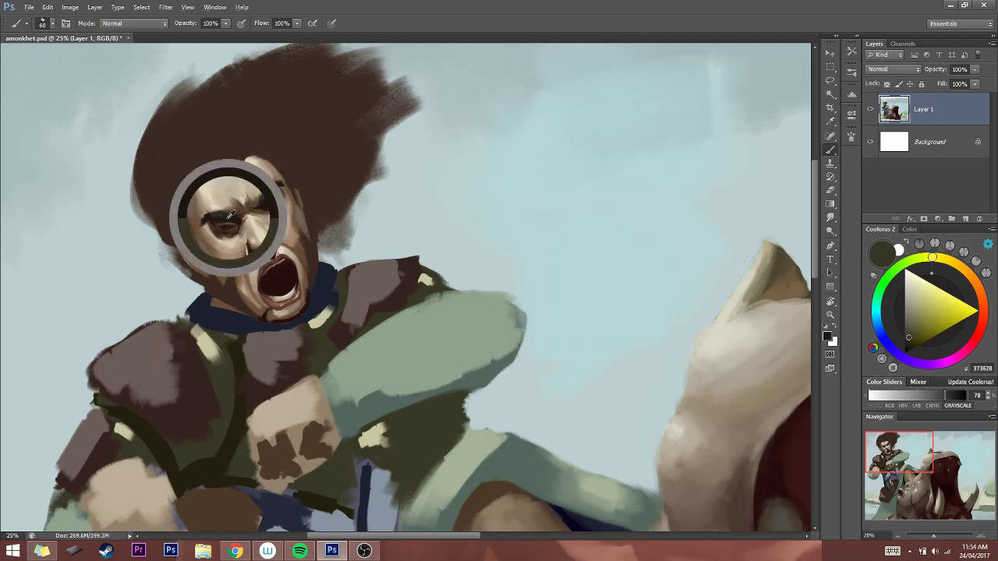
key("bracketleft")
key("bracketleft")
key("bracketleft")
key("bracketleft")
key("bracketleft")
key("bracketleft")
key("bracketleft")
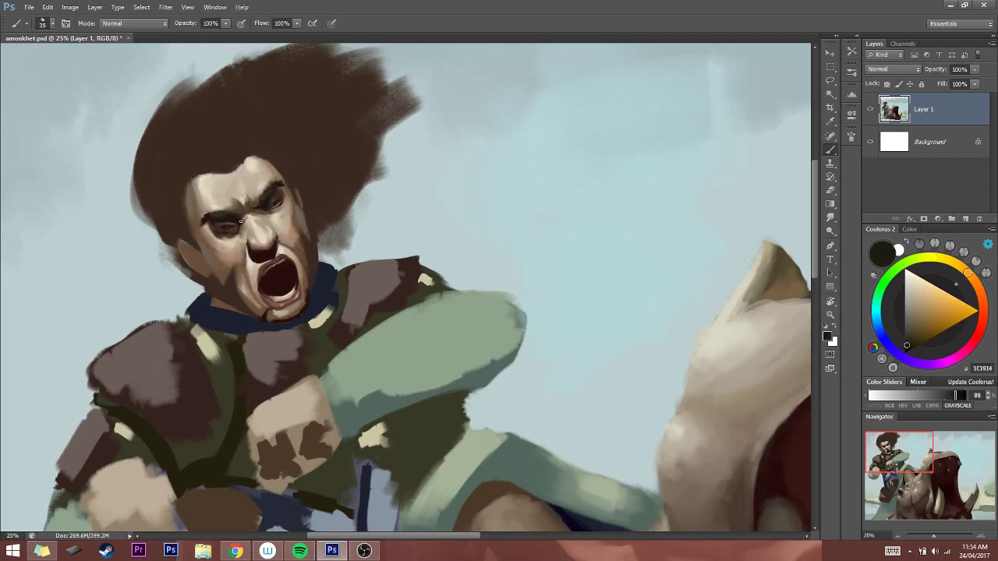
left_click(232, 216, "alt")
key("bracketright")
left_click(222, 219, "alt")
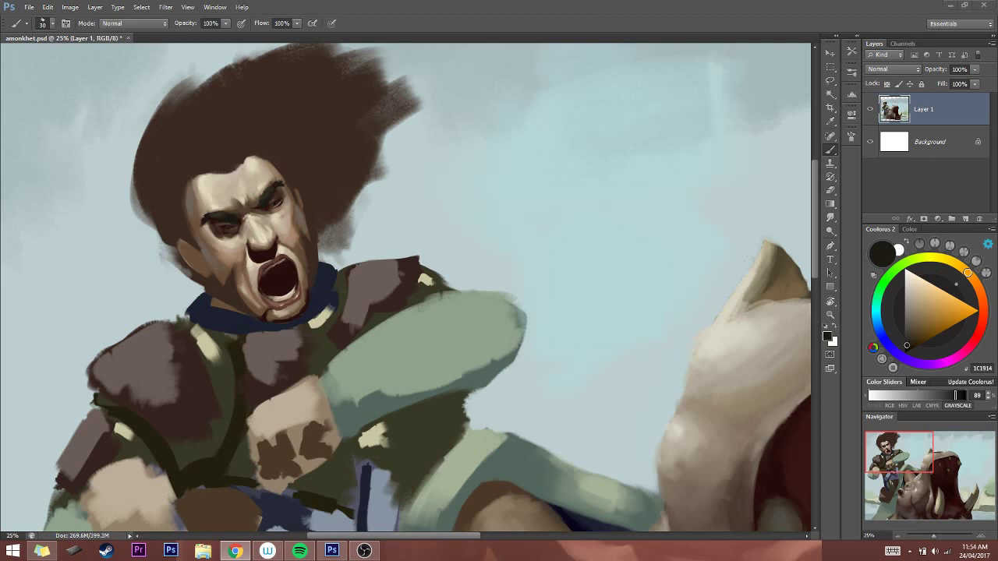
Add small highlights to the right-hand eye with beige tones sampled from the face, at brush size 10
key("bracketleft")
left_click(257, 273, "alt")
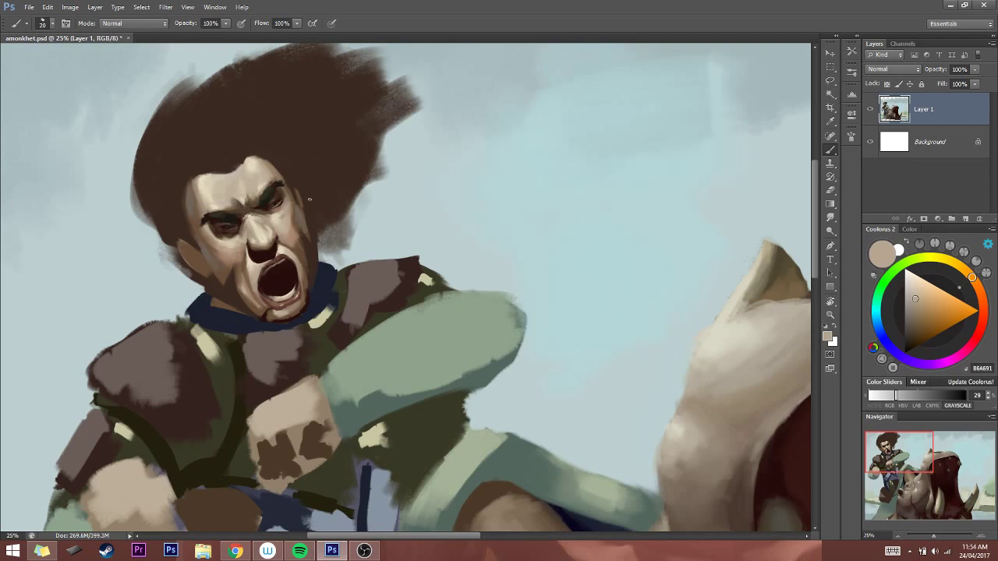
left_click(286, 248, "alt")
key("ctrl+alt+shift+e")
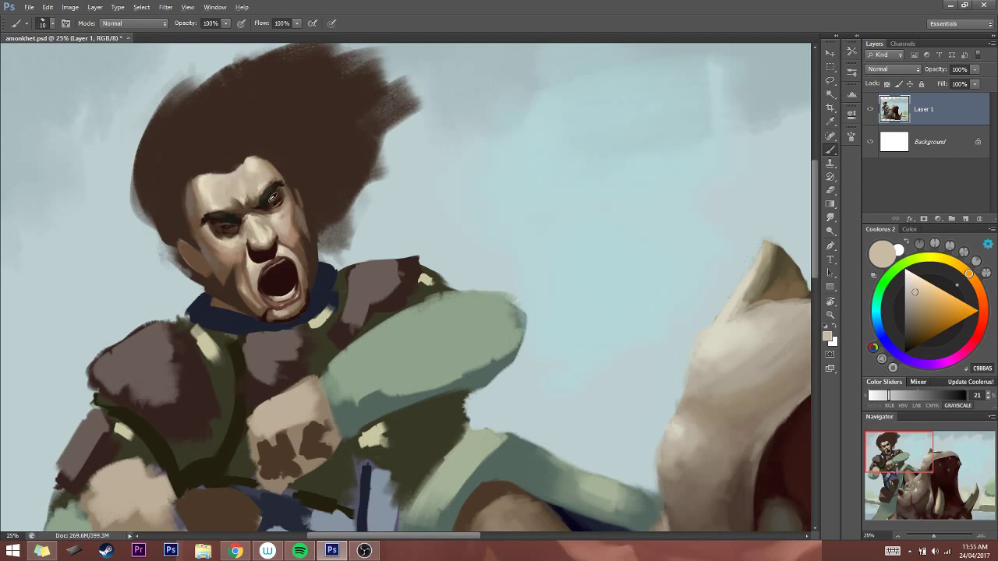
Dab a dark red-brown sampled from the right-hand eye into the left-hand eye at brush size 15
left_click(267, 203, "alt")
key("bracketleft")
key("bracketright")
left_click(223, 223)
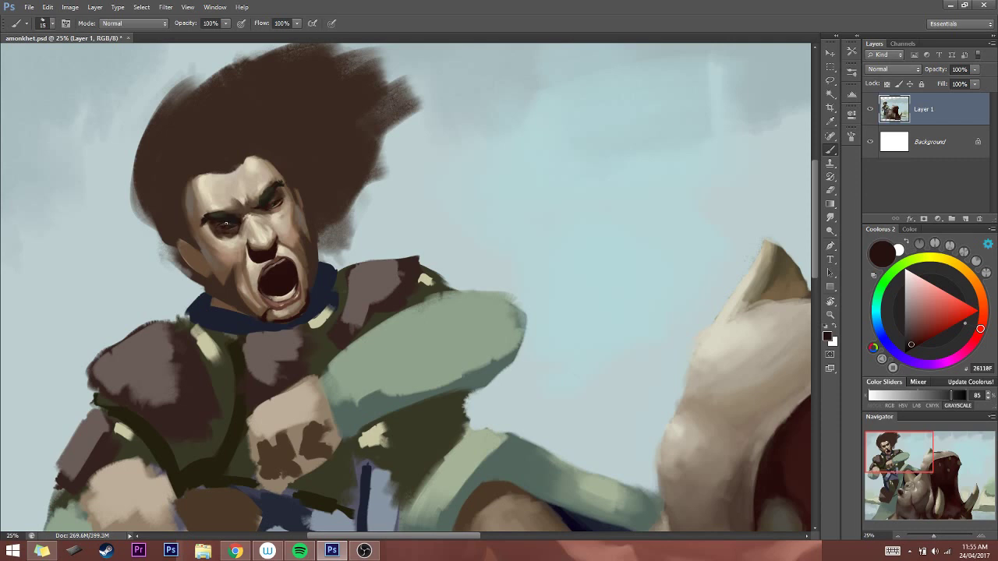
Rework the warrior's left-hand eye with dark browns sampled from both eyes, using brush sizes 25 to 35
key("bracketright")
left_click(223, 226, "alt")
left_click(225, 224, "alt")
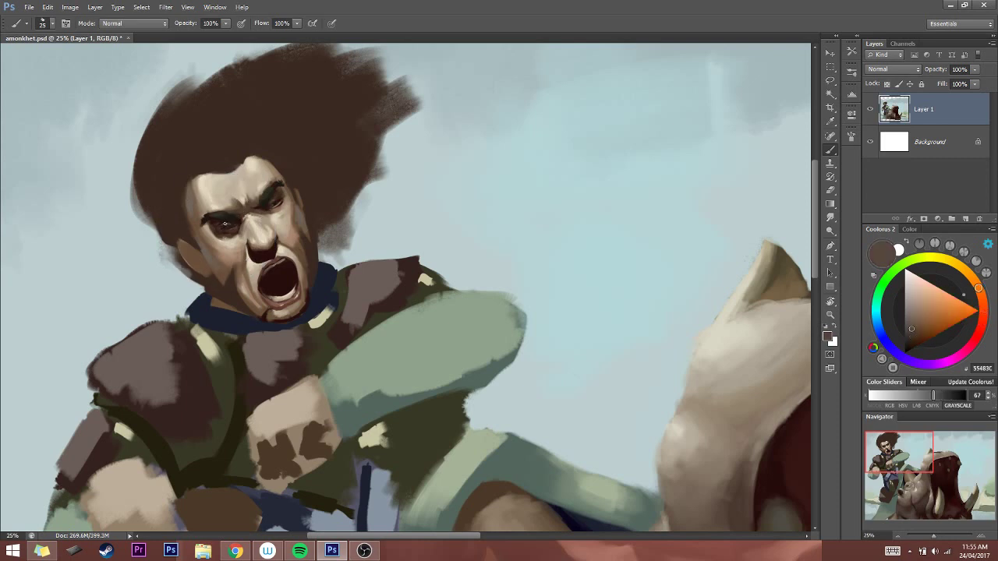
key("bracketright")
left_click(273, 203, "alt")
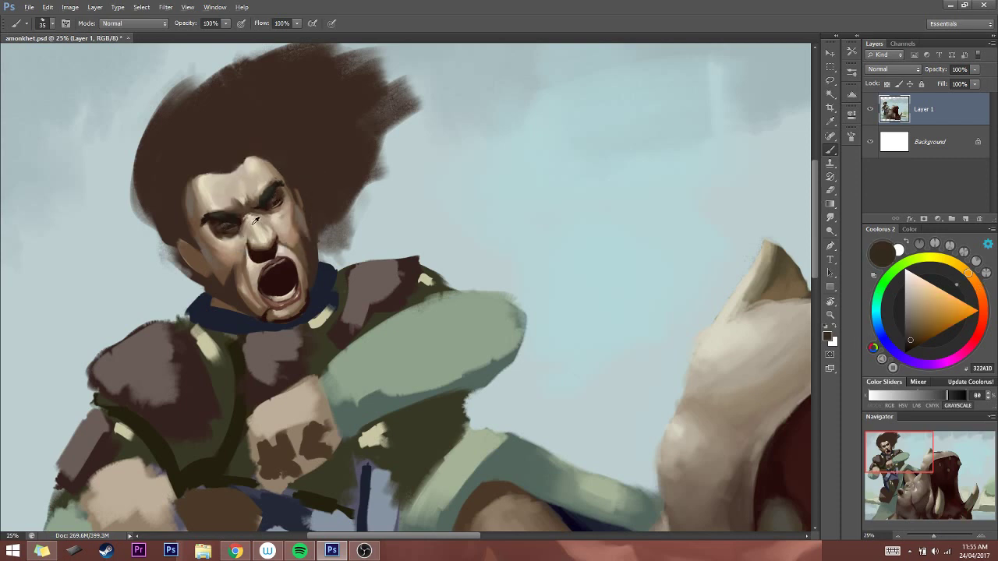
Add light accents to the left-hand eye with beige sampled from the nose bridge and pale blue sampled from the sky, reducing the brush to 15
left_click(256, 223, "alt")
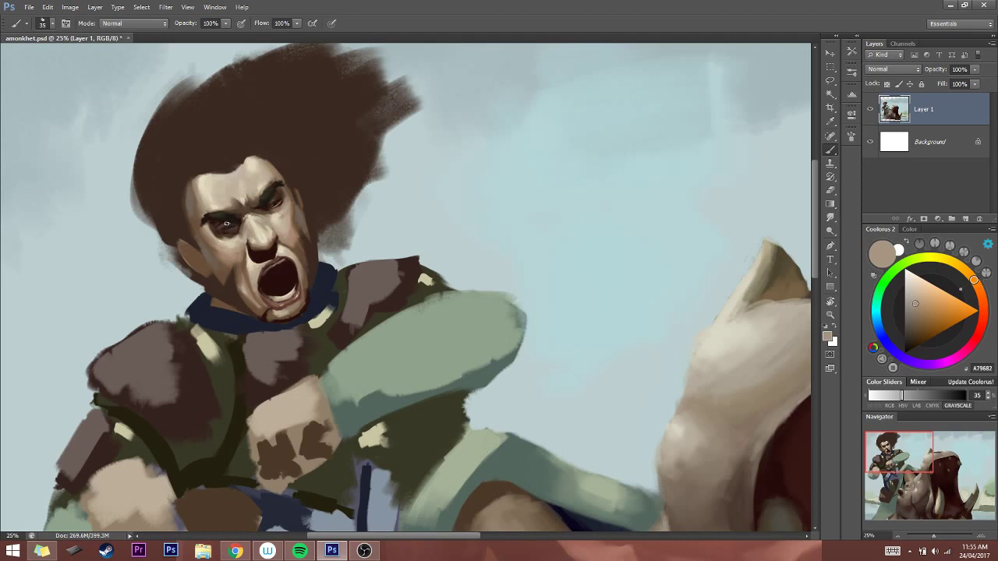
key("bracketleft")
left_click(438, 176, "alt")
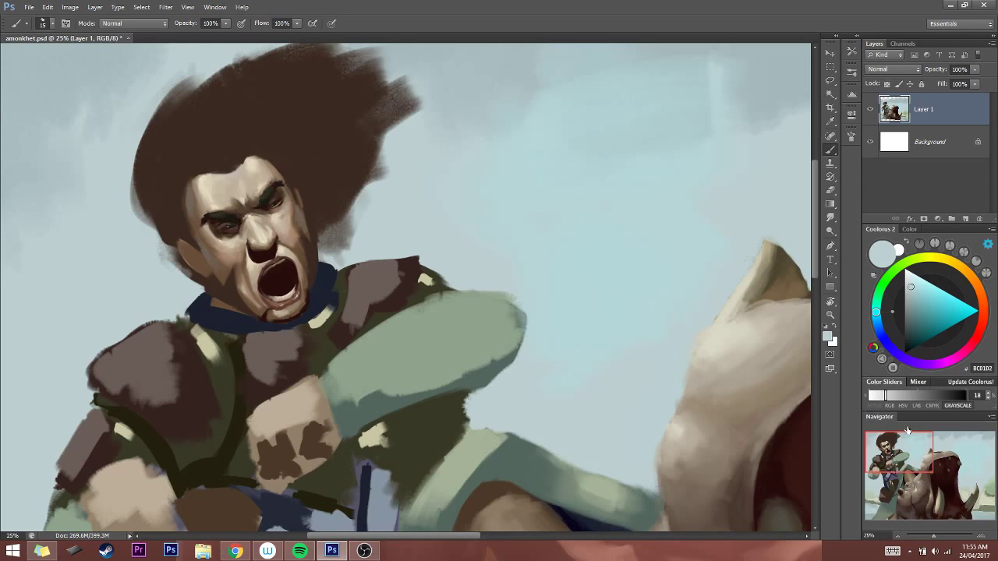
Check the whole composition mirrored and restore its original orientation
mouse_move(922, 536)
left_mouse_down()
mouse_move(904, 537)
mouse_move(929, 537)
left_mouse_up()
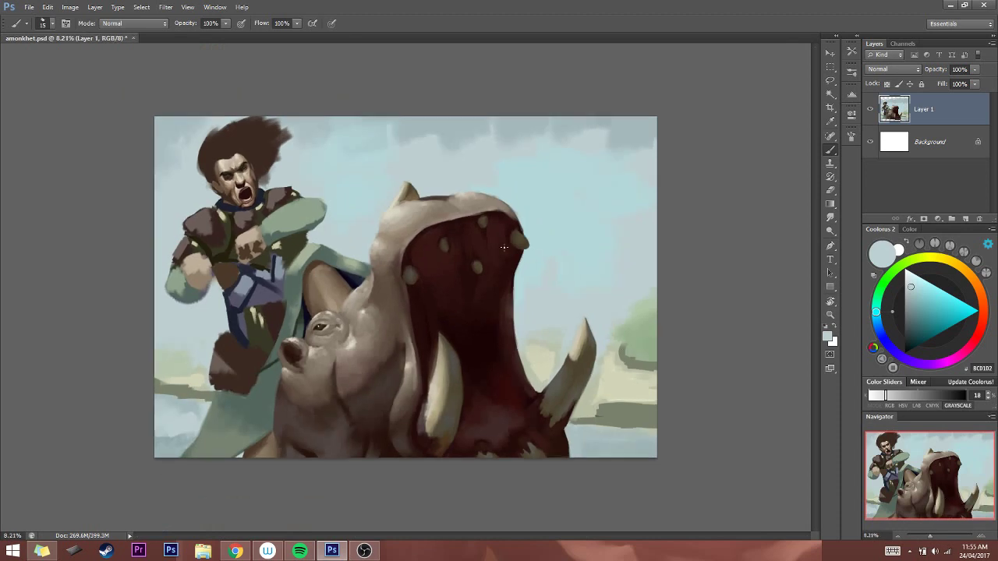
key("h")
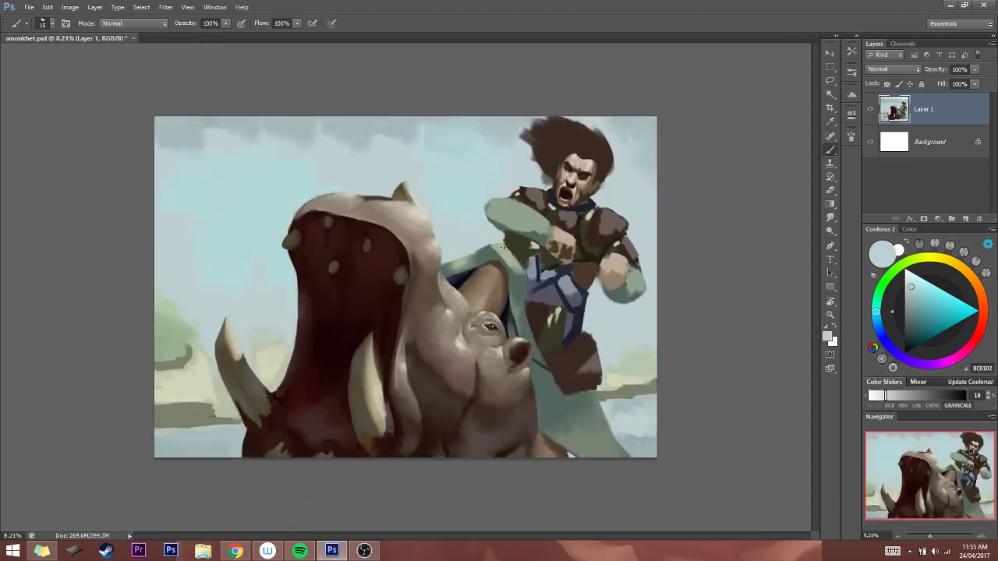
key("h")
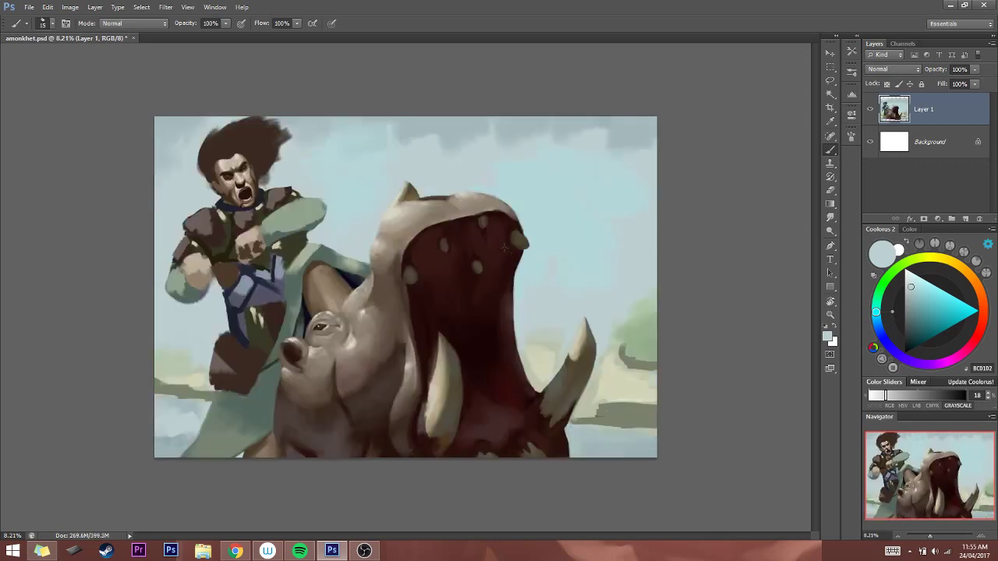
left_click(984, 535)
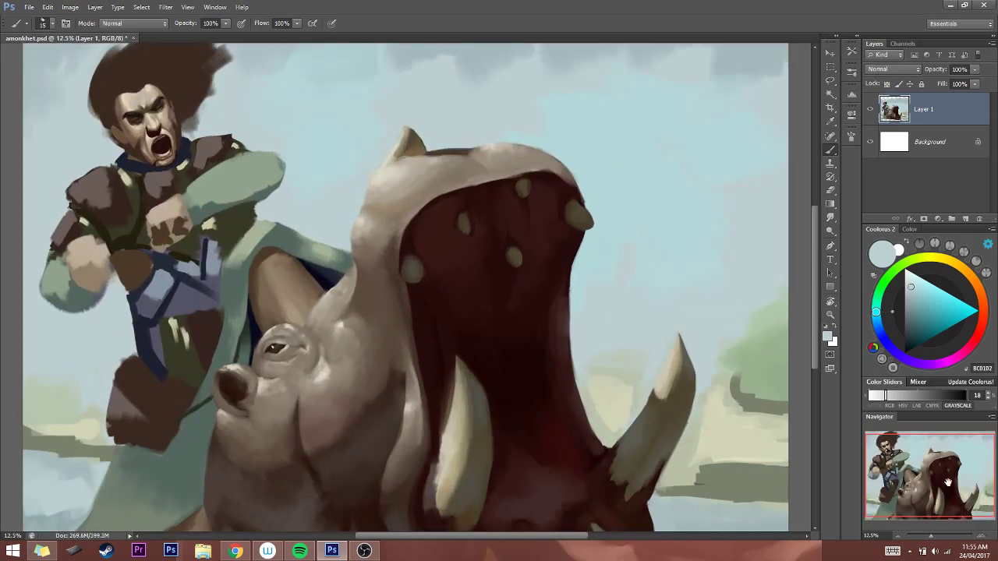
left_click(983, 535)
left_click_drag(935, 473, 924, 463)
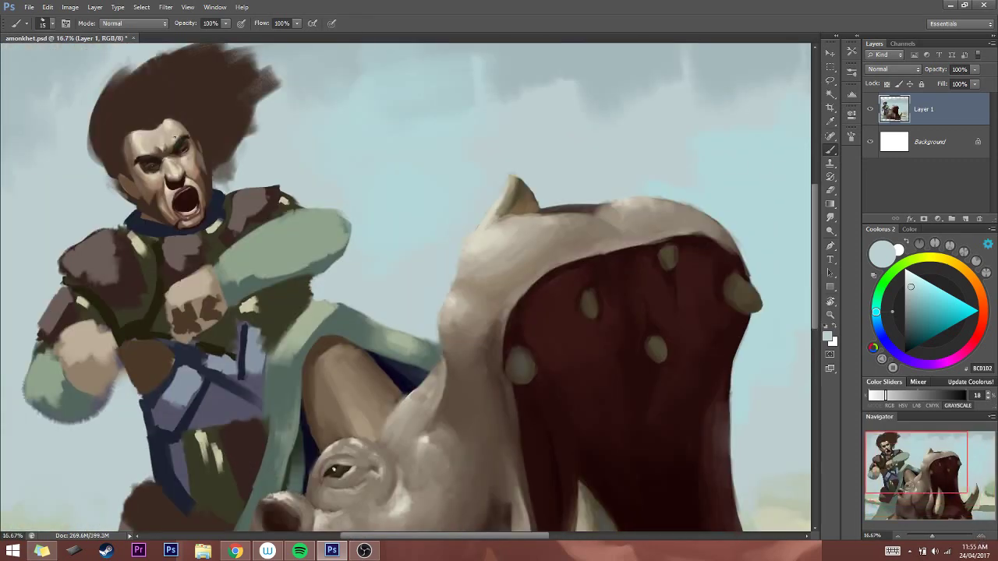
Touch up the eyes with a dark red-brown sampled from the left-hand eye at brush size 40 and a sampled beige at size 15
key("bracketright")
key("bracketright")
left_click(158, 160, "alt")
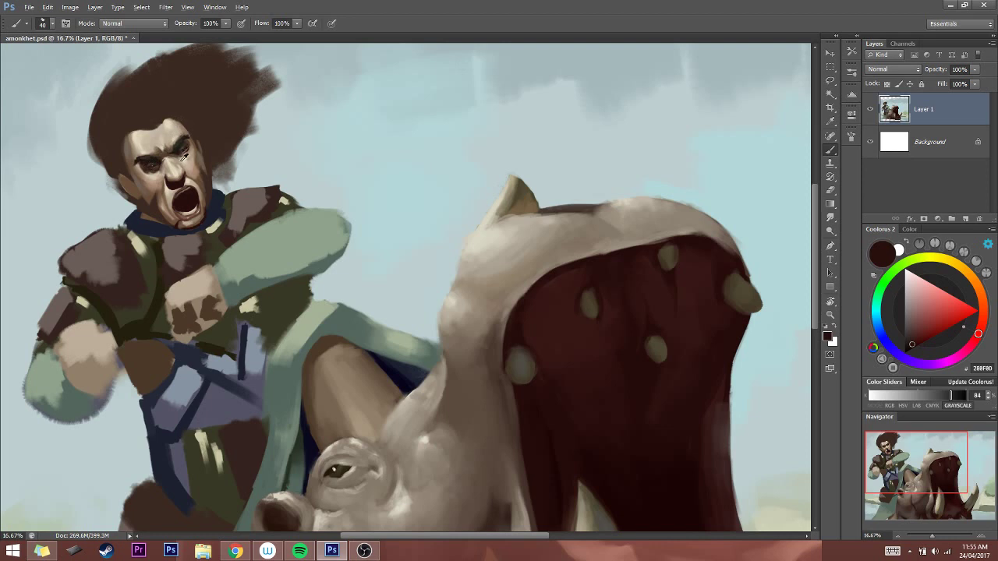
left_click(179, 156, "alt")
key("bracketleft")
key("bracketleft")
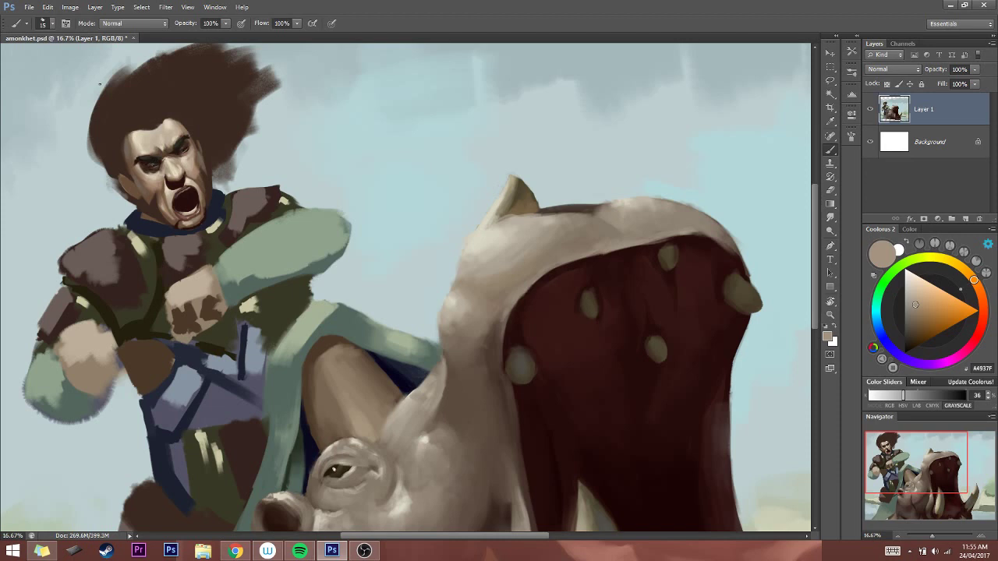
Model the skin around both eyes with brown and beige tones sampled from the face, enlarging the brush from 45 to 70
key("bracketright")
left_click(187, 152, "alt")
left_click_drag(154, 169, 151, 165)
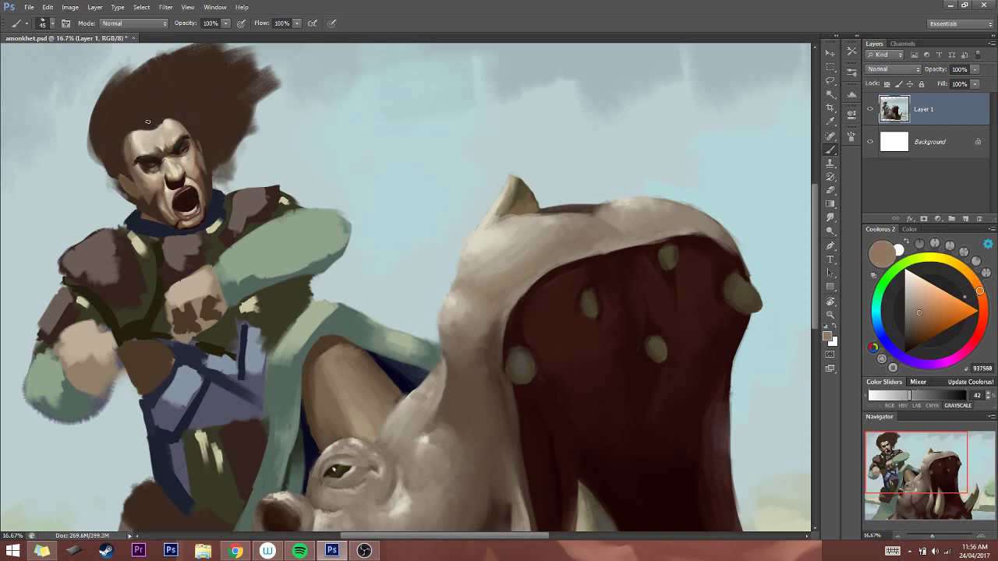
key("bracketright")
left_click(146, 175, "alt")
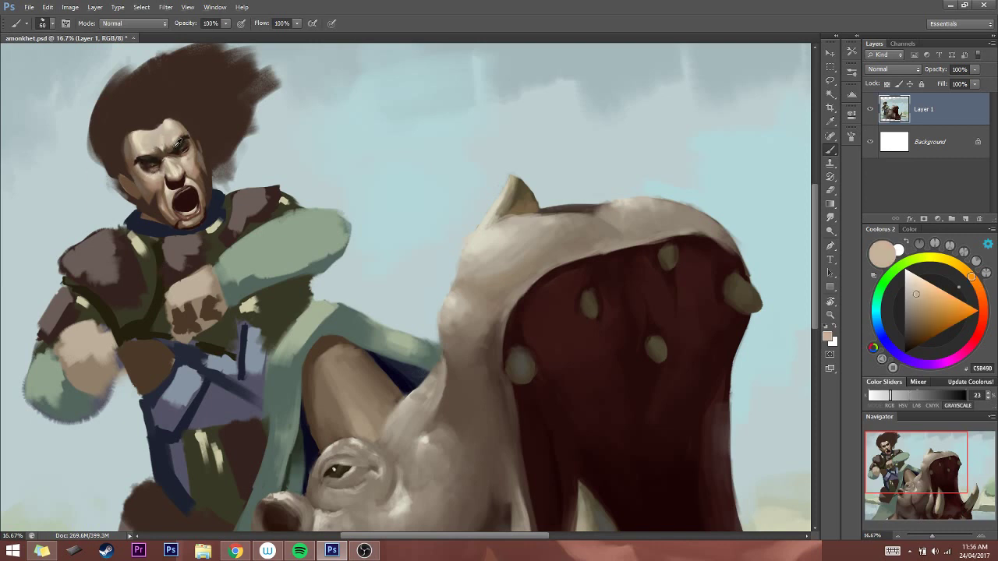
left_click(194, 152, "alt")
key("bracketright")
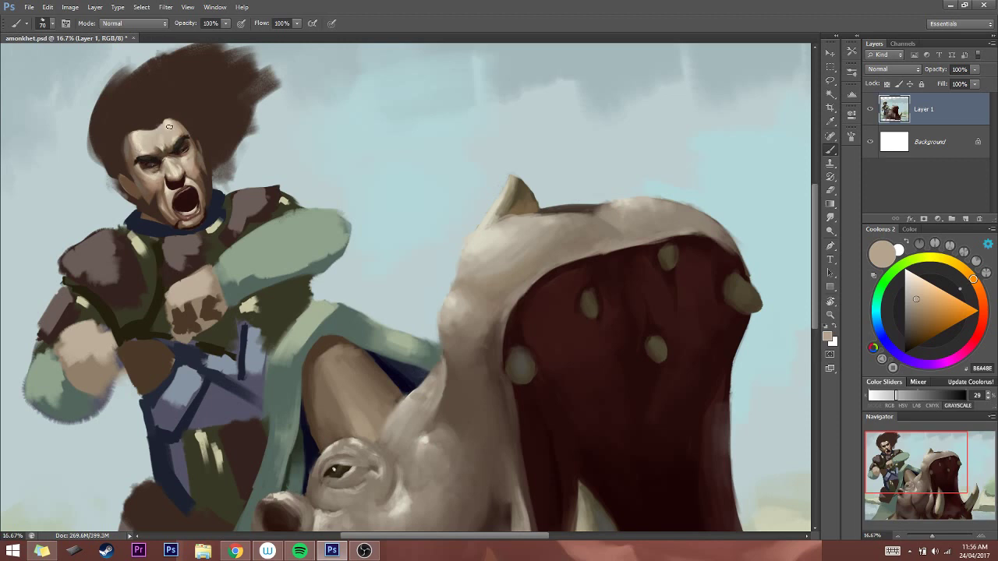
Deepen the left-hand eye with the dark red-brown sampled from it at brush size 45
key("bracketleft")
key("bracketleft")
key("bracketleft")
left_click(156, 161, "alt")
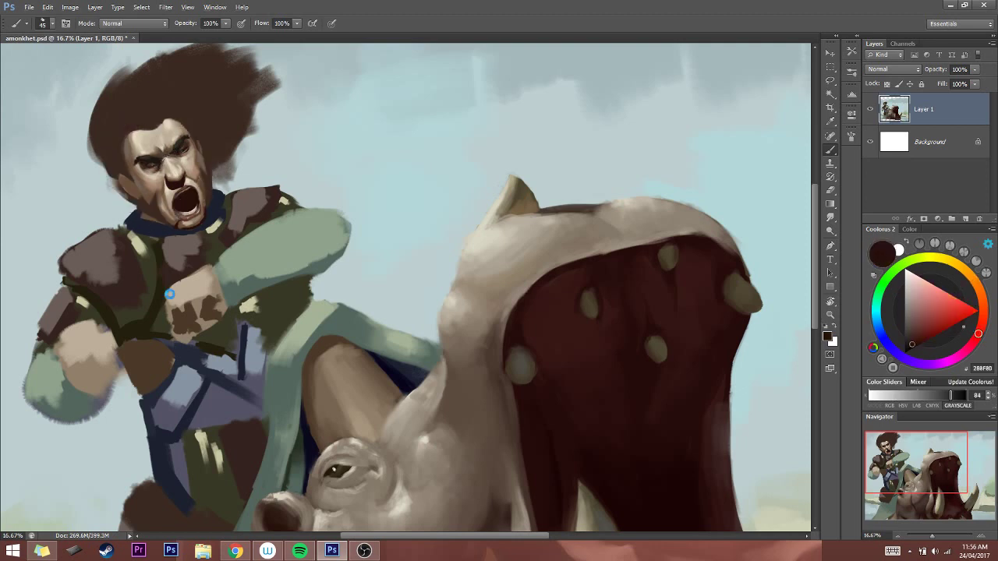
Flip the painting horizontally to check the warrior's face, and flip it back
key("ctrl+shift+h")
left_click_drag(962, 457, 981, 456)
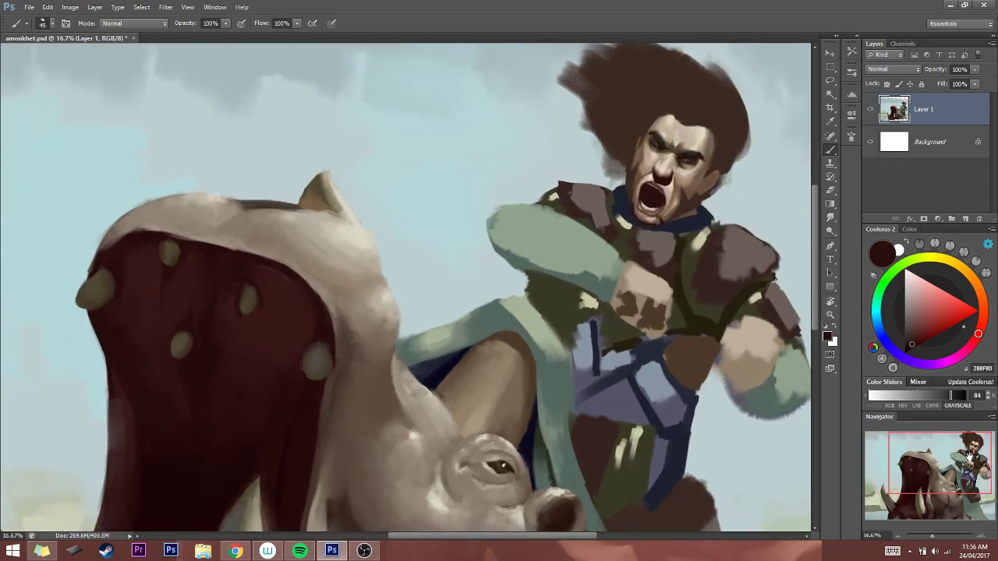
key("ctrl+shift+h")
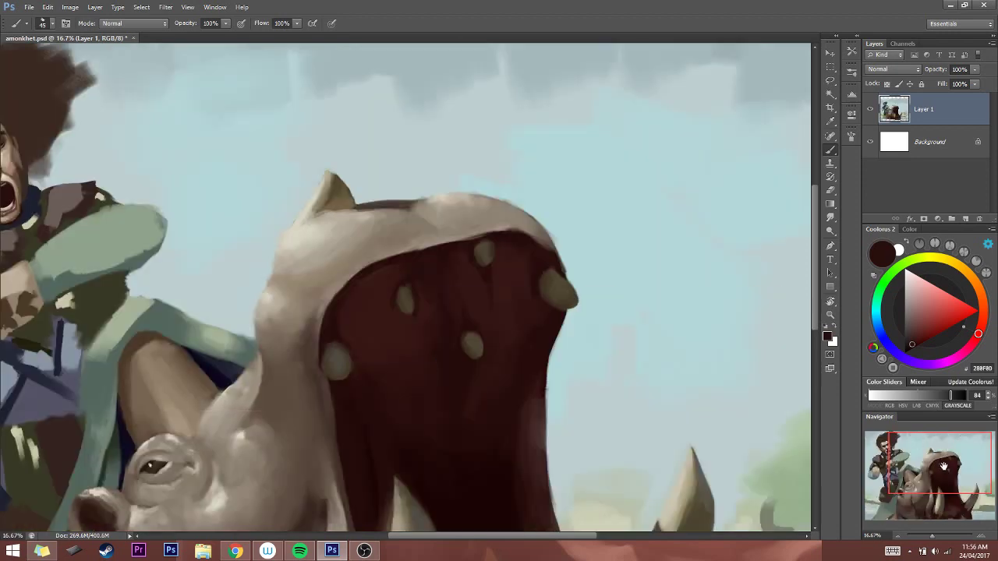
left_click_drag(943, 465, 918, 464)
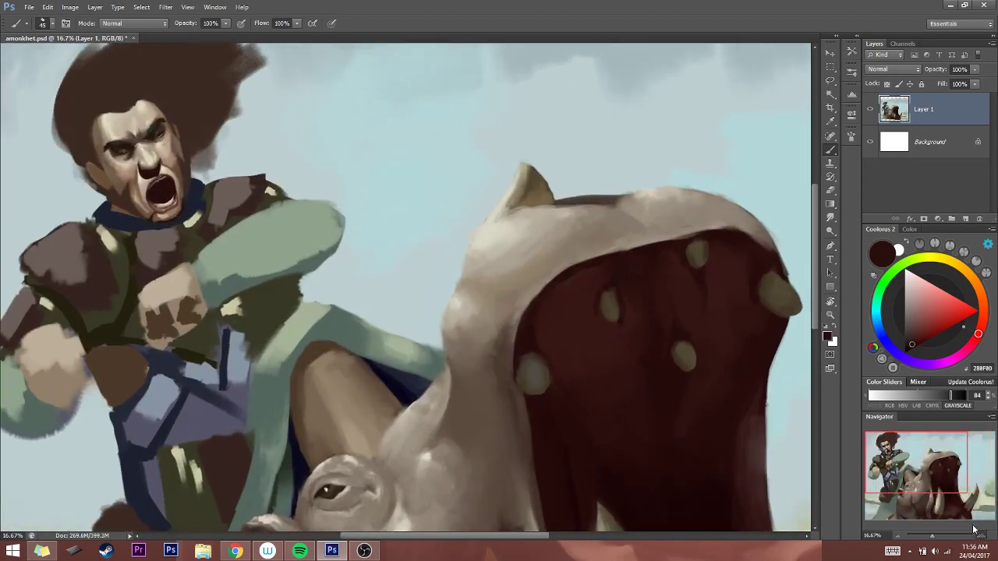
Refine the left-hand eye and upper lid with dark browns sampled from that eye, at brush sizes 25 to 30
scroll(256, 189, "up", 1)
left_click_drag(256, 189, 434, 372)
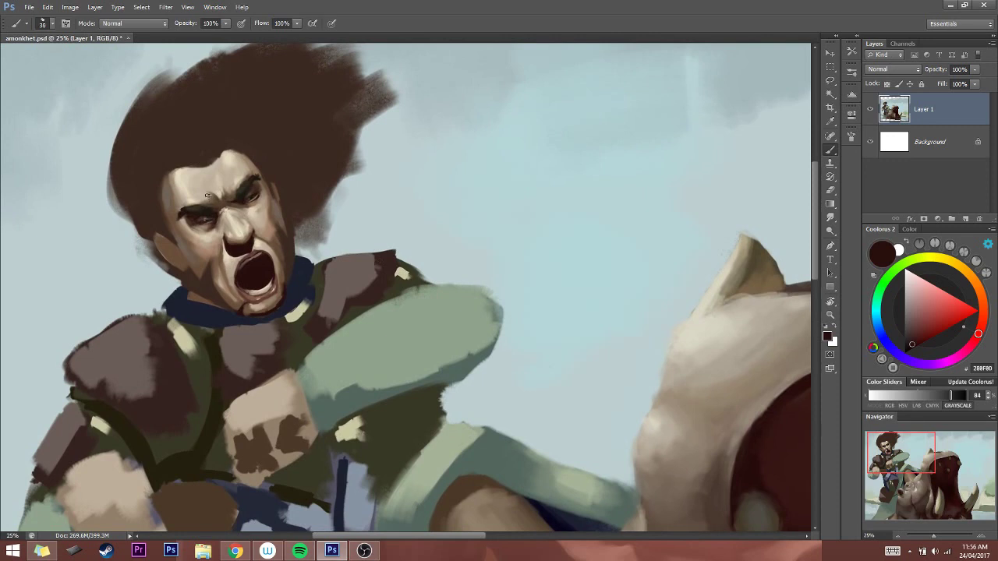
left_click(204, 219, "alt")
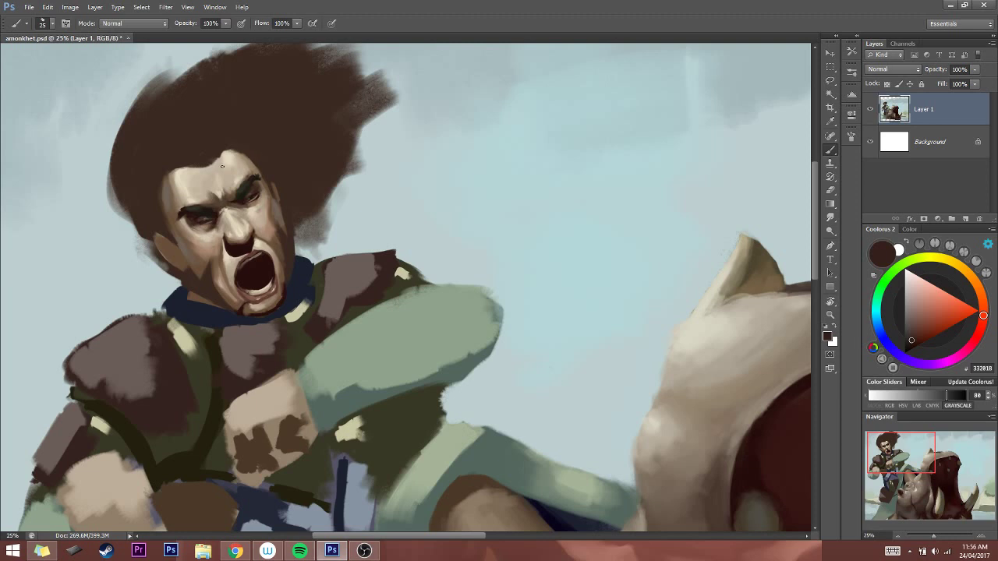
left_click(204, 210, "alt")
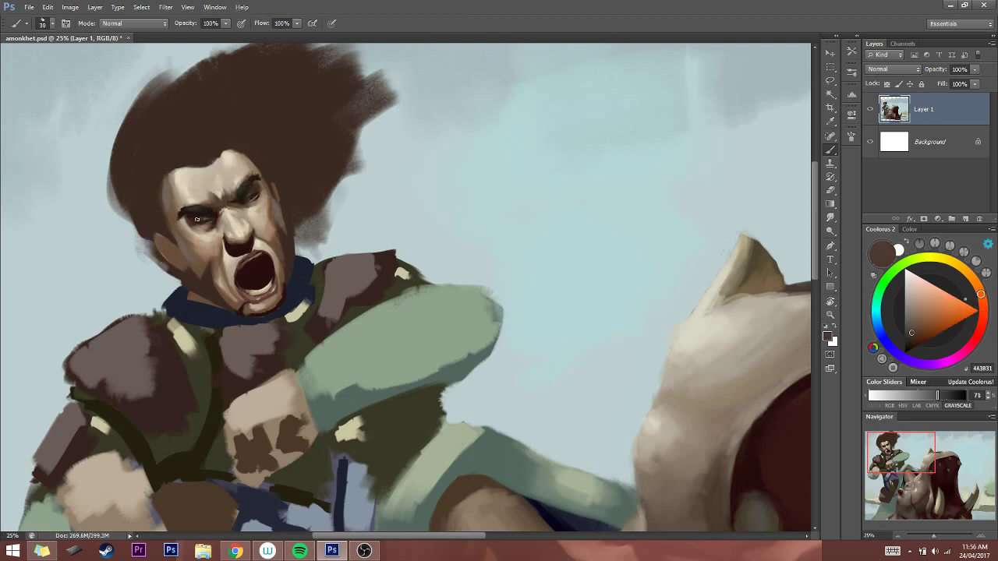
Darken the sampled brown to a near-black and sharpen the eyes and eyebrows, reducing the brush from 25 to 10
key("bracketright")
left_click_drag(919, 339, 909, 346)
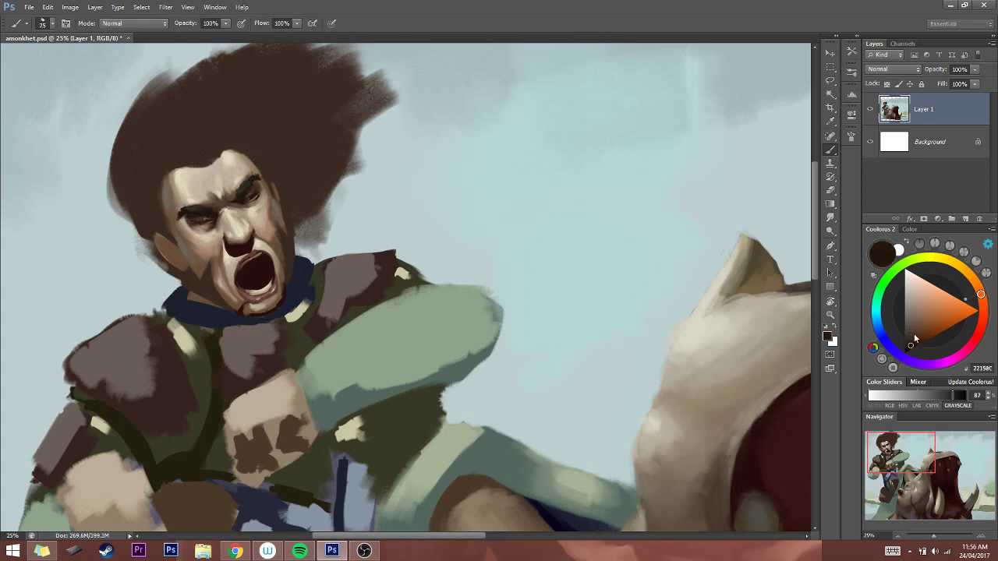
key("bracketleft")
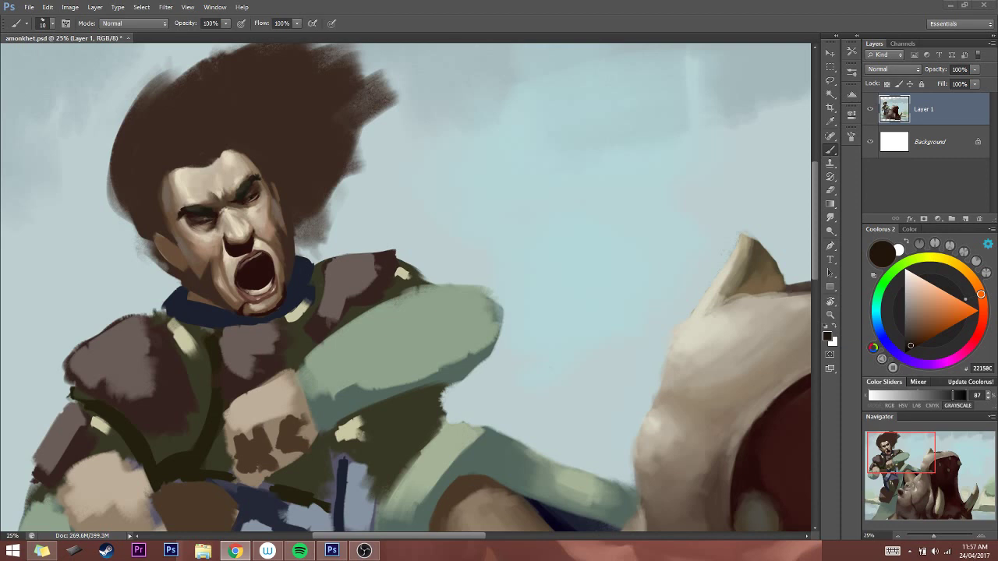
left_click(236, 169)
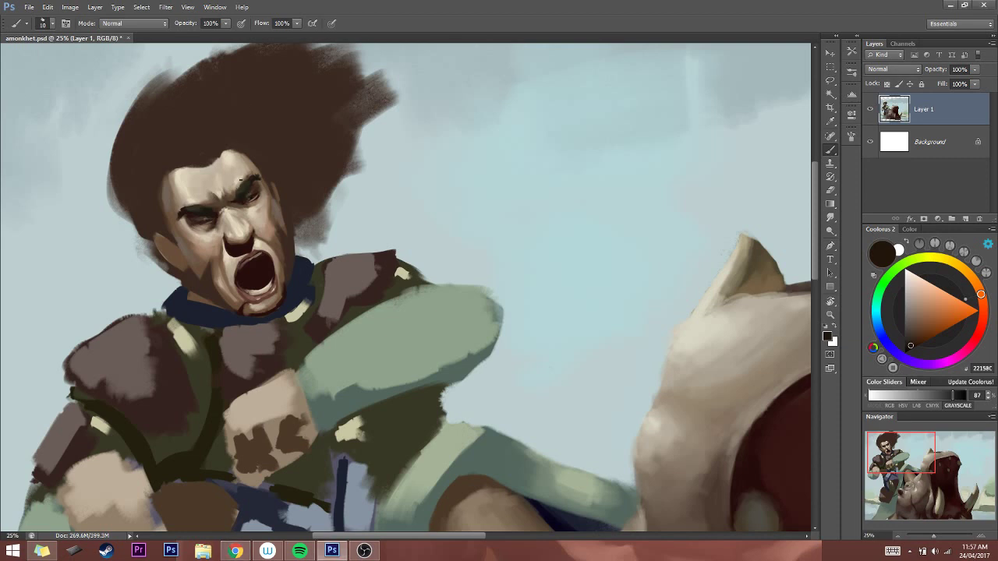
Accent the inner corner of the left-hand eye with a dark red-brown sampled from the right-hand eye at brush size 25
left_click(245, 200, "alt")
key("bracketleft")
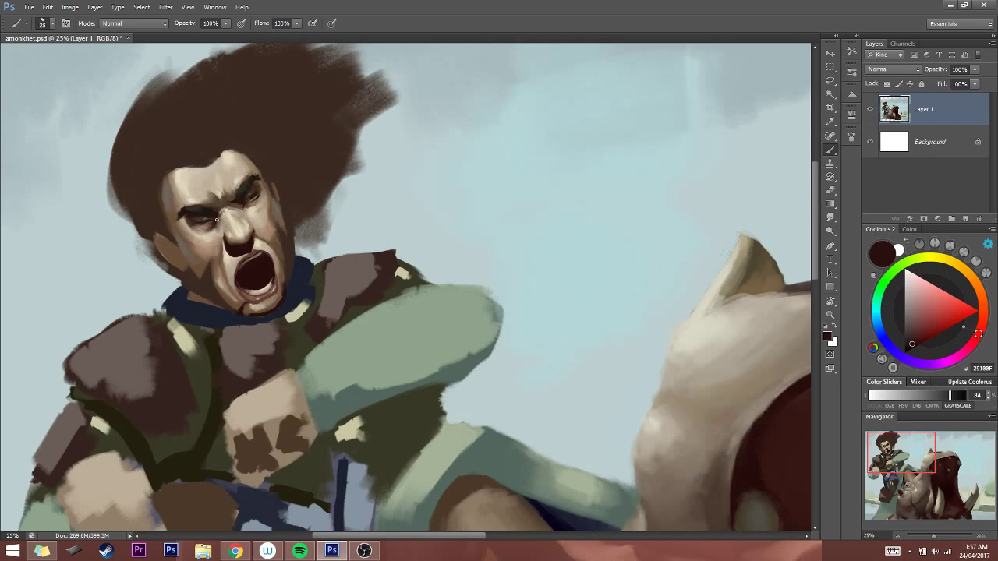
key("bracketright")
key("bracketleft")
Refine the nostril and the fold beside the mouth with tones sampled from the nose, cheek and upper lip, at brush sizes 30 to 35
left_click(246, 240, "alt")
key("bracketright")
key("bracketright")
left_click(223, 260, "alt")
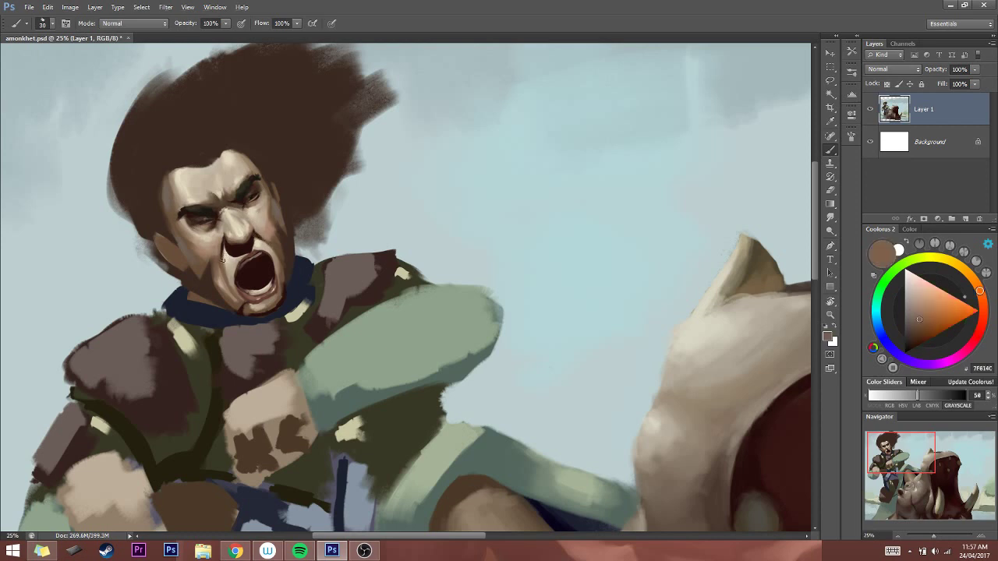
left_click(223, 261)
left_click(234, 267, "alt")
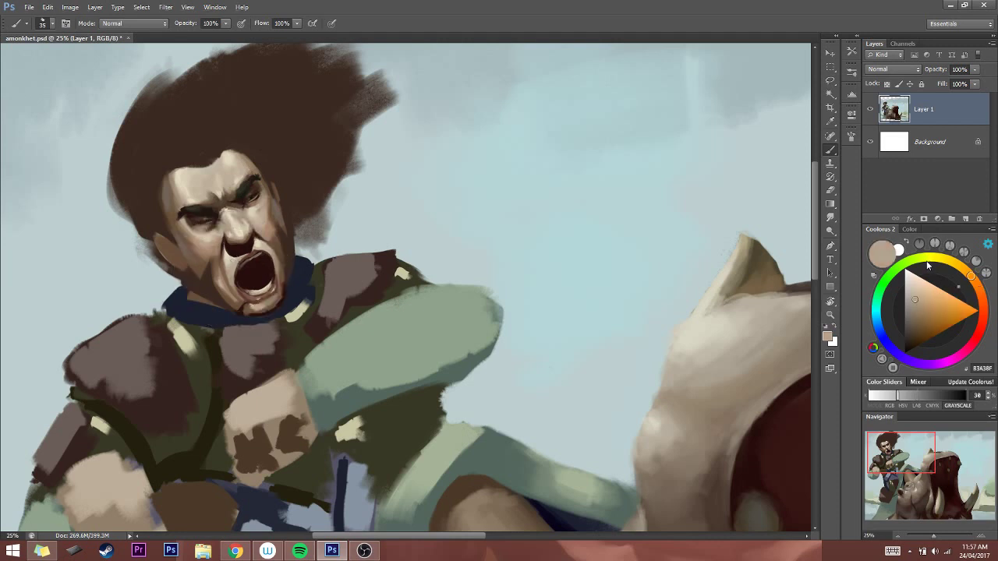
Shift the sampled beige to the muted yellow-grey 9C9C86 and tint the skin around the mouth at brush size 50
left_click(918, 258)
left_click(912, 304)
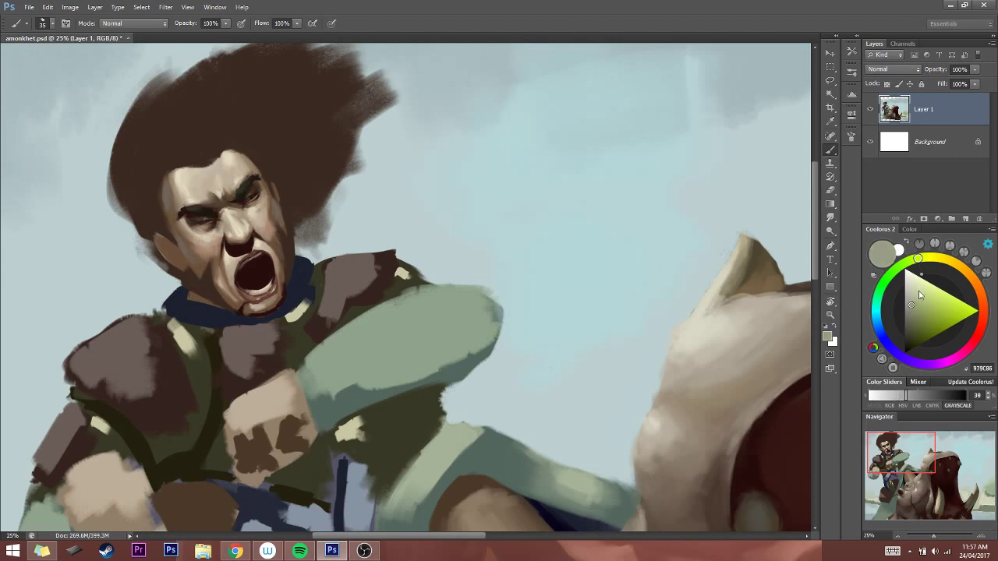
left_click(928, 261)
left_click(929, 259)
key("bracketright")
key("bracketright")
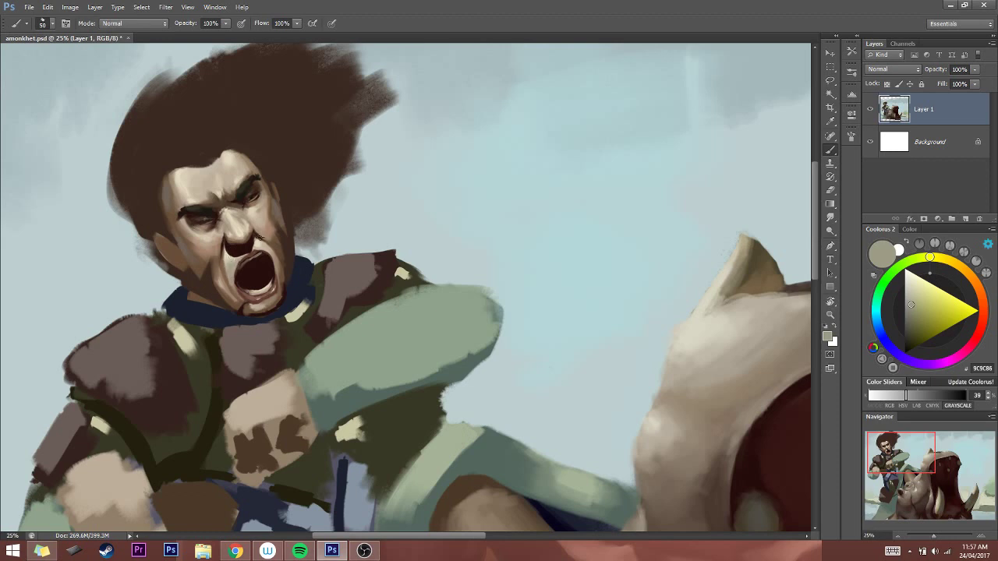
Blend the right-hand cheek beside the mouth with browns and beiges sampled from that cheek, at brush sizes 45 to 50
key("bracketleft")
left_click(274, 250, "alt")
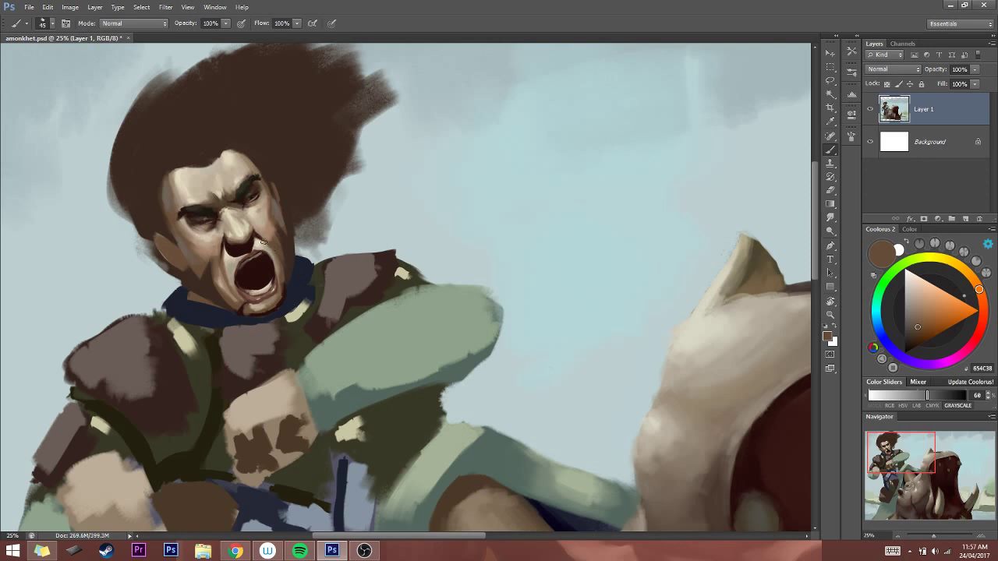
left_click(273, 249, "alt")
key("bracketright")
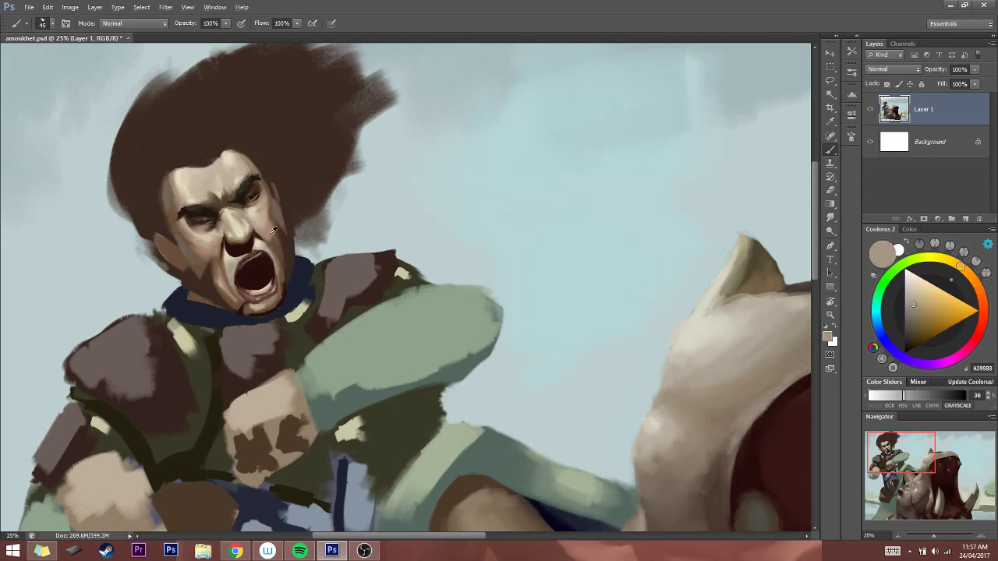
left_click(268, 232, "alt")
left_click(277, 244, "alt")
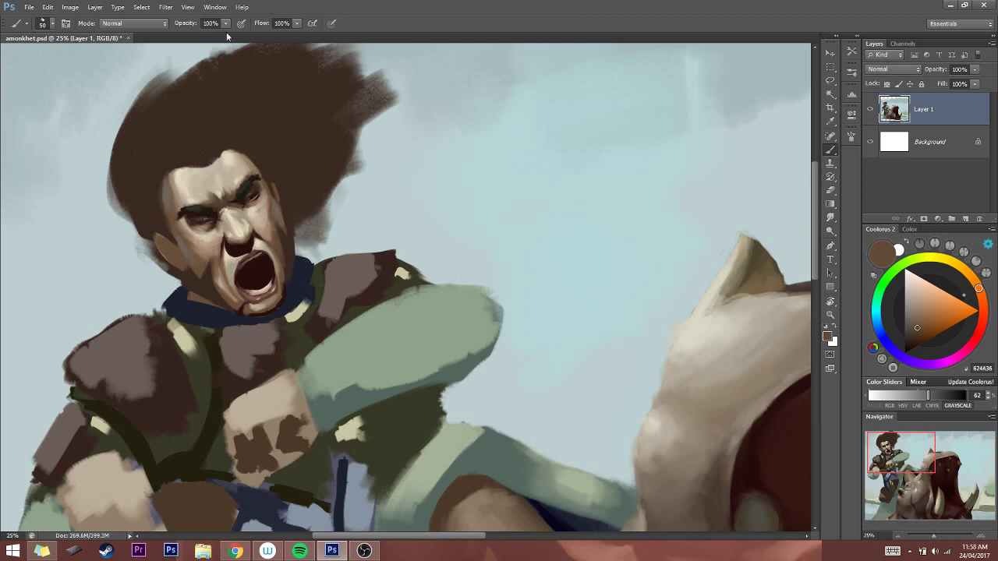
Reshape the warrior's right-hand jaw and neck area in Liquify with the Forward Warp tool at brush size 600, and apply it
left_click(167, 7)
left_click(187, 78)
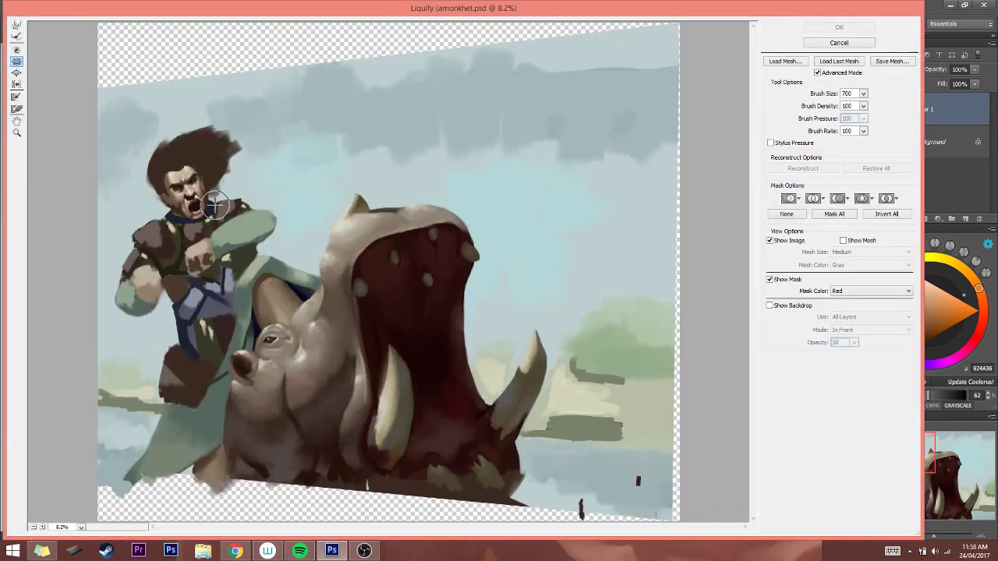
left_click_drag(214, 202, 214, 201)
key("bracketleft")
left_click(16, 26)
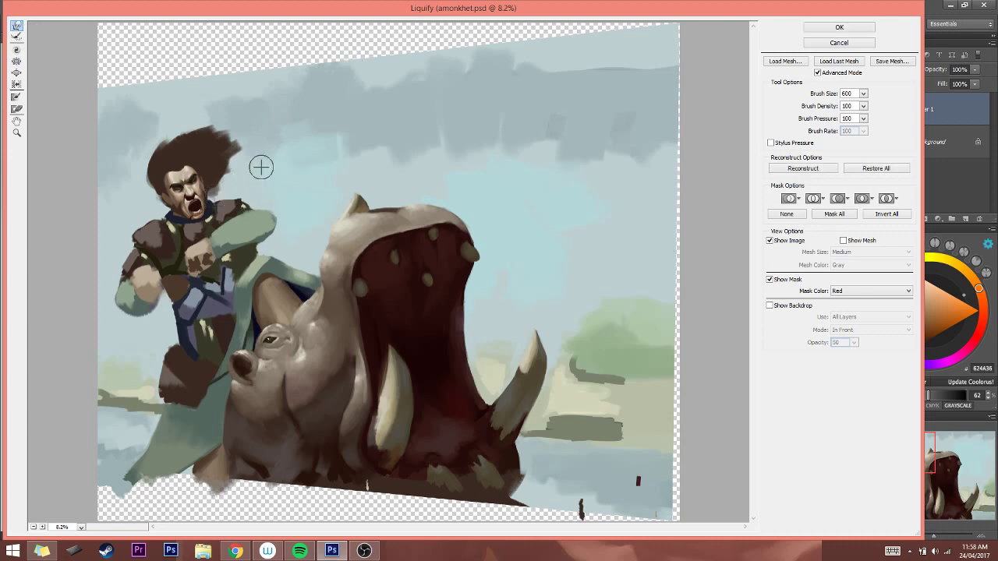
left_click(860, 27)
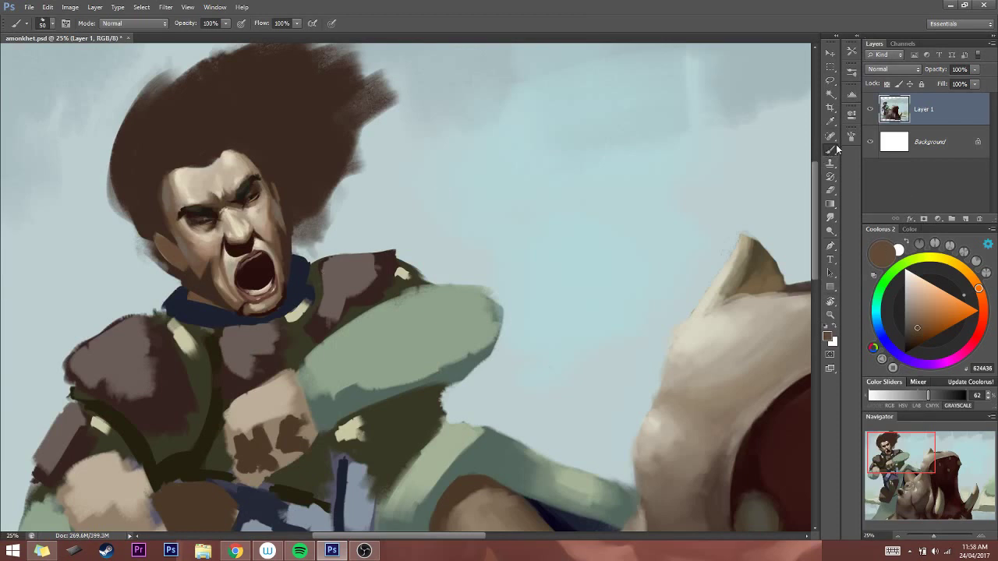
Blend the right-hand side of the jaw beside the mouth with browns sampled from the chin and jaw, at brush size 35
key("bracketleft")
left_click(274, 301, "alt")
key("bracketleft")
left_click(282, 282, "alt")
left_click(286, 282, "alt")
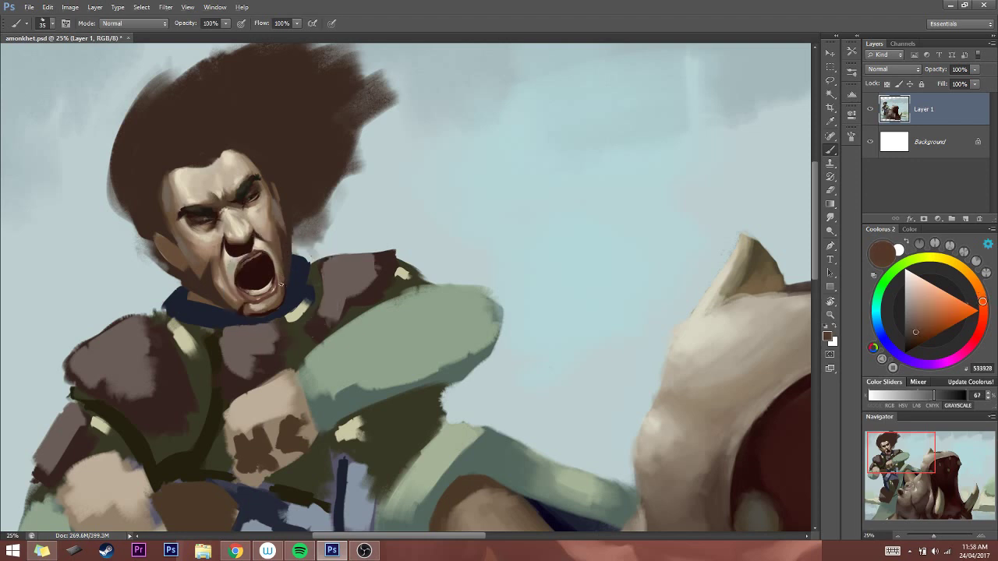
left_click(279, 281, "alt")
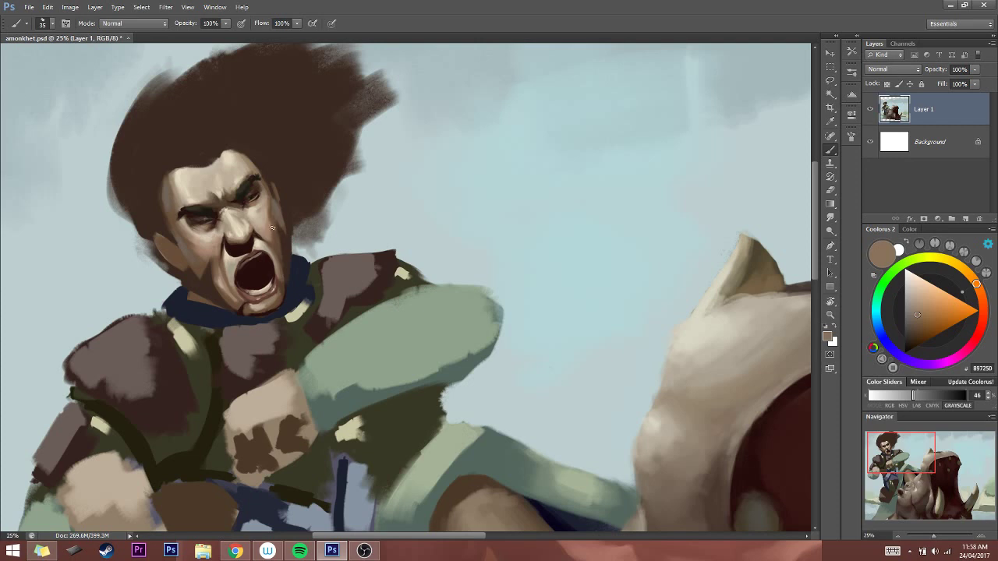
Refine the underside of the warrior's chin with dark red-brown and mid-brown tones sampled from the chin, at brush sizes 30 to 35
left_click(247, 307, "alt")
left_click(243, 307, "alt")
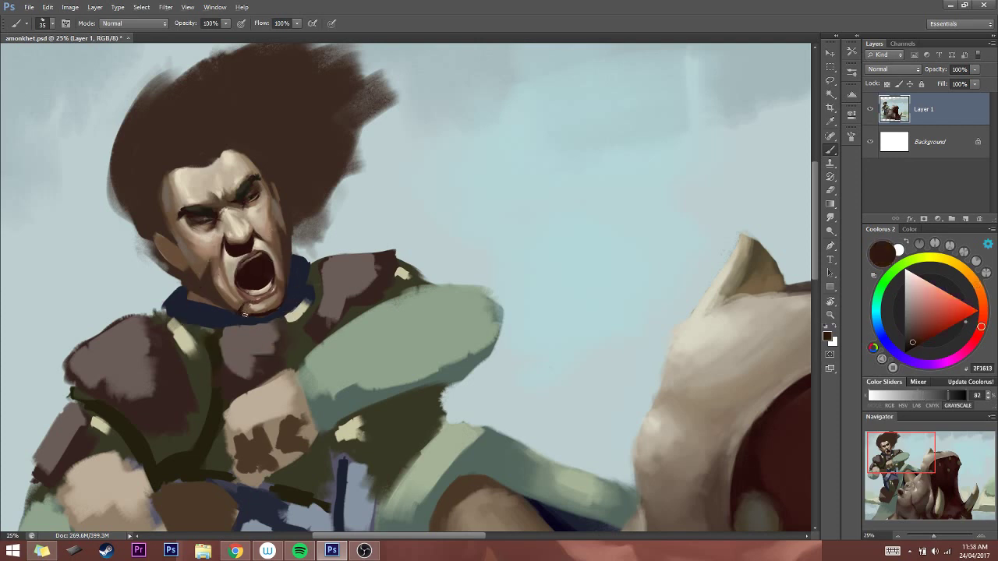
left_click(245, 304, "alt")
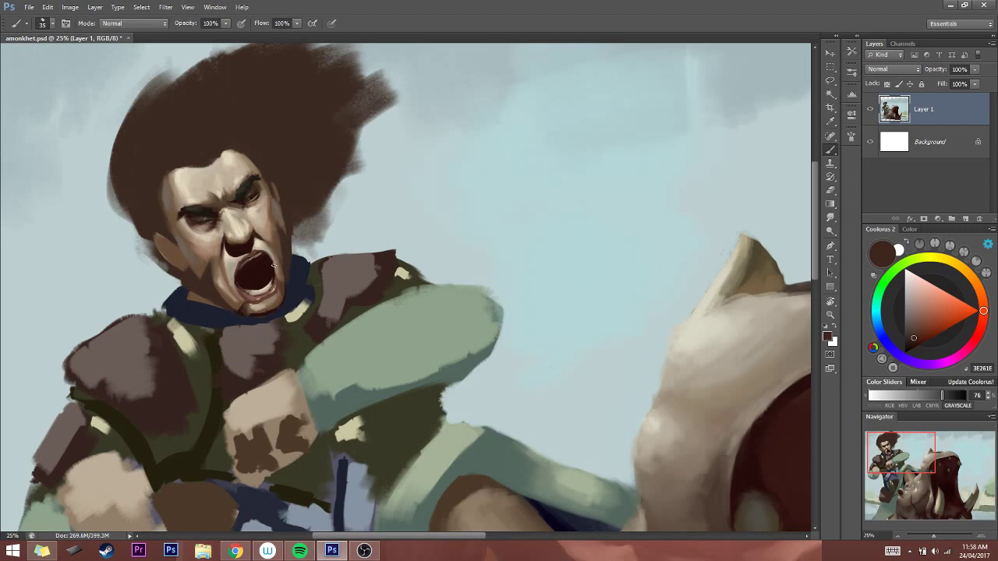
left_click(253, 310, "alt")
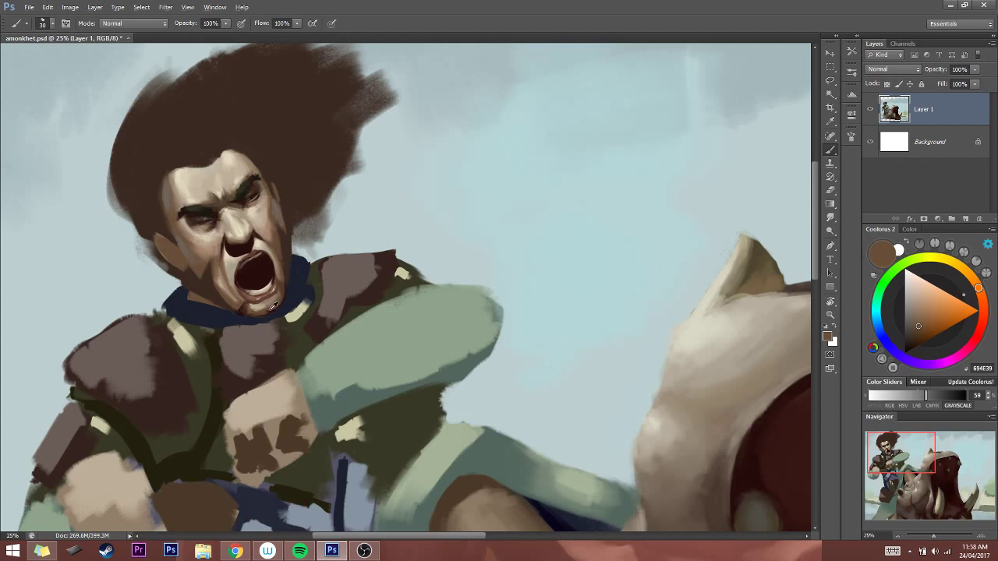
left_click(275, 305, "alt")
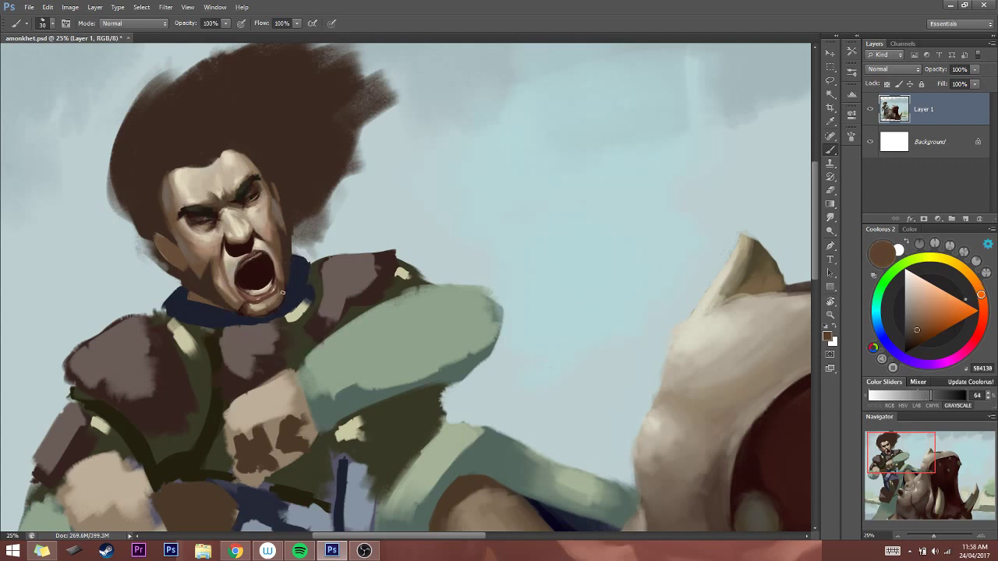
Define the lower right-hand jaw edge with dark brown 3B2A22 and blend sampled chin browns into it, at brush sizes 20 to 40
left_click(286, 270, "alt")
key("bracketleft")
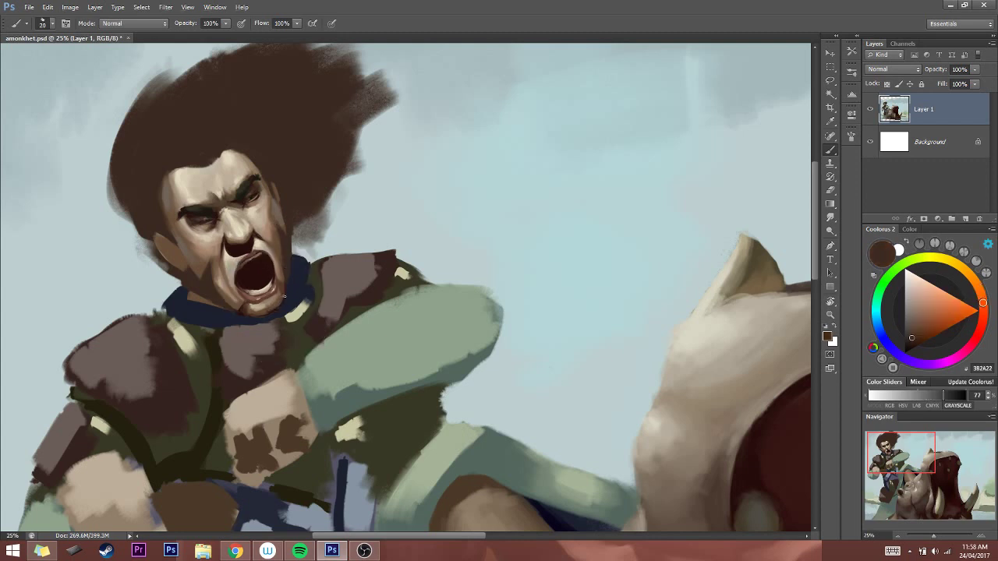
key("bracketright")
key("bracketright")
key("bracketright")
left_click(278, 297, "alt")
key("bracketright")
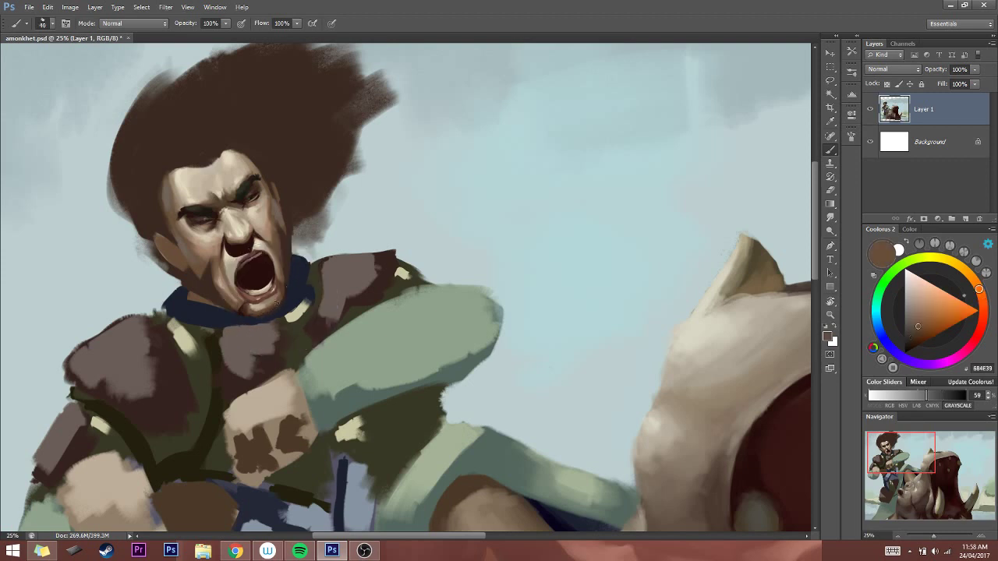
left_click(260, 303, "alt")
left_click(235, 551)
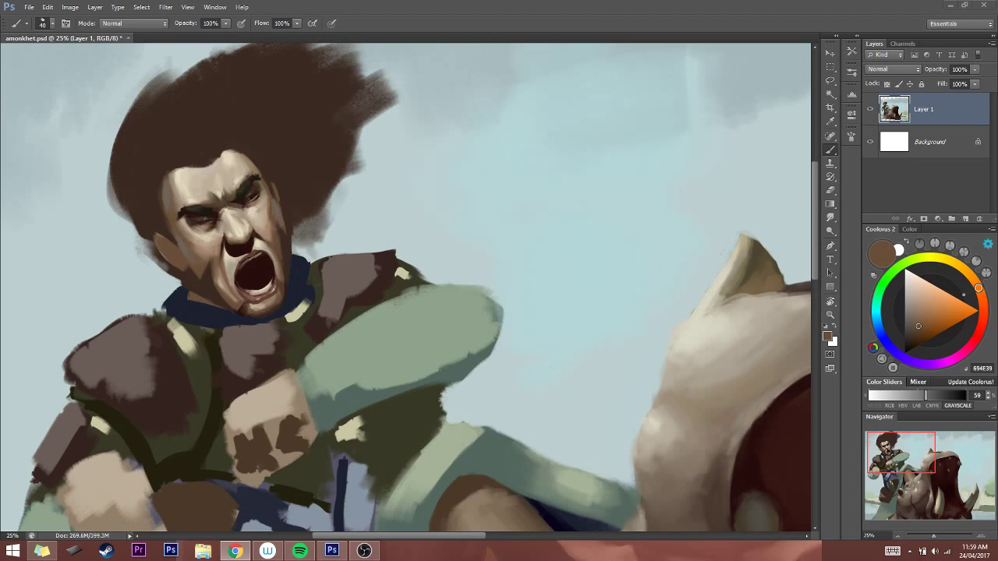
Darken the left-hand jawline and the shadow under it with sampled dark browns such as 2E1412, at brush sizes 25 to 40
left_click(213, 283)
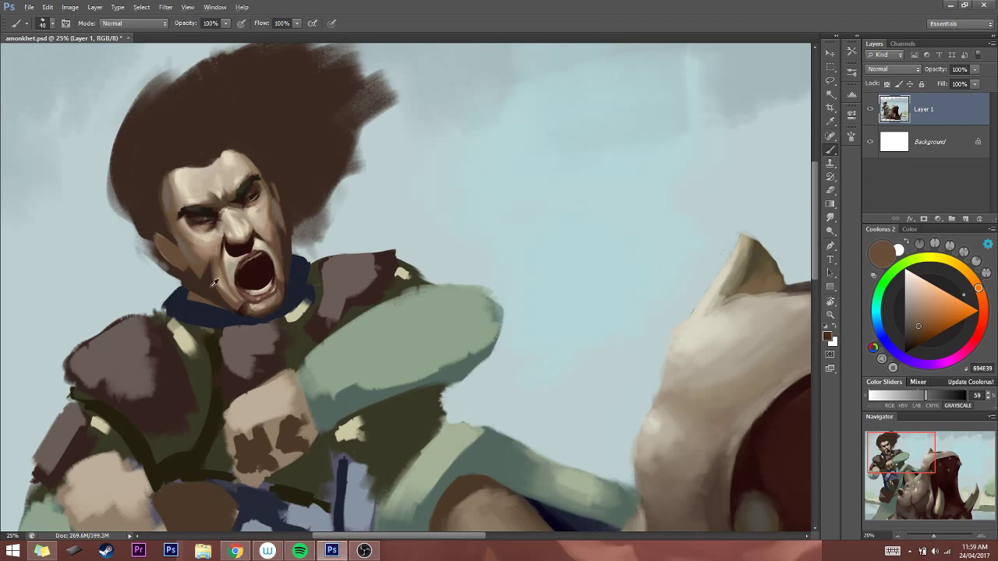
left_click(245, 189, "alt")
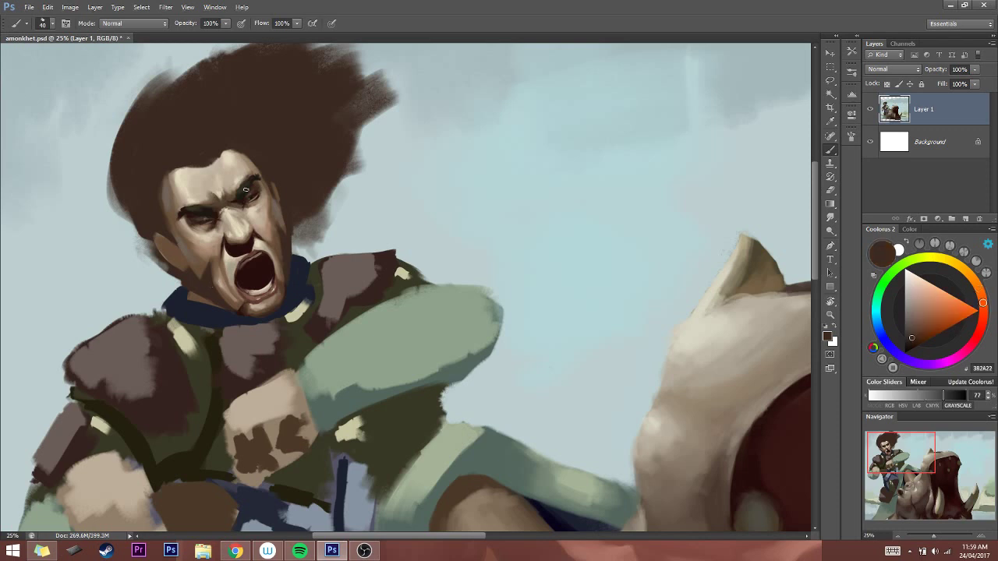
key("bracketleft")
left_click(214, 303, "alt")
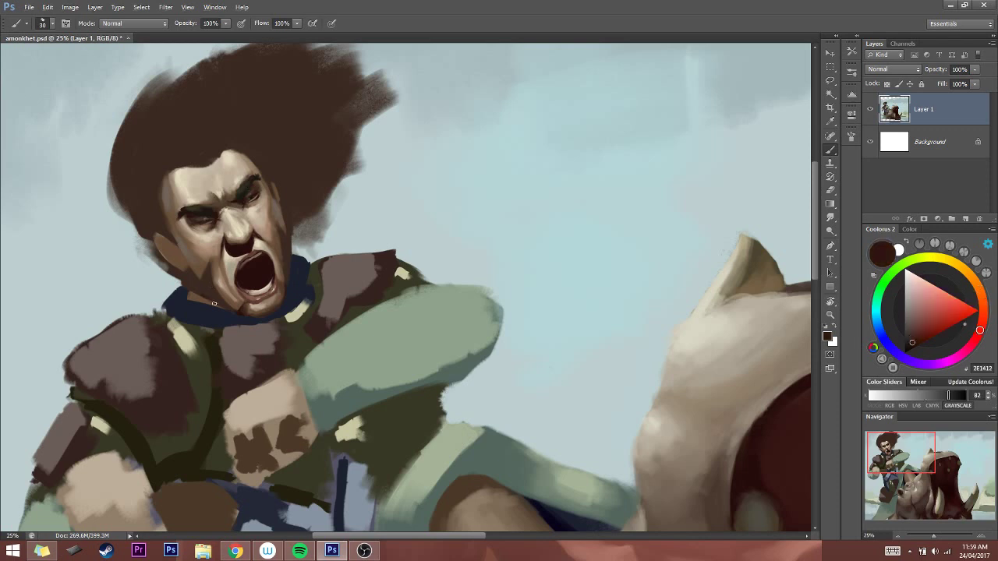
left_click_drag(214, 303, 230, 309)
key("bracketright")
key("bracketleft")
left_click(212, 280, "alt")
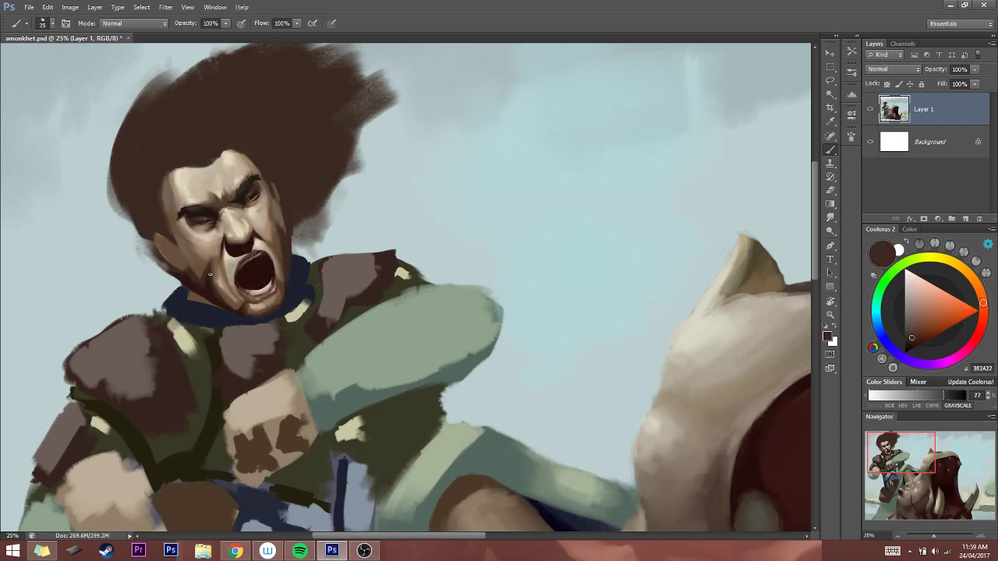
Shade the beard area on the left-hand jaw with browns sampled from the chin and jaw, at brush sizes 25 to 40
left_click(224, 303, "alt")
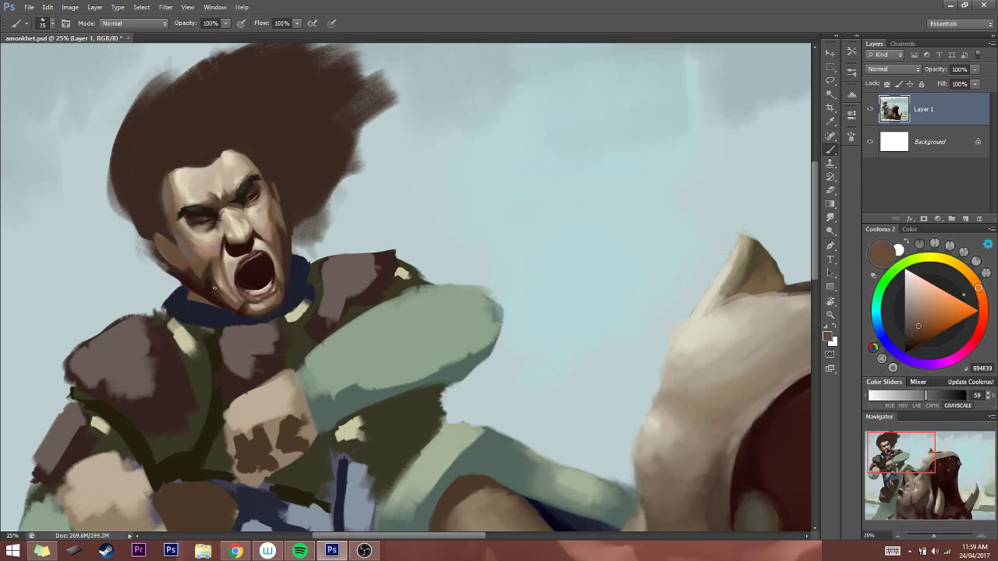
left_click(209, 269, "alt")
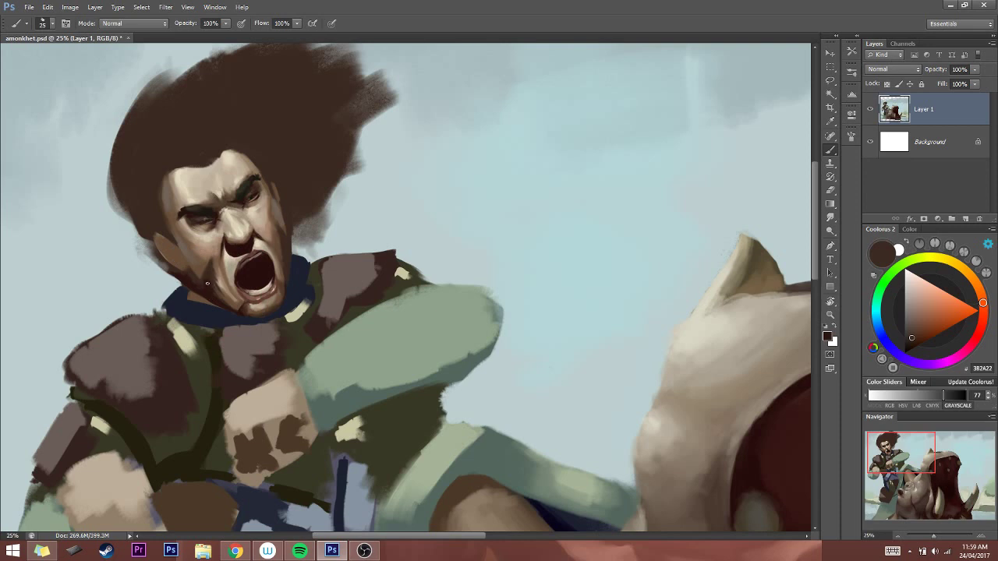
left_click(207, 283, "alt")
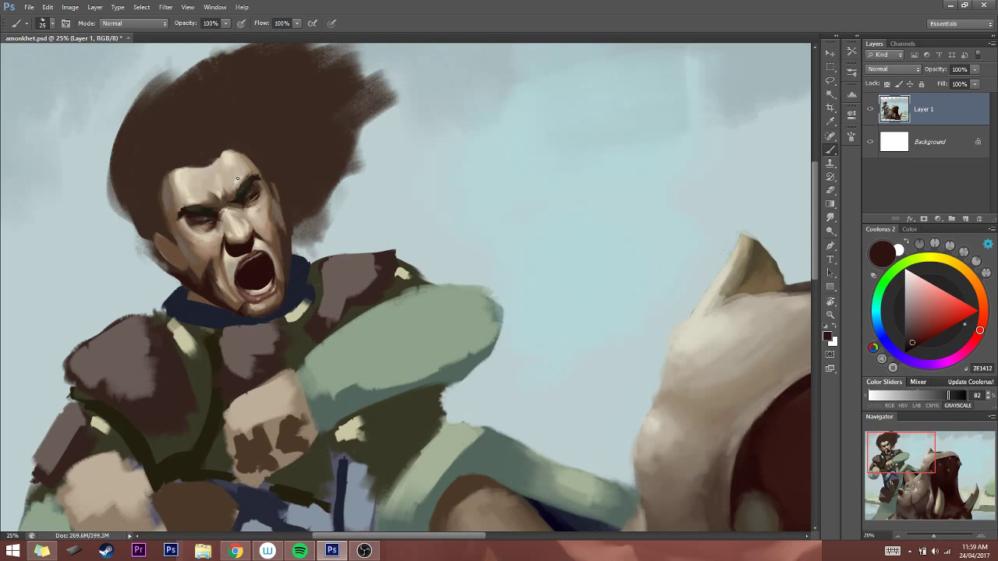
left_click(191, 272, "alt")
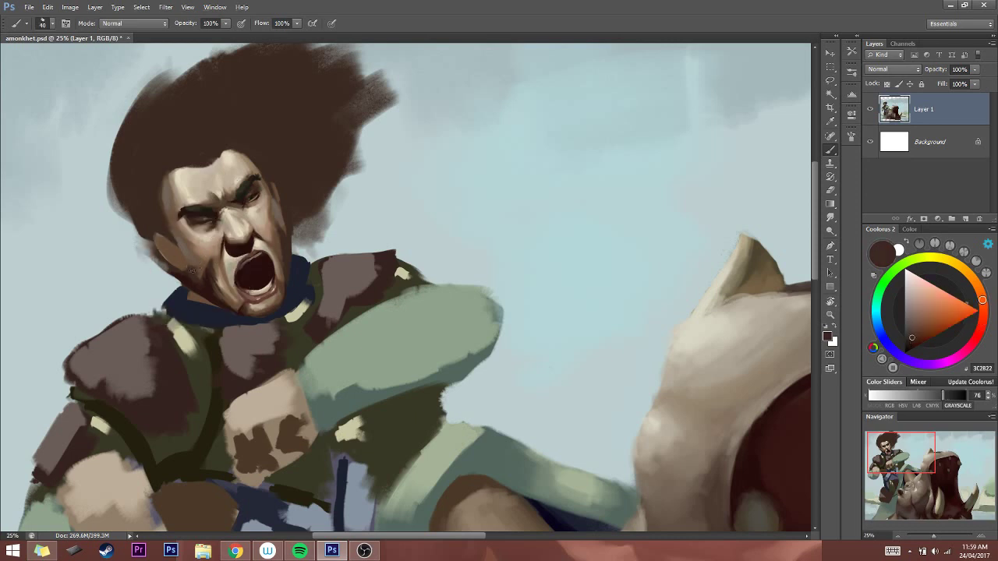
left_click(191, 272, "alt")
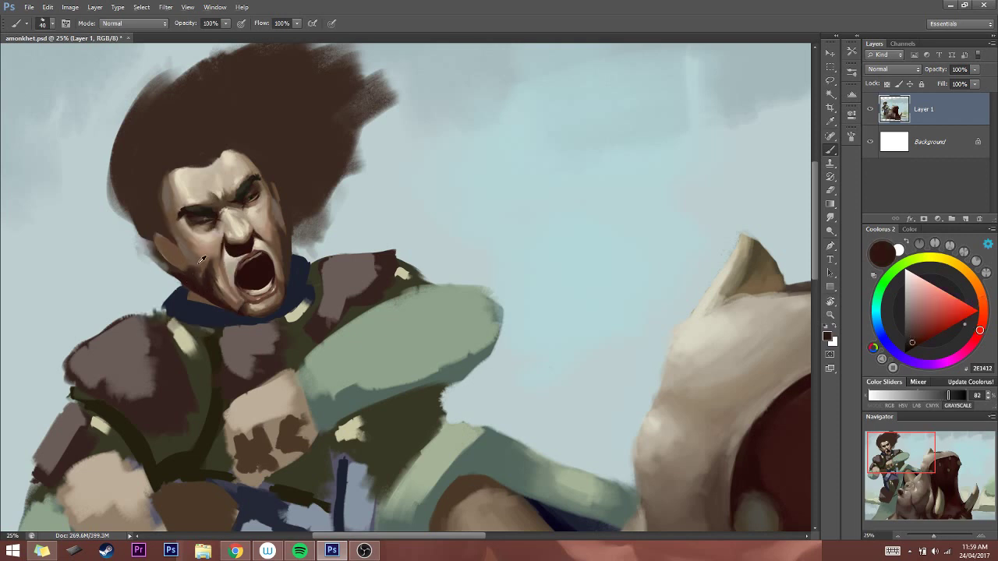
Soften the edge between the left-hand cheek and the beard shadow using brown 685441 and dark 2E1412, reducing the brush from size 40
left_click(198, 267, "alt")
key("bracketleft")
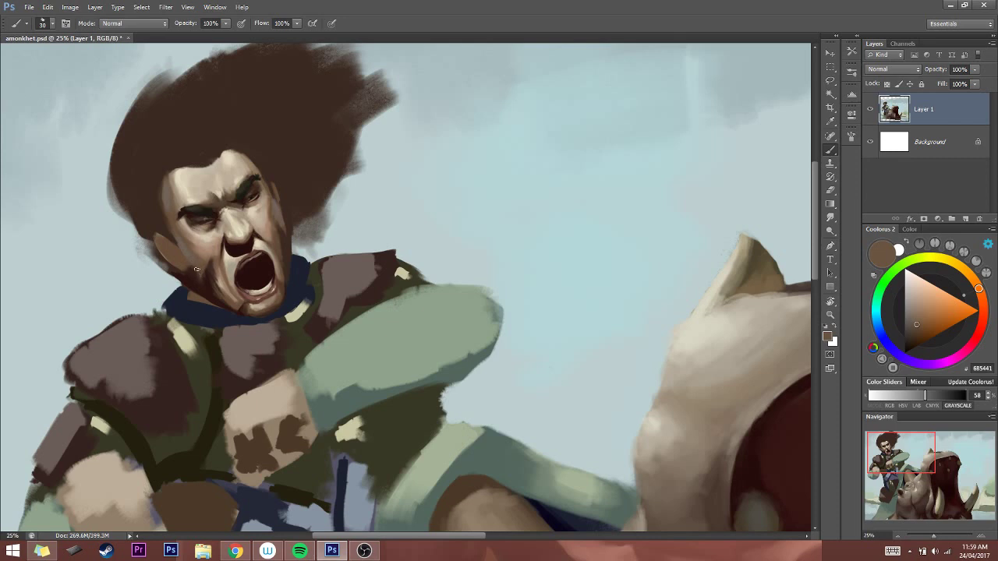
key("bracketright")
left_click(188, 274, "alt")
key("bracketleft")
key("bracketleft")
key("bracketleft")
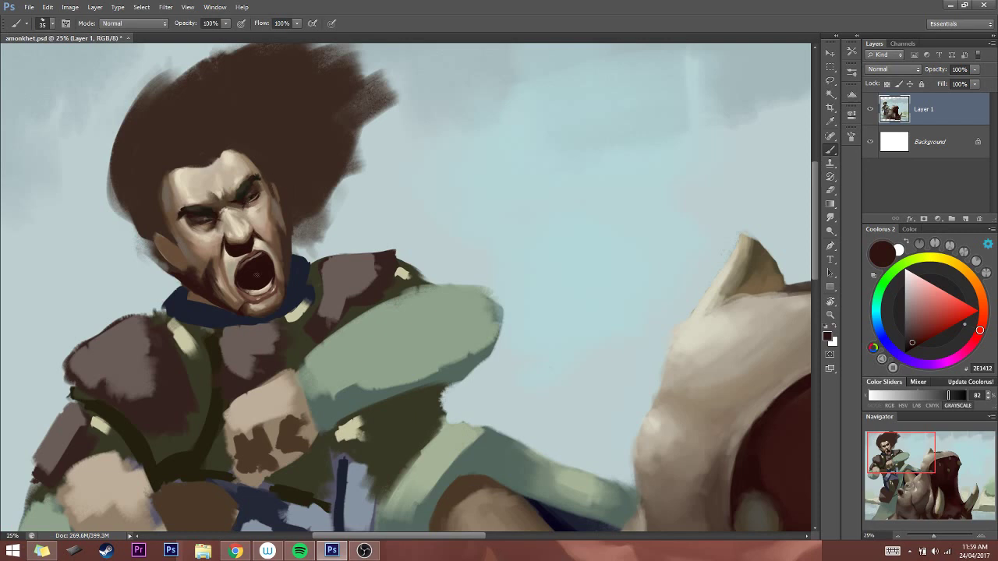
Mix the dark neutral brown 322826 at brush size 45 and deepen the left-hand jaw with sampled 2E1412 at size 35
key("bracketright")
left_click(219, 210, "alt")
left_click_drag(911, 337, 907, 338)
left_click_drag(982, 329, 983, 321)
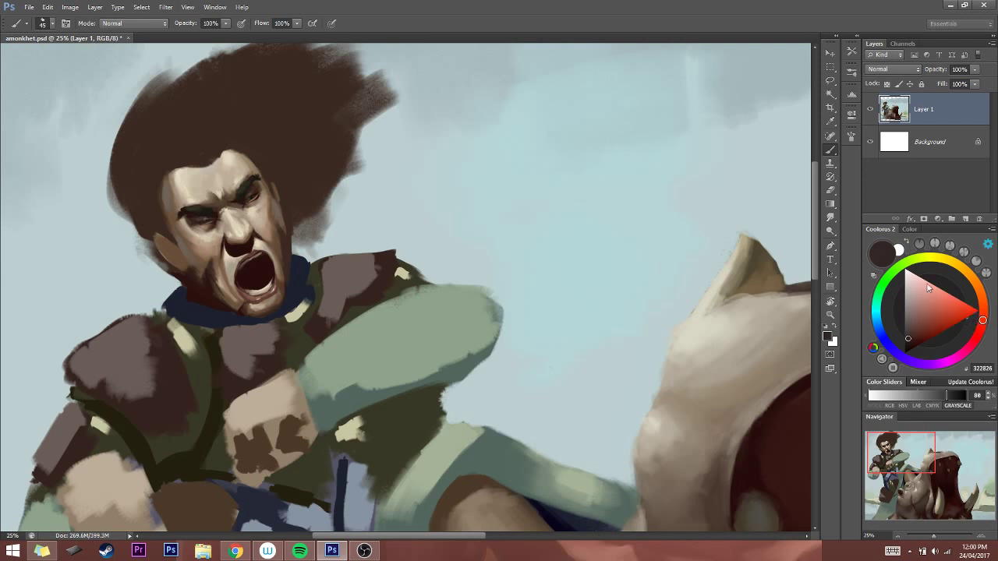
key("bracketleft")
left_click(212, 293, "alt")
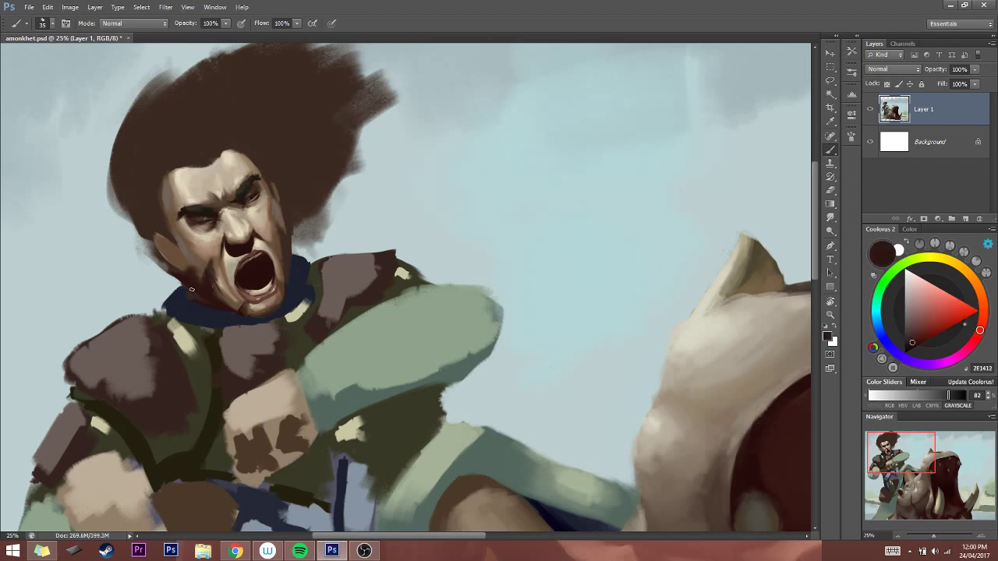
Shade the warrior's left-hand ear and the area around it with tones sampled from the brow and ear
key("bracketright")
key("bracketright")
left_click(233, 194, "alt")
left_click(165, 248, "alt")
key("bracketleft")
Darken the hair on the left-hand side of the face with deep red-brown 2E1412 at brush sizes 90 to 100
key("bracketright")
key("bracketright")
key("bracketright")
key("bracketright")
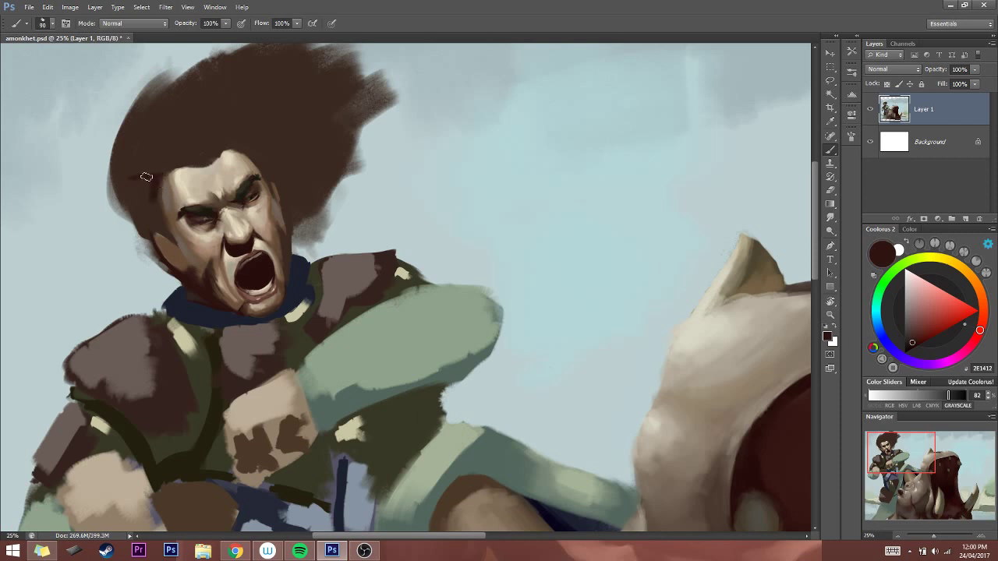
key("bracketright")
key("bracketright")
key("bracketright")
mouse_move(116, 175)
left_mouse_down()
mouse_move(140, 211)
mouse_move(144, 191)
mouse_move(123, 183)
mouse_move(144, 204)
mouse_move(137, 180)
mouse_move(153, 207)
mouse_move(153, 184)
mouse_move(162, 236)
mouse_move(118, 179)
mouse_move(160, 228)
left_mouse_up()
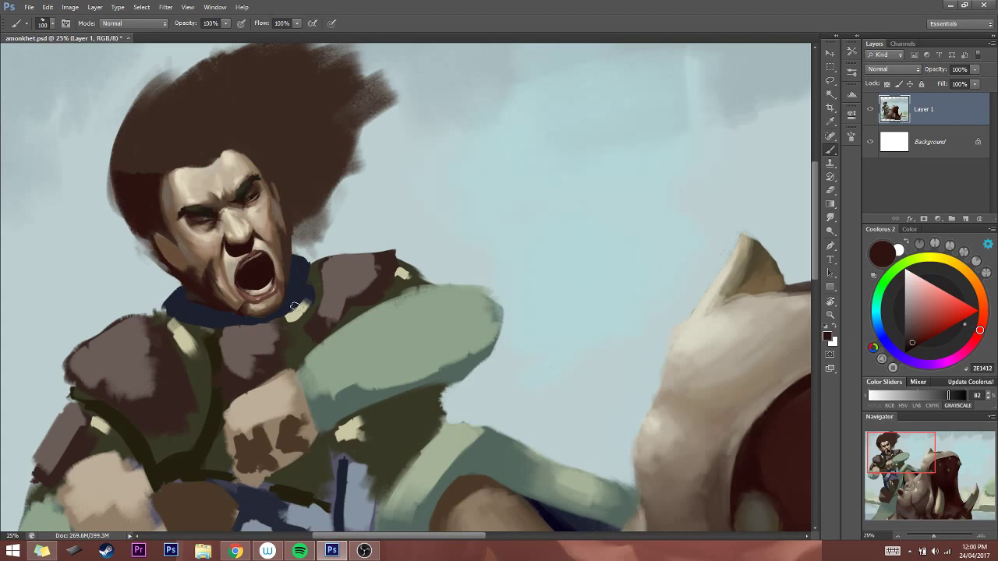
Block in broad, windswept 2E1412 locks in the hair to the right of the face at brush size 150
key("bracketright")
key("bracketright")
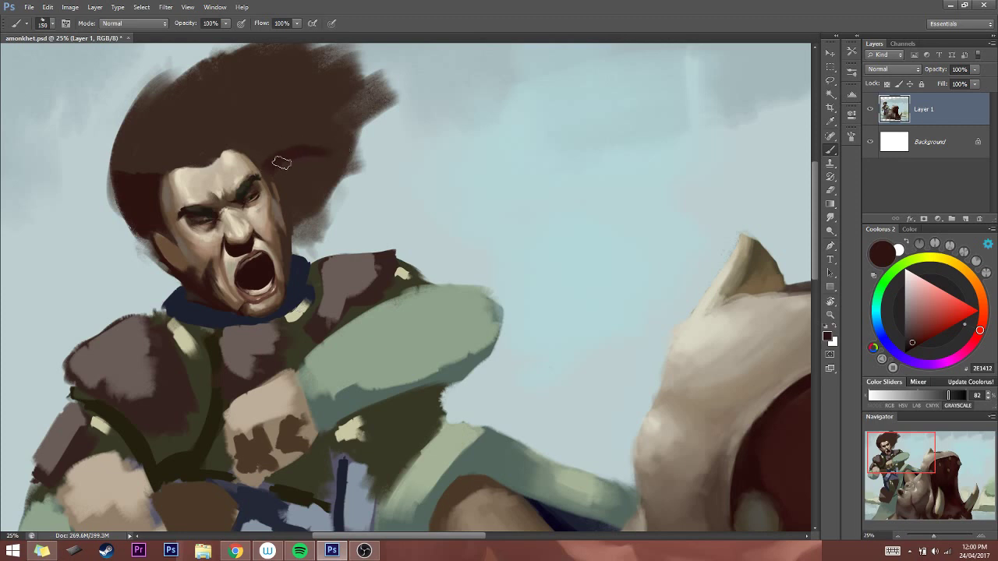
mouse_move(282, 163)
left_mouse_down()
mouse_move(311, 106)
mouse_move(291, 119)
mouse_move(363, 88)
mouse_move(313, 129)
mouse_move(358, 102)
left_mouse_up()
key("bracketleft")
key("bracketleft")
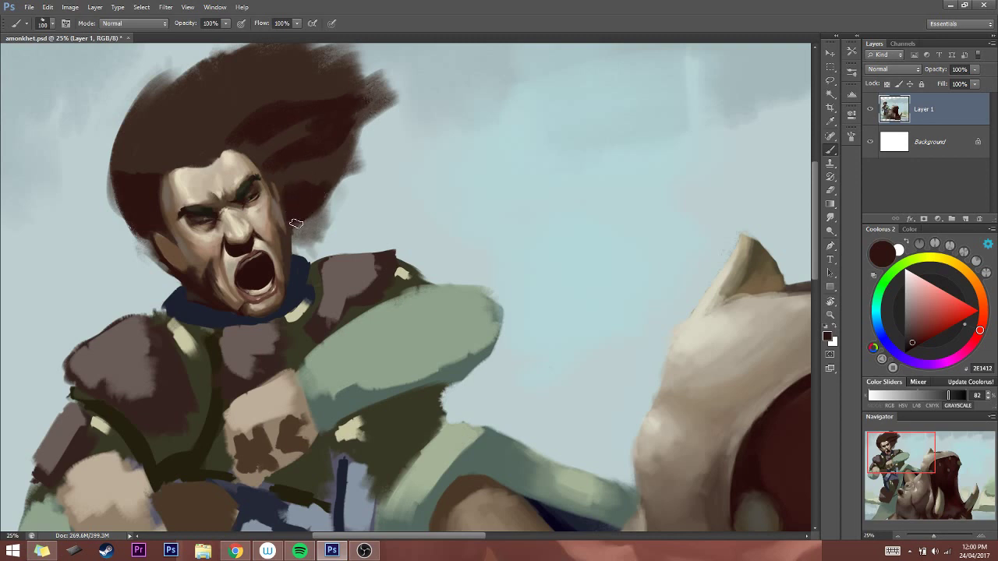
Add finer dark strands and shadows to the right-hand hair, reducing the brush from size 100 to 35
key("bracketleft")
key("bracketleft")
key("bracketleft")
key("bracketleft")
key("bracketleft")
key("bracketleft")
key("bracketleft")
key("bracketleft")
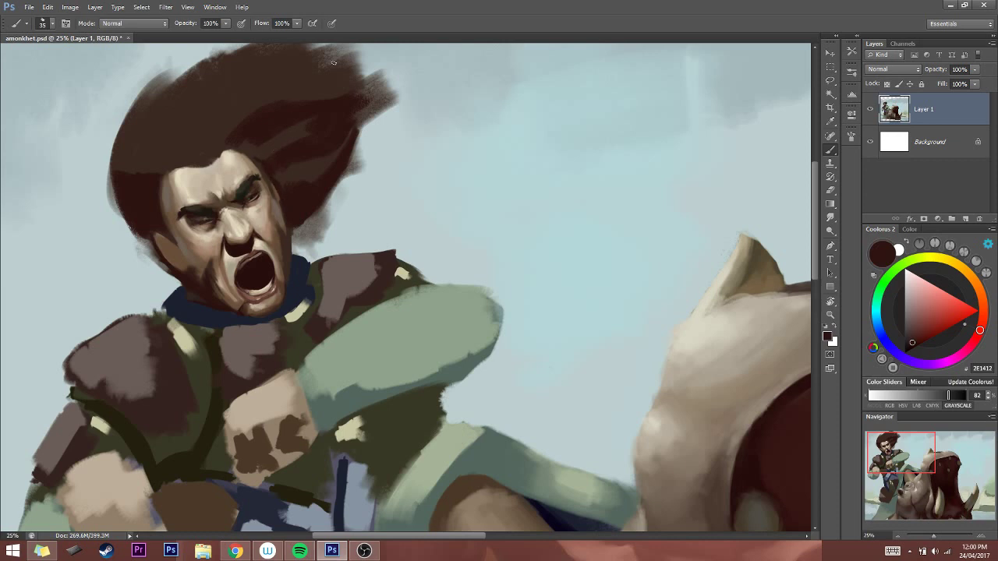
Check the whole composition and save amonkhet.psd
left_click(898, 536)
left_click(898, 536)
left_click(898, 537)
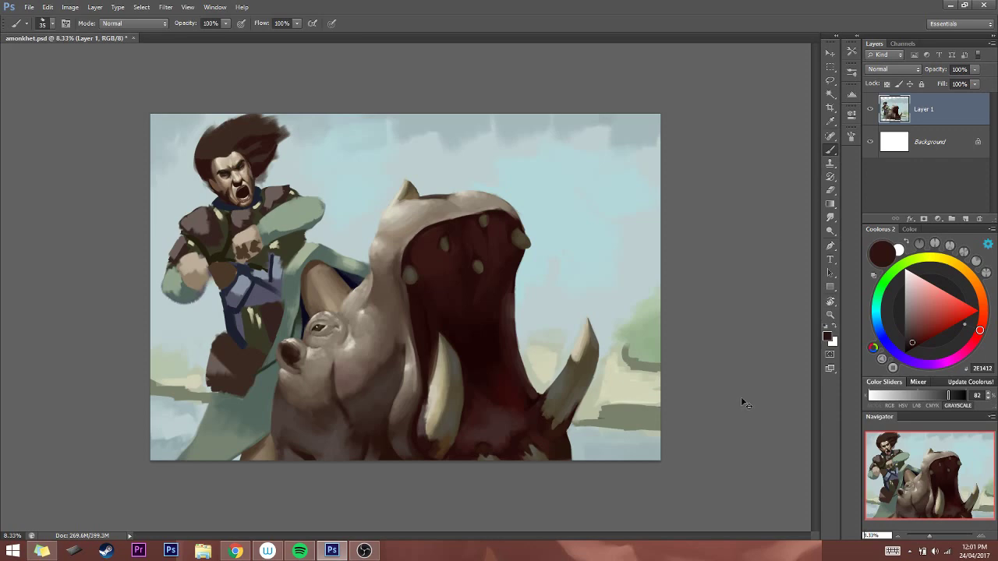
key("ctrl+s")
left_click(984, 536)
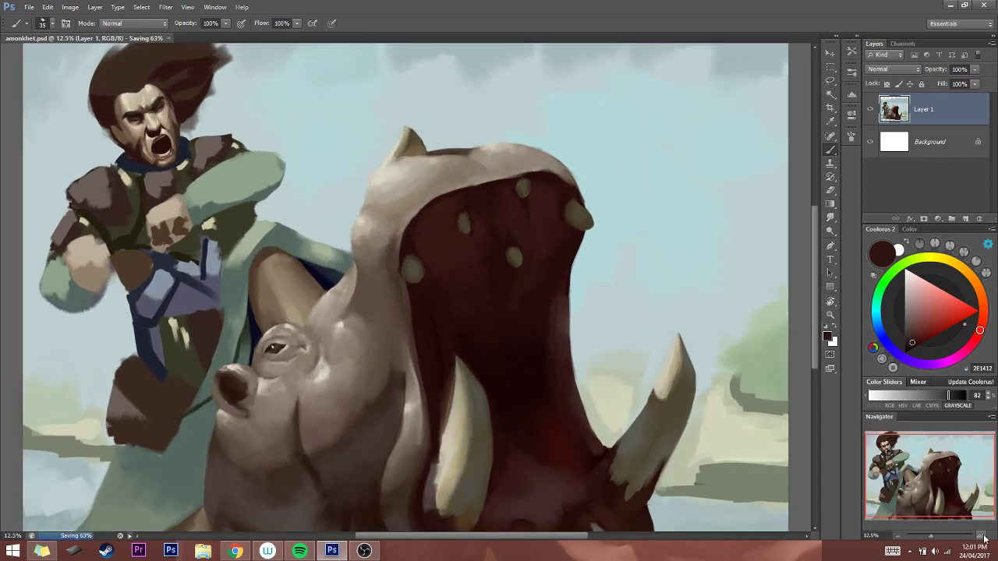
left_click(984, 536)
left_click_drag(899, 463, 886, 448)
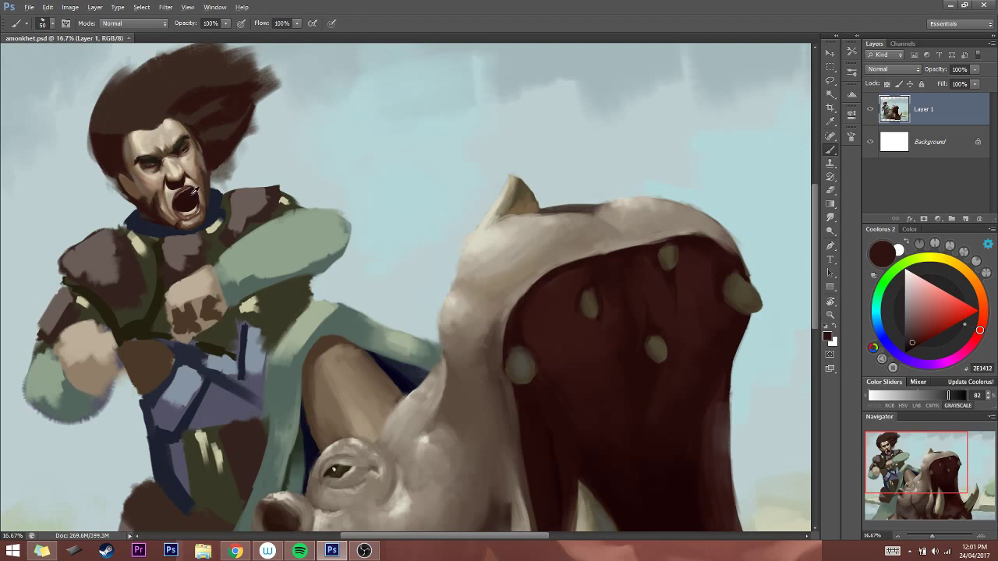
Paint a tongue form inside the open mouth with reddish brown 5F392F sampled near the lower lip, at brush size 70
left_click(187, 214, "alt")
key("bracketright")
key("bracketright")
left_click_drag(192, 198, 187, 199)
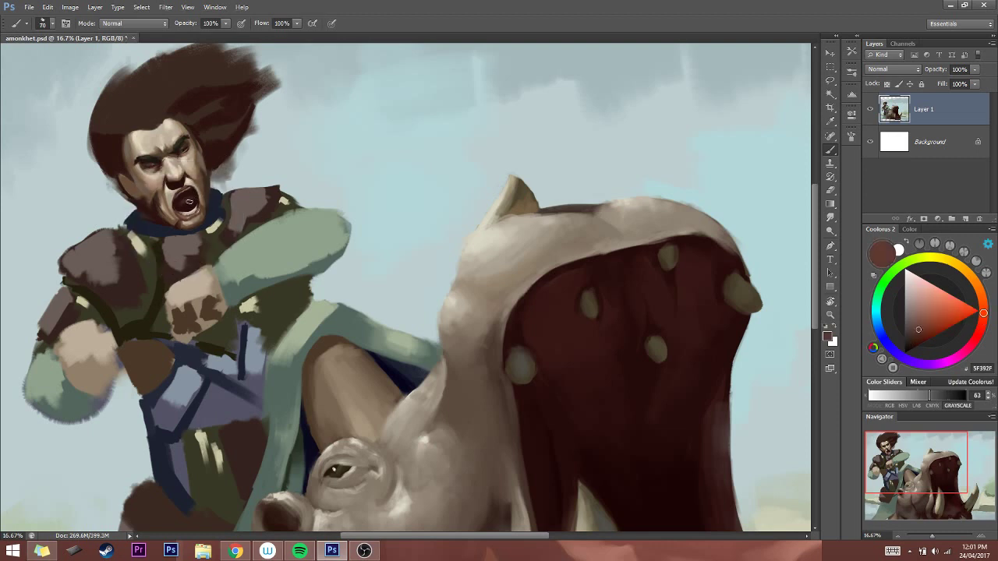
left_click(182, 204, "alt")
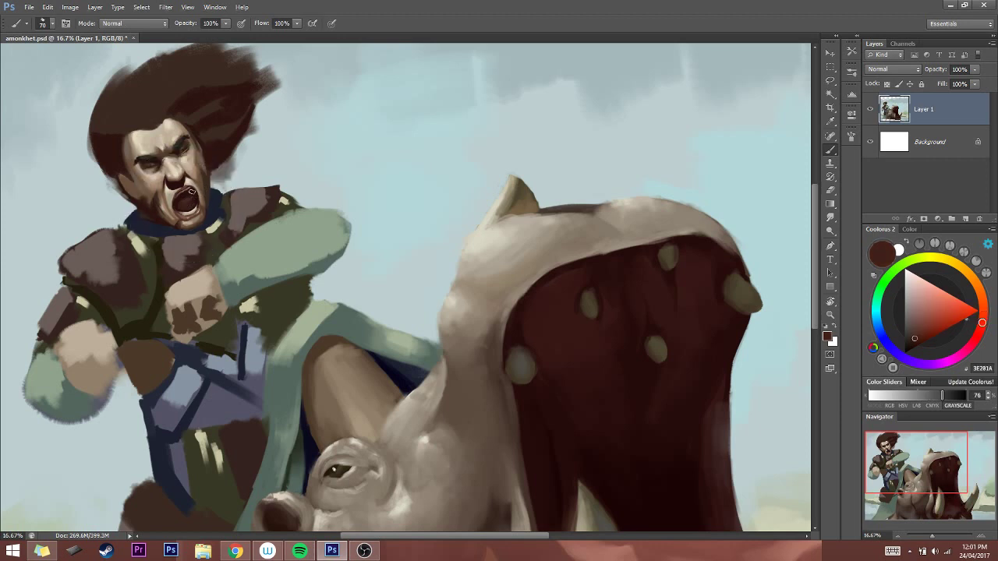
Blend the mouth interior around the tongue with dark reds sampled inside the mouth, at brush sizes 50 to 70
left_click(193, 192, "alt")
key("bracketleft")
key("bracketleft")
key("bracketright")
key("bracketright")
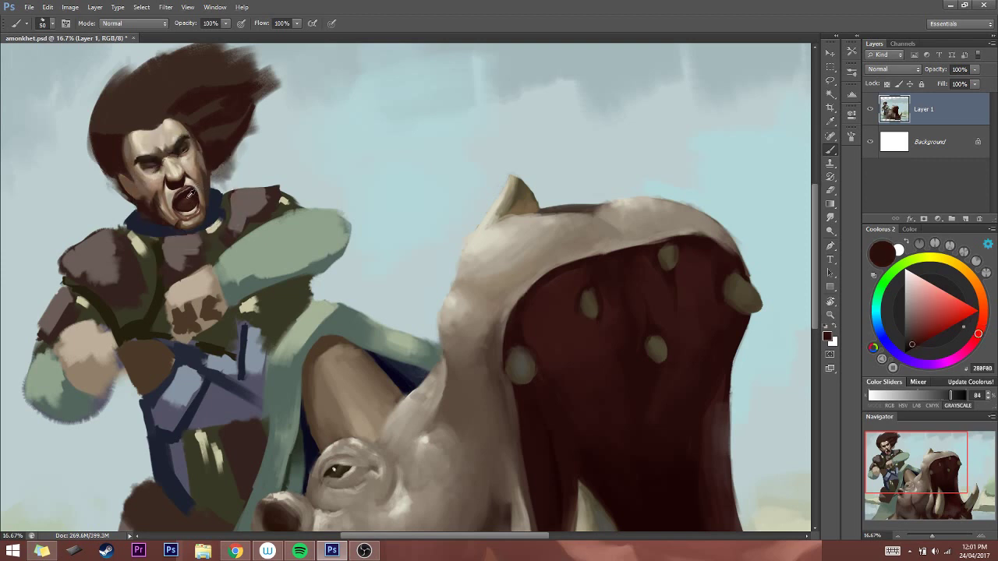
left_click(180, 198, "alt")
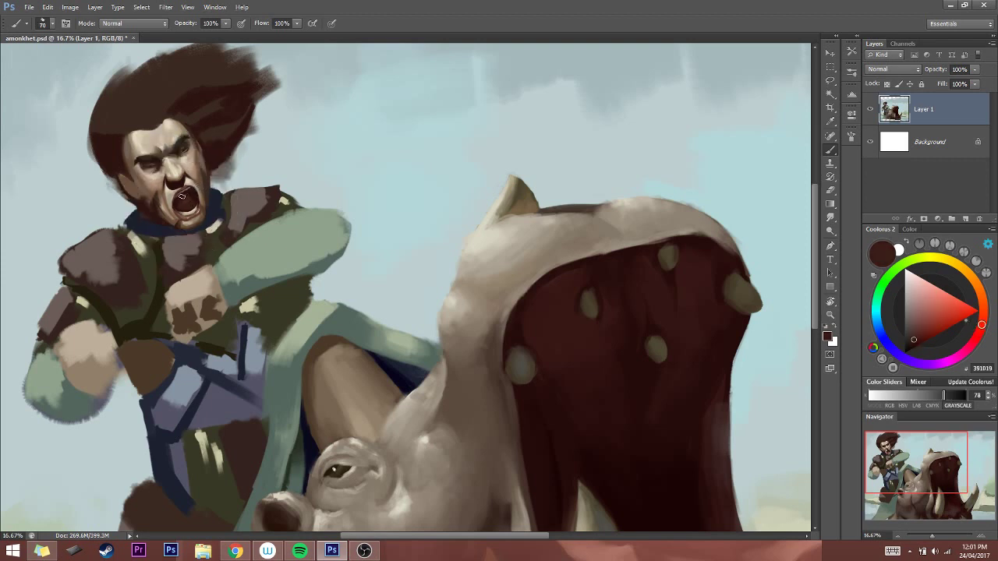
left_click(183, 203, "alt")
left_click(193, 198, "alt")
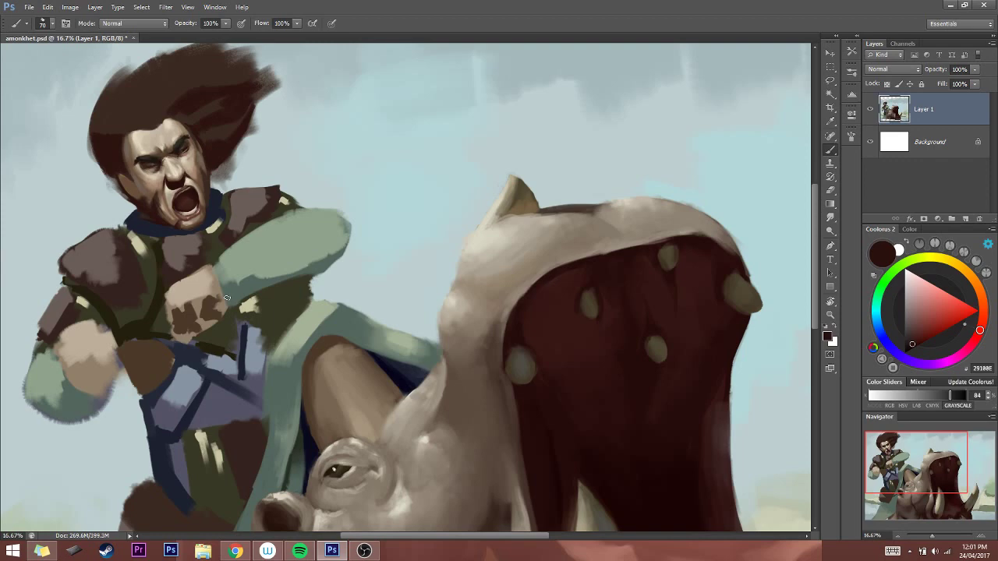
Dab a small light accent into the warrior's left-hand eye with sampled forehead beige, and soften it with brown 504137 at fine brush sizes
left_click(980, 536)
left_click_drag(943, 473, 887, 446)
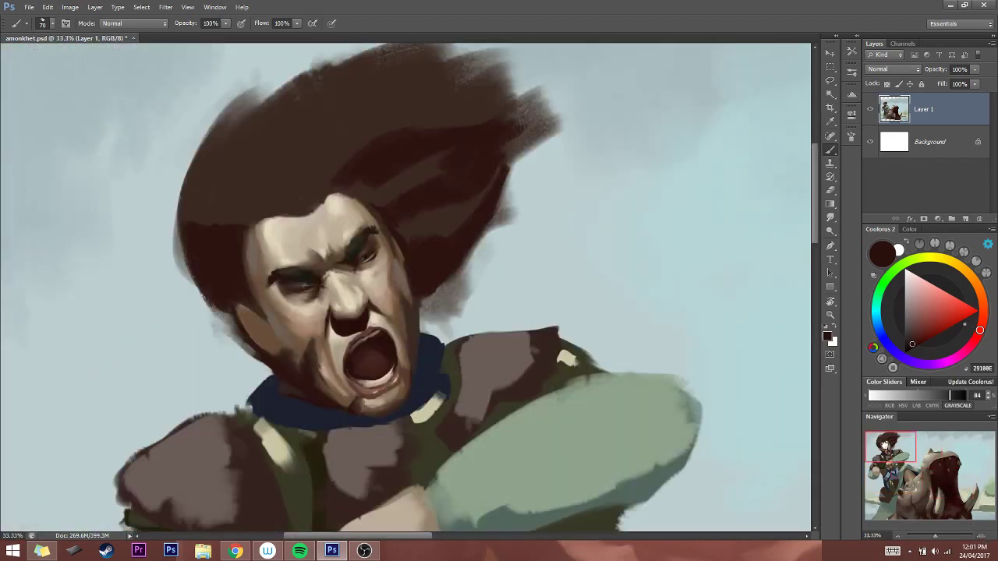
key("bracketleft")
key("bracketleft")
key("bracketleft")
left_click(304, 233, "alt")
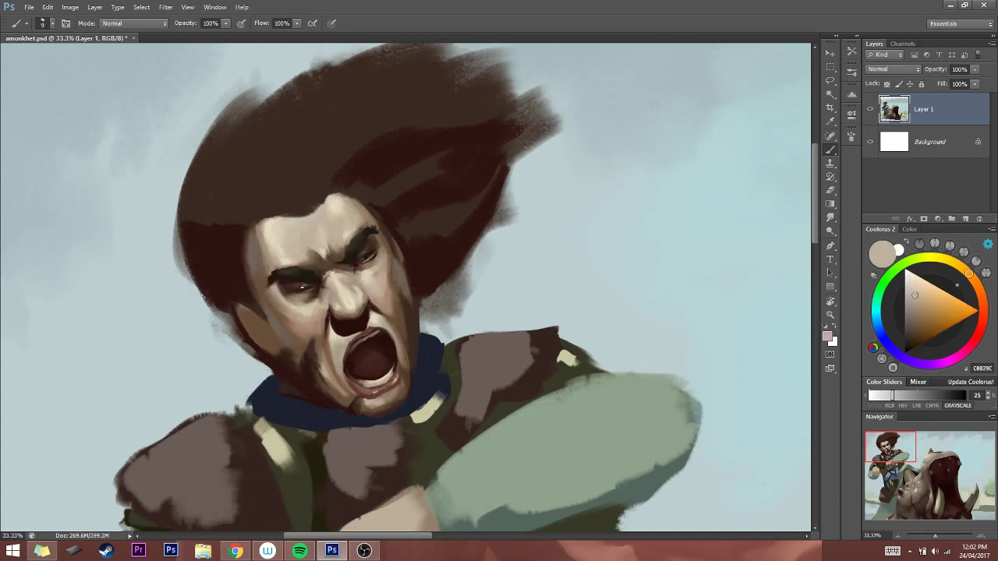
left_click(303, 282, "alt")
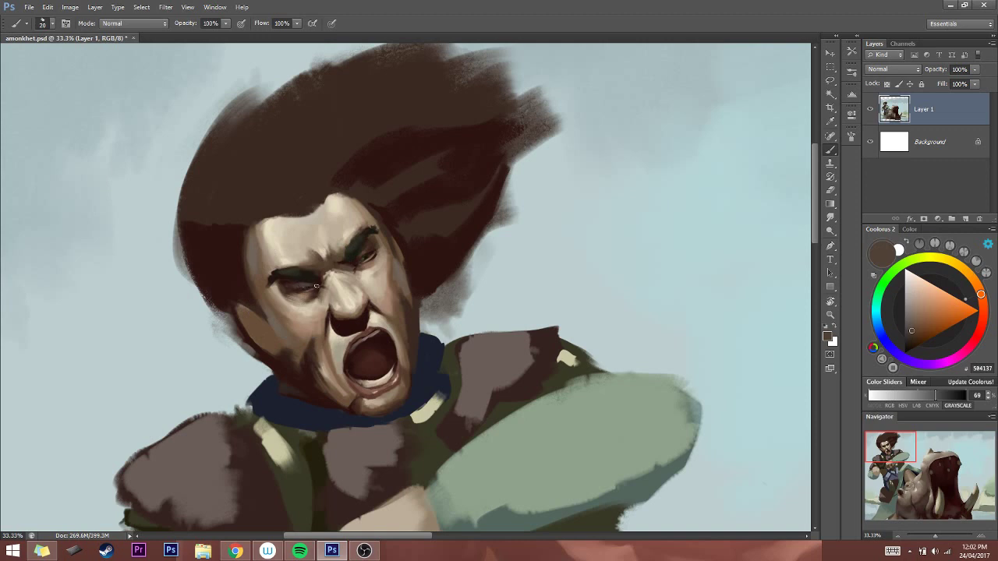
Deepen the darks around the eyes and brows with near-black 101914 and dark red-brown 2F1714 sampled at the left-hand eye
left_click(316, 285, "alt")
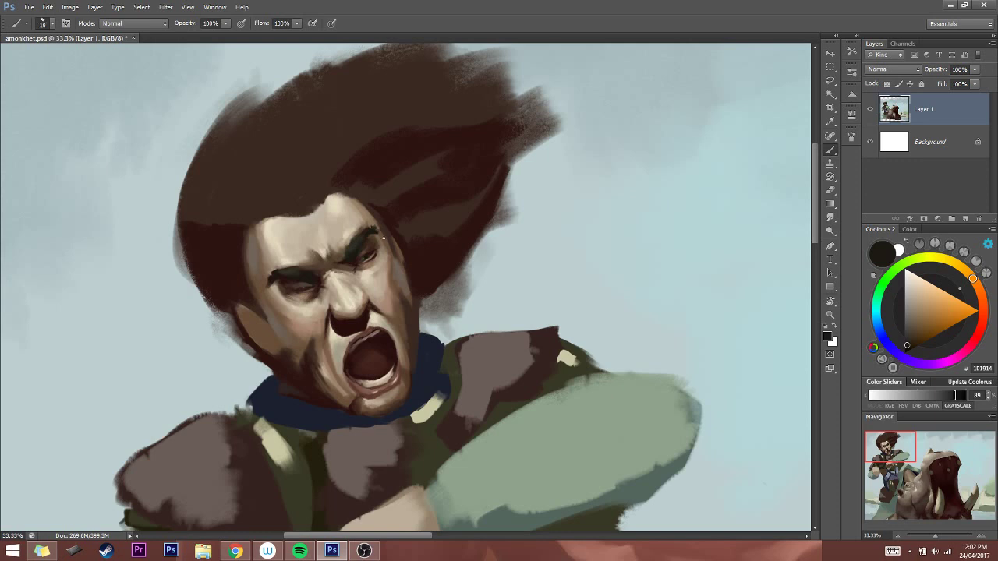
key("bracketleft")
key("bracketleft")
left_click(288, 286, "alt")
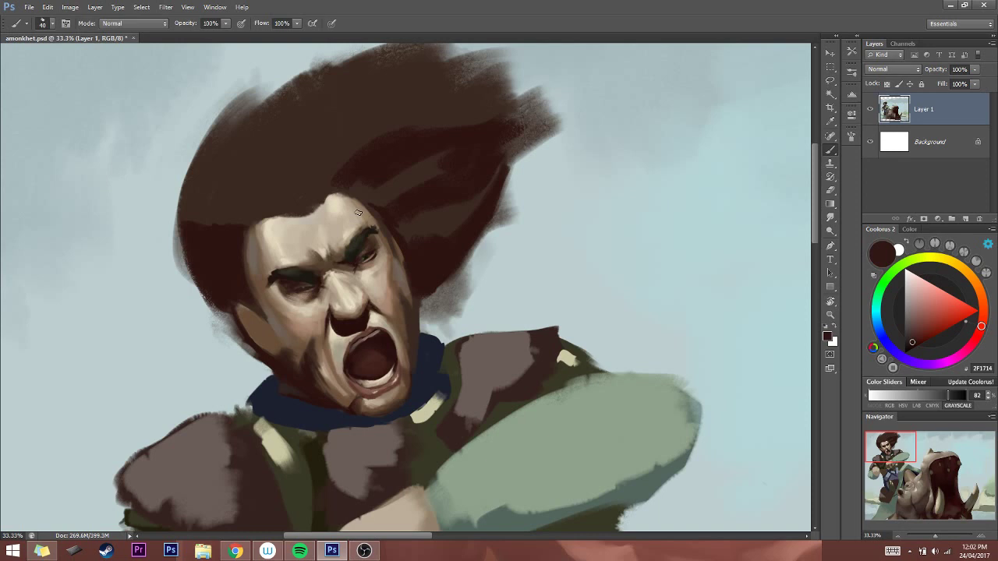
Refine the right-hand cheek and the fold beside the nose with sampled greyish skin tones, including 988871, at brush size 15
key("bracketleft")
key("bracketleft")
left_click(386, 325, "alt")
key("bracketleft")
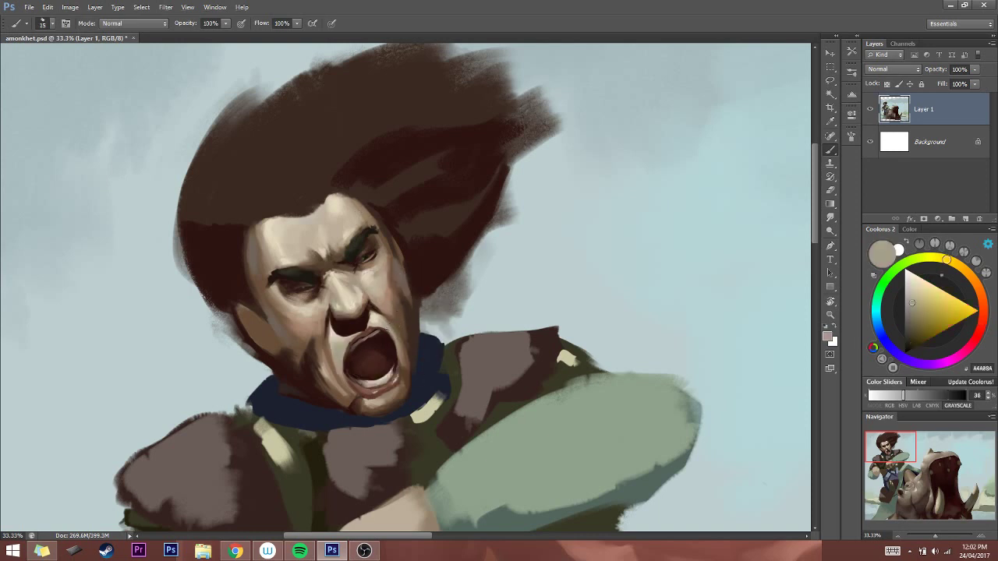
left_click(383, 326, "alt")
left_click(401, 347, "alt")
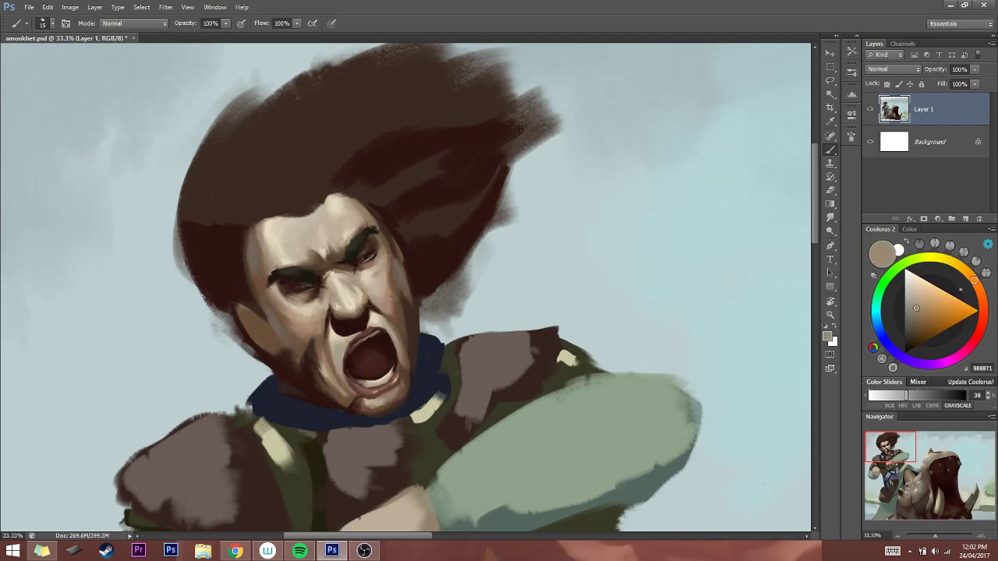
Touch up the skin between nose and upper lip and beside the mouth with sampled beige tones, enlarging the brush from size 10 to 45
key("bracketright")
key("bracketleft")
left_click(349, 341, "alt")
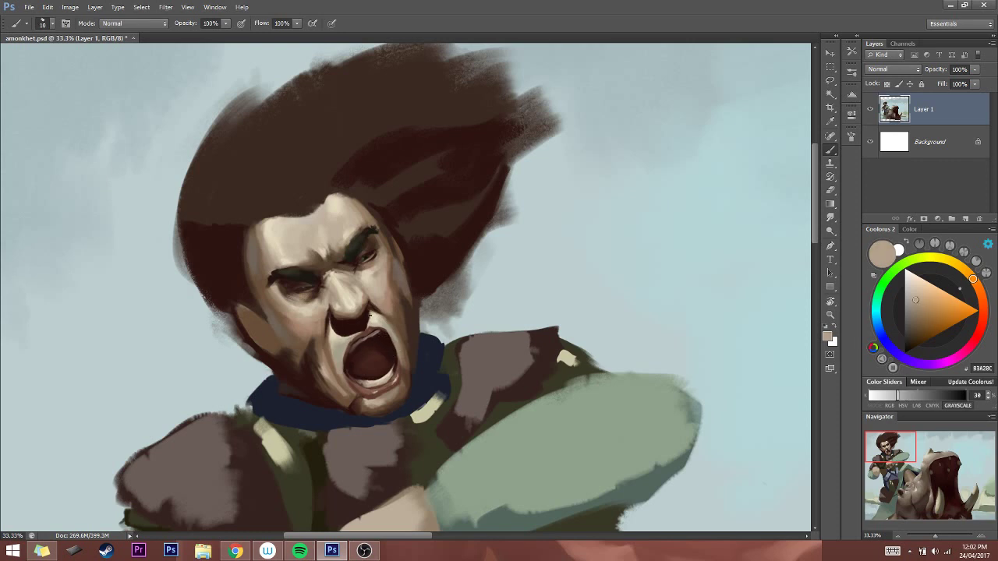
left_click(375, 320, "alt")
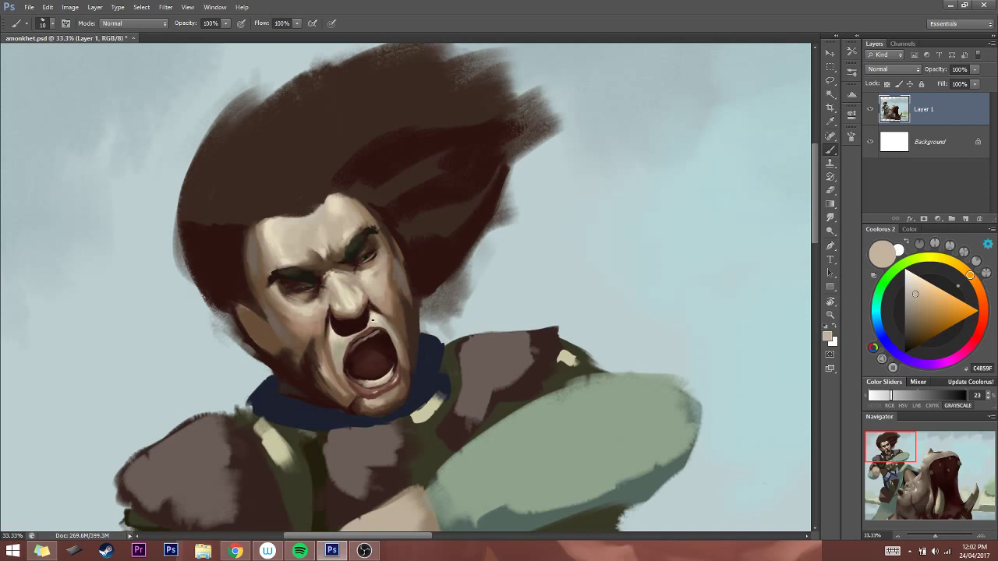
left_click(343, 341, "alt")
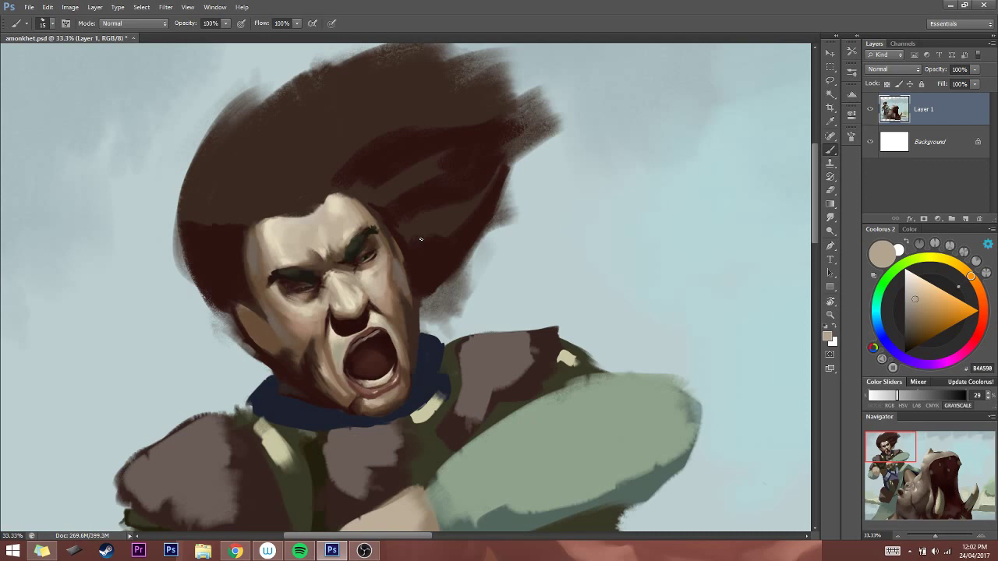
key("bracketright")
left_click(337, 367, "alt")
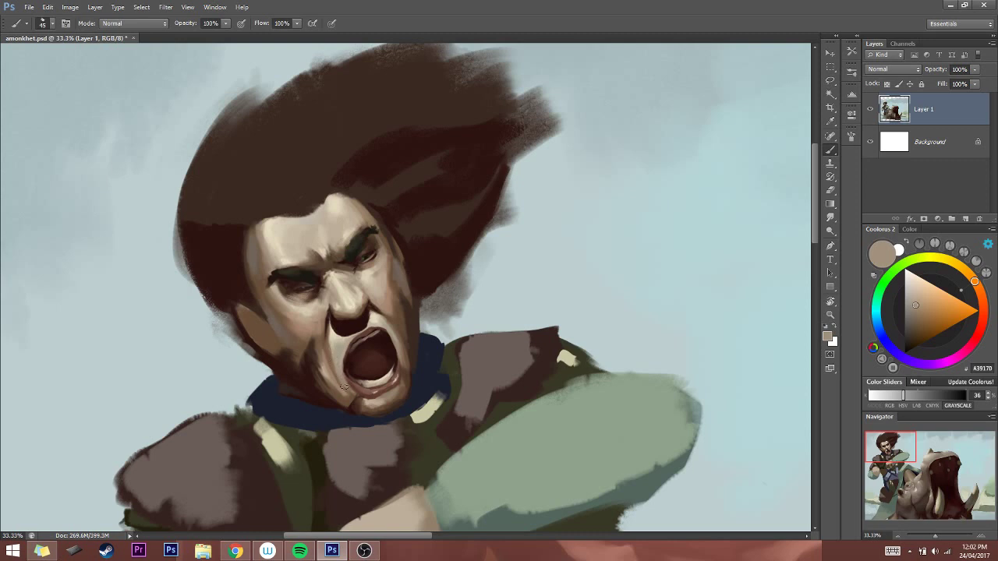
Model the skin beneath the left-hand eye with brown 987C67 and a lighter tone sampled just below it, at brush size 25
key("bracketleft")
key("bracketleft")
left_click(316, 282, "alt")
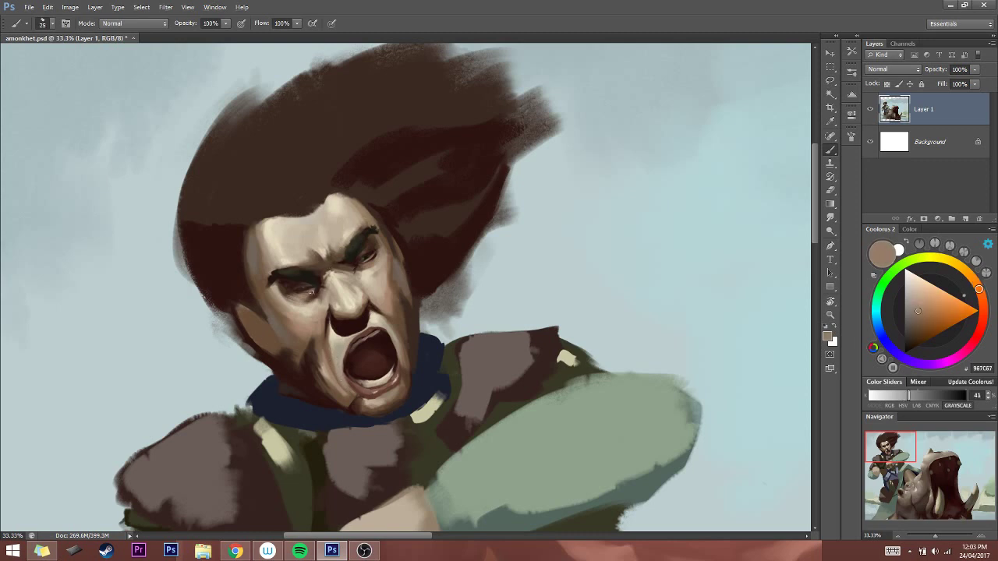
mouse_move(309, 293)
left_mouse_down()
mouse_move(324, 281)
mouse_move(316, 296)
mouse_move(304, 292)
left_mouse_up()
left_click(303, 298, "alt")
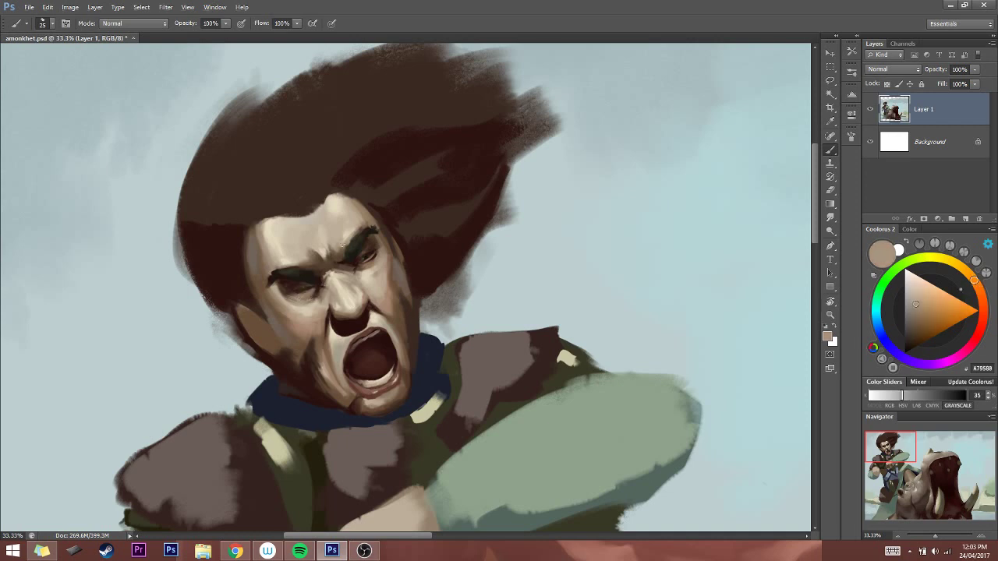
Refine the left-hand eye's lower lid with pale forehead beige and sampled brown at brush size 15, and pick dark 281412 from the hair
left_click(290, 256, "alt")
key("bracketleft")
key("bracketleft")
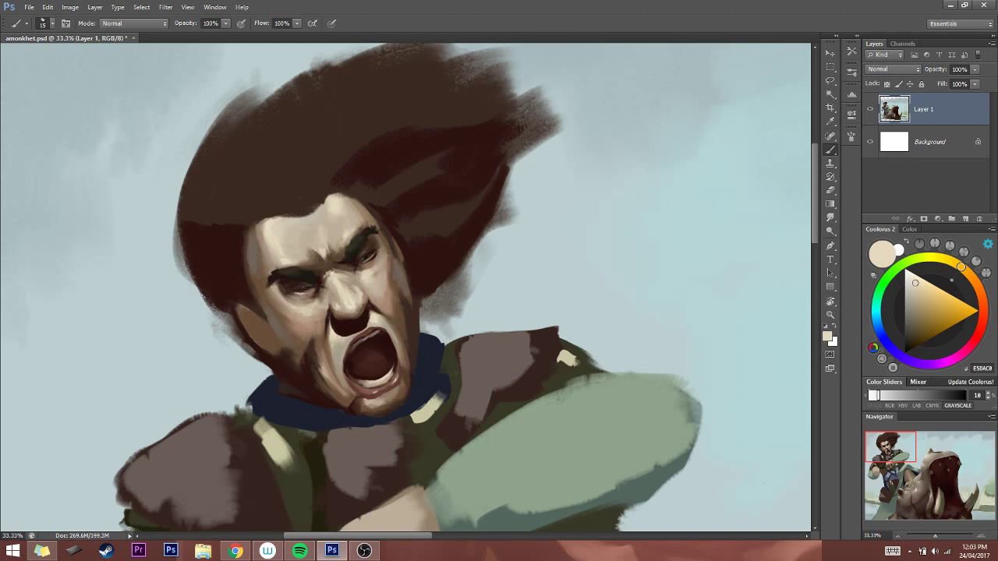
left_click(310, 293, "alt")
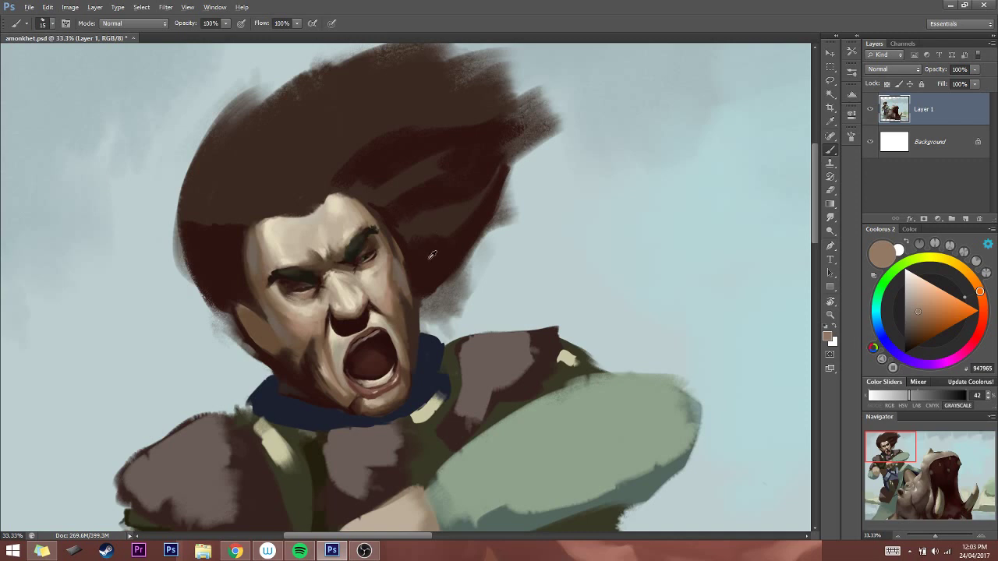
left_click(392, 191, "alt")
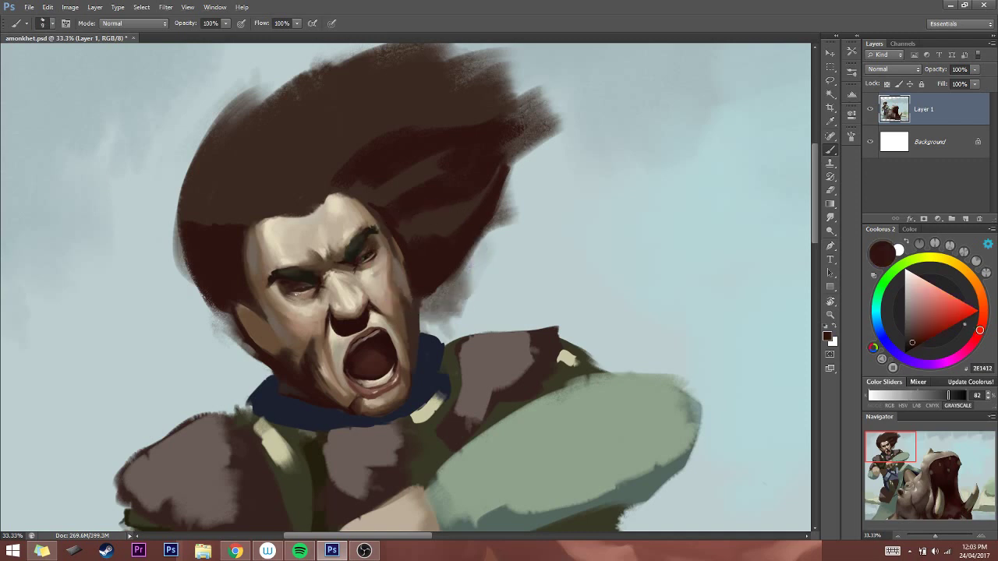
Refine the shading of the shouting man's eyes and brows with dark brown, skin and near-black tones sampled from the face
left_click_drag(293, 294, 307, 295)
key("bracketright")
left_click_drag(302, 296, 310, 290)
left_click(310, 290, "alt")
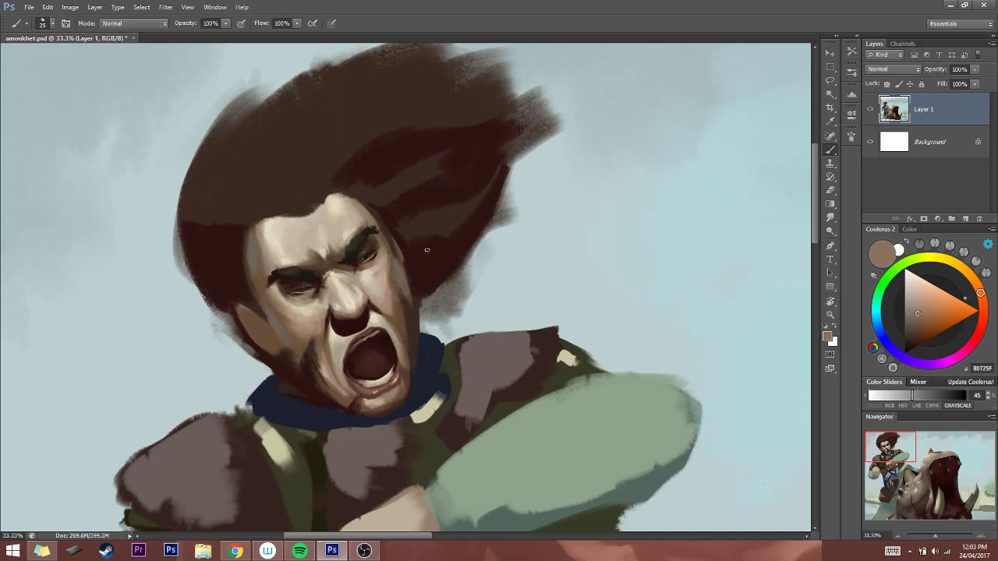
left_click(356, 243, "alt")
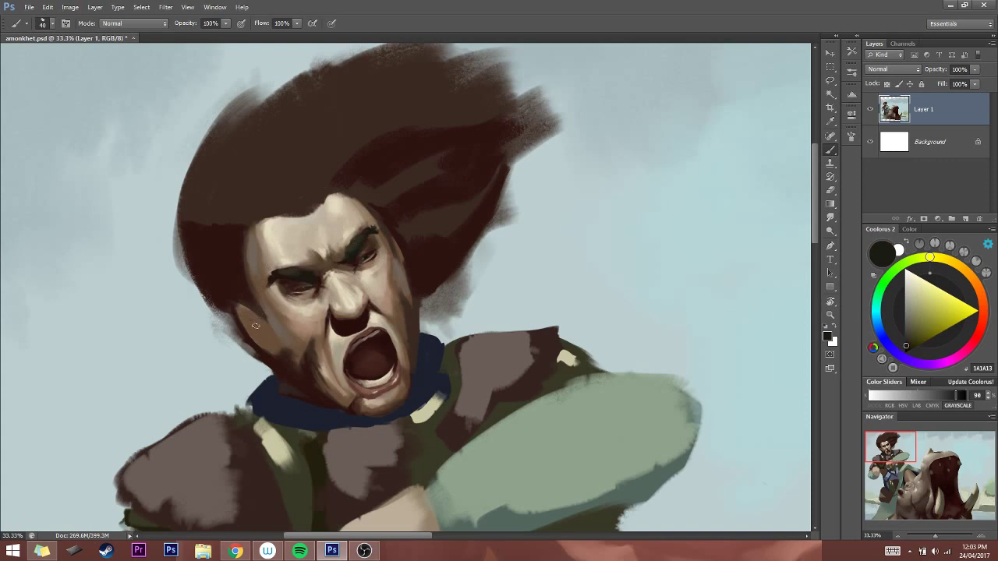
Paint the dark reddish-brown inner hollow of the man's ear with a small brush
key("bracketright")
left_click(249, 319, "alt")
left_click_drag(251, 323, 265, 340)
key("bracketleft")
key("bracketleft")
key("bracketleft")
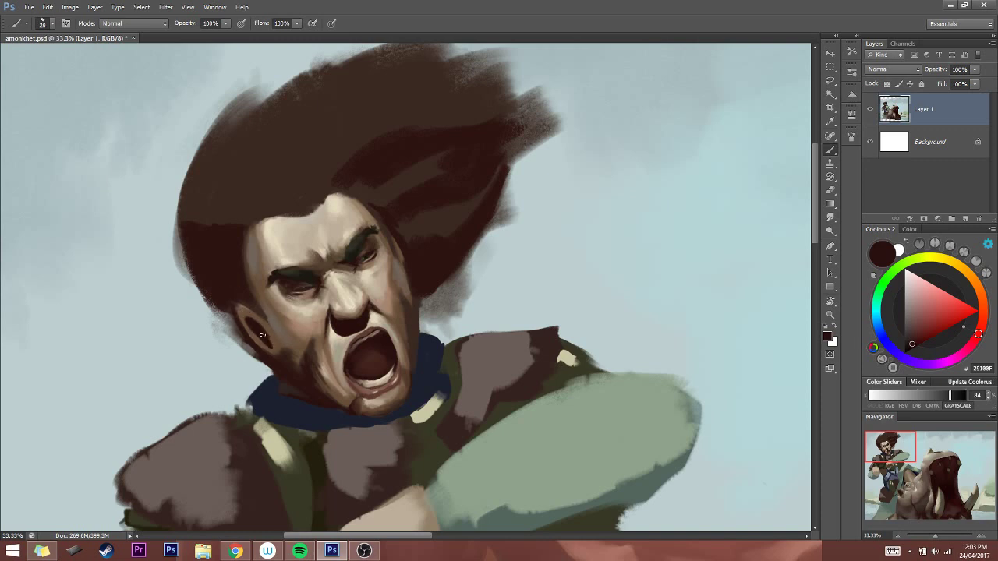
Blend the skin around the ear and adjoining cheek using muted browns sampled from the ear and face
key("bracketright")
key("bracketright")
left_click(251, 320, "alt")
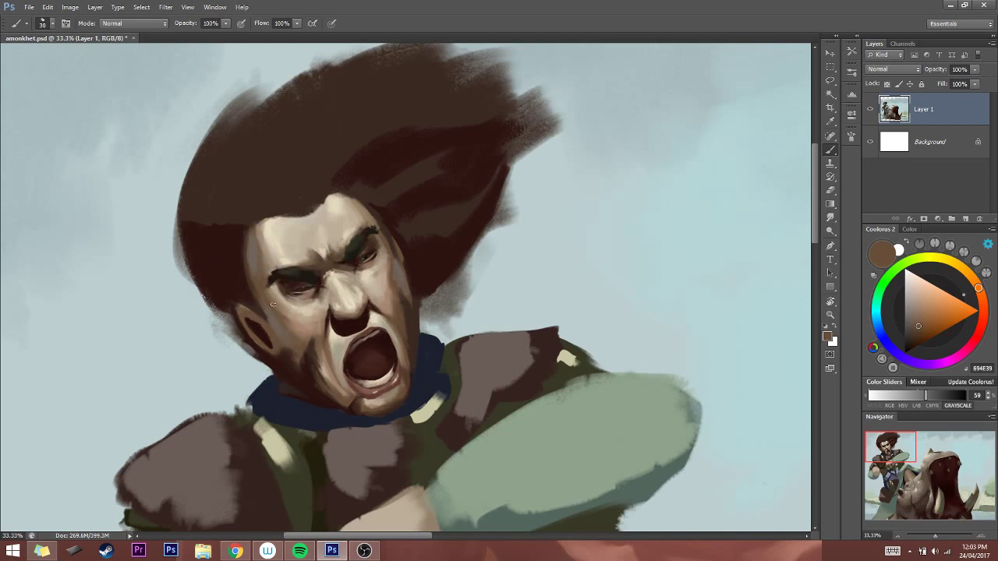
left_click(273, 321, "alt")
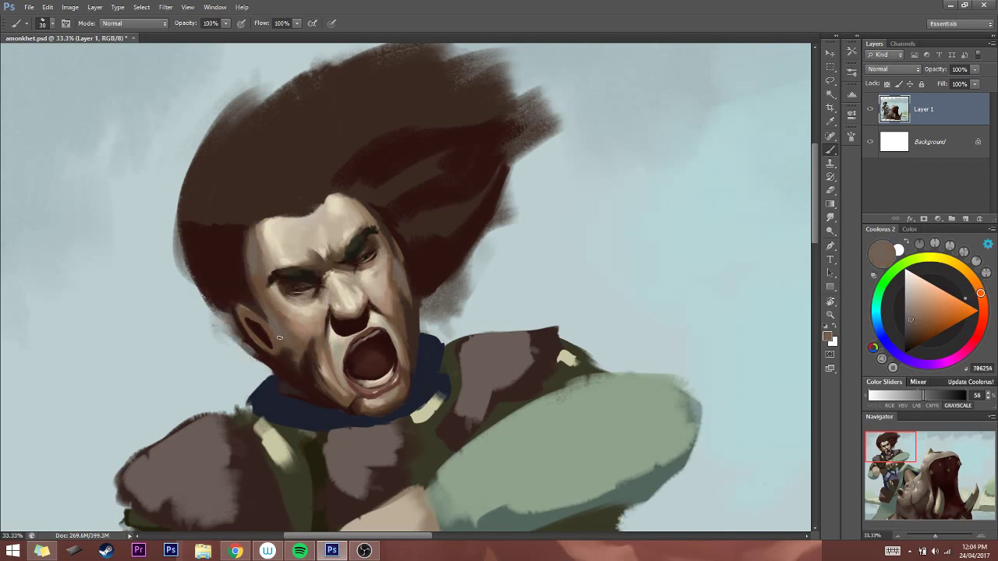
left_click(276, 335, "alt")
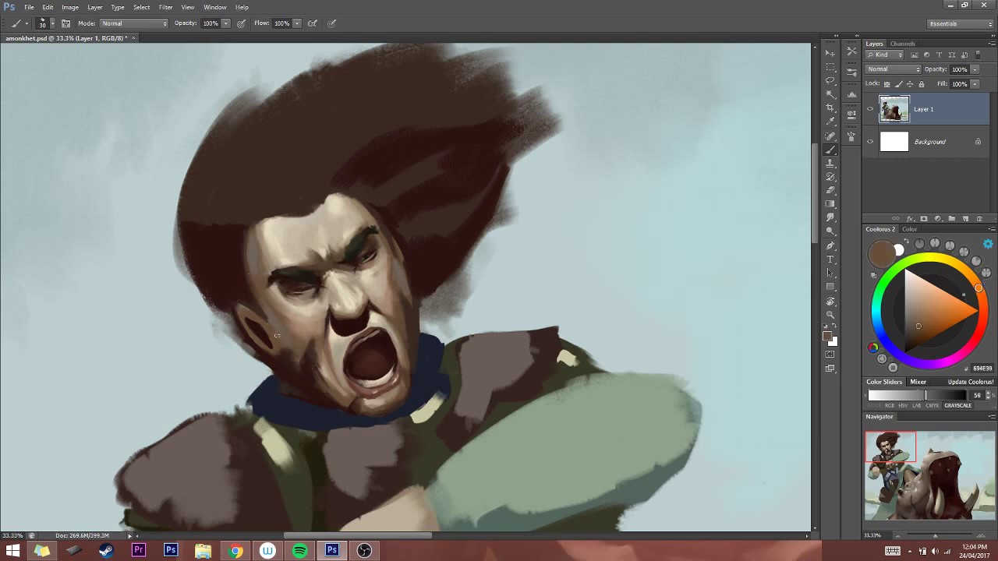
Reshape the ear's outer rim and lower edge with a finer brush in sampled dark brown and mid-brown skin tones
left_click(246, 307, "alt")
key("bracketleft")
key("bracketleft")
left_click(248, 329, "alt")
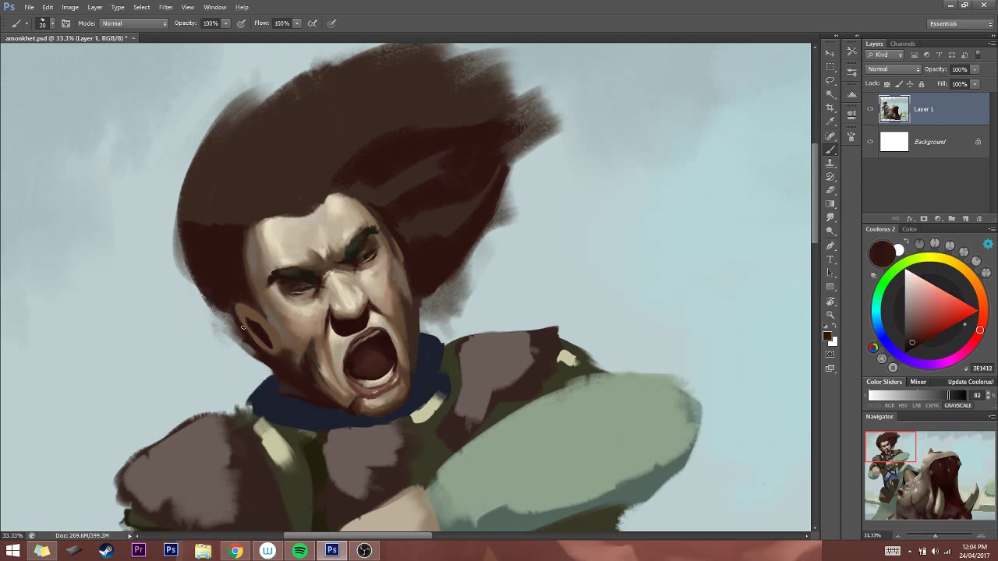
left_click_drag(244, 328, 273, 357)
key("bracketleft")
left_click(251, 316, "alt")
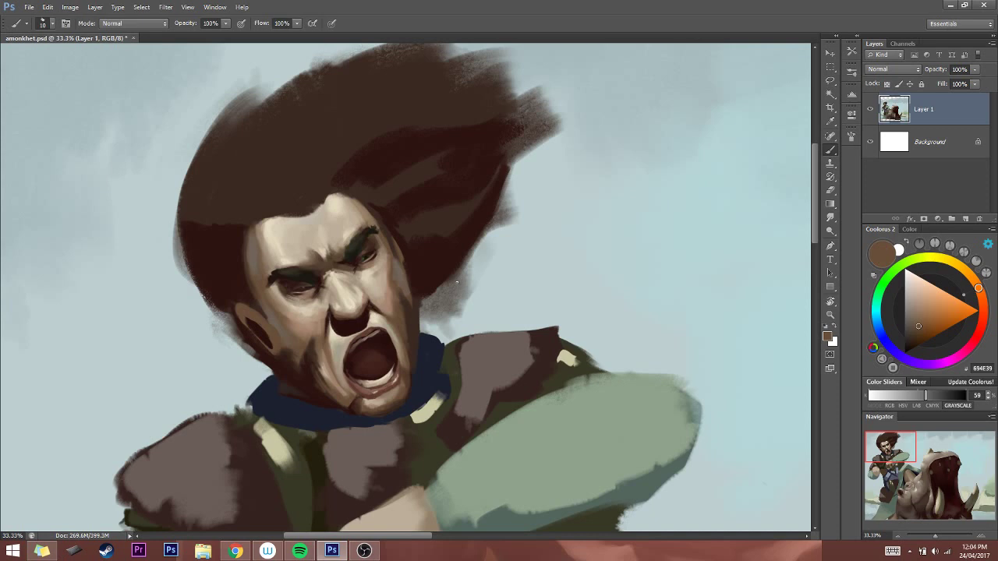
Extend the dark brown hair behind and below the ear to clean up its outer edge
left_click(269, 351, "alt")
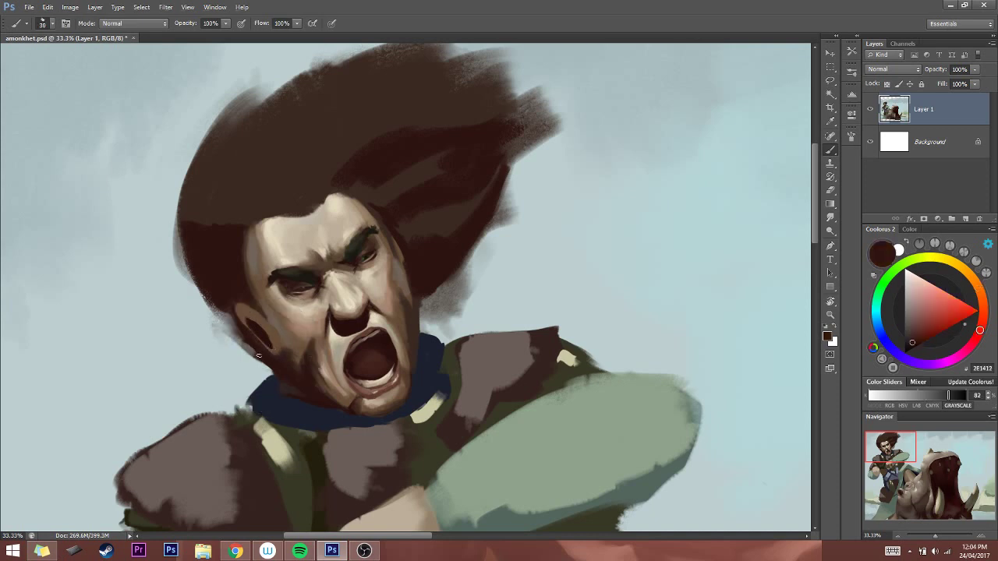
mouse_move(216, 312)
left_mouse_down()
mouse_move(249, 353)
mouse_move(211, 293)
left_mouse_up()
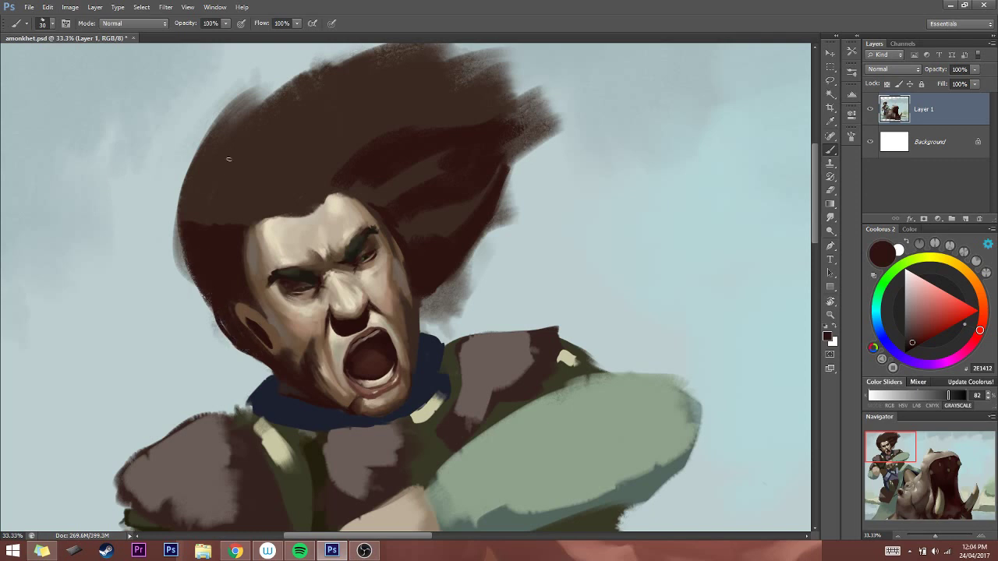
Examine the whole painting at 8.33% zoom
left_click(897, 536)
left_click(897, 537)
left_click_drag(788, 406, 645, 340)
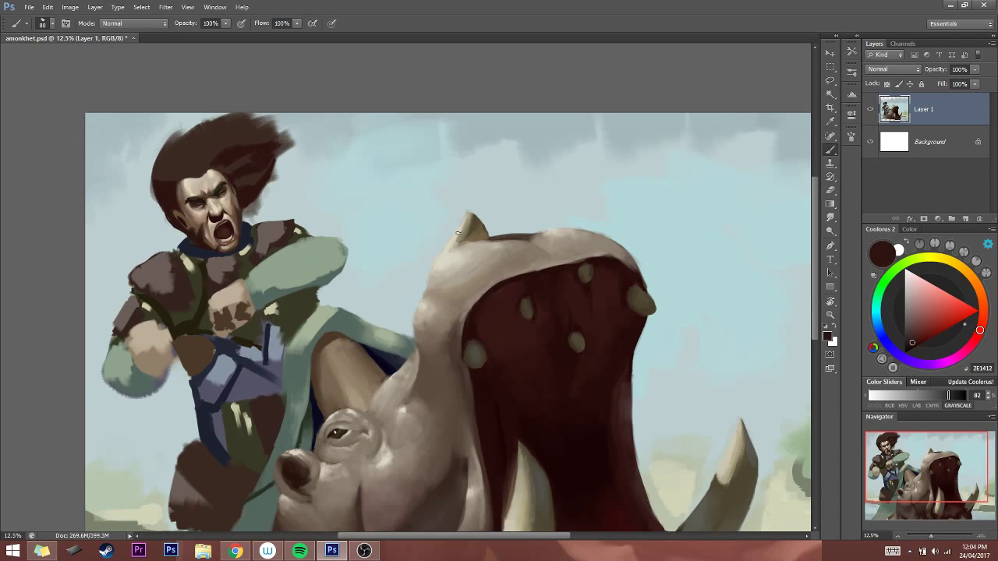
left_click(900, 533)
left_click(898, 536)
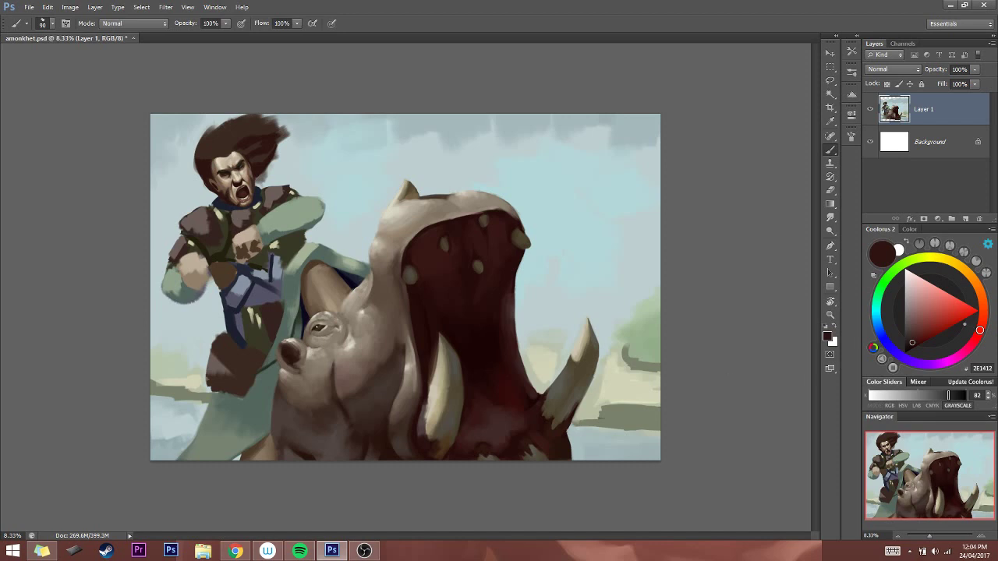
key("alt+Tab")
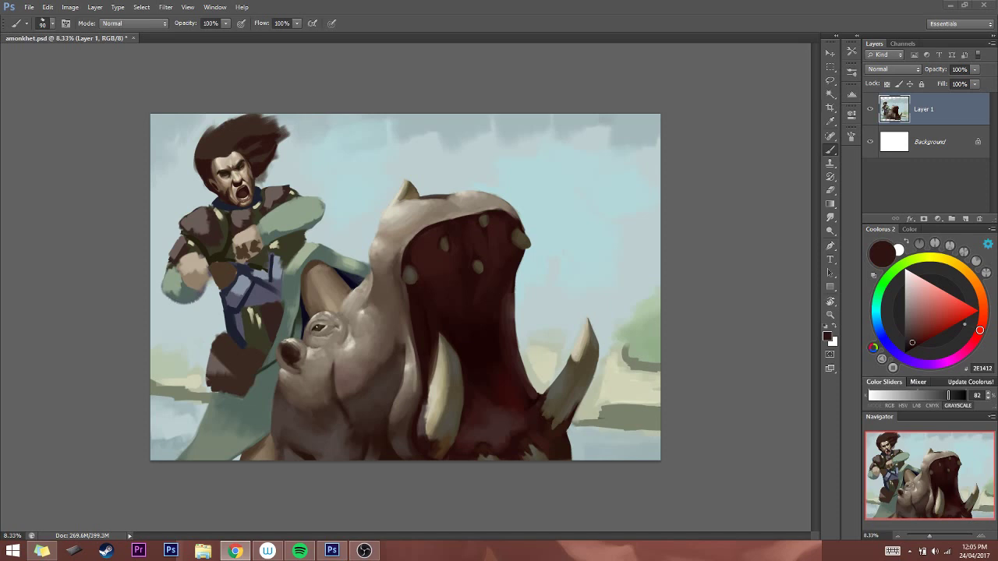
key("alt+Tab")
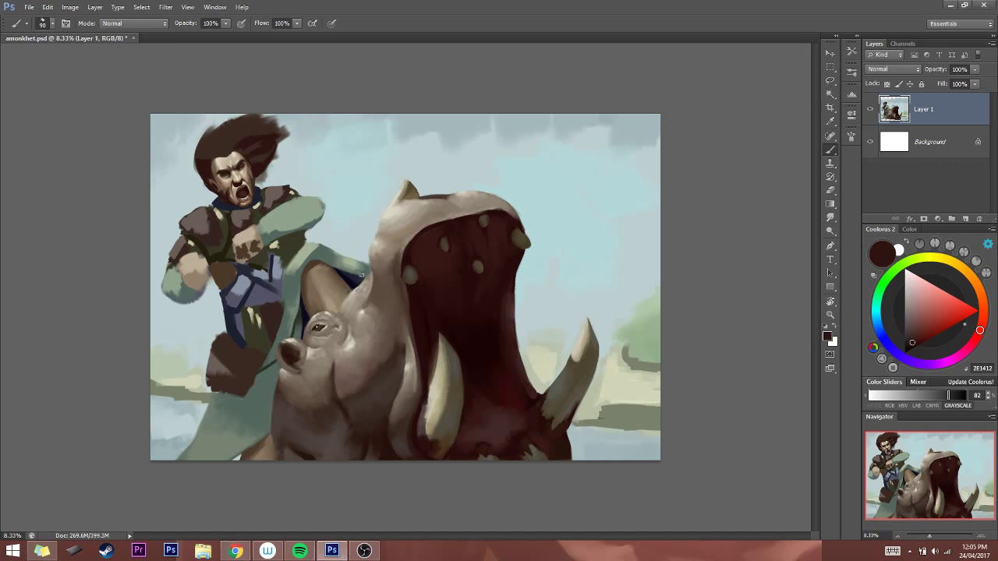
Paint the brown form behind the hippo's eye, below the green cape, in a lightened tan and a sampled darker brown
key("bracketright")
key("bracketright")
left_click(342, 297, "alt")
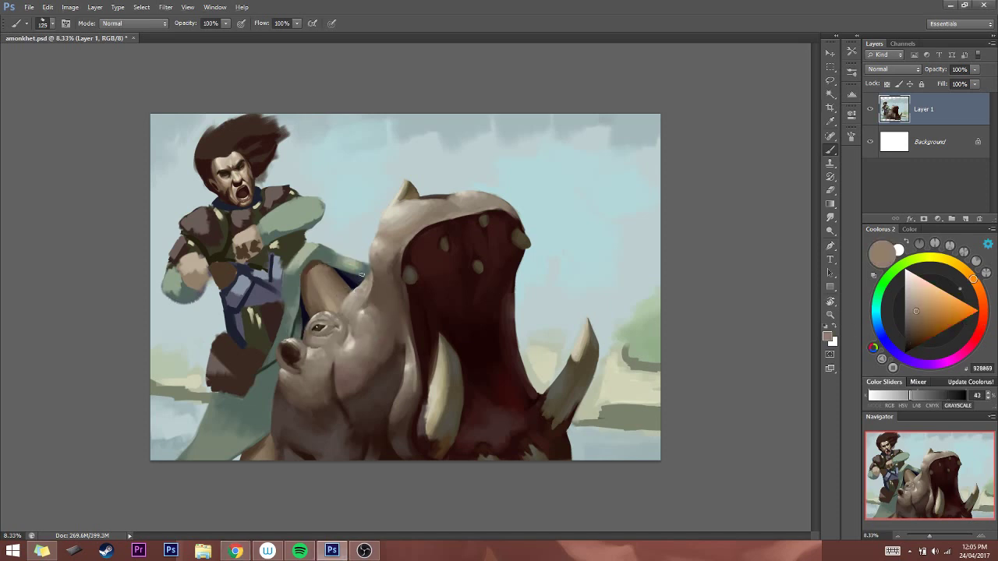
left_click_drag(918, 313, 917, 304)
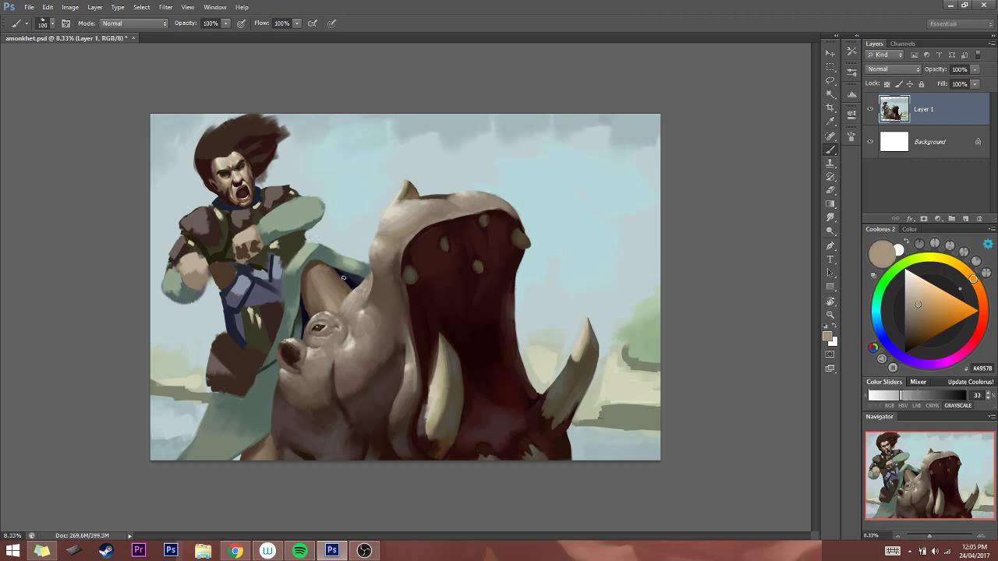
key("bracketleft")
key("bracketright")
key("bracketright")
key("bracketleft")
key("bracketleft")
key("bracketleft")
key("bracketright")
key("bracketright")
key("bracketright")
key("bracketright")
left_click(347, 282, "alt")
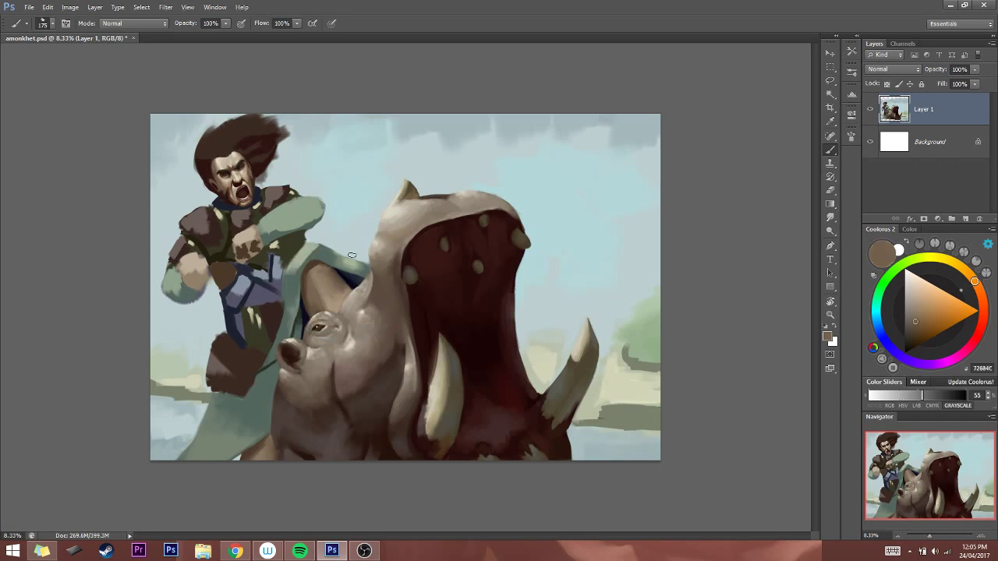
Blend light tan and pale beige tones into the area just above the hippo's eye with a much smaller brush
key("bracketleft")
key("bracketleft")
key("bracketleft")
key("bracketleft")
key("bracketleft")
key("bracketleft")
key("bracketleft")
key("bracketleft")
left_click(338, 311, "alt")
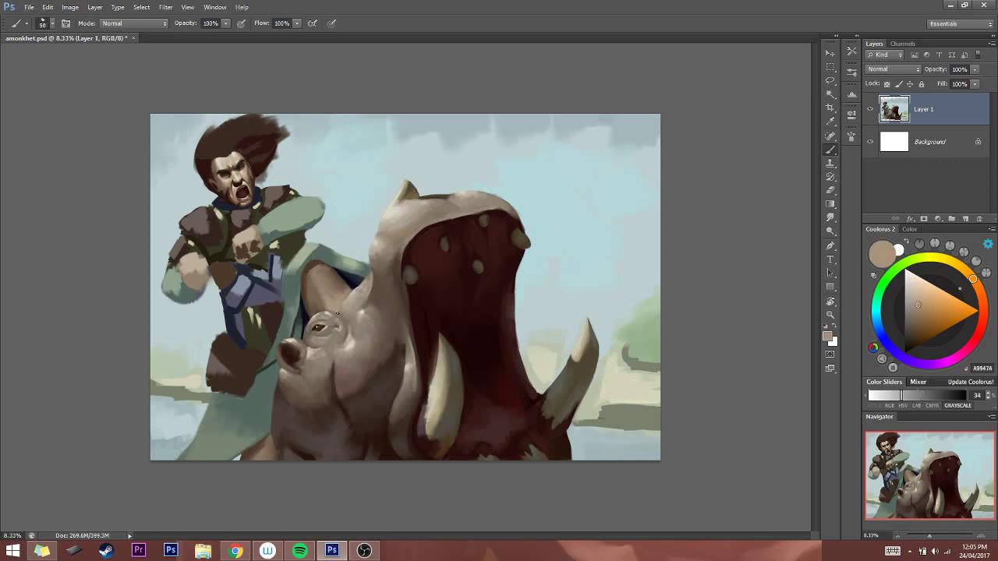
left_click(352, 290, "alt")
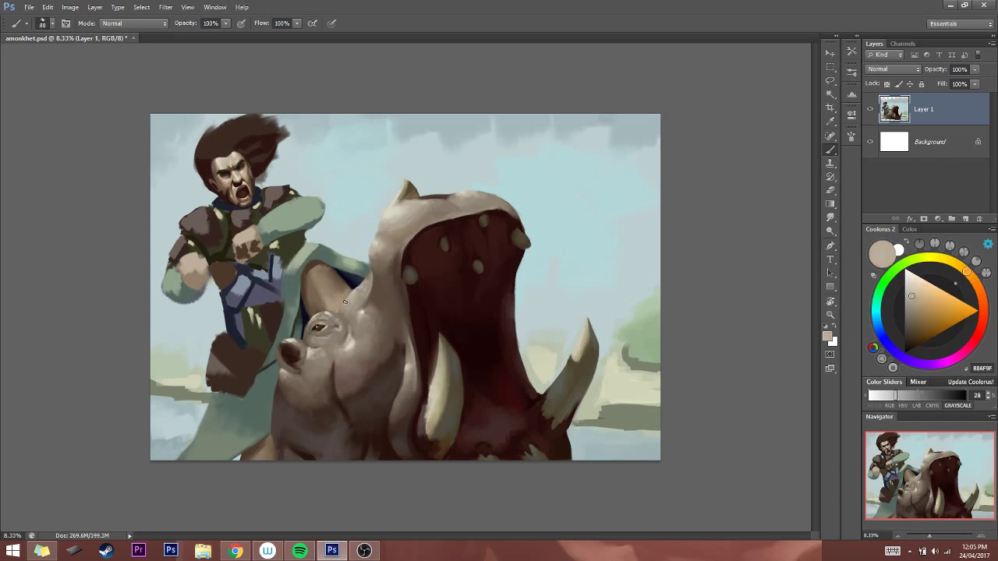
Deepen the brown form under the cape with sampled mid and dark browns, using a brush of size 150
key("bracketright")
key("bracketright")
key("bracketright")
left_click(348, 290, "alt")
key("bracketright")
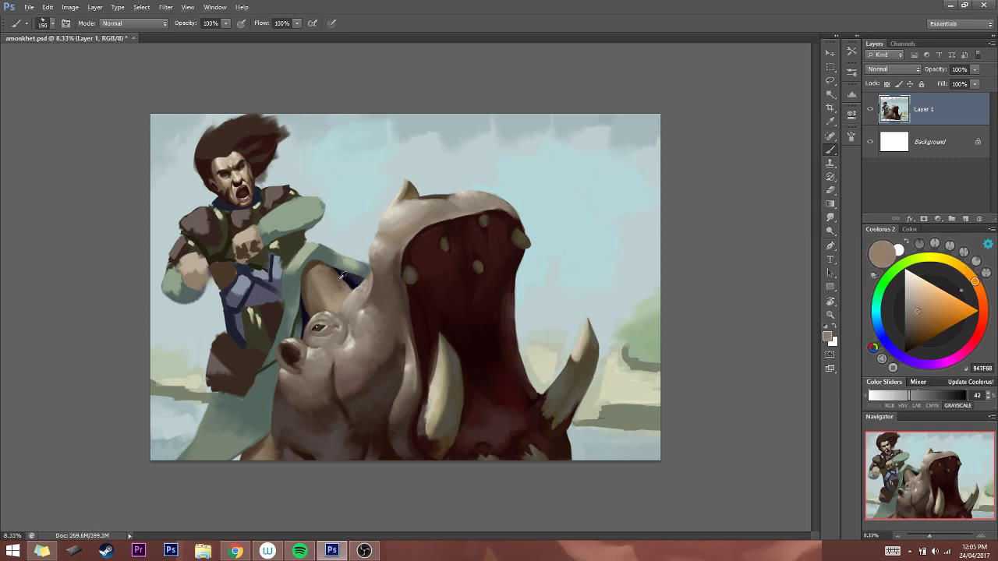
left_click(340, 280, "alt")
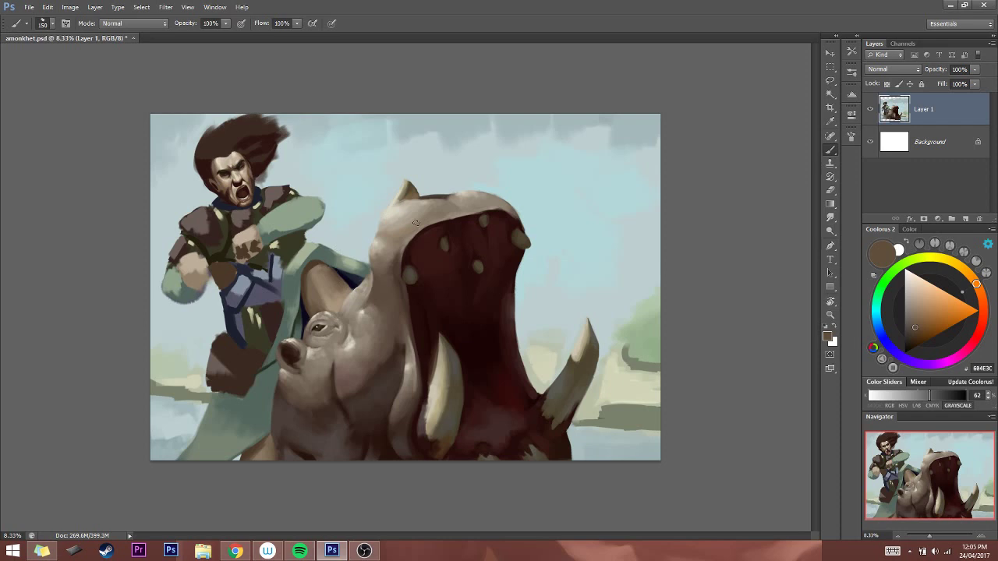
Clean up the cape beside the hippo's neck with sampled sky blue and dark navy for its underside
key("bracketleft")
key("bracketleft")
key("bracketleft")
left_click(368, 238, "alt")
key("bracketright")
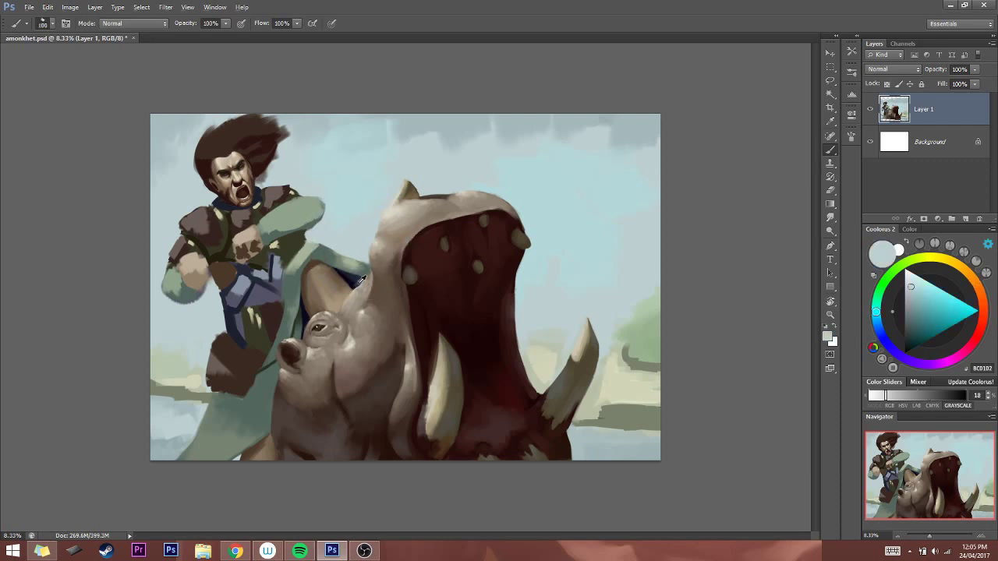
left_click(355, 285, "alt")
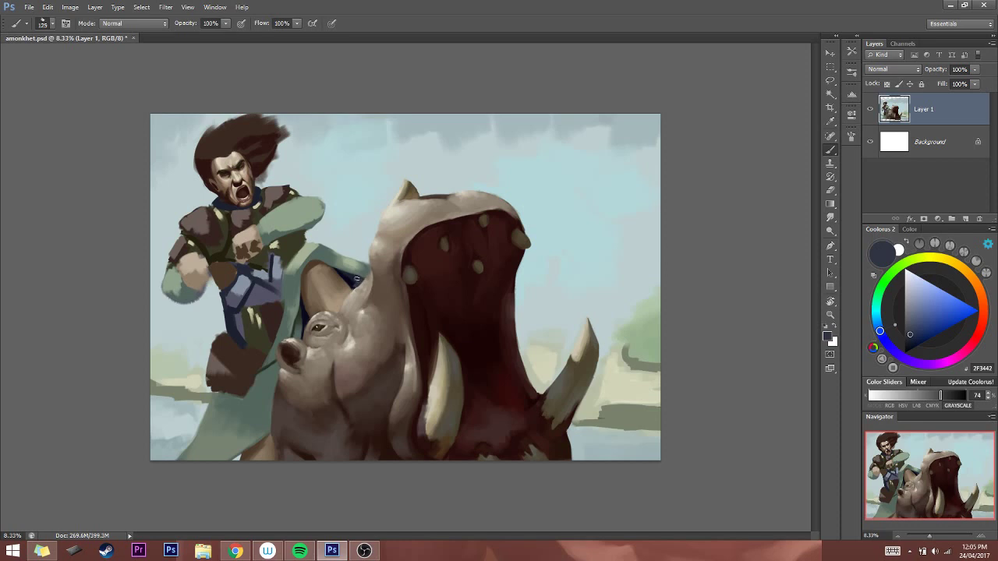
key("bracketright")
Refine the cape's tip against the sky with sampled grey-green and pale sky blue
left_click(368, 251, "alt")
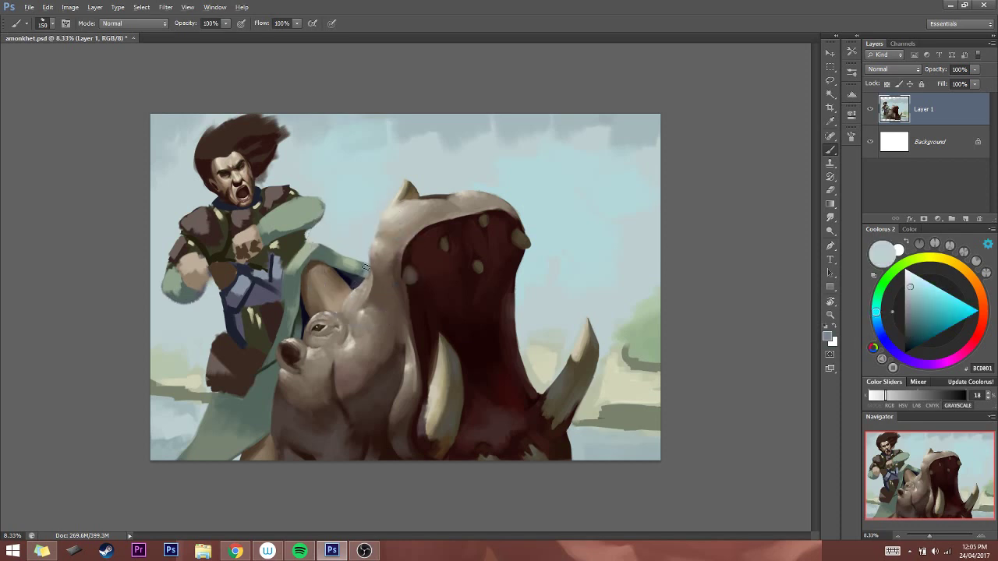
left_click(365, 265, "alt")
left_click(366, 266, "alt")
left_click(371, 268, "alt")
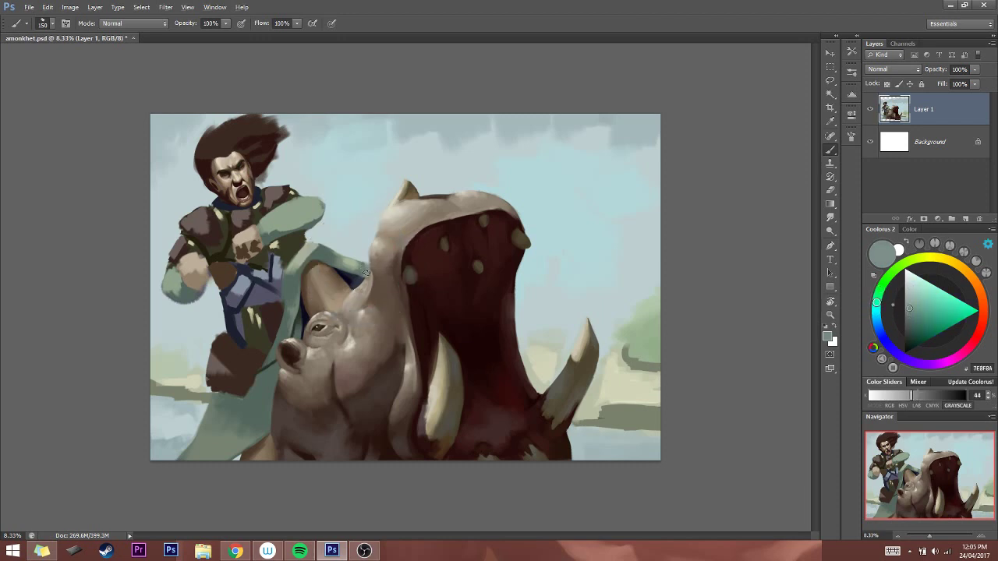
key("bracketleft")
left_click(378, 211, "alt")
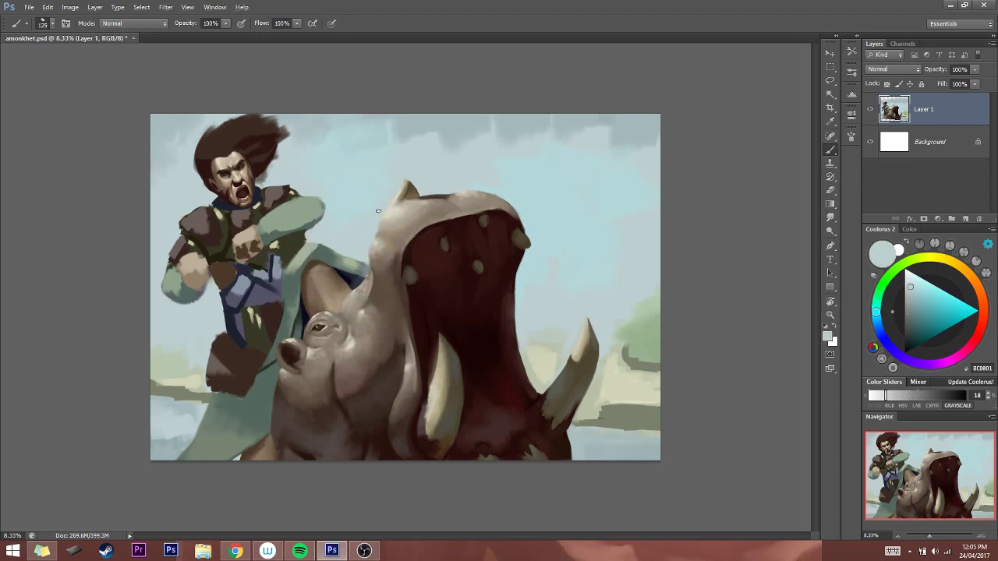
Flip the canvas horizontally to check the composition and return it to its original orientation
left_click(398, 179)
key("h")
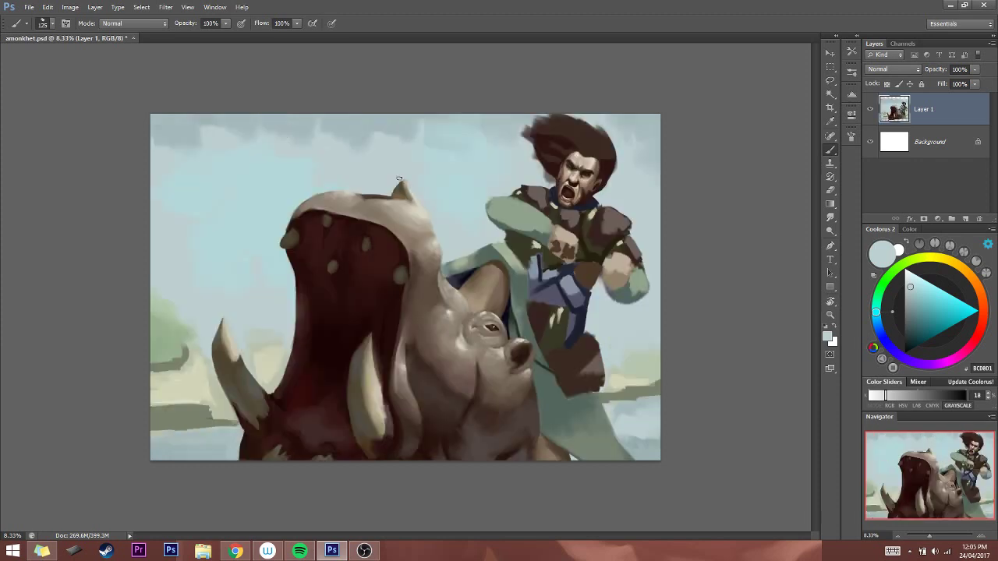
key("h")
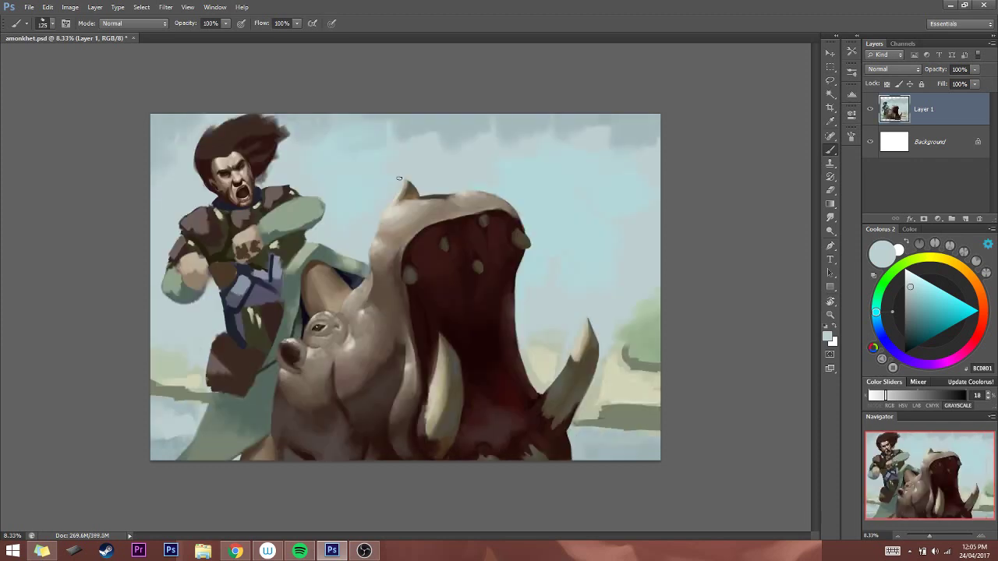
Rework the edge between the brown form and the cape's shadow with sampled browns and near-black navy
left_click(350, 291, "alt")
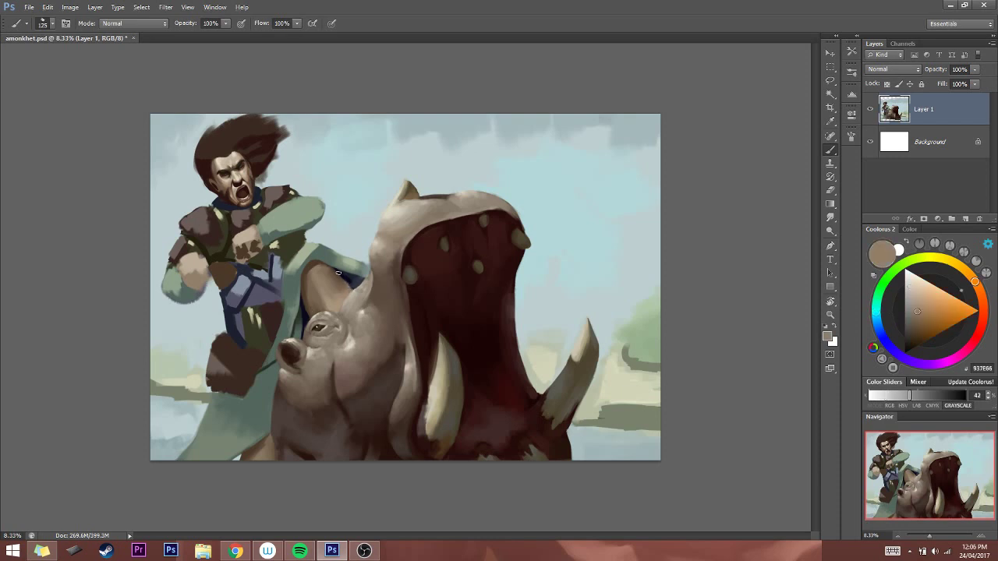
left_click(348, 286, "alt")
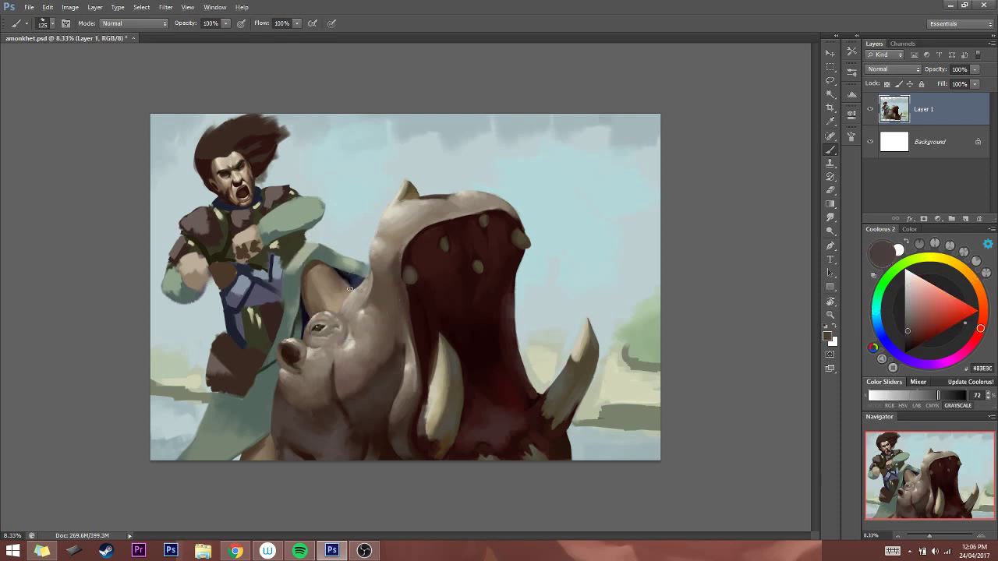
left_click(344, 278, "alt")
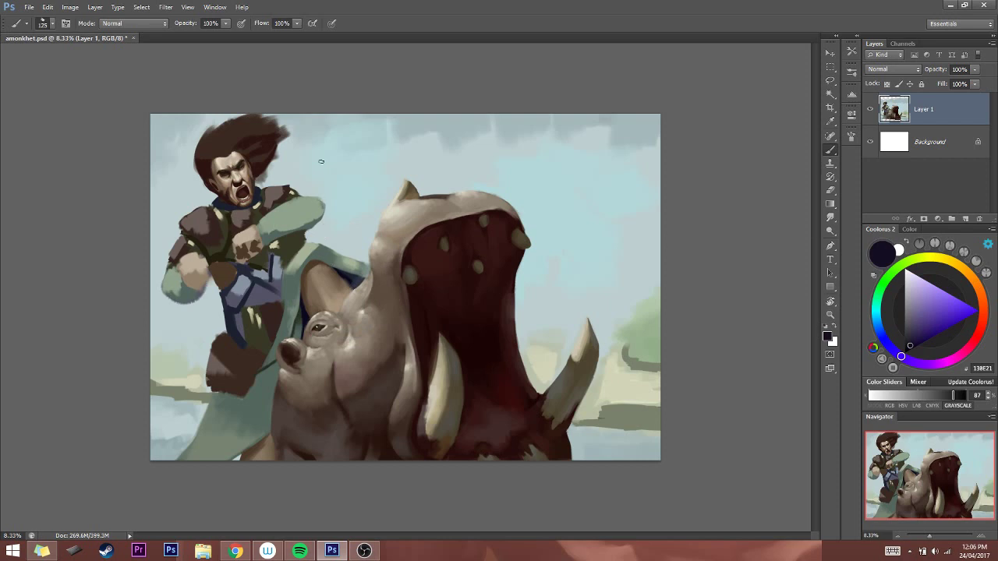
key("bracketleft")
left_click(351, 286, "alt")
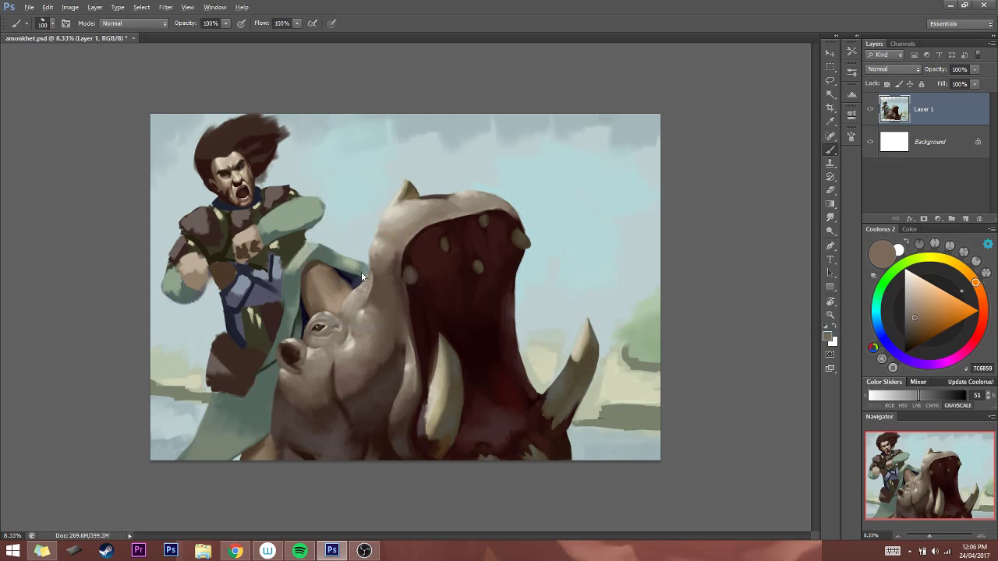
Repaint the cape's tip next to the hippo's neck with sampled navy, sky blue and grey-green at brush size 150
key("bracketright")
key("bracketright")
left_click(361, 271, "alt")
left_click(351, 274, "alt")
left_click(365, 256, "alt")
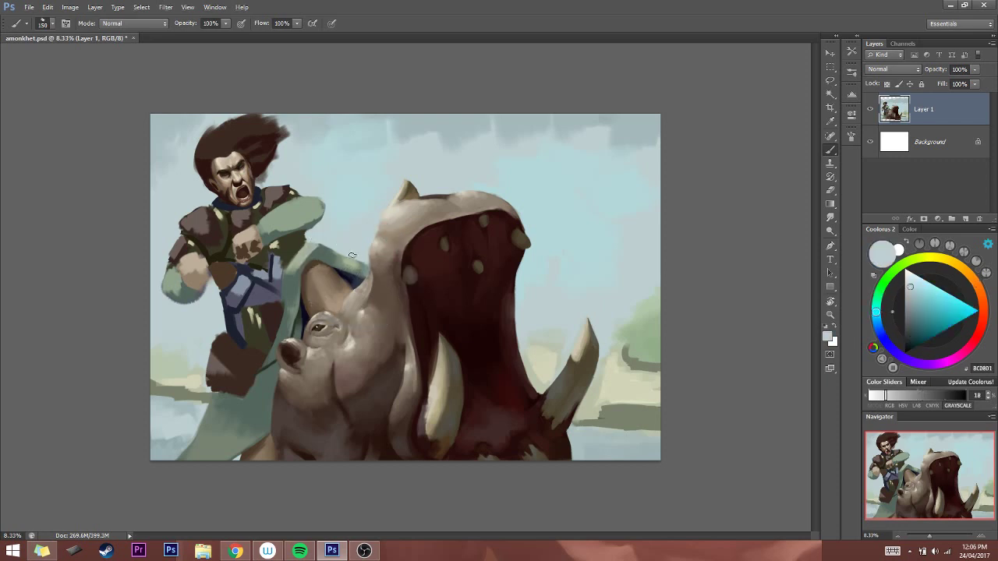
left_click(363, 265, "alt")
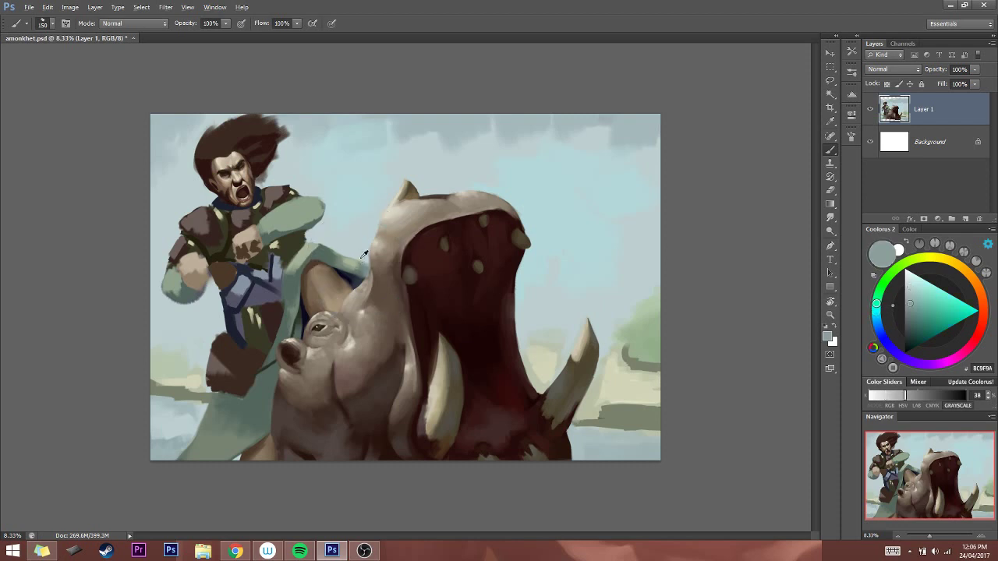
left_click(360, 260, "alt")
left_click(363, 262, "alt")
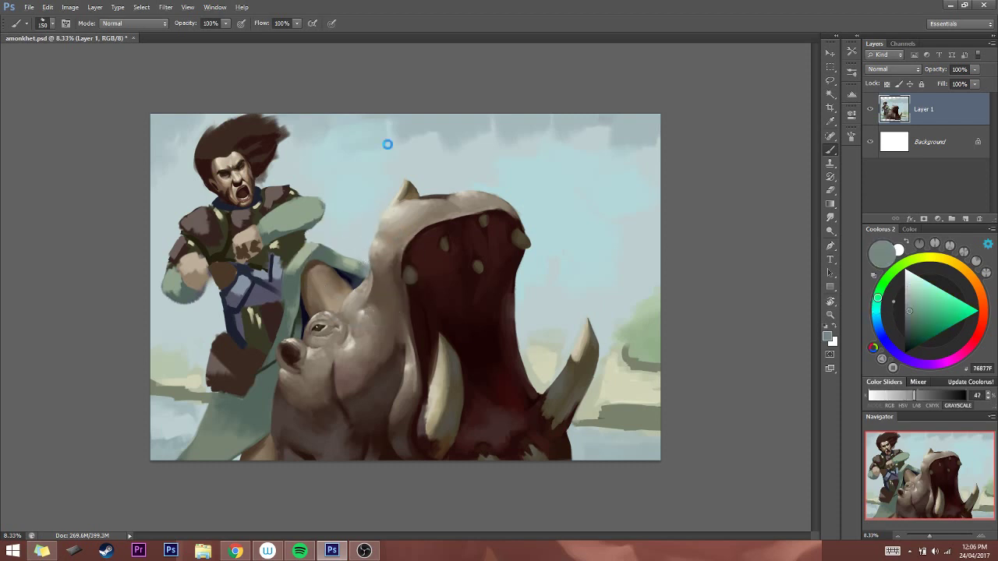
Flip the canvas horizontally to check the composition and restore its original orientation
key("h")
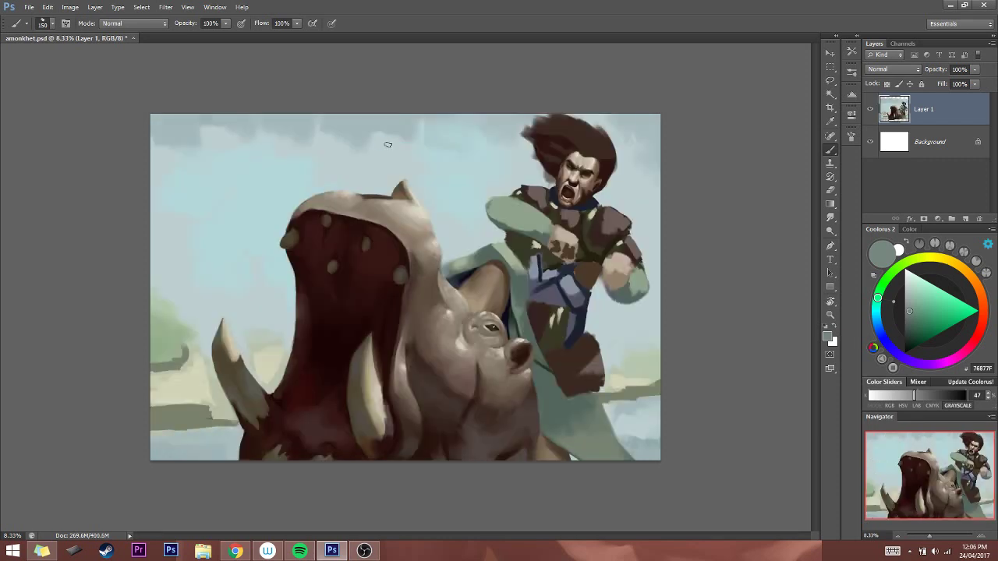
key("h")
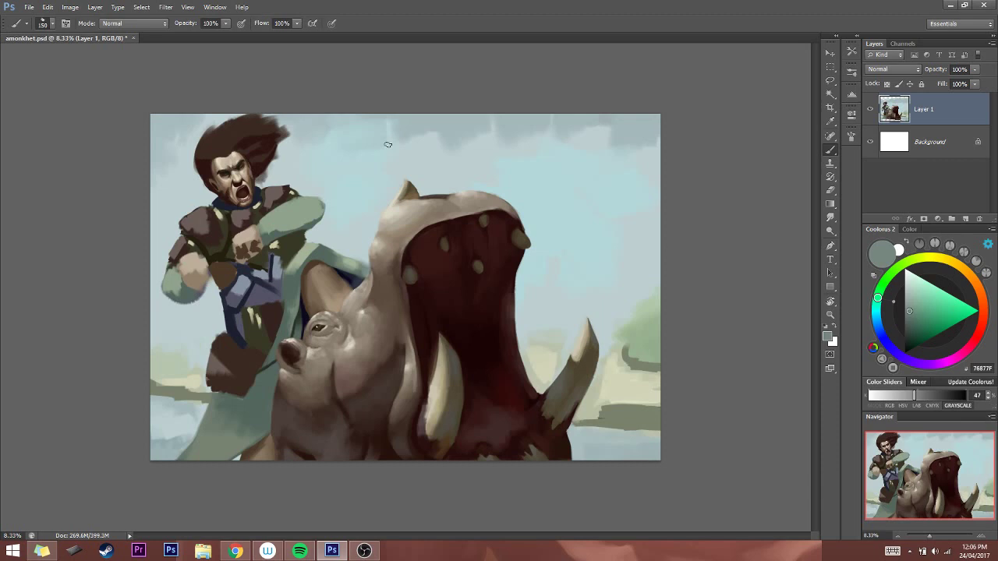
Blend the base of the brown form above the hippo's eye with sampled tan and dark brown
left_click(325, 306, "alt")
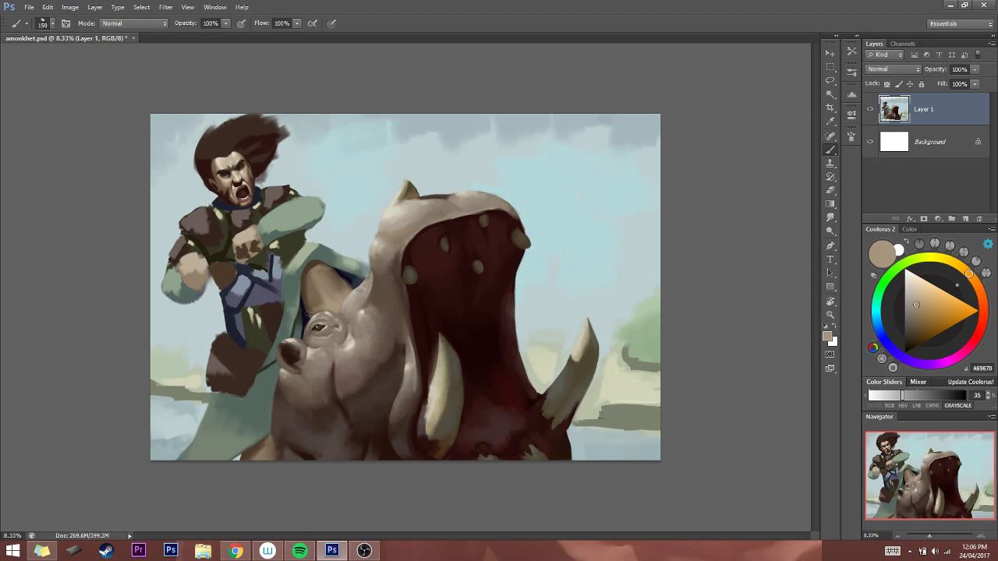
left_click(315, 310, "alt")
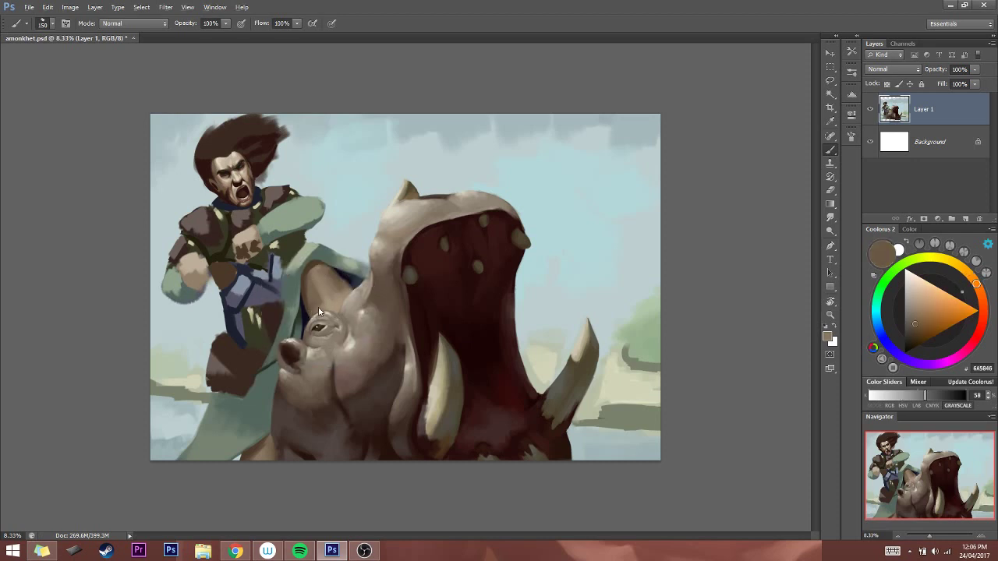
left_click(319, 304, "alt")
left_click(331, 290, "alt")
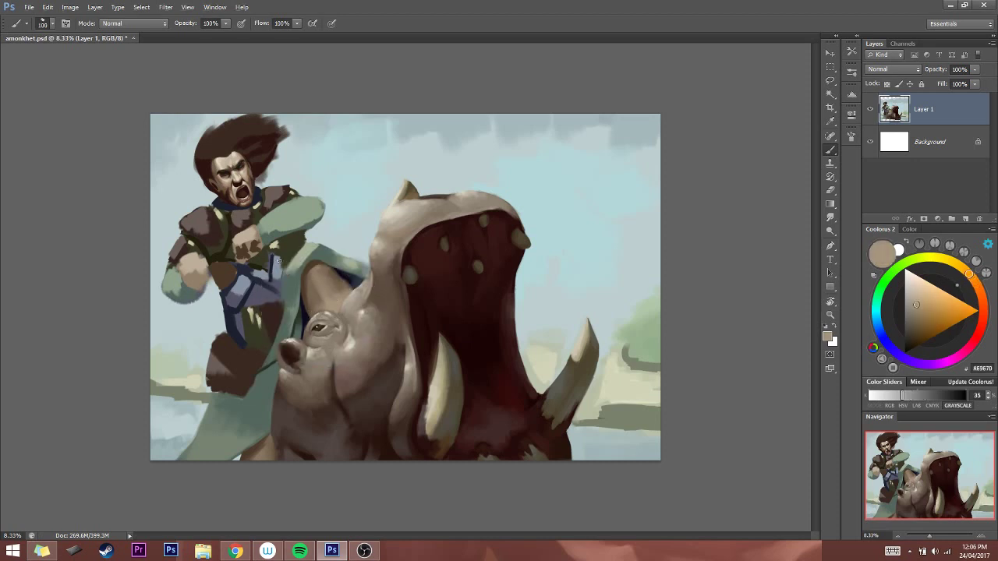
key("bracketleft")
key("bracketleft")
key("bracketleft")
Smooth the lower part of the brown form with sampled tan and mid-brown at brush size 200
key("bracketright")
key("bracketright")
key("bracketright")
key("bracketright")
key("bracketright")
key("bracketright")
key("bracketright")
left_click(318, 304, "alt")
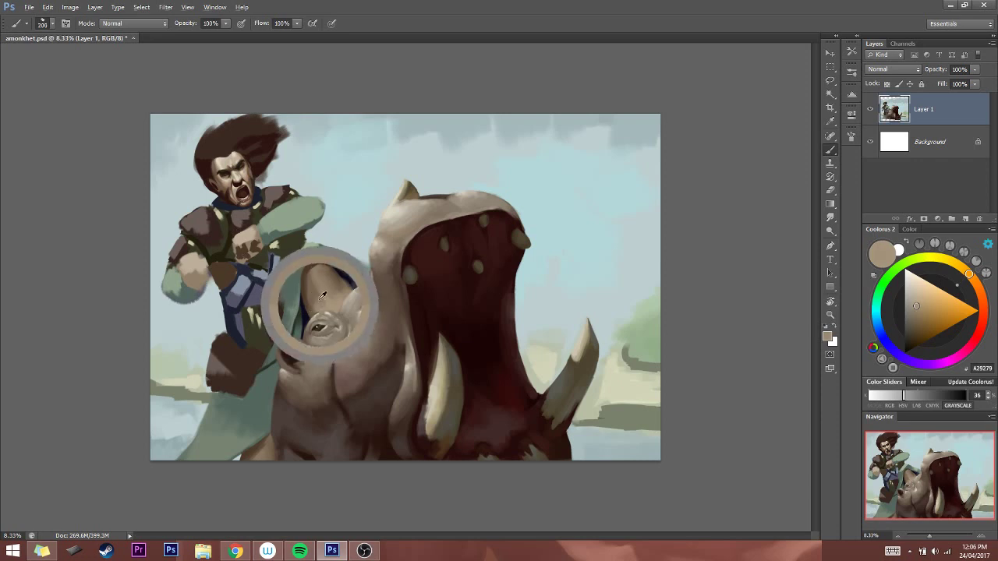
left_click(311, 296, "alt")
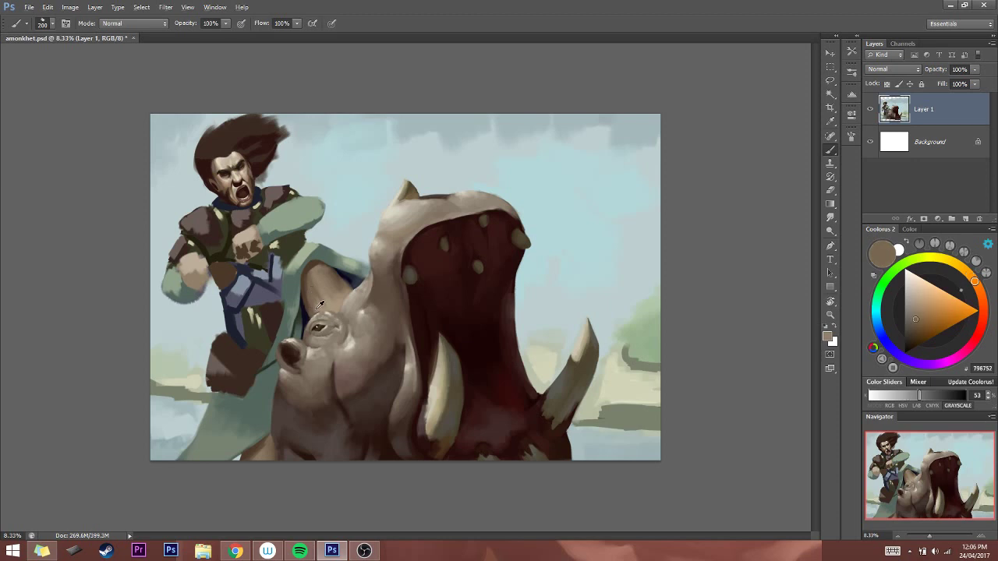
key("bracketleft")
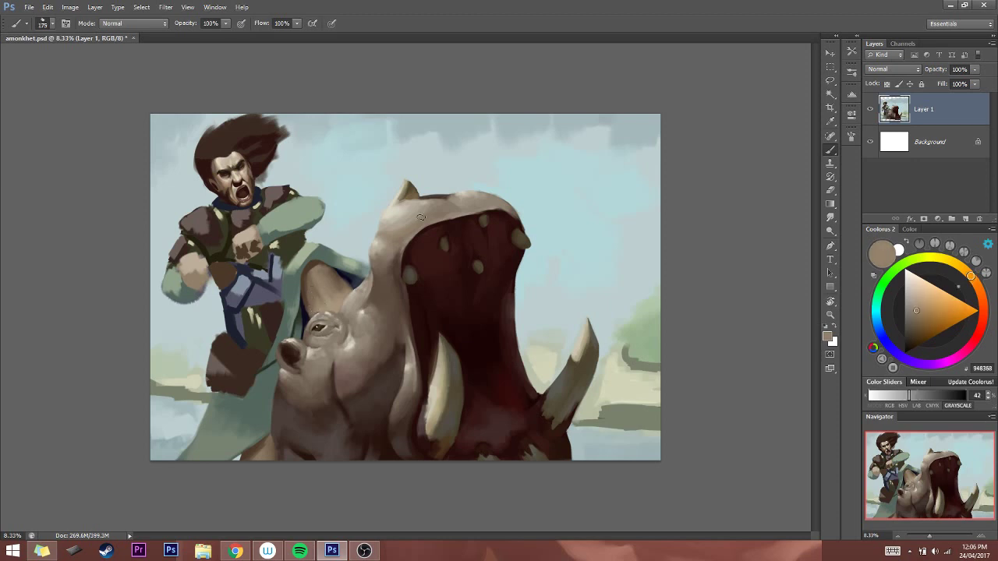
Mirror the painting to judge its shapes and mirror it back
key("ctrl+shift+h")
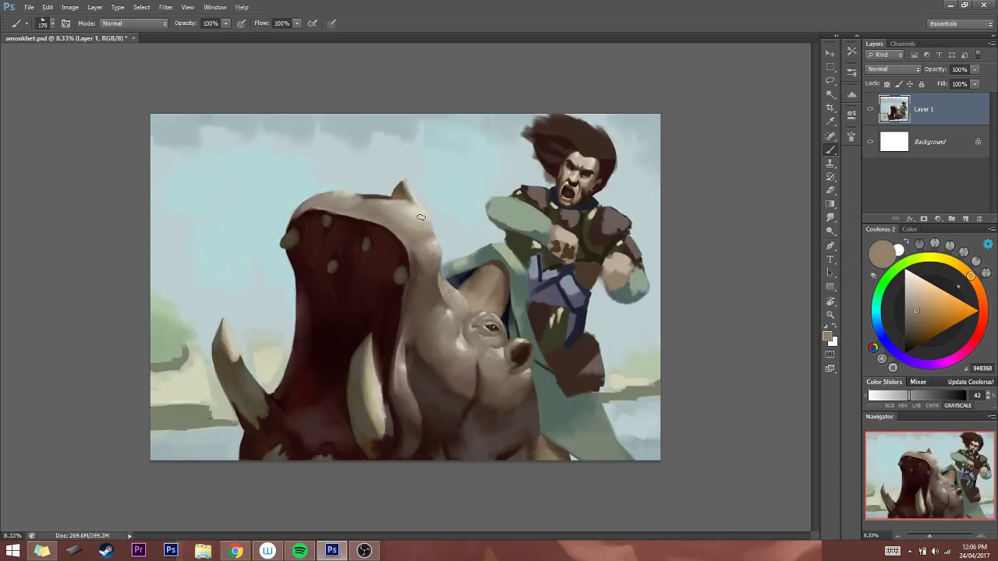
key("ctrl+shift+h")
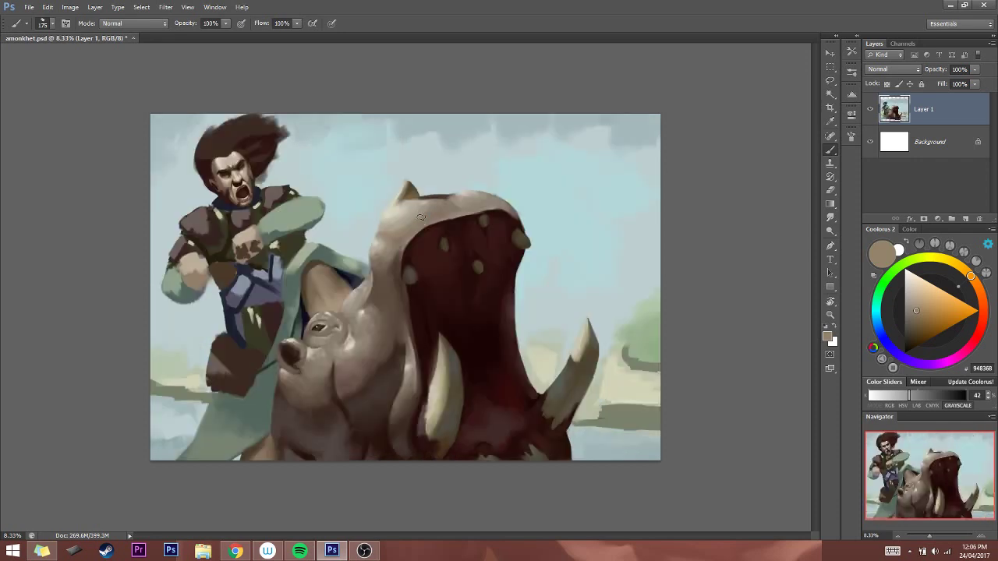
Shade the sides of the brown form with sampled dark and mid-browns at brush size 200
left_click(338, 280, "alt")
key("bracketright")
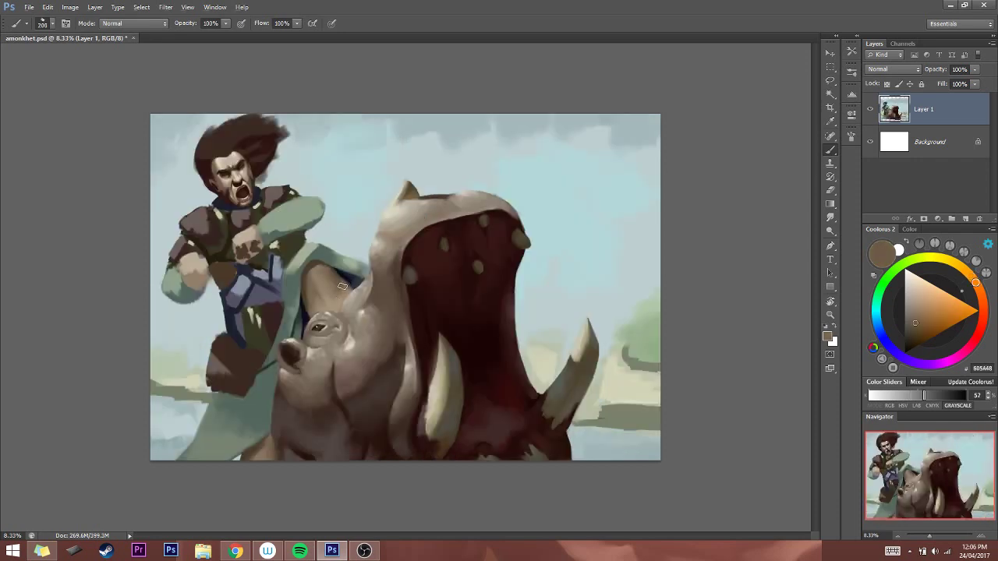
left_click(343, 282, "alt")
left_click(339, 282, "alt")
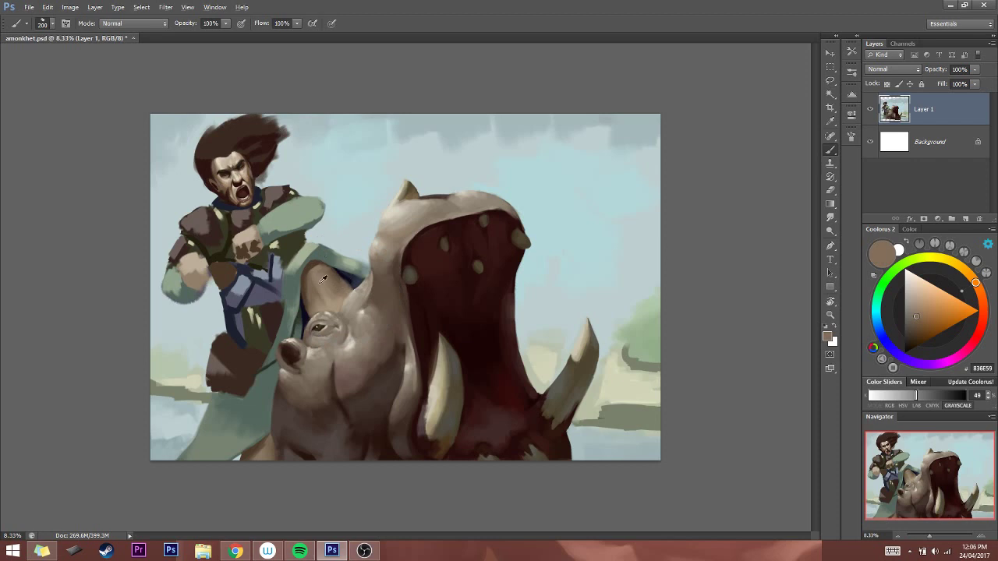
left_click(312, 280, "alt")
key("bracketleft")
left_click(312, 279, "alt")
Touch up the shadow between the cape and the brown form with sampled dark navy at brush size 80
left_click(362, 280, "alt")
key("bracketleft")
key("bracketleft")
key("bracketleft")
key("bracketleft")
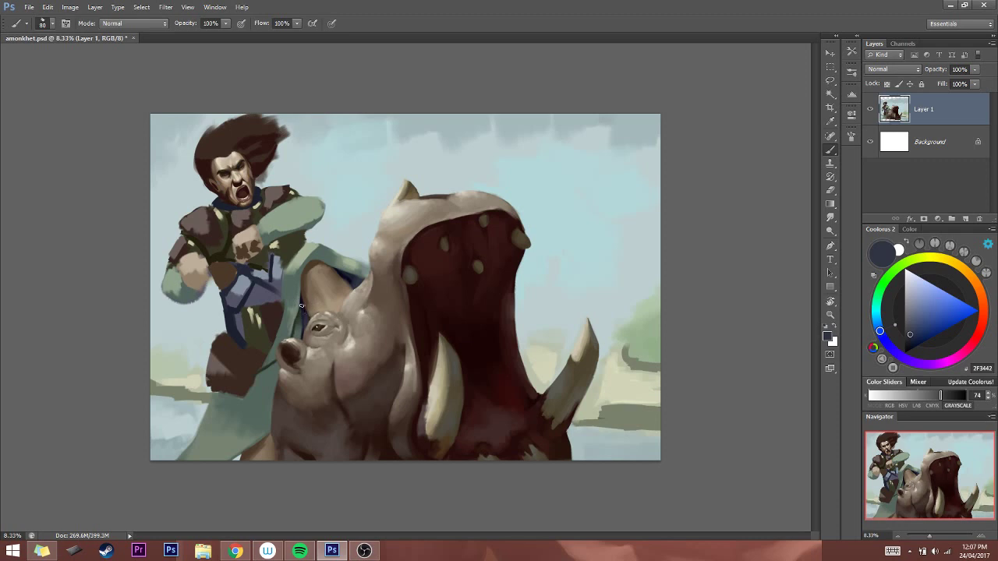
key("bracketleft")
key("bracketleft")
Refine the cape's inner edge beside the hippo's eye with sampled grey-green, navy and dark green at brush size 100
left_click(366, 270, "alt")
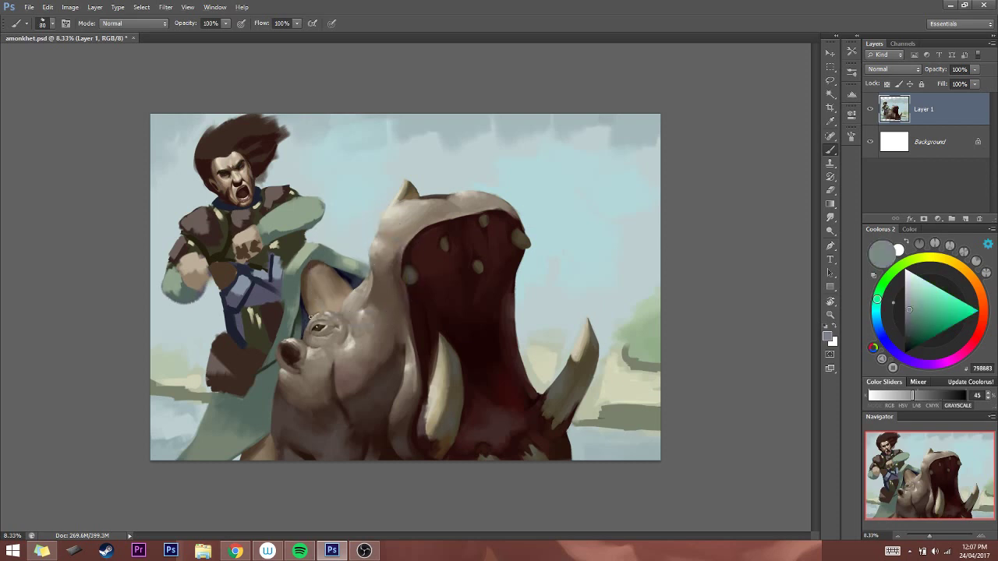
key("bracketright")
key("bracketright")
key("bracketright")
left_click(302, 326, "alt")
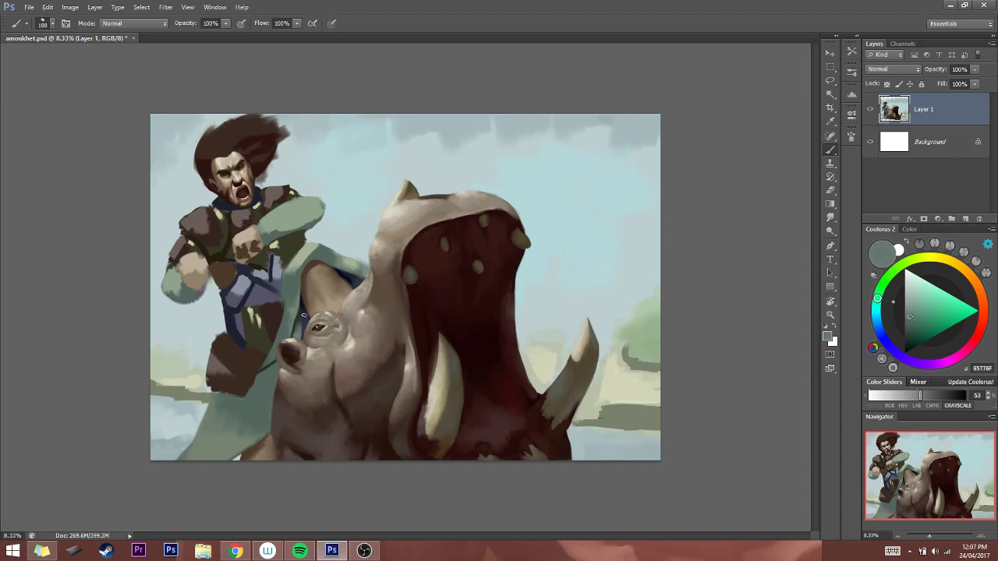
left_click(304, 320, "alt")
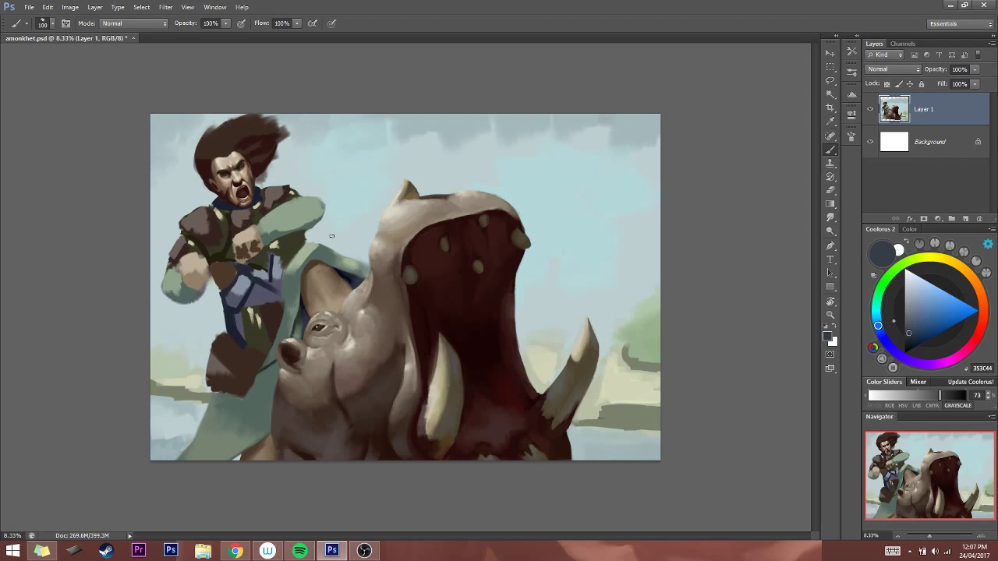
left_click(294, 328, "alt")
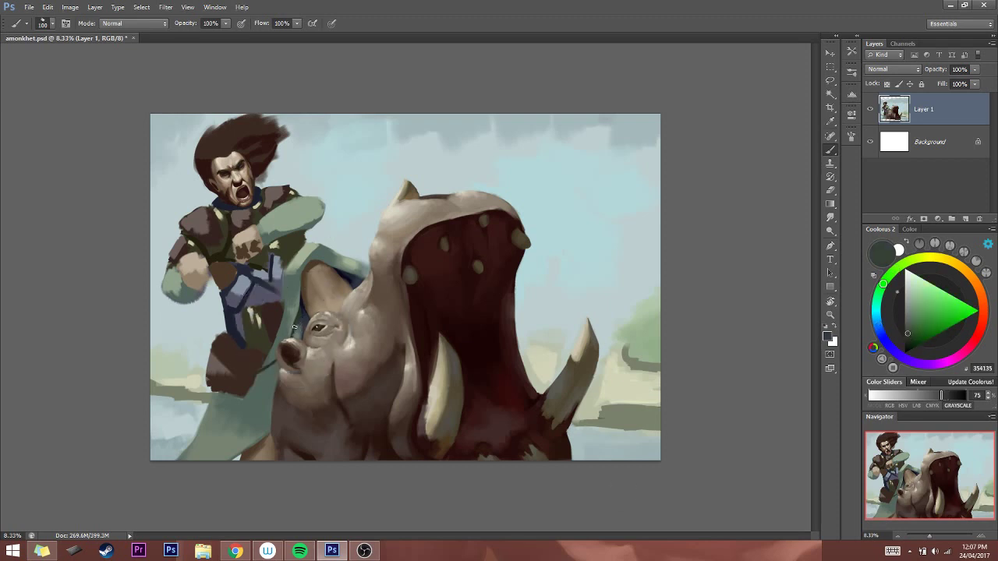
left_click(293, 333, "alt")
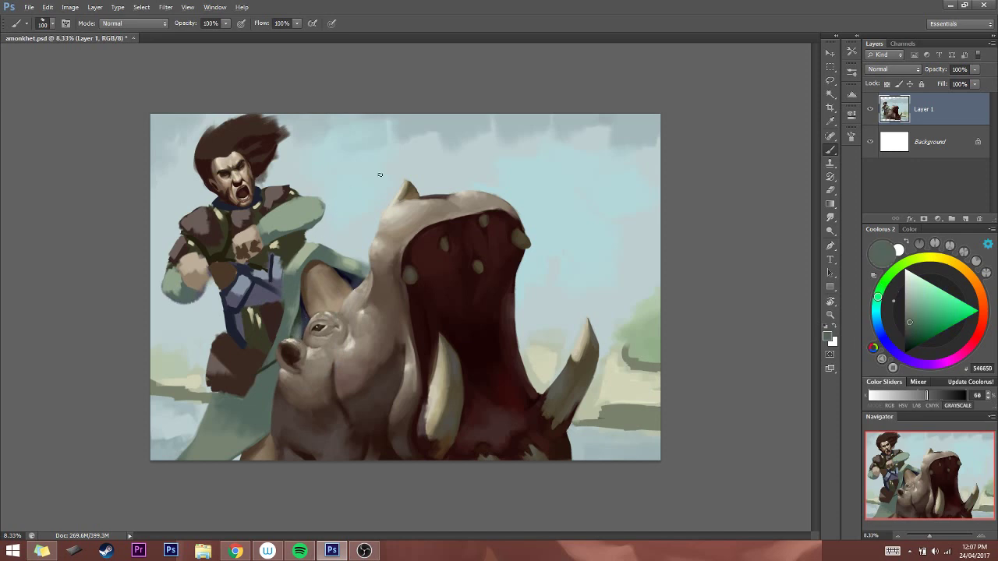
Sharpen the cape's upper edge below the warrior's forearm with sampled pale and dark grey-greens at brush sizes 150 and 125
key("bracketright")
key("bracketright")
left_click(315, 250, "alt")
left_click(311, 245, "alt")
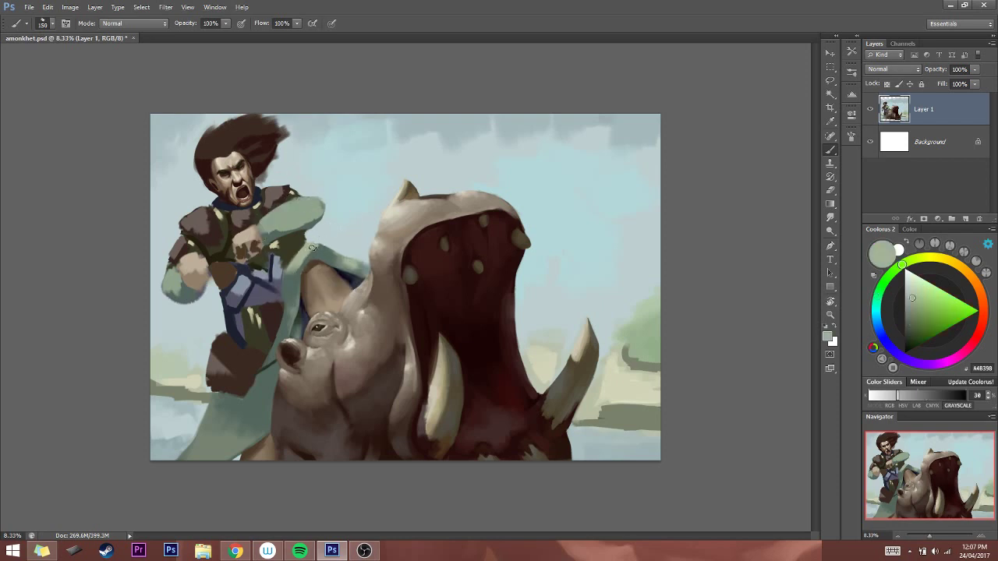
left_click(317, 250, "alt")
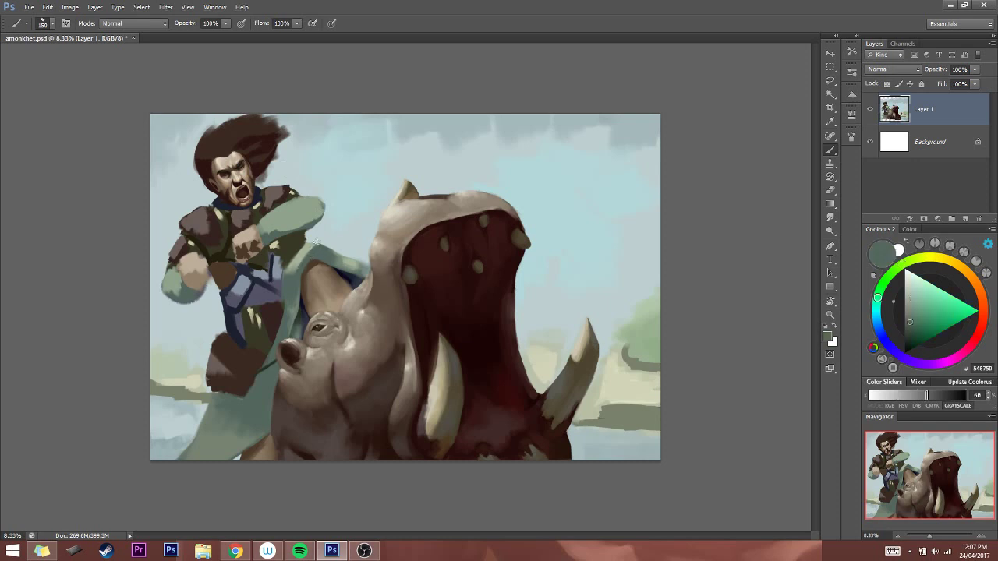
left_click(314, 237, "alt")
key("]")
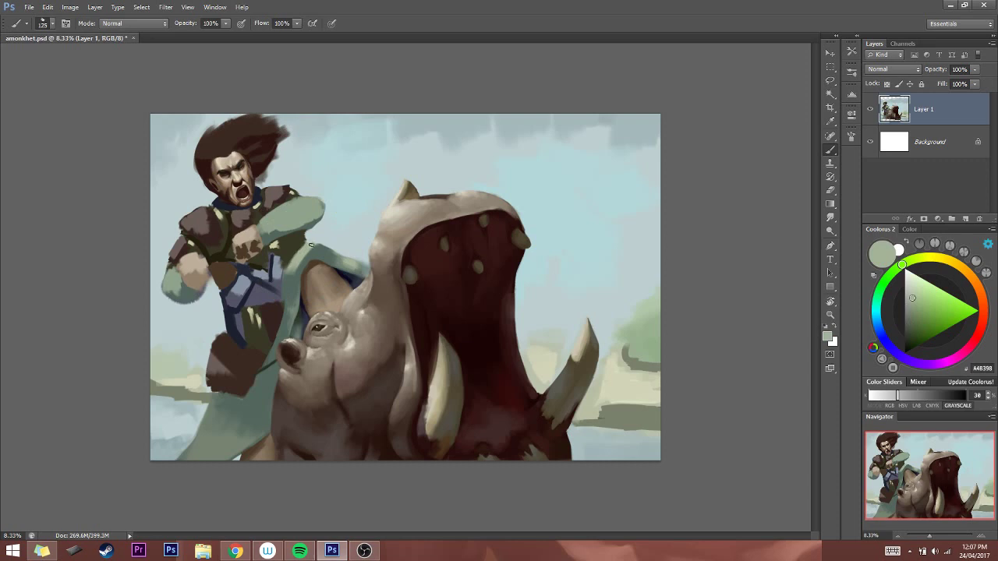
Shade the cape's fold beside the warrior's waist with sampled dark green at brush size 250
key("bracketright")
key("bracketright")
left_click(290, 282, "alt")
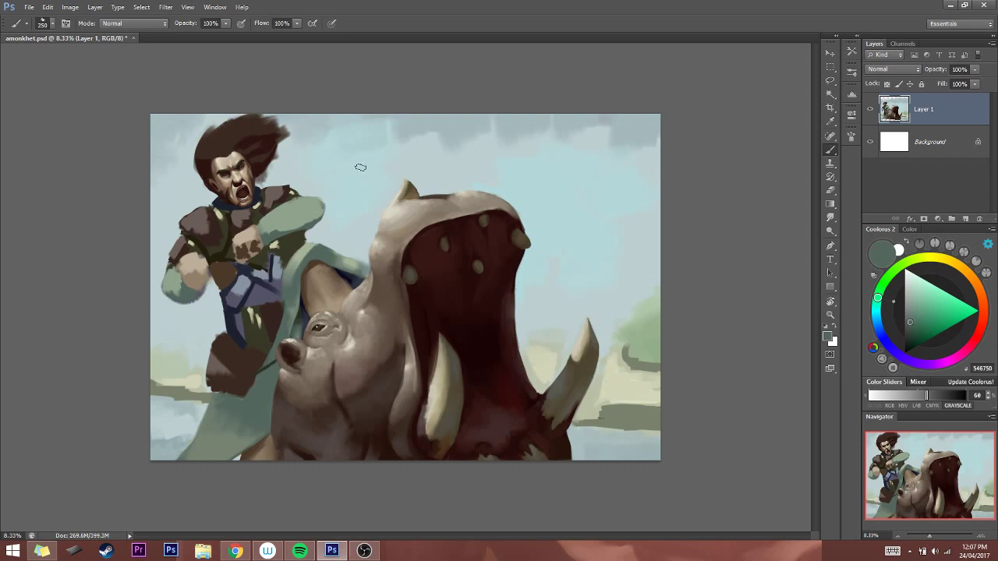
Define the cape's shadow next to the warrior's knee with sampled dark green 283024 at brush sizes 60 and 90
key("bracketleft")
key("bracketleft")
key("bracketleft")
key("bracketleft")
key("bracketleft")
key("bracketleft")
key("bracketleft")
left_click(267, 364, "alt")
key("bracketleft")
key("bracketleft")
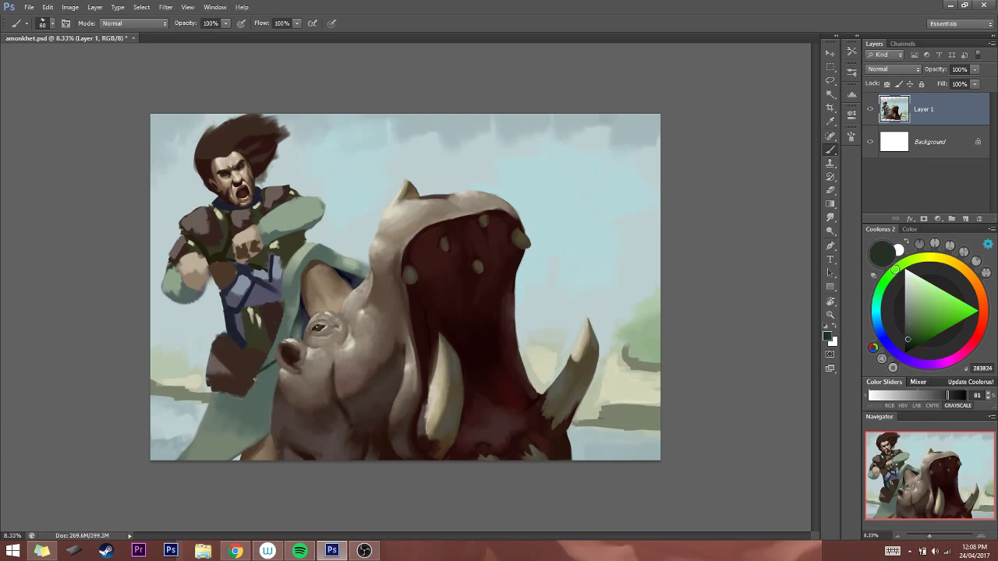
key("bracketright")
key("bracketright")
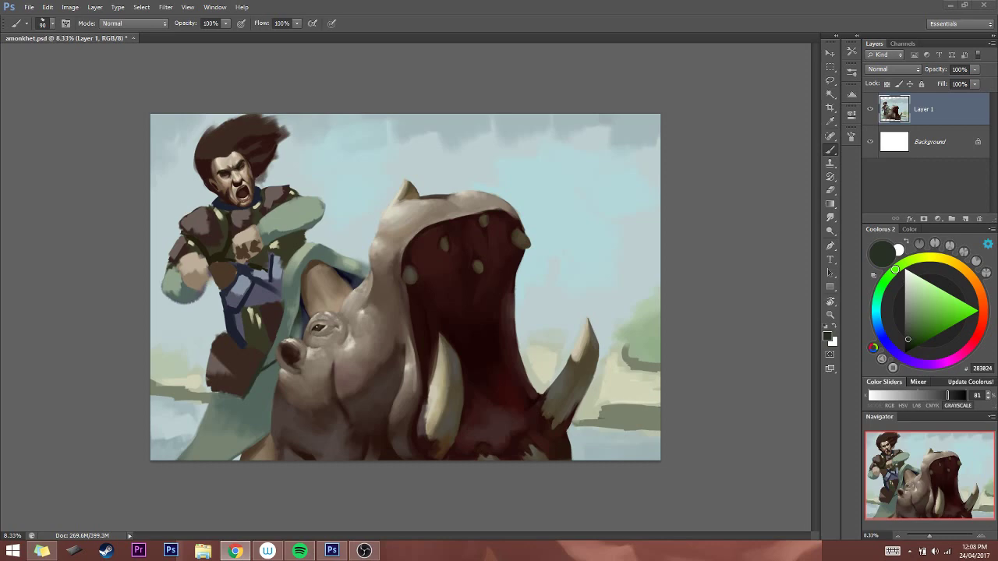
Add a new empty layer above Layer 1
left_click(965, 219)
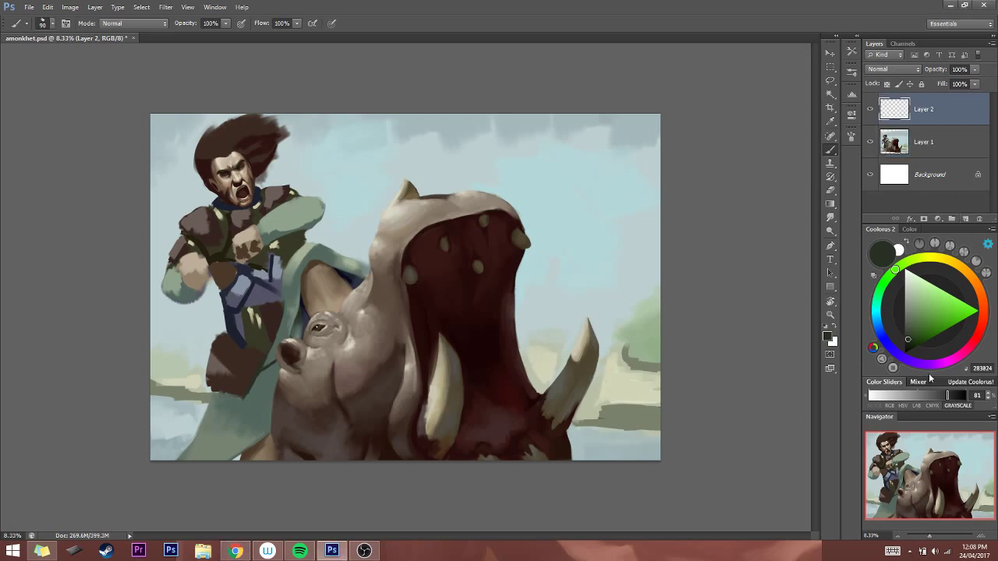
left_click(984, 536)
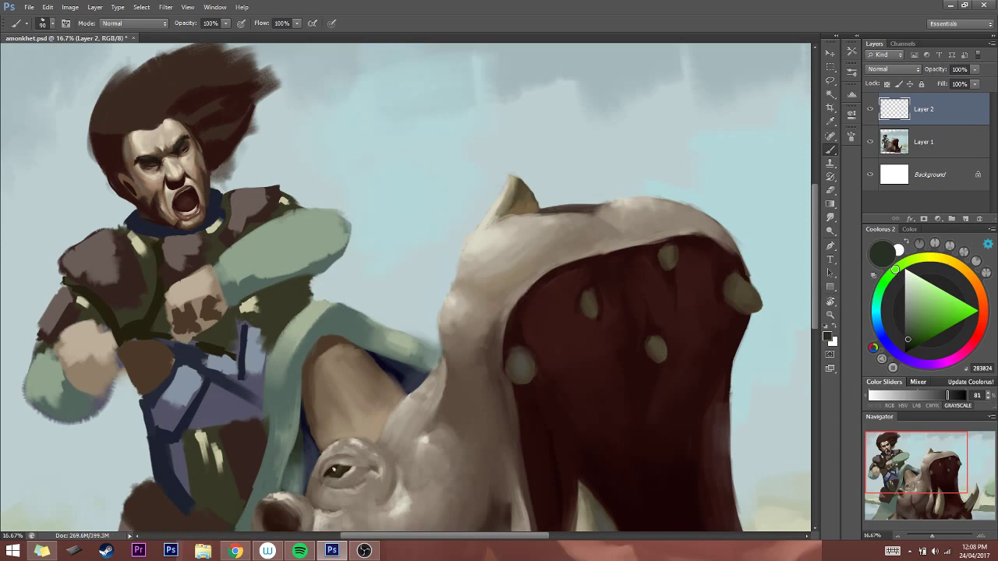
left_click(235, 551)
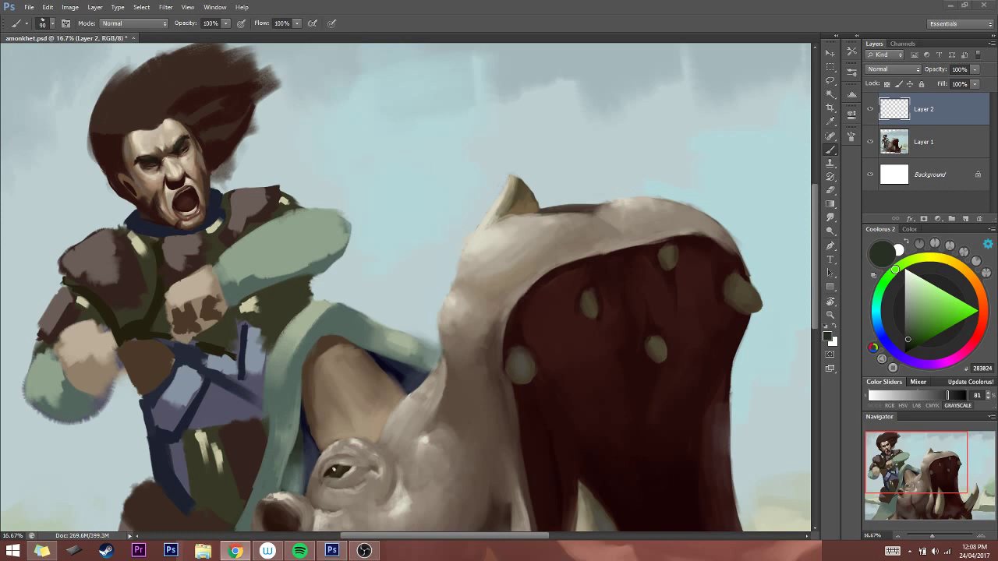
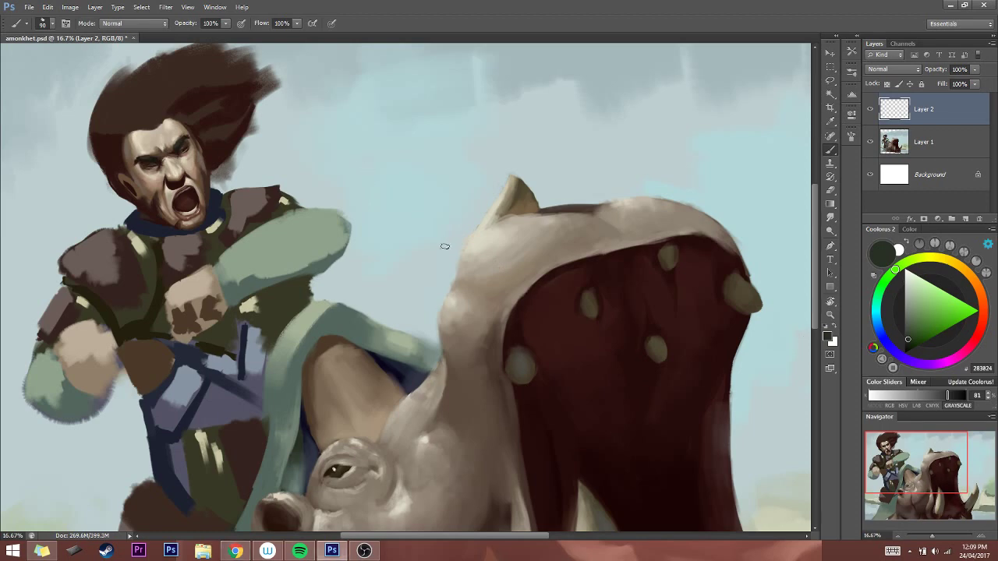
Paint olive grey 656859 into the warrior's eye nearer his visible ear, using brush sizes 30 and 20
left_click(980, 536)
left_click(980, 535)
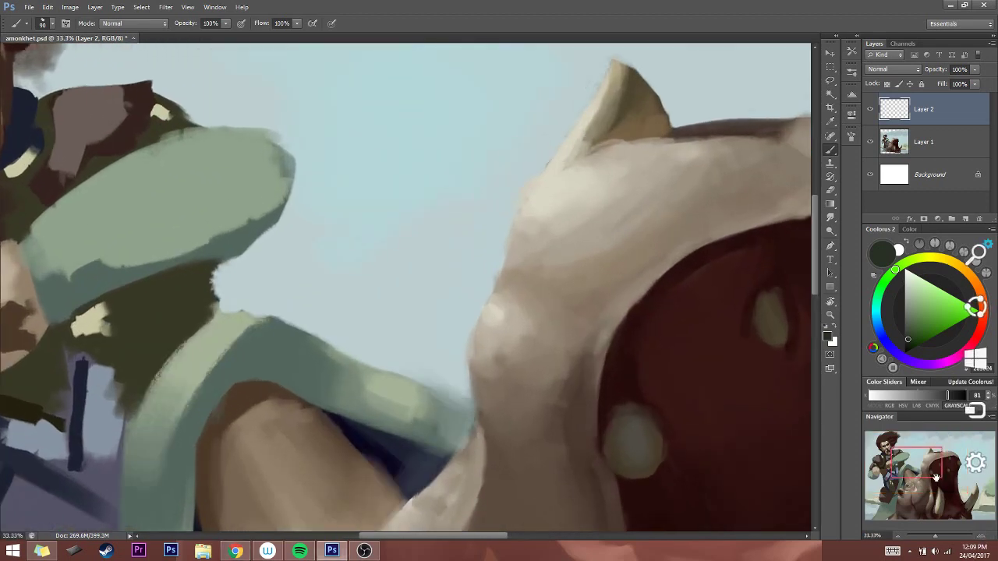
left_click(886, 459)
left_click_drag(886, 460, 886, 458)
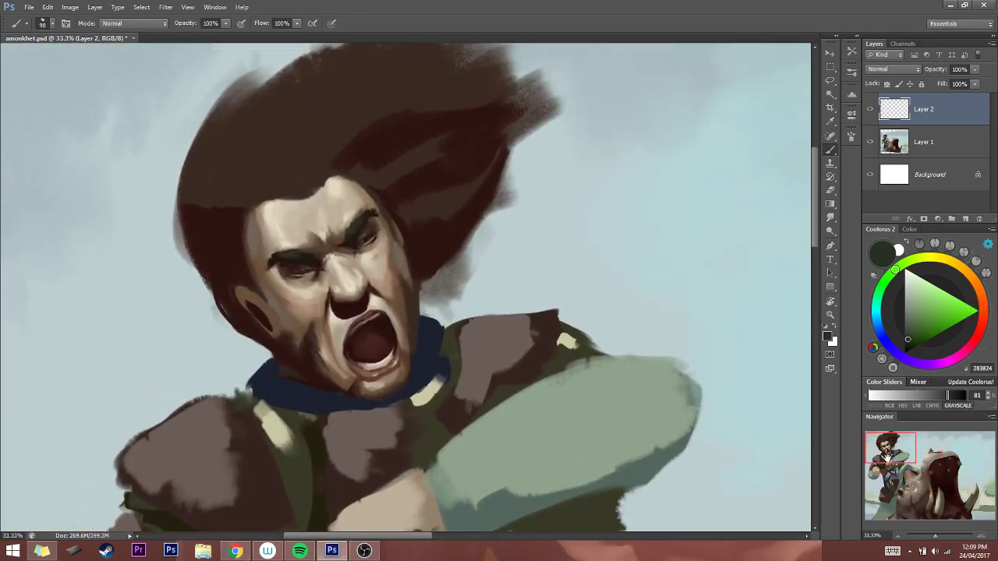
key("bracketleft")
key("bracketleft")
key("bracketleft")
key("bracketleft")
key("bracketleft")
left_click(910, 319)
left_click(914, 259)
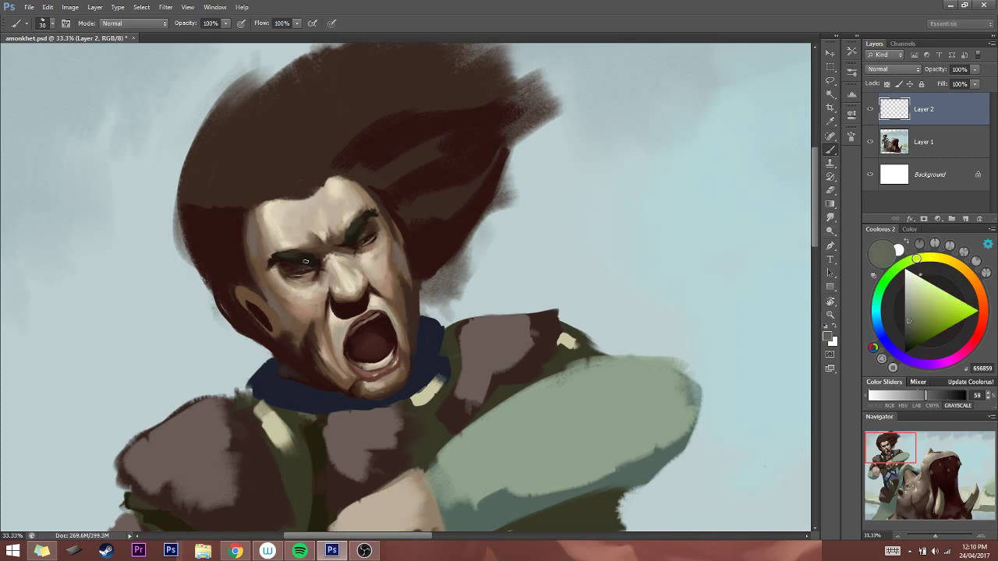
key("bracketleft")
mouse_move(312, 268)
left_mouse_down()
mouse_move(297, 272)
mouse_move(313, 270)
left_mouse_up()
key("bracketleft")
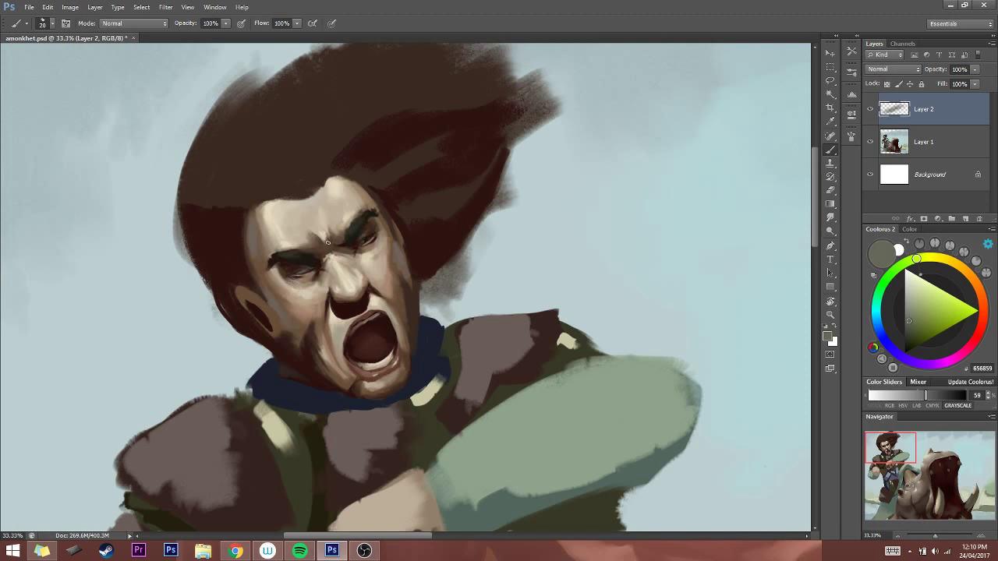
Build up the olive grey eyeballs in both of the warrior's eyes with a brush reduced to size 10
key("bracketright")
left_click_drag(299, 273, 311, 270)
key("bracketleft")
left_click_drag(361, 242, 371, 235)
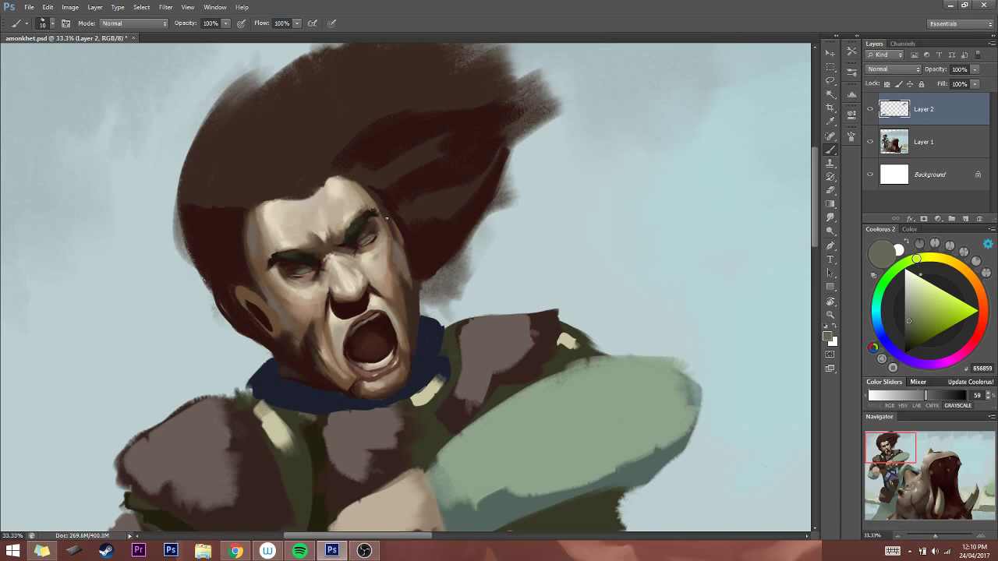
left_click_drag(303, 269, 299, 273)
Paint near-black 161A0A detail into the warrior's eye farther from the visible ear at brush size 10
left_click_drag(911, 336, 908, 347)
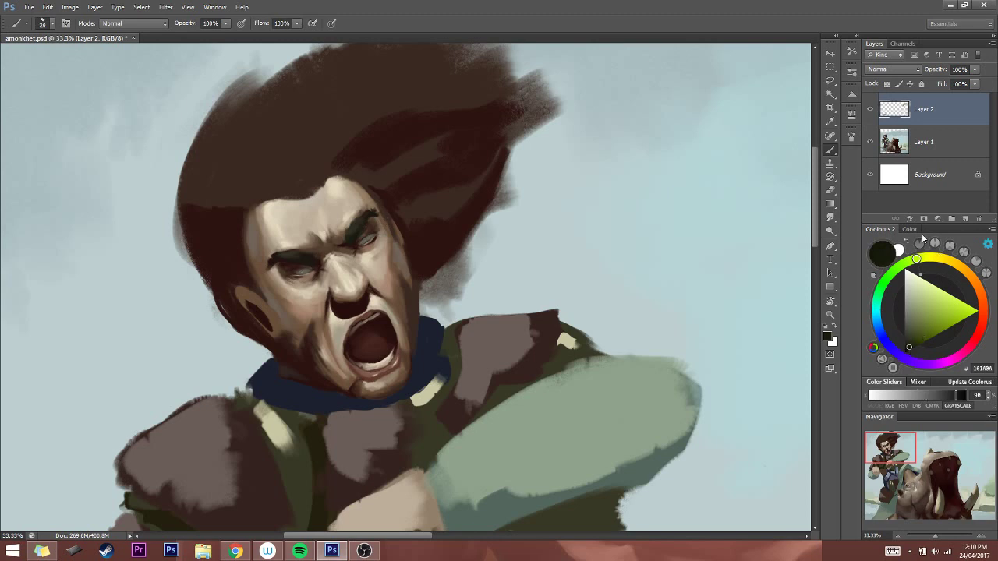
key("bracketleft")
left_click_drag(379, 227, 364, 236)
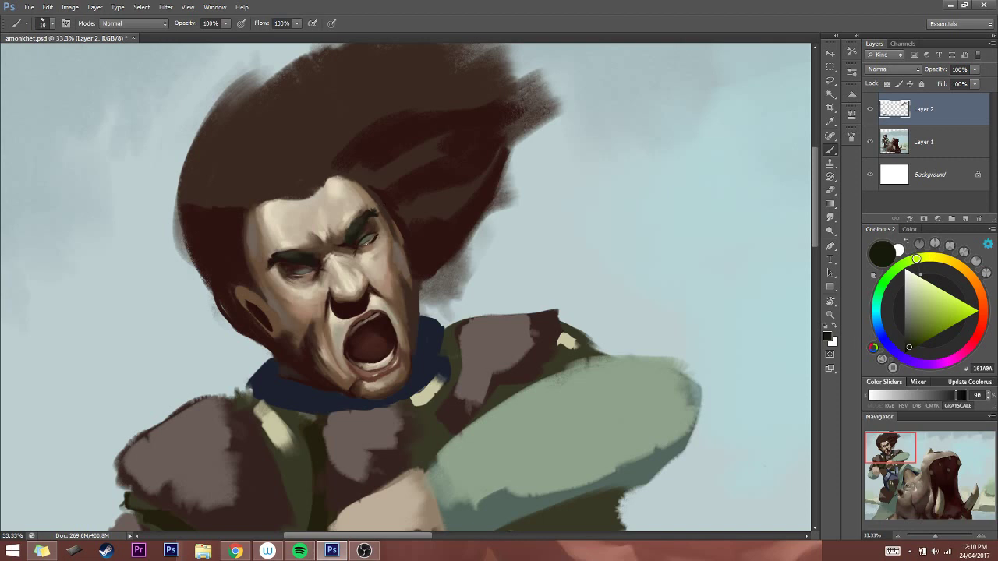
Darken the warrior's eye farther from the visible ear with more near-black 161A0A strokes, and set the brush size to 20
mouse_move(368, 243)
left_mouse_down()
mouse_move(377, 238)
mouse_move(362, 246)
left_mouse_up()
key("bracketright")
key("bracketright")
key("bracketright")
key("bracketleft")
key("bracketleft")
key("bracketleft")
key("bracketleft")
Examine how the warrior's face reads within the whole painting, and return to a closer view of his upper body
left_click(900, 536)
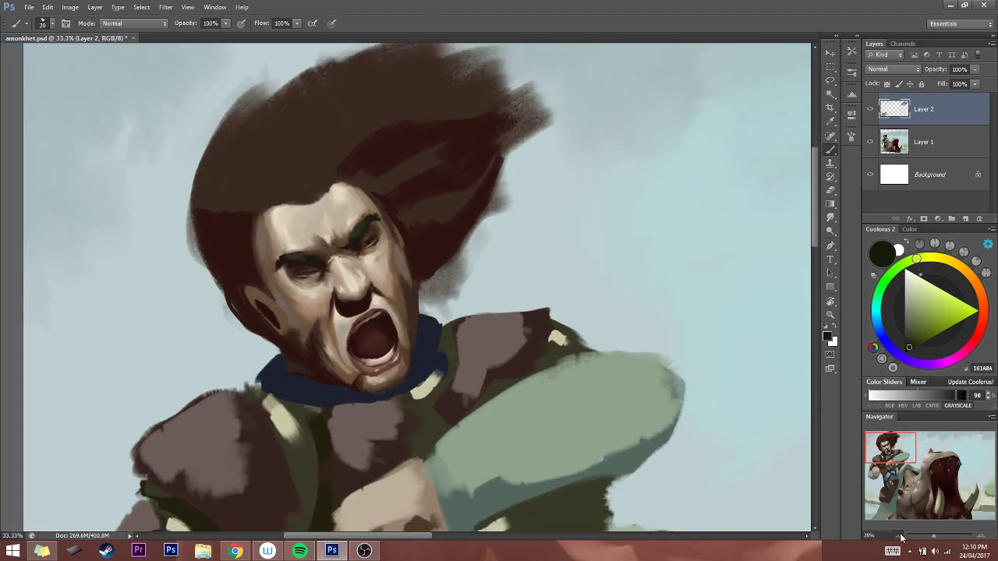
left_click(900, 536)
left_click(900, 536)
left_click(900, 537)
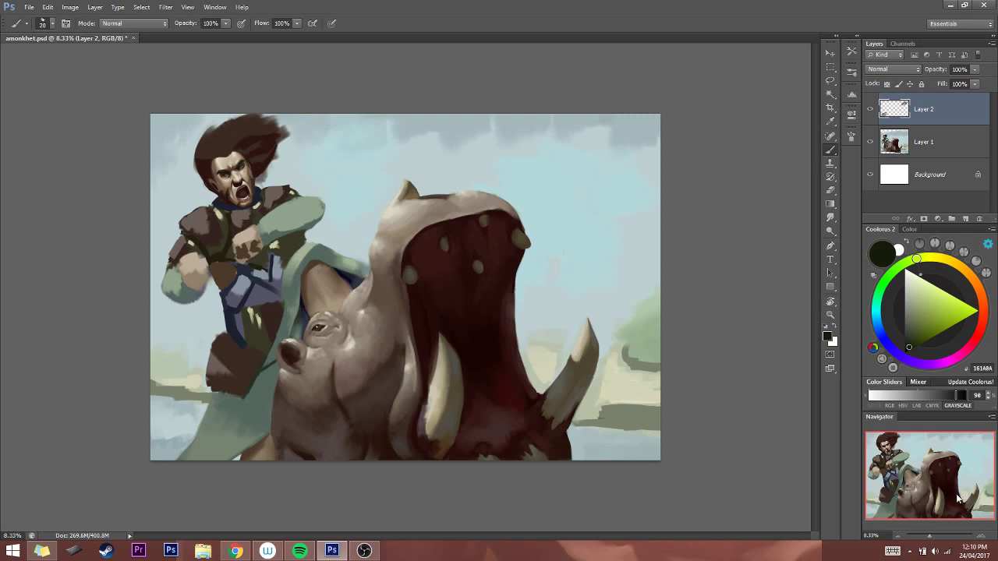
left_click(978, 535)
left_click(978, 534)
left_click(978, 535)
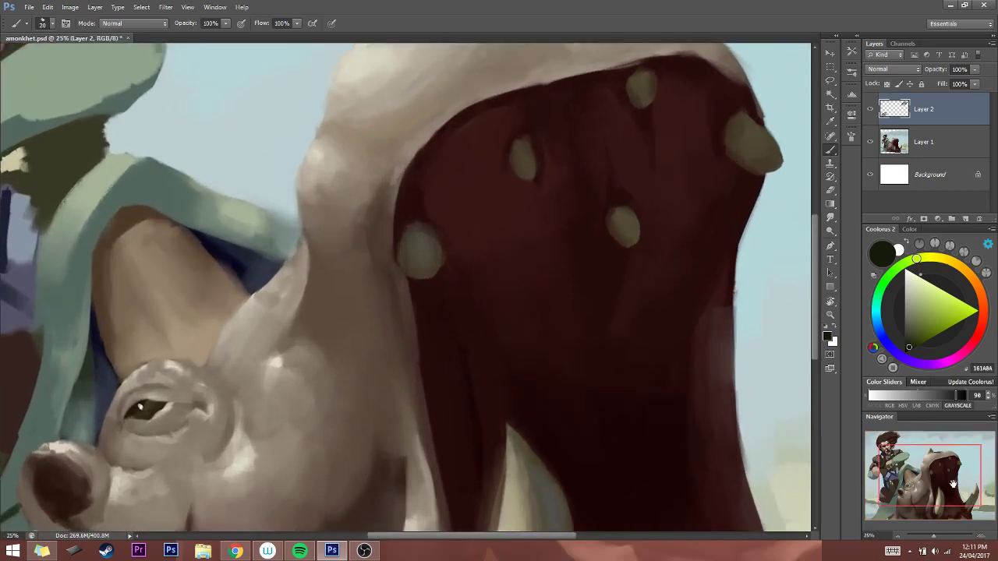
left_click_drag(953, 484, 921, 461)
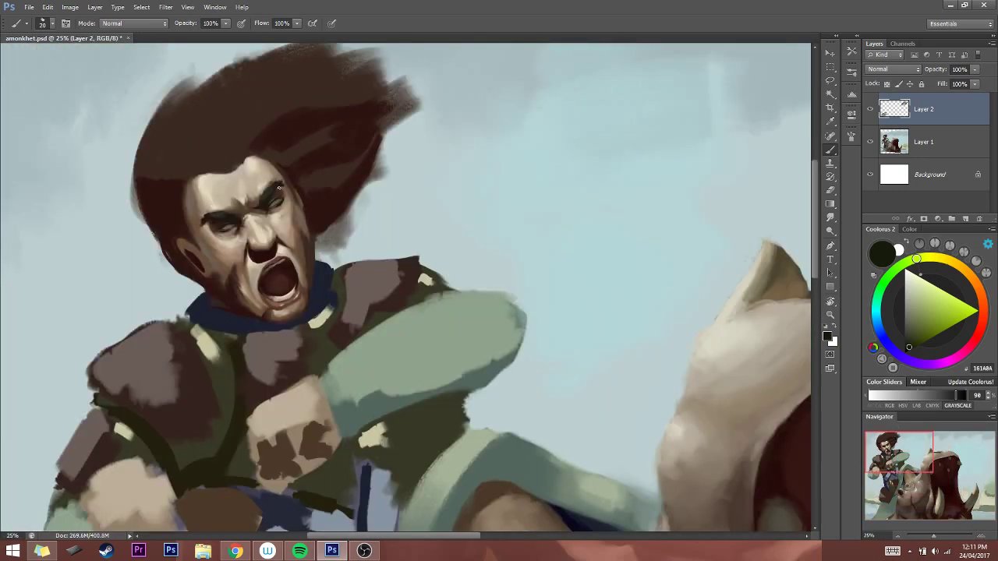
Paint near-black pupils into both of the warrior's eyes, and touch up his nostril with dark red-brown sampled from the hair
key("bracketleft")
left_click_drag(276, 202, 281, 200)
left_click_drag(228, 228, 229, 227)
left_click(353, 160, "alt")
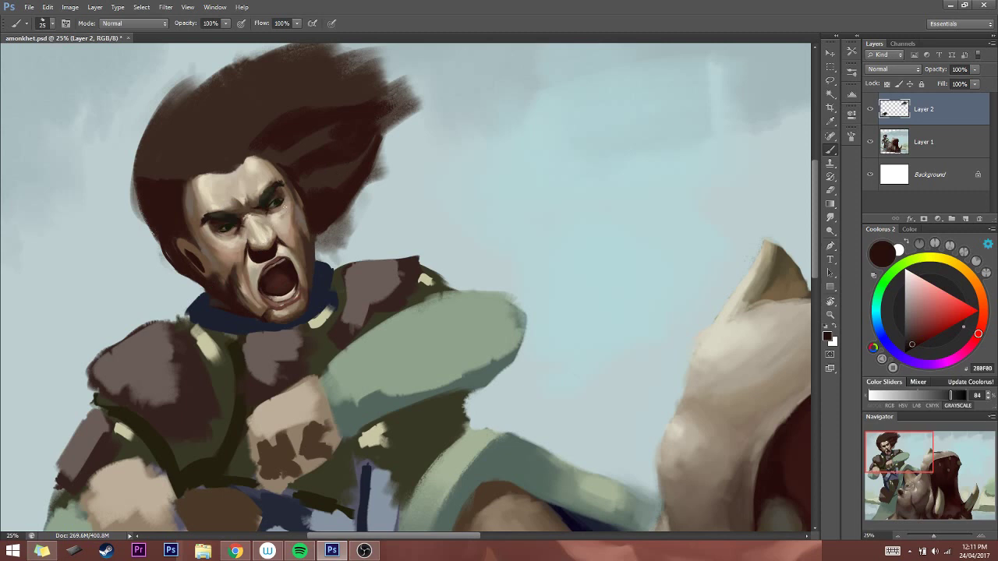
left_click_drag(254, 249, 258, 251)
Mix dark green 222A18 and work it into both of the warrior's eyes with a brush reduced to size 15
left_click(916, 259)
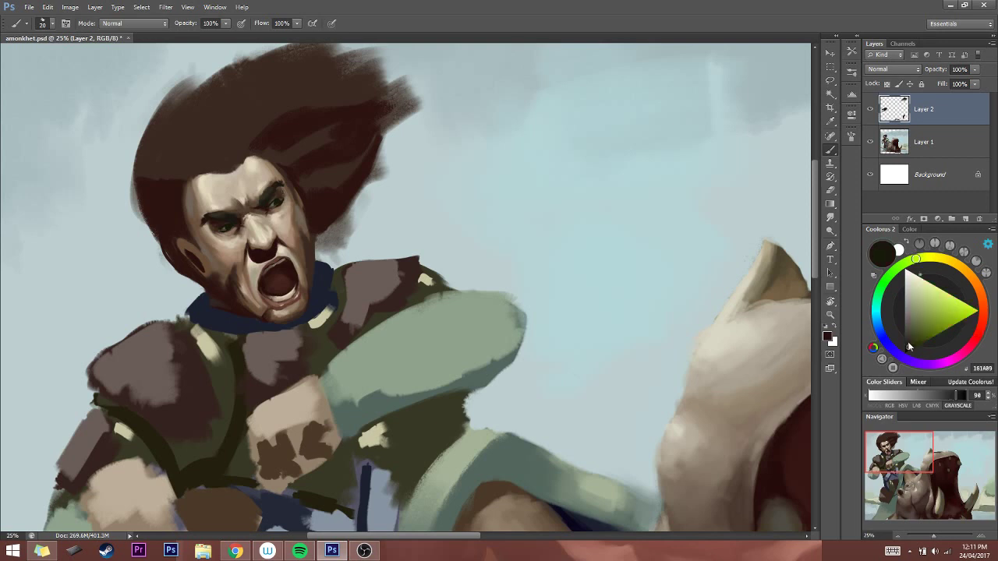
left_click(905, 263)
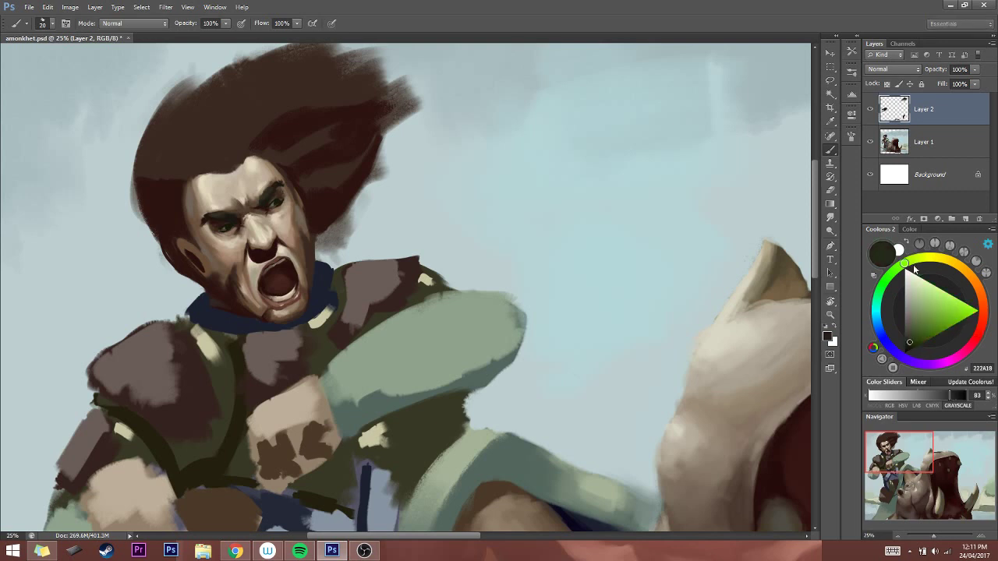
key("ctrl+plus")
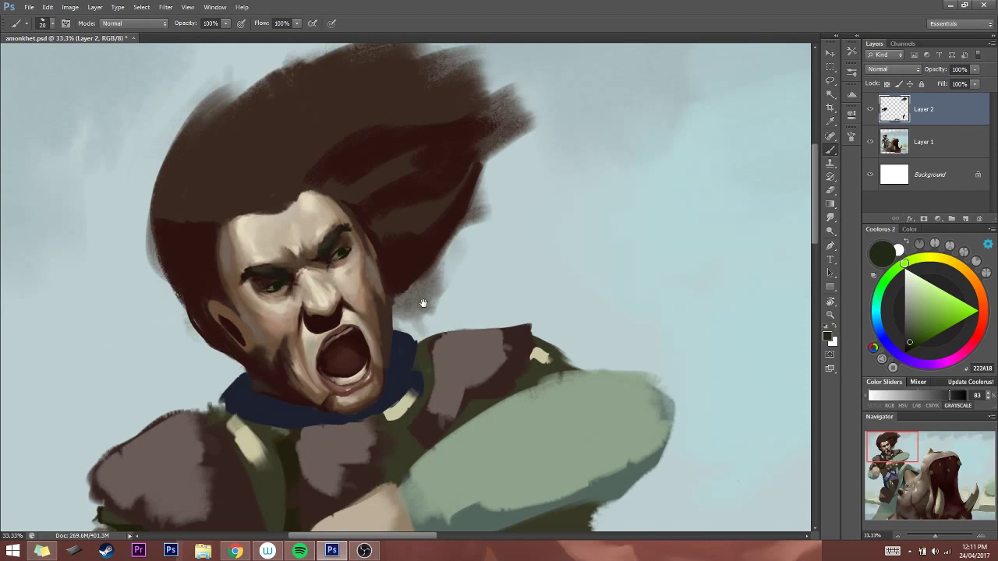
key("bracketleft")
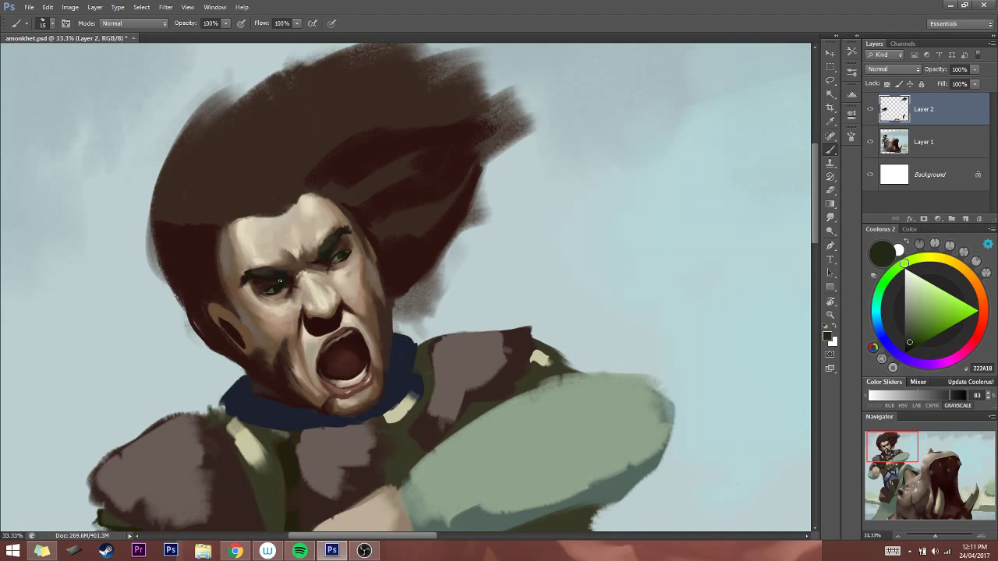
Try small strokes of sampled light blue-grey on the warrior's eye farther from the visible ear
left_click(370, 212, "alt")
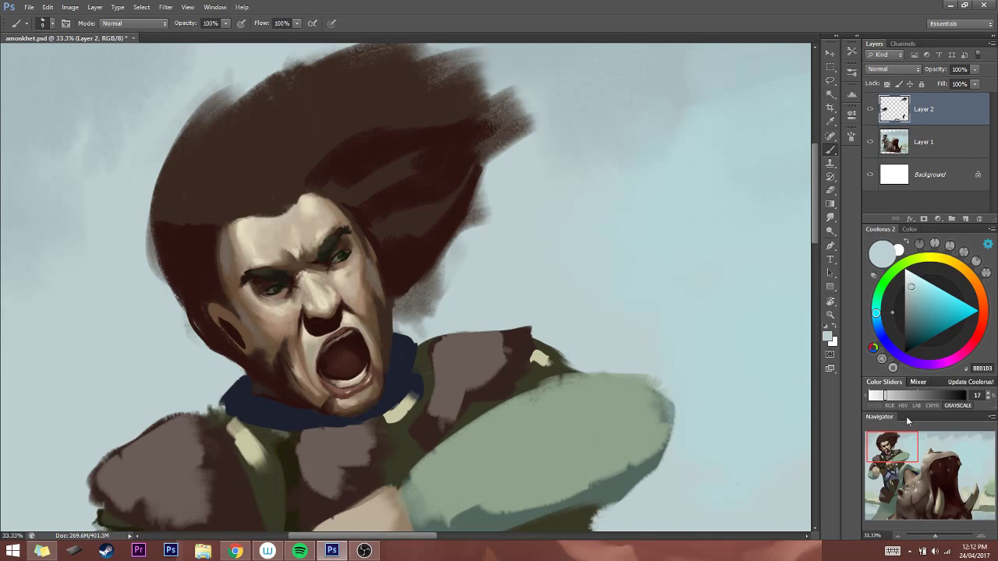
left_click(896, 537)
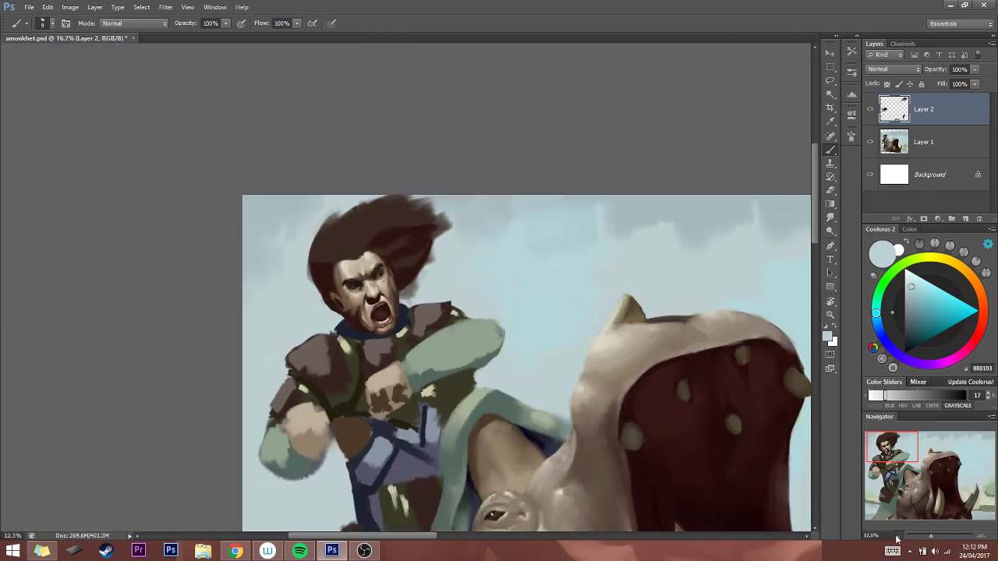
left_click(896, 538)
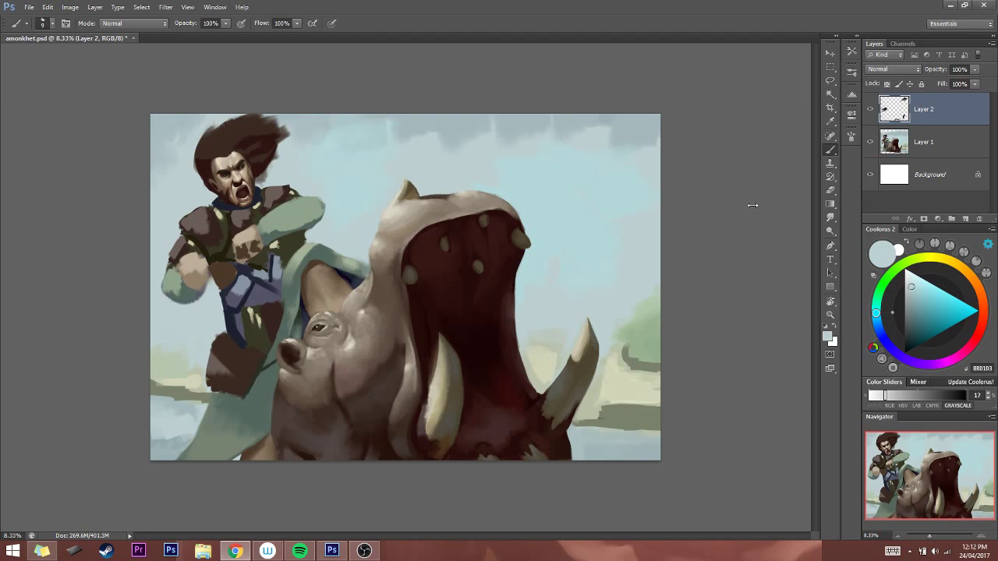
left_click(984, 537)
left_click(984, 537)
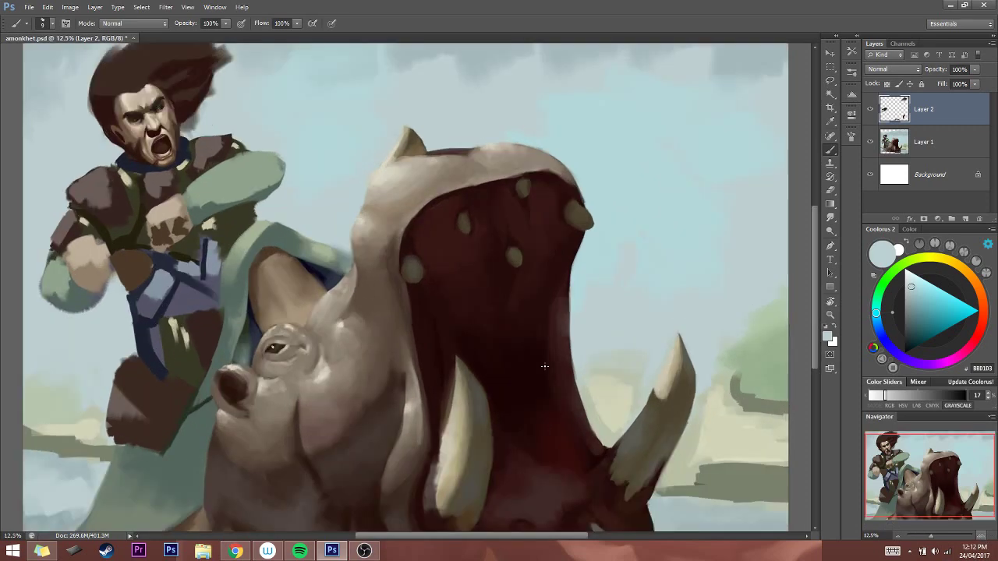
left_click_drag(932, 476, 694, 406)
left_click(985, 537)
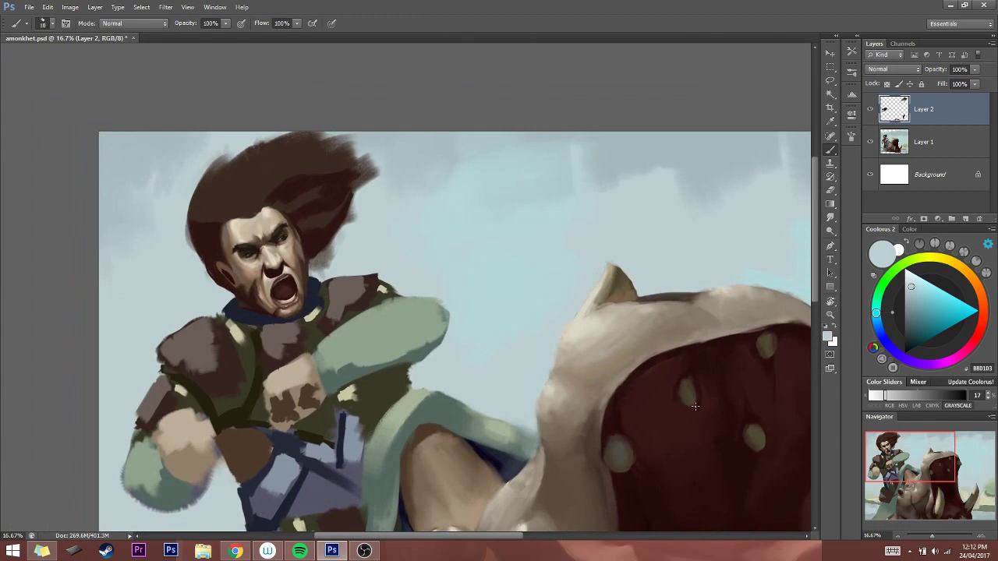
key("bracketright")
left_click_drag(284, 226, 293, 230)
left_click_drag(286, 232, 275, 236)
Delete the layer holding the eye painting and add a new empty layer above Layer 1
left_click(979, 219)
left_click(965, 219)
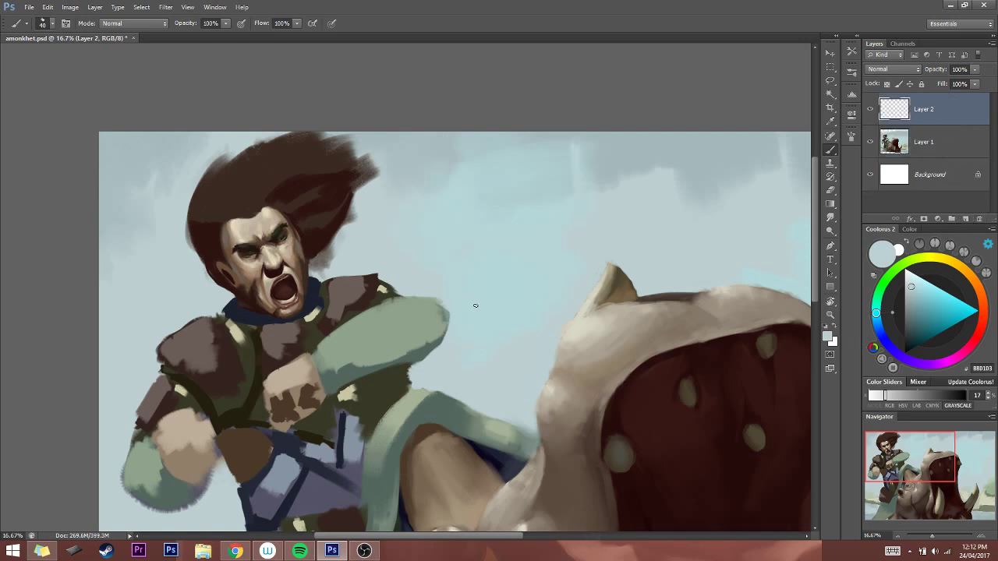
Mix olive grey 575840 and repaint the eyeballs in both of the warrior's eyes with a brush around size 35 to 40
left_click(894, 273)
left_click_drag(894, 273, 914, 259)
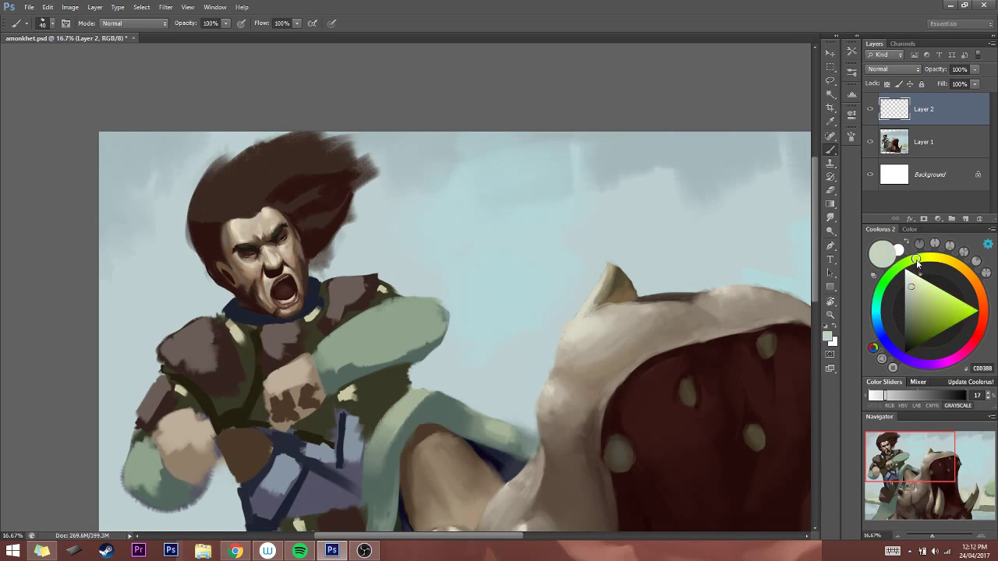
left_click_drag(915, 329, 907, 330)
left_click(907, 325)
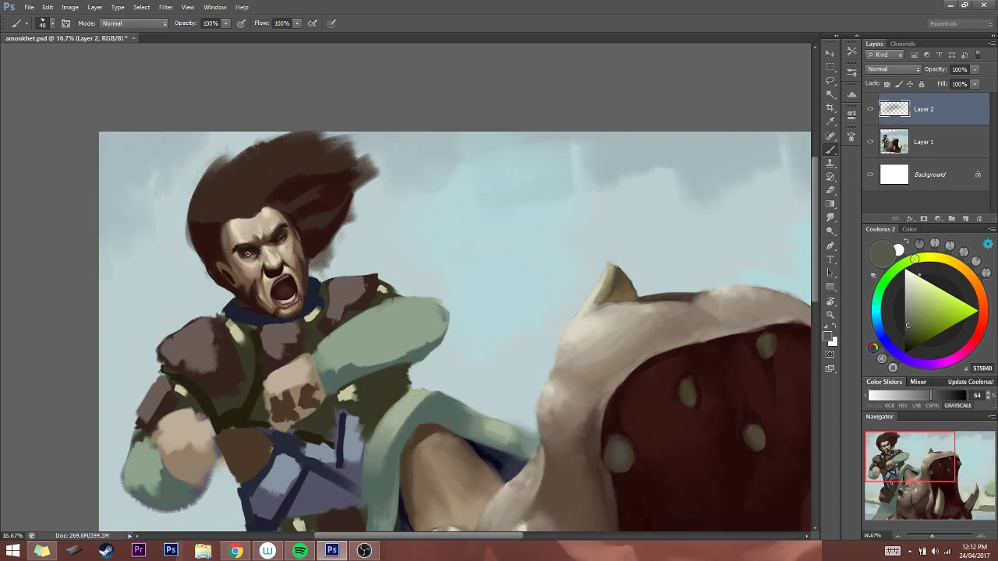
left_click_drag(257, 253, 243, 255)
key("bracketleft")
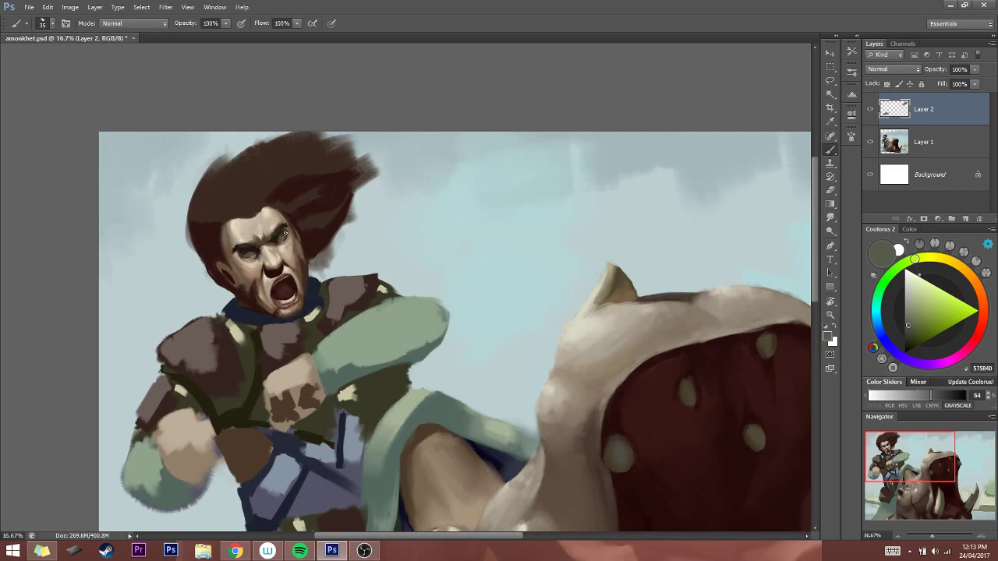
key("bracketright")
left_click_drag(282, 237, 291, 232)
Paint very dark olive 1F200A detail into both of the warrior's eyes at brush size 15
left_click_drag(919, 338, 911, 346)
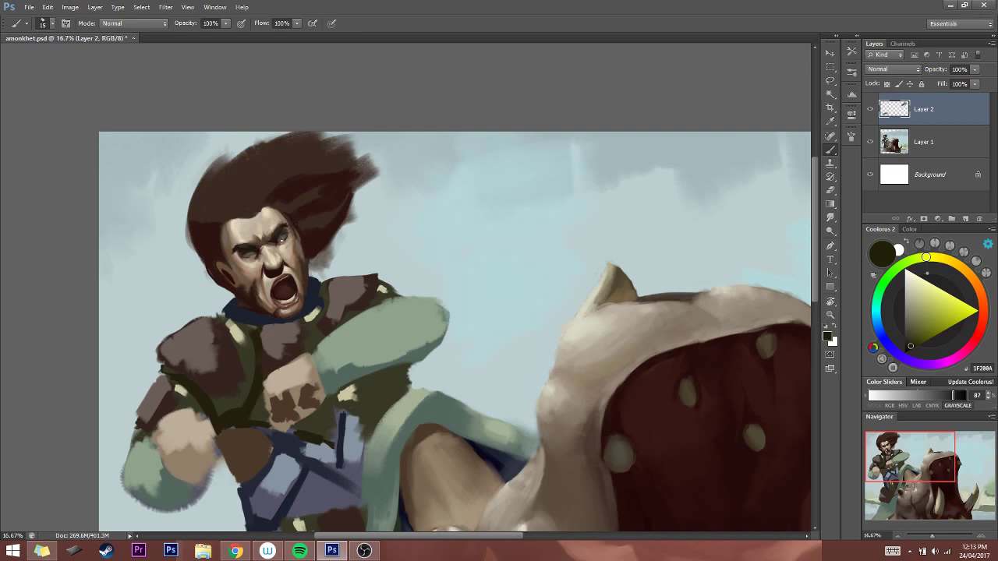
left_click_drag(280, 240, 283, 235)
left_click_drag(244, 258, 258, 259)
Rework the warrior's eyeballs with olive greys 6A6E5D and 525443, using brush sizes 20 and 25
left_click(286, 231, "alt")
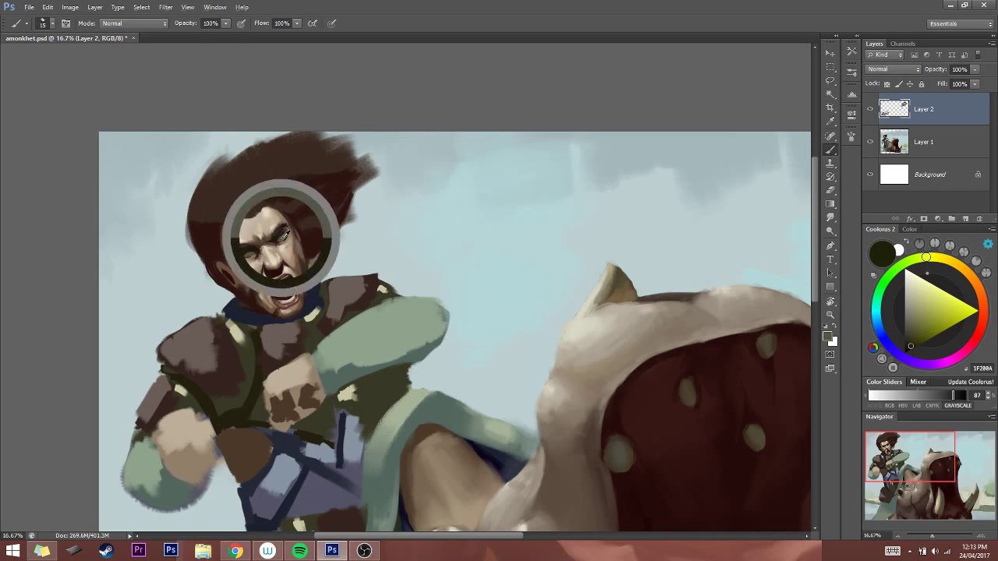
left_click(908, 319)
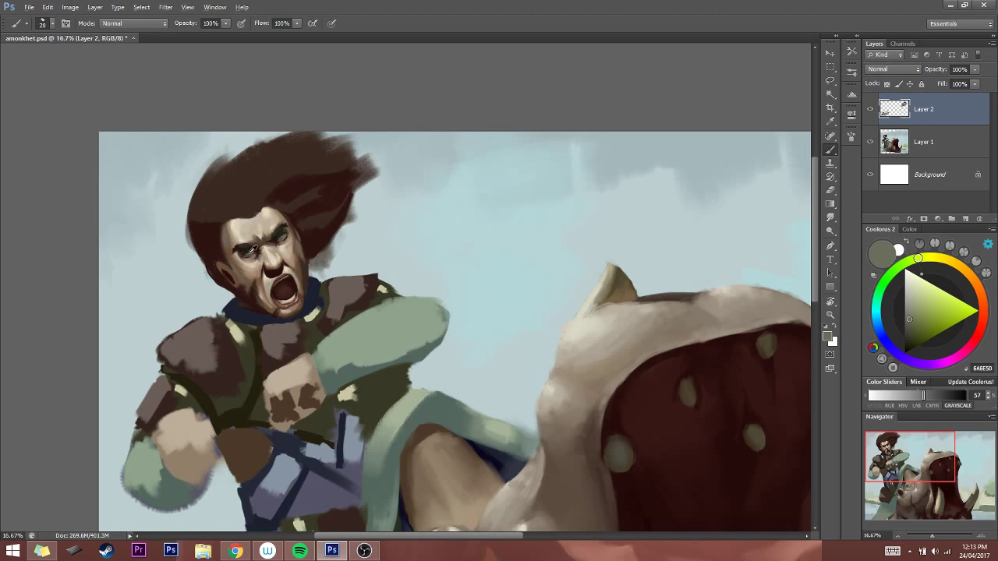
left_click(908, 326)
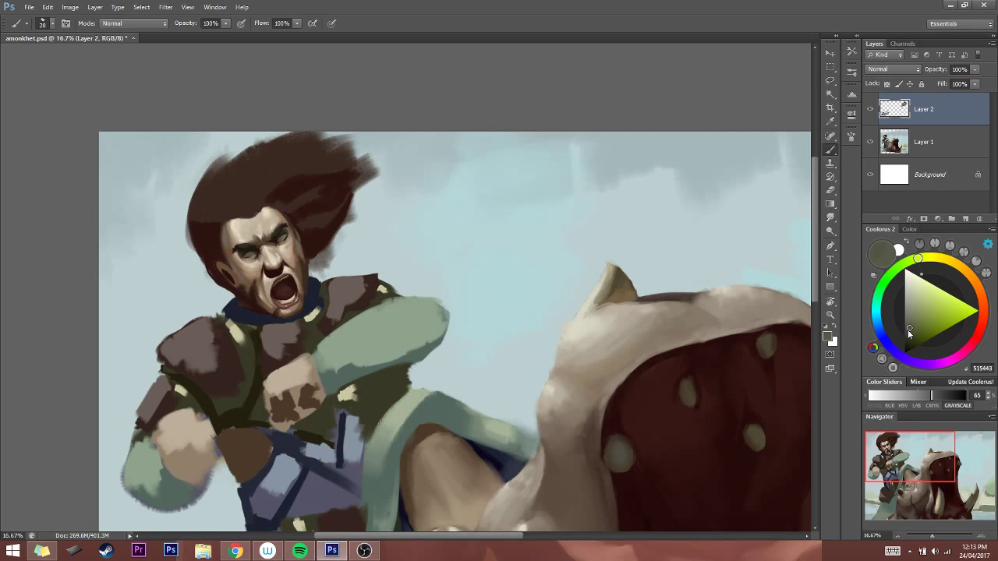
left_click_drag(917, 258, 923, 257)
key("alt+Tab")
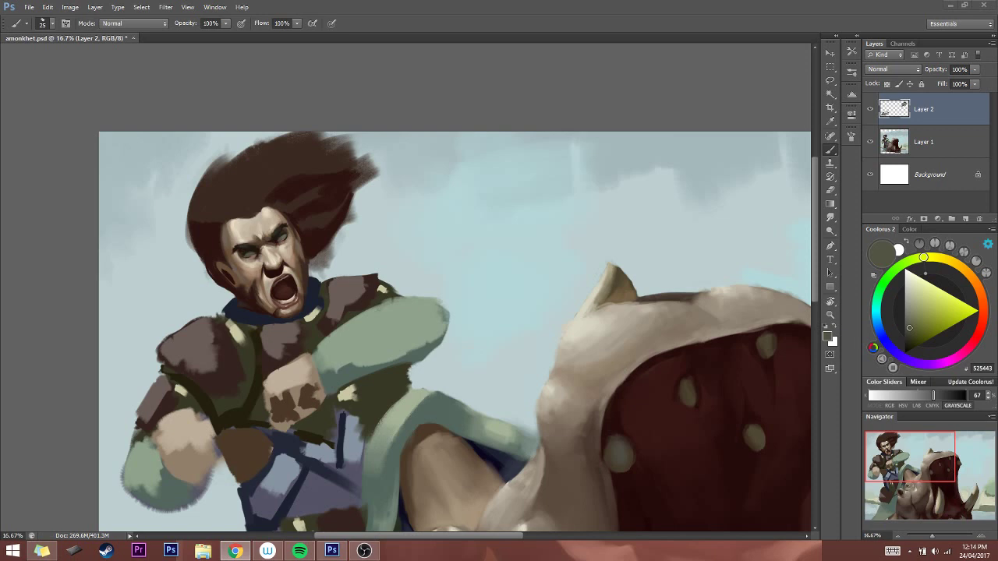
left_click(360, 57)
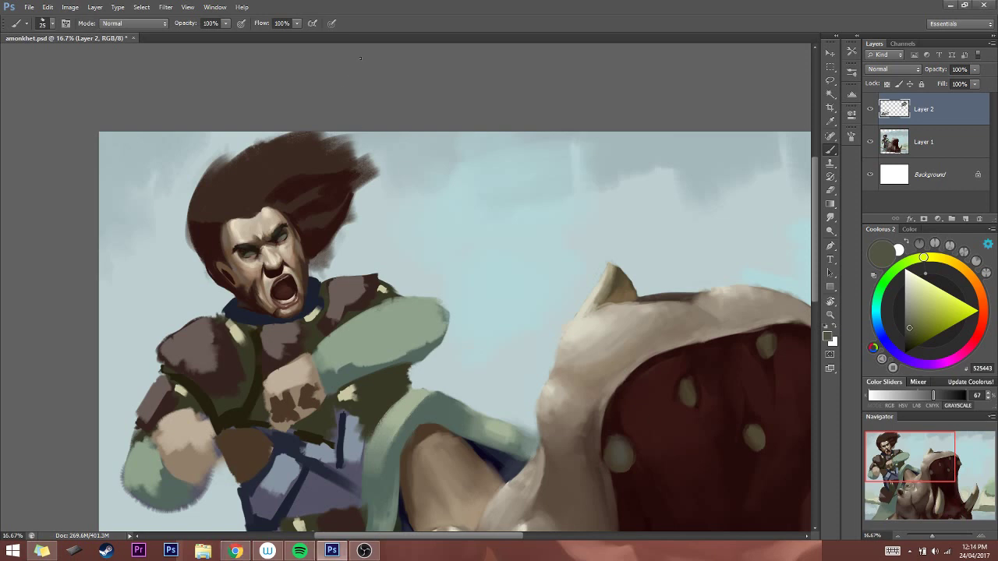
Sample a near-black tone beside the brow and dab it into the warrior's eye nearer the visible ear
left_click(288, 212, "alt")
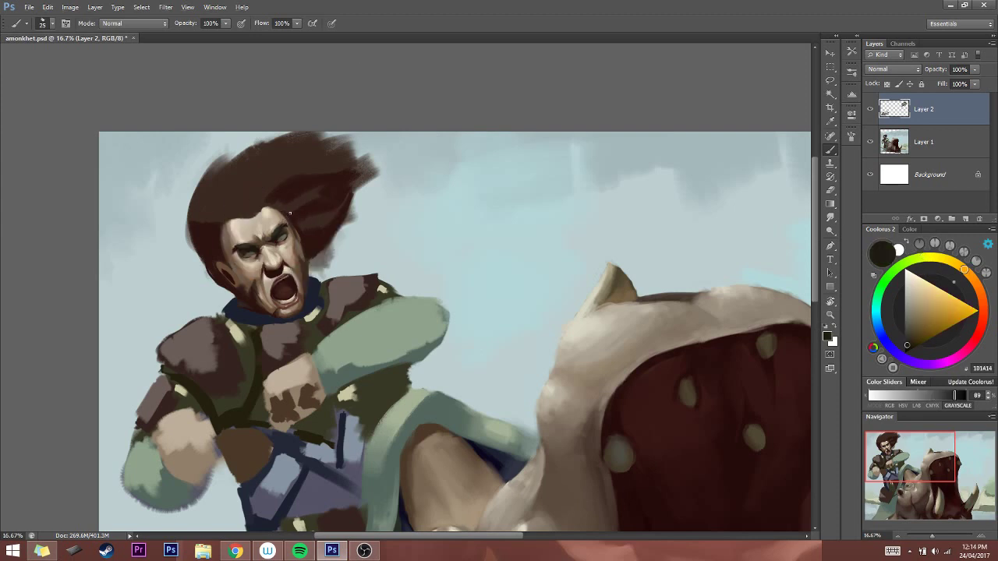
key("alt+Tab")
left_click(251, 251)
left_click(252, 255)
key("alt+Tab")
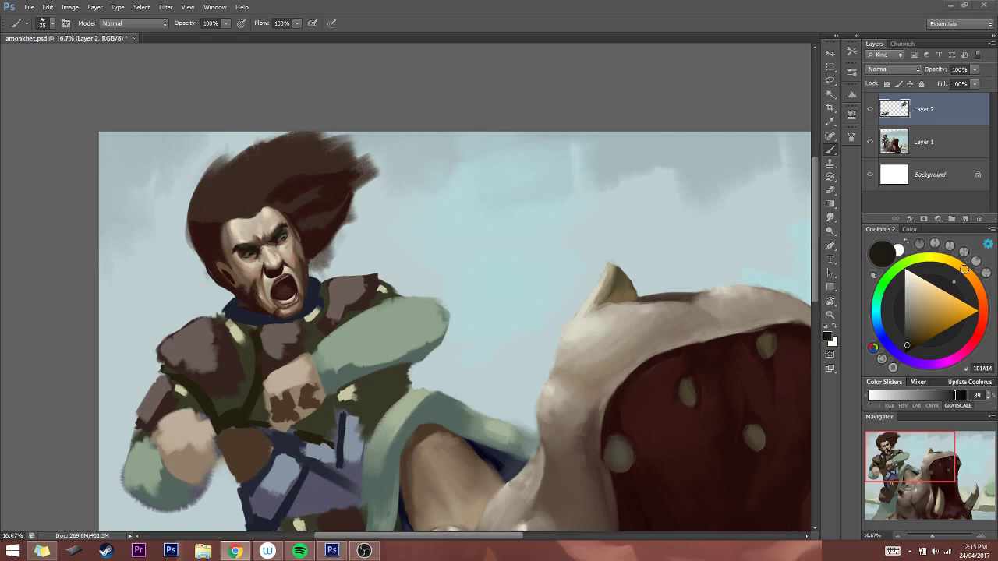
Sample a mid brown from the warrior's ear and paint it down the length of the ear at brush size 30
left_click(222, 265, "alt")
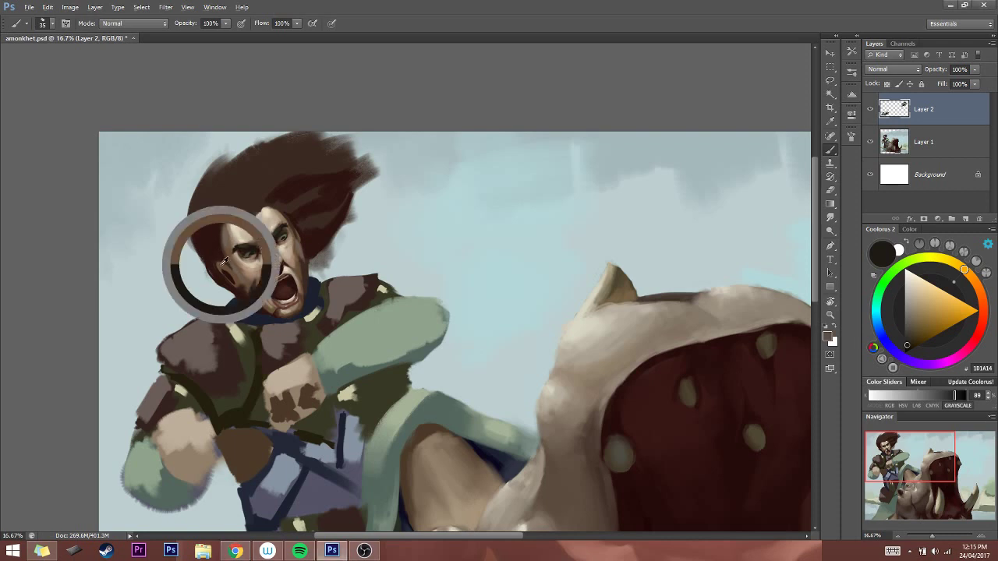
key("bracketright")
key("bracketleft")
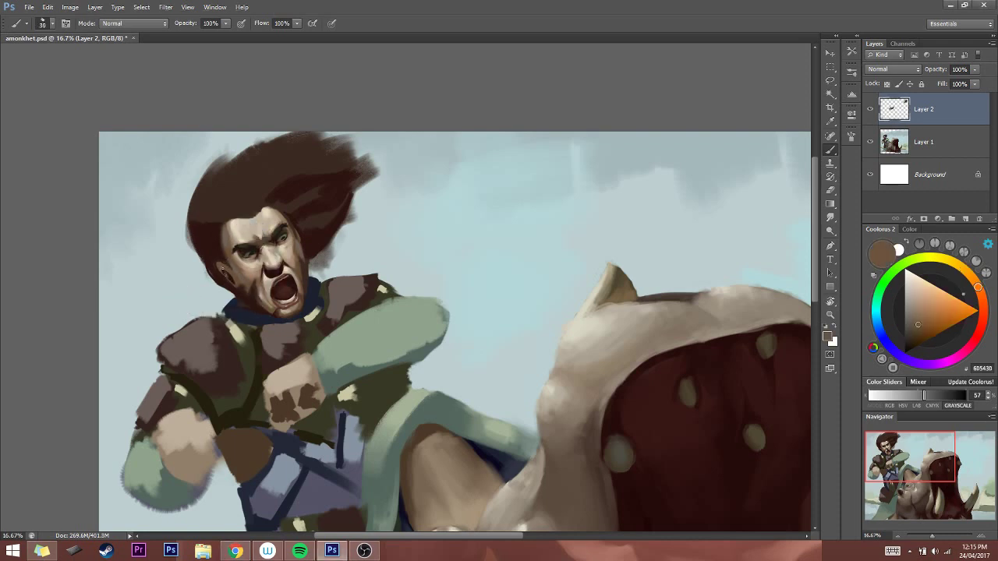
left_click_drag(222, 259, 230, 284)
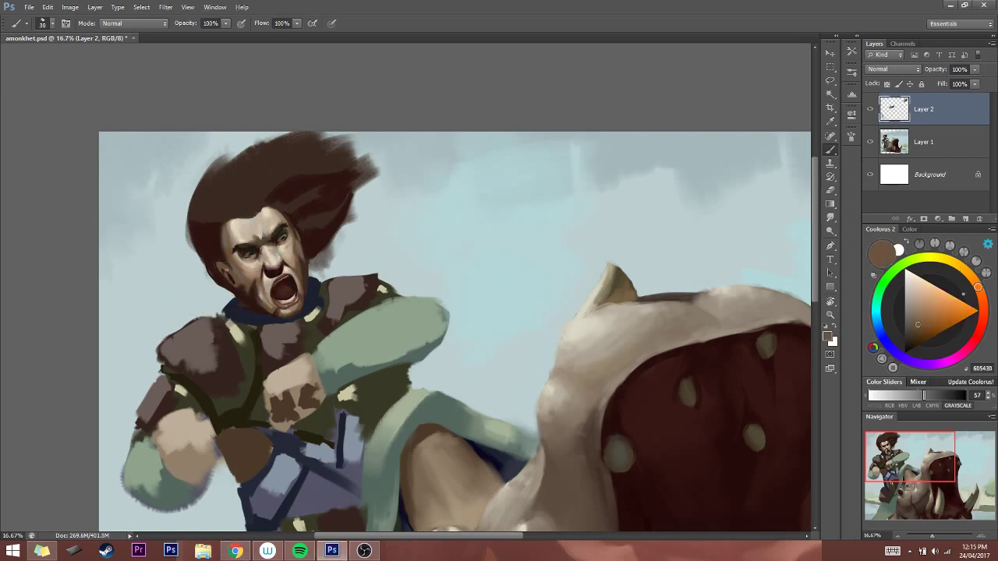
Shade the ear at brush size 40 with a redder brown, dark red-brown 2E1412 from the hair, and brown 684E38
left_click(224, 261, "alt")
left_click_drag(978, 288, 981, 297)
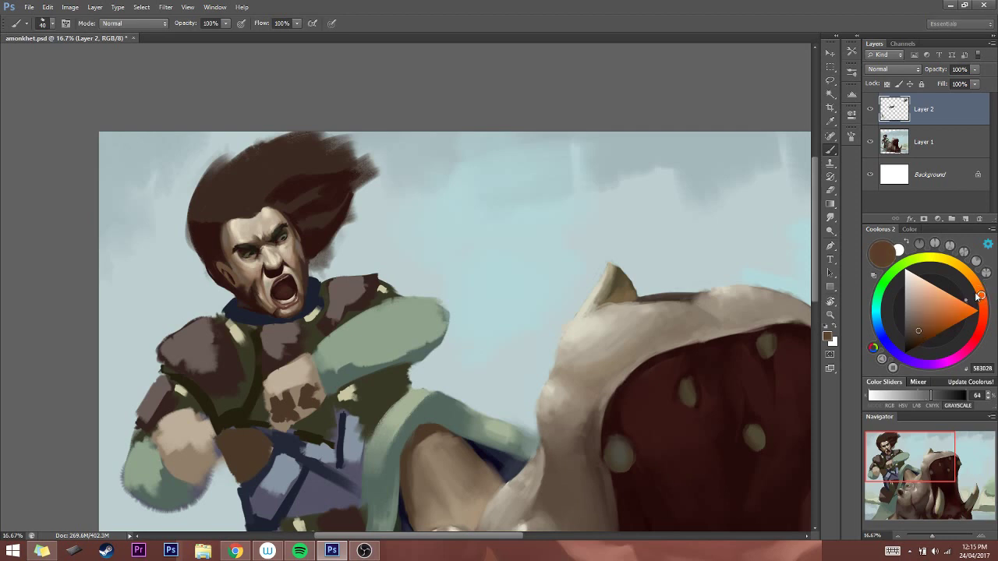
left_click(216, 255, "alt")
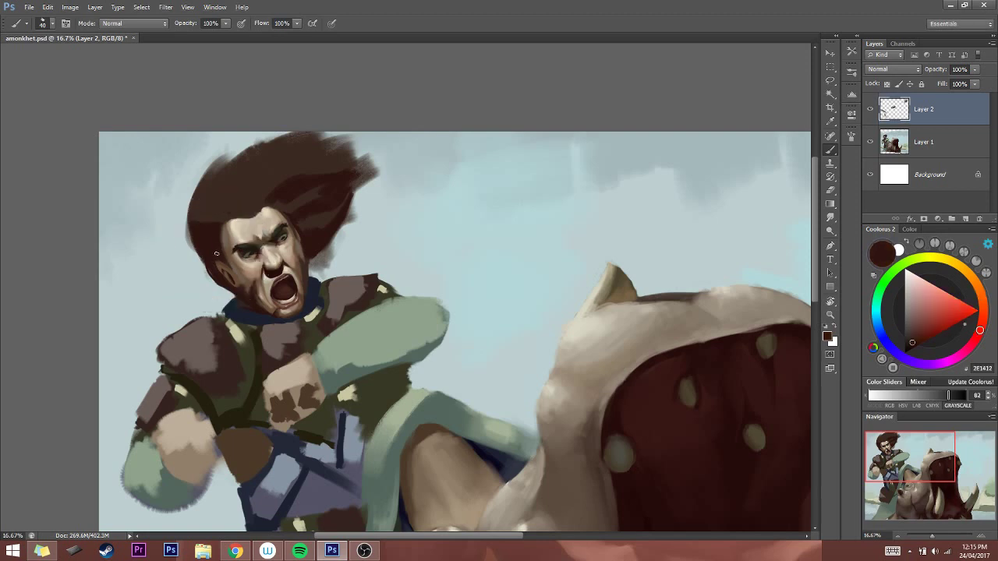
left_click(229, 271, "alt")
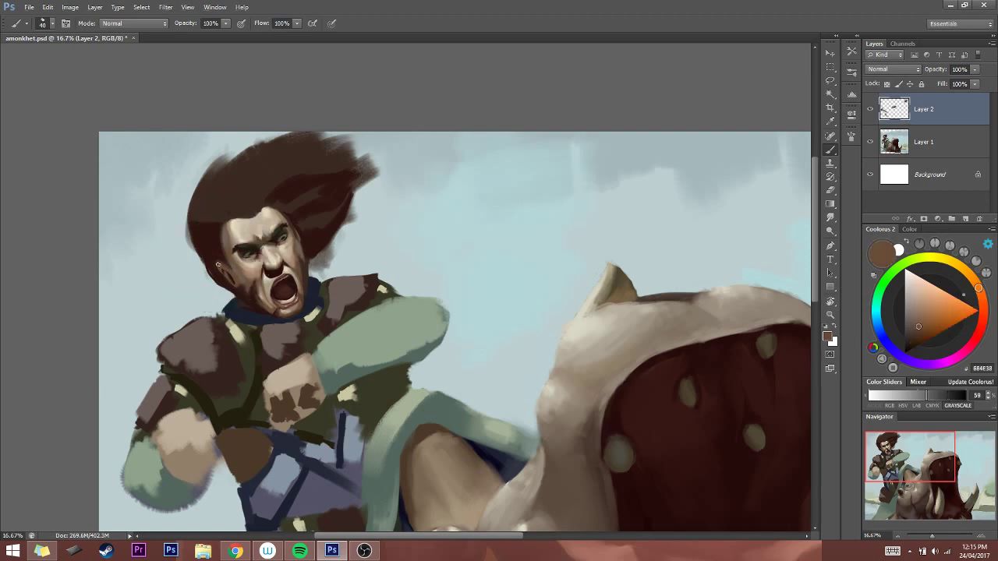
left_click(223, 265, "alt")
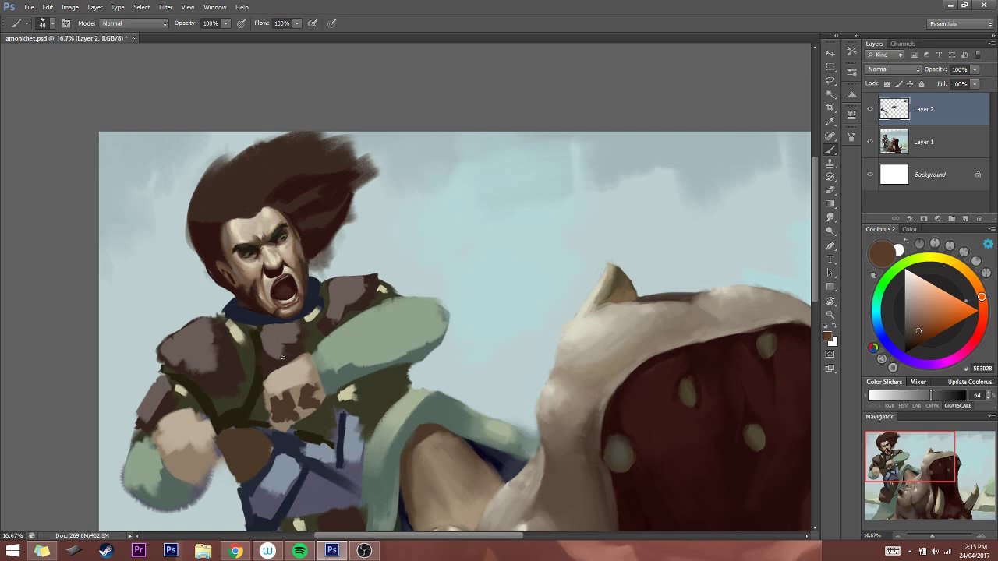
Lighten the warrior's ear with brown 826148 at brush size 25, then sample a darker brown beside the ear
left_click(226, 257, "alt")
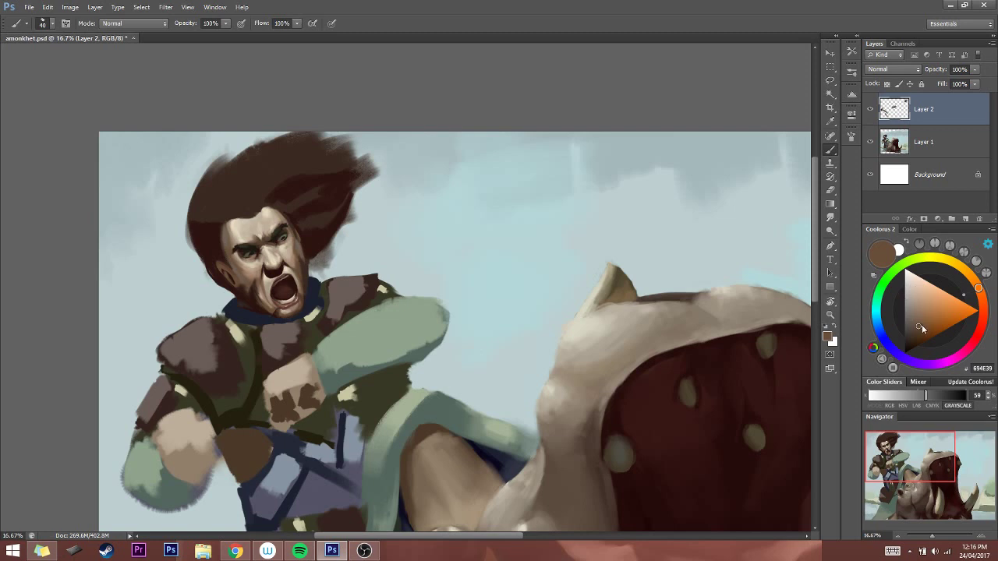
left_click_drag(921, 325, 922, 319)
left_click(980, 292)
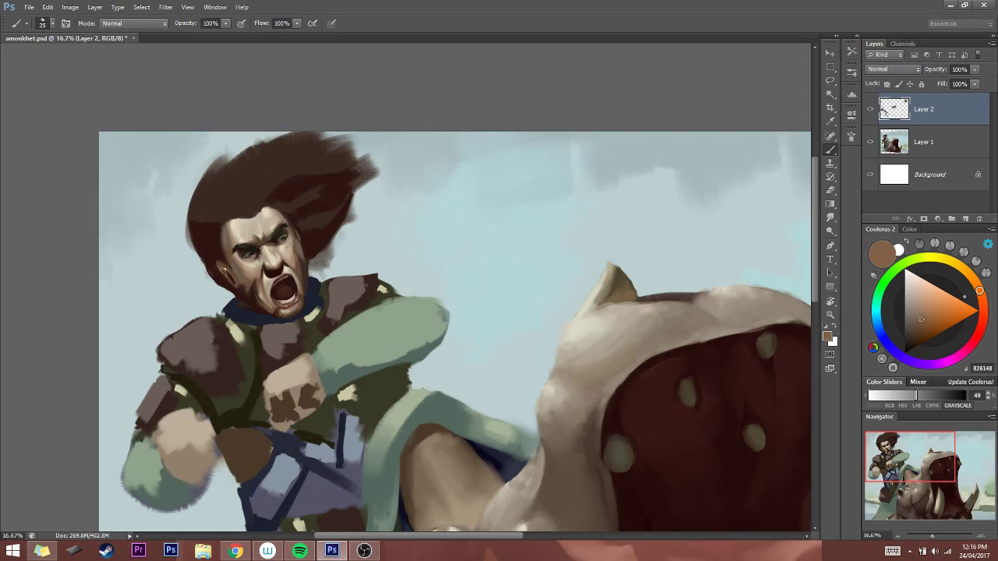
key("bracketright")
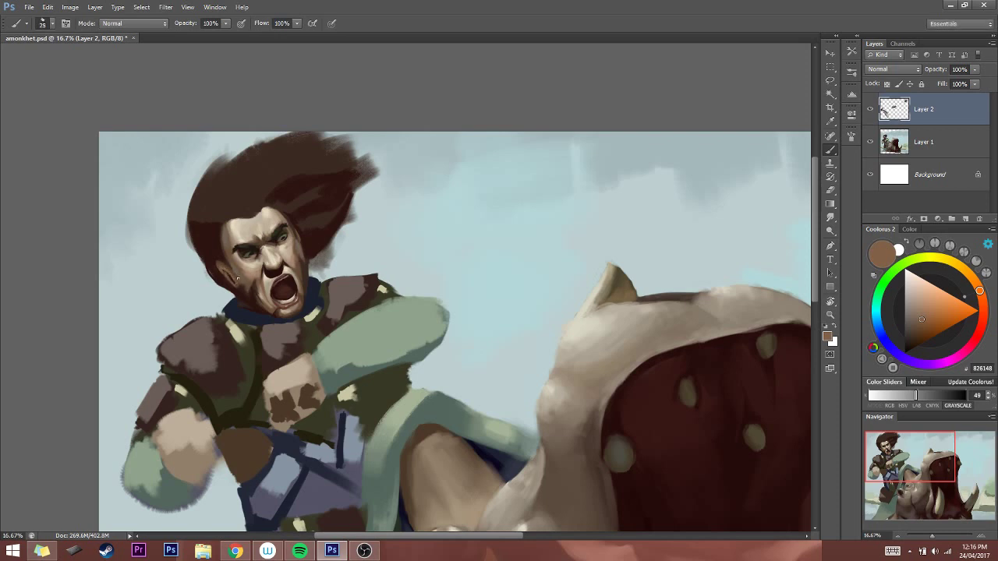
left_click(238, 279, "alt")
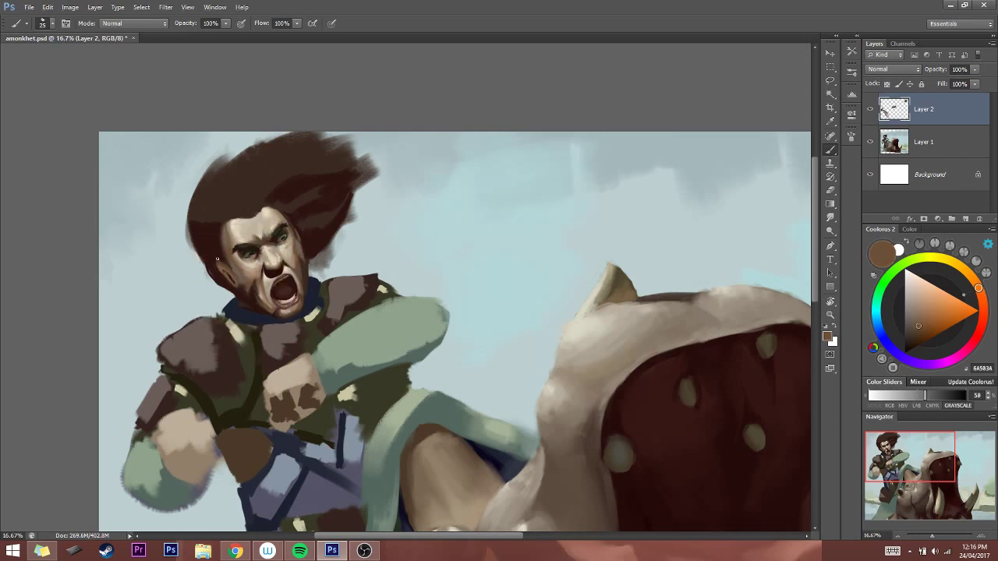
Define the ear's outer edge with dark red-brown 2E1412 from the hair, then sample a greyish brown inside the ear
left_click(218, 257, "alt")
left_click(289, 135, "alt")
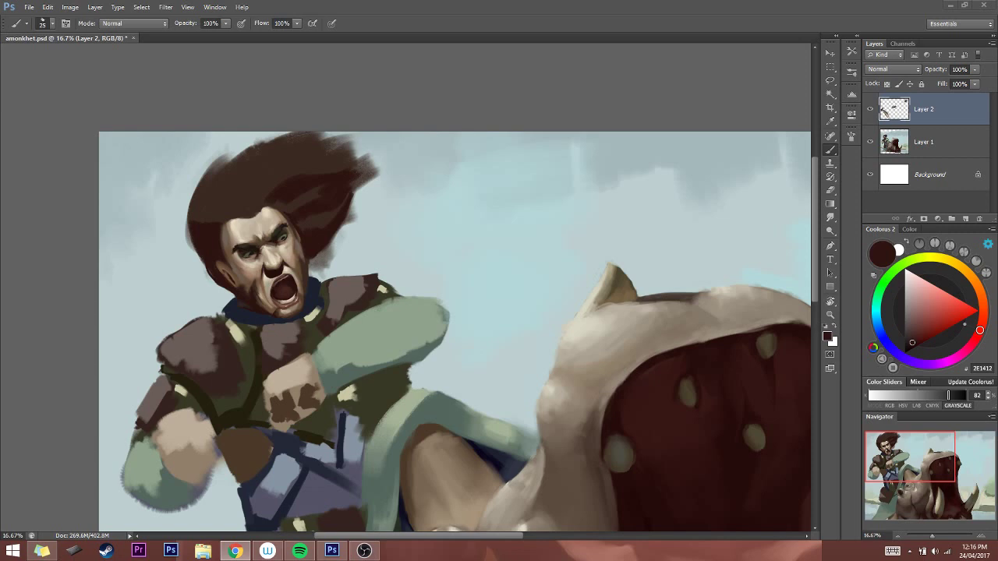
left_click(225, 235)
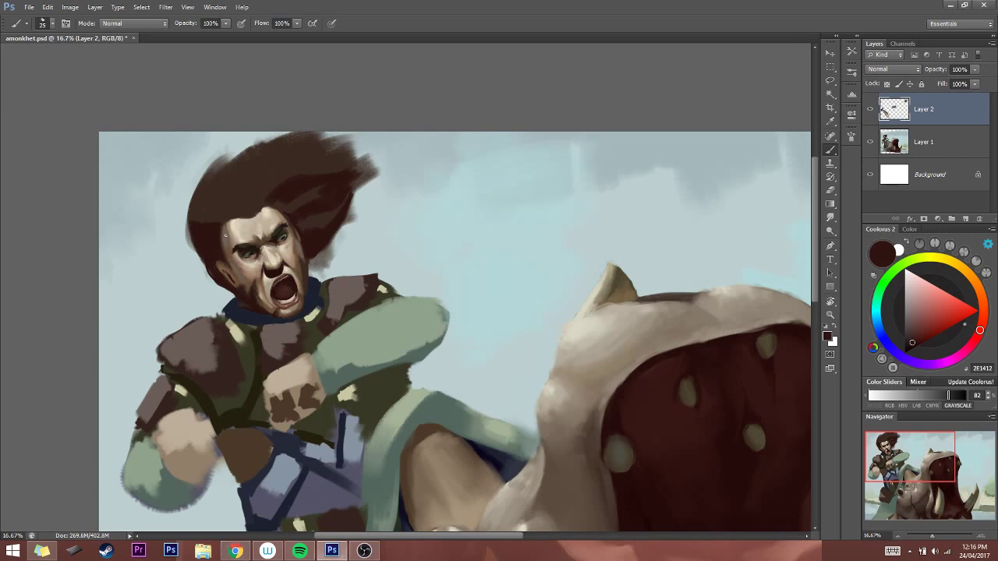
left_click(219, 254, "alt")
left_click_drag(239, 276, 214, 263)
left_click(237, 267, "alt")
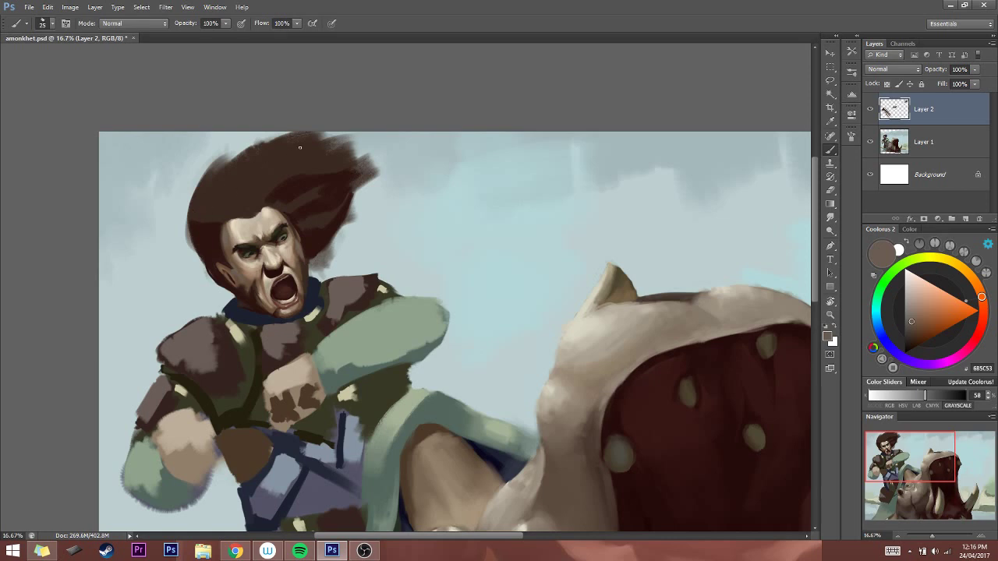
Clean up the hair edge beside the far cheek with 2E1412, then sample brown 694E39 and a greyer brown for the cheek at size 35
left_click(301, 234, "alt")
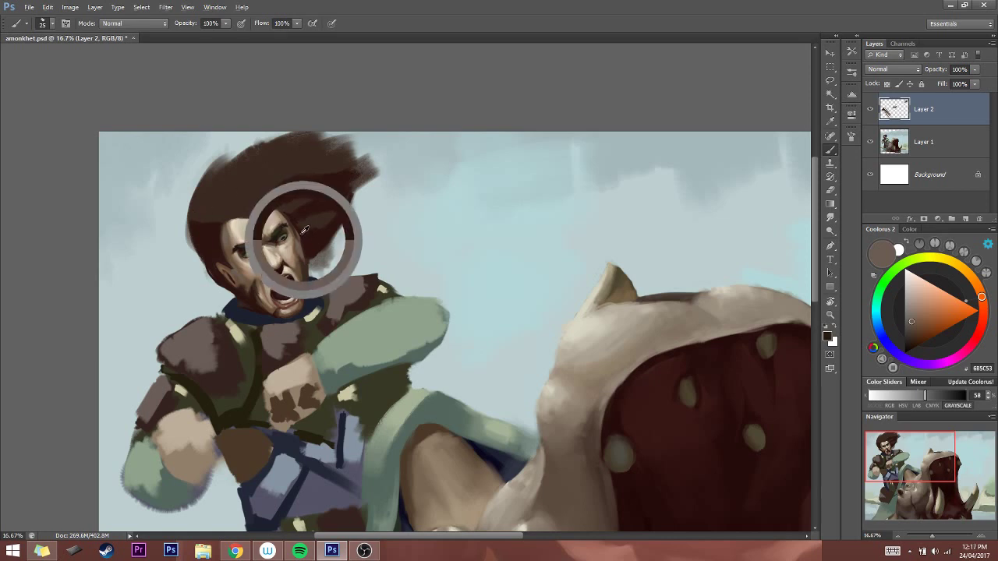
left_click_drag(310, 255, 302, 232)
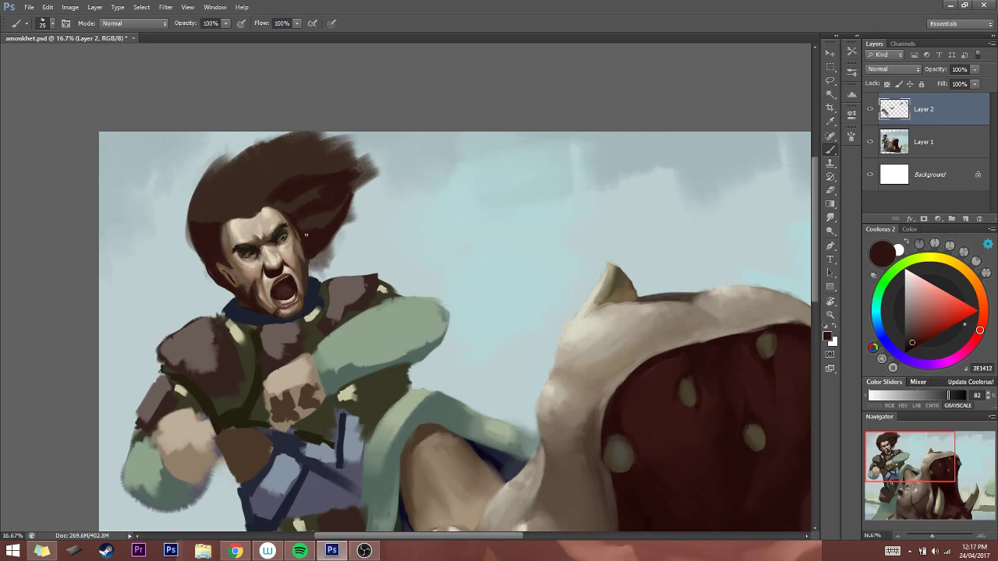
left_click(294, 243, "alt")
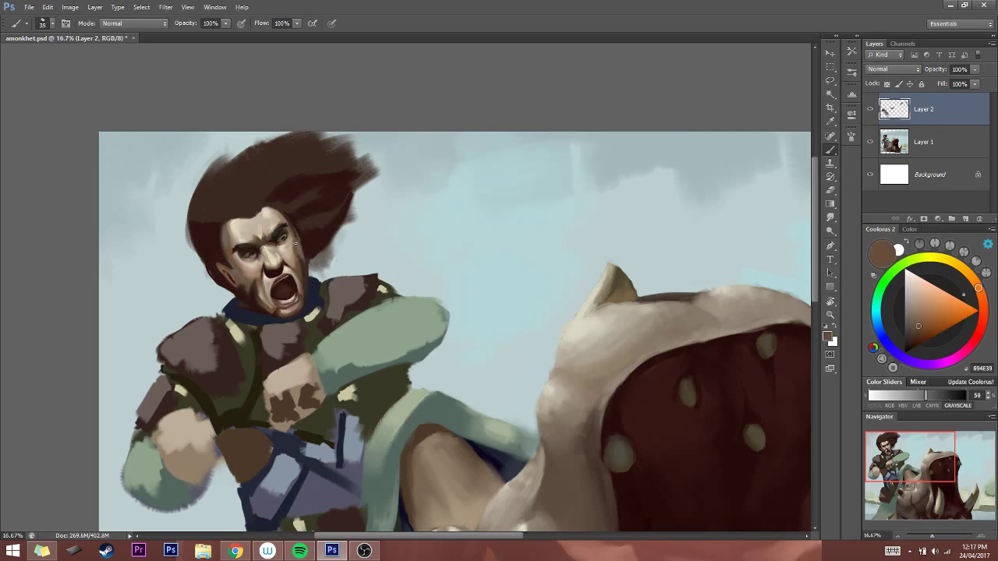
left_click(302, 251, "alt")
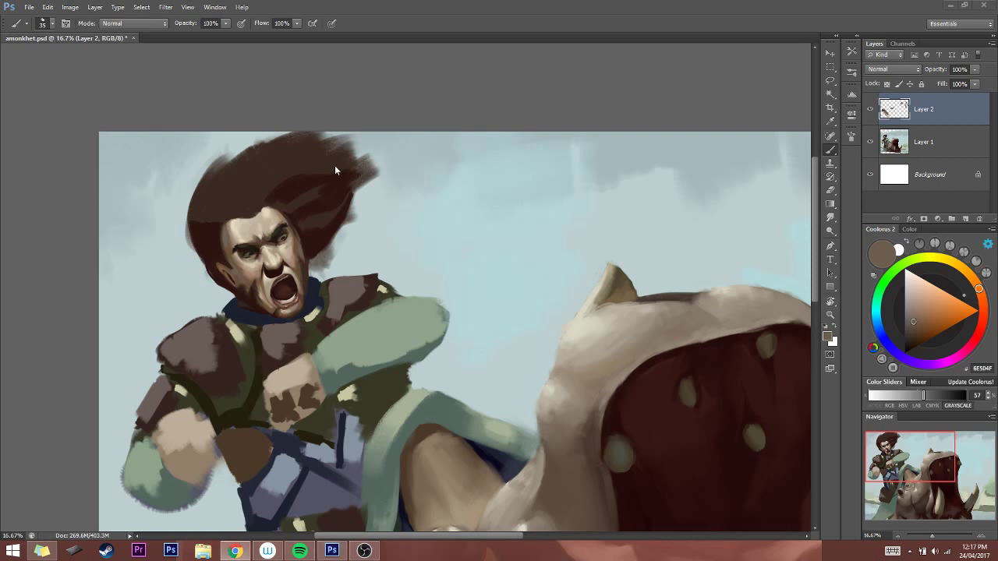
Paint dark 2E1412 strands through the hair above the forehead at brush size 80, plus a stray lock behind the crown at size 50
key("bracketright")
key("bracketright")
key("bracketright")
key("bracketright")
key("bracketright")
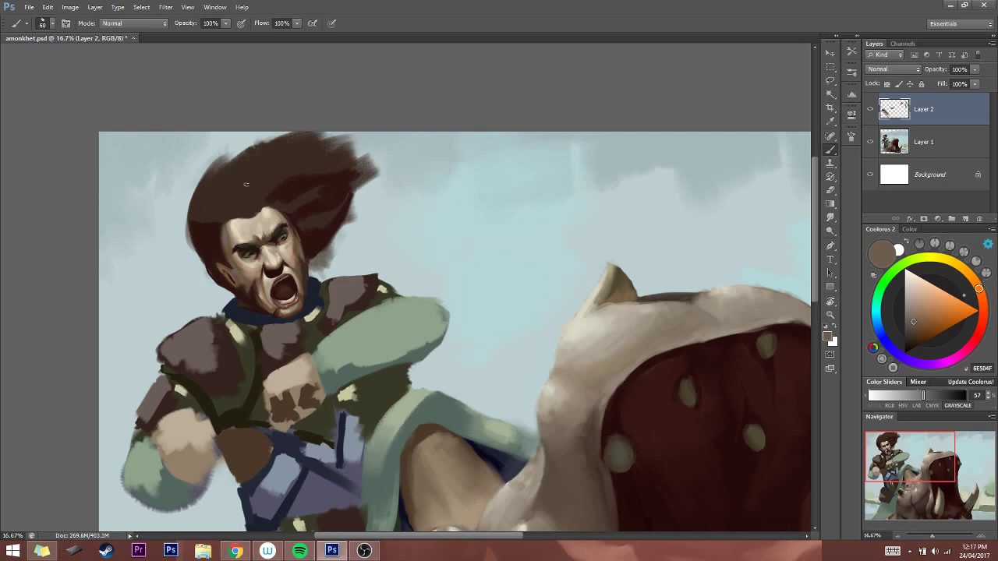
left_click(231, 170, "alt")
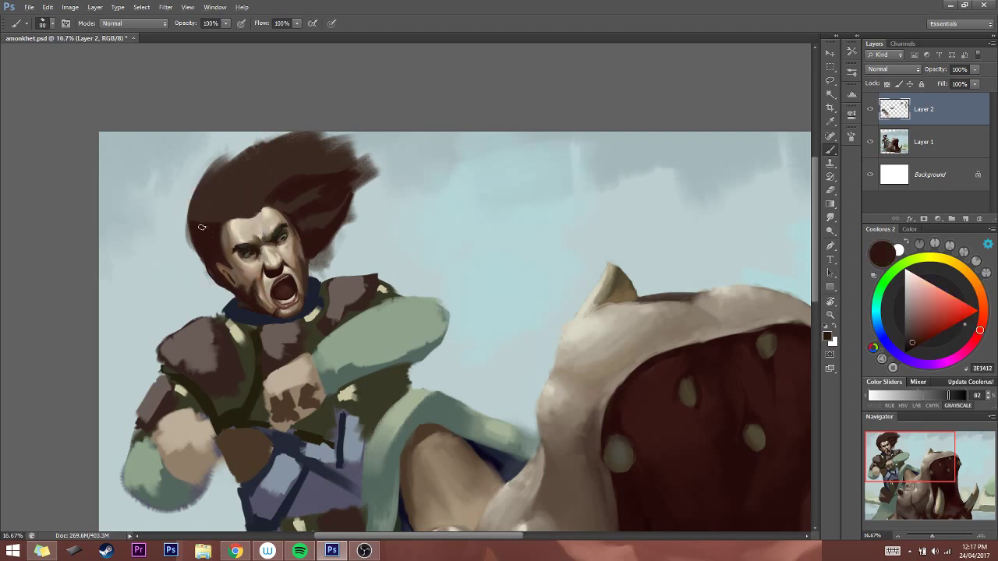
mouse_move(199, 221)
left_mouse_down()
mouse_move(206, 197)
mouse_move(236, 172)
mouse_move(268, 187)
left_mouse_up()
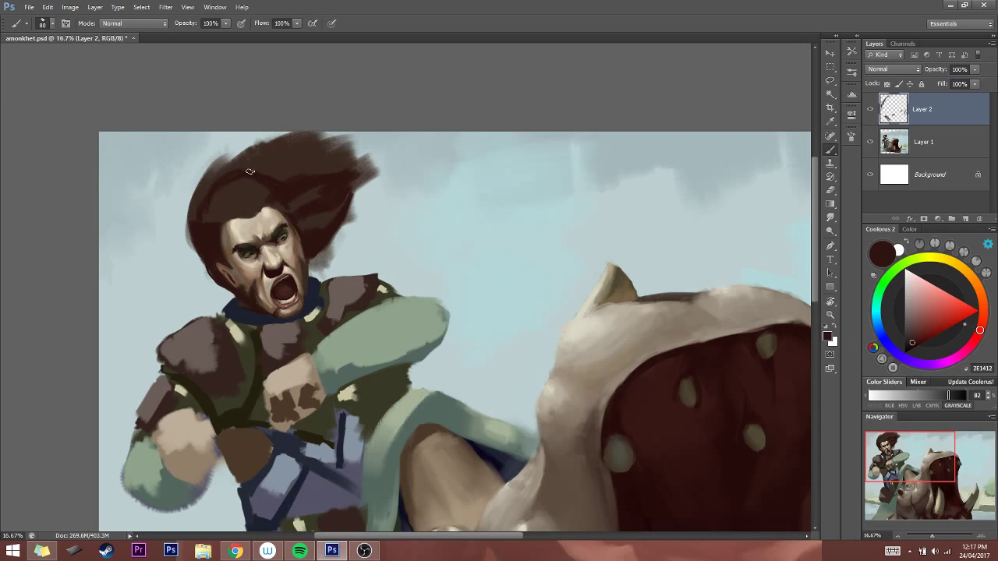
key("bracketleft")
key("bracketleft")
key("bracketleft")
left_click_drag(211, 187, 248, 135)
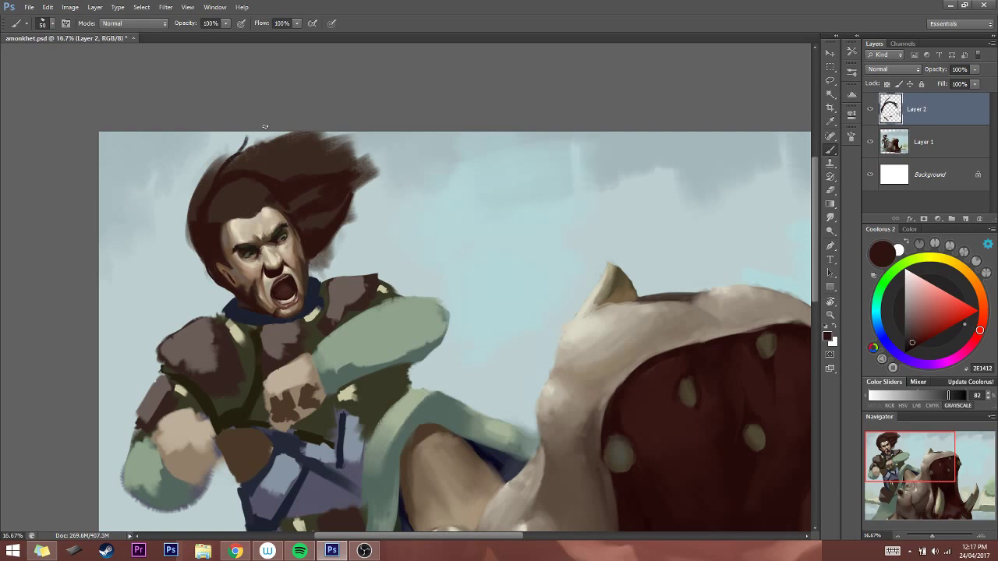
Extend the flowing hair into wind-blown strands past its top and lower edges with 2E1412 at brush size 80
key("bracketright")
key("bracketright")
key("bracketright")
mouse_move(211, 175)
left_mouse_down()
mouse_move(369, 136)
mouse_move(318, 148)
mouse_move(371, 123)
mouse_move(343, 145)
mouse_move(383, 120)
mouse_move(358, 148)
mouse_move(346, 191)
mouse_move(400, 145)
left_mouse_up()
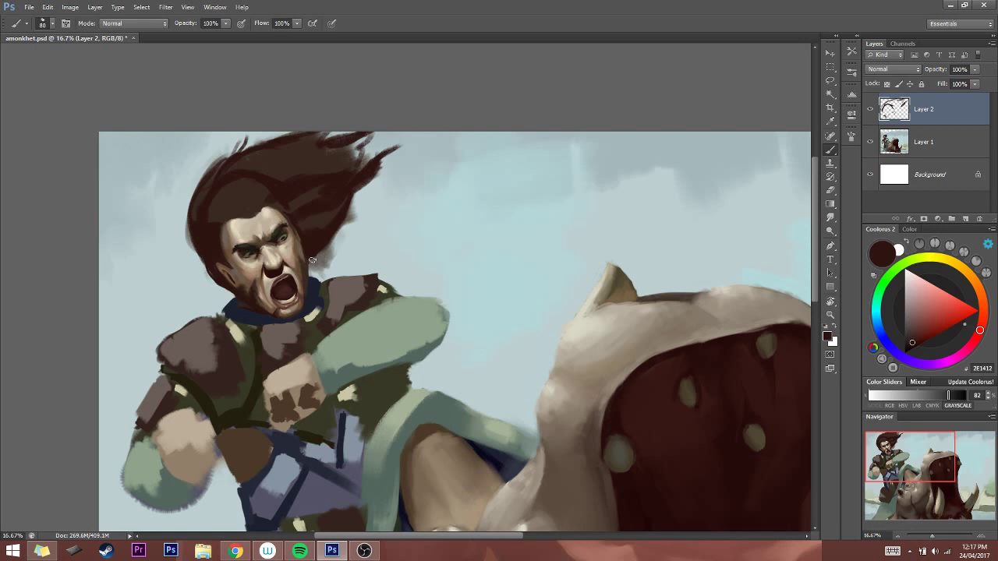
left_click_drag(312, 260, 405, 158)
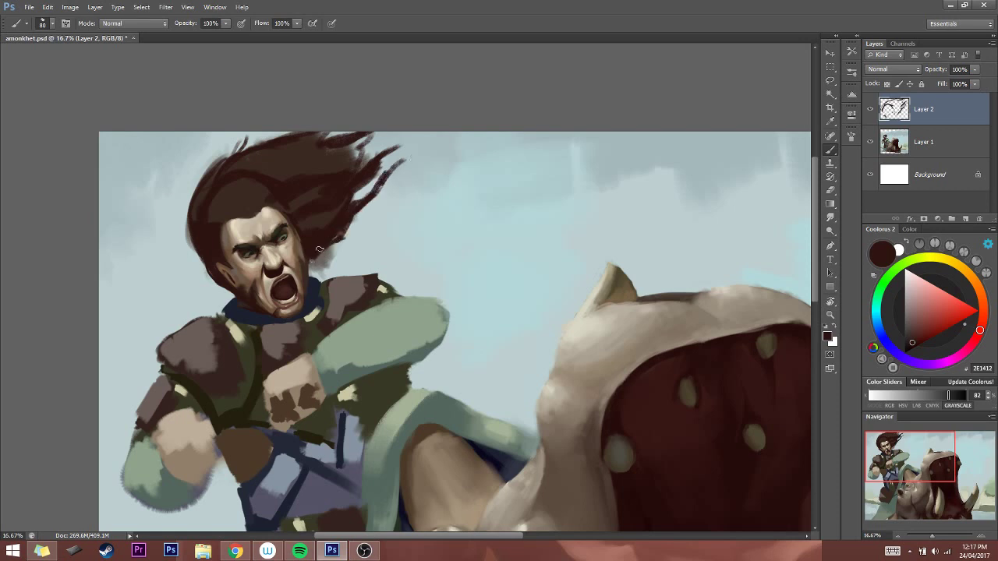
Trim the underside of the flowing hair with the pale sky colour at brush size 175, then resample hair colour 2E1412 at size 100
left_click(356, 223, "alt")
key("bracketright")
key("bracketright")
key("bracketright")
key("bracketright")
key("bracketright")
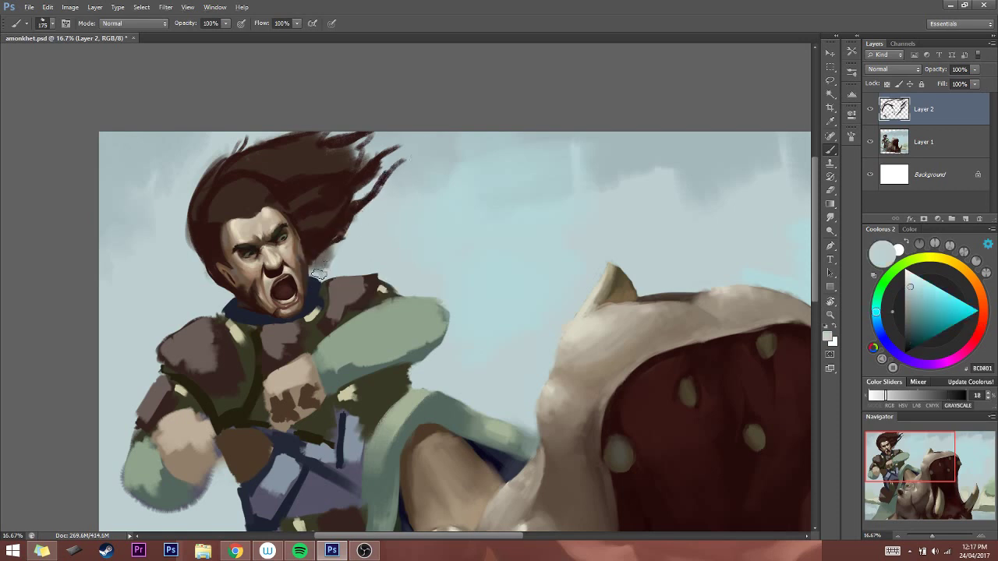
mouse_move(325, 267)
left_mouse_down()
mouse_move(350, 243)
mouse_move(314, 269)
mouse_move(358, 243)
mouse_move(326, 253)
mouse_move(360, 235)
mouse_move(361, 196)
mouse_move(330, 247)
mouse_move(379, 200)
mouse_move(370, 186)
mouse_move(318, 227)
mouse_move(343, 212)
mouse_move(335, 229)
mouse_move(394, 178)
left_mouse_up()
key("bracketleft")
left_click(312, 238, "alt")
key("bracketleft")
key("bracketleft")
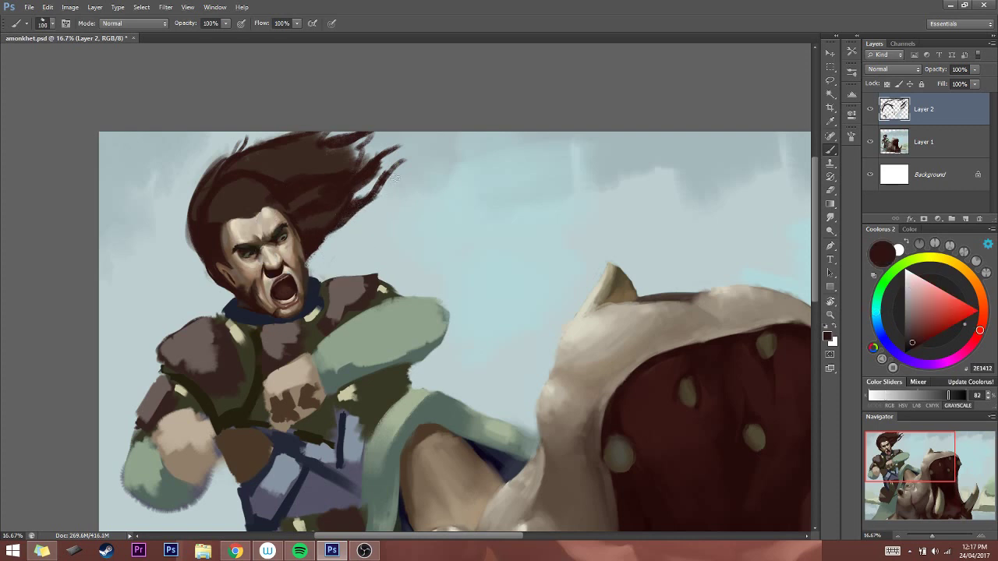
Sample the sky beside the head and trim the back of the hair up to the crown at brush size 200
key("bracketright")
key("bracketright")
key("bracketright")
key("bracketright")
left_click(187, 244, "alt")
mouse_move(187, 244)
left_mouse_down()
mouse_move(193, 178)
mouse_move(199, 275)
mouse_move(198, 174)
mouse_move(199, 183)
mouse_move(235, 133)
left_mouse_up()
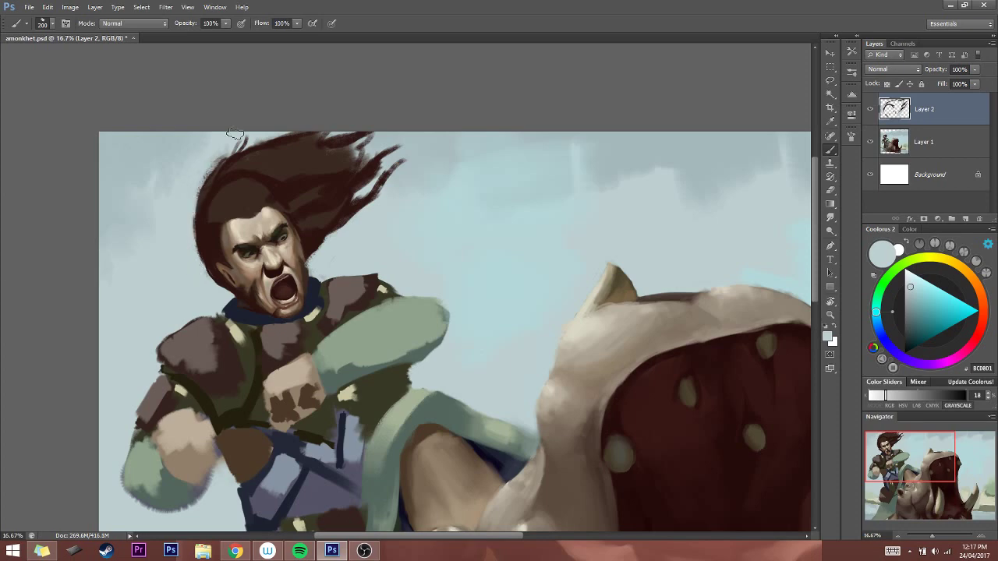
Check the whole composition mirrored, flip the canvas back, and save the document
key("ctrl+minus")
key("ctrl+minus")
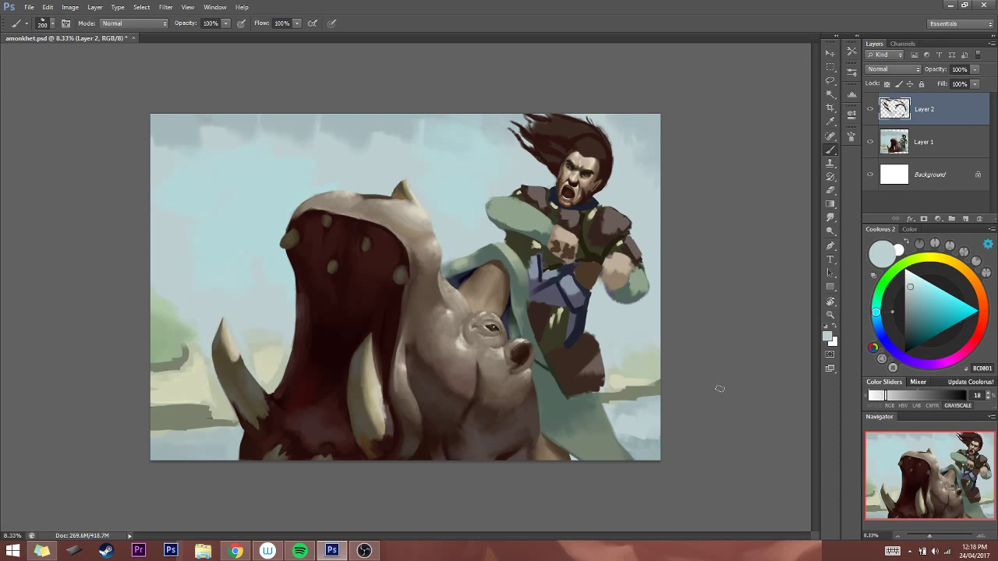
key("h")
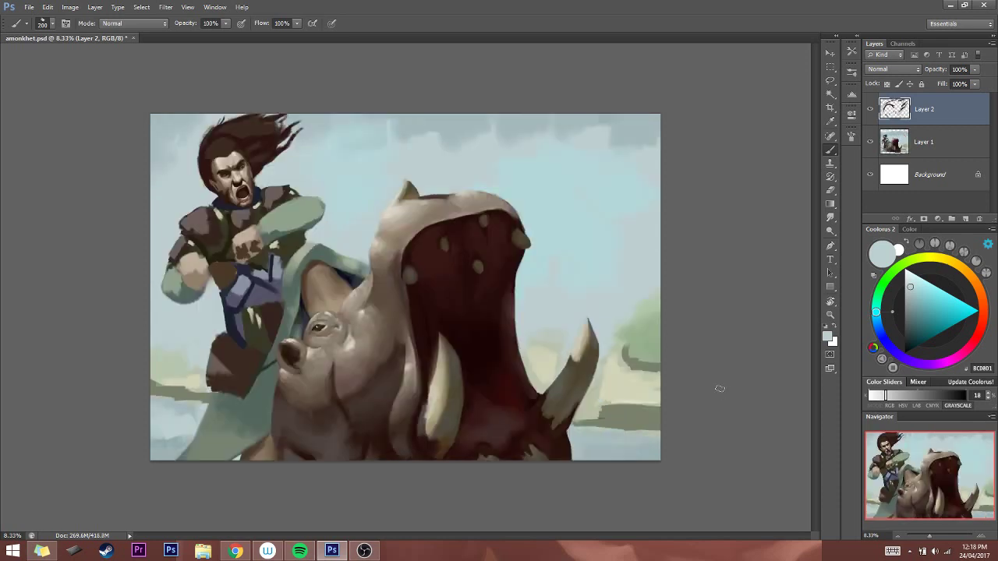
key("ctrl+s")
Rotate the canvas view to 18° so that the warrior's head stands nearly upright
left_click(980, 536)
left_click(980, 536)
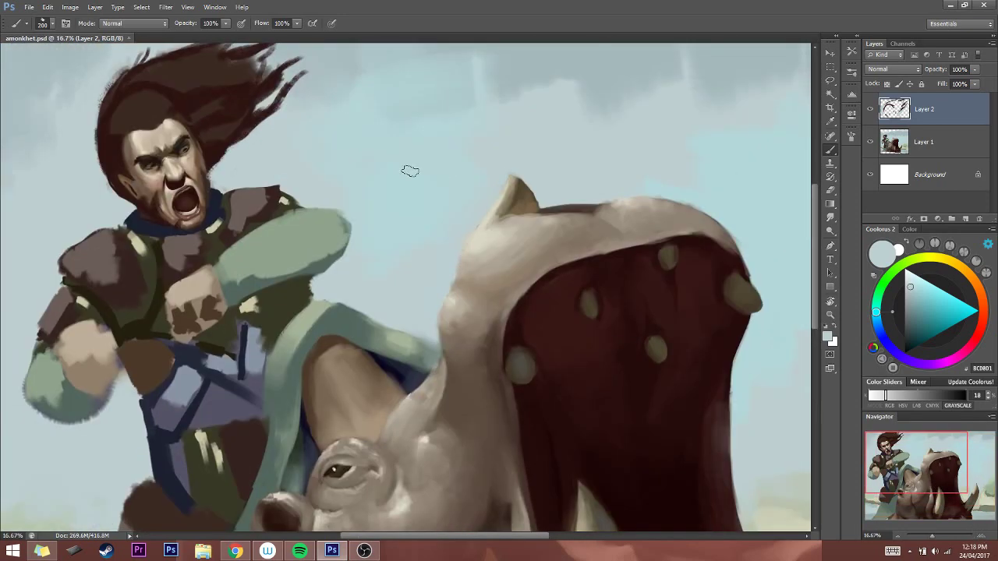
key("r")
left_click_drag(398, 90, 541, 241)
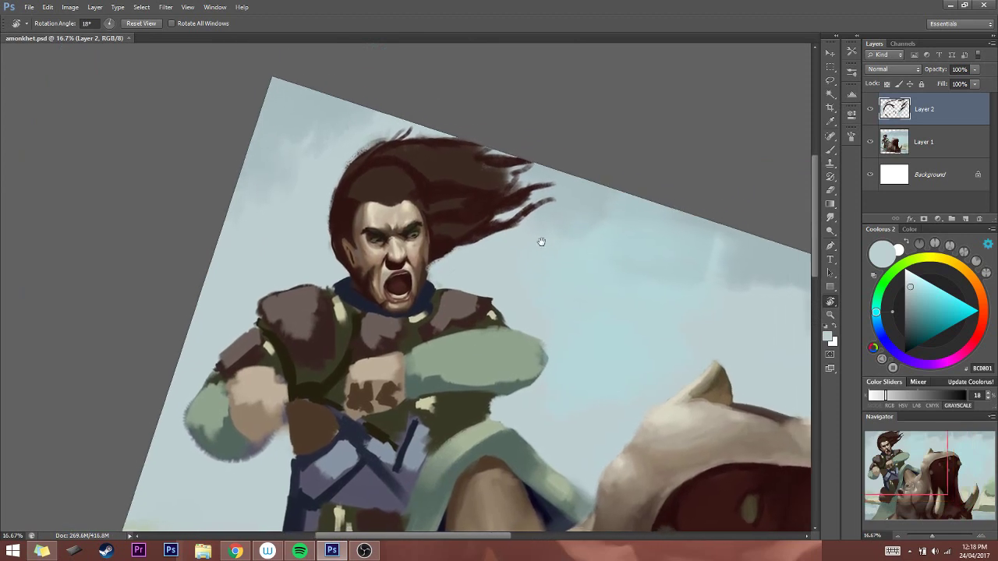
Sample a light tone from the warrior's mouth area and dab it in as upper teeth with the Brush tool at size 35
left_click(831, 148)
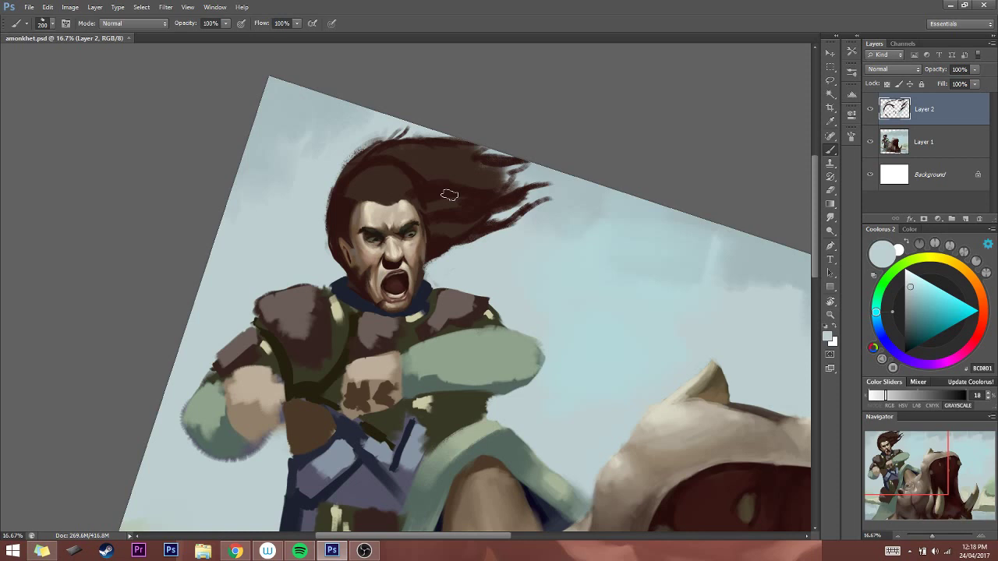
key("bracketleft")
key("bracketleft")
key("bracketleft")
key("bracketleft")
key("bracketleft")
key("bracketleft")
key("bracketleft")
key("bracketleft")
key("bracketleft")
key("bracketleft")
left_click(398, 292, "alt")
key("bracketleft")
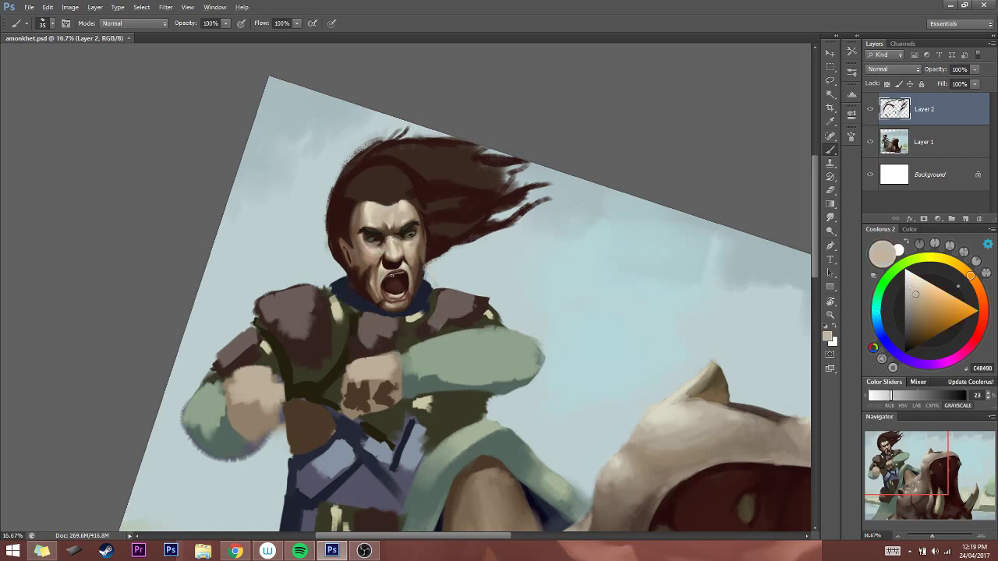
left_click(393, 275)
Redefine the upper inside of the open mouth with near-black at brush size 30, then sample a tan beside the mouth at size 20
left_click(405, 280, "alt")
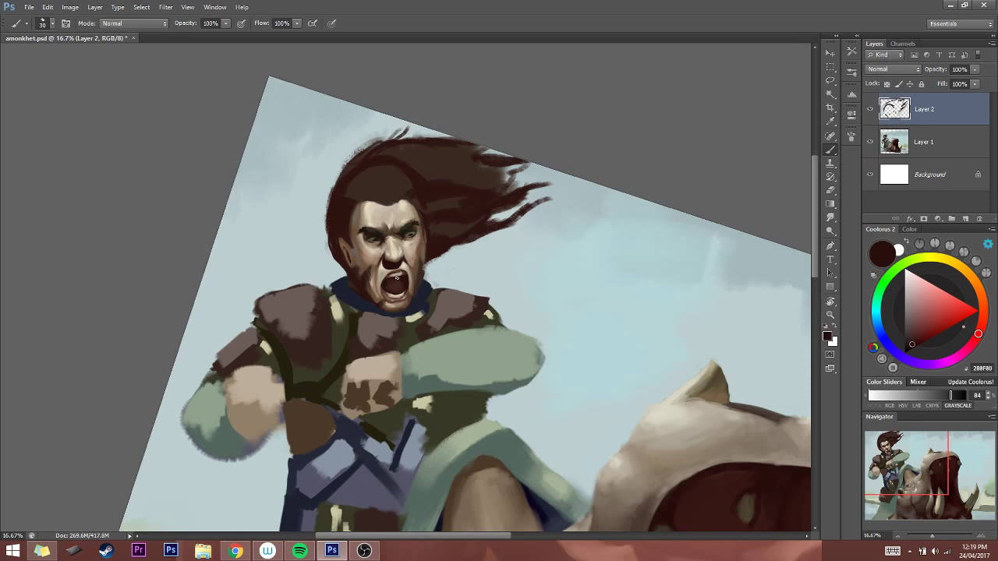
left_click_drag(402, 276, 386, 285)
key("bracketleft")
left_click(417, 278, "alt")
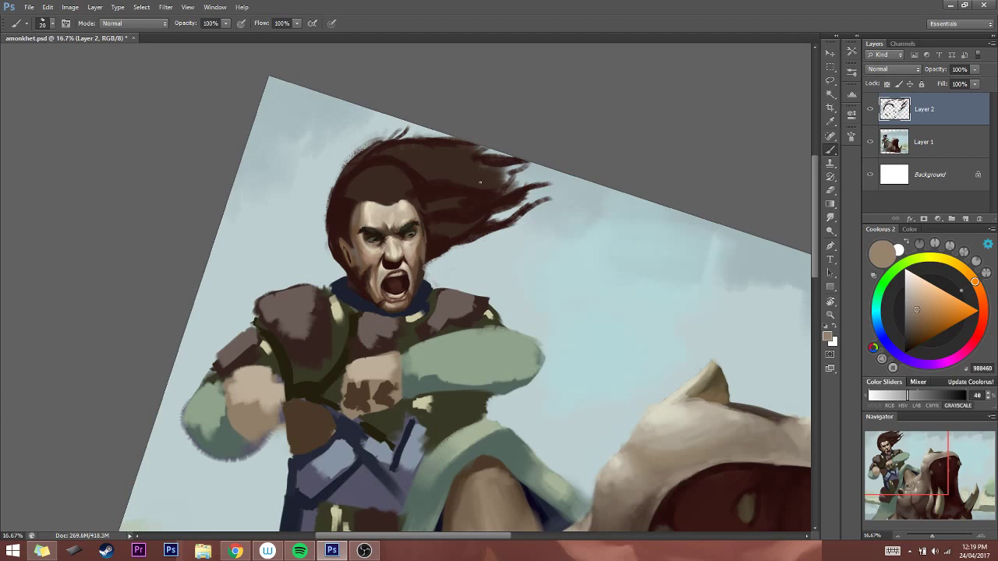
Model the chin with tan 88755E at brush size 45, then sample browns from the jaw and hairline for skin shading at size 60
key("bracketright")
left_click(387, 304, "alt")
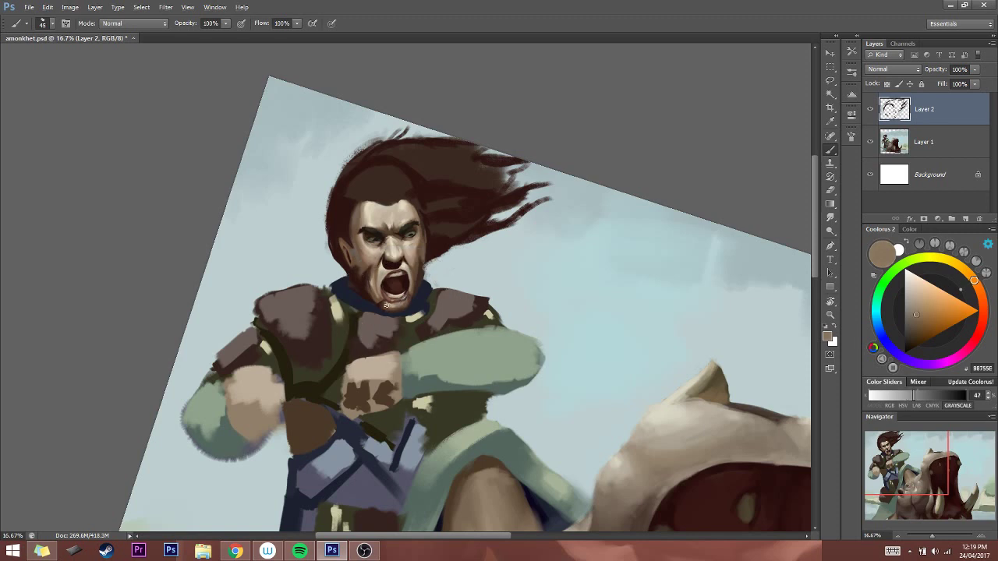
left_click(381, 301)
key("bracketright")
key("bracketright")
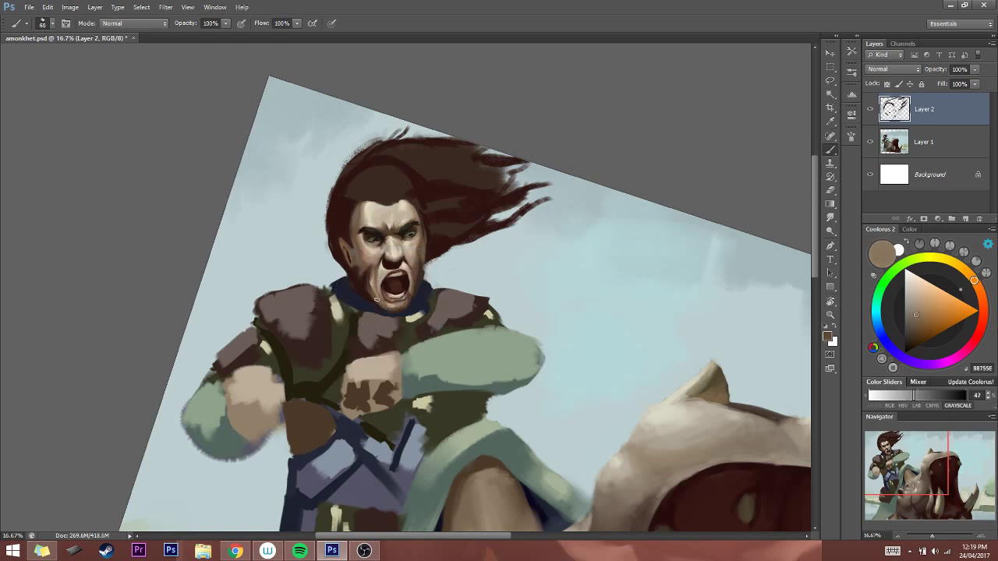
left_click(375, 294, "alt")
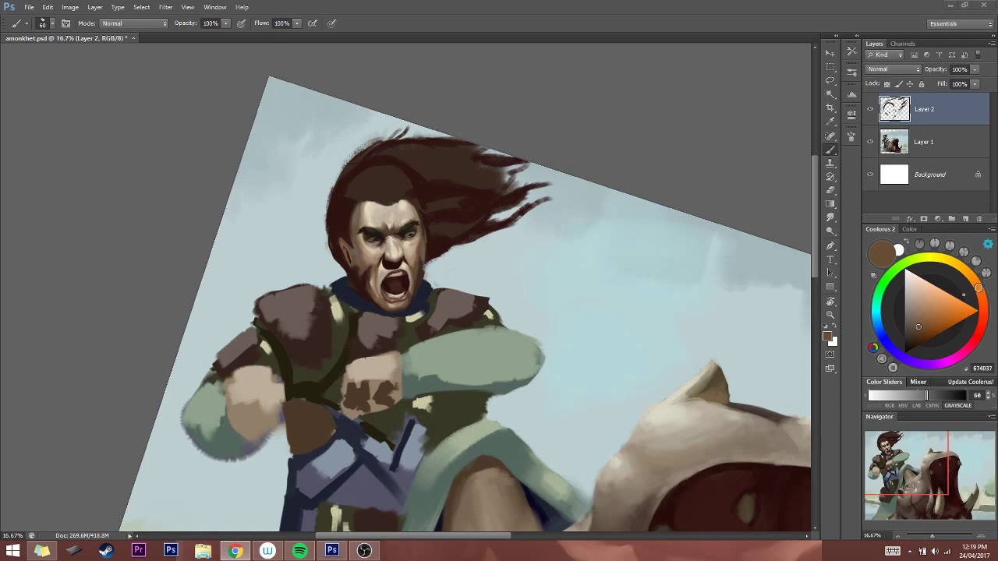
left_click(358, 204, "alt")
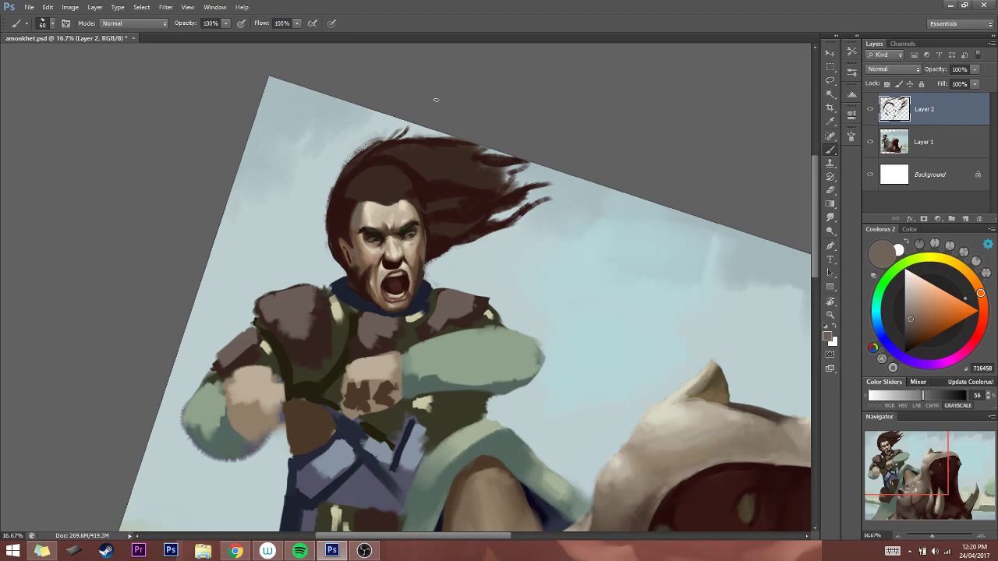
Merge Layer 2 down into Layer 1 and return the canvas rotation to 0°
right_click(909, 104)
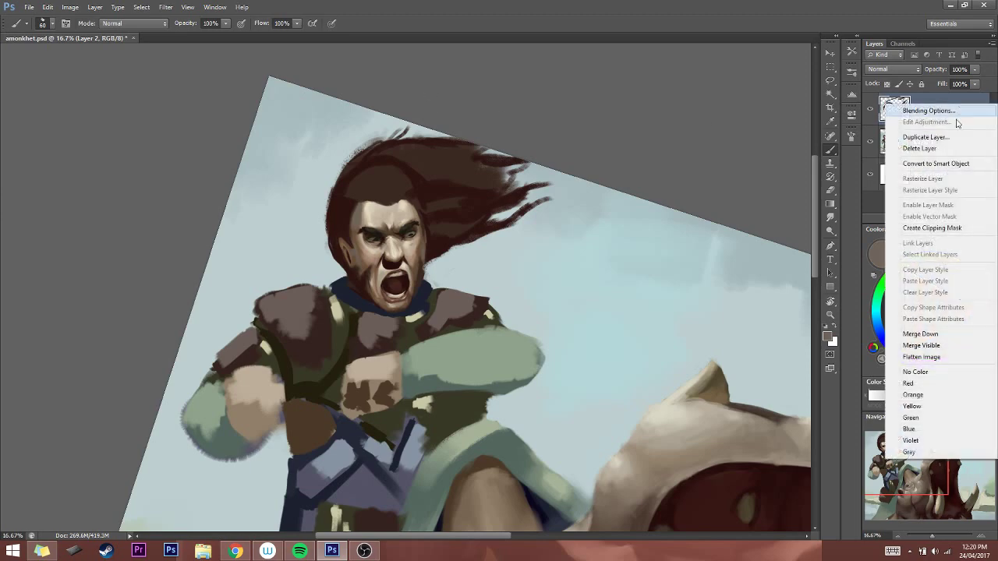
left_click(919, 333)
key("r")
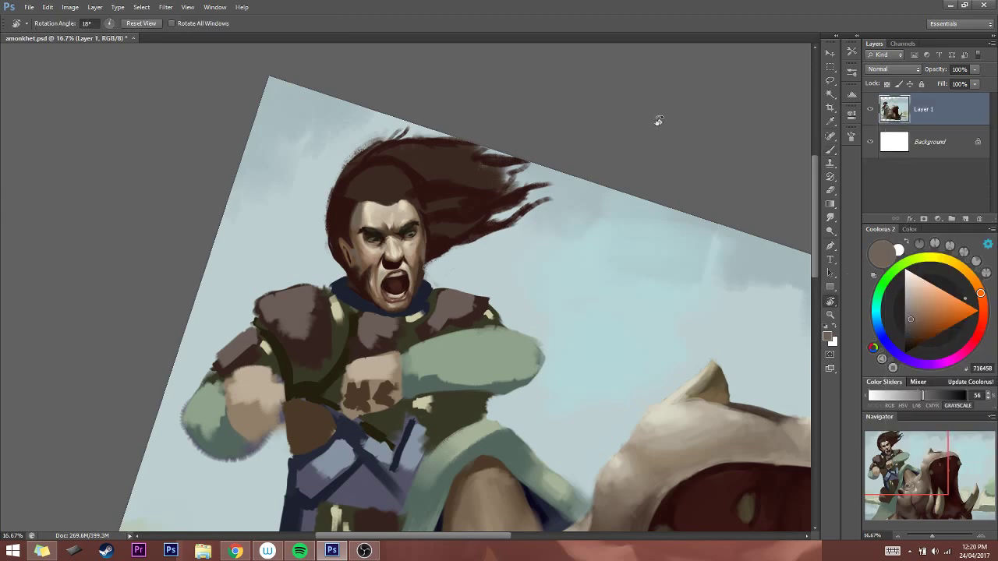
left_click_drag(664, 118, 592, 45)
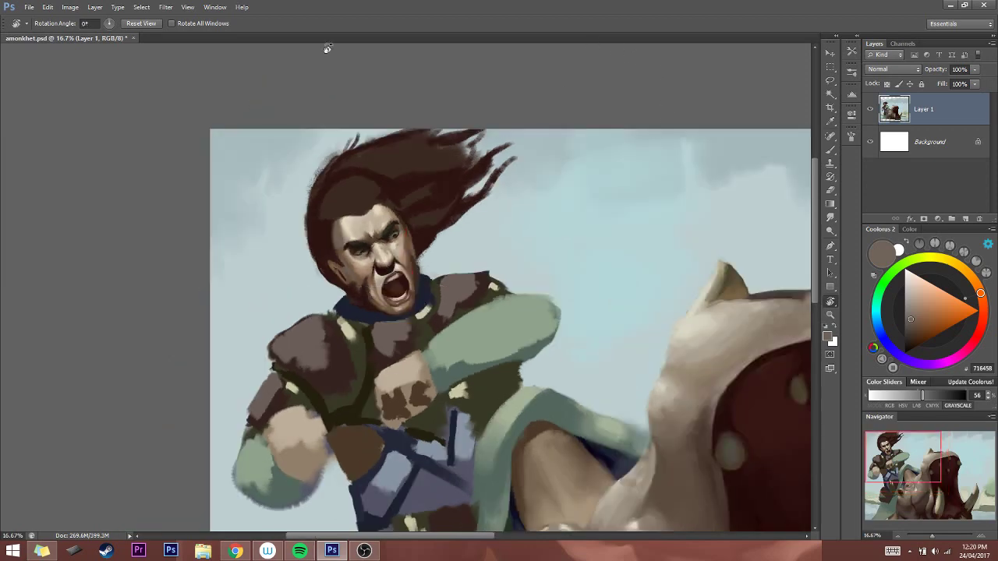
Liquify Layer 1, nudging the area below the warrior's jaw with the Forward Warp tool at brush size 800
left_click(141, 7)
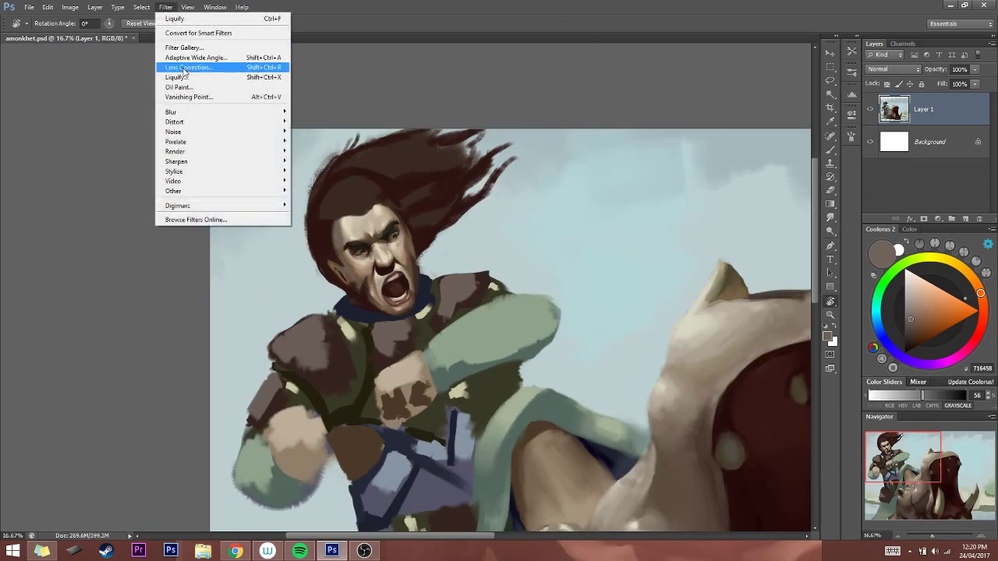
left_click(176, 77)
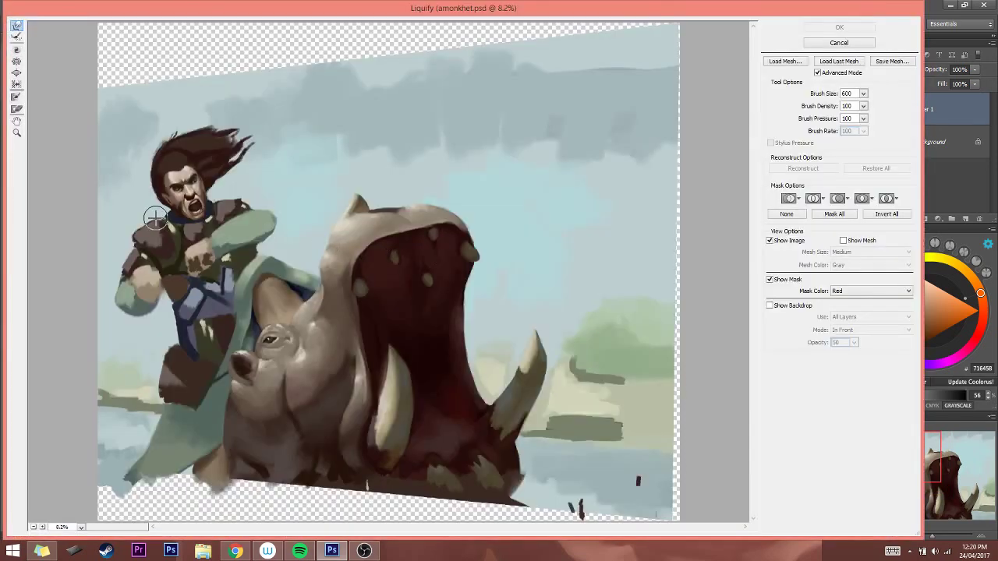
key("bracketright")
key("bracketright")
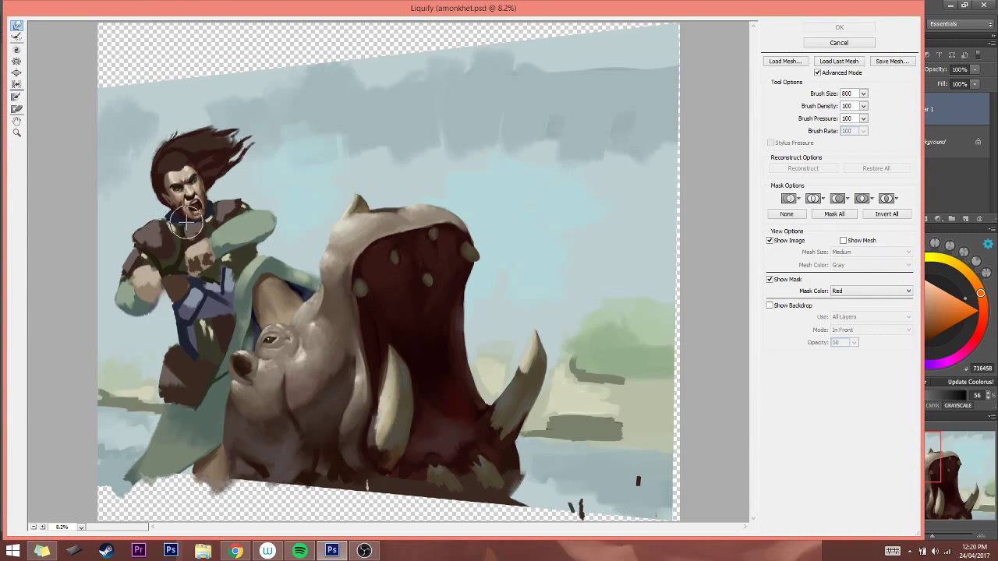
left_click_drag(186, 222, 205, 219)
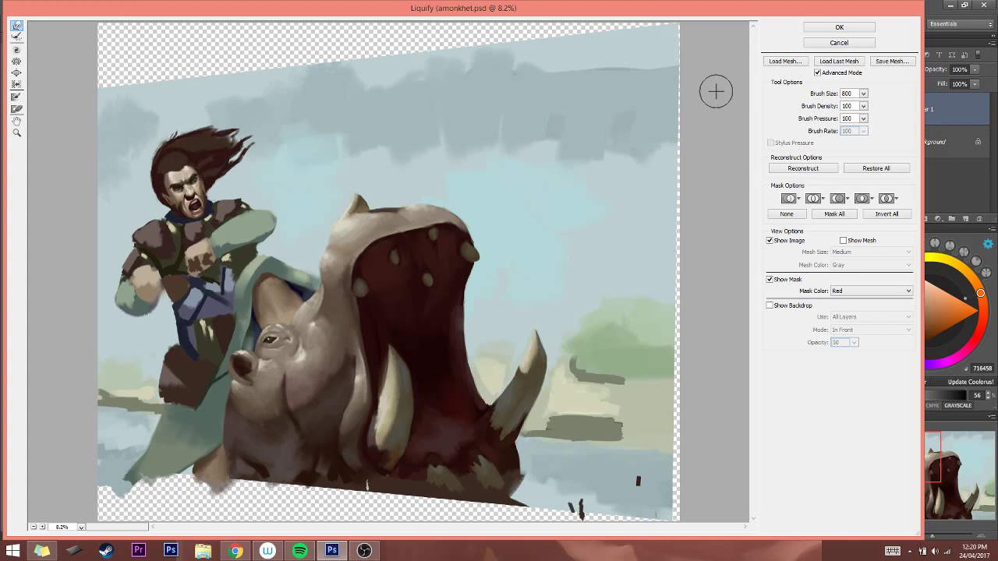
left_click(852, 28)
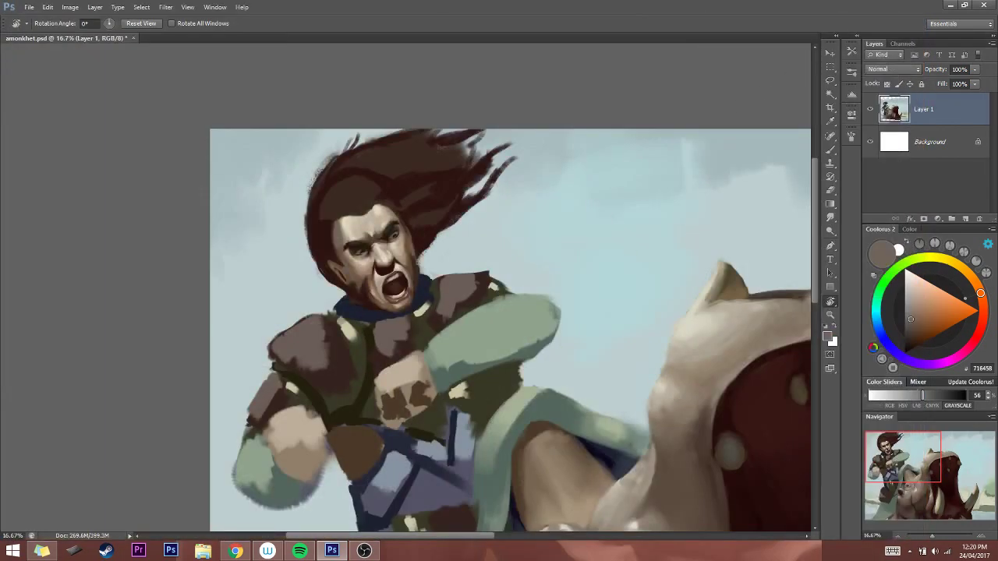
left_click(235, 551)
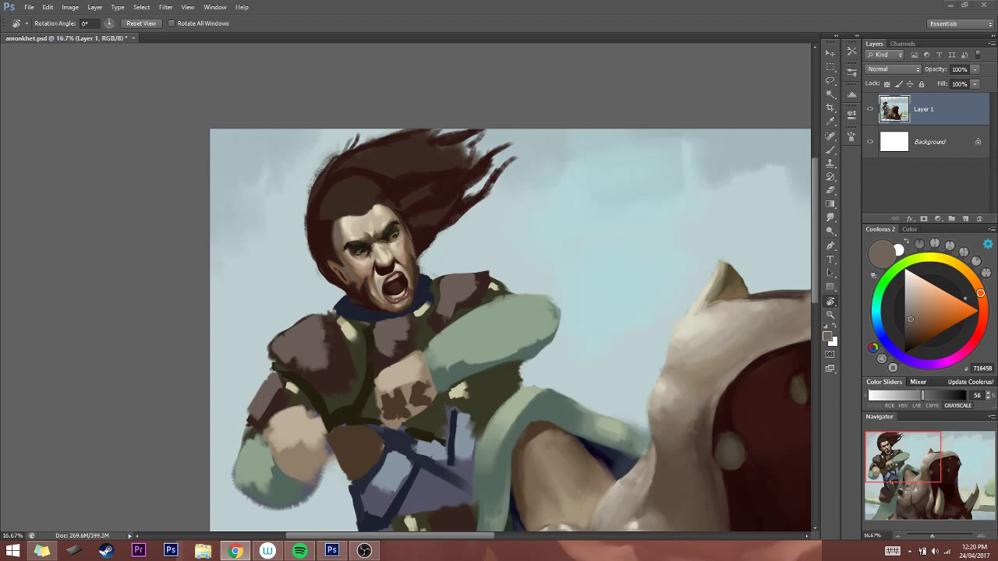
left_click(398, 239)
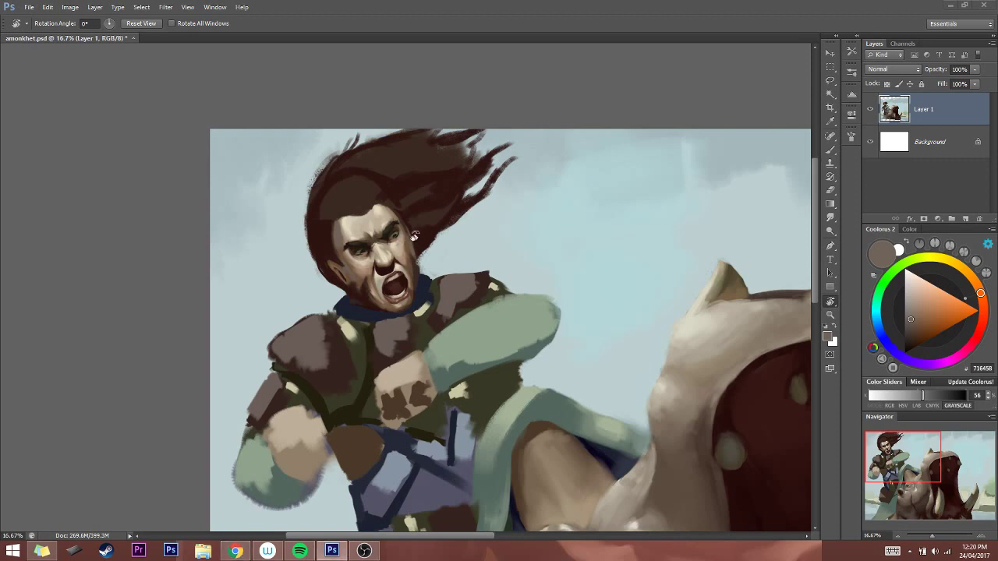
Sample a skin tone from the warrior's forehead with the Brush tool at size 30 and adjust it to tan AFA089
left_click(830, 149)
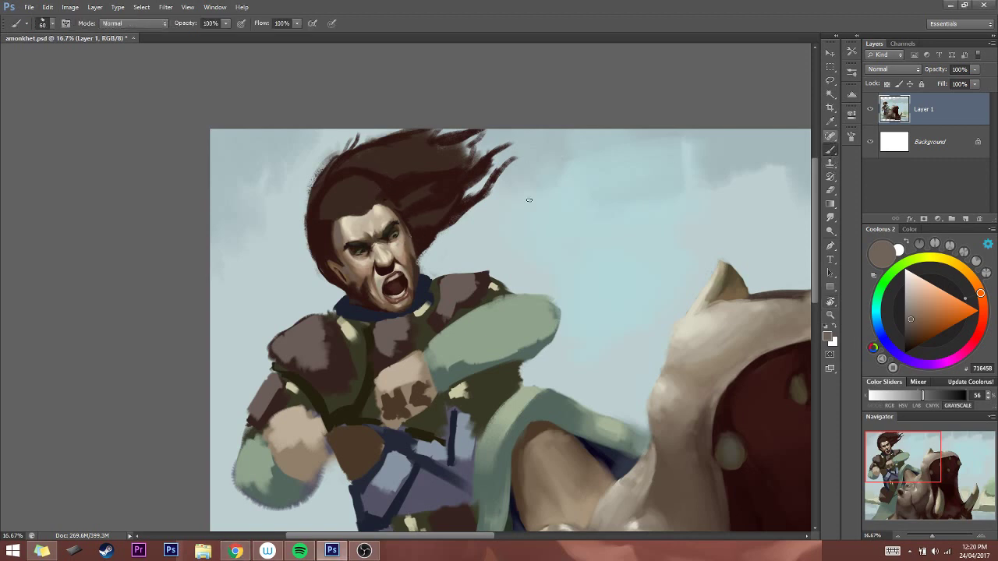
key("alt")
key("bracketleft")
left_click(379, 221, "alt")
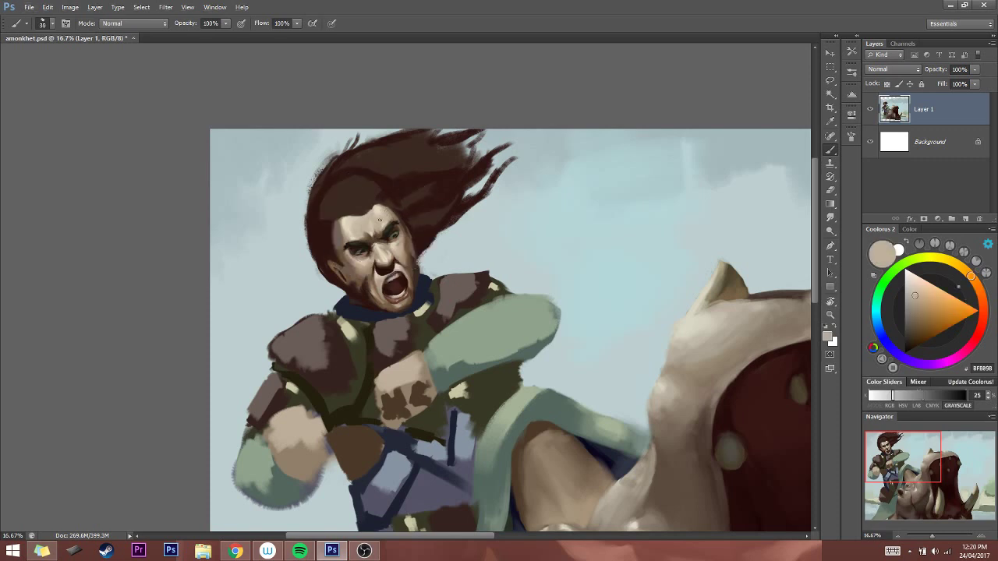
left_click_drag(914, 295, 915, 301)
left_click_drag(973, 282, 969, 277)
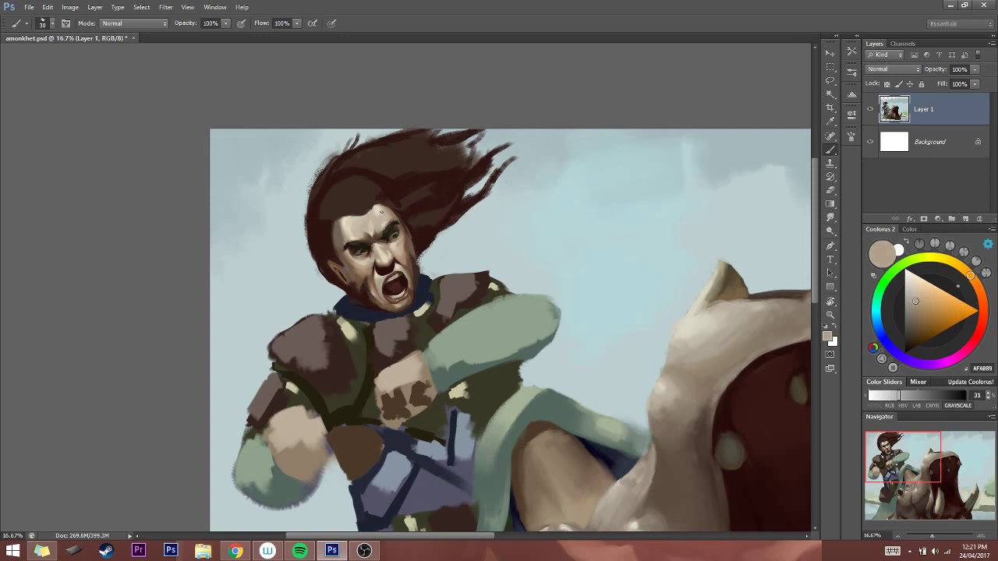
Enlarge the brush to 45 and paint the forehead near the hairline with a sampled light beige
key("bracketright")
key("bracketright")
key("bracketright")
left_click(351, 217, "alt")
left_click_drag(351, 217, 348, 221)
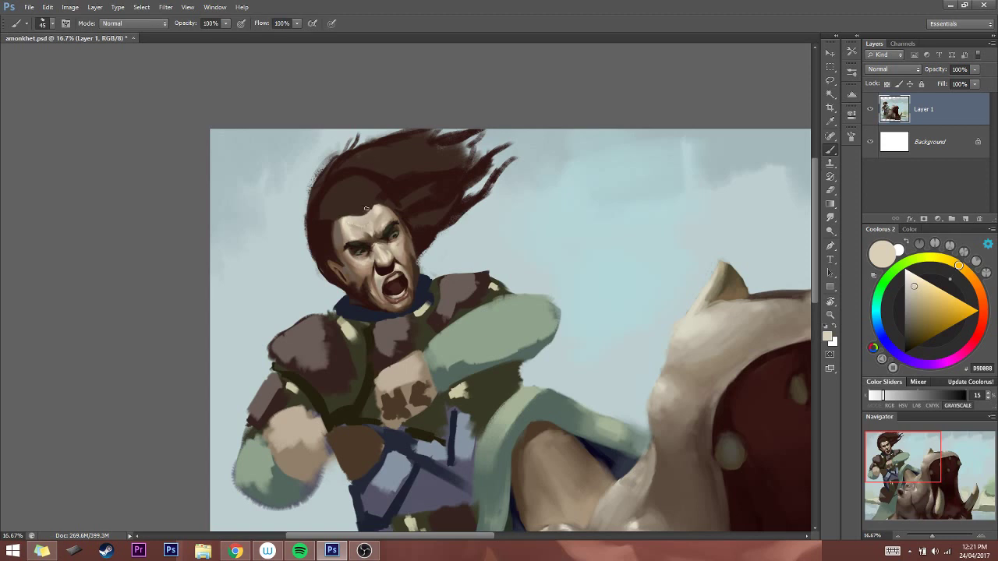
Blend the forehead planes below the hairline by repeatedly sampling neighbouring beige tones at brush size 45
left_click(367, 220, "alt")
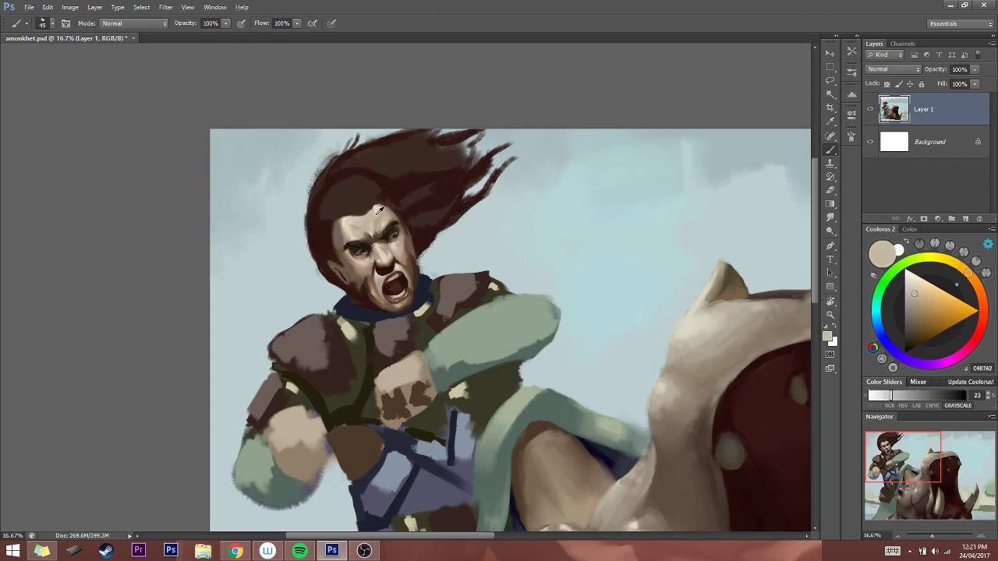
left_click(386, 212, "alt")
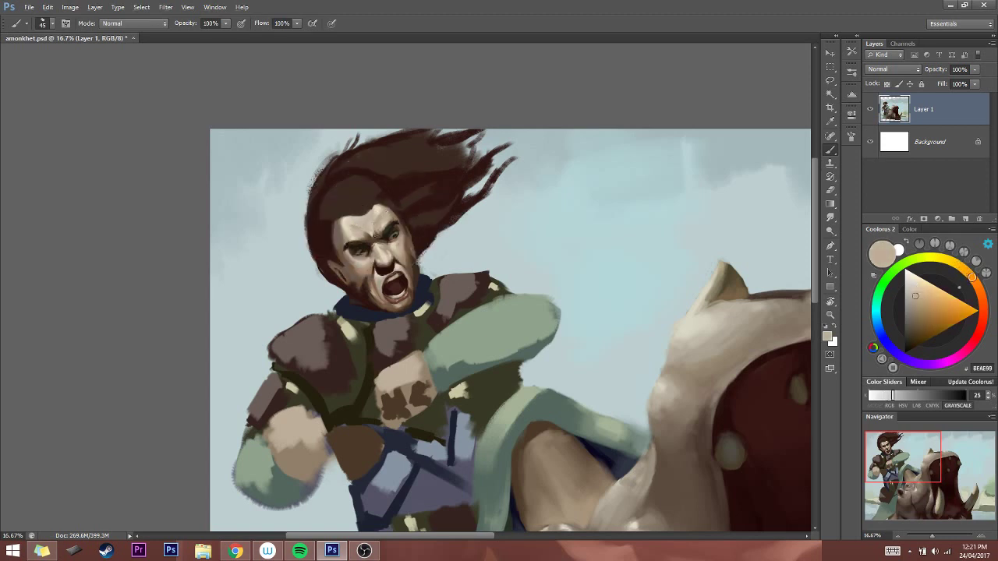
left_click(376, 212, "alt")
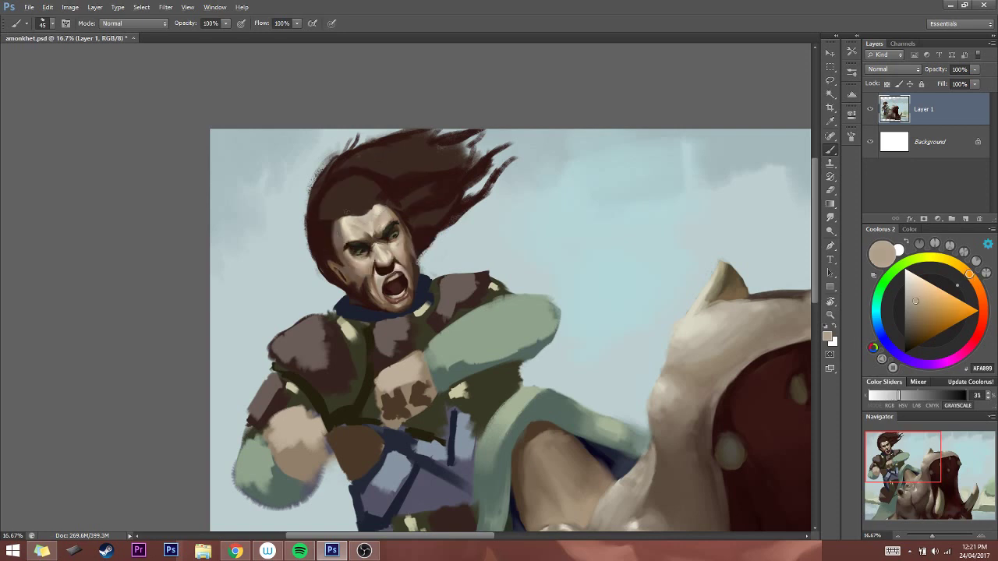
left_click(367, 217, "alt")
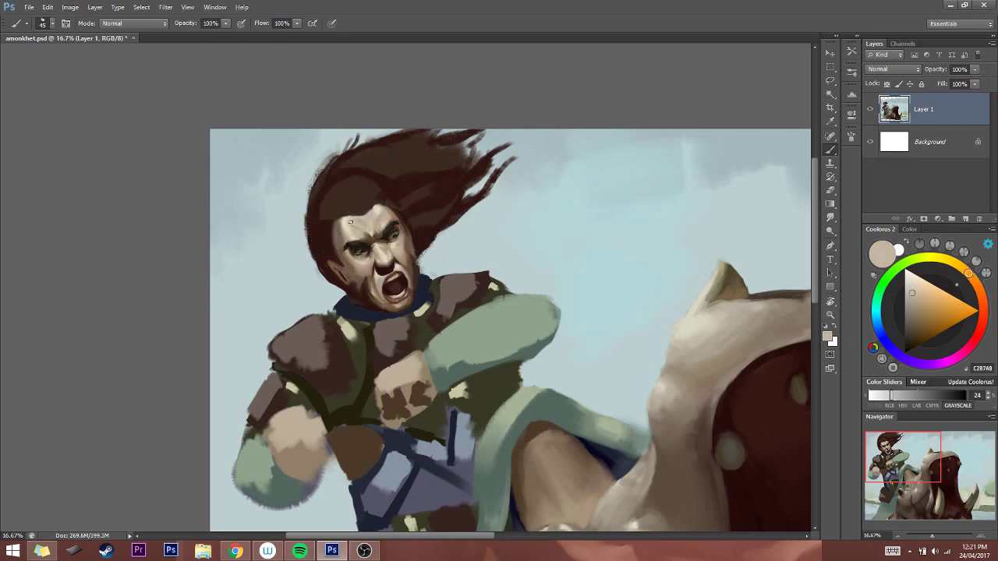
left_click(352, 221, "alt")
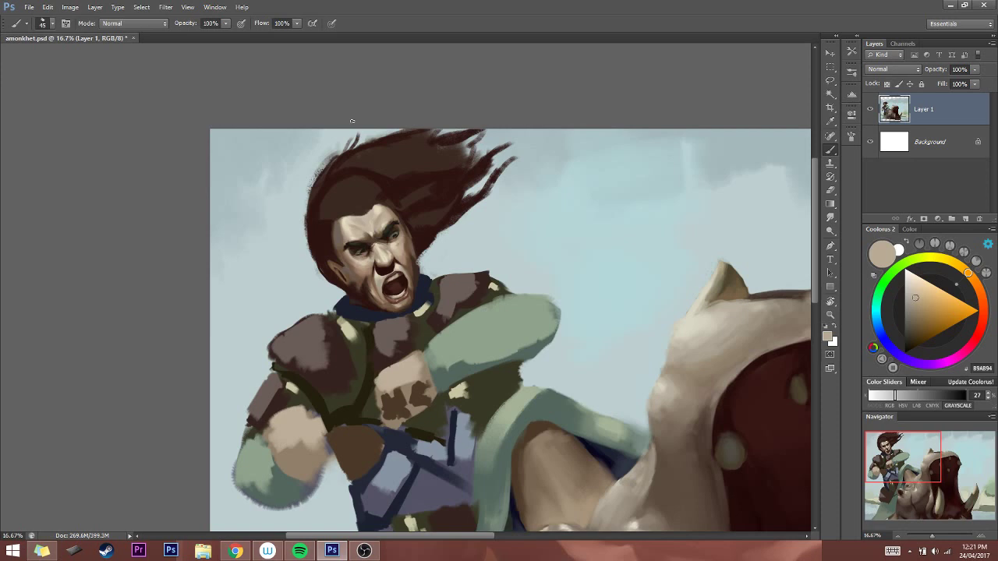
Model the cheek beside the nose and under the eye, alternating sampled light beiges and mid browns at brush size 45
key("bracketleft")
left_click(406, 273, "alt")
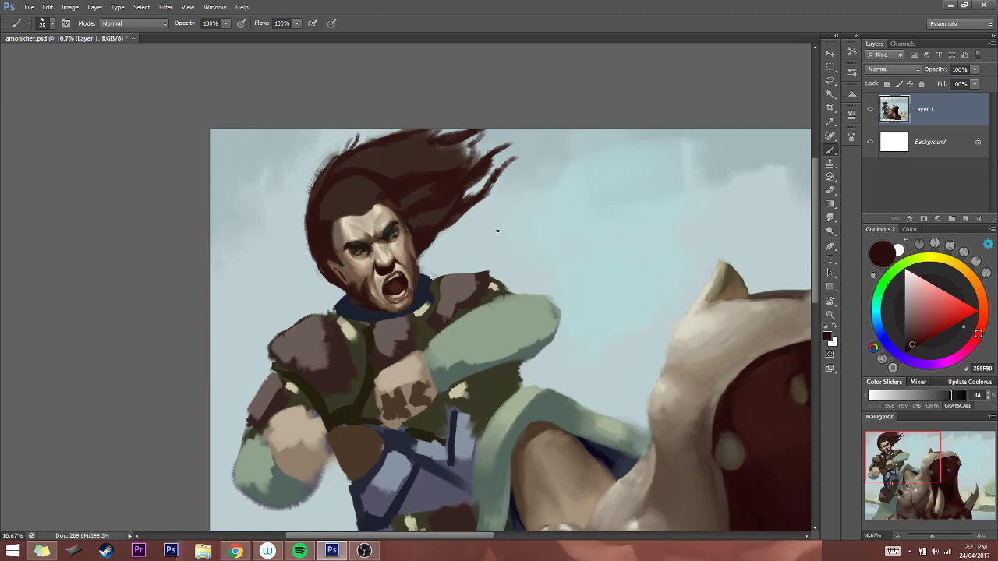
left_click(397, 243, "alt")
left_click(397, 243, "alt")
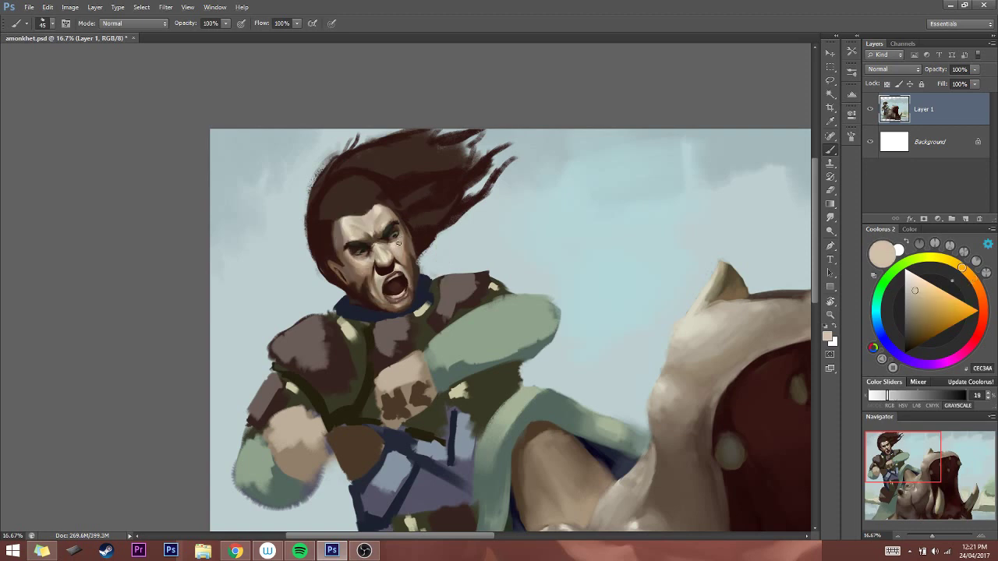
left_click(402, 244, "alt")
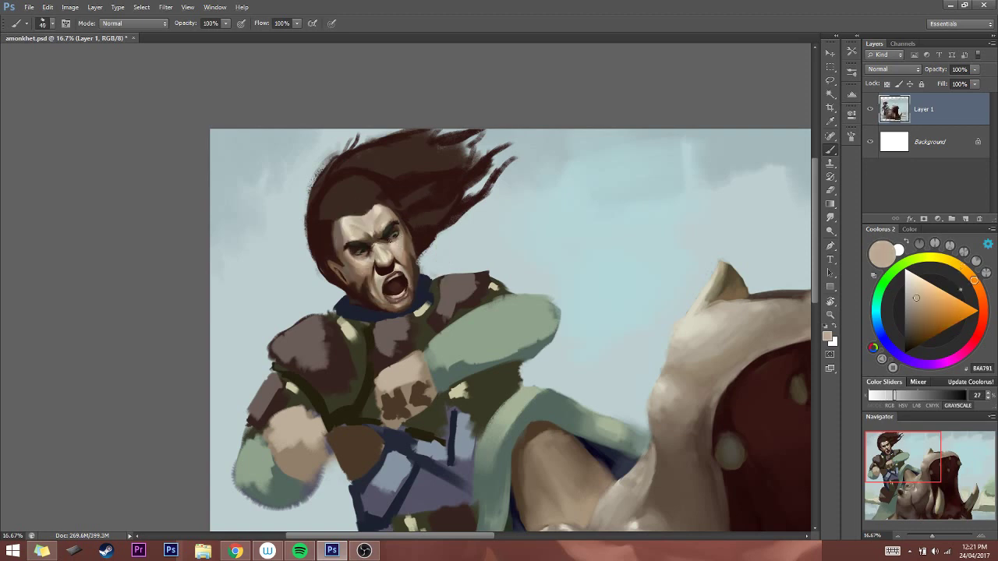
left_click(397, 242, "alt")
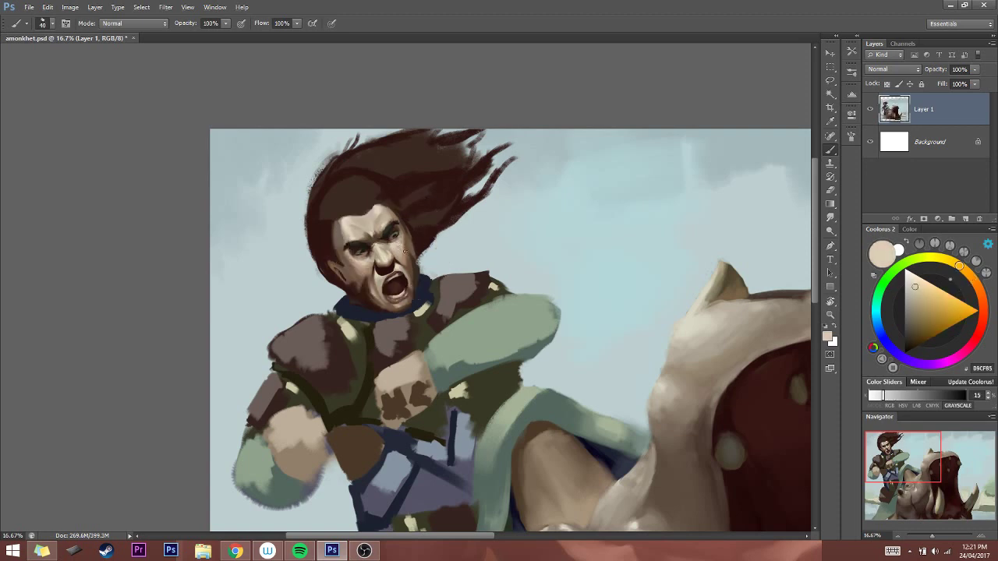
left_click(397, 245, "alt")
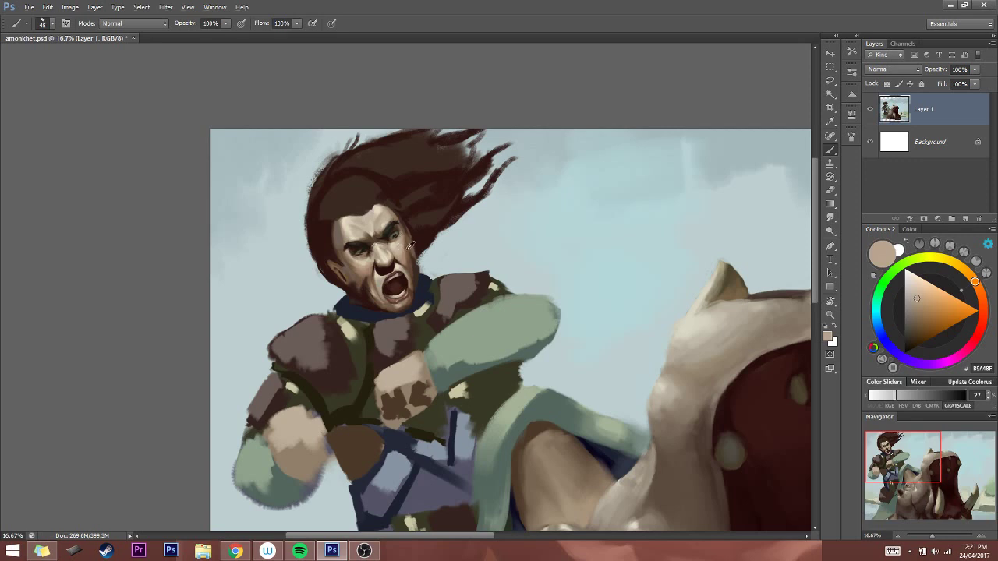
left_click(406, 246, "alt")
left_click(398, 246, "alt")
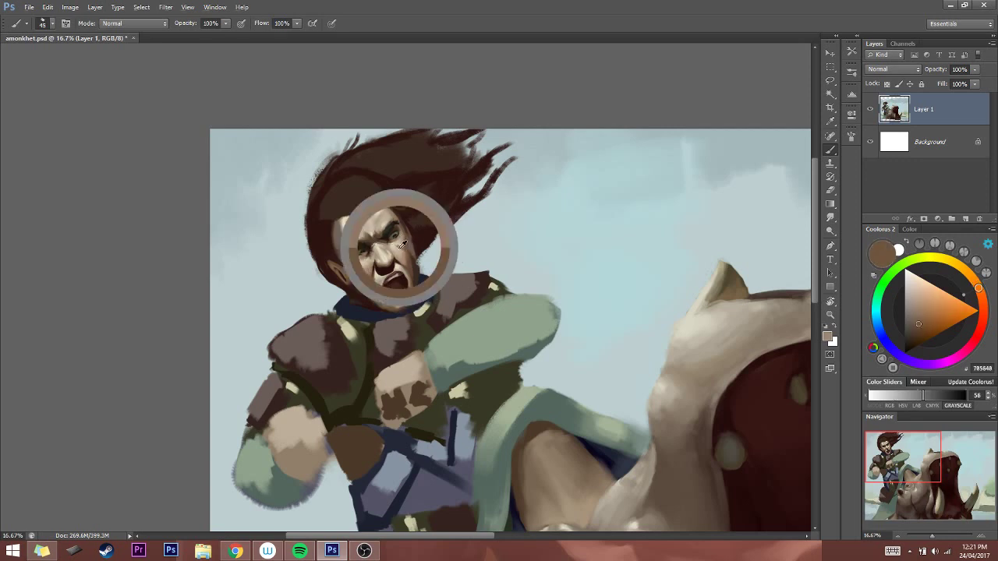
left_click(404, 244, "alt")
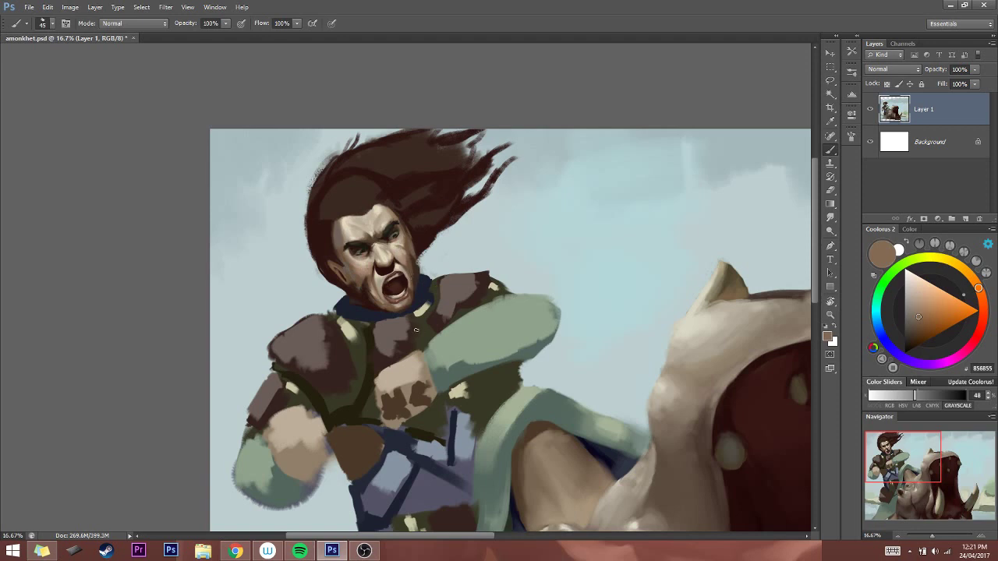
Soften the shading of the other cheek, below the shadowed eye, with sampled brown and tan AB8C76
left_click(362, 269, "alt")
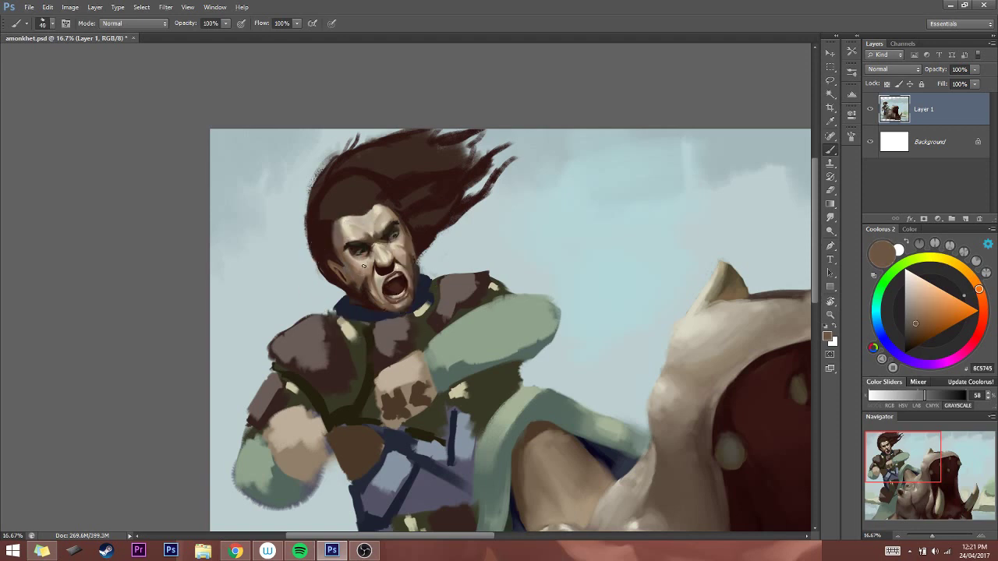
left_click(361, 268, "alt")
left_click(365, 268, "alt")
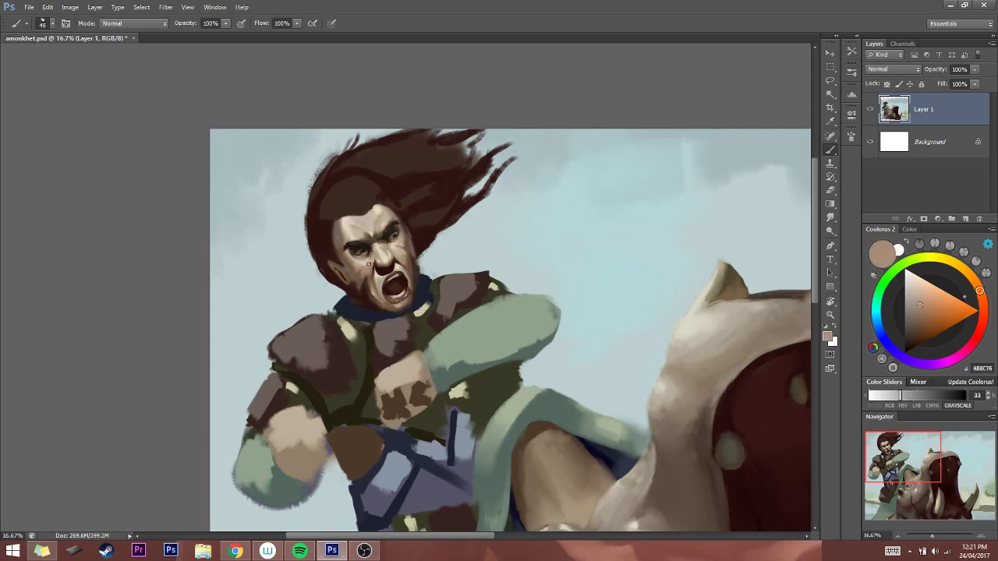
left_click_drag(368, 265, 364, 267)
Examine the whole composition in mirrored view and flip the canvas back to its original orientation
left_click(898, 535)
left_click(898, 536)
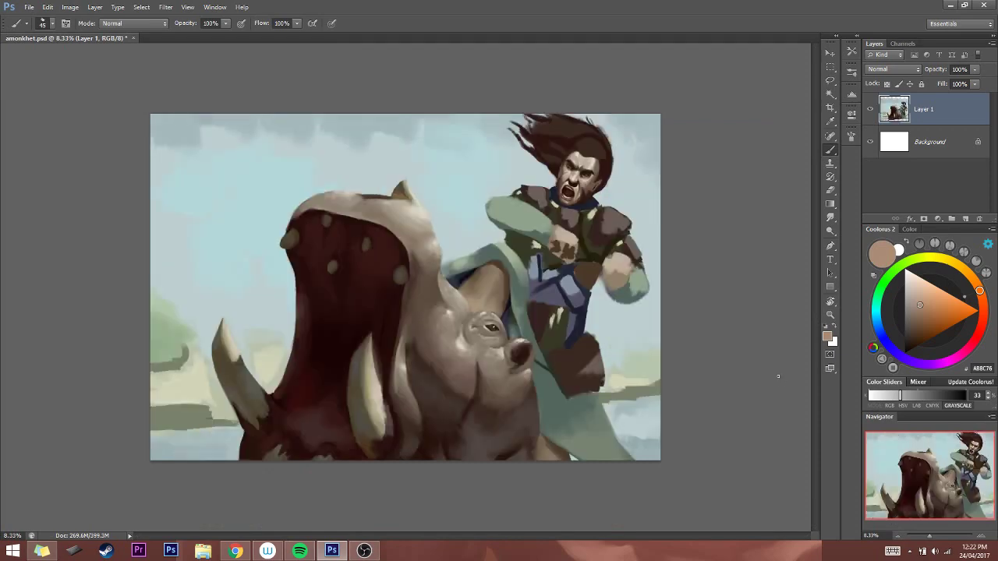
key("h")
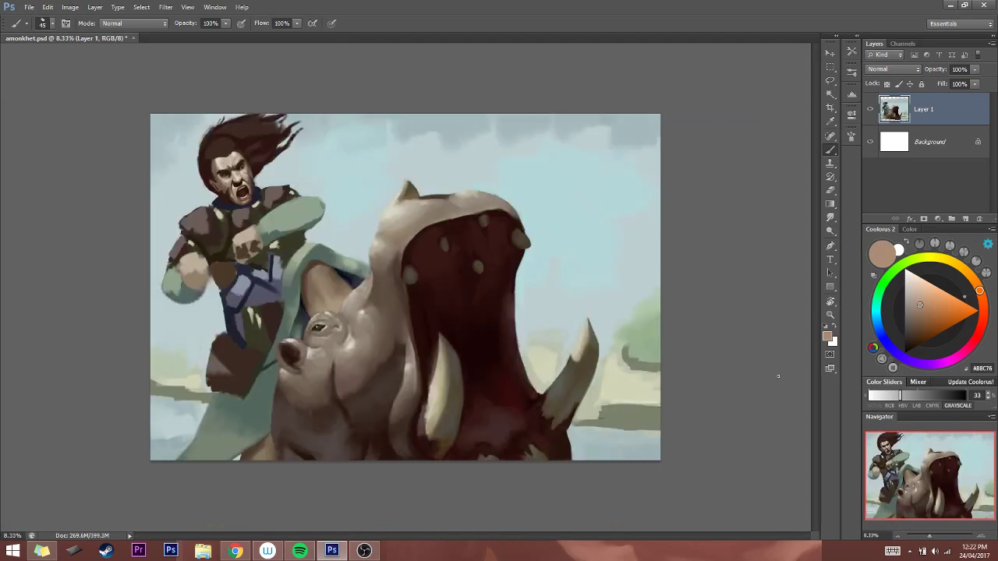
key("ctrl+plus")
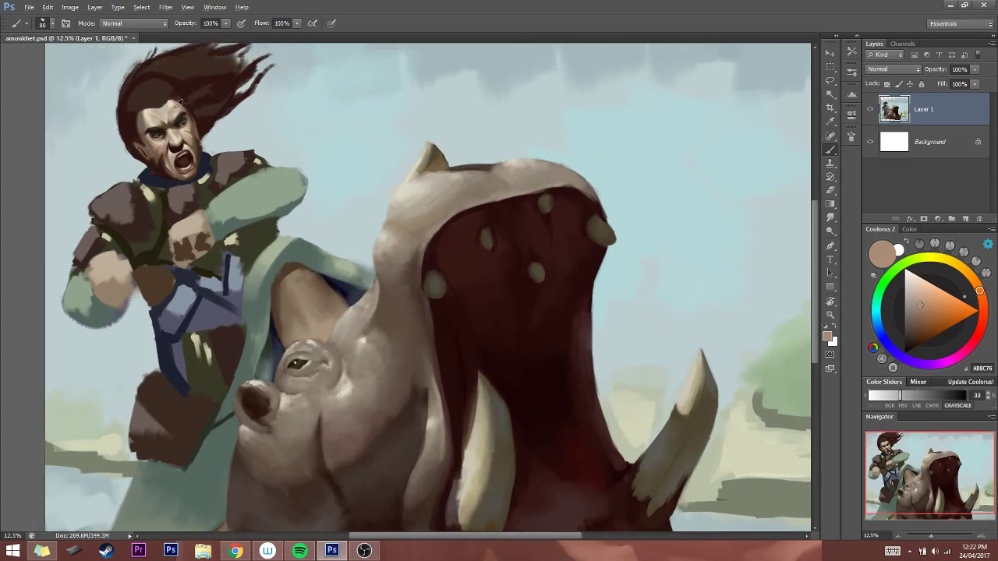
Refine the warrior's forehead, nose and upper lip with sampled skin tones at small brush sizes, then sample brown 644837 from the cheek edge
left_click(173, 103, "alt")
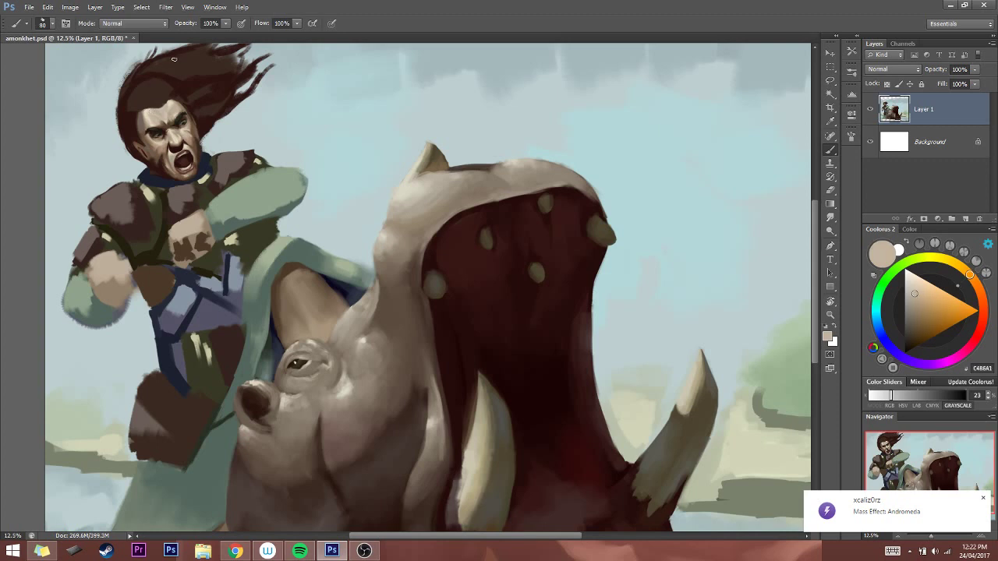
key("bracketleft")
left_click(176, 133, "alt")
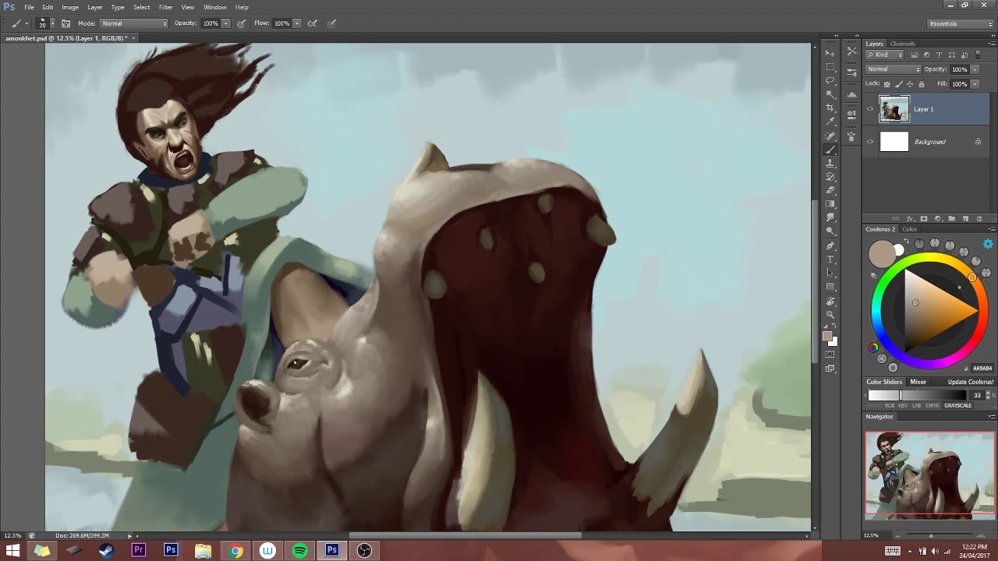
key("bracketleft")
left_click(173, 152, "alt")
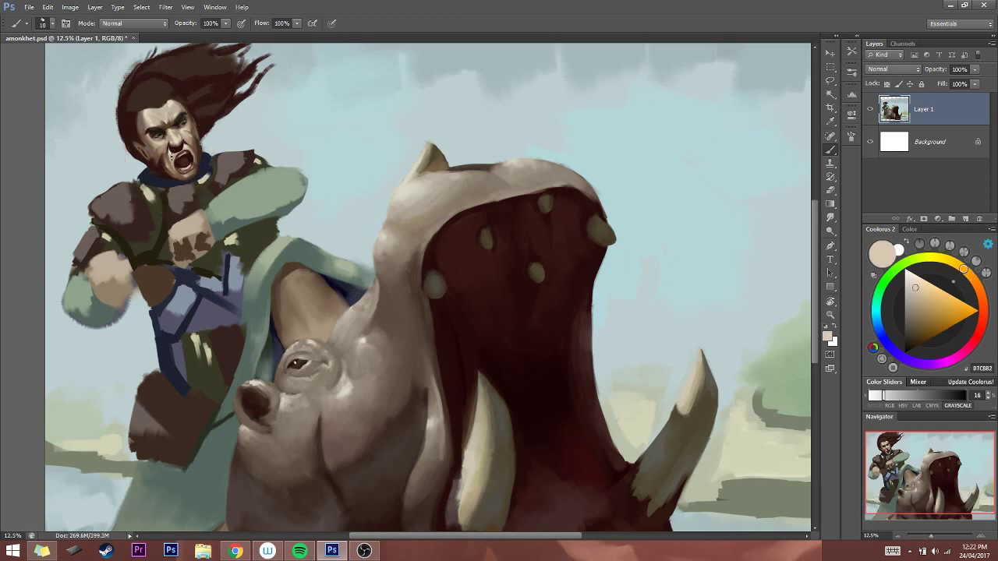
key("bracketright")
left_click(194, 148, "alt")
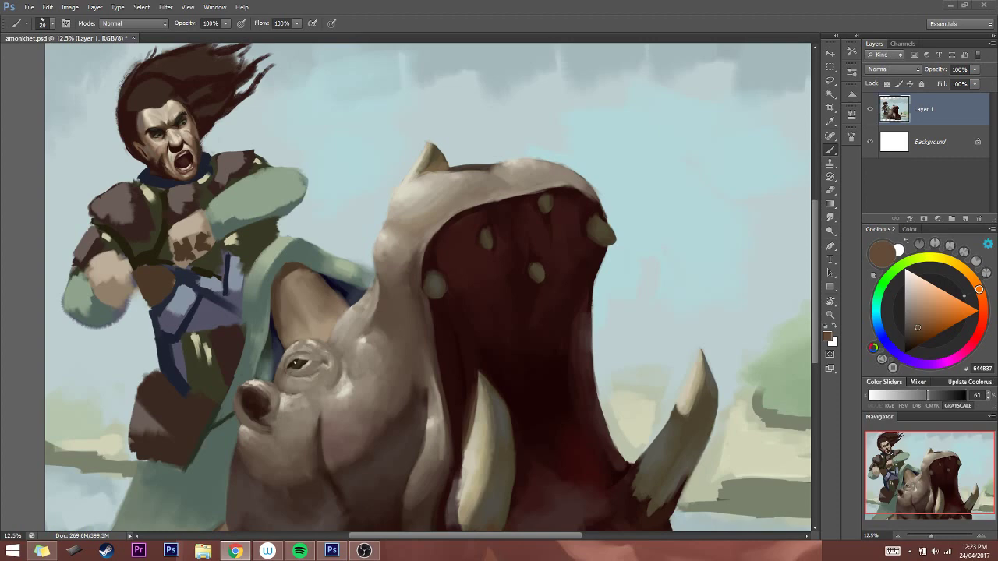
Touch up the warrior's cheek below the eye and his forehead with sampled beige skin tones at brush size 60
left_click(191, 121)
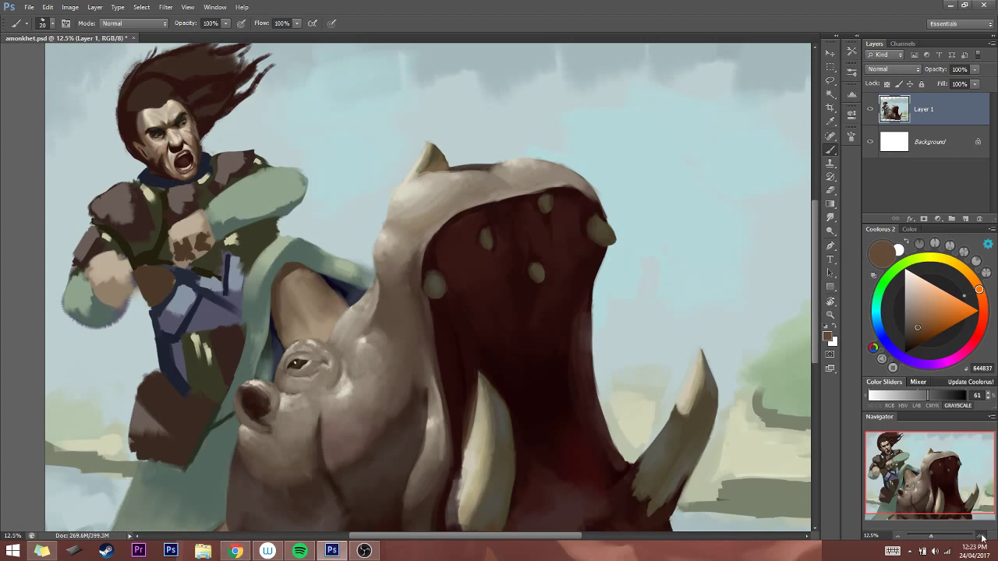
scroll(236, 132, "up", 1)
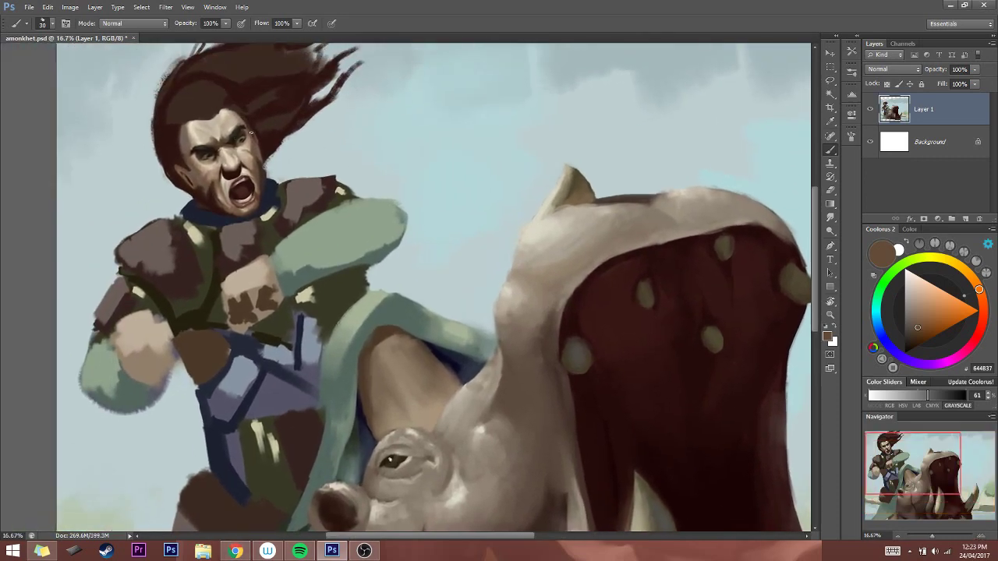
key("bracketright")
left_click(251, 140, "alt")
key("bracketright")
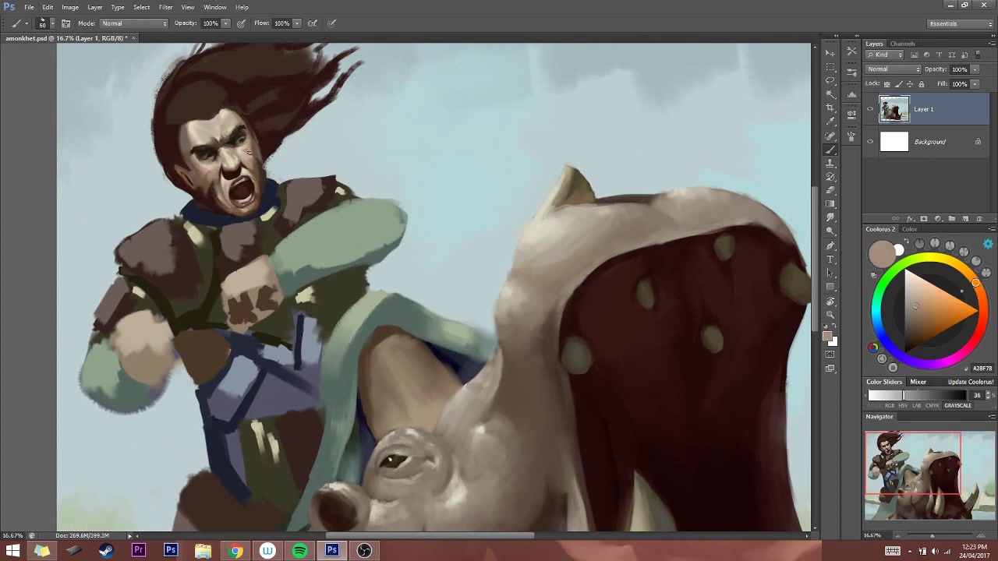
left_click(243, 150, "alt")
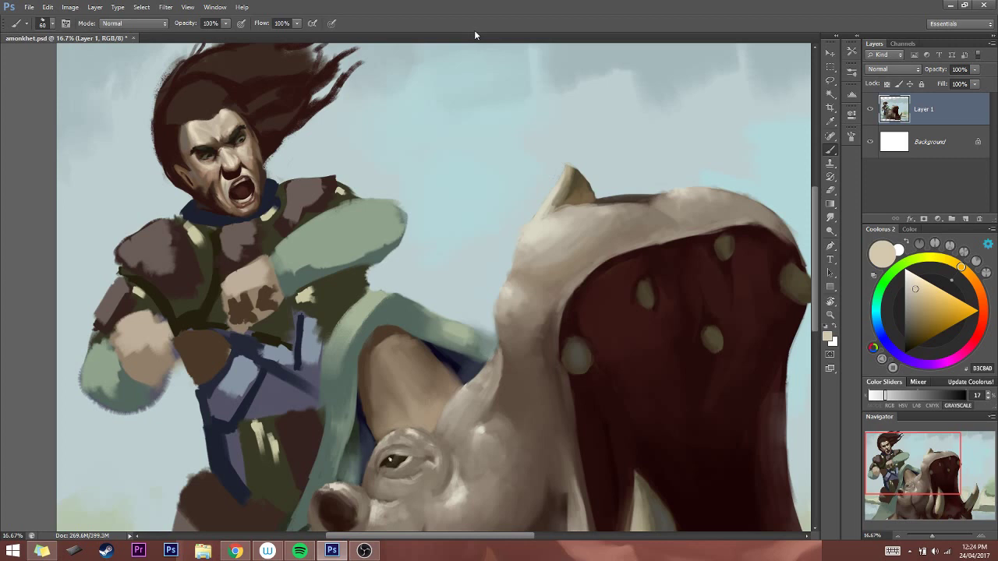
left_click(201, 134, "alt")
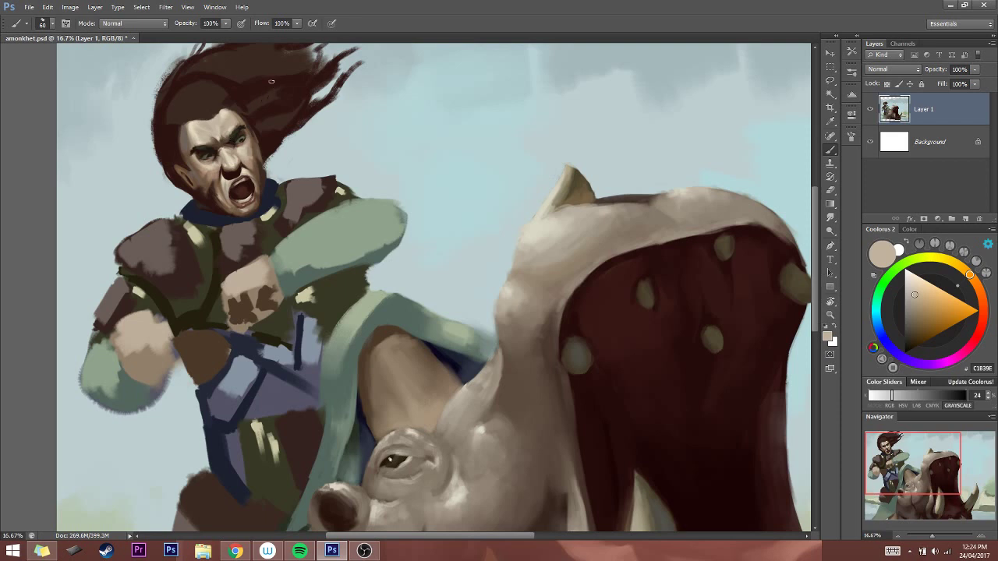
Round the edge of the raised fist where it meets the green sleeve, using sampled tan 928069 at brush size 100
key("bracketleft")
left_click(378, 254, "alt")
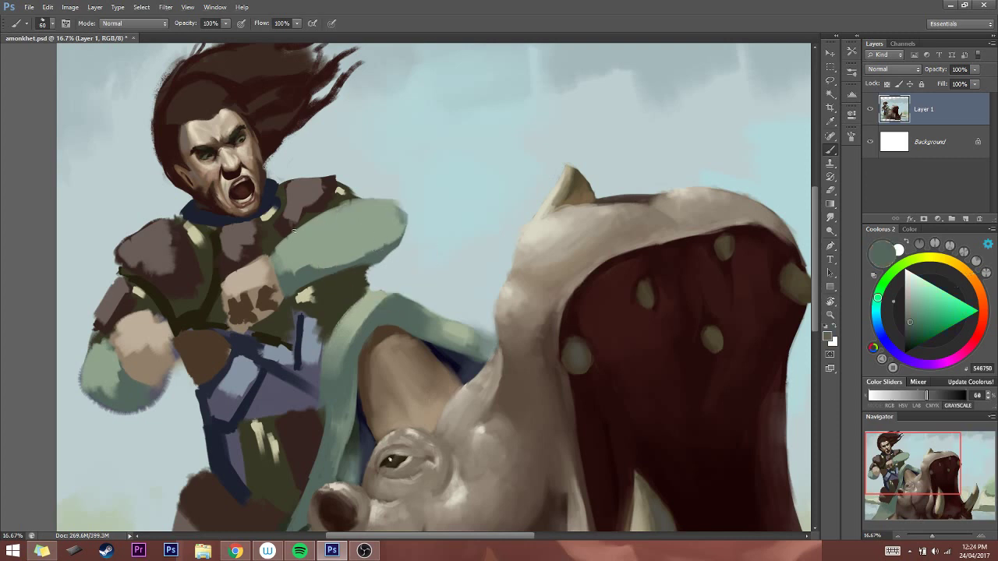
left_click(279, 276, "alt")
key("bracketright")
key("bracketright")
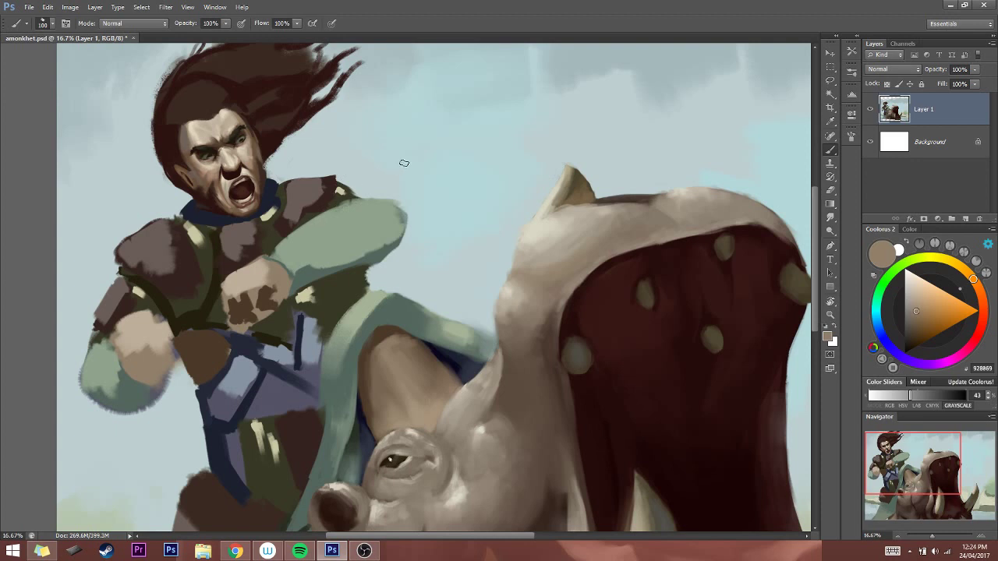
Darken the sampled sleeve shadow to green 2A3F34 and paint an angular shadow plane along the underside of the raised forearm
left_click(314, 271, "alt")
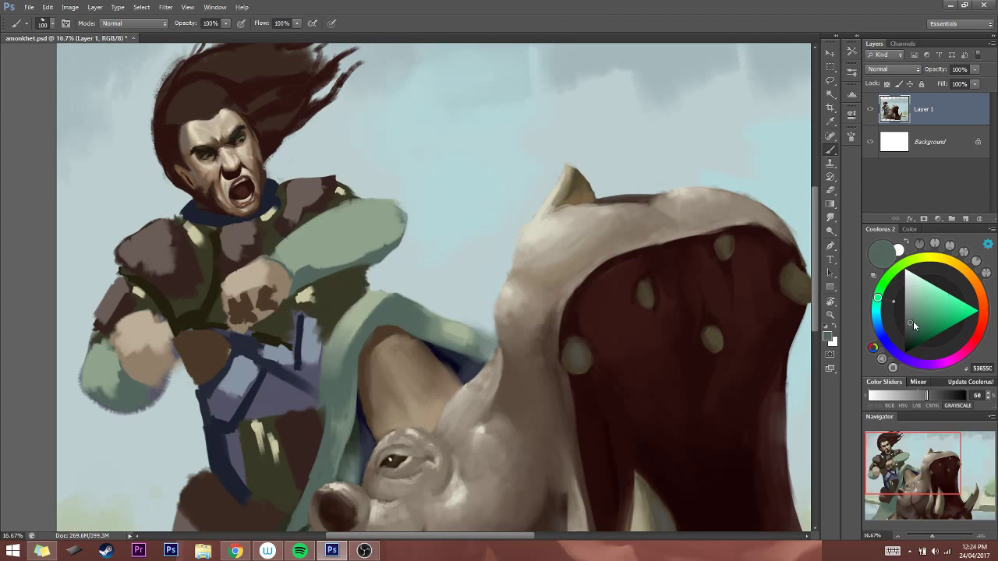
left_click(881, 299)
key("bracketright")
key("bracketright")
left_click(913, 332)
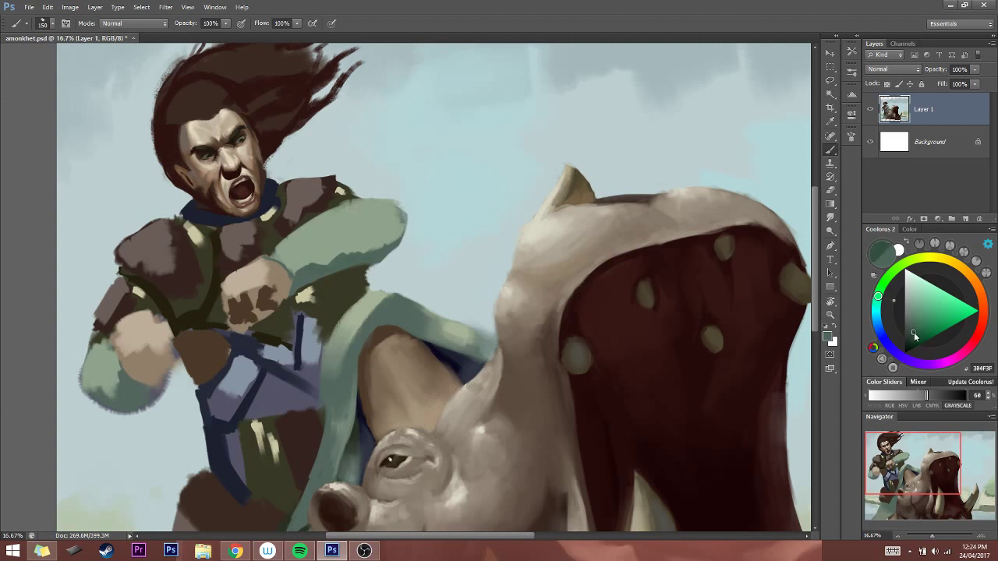
left_click(910, 336)
key("bracketleft")
key("bracketleft")
key("bracketleft")
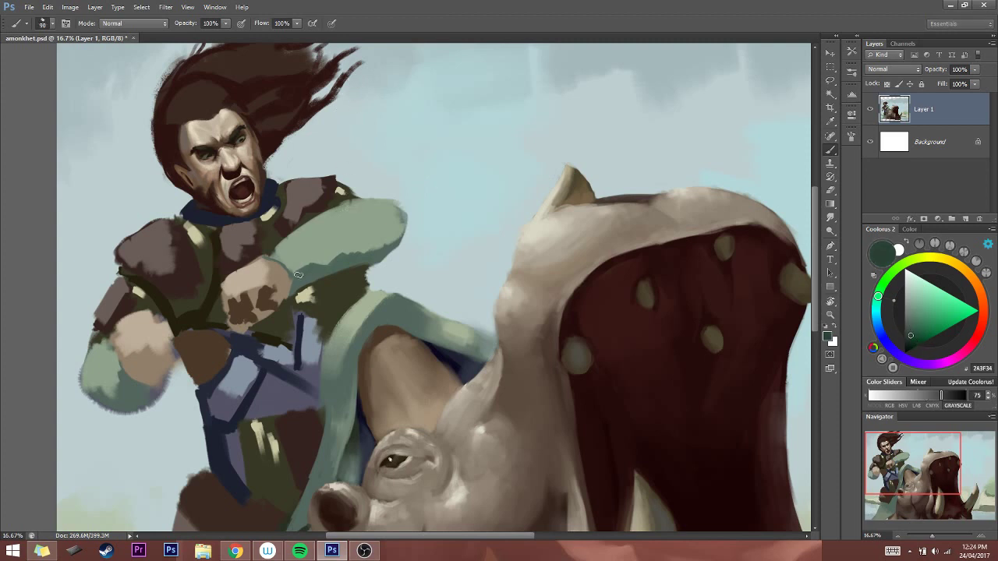
mouse_move(321, 267)
left_mouse_down()
mouse_move(356, 247)
mouse_move(378, 217)
mouse_move(365, 201)
mouse_move(337, 237)
mouse_move(358, 239)
mouse_move(314, 256)
mouse_move(354, 235)
mouse_move(365, 244)
mouse_move(351, 249)
mouse_move(368, 246)
mouse_move(403, 217)
mouse_move(388, 231)
mouse_move(406, 218)
mouse_move(387, 238)
left_mouse_up()
key("bracketright")
key("bracketright")
key("bracketright")
key("bracketright")
key("bracketleft")
key("bracketleft")
key("bracketleft")
key("bracketleft")
key("bracketleft")
key("bracketright")
key("bracketright")
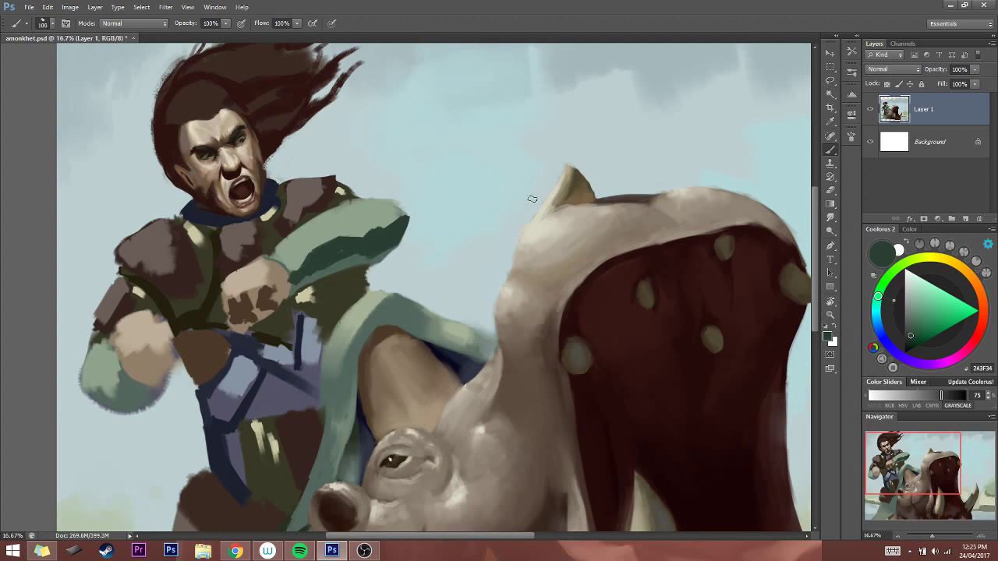
Draw a dark green edge along the upper side of the forearm, and clean up the adjoining armour with sampled olive 393927 at brush size 80
key("bracketleft")
key("bracketleft")
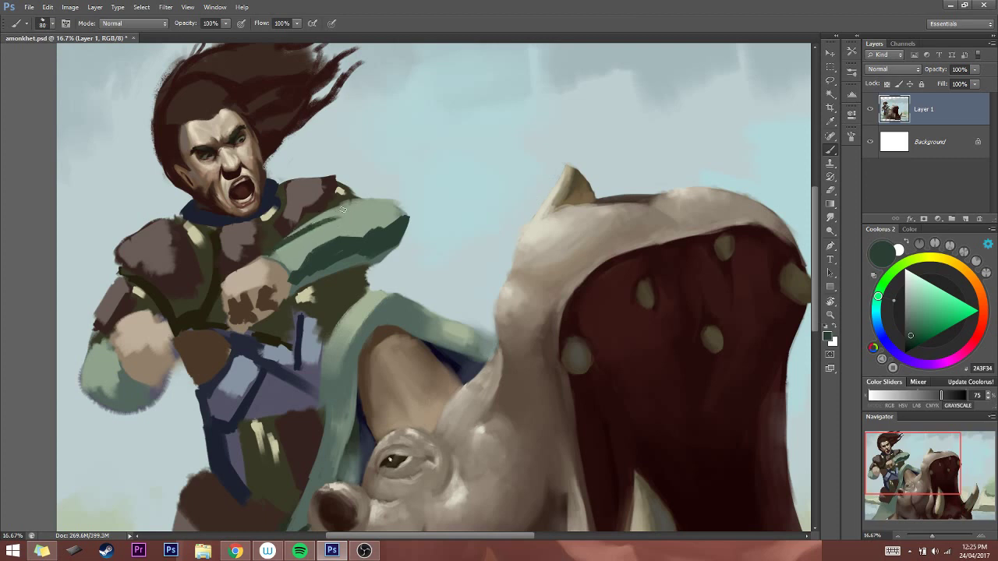
mouse_move(346, 208)
left_mouse_down()
mouse_move(384, 204)
mouse_move(334, 217)
mouse_move(401, 200)
left_mouse_up()
key("bracketright")
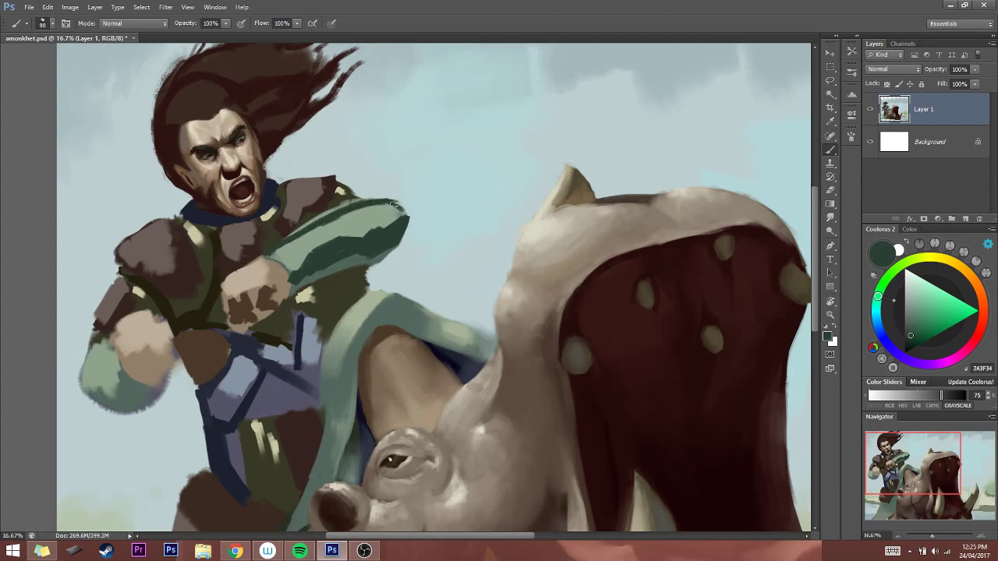
key("bracketleft")
left_click(317, 214, "alt")
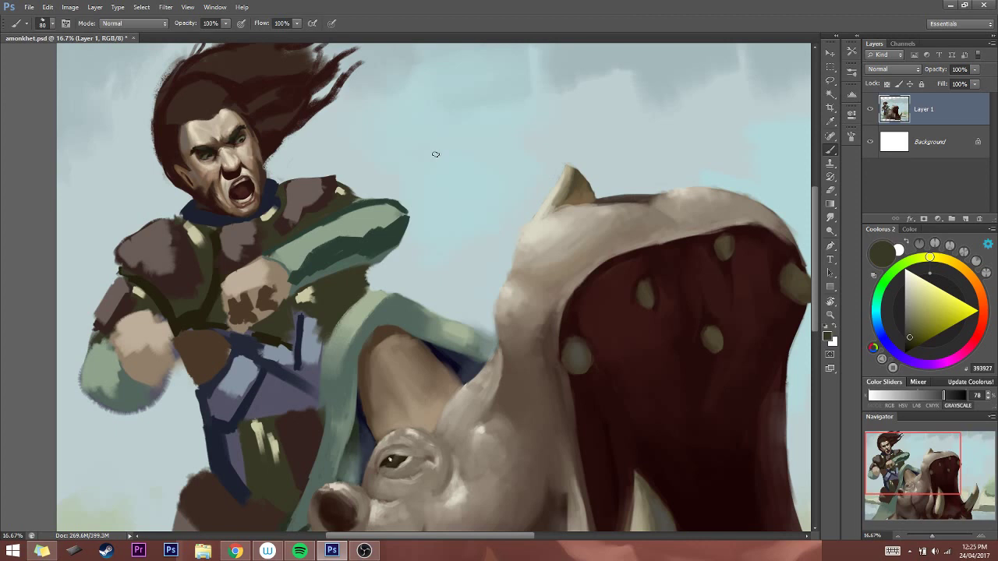
Mix a slightly lighter, more saturated green from the sleeve and repaint the forearm's upper plane at brush sizes 100 to 250
left_click(324, 230, "alt")
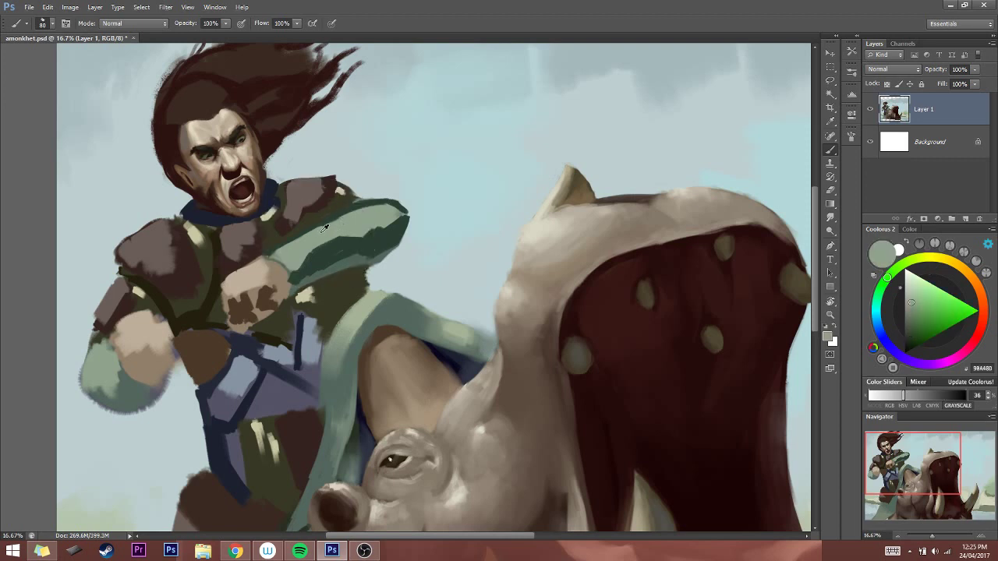
left_click(914, 303)
left_click_drag(915, 305, 916, 301)
key("bracketright")
key("bracketright")
key("bracketright")
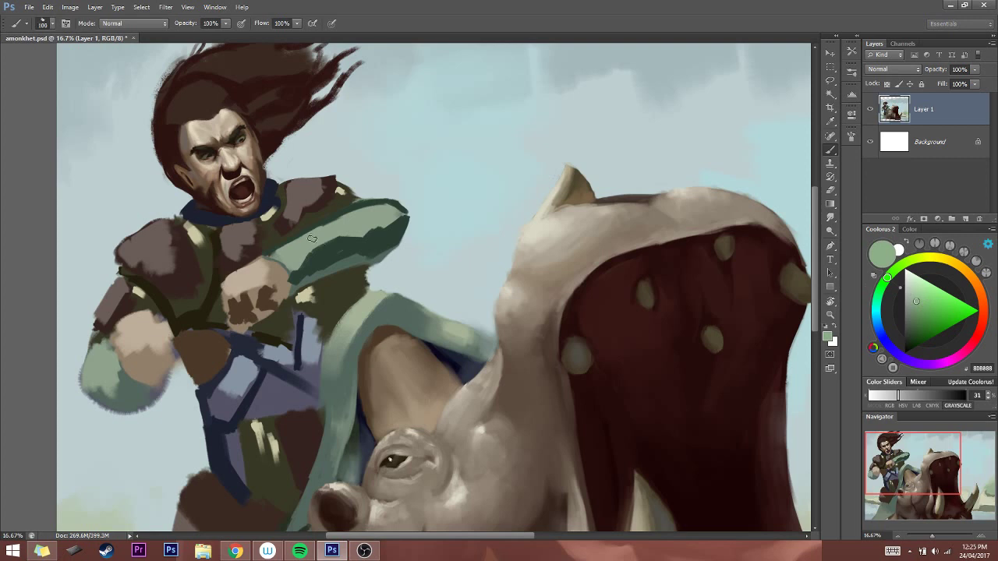
key("bracketright")
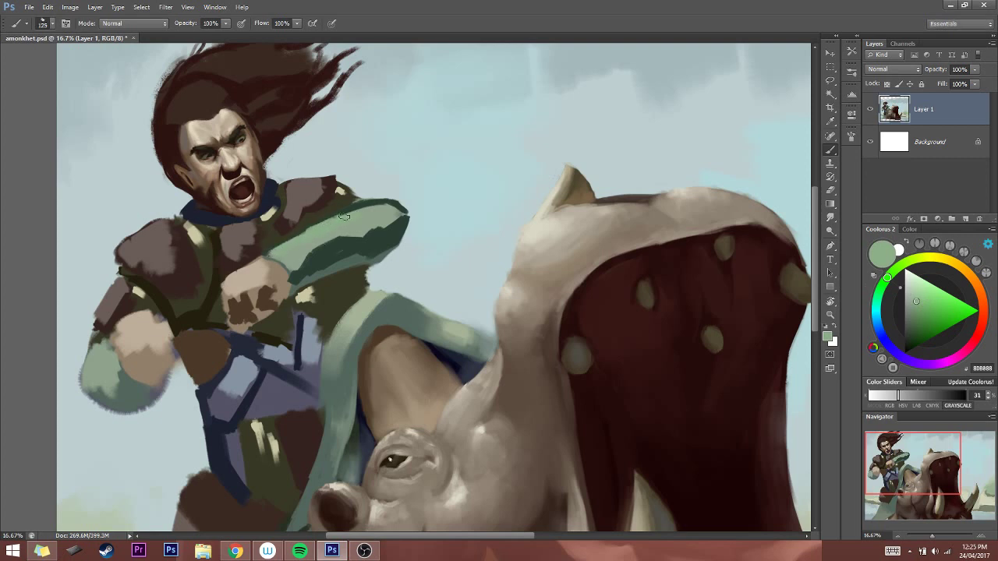
key("bracketright")
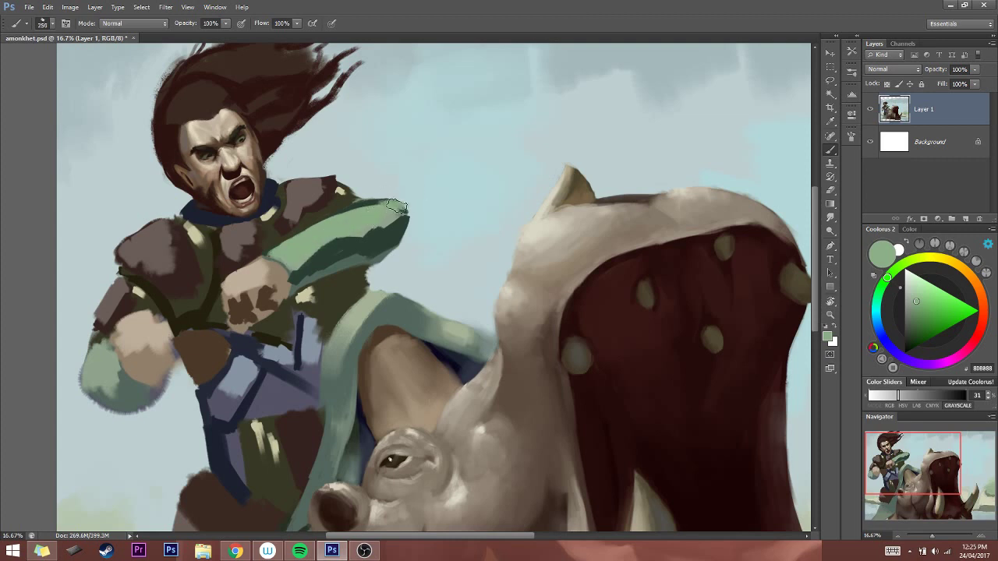
key("bracketleft")
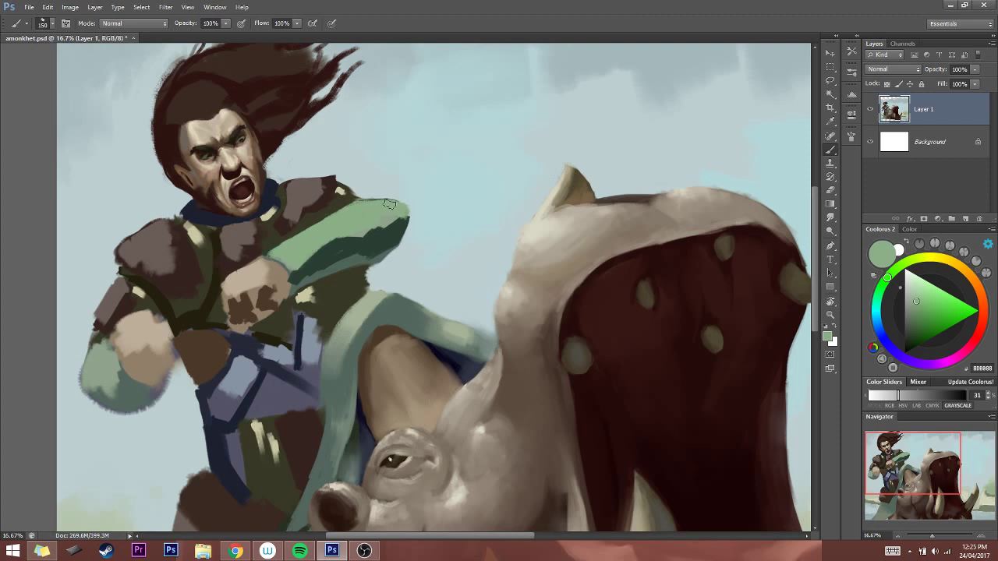
Pick the darker yellowish green 789669 and paint diagonal fold stripes across the top of the sleeve at brush size 70
key("bracketright")
left_click(918, 310)
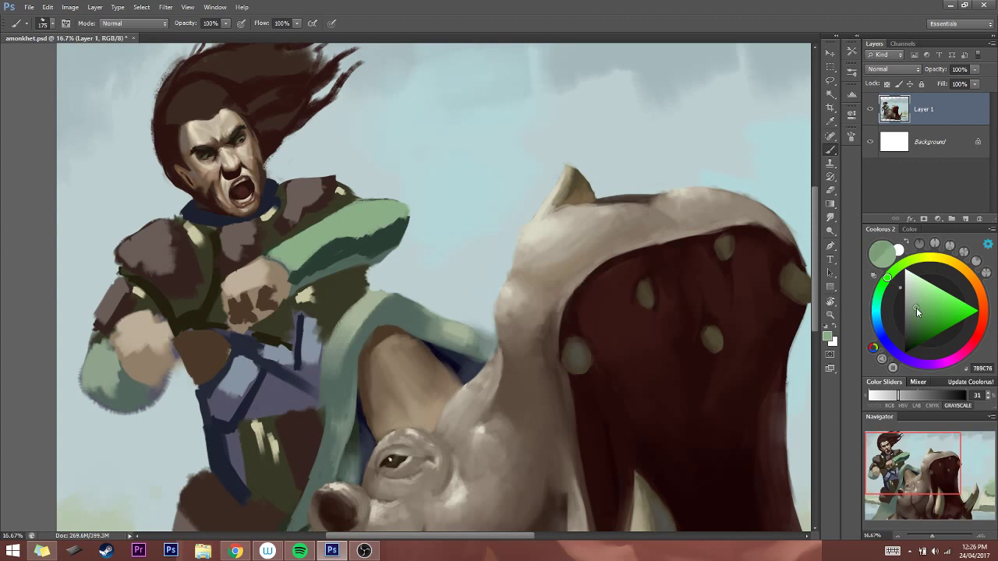
left_click(894, 271)
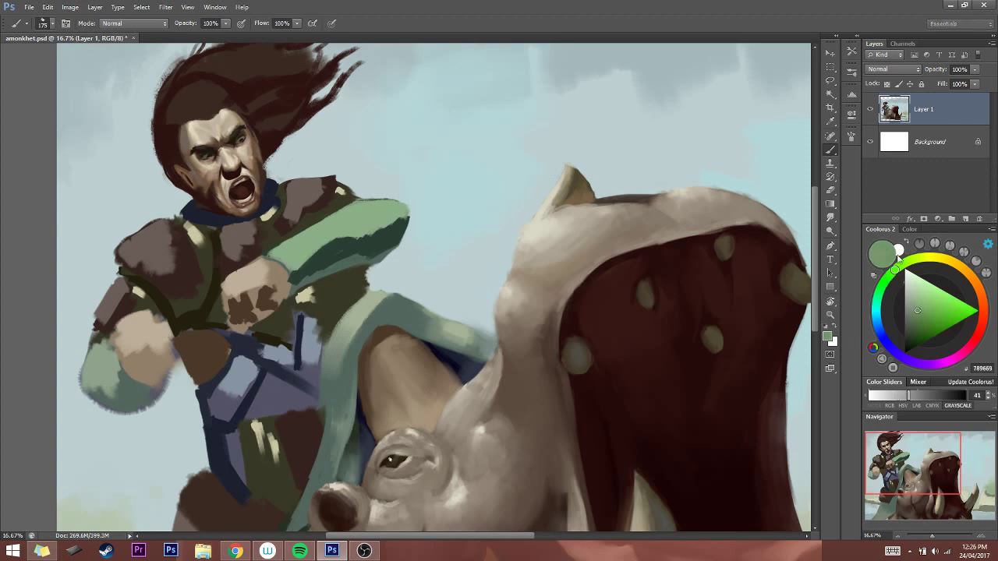
key("bracketleft")
key("bracketleft")
key("bracketleft")
key("bracketleft")
left_click_drag(343, 214, 390, 210)
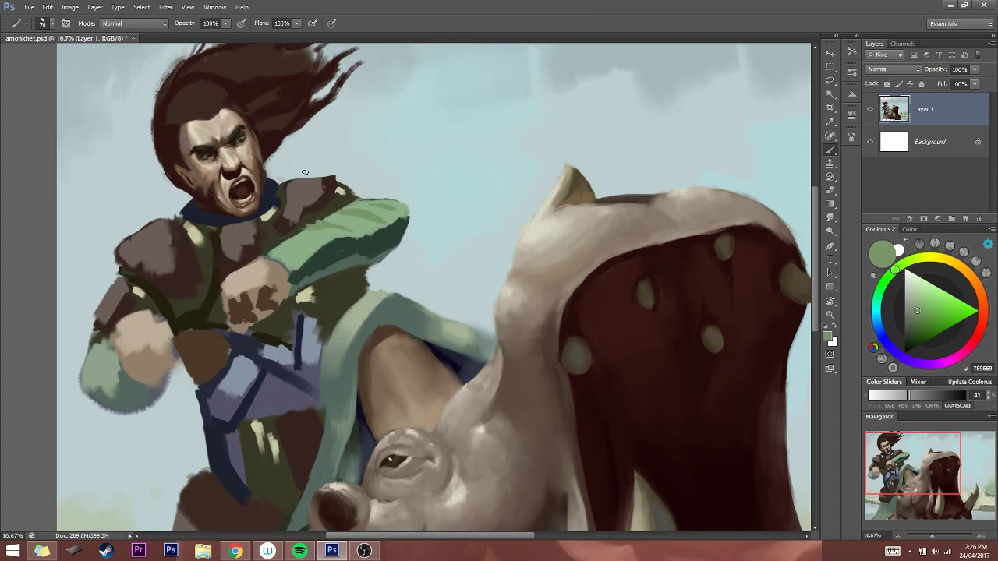
Refine the sleeve's fold stripes near the fist with the sampled light green at brush sizes 45 and 70
key("bracketright")
key("bracketright")
key("bracketleft")
key("bracketleft")
left_click(290, 233, "alt")
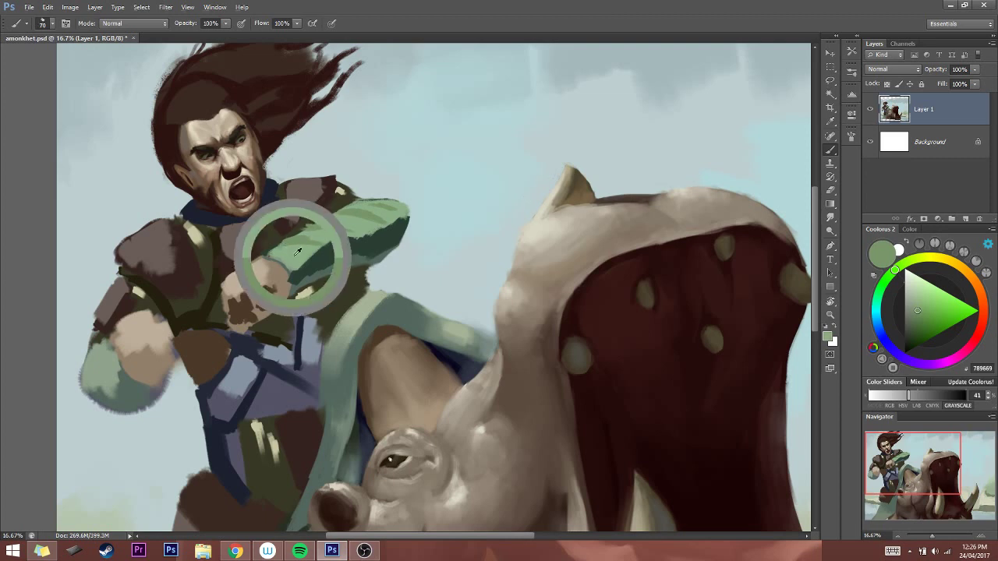
key("bracketleft")
key("bracketleft")
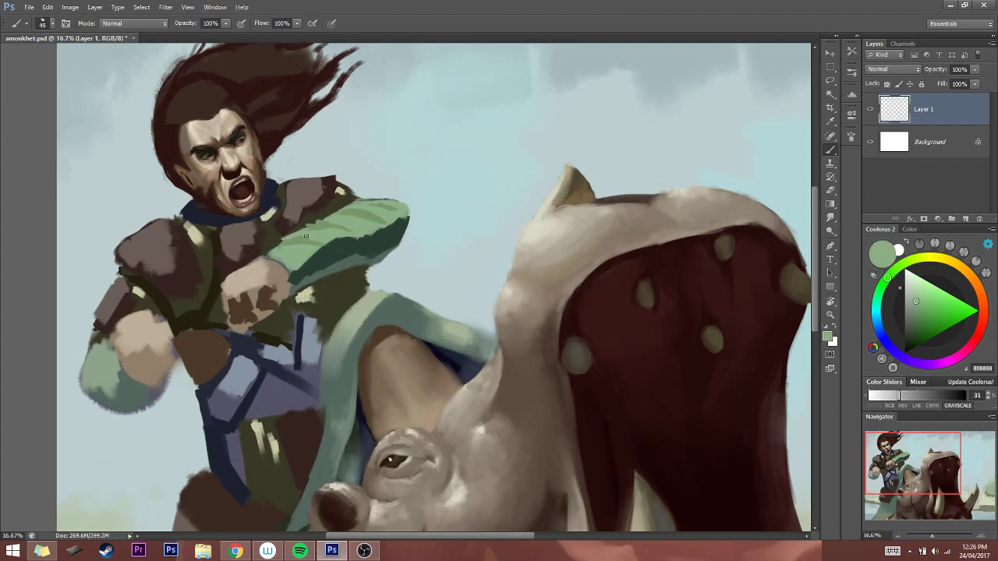
key("bracketright")
key("bracketright")
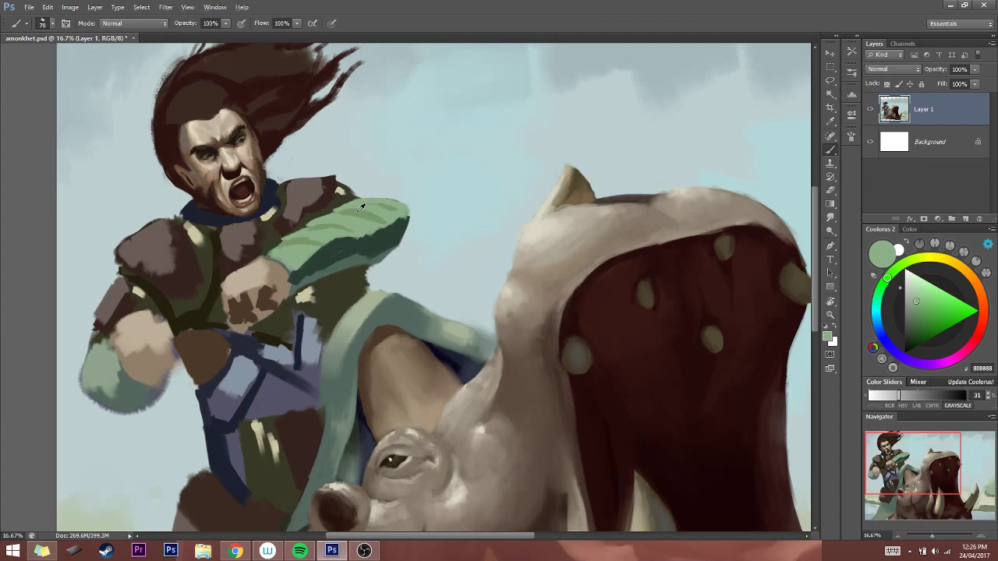
Extend the sleeve folds towards the elbow with sampled green 789669, starting at brush size 80
left_click(362, 209, "alt")
key("bracketright")
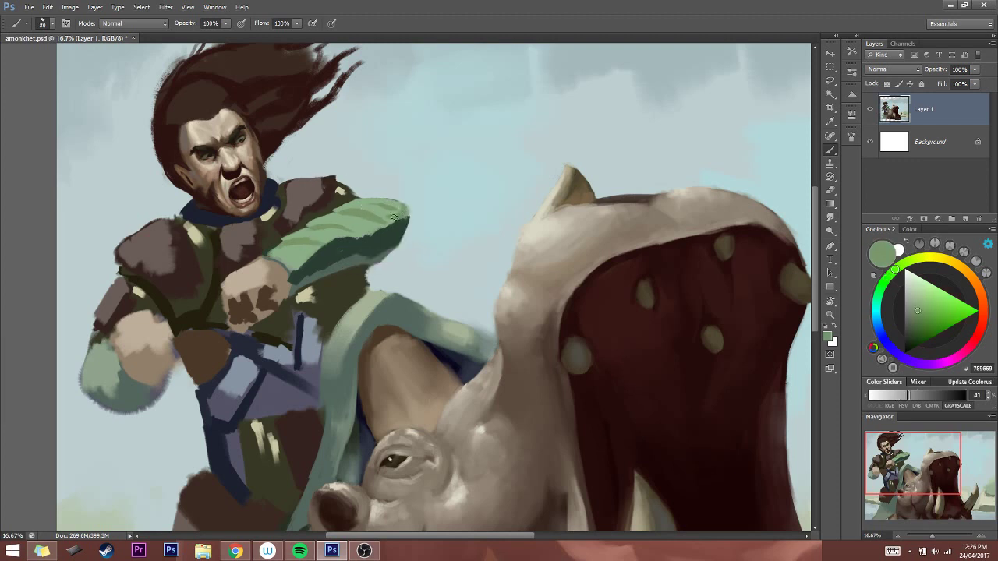
left_click_drag(395, 216, 343, 230)
key("bracketright")
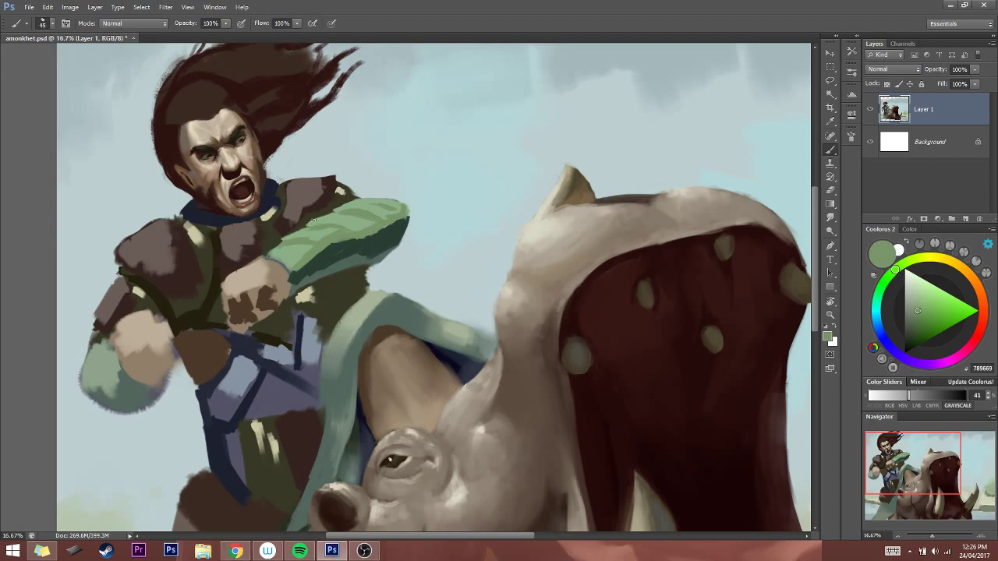
Sharpen the folds with sampled light green at brush size 40, and trim the elbow's outline with sampled sky blue
left_click(312, 223, "alt")
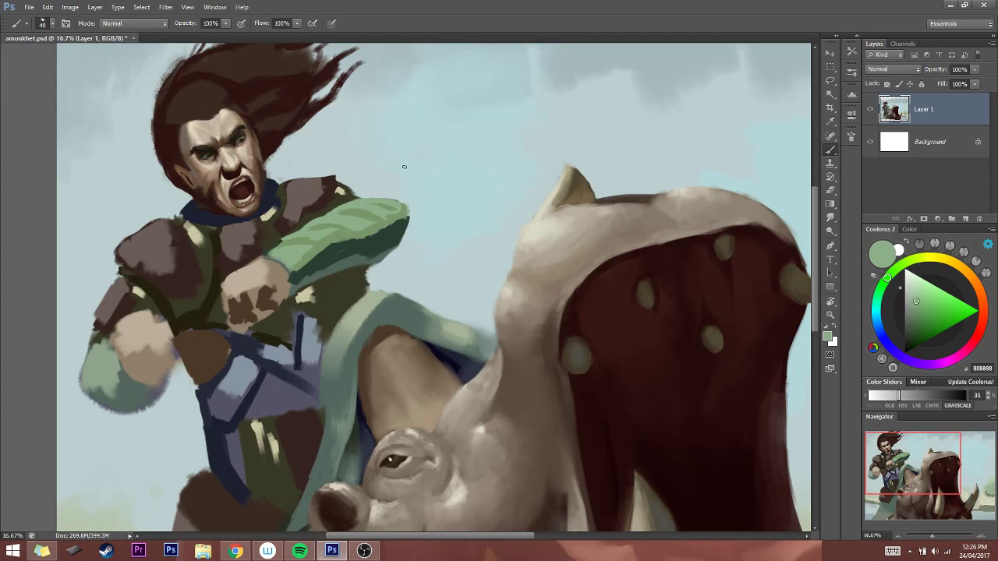
left_click(382, 187, "alt")
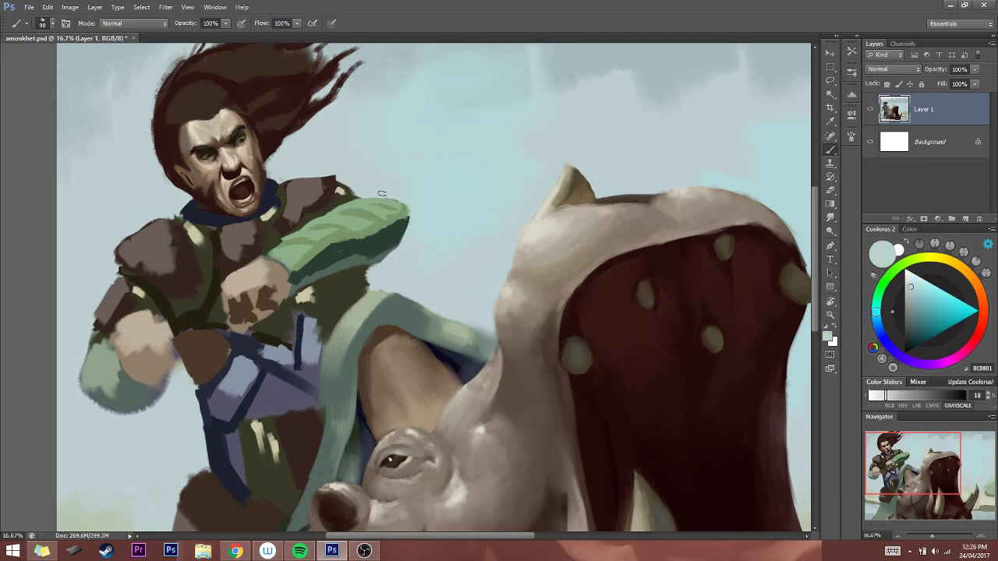
key("bracketright")
key("bracketright")
key("bracketright")
key("bracketright")
key("bracketright")
Reshape the border between fist and sleeve with sampled tan 928069 at size 100 and sampled light green at size 70
left_click(284, 265, "alt")
key("bracketleft")
key("bracketleft")
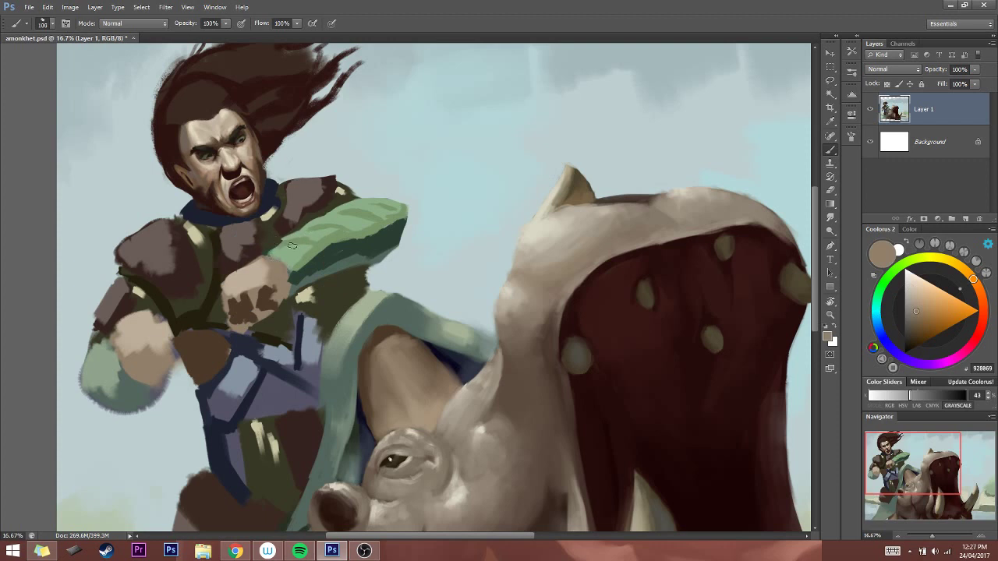
key("alt")
key("alt")
left_click(288, 234, "alt")
key("bracketleft")
key("bracketleft")
key("bracketleft")
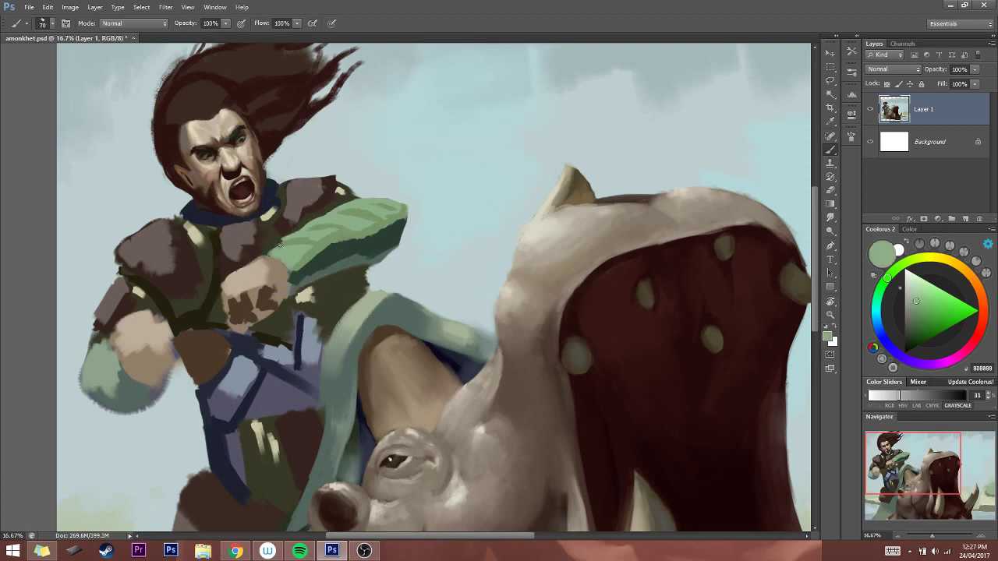
Soften the sleeve's fold stripes by alternating the sampled light green and darker green 789669 at brush size 100
key("bracketright")
key("bracketright")
key("bracketright")
left_click(302, 235, "alt")
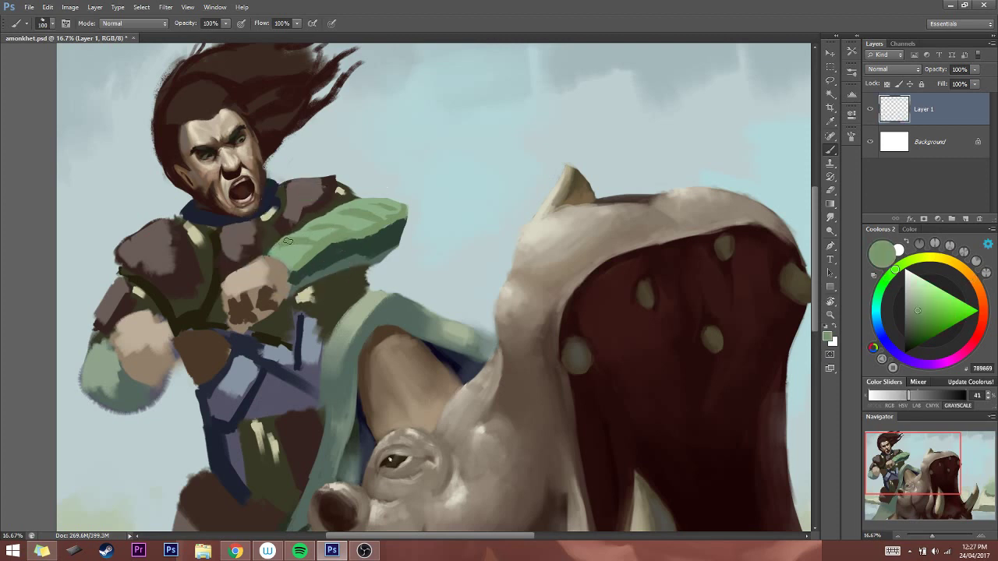
left_click(309, 239, "alt")
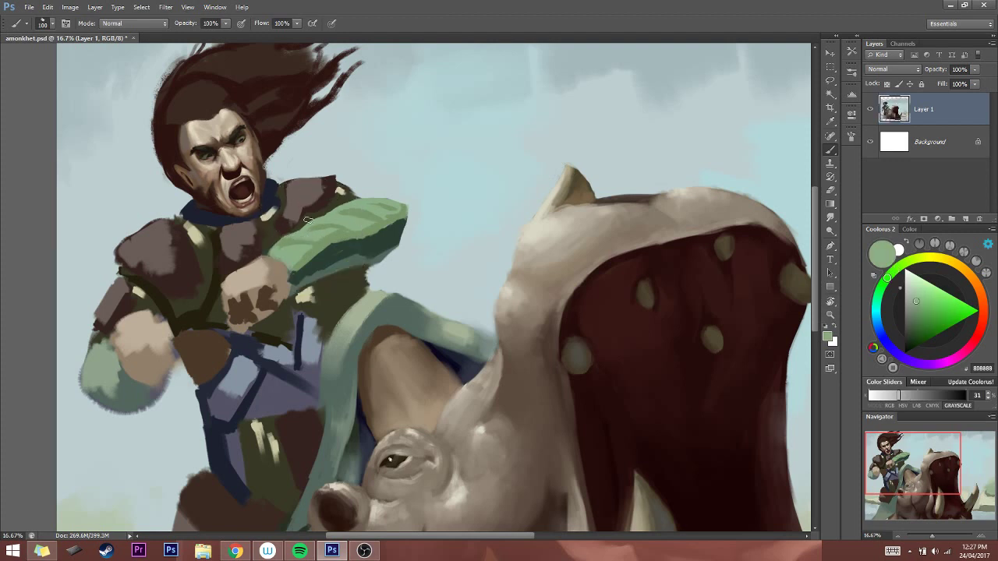
left_click(339, 228, "alt")
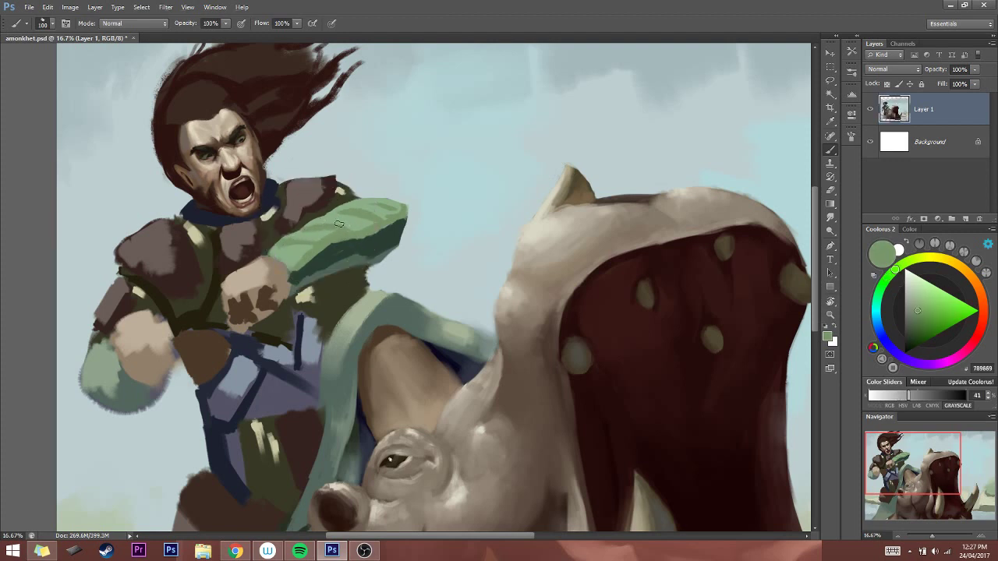
left_click(346, 221, "alt")
left_click(361, 224, "alt")
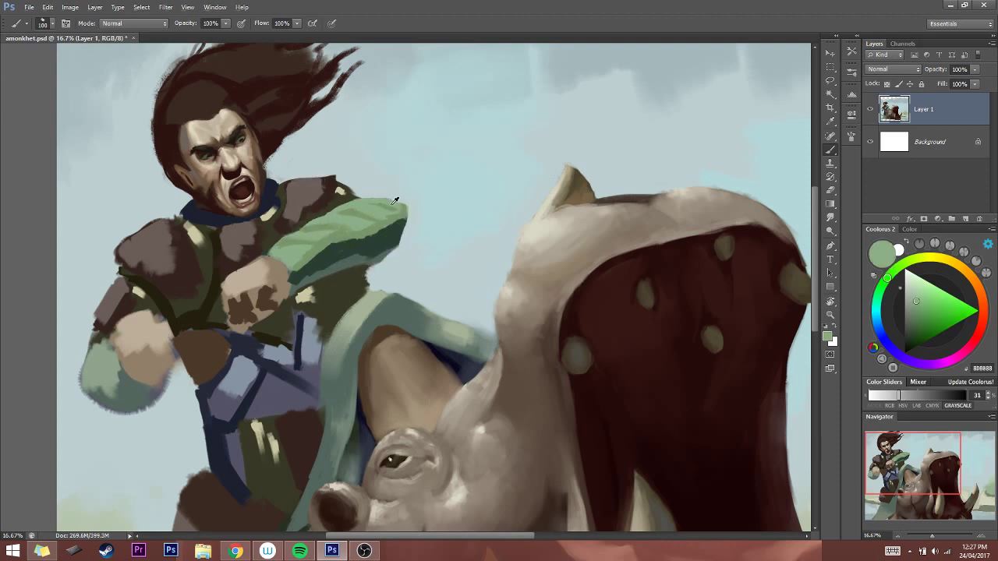
Touch up the sleeve's elbow end with sampled light green and try paler yellow-green highlight colours along the folds
left_click(392, 203, "alt")
mouse_move(390, 206)
left_mouse_down()
mouse_move(355, 203)
mouse_move(396, 199)
mouse_move(383, 207)
left_mouse_up()
left_click(385, 207, "alt")
left_click(917, 299)
left_click(906, 263)
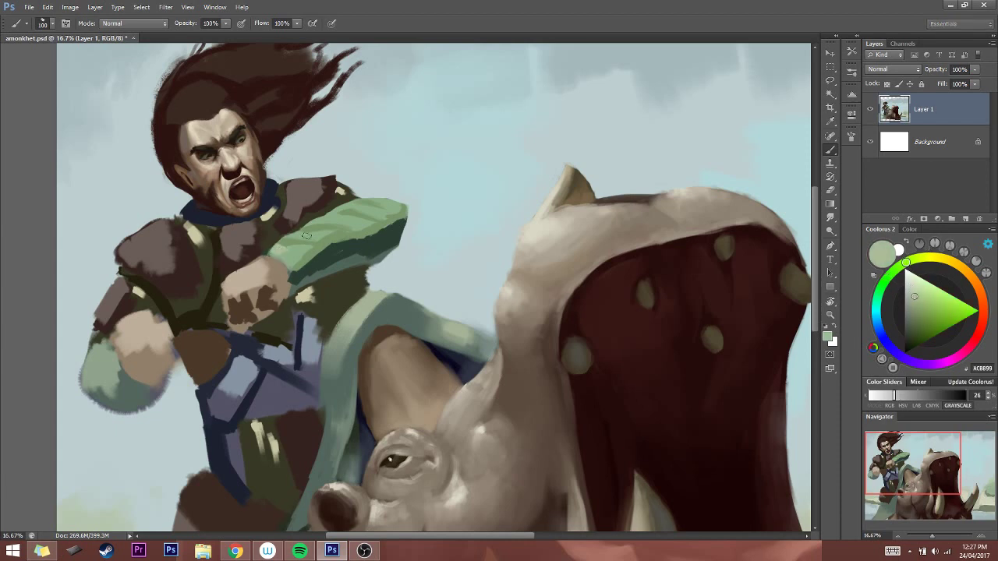
left_click(918, 289)
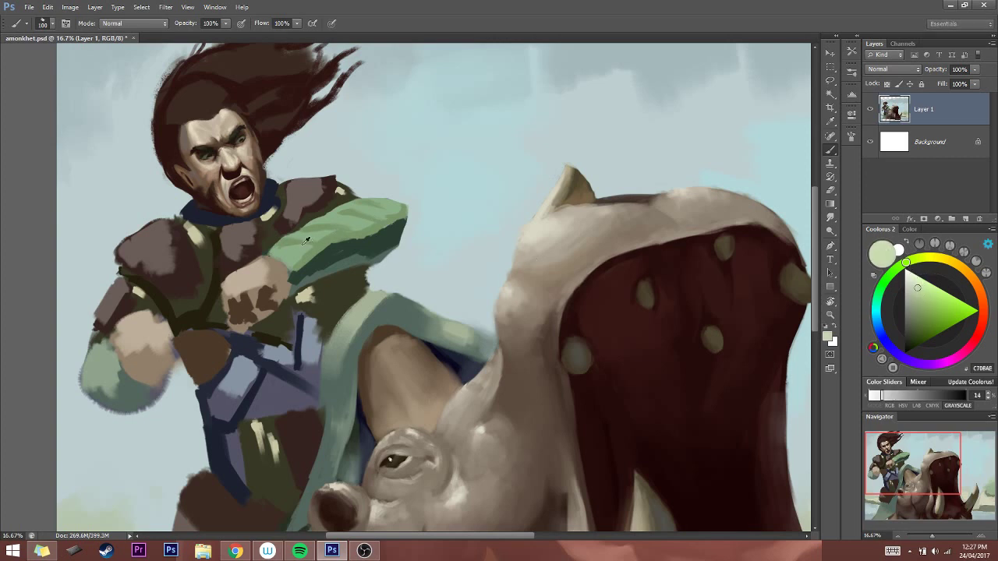
Brighten the sleeve folds by resampling their light green, lightening it to ABC8A1 and setting the brush size to 125
left_click(303, 242, "alt")
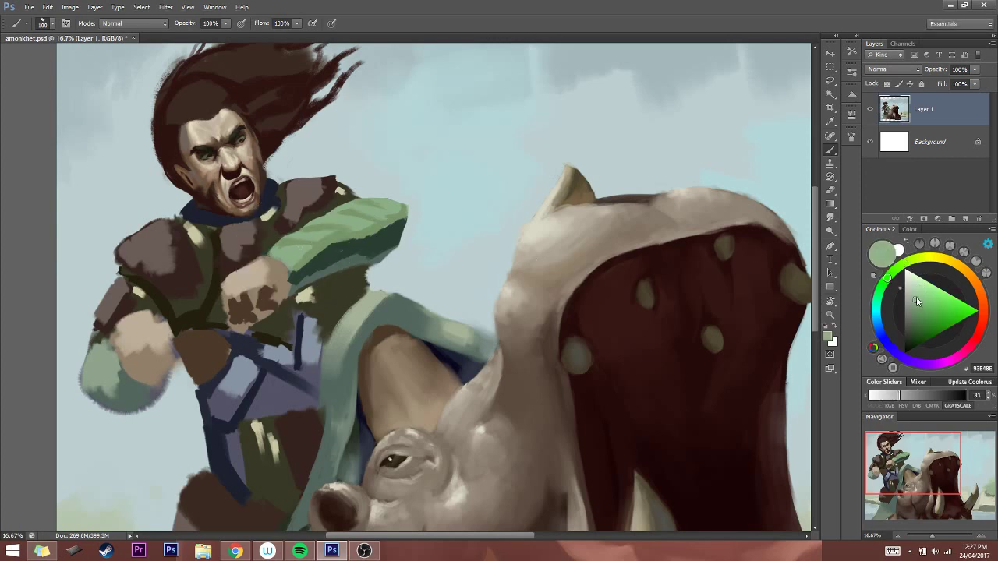
left_click(916, 297)
left_click_drag(916, 297, 912, 294)
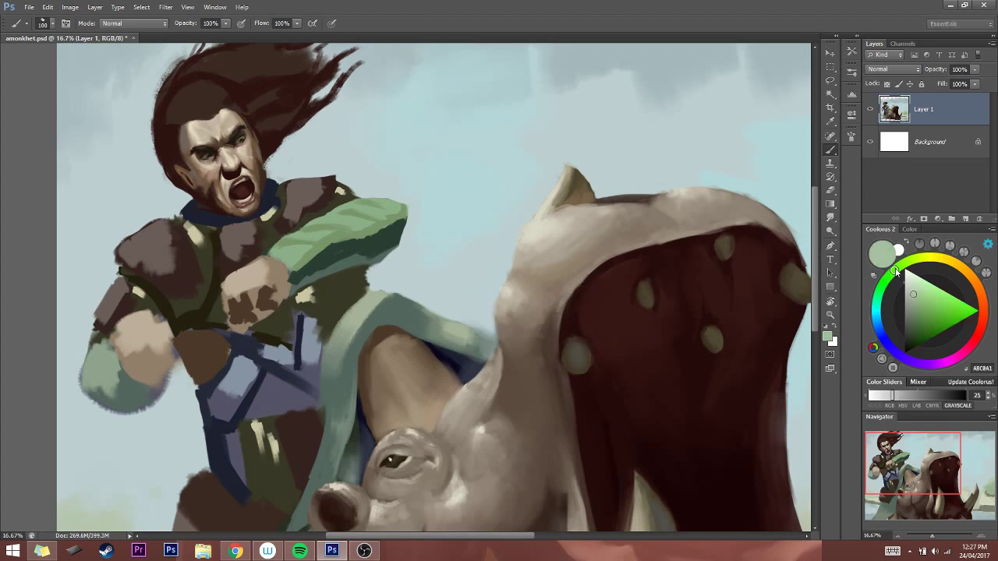
key("bracketleft")
key("bracketright")
key("bracketright")
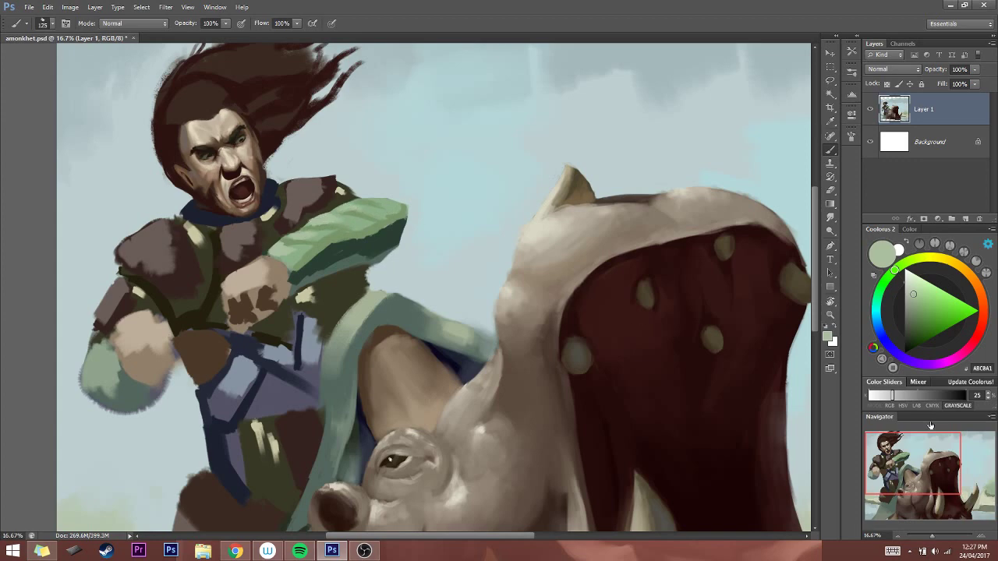
Examine the whole composition mirrored horizontally, and restore its original orientation
left_click(897, 537)
left_click(897, 536)
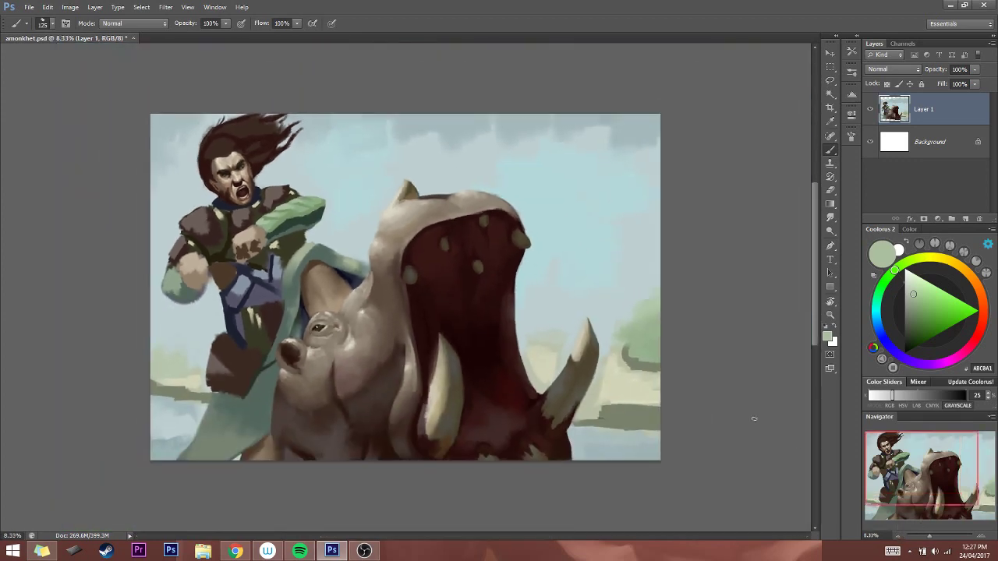
key("h")
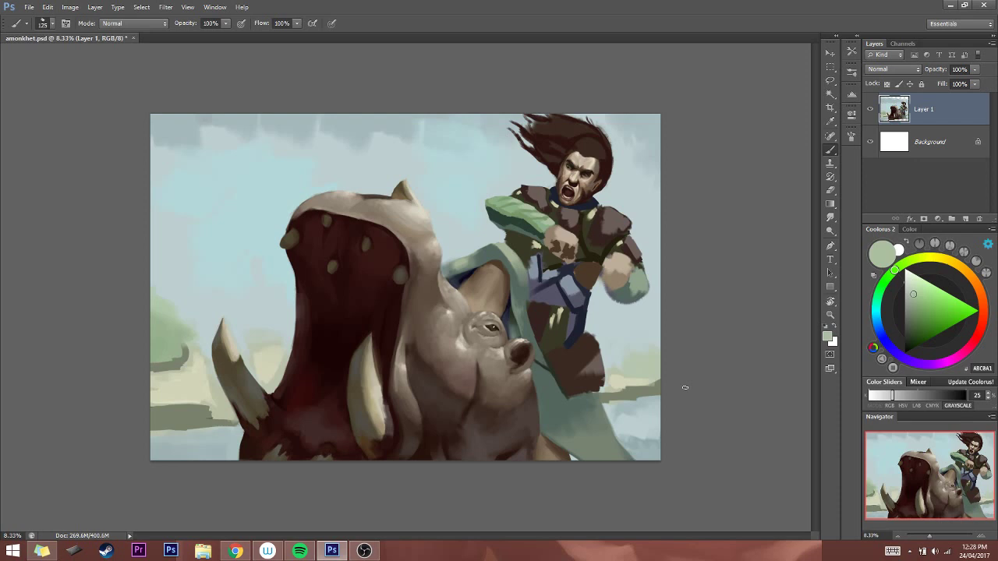
key("ctrl+shift+h")
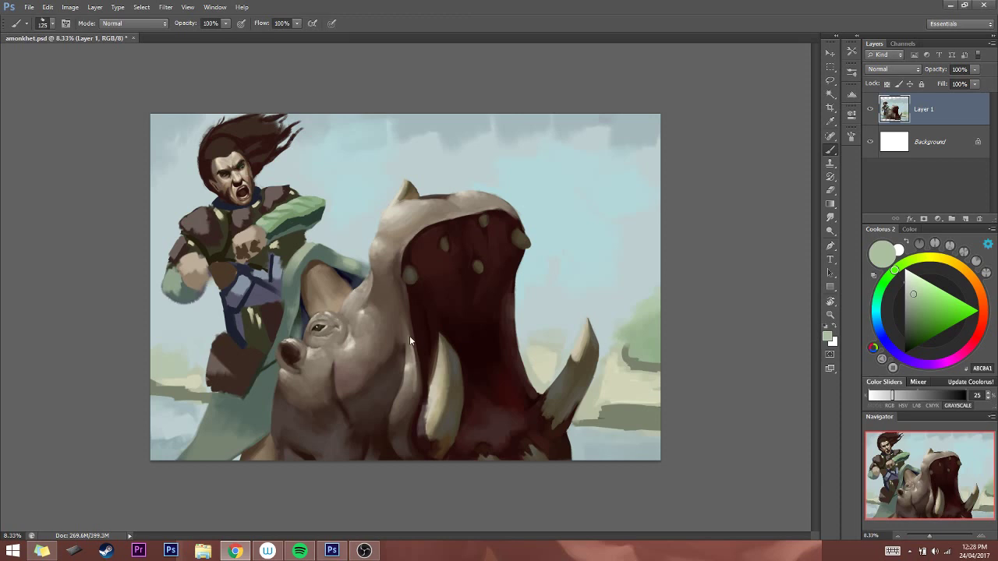
left_click(982, 537)
left_click(982, 537)
scroll(427, 304, "up", 1)
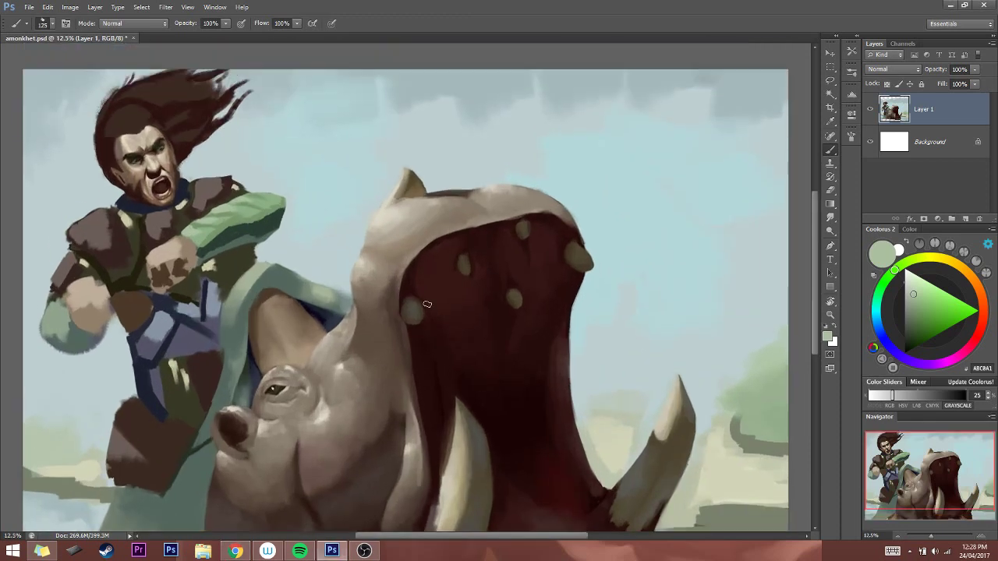
Rework the forearm's shaded underside with sampled dark green 2A3F34 at brush size 125
left_click_drag(427, 304, 527, 329)
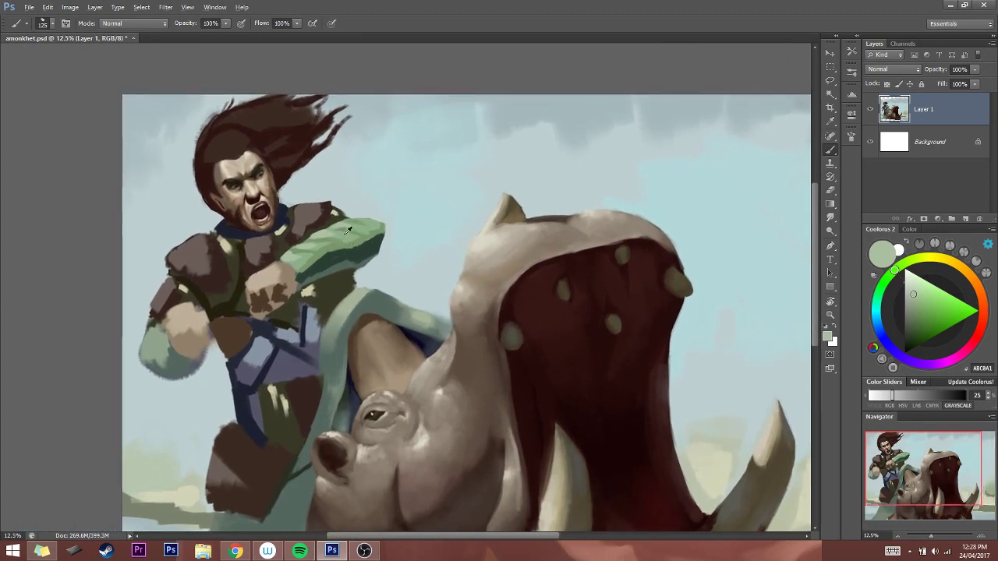
left_click(346, 235, "alt")
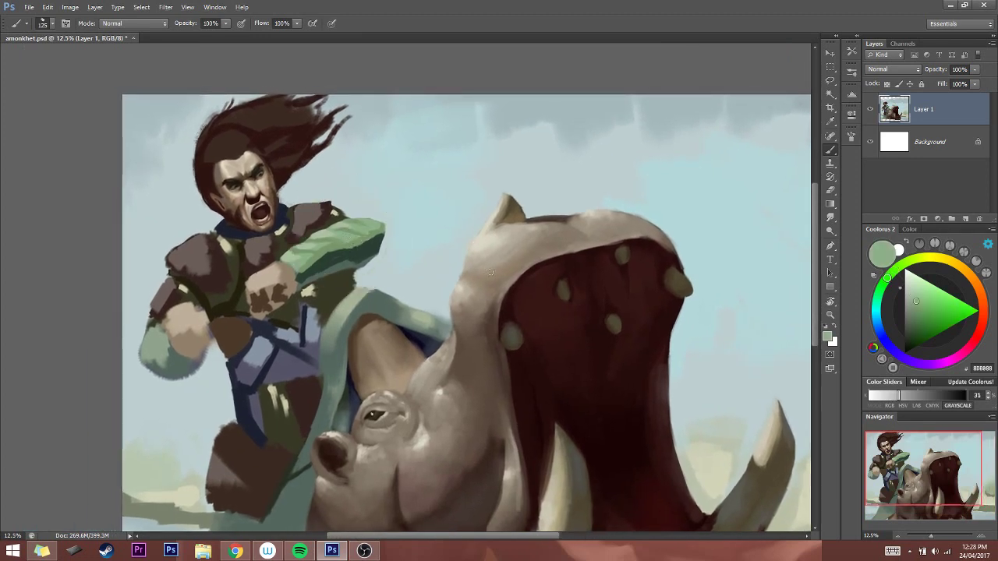
left_click(364, 250, "alt")
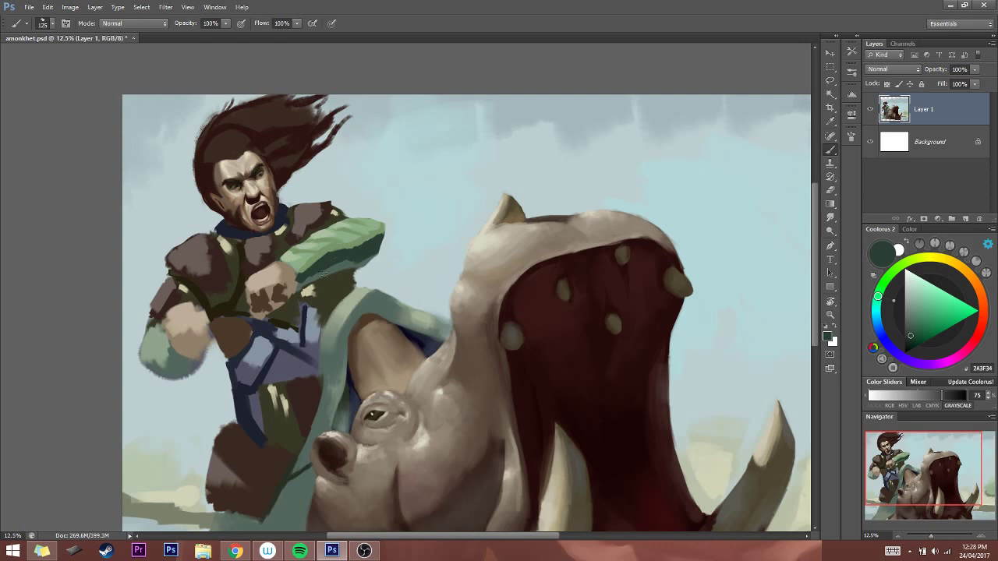
left_click(385, 253, "alt")
left_click(344, 253, "alt")
mouse_move(333, 266)
left_mouse_down()
mouse_move(300, 284)
mouse_move(376, 251)
mouse_move(327, 269)
left_mouse_up()
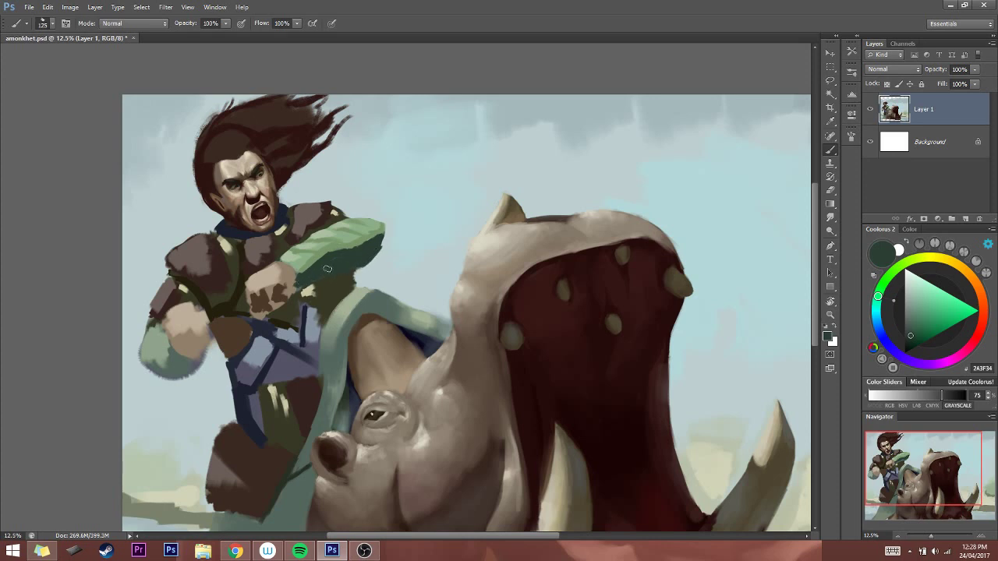
Blend the wrist end of the sleeve with sampled greens 789669 and ABC8A1, using brush sizes 100 and 90
left_click(314, 251, "alt")
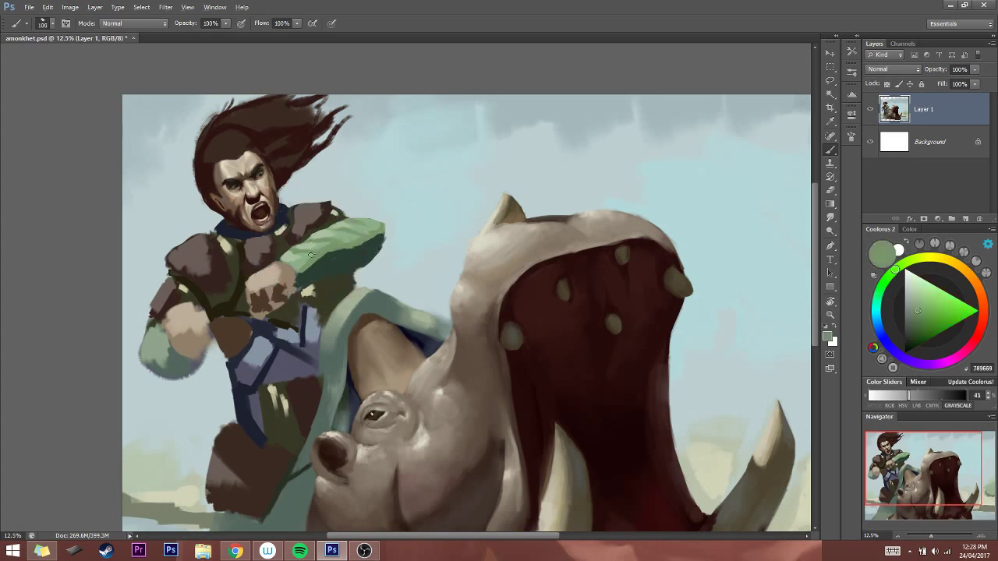
key("bracketleft")
key("bracketleft")
left_click(308, 257, "alt")
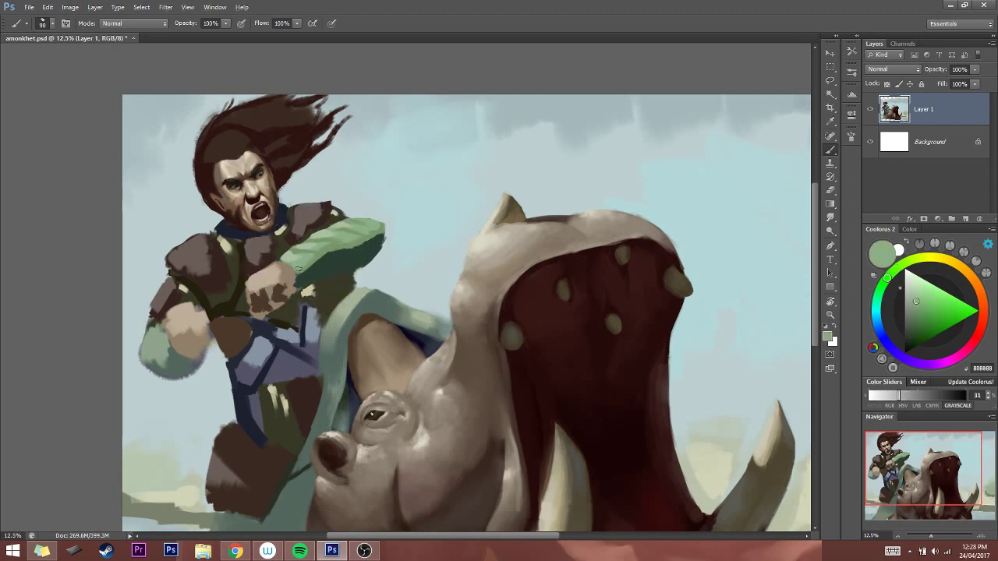
left_click(295, 258, "alt")
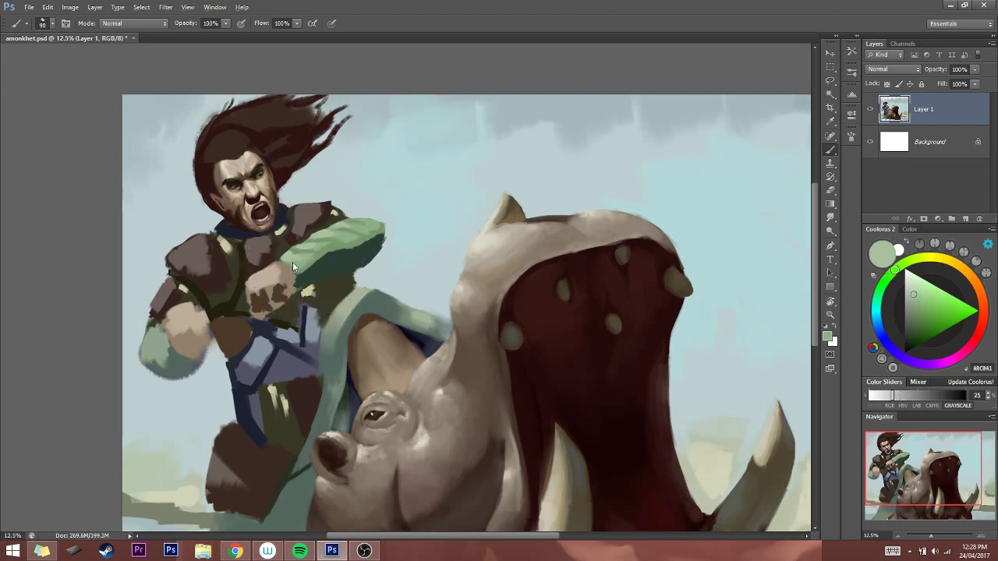
left_click(284, 261, "alt")
left_click(293, 253, "alt")
left_click(318, 245, "alt")
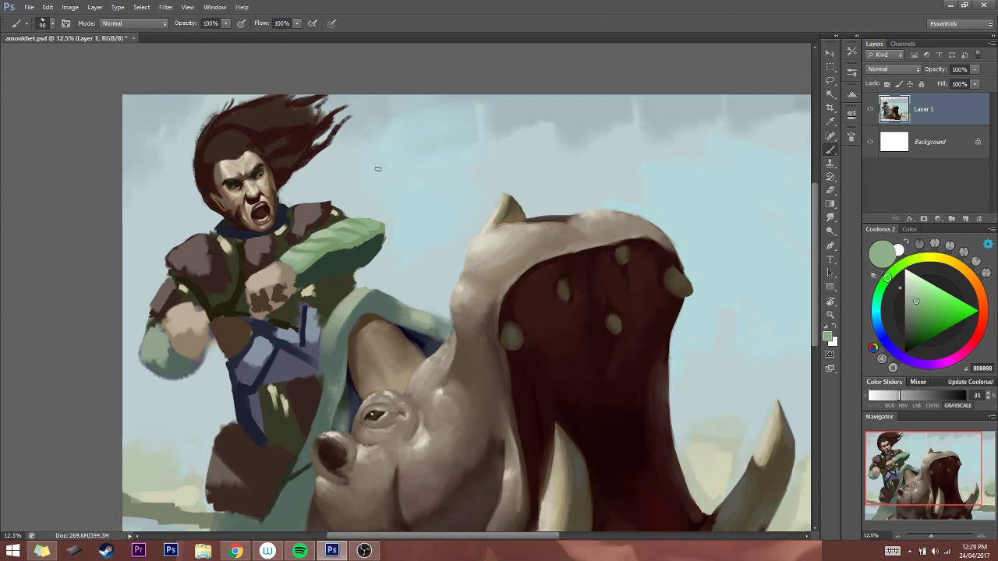
Paint over the sleeve's light folds with medium green 658462 at size 150 and more saturated green 5A8357 at size 175
left_click(343, 261, "alt")
left_click(923, 312)
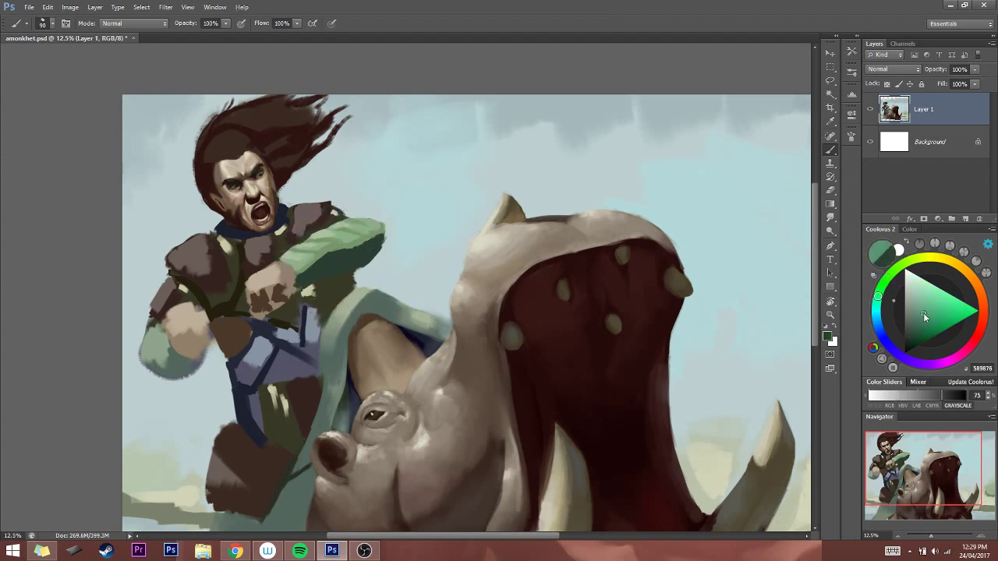
left_click_drag(886, 295, 885, 277)
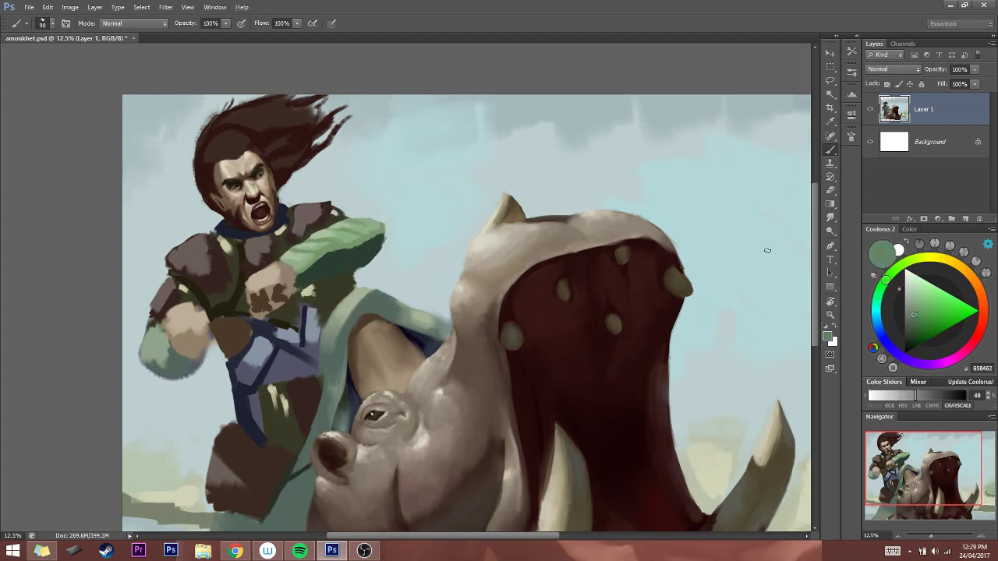
key("bracketright")
key("bracketright")
key("bracketright")
mouse_move(306, 262)
left_mouse_down()
mouse_move(354, 244)
mouse_move(300, 238)
left_mouse_up()
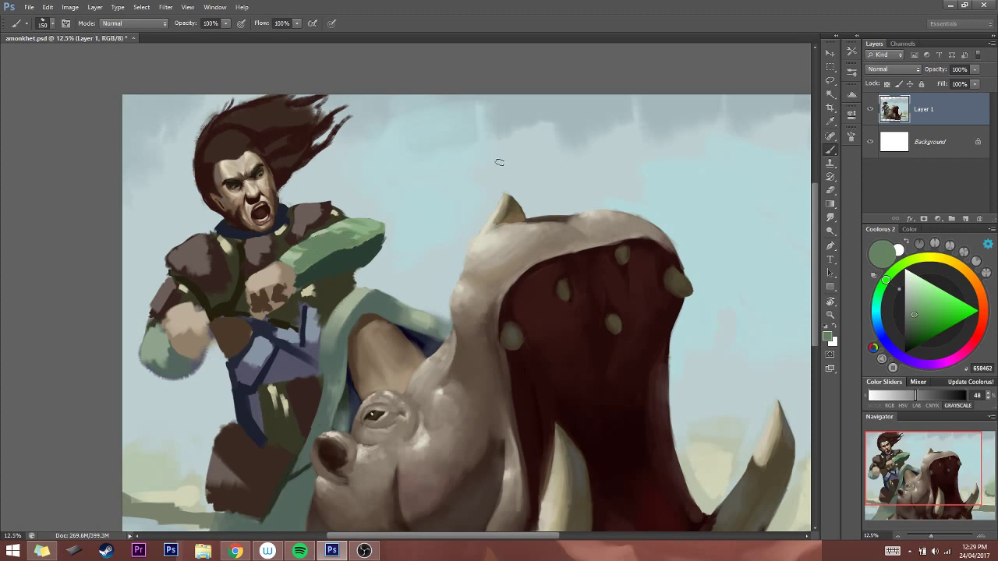
left_click(917, 316)
key("bracketright")
mouse_move(313, 247)
left_mouse_down()
mouse_move(300, 265)
mouse_move(343, 250)
mouse_move(289, 265)
mouse_move(323, 235)
mouse_move(364, 238)
mouse_move(376, 231)
mouse_move(357, 222)
mouse_move(374, 223)
left_mouse_up()
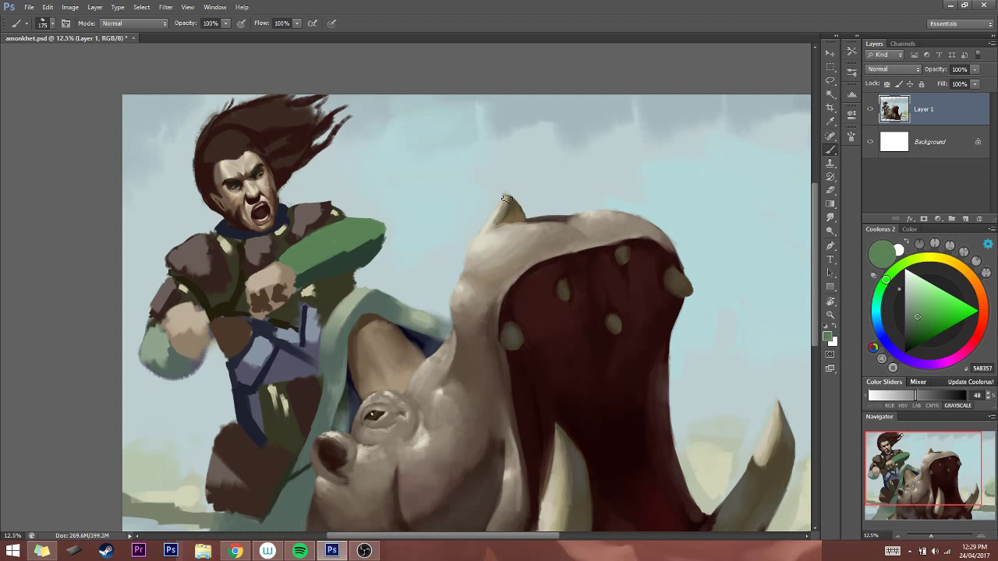
Paint a dark green 2A3F34 shadow band along the forearm's upper edge from wrist to elbow with a smaller brush
left_click(342, 261, "alt")
key("bracketleft")
key("bracketleft")
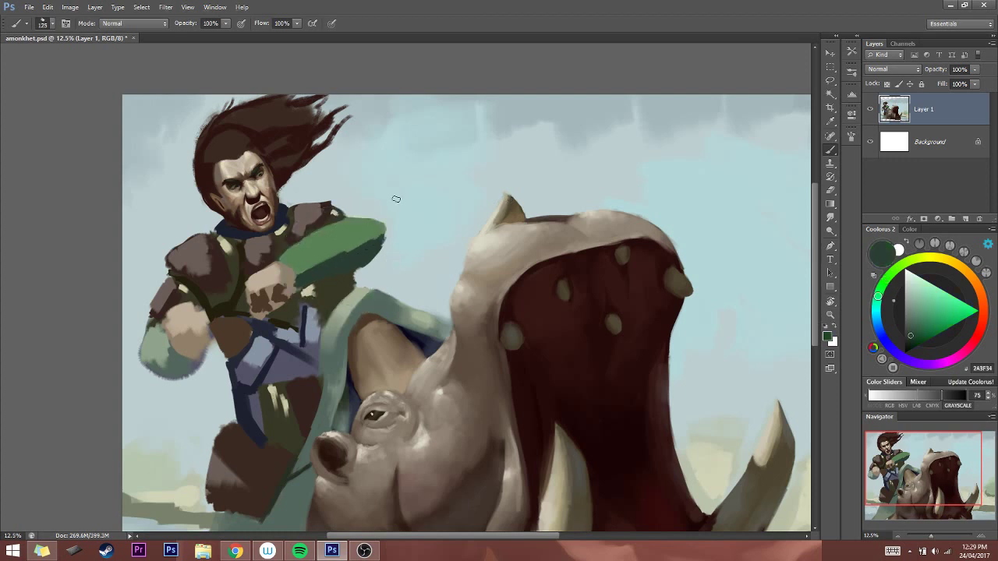
key("bracketleft")
key("bracketleft")
mouse_move(282, 261)
left_mouse_down()
mouse_move(354, 219)
mouse_move(327, 233)
mouse_move(386, 225)
left_mouse_up()
key("bracketright")
key("bracketright")
key("bracketright")
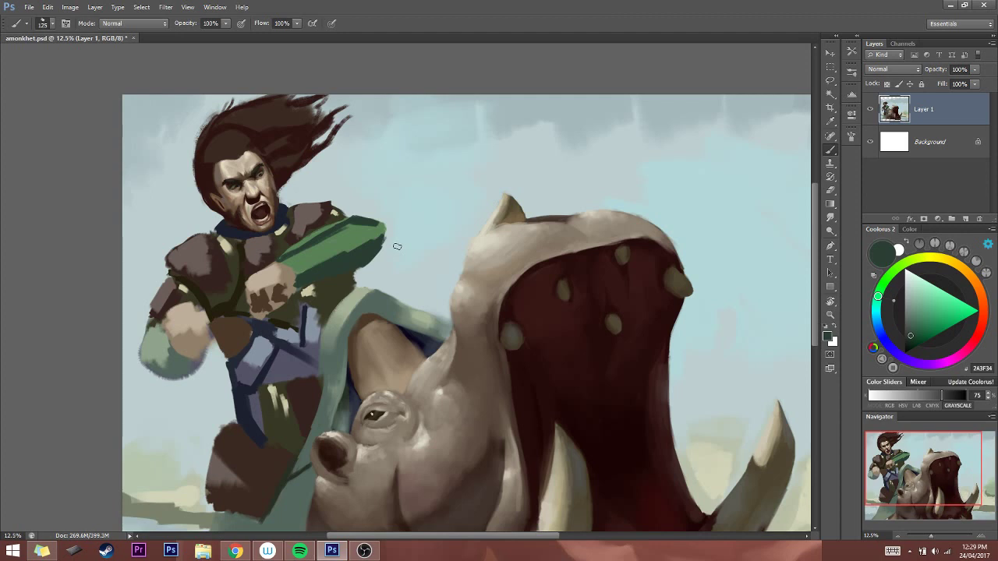
Block in a bracer across the middle of the forearm with sampled olive brown 514932, enlarging the brush to size 175
left_click(512, 204, "alt")
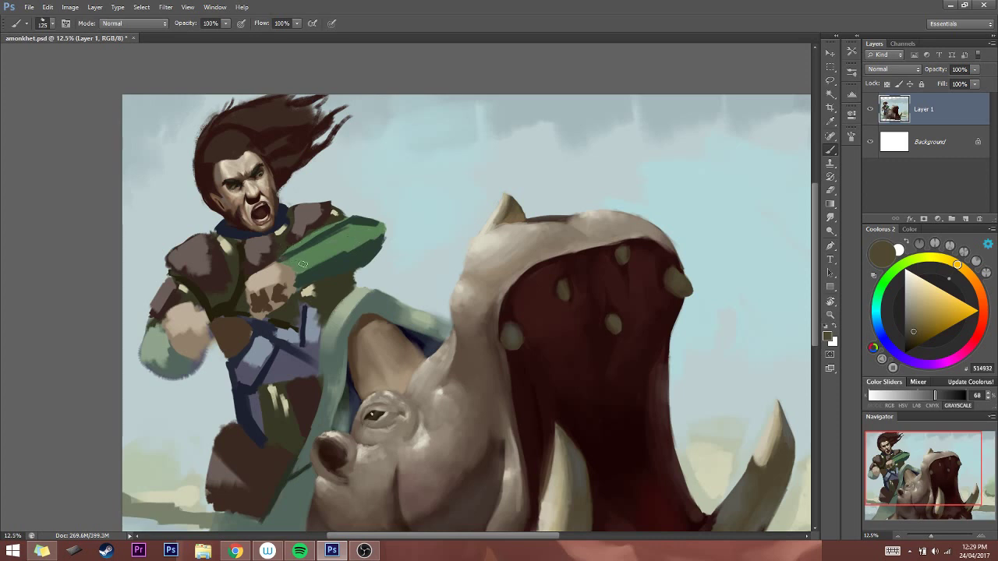
mouse_move(304, 264)
left_mouse_down()
mouse_move(272, 256)
mouse_move(310, 282)
mouse_move(309, 270)
left_mouse_up()
key("bracketright")
key("bracketright")
mouse_move(290, 249)
left_mouse_down()
mouse_move(325, 232)
mouse_move(294, 255)
mouse_move(332, 231)
mouse_move(340, 239)
mouse_move(317, 251)
left_mouse_up()
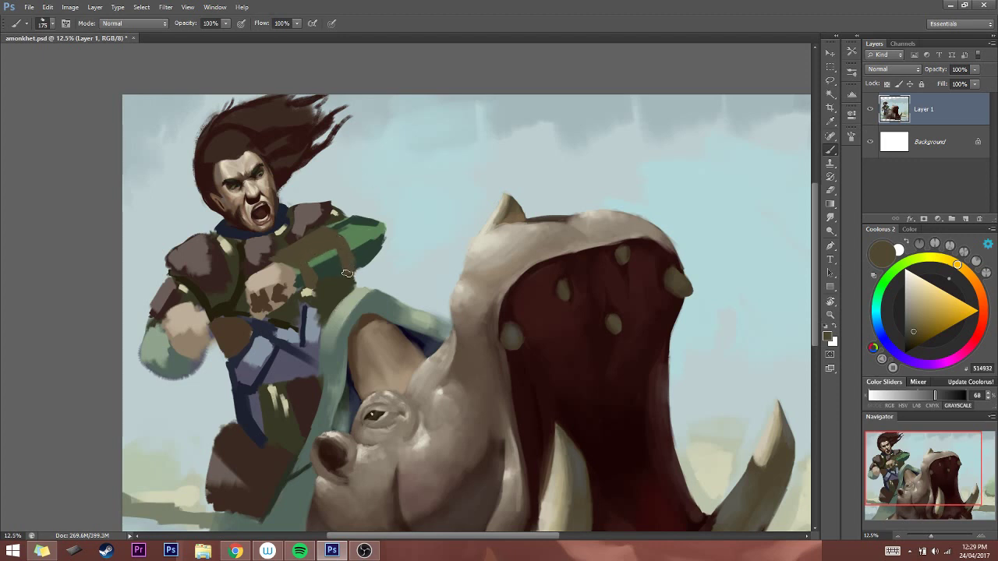
Tidy the bracer's edges with a smaller brush and darken the area between shoulder and elbow with sampled olive 393827
key("bracketleft")
key("bracketleft")
key("bracketleft")
key("bracketleft")
key("bracketright")
left_click(332, 220, "alt")
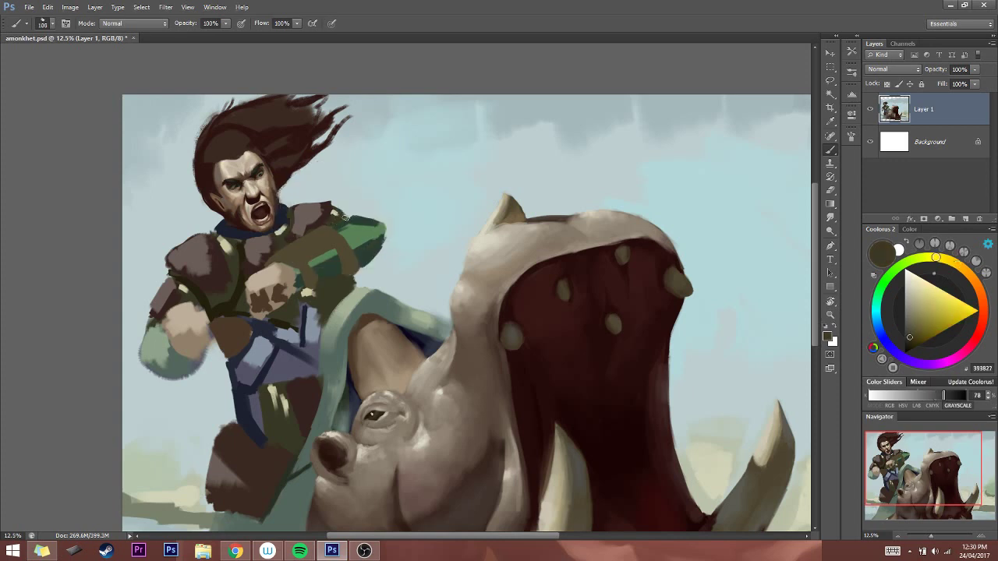
Reshape the elbow with sampled green 598356, reducing the brush from size 175 to 100, and check the painting mirrored
key("bracketright")
key("bracketright")
key("bracketright")
left_click(363, 222, "alt")
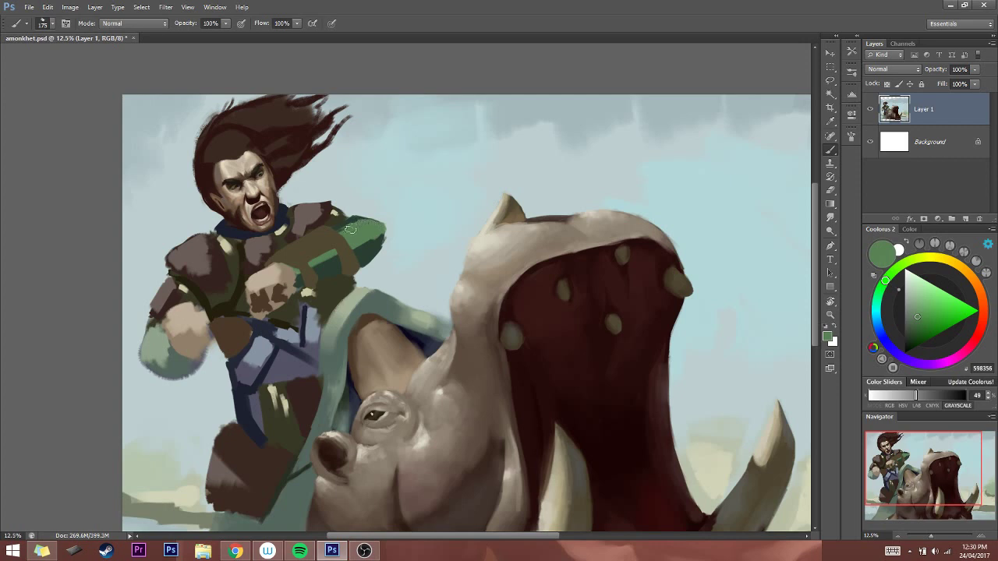
key("bracketleft")
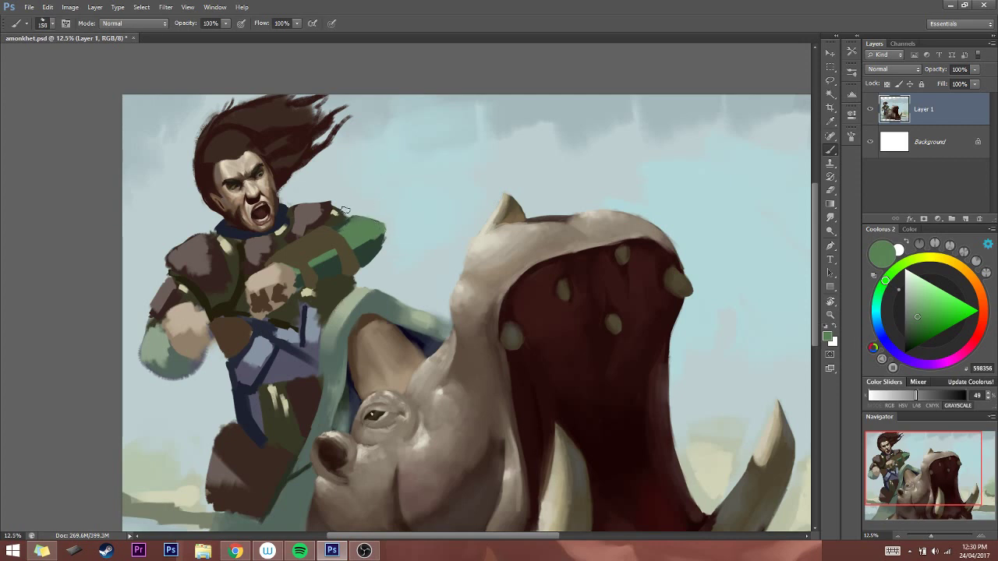
key("bracketleft")
key("bracketleft")
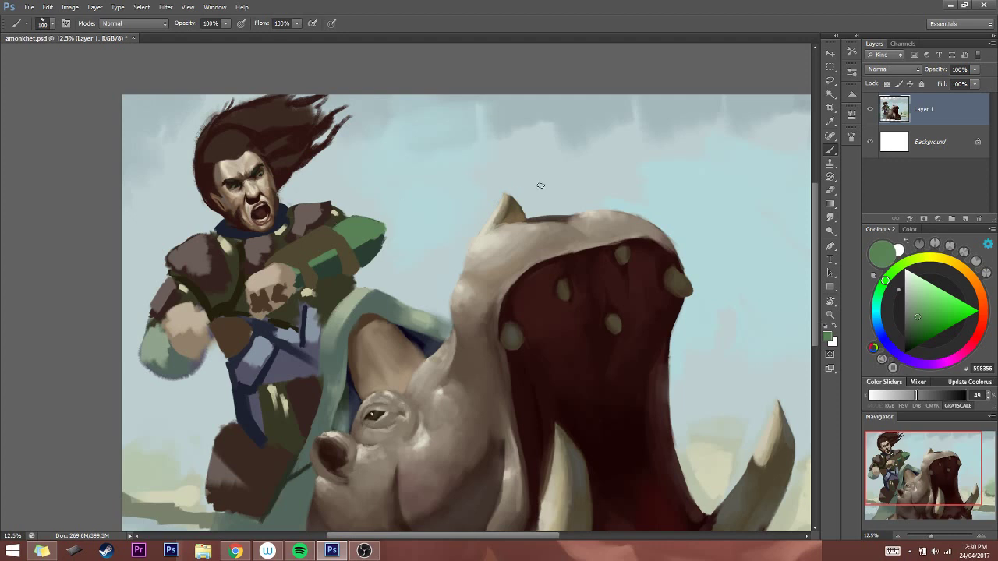
key("h")
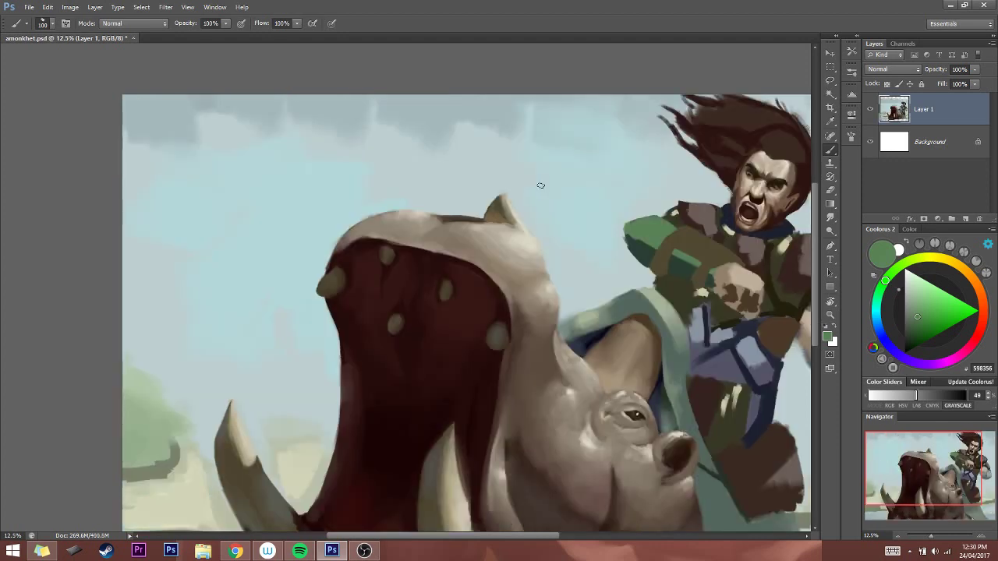
key("h")
Cover the lighter green patch inside the bracer with sampled dark green 2A3F34 at brush size 100
key("bracketright")
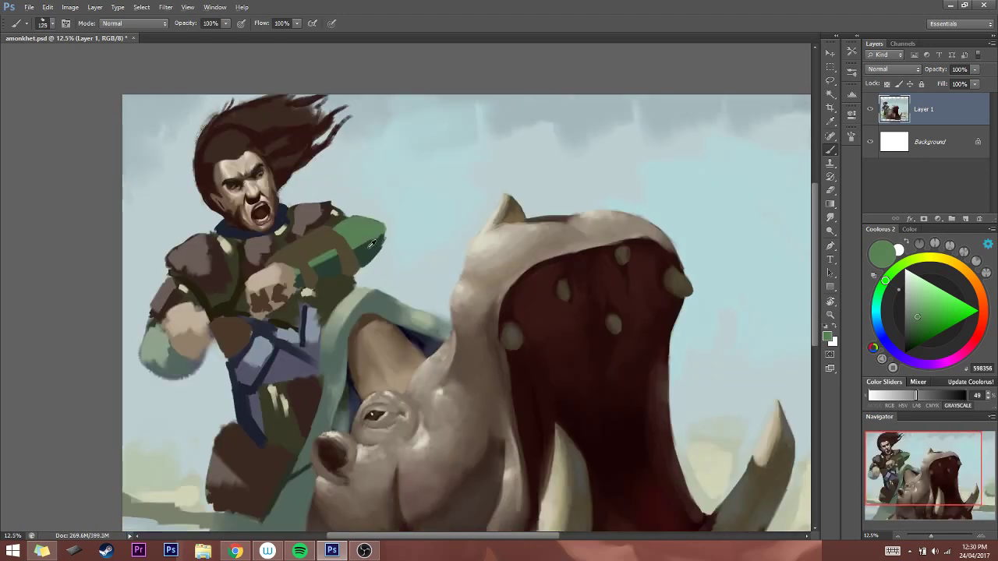
left_click(331, 247, "alt")
left_click(312, 263, "alt")
key("bracketleft")
key("bracketleft")
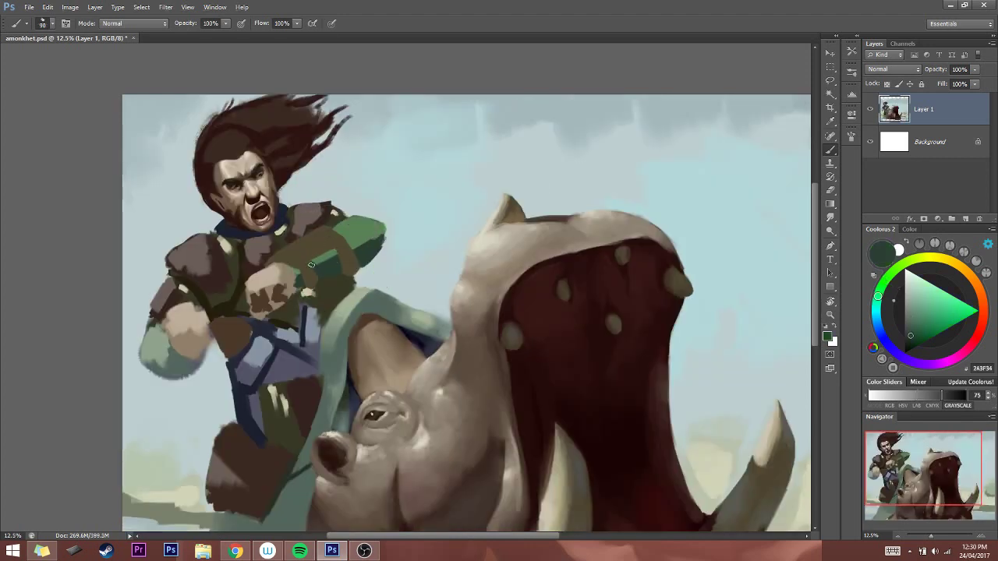
key("bracketright")
left_click_drag(315, 262, 330, 253)
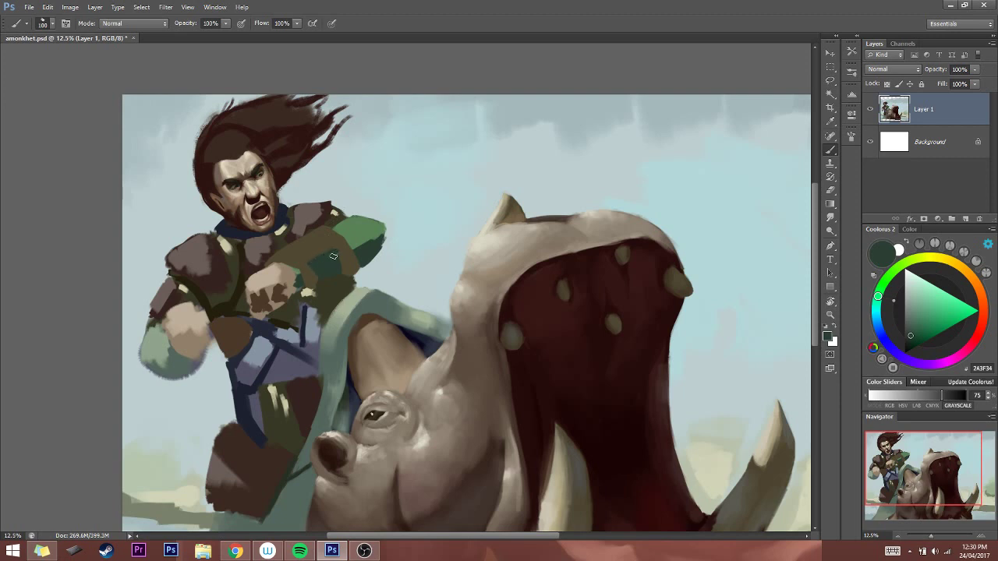
Refine the bracer's green patch with sampled olive brown 514932 and dark green 2A3F34, reducing the brush from size 100
left_click(343, 258, "alt")
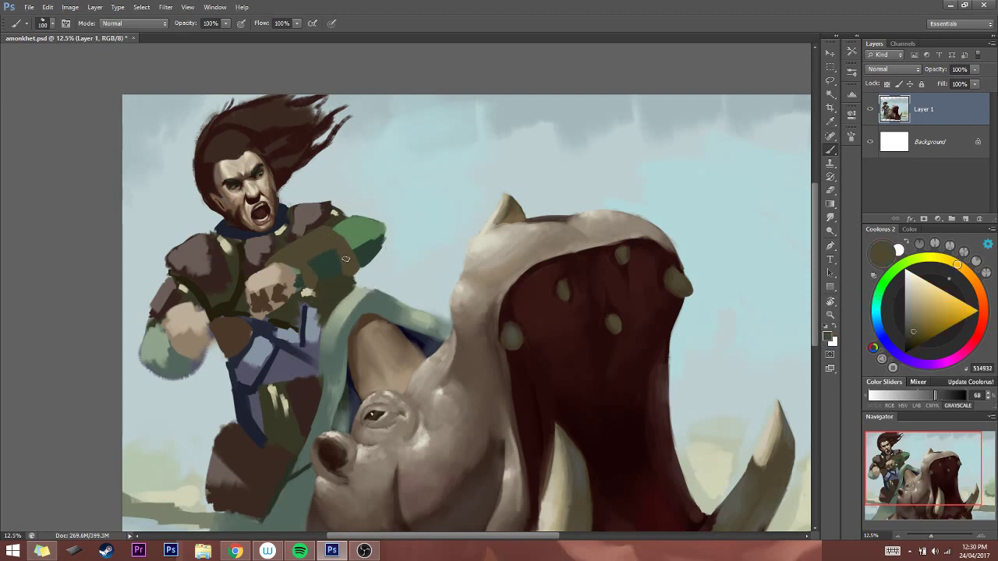
left_click(322, 265, "alt")
key("bracketleft")
key("bracketleft")
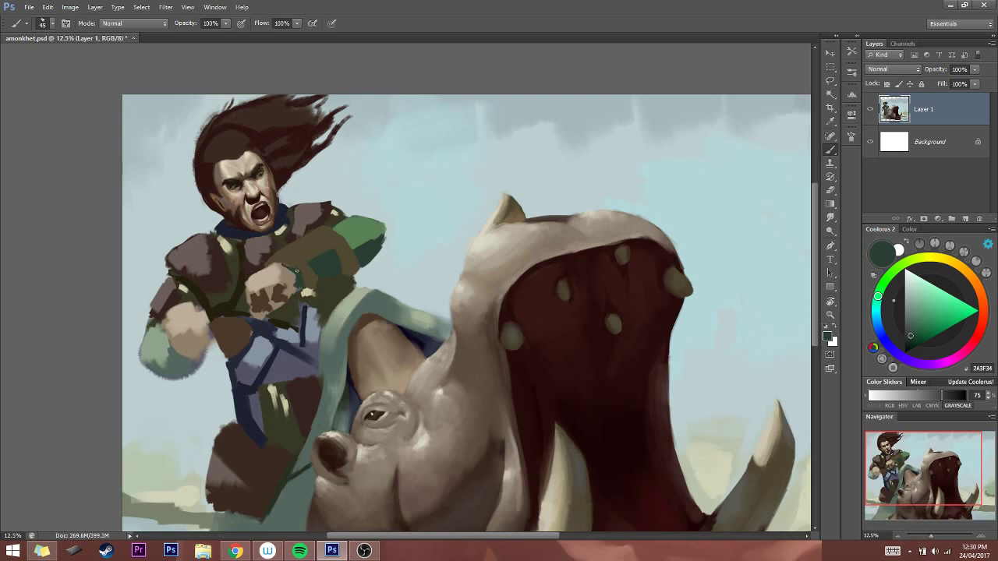
Clean up the fist's edge against the bracer with sampled tan 918069, returning the brush to size 100
left_click(290, 272, "alt")
key("bracketright")
key("bracketright")
left_click_drag(290, 273, 294, 288)
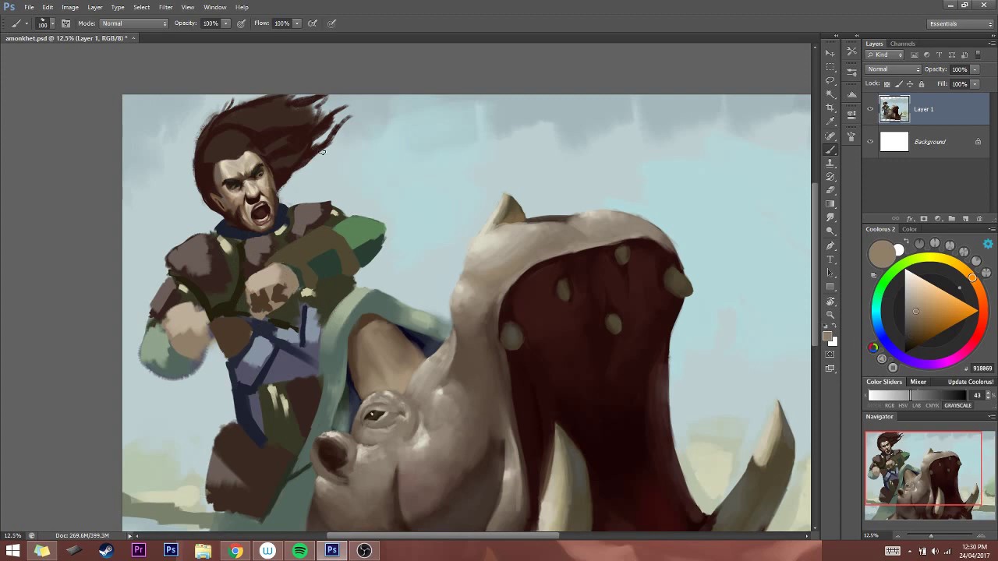
Try a pale yellow-green BCD7A9 highlight along the top of the elbow, and undo it
left_click(362, 224, "alt")
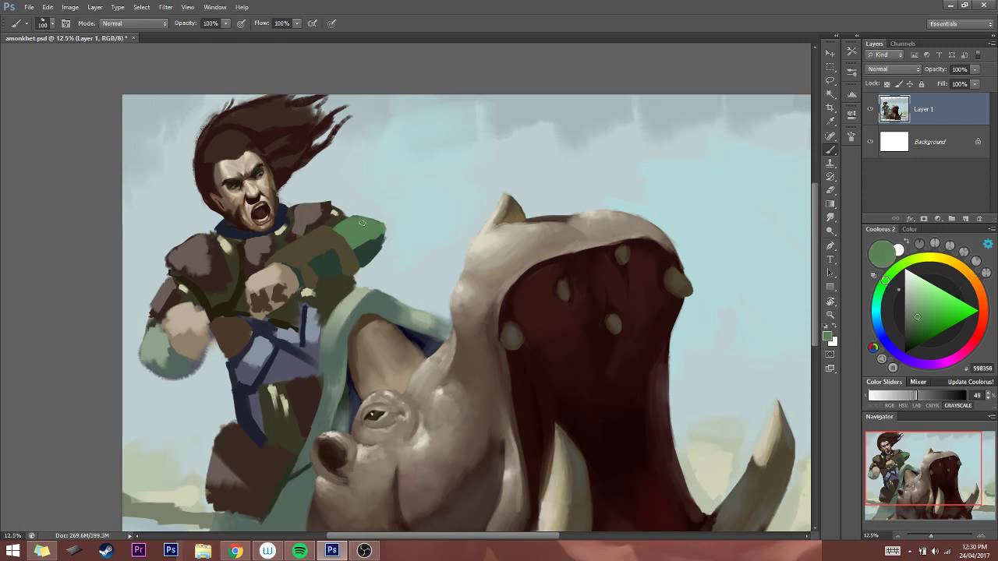
left_click(918, 289)
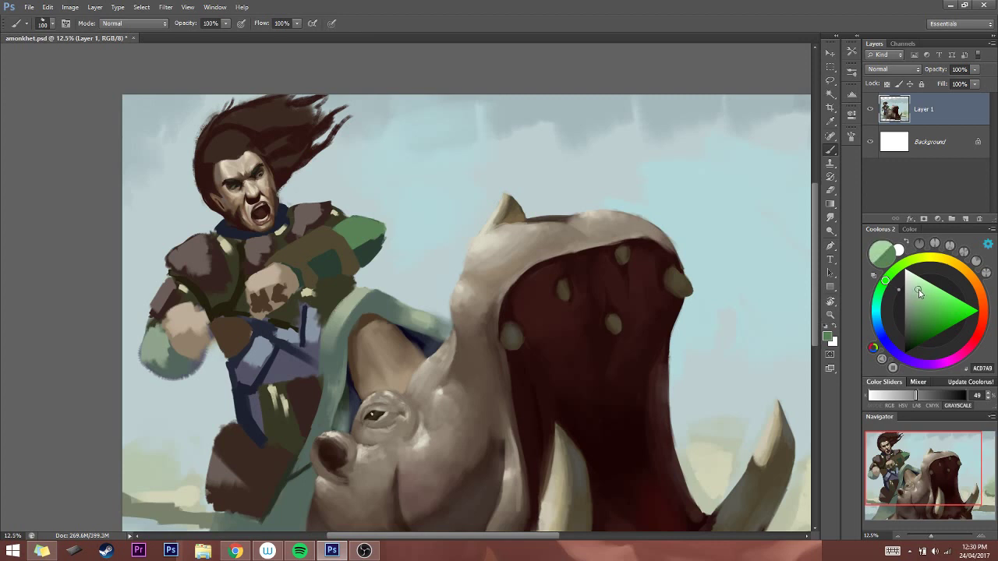
left_click_drag(889, 277, 906, 266)
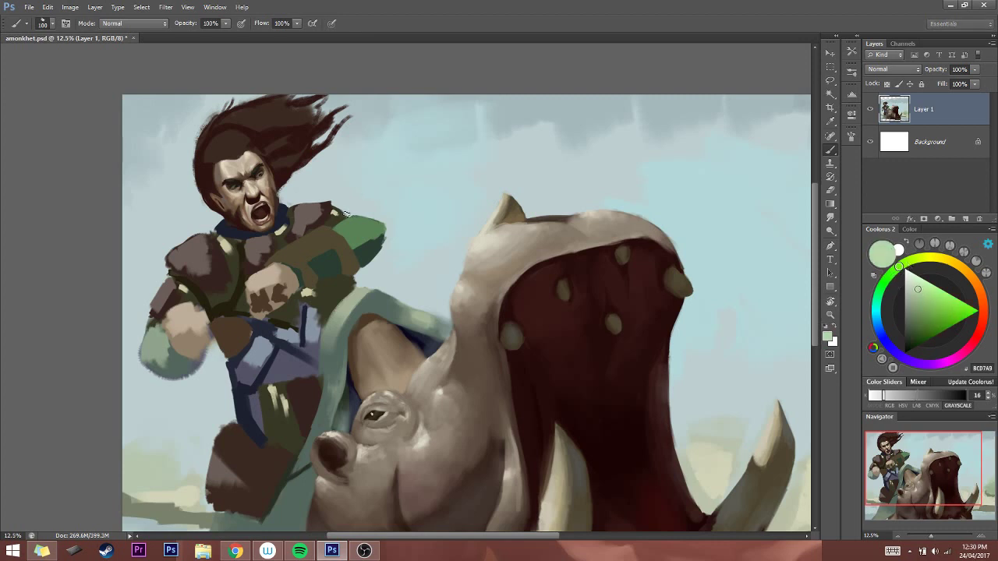
mouse_move(346, 226)
left_mouse_down()
mouse_move(343, 234)
mouse_move(358, 225)
mouse_move(367, 235)
mouse_move(380, 223)
left_mouse_up()
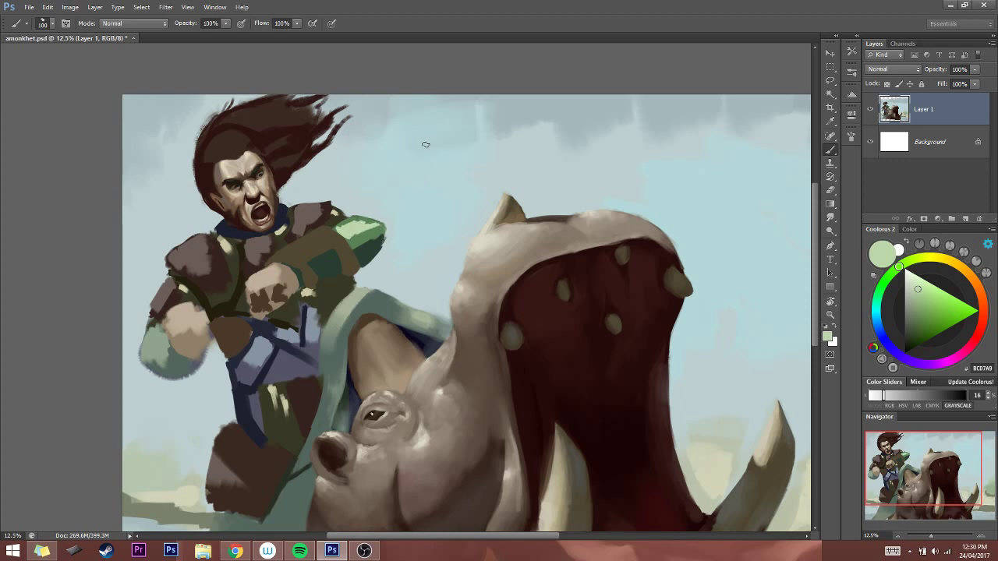
key("ctrl+z")
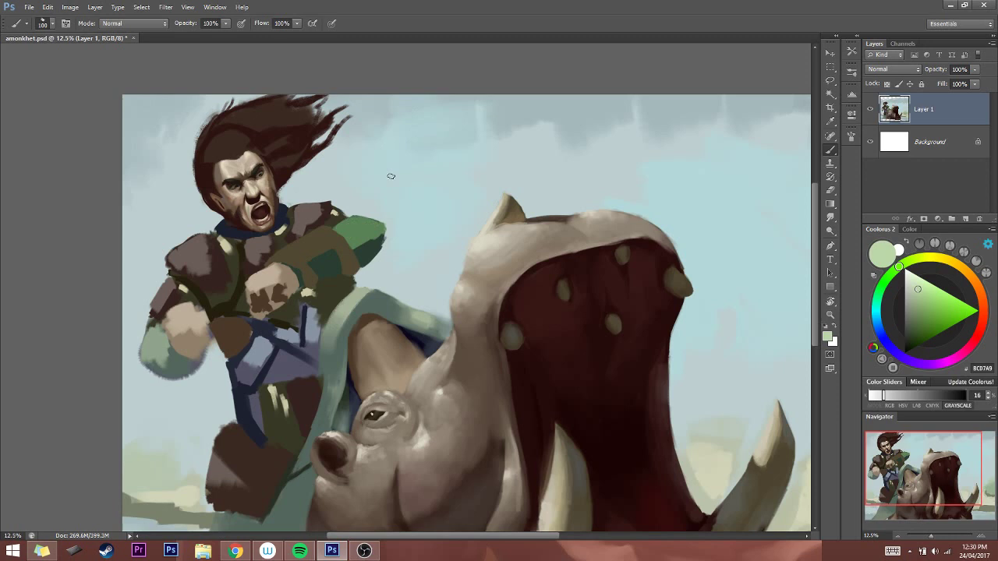
Paint a softer highlight on top of the elbow with light green 87A880, mixed from sampled green 598356, at brush size 125
left_click(360, 221, "alt")
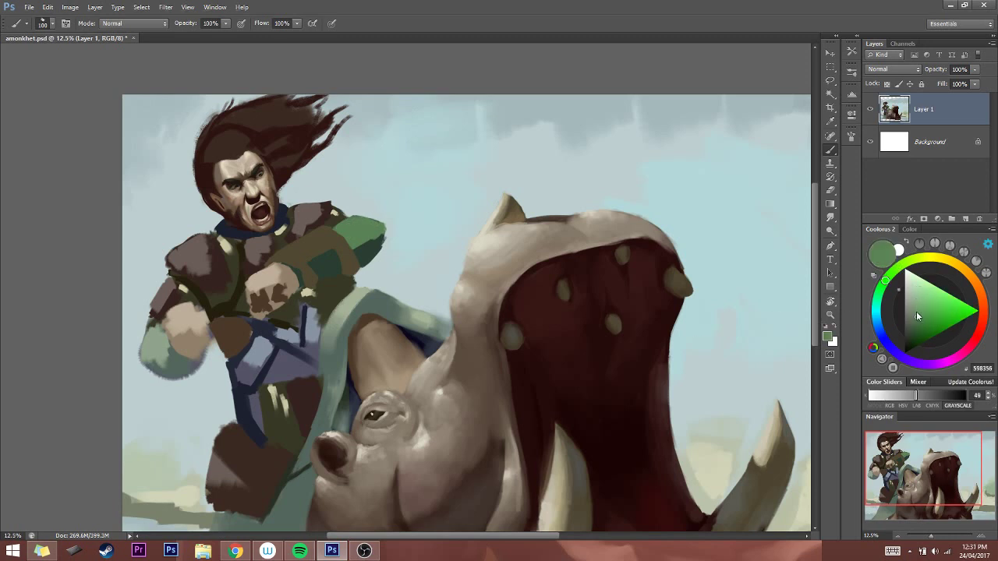
left_click_drag(915, 311, 914, 303)
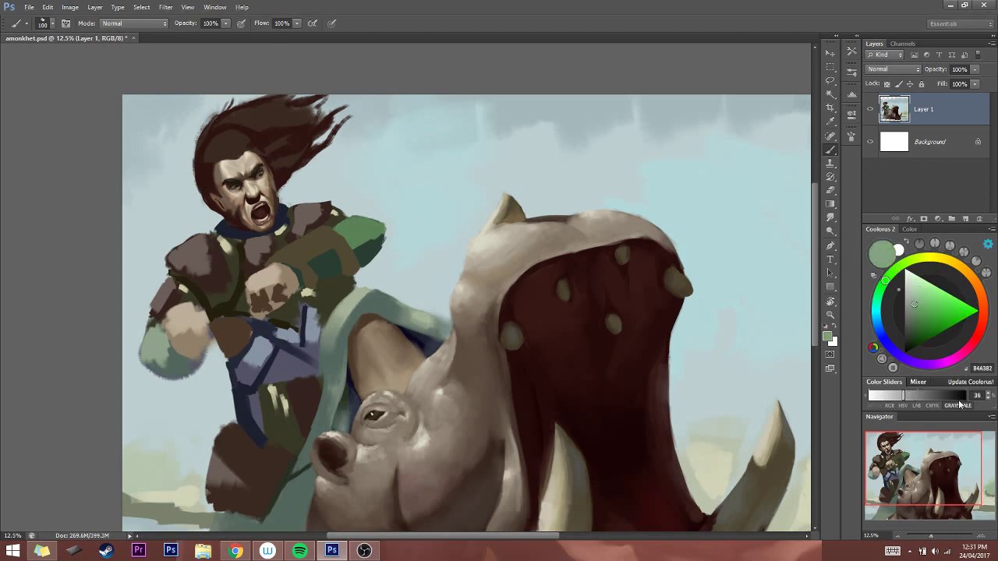
left_click_drag(391, 236, 366, 225)
left_click(366, 226, "alt")
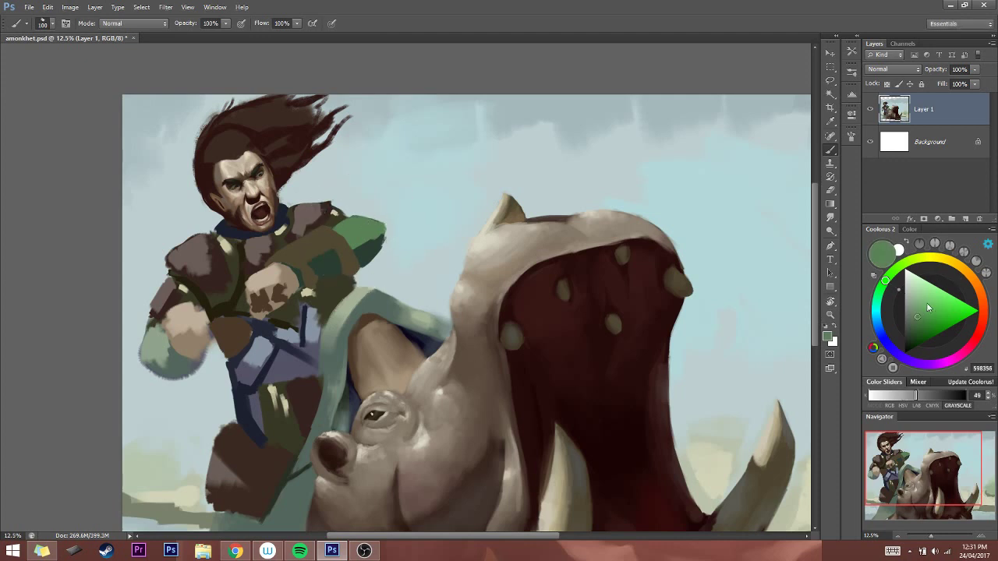
left_click(916, 303)
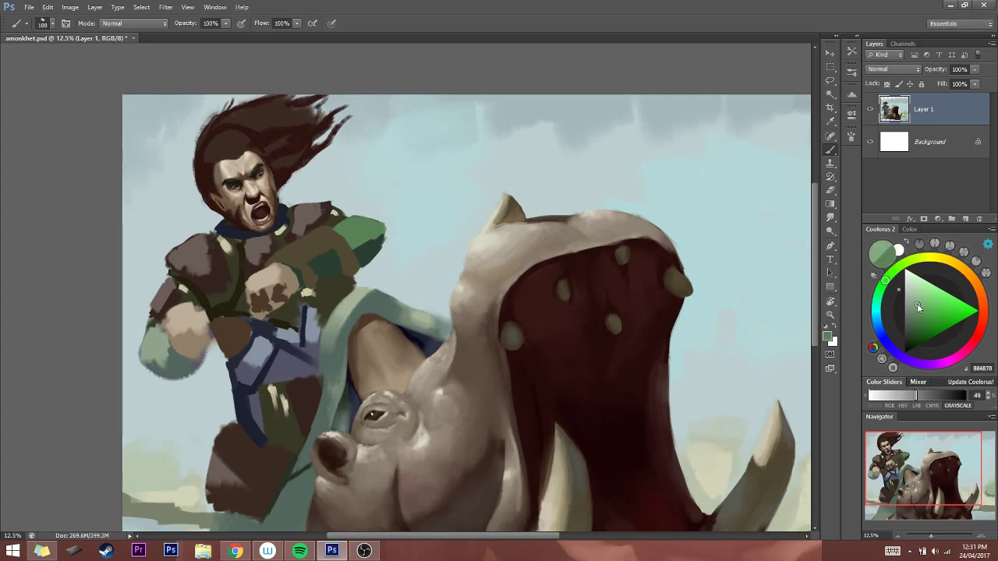
left_click_drag(886, 279, 901, 269)
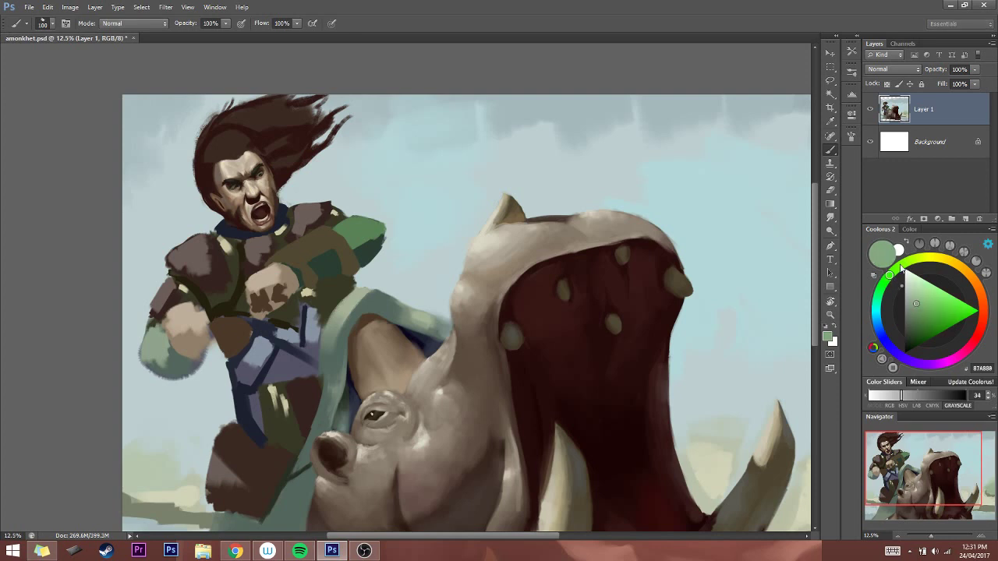
key("bracketright")
mouse_move(351, 222)
left_mouse_down()
mouse_move(368, 220)
mouse_move(357, 218)
mouse_move(355, 236)
left_mouse_up()
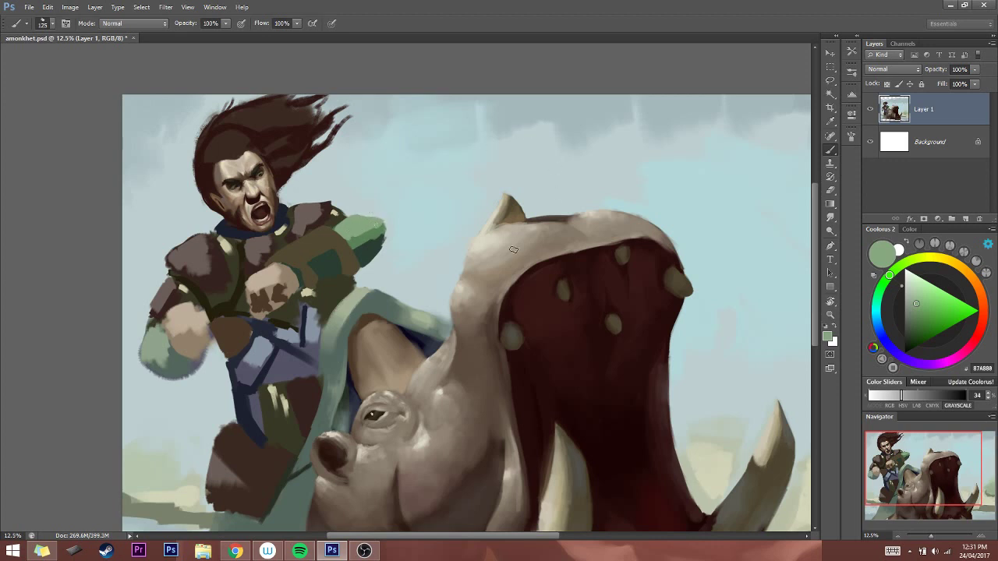
key("bracketleft")
key("bracketleft")
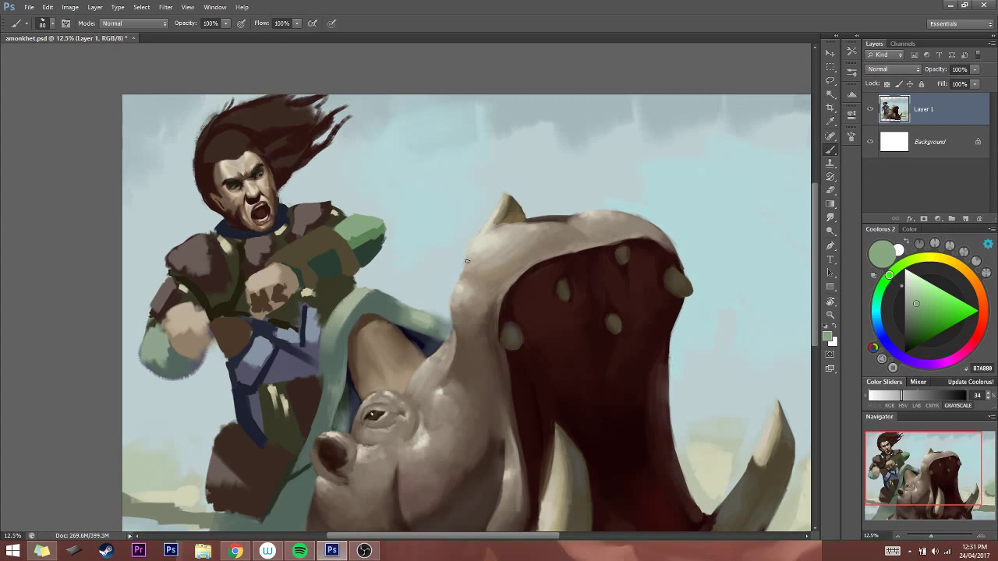
left_click(917, 290)
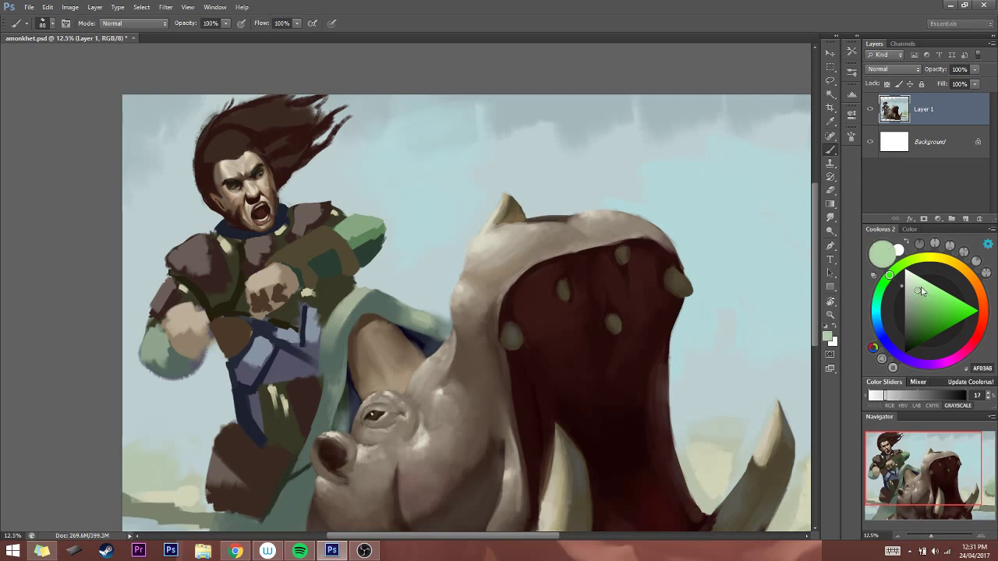
left_click(236, 551)
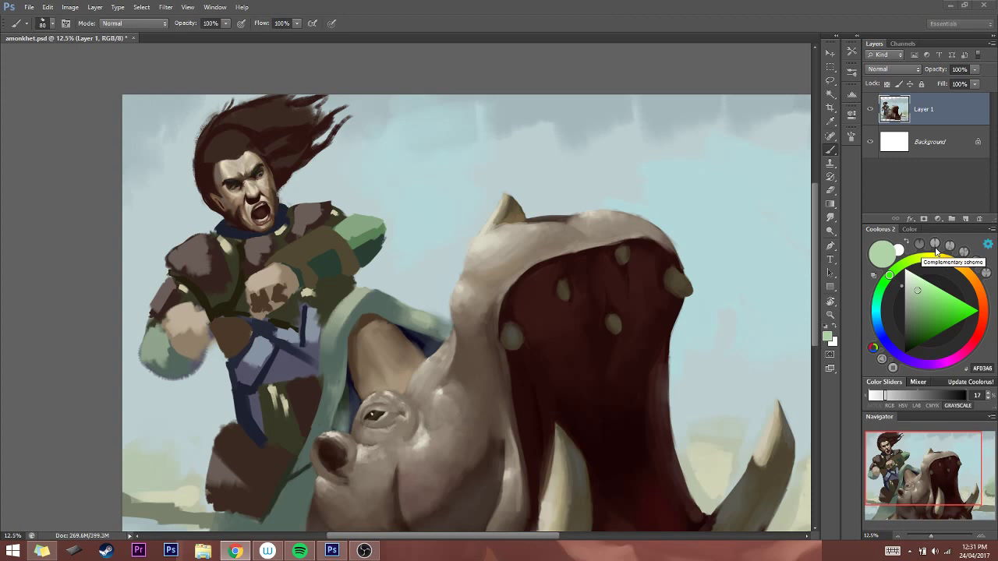
Blend the elbow highlight into the sleeve with sampled green 598356 at brush size 125
left_click(361, 238, "alt")
key("bracketright")
key("bracketright")
key("bracketright")
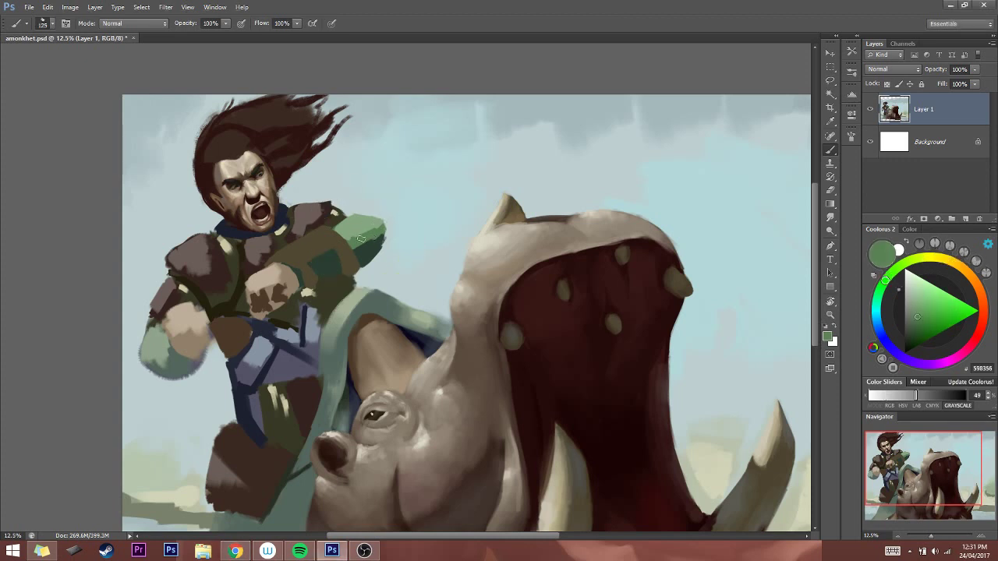
mouse_move(361, 237)
left_mouse_down()
mouse_move(371, 231)
mouse_move(364, 217)
left_mouse_up()
Rework the upper edge of the elbow highlight with sampled light green 87A880, changing the brush size to 200 and then 150
key("bracketright")
key("bracketright")
key("bracketright")
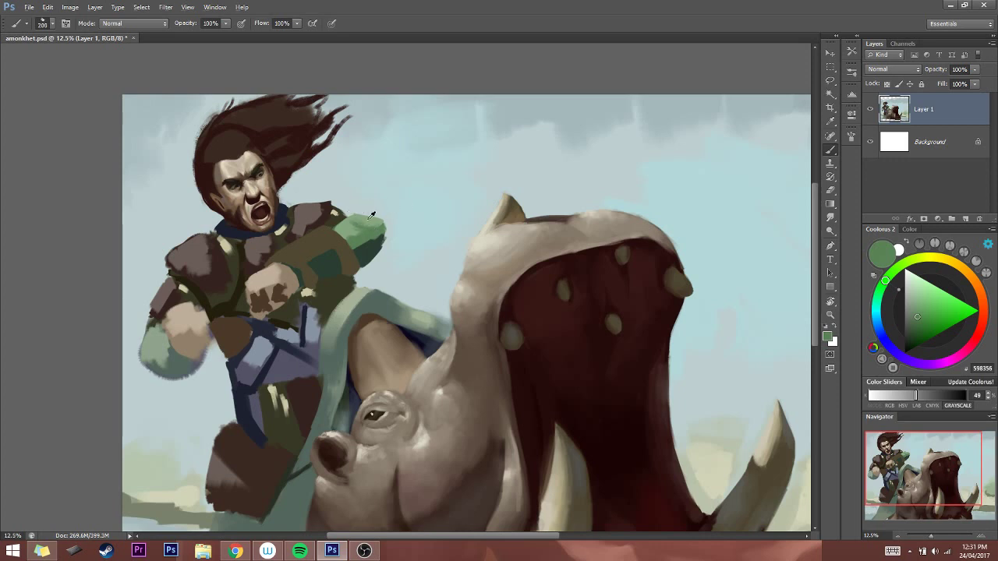
left_click(370, 218, "alt")
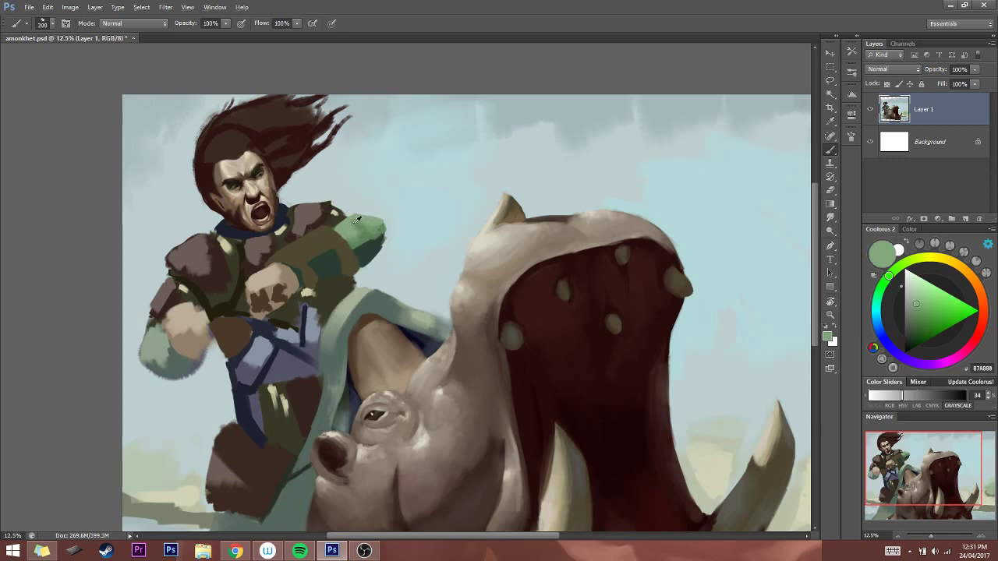
key("bracketleft")
key("bracketleft")
Shade the underside of the elbow sleeve with sampled dark green 2A3F34, varying the brush size and returning it to 150
left_click(378, 235, "alt")
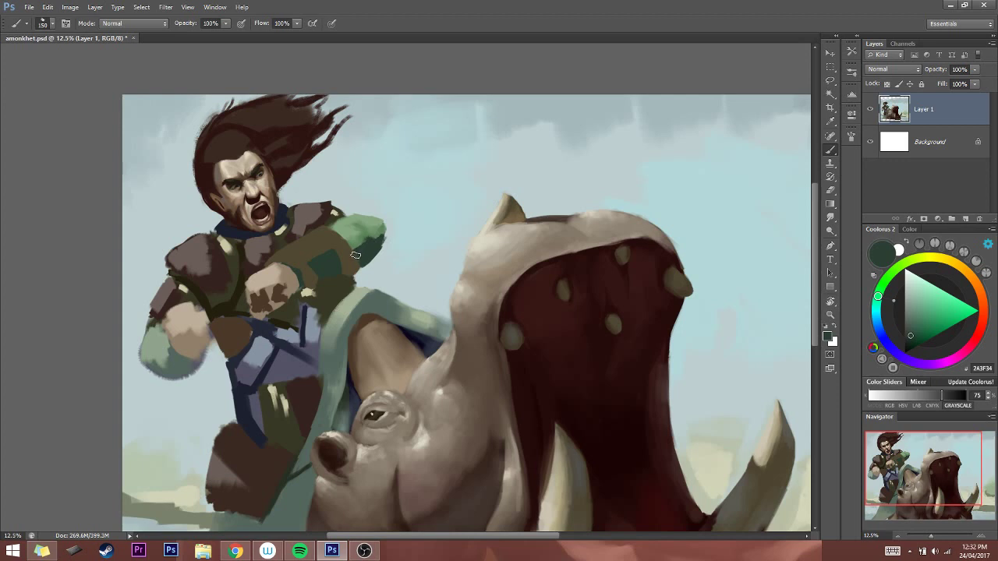
key("bracketleft")
key("bracketleft")
key("bracketleft")
key("bracketleft")
key("bracketleft")
key("bracketright")
key("bracketright")
key("bracketright")
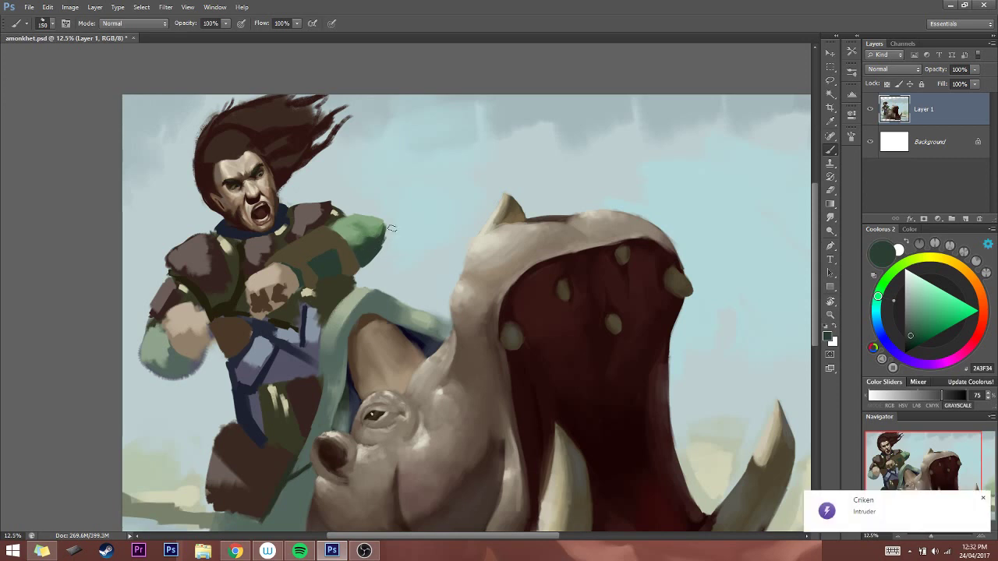
Check the painting mirrored and trim the bracer's dark green patch with sampled olive brown 514932 at brush size 100
left_click(435, 161)
key("ctrl+shift+h")
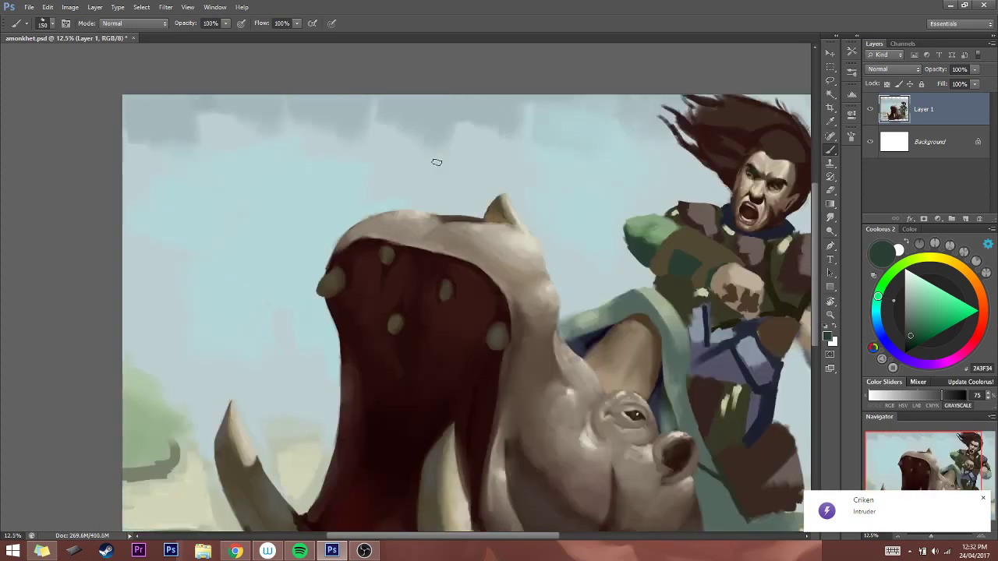
key("ctrl+shift+h")
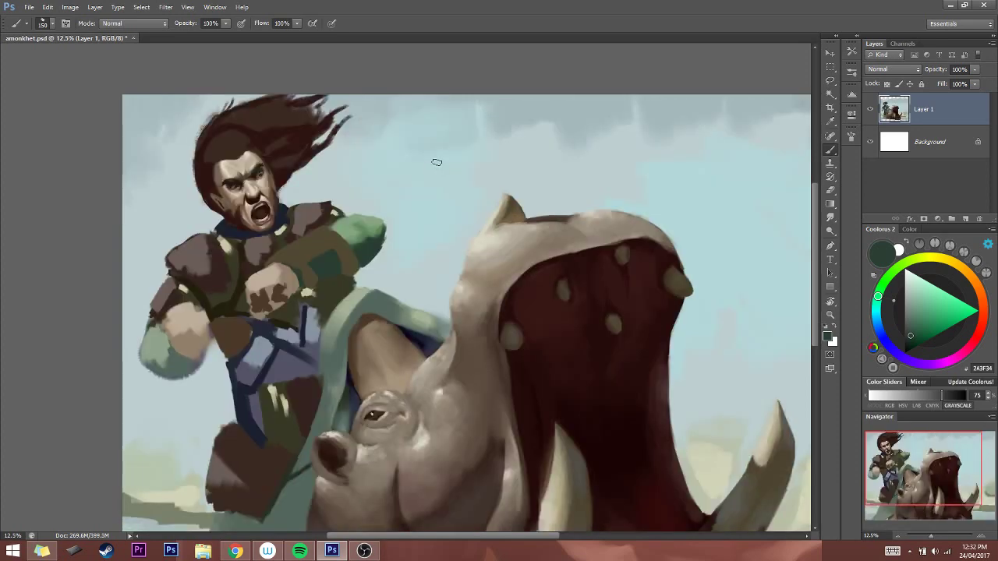
left_click(328, 233, "alt")
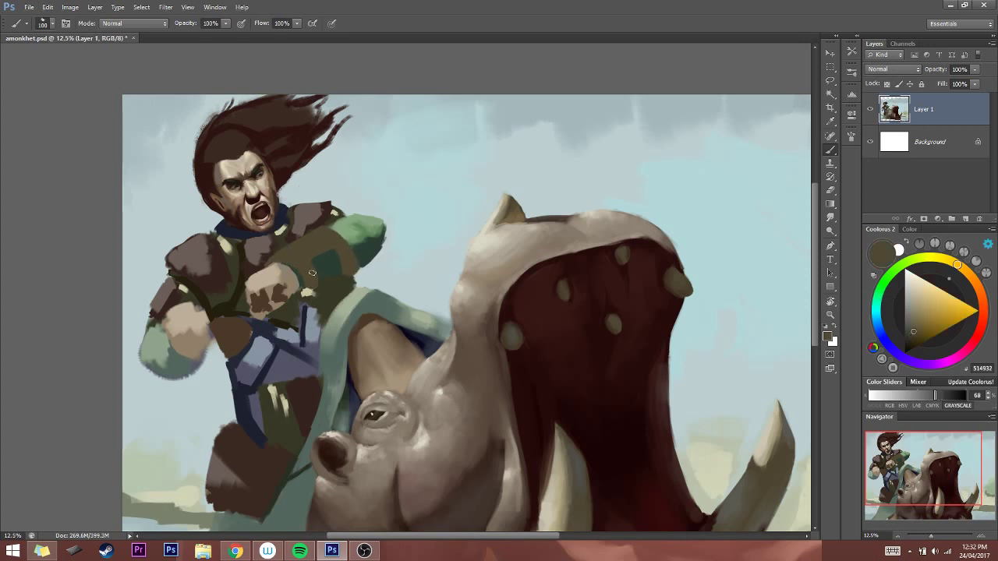
left_click(382, 262, "alt")
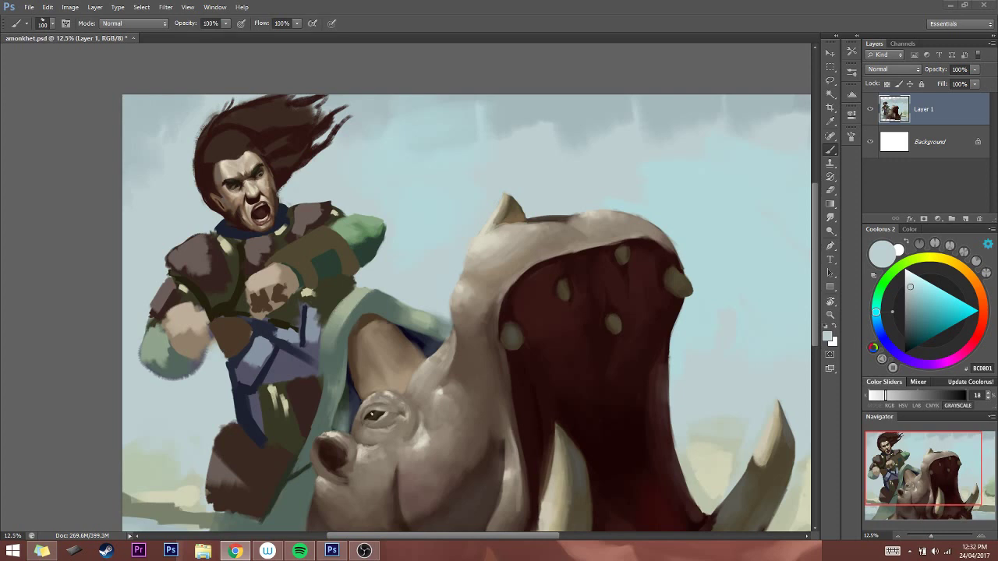
Paint a dark upper arm curving from the shoulder armour to the elbow with sampled olive 393927, using a brush smaller than 100
left_click(337, 204, "alt")
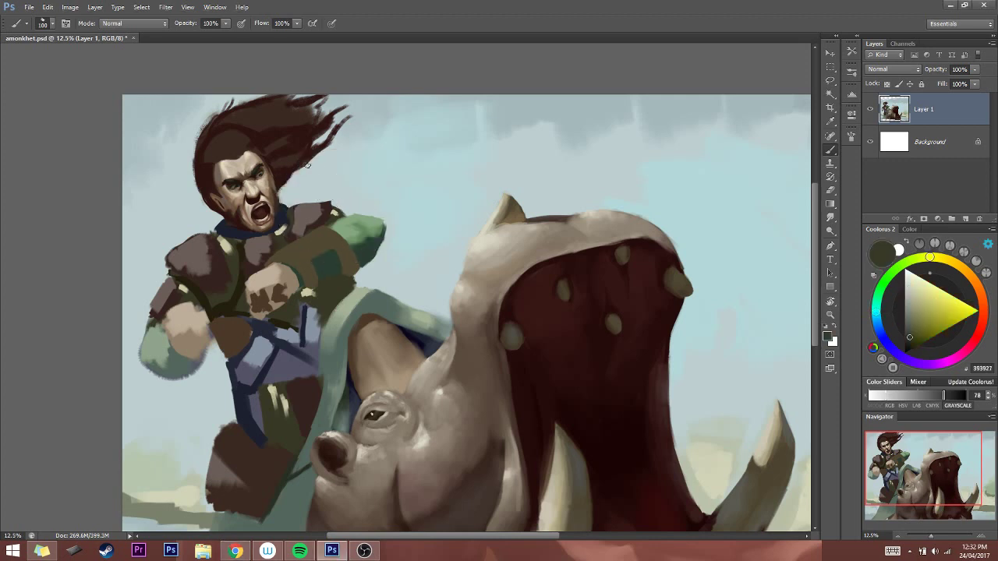
key("bracketleft")
key("bracketleft")
key("bracketleft")
mouse_move(332, 204)
left_mouse_down()
mouse_move(363, 208)
mouse_move(336, 212)
mouse_move(371, 218)
mouse_move(357, 207)
mouse_move(384, 222)
left_mouse_up()
key("bracketright")
key("bracketright")
key("bracketright")
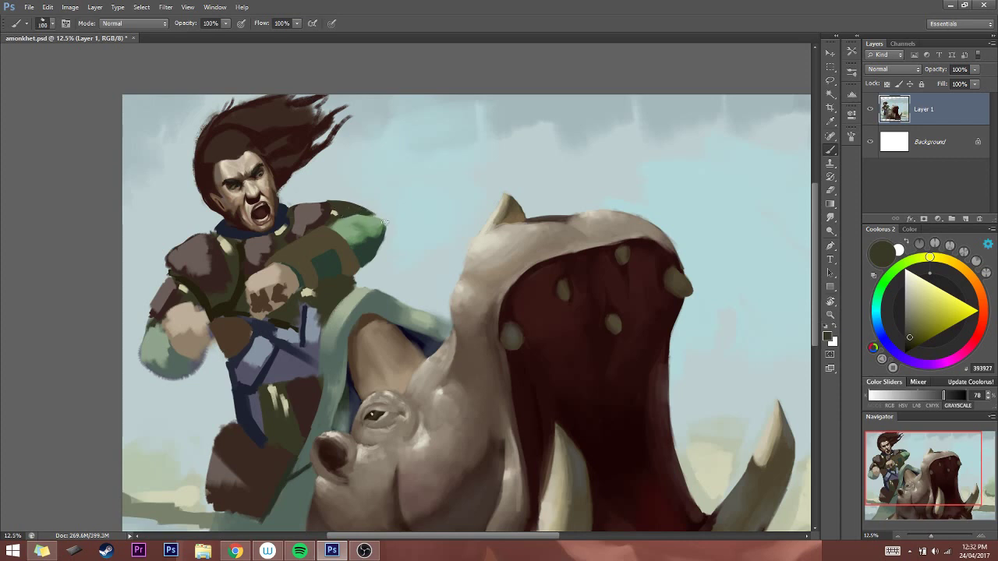
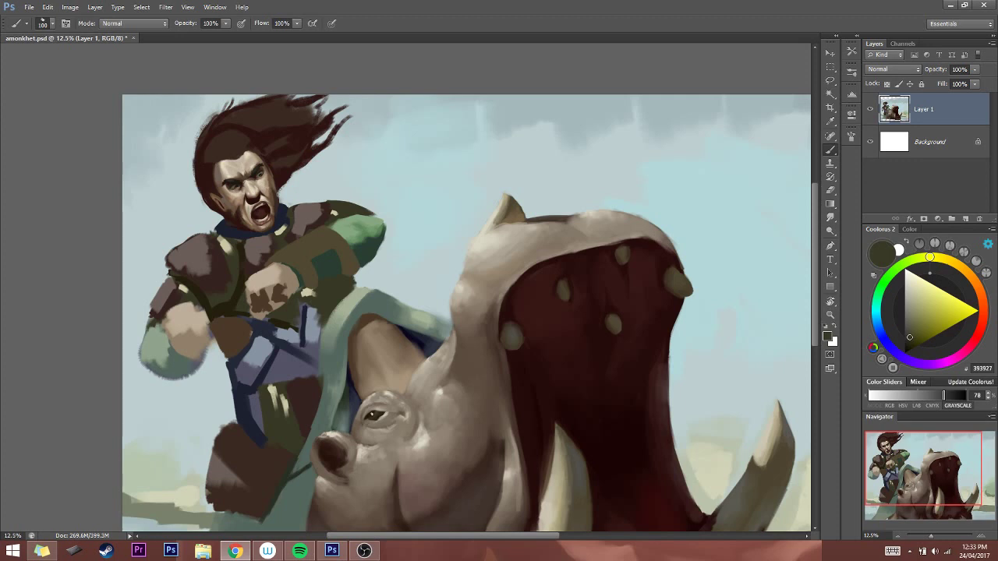
Touch up the shading on the elbow sleeve with sampled dark green 2A3F34 at brush size 150
left_click(458, 71)
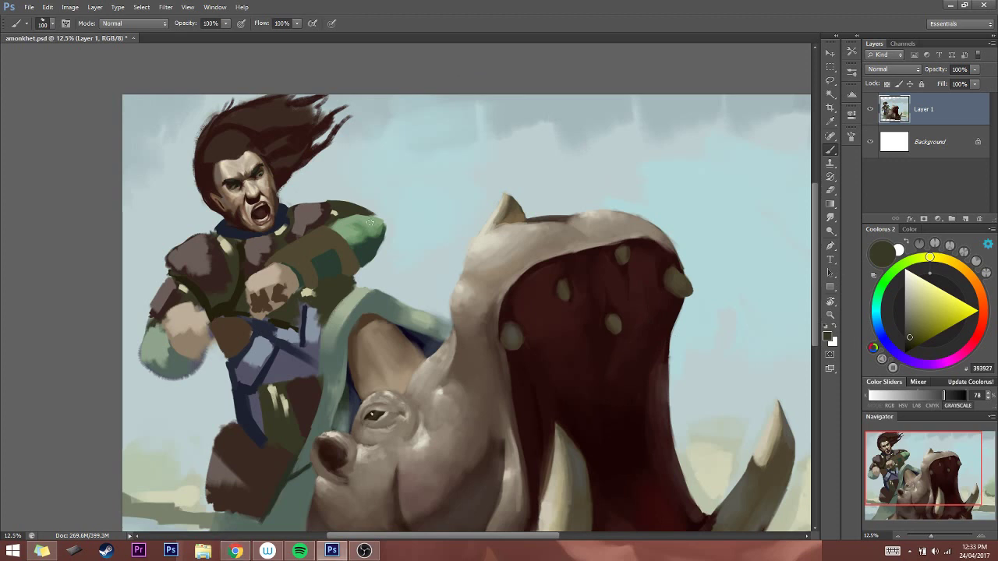
key("bracketright")
key("bracketright")
left_click(358, 232, "alt")
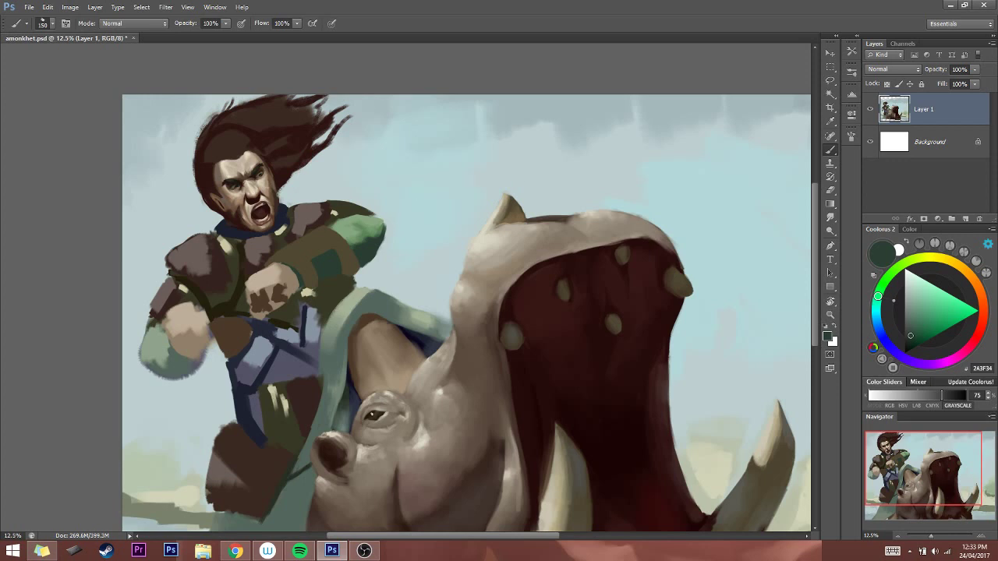
key("alt+Tab")
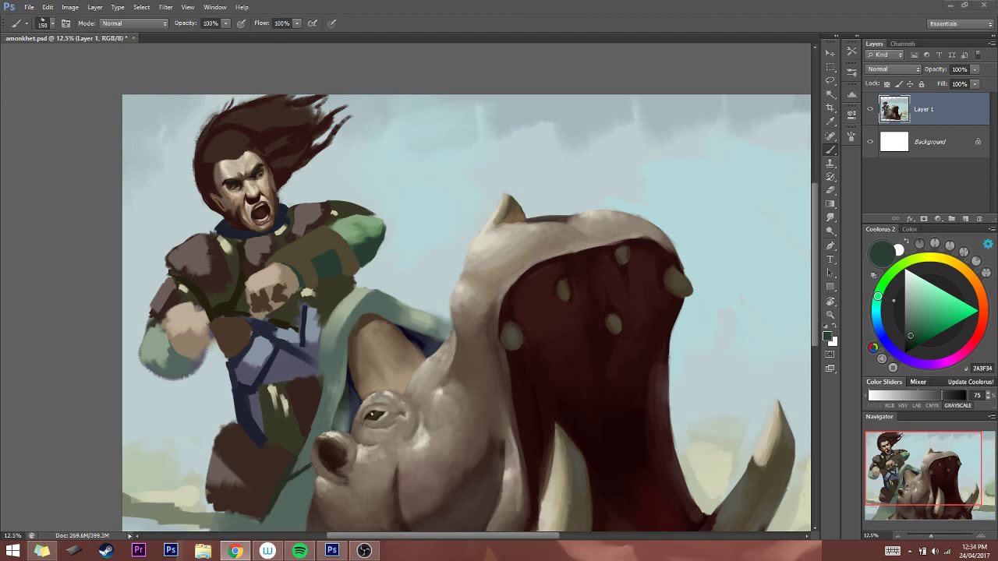
Shade the upper part of the bracer's patch with a near-black green, using a smaller brush and ending at size 125
left_click(332, 252, "alt")
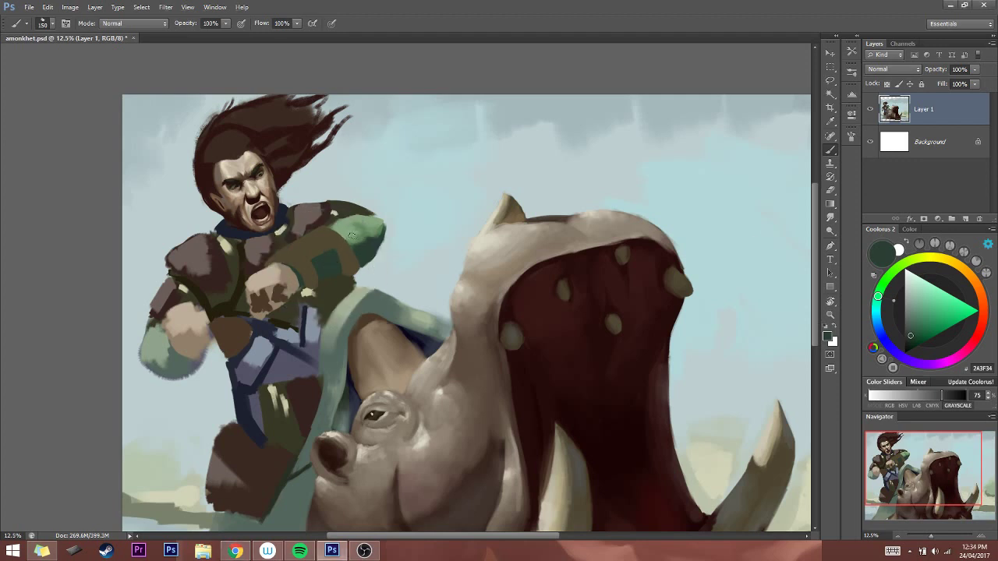
left_click_drag(880, 295, 883, 283)
left_click(913, 346)
left_click_drag(913, 346, 909, 344)
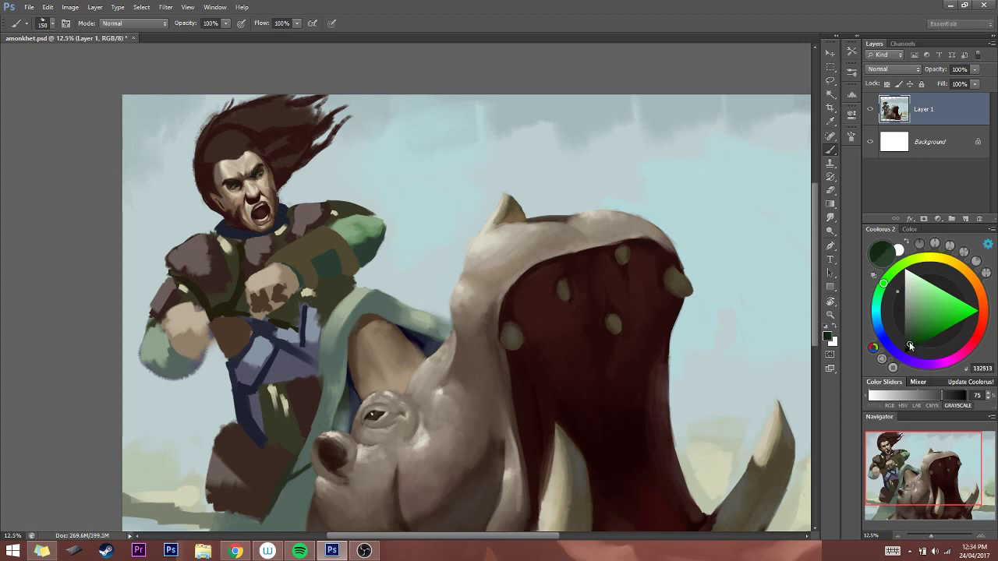
key("bracketleft")
key("bracketleft")
key("bracketleft")
mouse_move(321, 260)
left_mouse_down()
mouse_move(343, 273)
mouse_move(341, 242)
mouse_move(316, 260)
mouse_move(319, 276)
mouse_move(312, 261)
mouse_move(340, 266)
left_mouse_up()
key("bracketleft")
key("bracketleft")
key("bracketright")
key("bracketright")
key("bracketright")
key("bracketright")
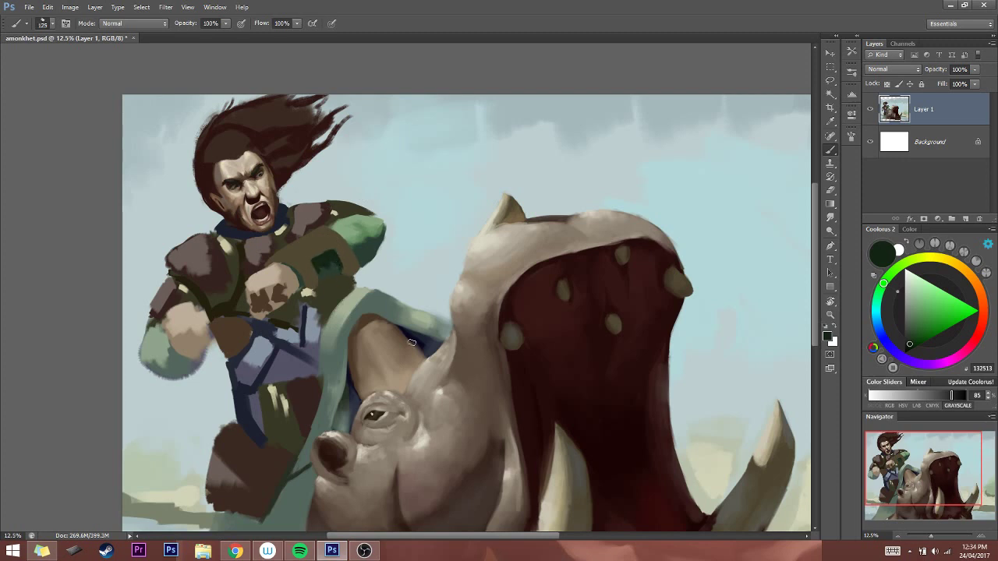
Check the painting mirrored and darken the underside of the elbow sleeve with near-black green 132513, ending at brush size 175
key("h")
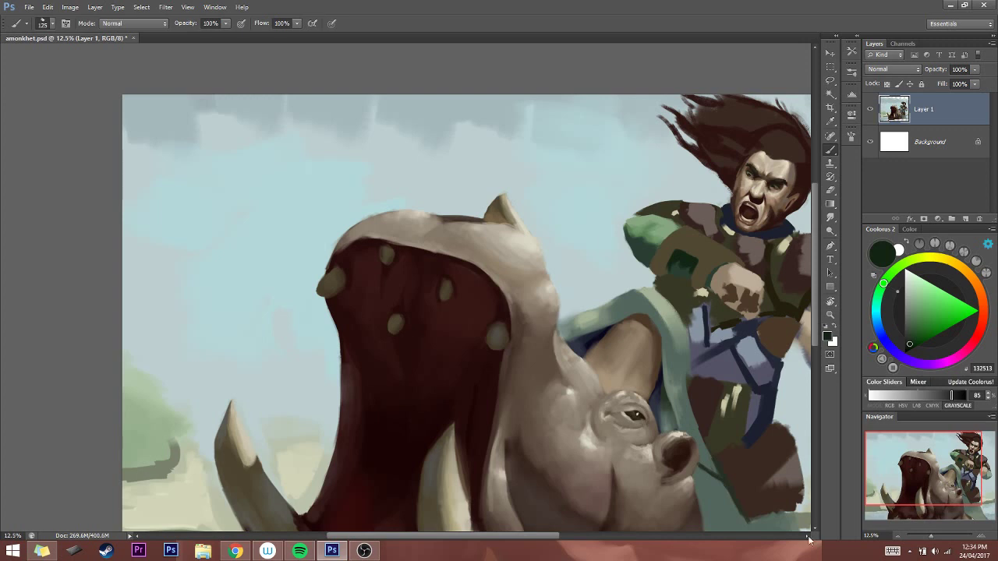
left_click_drag(899, 492, 945, 481)
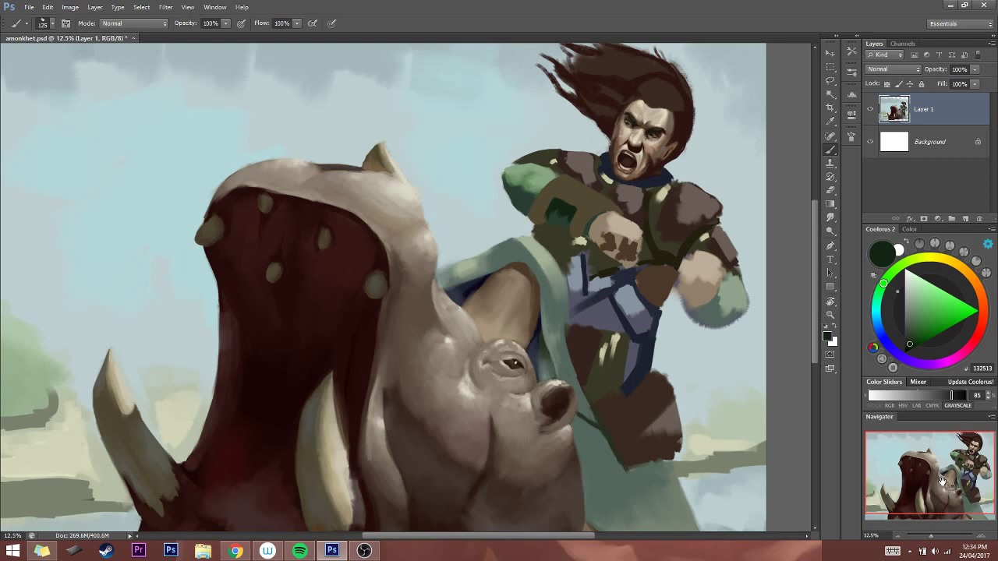
key("bracketleft")
key("bracketleft")
key("bracketleft")
key("bracketleft")
mouse_move(501, 185)
left_mouse_down()
mouse_move(601, 222)
mouse_move(571, 222)
mouse_move(529, 189)
mouse_move(505, 201)
mouse_move(542, 224)
left_mouse_up()
key("bracketright")
key("bracketright")
key("bracketright")
key("bracketright")
key("bracketright")
key("bracketright")
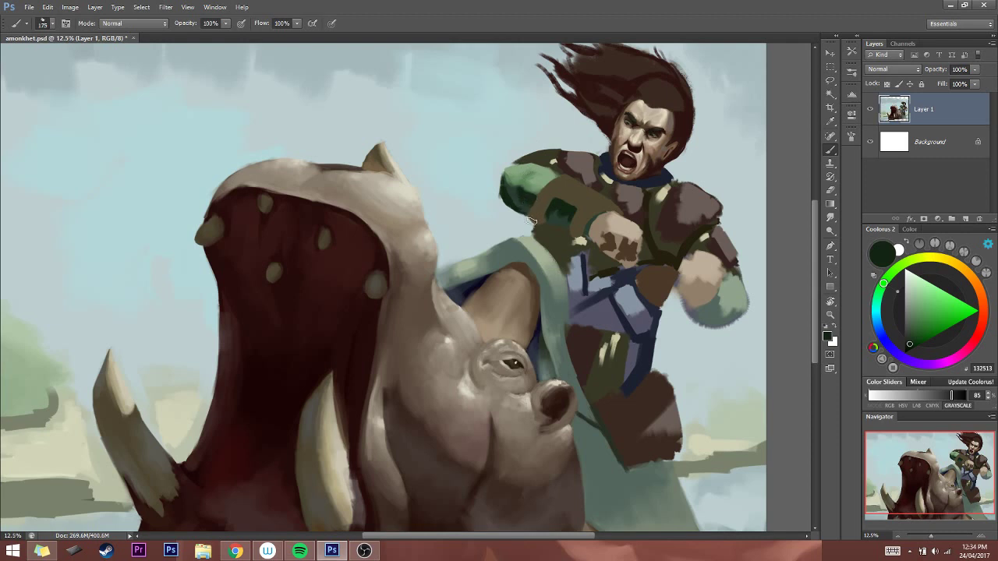
Flip the canvas back and blend the elbow sleeve's shadow with sampled greens 2A3F34, 172919 and 2C4236, ending at brush size 125
left_click(515, 191, "alt")
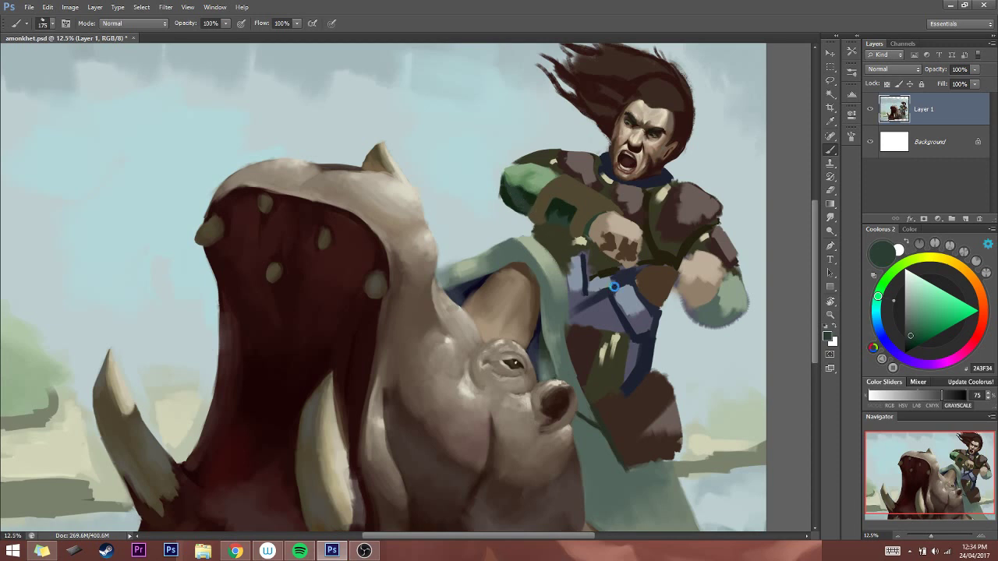
key("h")
key("bracketleft")
key("bracketleft")
key("bracketleft")
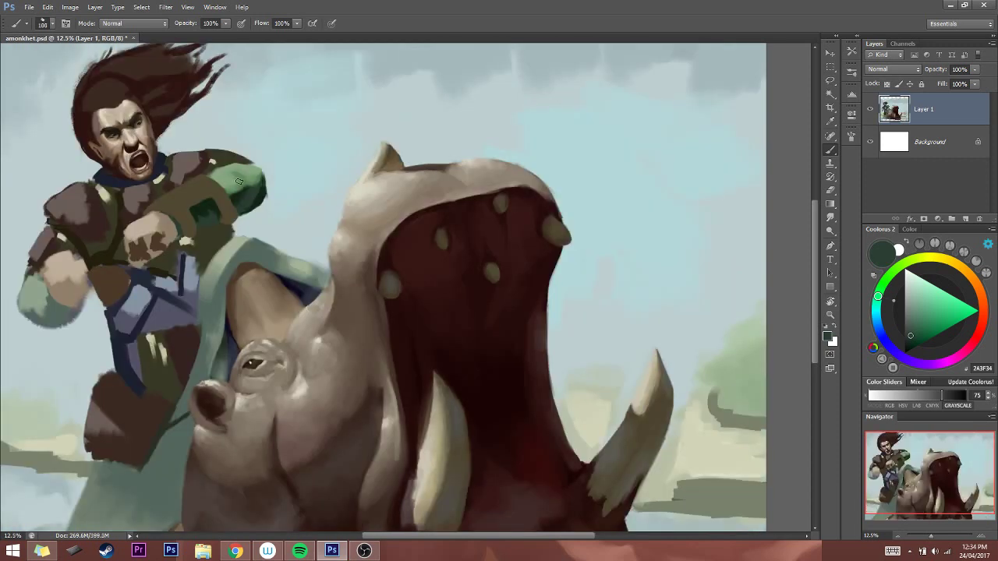
left_click(251, 187, "alt")
key("bracketleft")
key("bracketright")
key("bracketright")
left_click(247, 190, "alt")
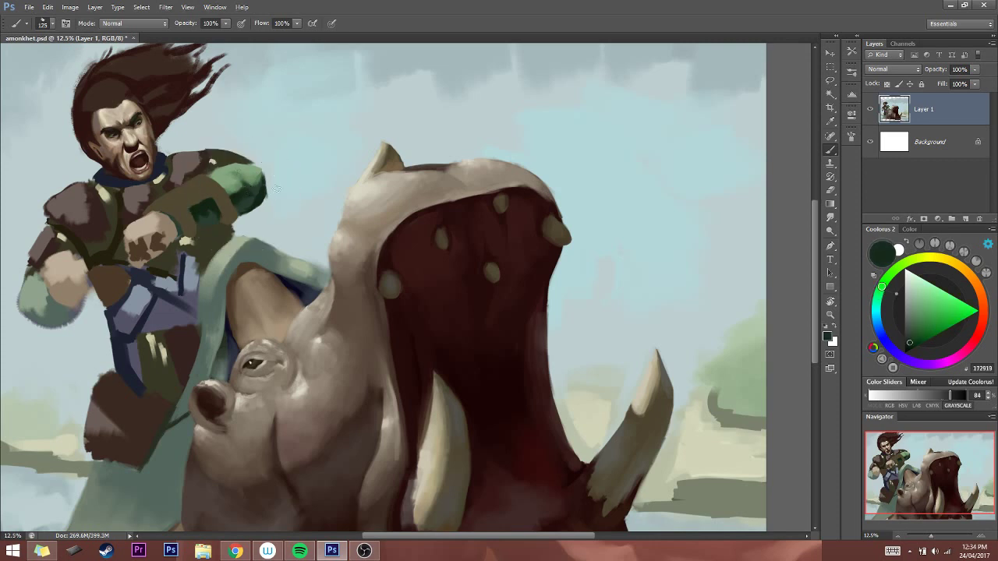
left_click(258, 187, "alt")
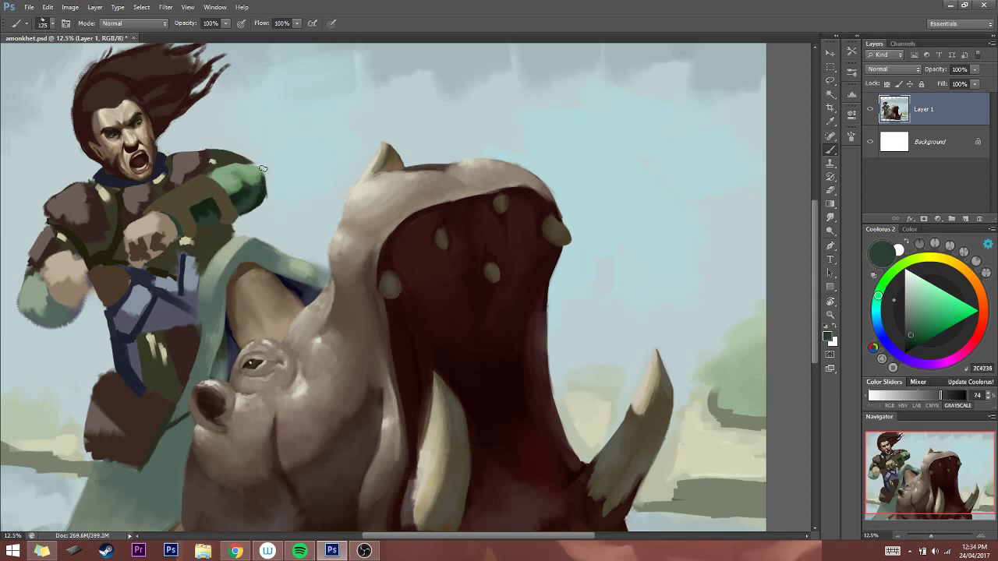
Repaint the bracer's patch with sampled dark green 2A3F34 at brush size 250 and the slightly lighter green 284C38 at size 125
left_click(207, 217, "alt")
key("bracketright")
key("bracketright")
key("bracketright")
key("bracketright")
mouse_move(201, 220)
left_mouse_down()
mouse_move(204, 192)
mouse_move(206, 215)
left_mouse_up()
left_click_drag(543, 341, 647, 357)
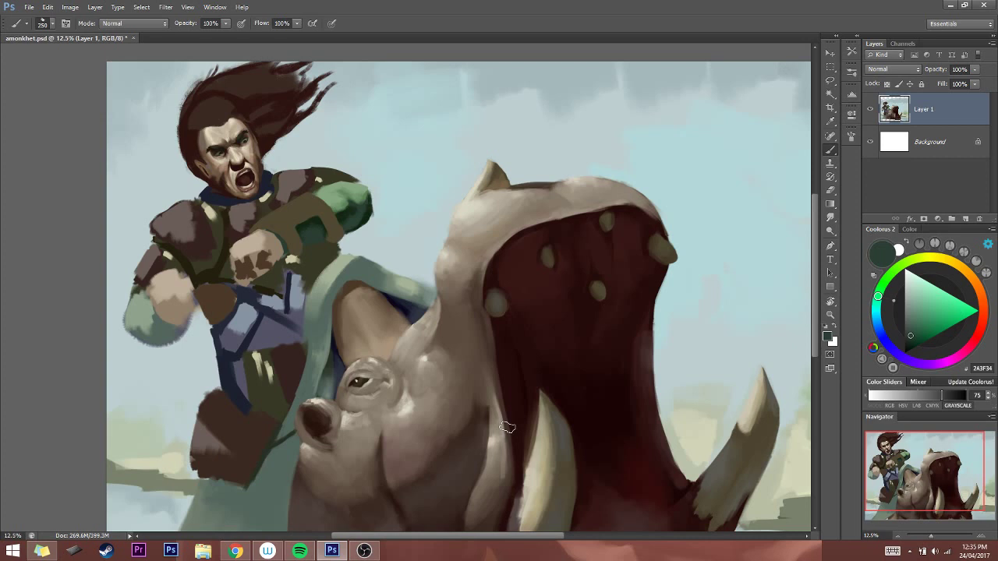
key("bracketleft")
left_click(912, 334)
left_click_drag(912, 335, 914, 332)
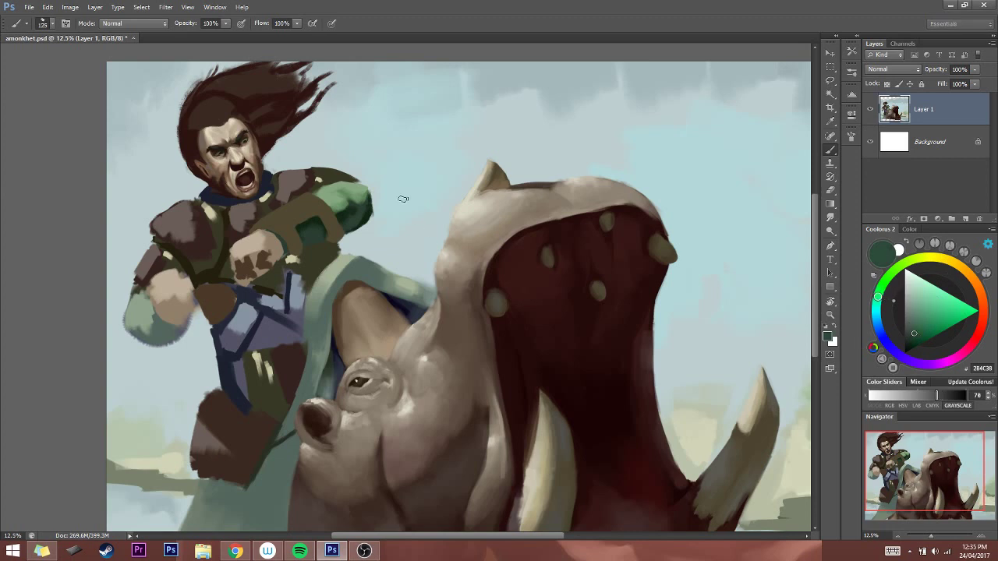
Refine the bracer's patch with sampled 2A3F34 at brush size 100 and touch up the sleeve with sampled green 508758 at size 125
key("bracketleft")
key("bracketleft")
key("bracketleft")
key("bracketleft")
key("bracketleft")
key("bracketright")
key("bracketright")
left_click(319, 227, "alt")
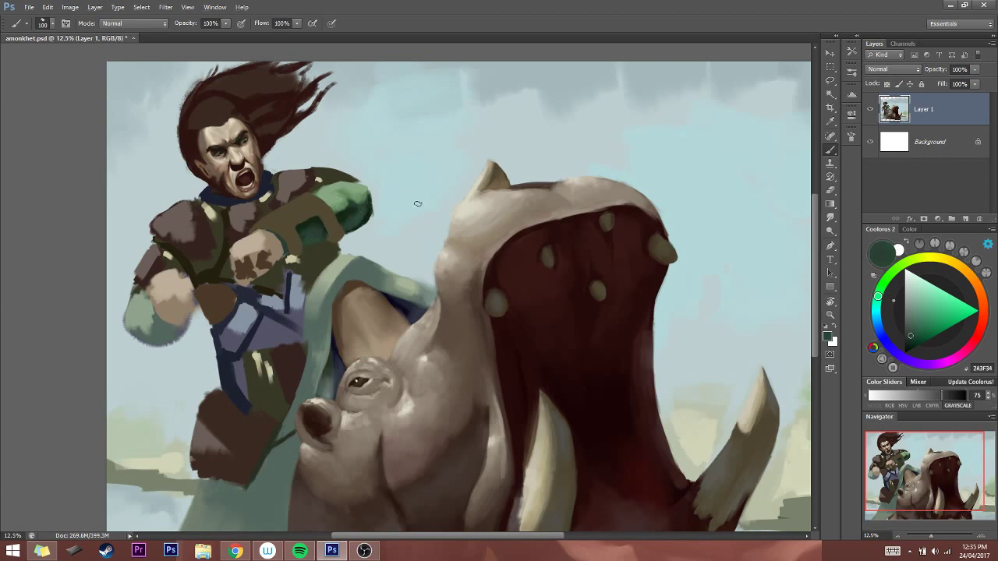
left_click(347, 204, "alt")
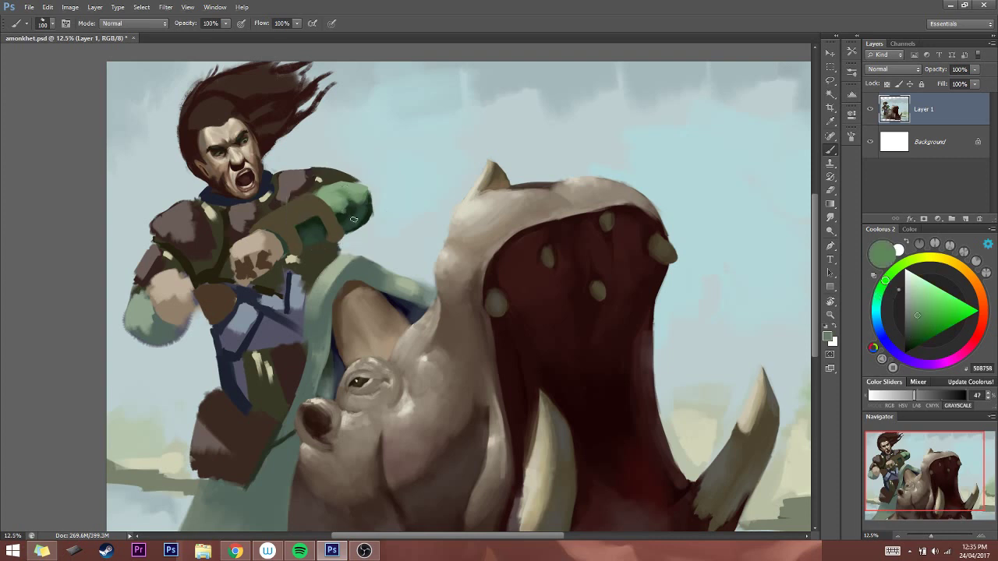
key("bracketright")
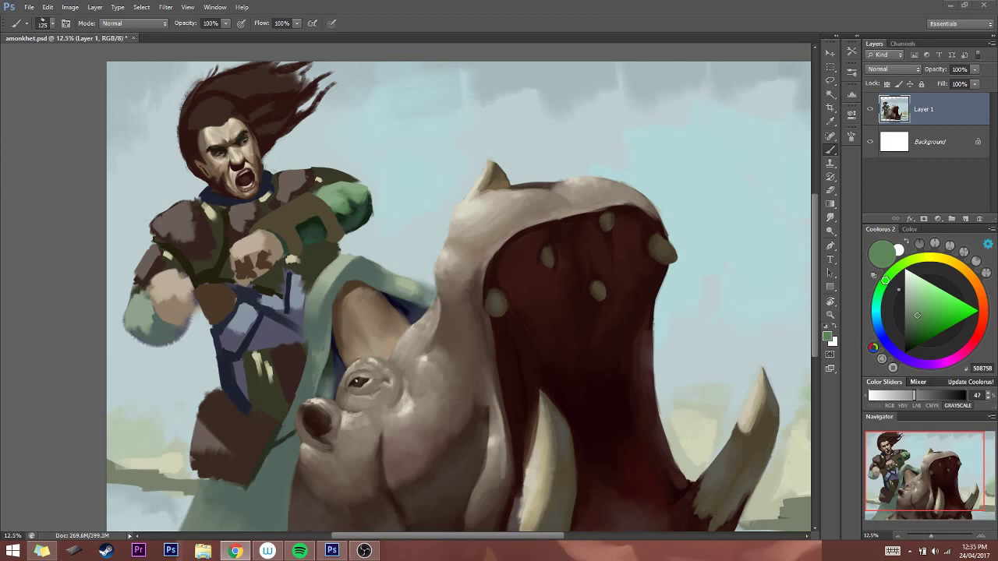
Trim the outer edge of the warrior's waist and hip with the sampled pale sky colour at brush size 300
left_click(206, 347)
key("bracketright")
key("bracketright")
key("bracketright")
key("bracketright")
key("bracketright")
left_click(211, 359, "alt")
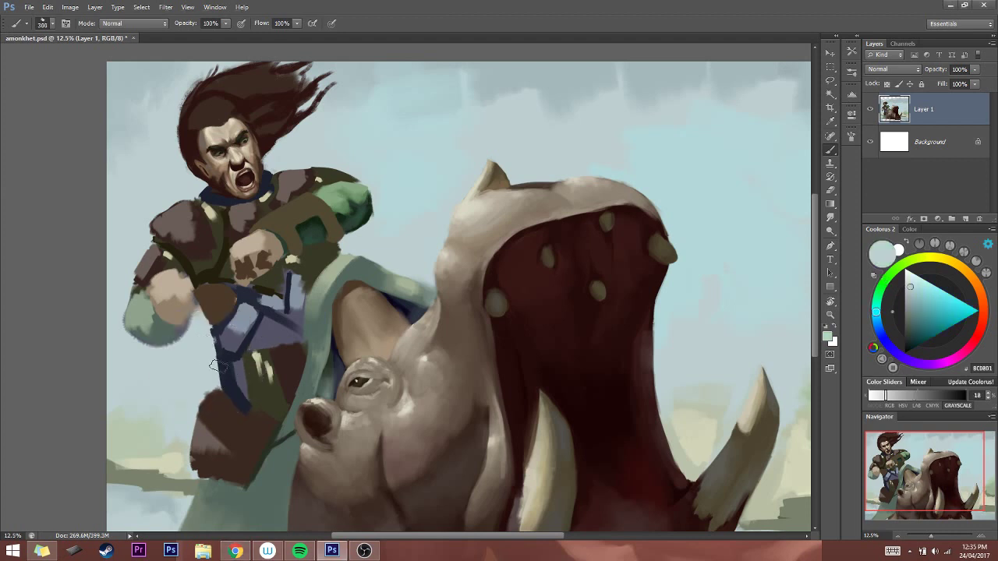
mouse_move(210, 359)
left_mouse_down()
mouse_move(214, 343)
mouse_move(220, 370)
mouse_move(195, 421)
left_mouse_up()
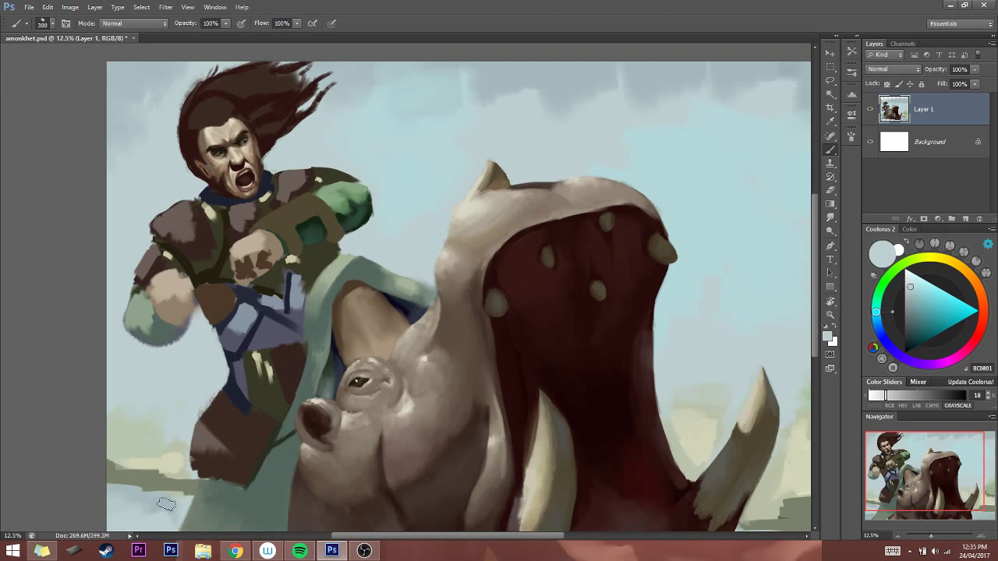
Touch up the area around the clenched fist and bracer with sampled dark brown 4C3929, reducing the brush to about 70
key("bracketleft")
key("bracketleft")
key("bracketleft")
left_click(279, 200, "alt")
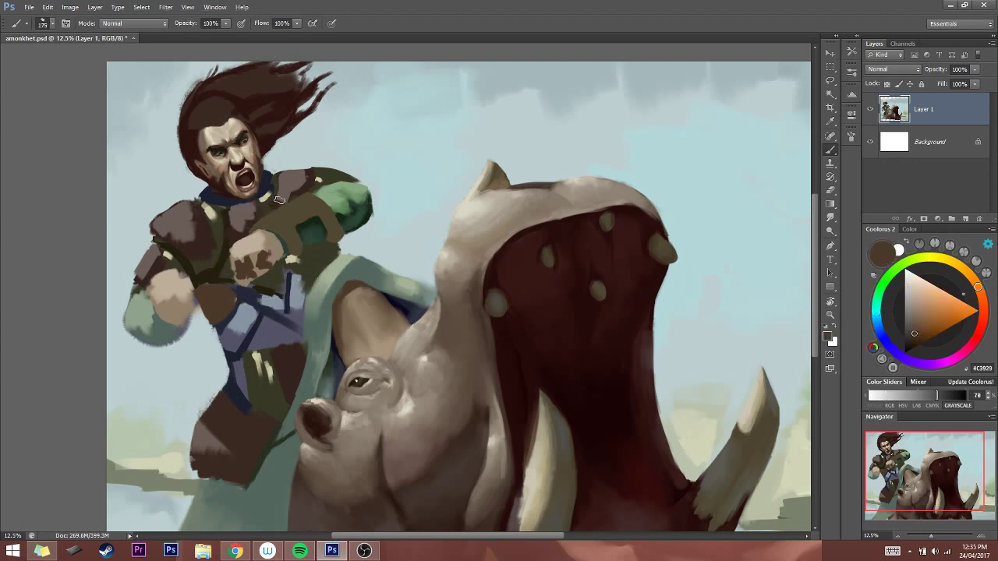
key("bracketleft")
key("bracketleft")
key("bracketleft")
key("bracketleft")
key("bracketleft")
key("bracketleft")
key("bracketleft")
key("bracketright")
key("bracketright")
key("bracketleft")
key("bracketleft")
key("bracketleft")
key("alt")
Model the top of the fist with sampled tan 928069 at brush size 100 and a sampled light skin tone at size 150
left_click(276, 238, "alt")
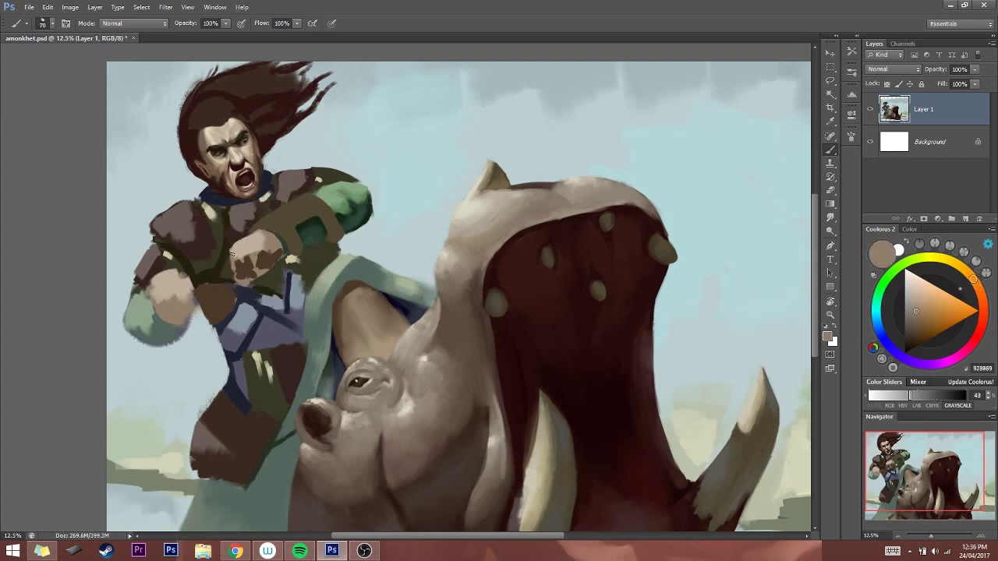
key("bracketright")
key("bracketright")
key("bracketright")
key("bracketright")
key("bracketright")
left_click(262, 243, "alt")
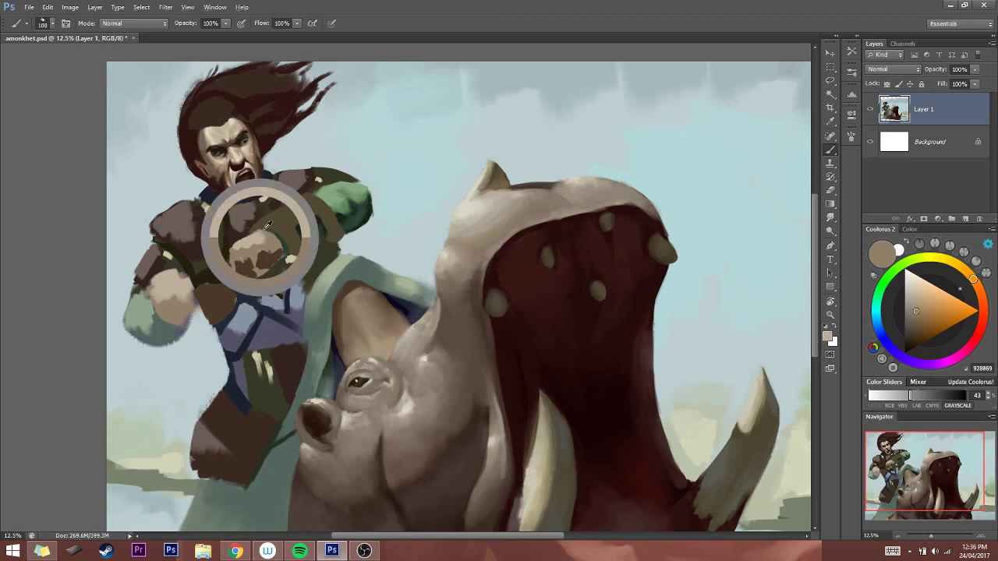
key("bracketright")
key("bracketright")
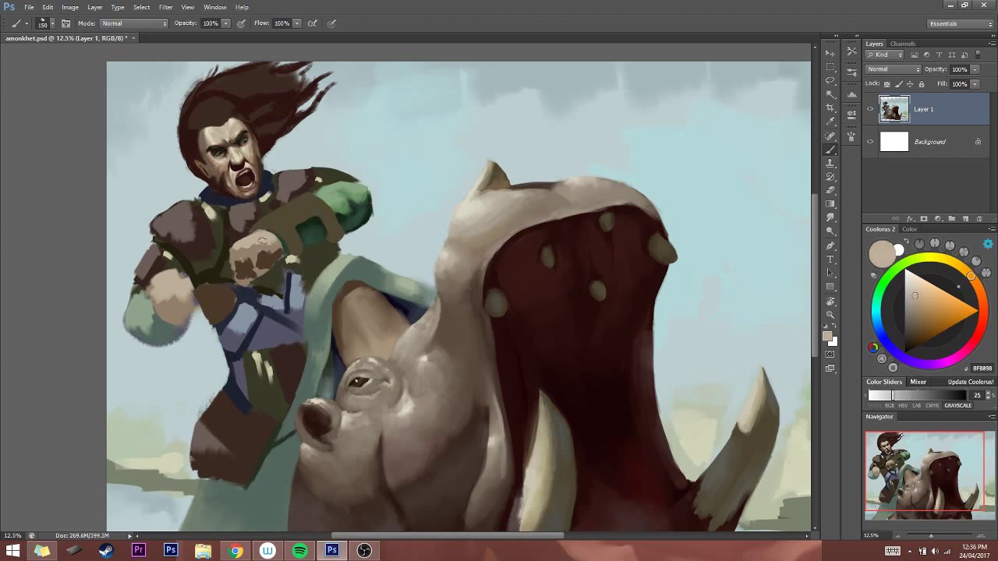
Refine the fist's knuckles with sampled tan 928069 at brush size 80 and the sampled light skin tone at size 90
key("bracketleft")
key("bracketleft")
key("bracketleft")
key("bracketleft")
key("bracketleft")
key("bracketleft")
left_click(238, 252, "alt")
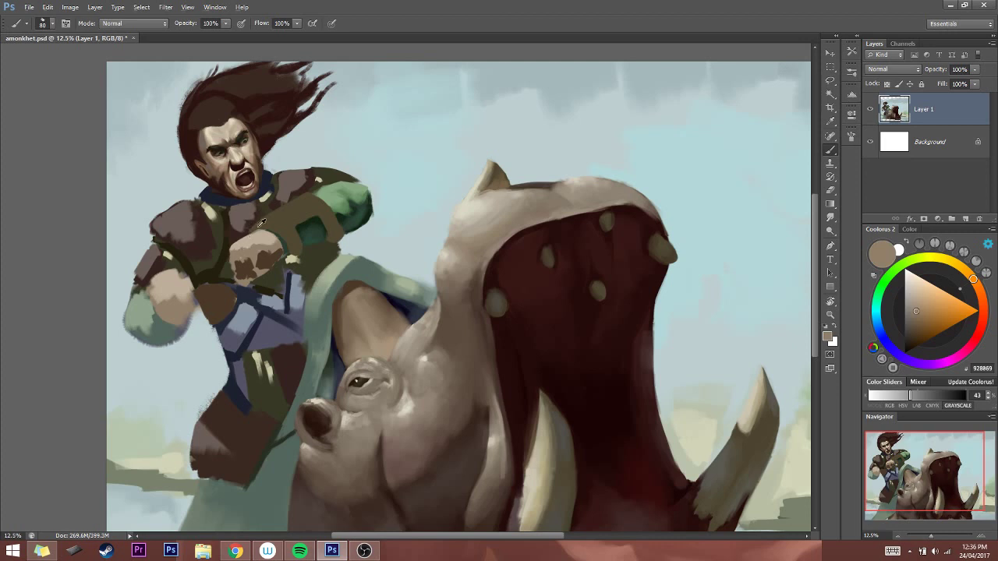
left_click(251, 231, "alt")
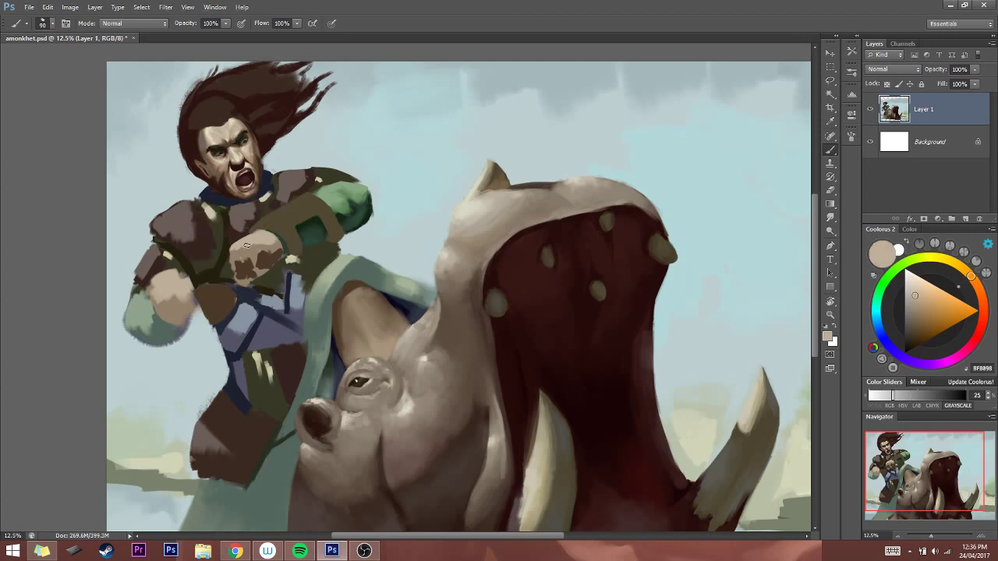
Paint over the top of the rider's clenched fist with light skin tones sampled from the hand and forehead
key("bracketright")
left_click(249, 251, "alt")
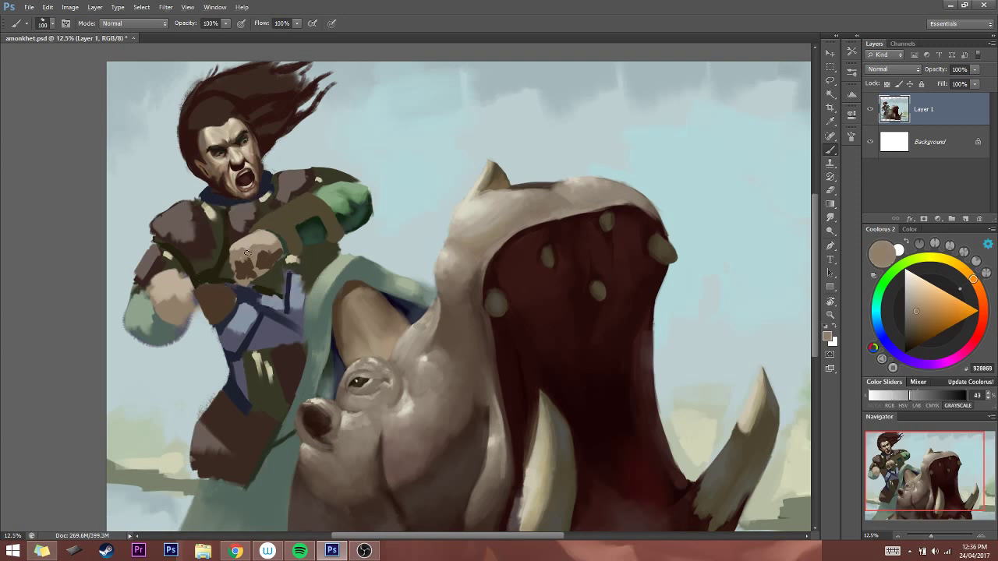
left_click(251, 237, "alt")
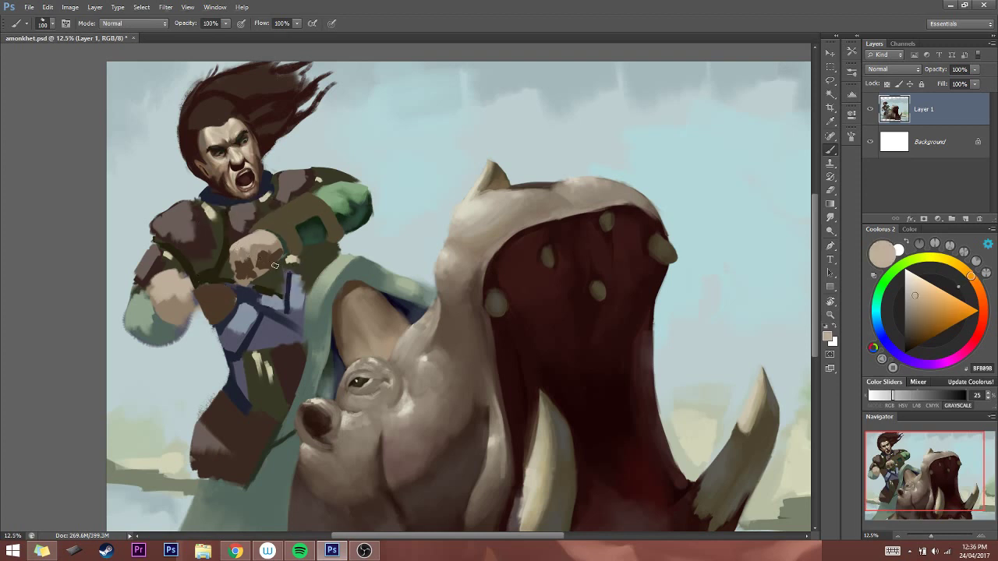
left_click(226, 126, "alt")
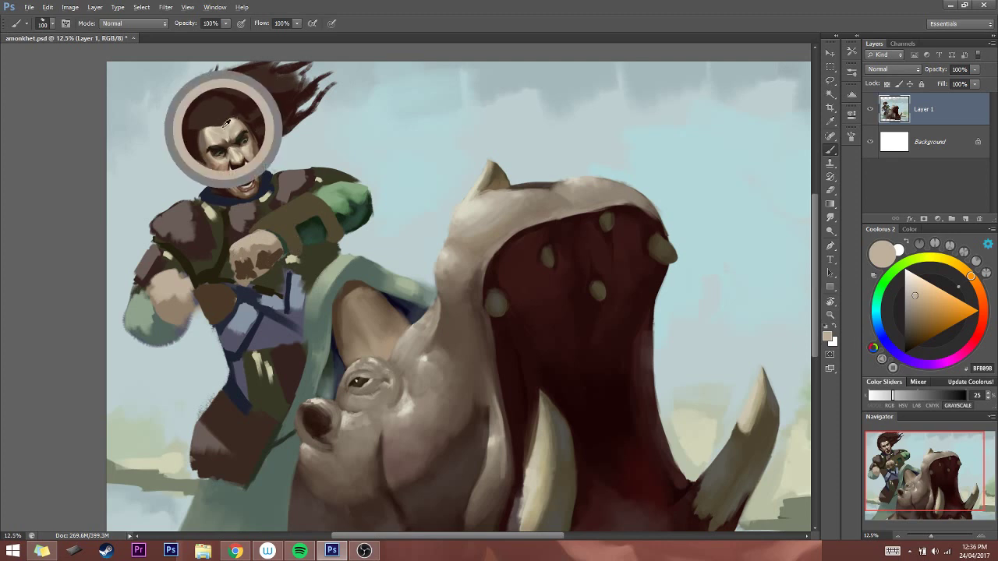
key("bracketleft")
key("bracketleft")
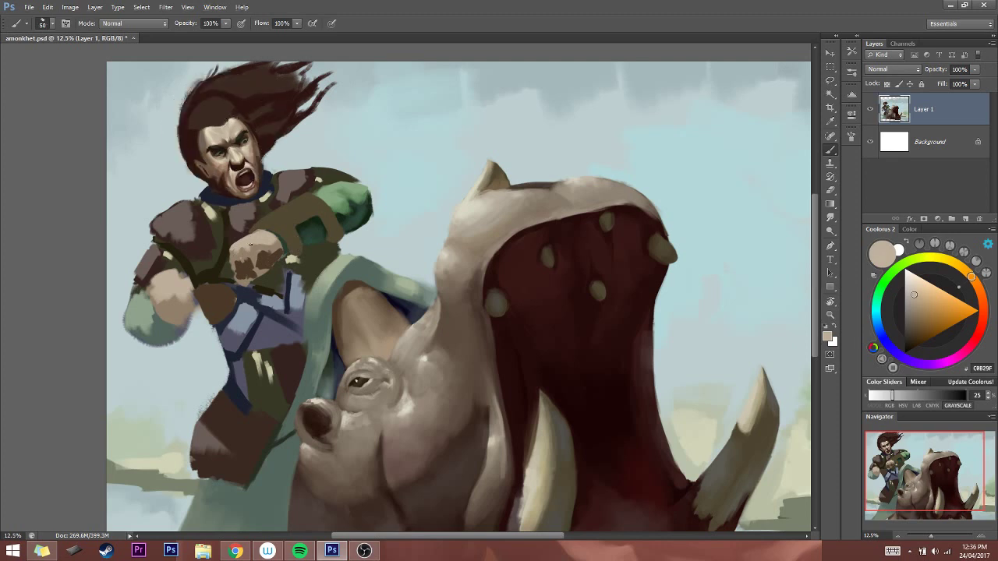
Add pale highlights sampled from the forehead to the back of the fist and blend them with the light skin tone
left_click(212, 132, "alt")
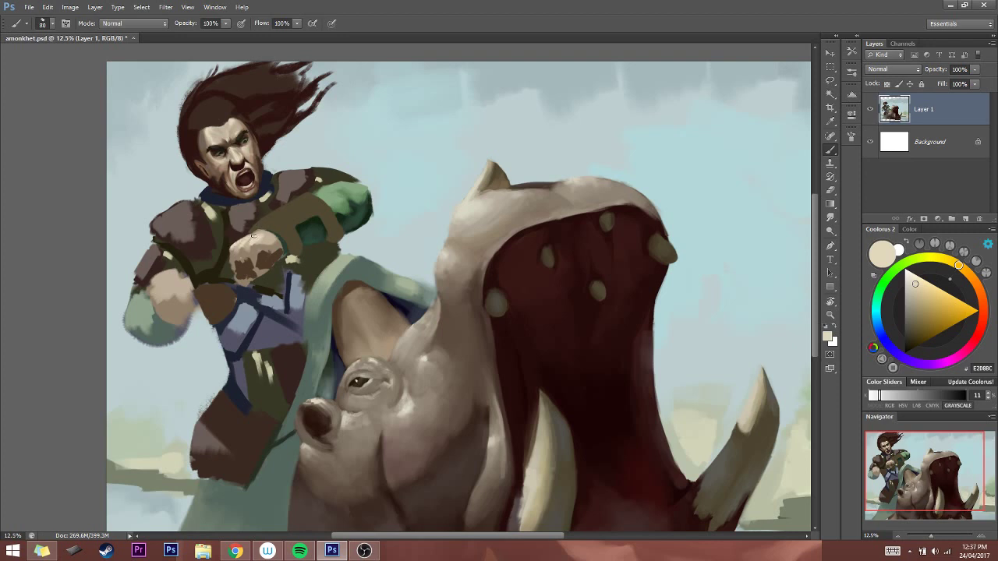
key("bracketright")
key("bracketright")
left_click(278, 236, "alt")
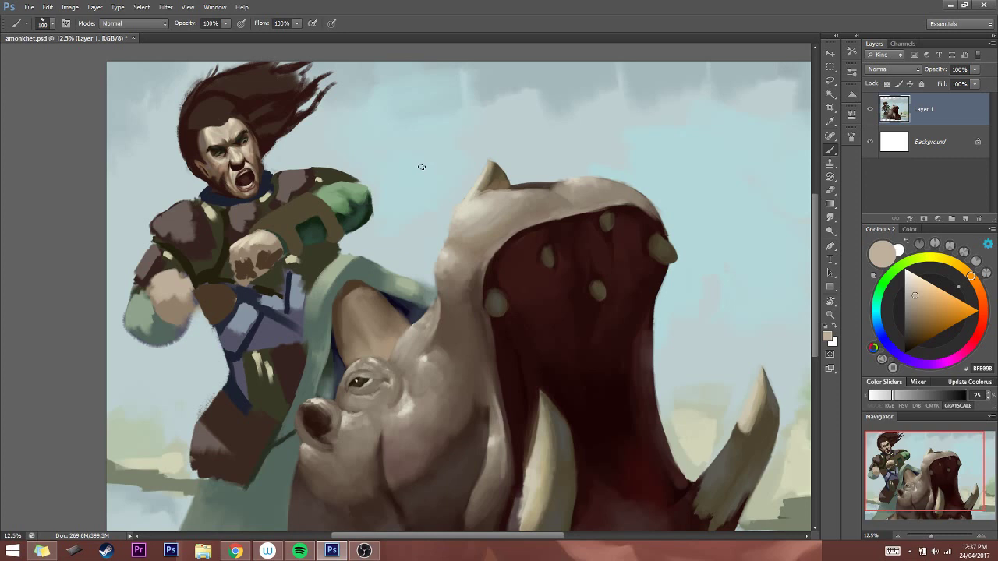
Shade the knuckles and finger area of the fist with dark brown sampled from its shadow, using a smaller brush
key("bracketleft")
key("bracketleft")
key("bracketleft")
key("bracketleft")
left_click(242, 265, "alt")
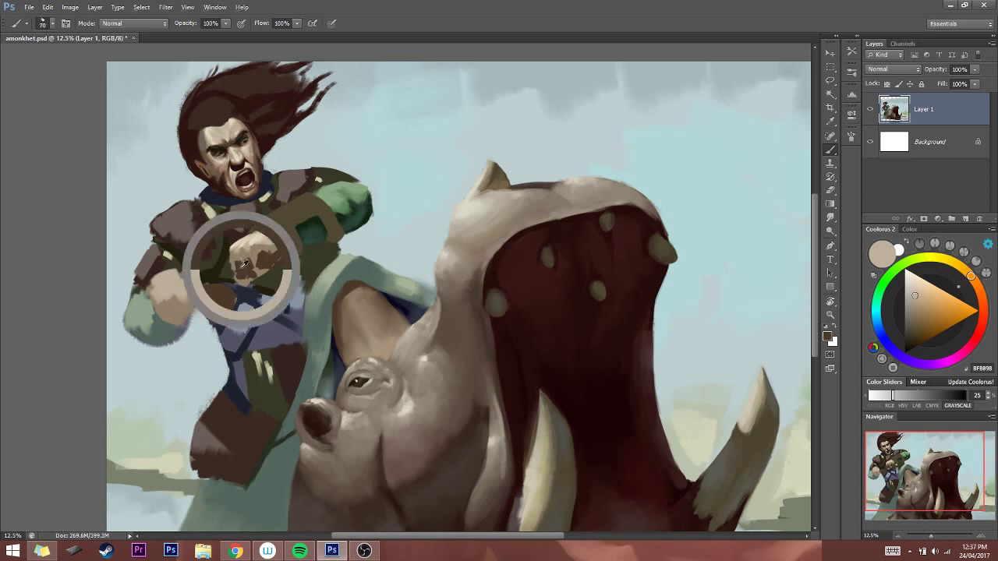
key("bracketleft")
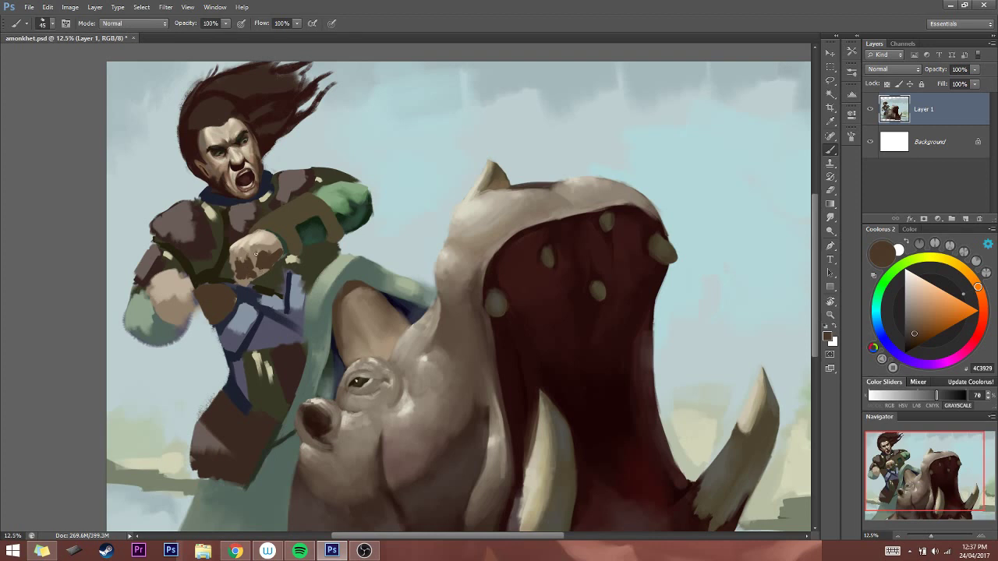
key("bracketright")
key("bracketright")
Review the whole painting mirrored, and flip it back to its original orientation
key("ctrl+minus")
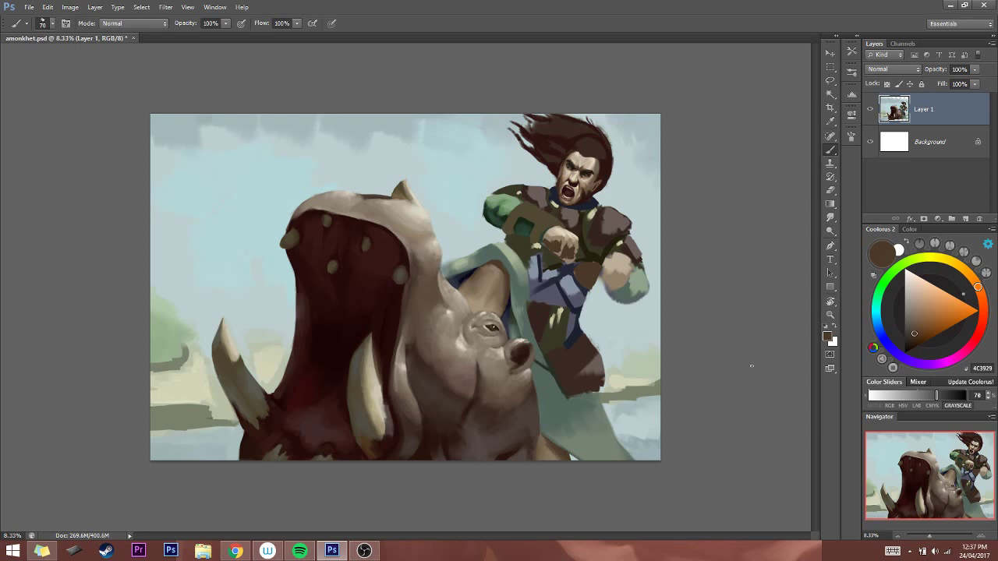
key("ctrl+shift+h")
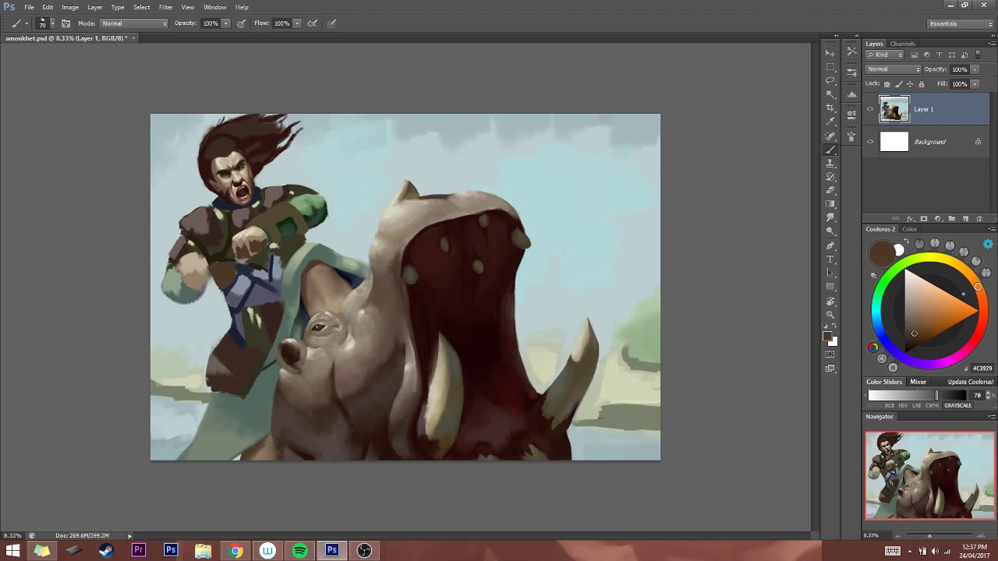
key("alt+Tab")
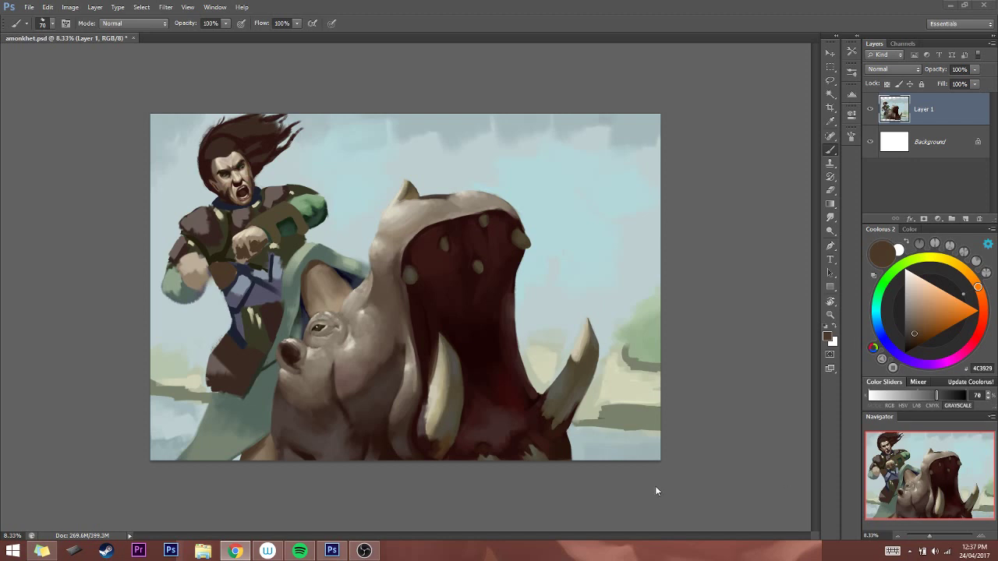
key("alt+Tab")
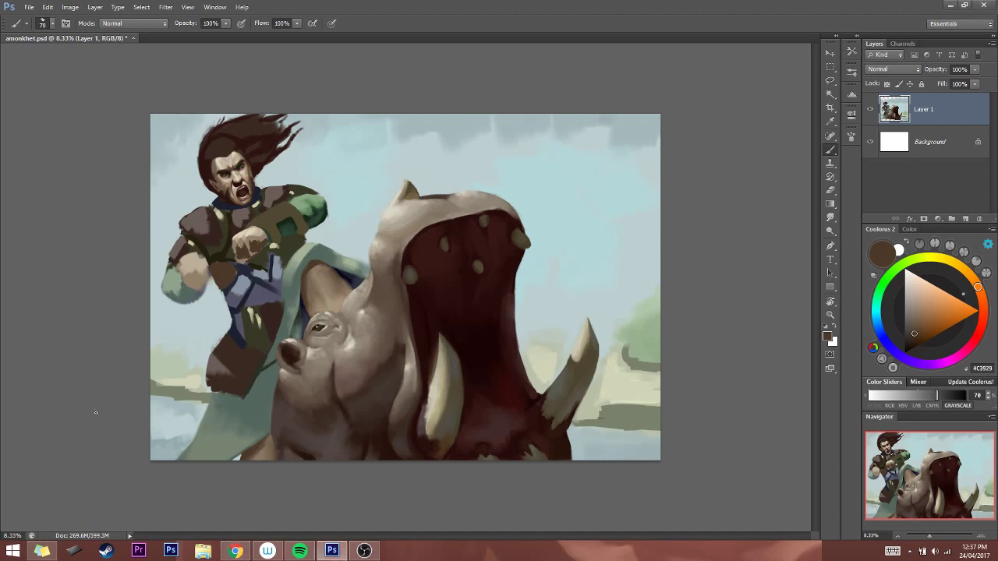
key("ctrl+plus")
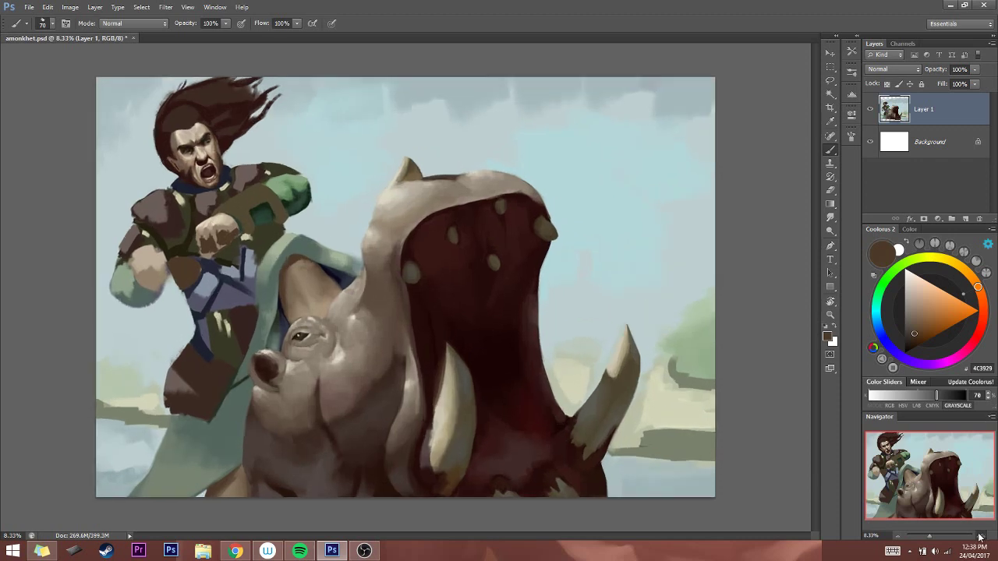
Paint the wrist side of the fist with a sampled light skin tone, shifting the colour to a slightly darker, warmer tan
left_click_drag(241, 219, 250, 221)
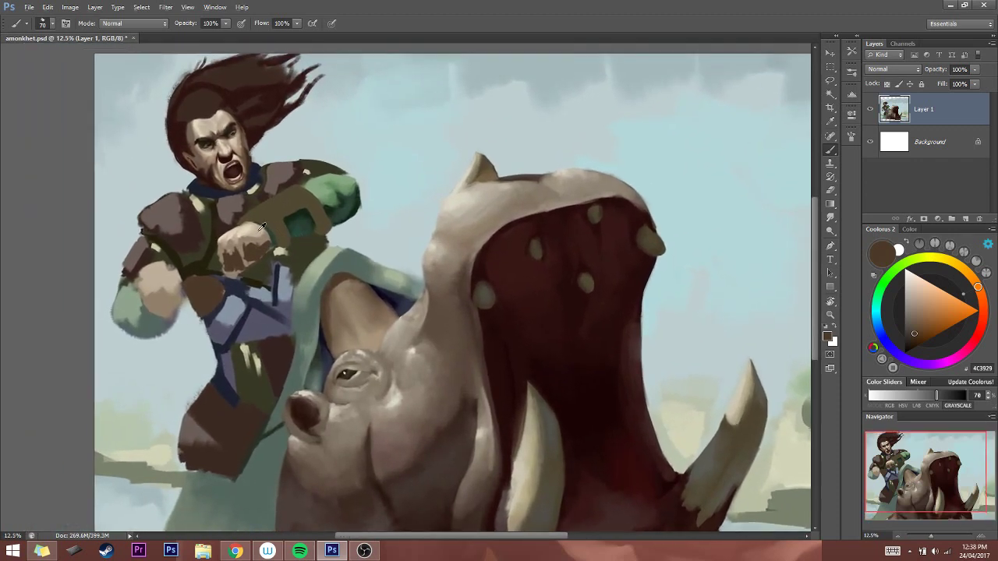
left_click(270, 220, "alt")
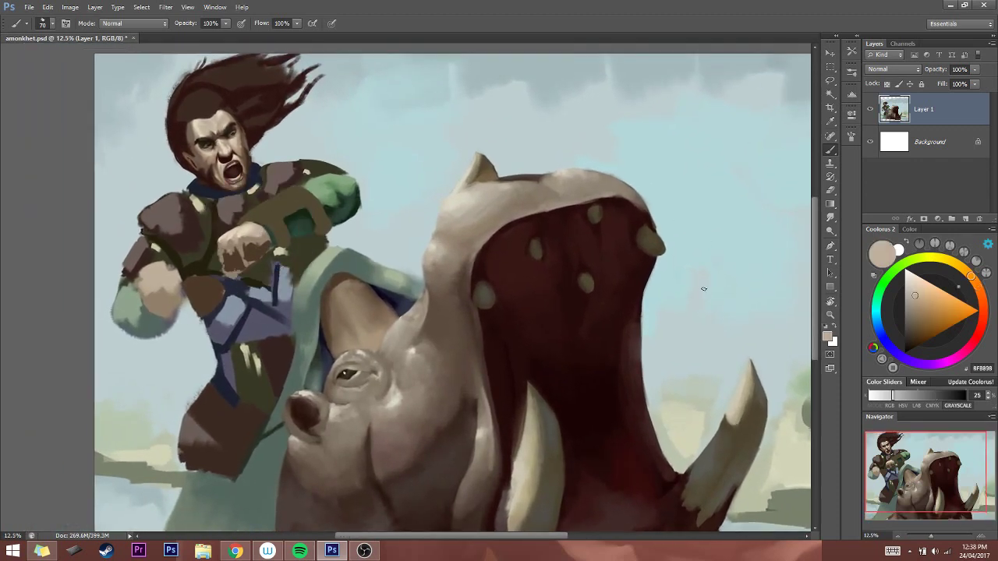
left_click_drag(916, 298, 918, 299)
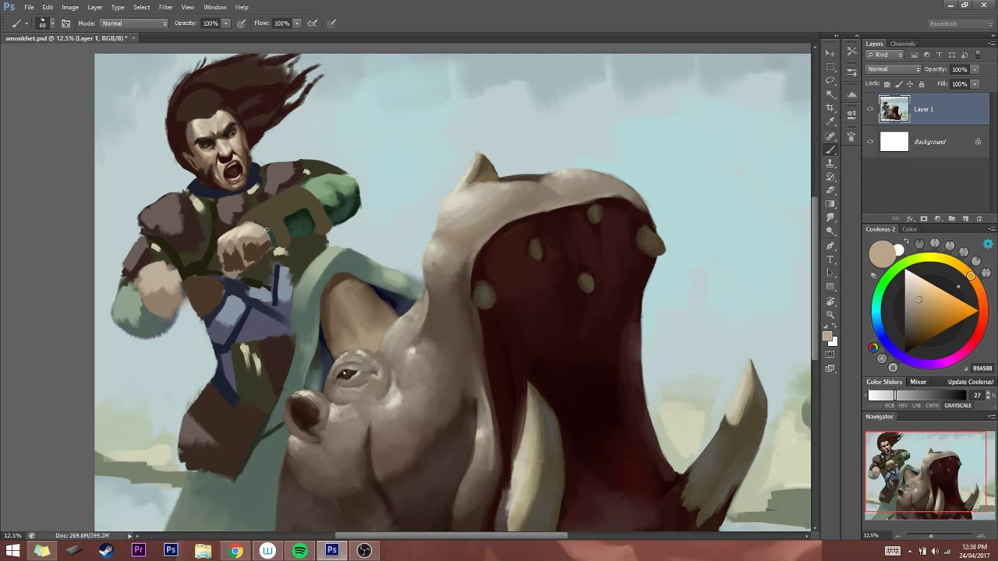
key("bracketleft")
left_click(922, 304)
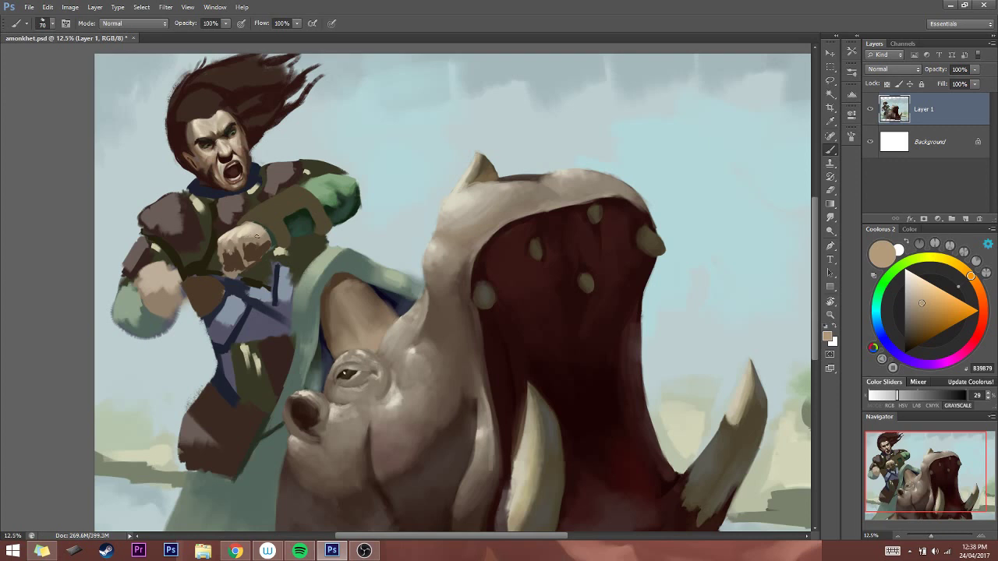
Paint the separate fingers of the fist with a mid-brown skin tone sampled from the hand
key("bracketright")
key("bracketright")
key("bracketleft")
key("bracketleft")
key("bracketright")
left_click(231, 251, "alt")
key("bracketright")
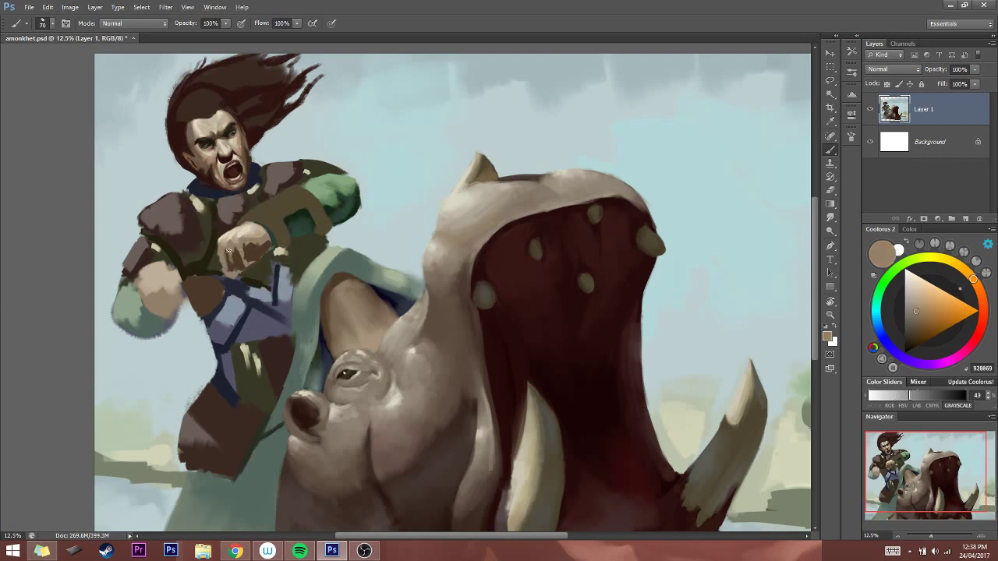
left_click_drag(227, 250, 232, 249)
key("bracketright")
Shade the edge of the fist below the wrist with sampled dark brown and blend it with the mid skin tone
key("bracketleft")
key("bracketleft")
key("bracketleft")
key("bracketleft")
left_click(267, 247, "alt")
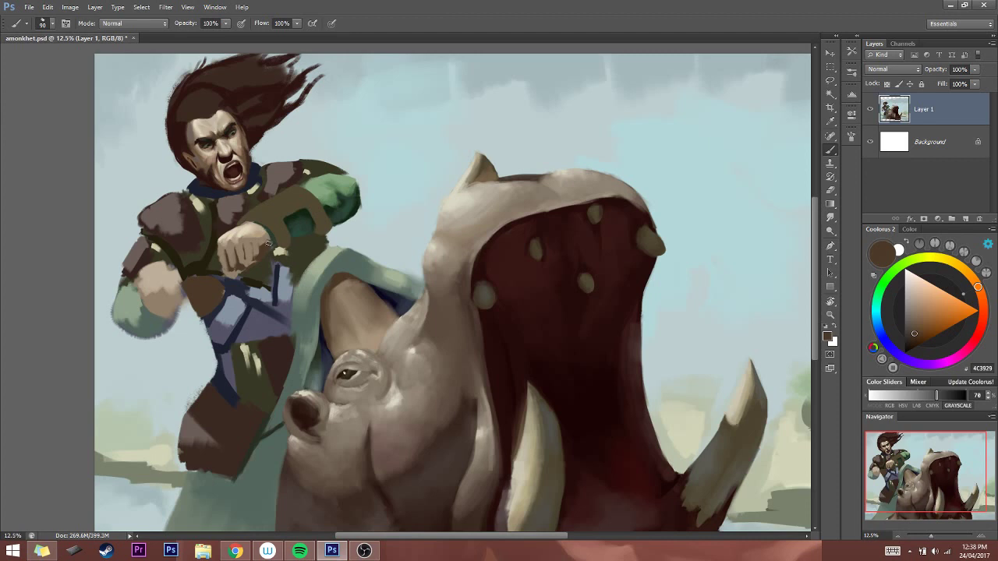
left_click(265, 239, "alt")
key("bracketright")
key("bracketright")
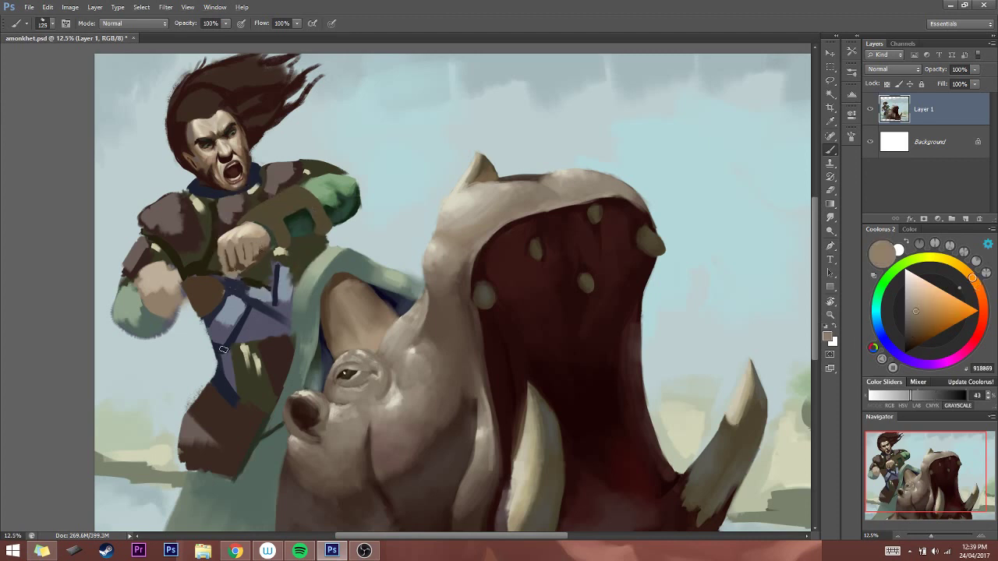
Define the shadows beneath the fingers with dark brown sampled from the fist, using a brush of about 50 px
key("bracketleft")
key("bracketleft")
key("bracketleft")
left_click(248, 262, "alt")
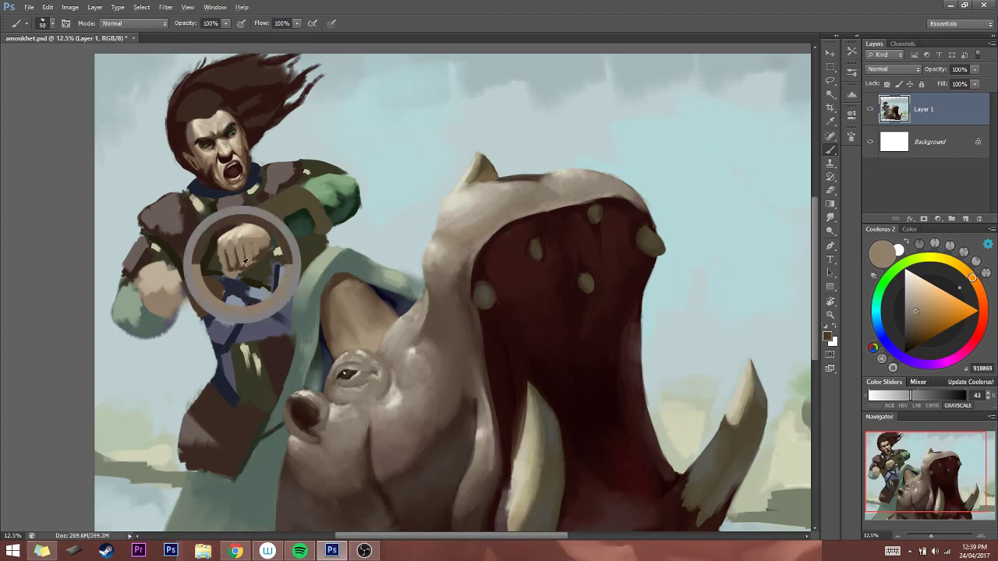
key("bracketleft")
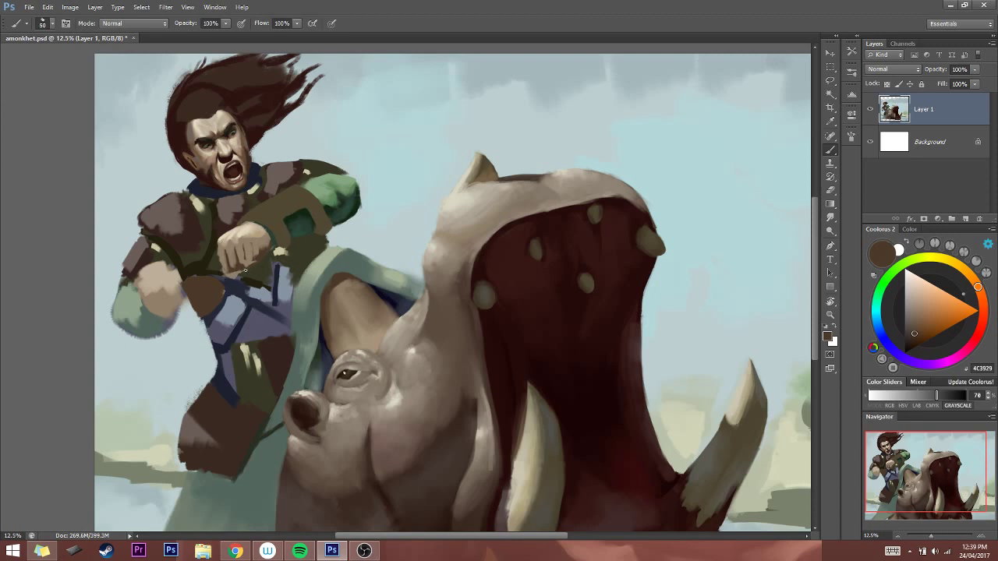
Refine the fist's lower edge using the mid skin tone, the armour's dark olive and the dark brown shadow colour
key("bracketleft")
left_click(235, 276, "alt")
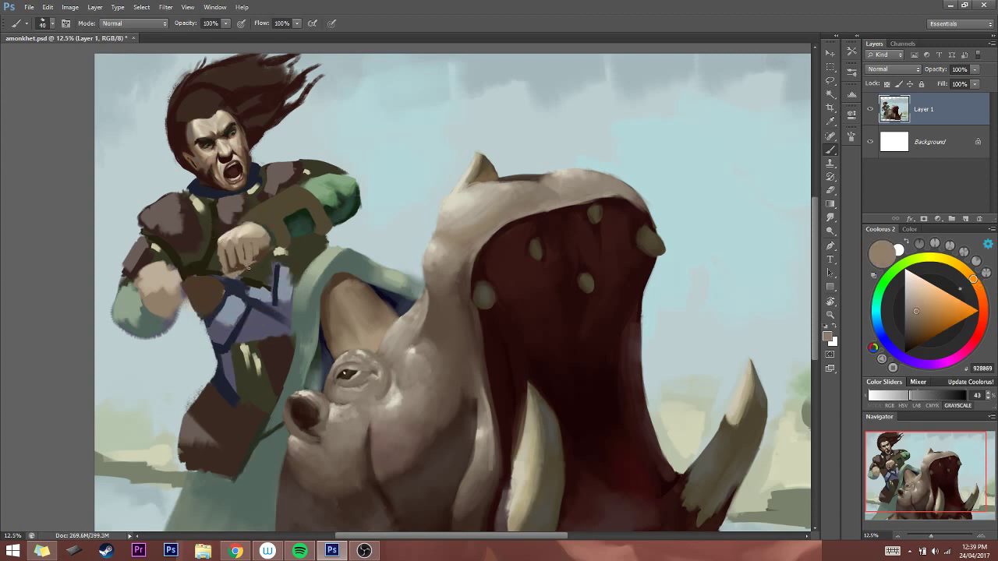
left_click(246, 272, "alt")
key("bracketright")
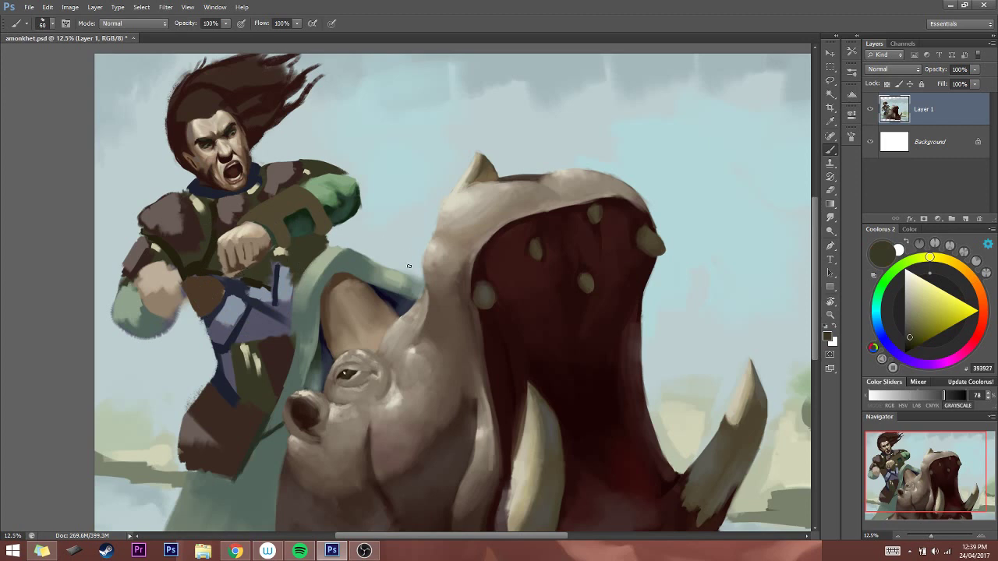
left_click(244, 264, "alt")
key("bracketright")
key("bracketright")
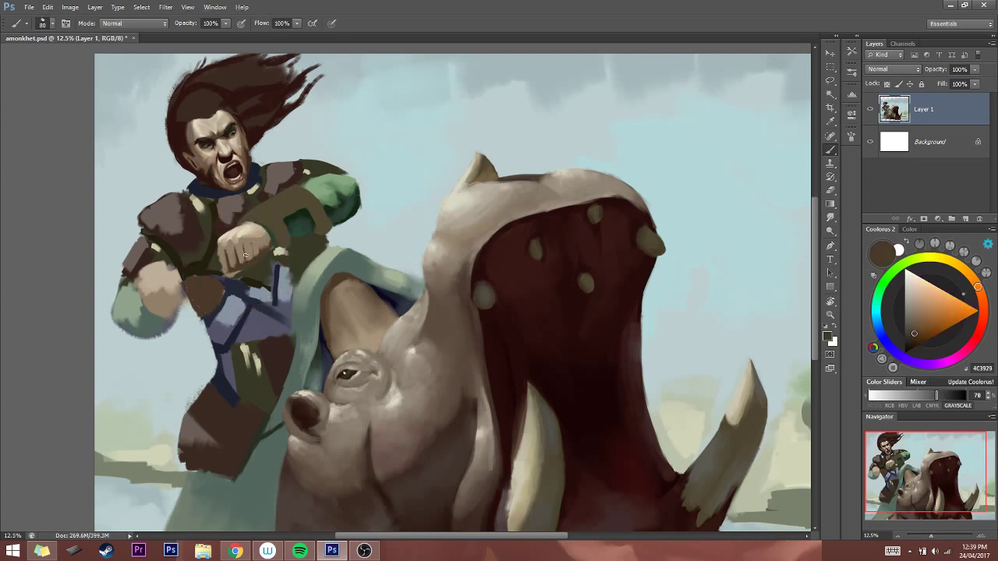
Draw thin dark separation lines between the fingers with a 15 px or smaller brush and a deep red-brown sampled from the face
key("bracketleft")
key("bracketleft")
key("bracketleft")
key("bracketleft")
left_click(225, 150, "alt")
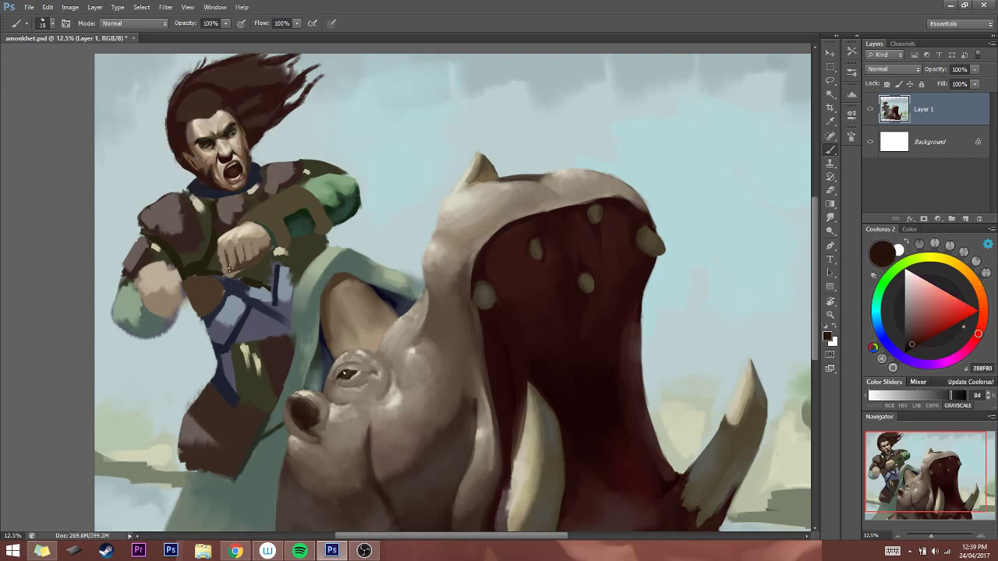
key("bracketleft")
left_click_drag(246, 265, 245, 256)
Soften the knuckles and fingers of the fist with sampled mid skin tones and brown shadow colour
left_click(251, 238, "alt")
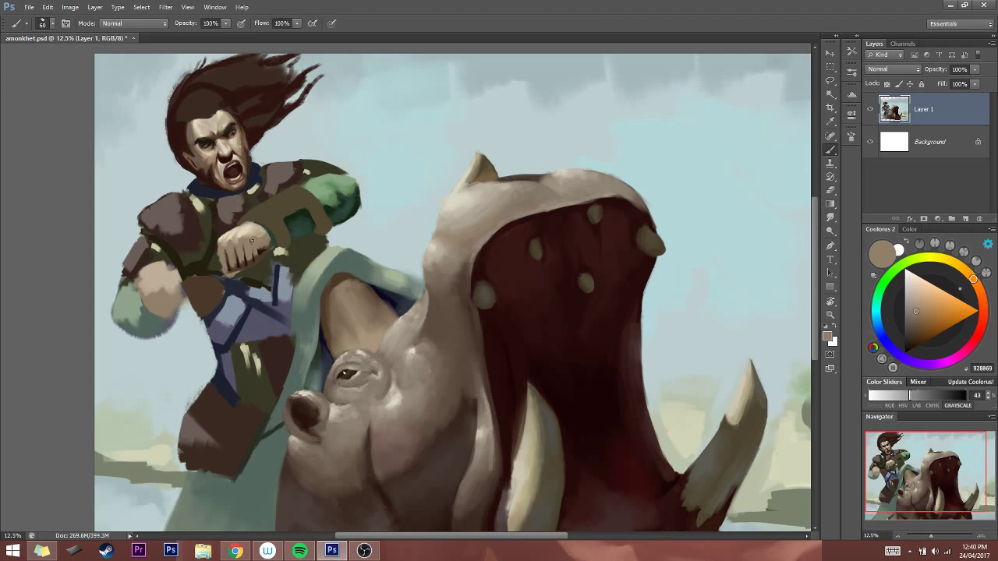
key("bracketleft")
left_click(237, 264, "alt")
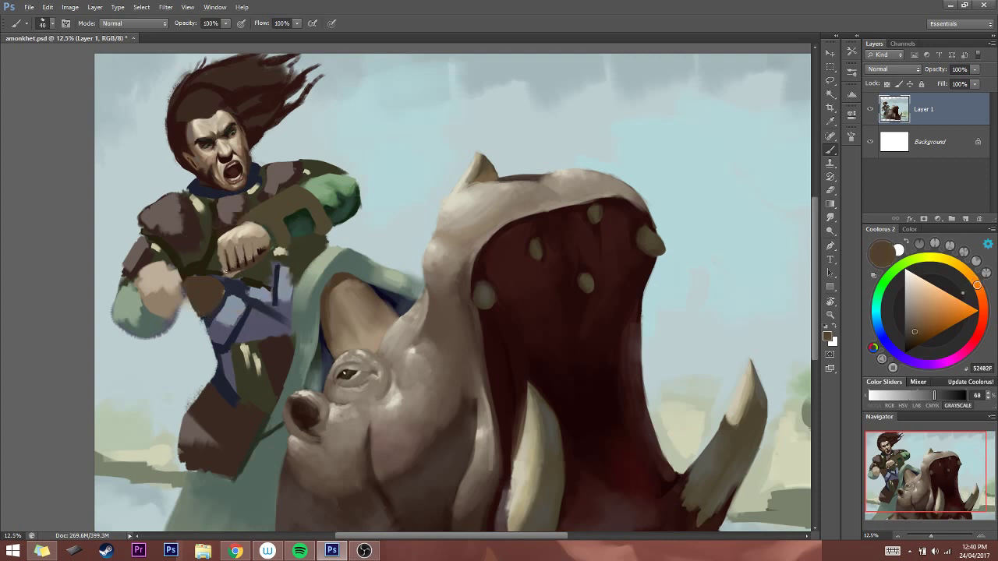
left_click(217, 245, "alt")
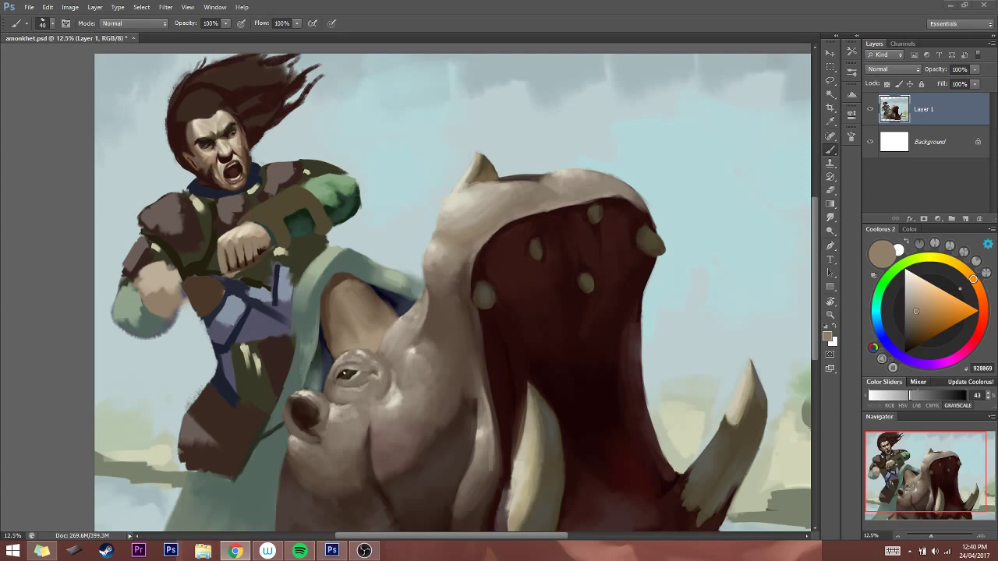
Touch up the rider's eyes with a small brush and a near-black tone sampled from the eye
left_click(982, 536)
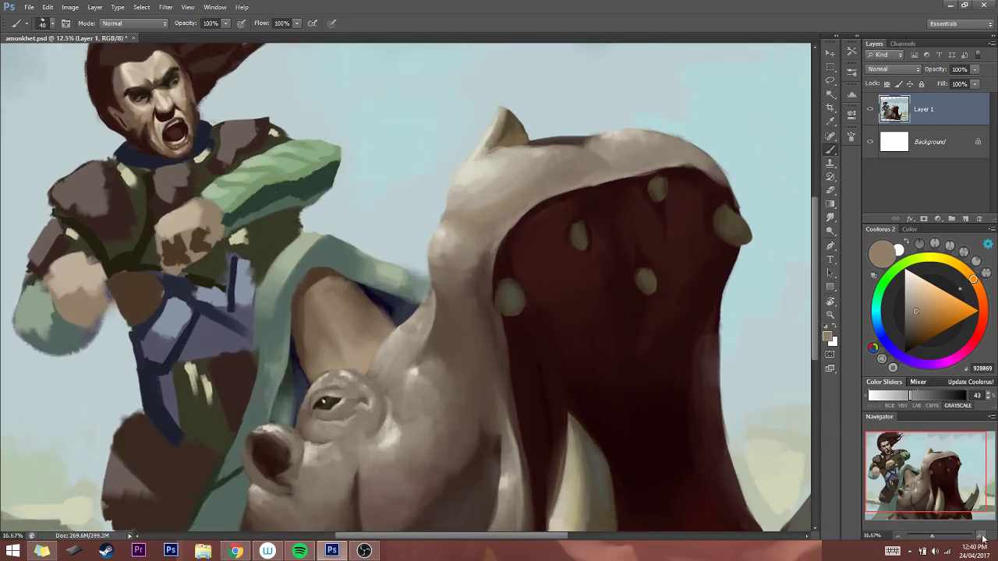
left_click(982, 537)
left_click(894, 440)
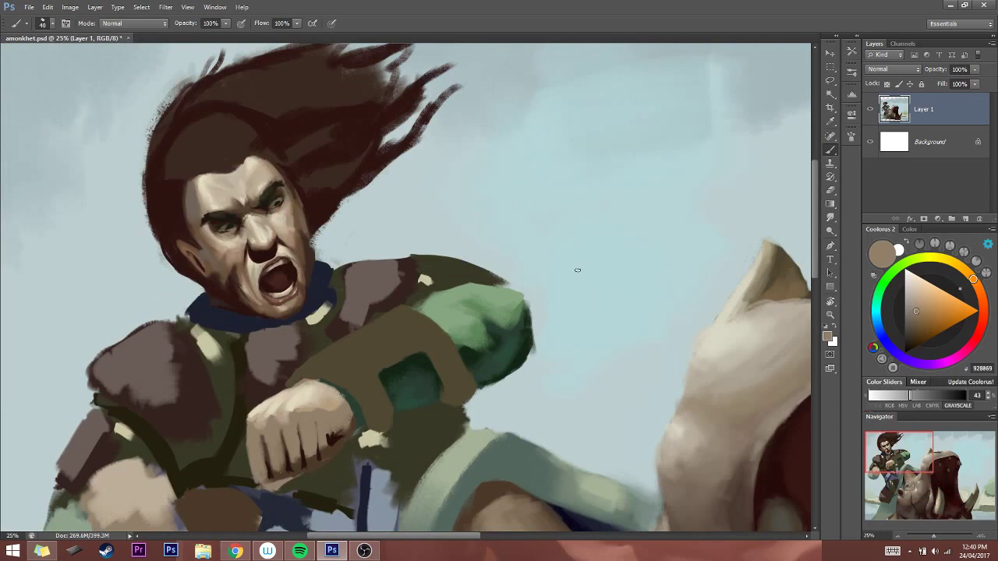
key("bracketleft")
key("bracketleft")
left_click(279, 200, "alt")
key("bracketright")
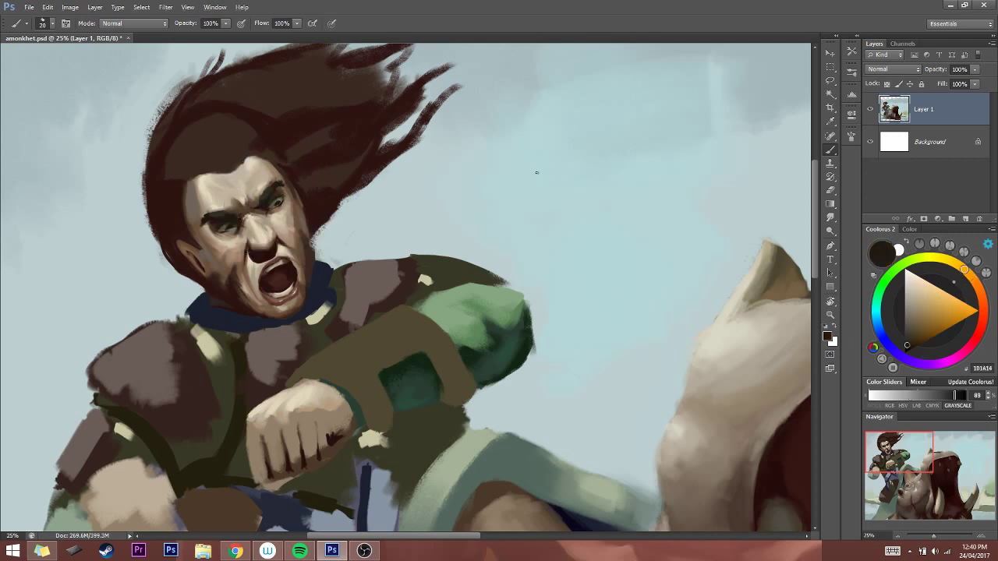
Refine the shading around the rider's eyes using a 10 to 15 px brush, a dark olive-brown and a muted mid skin brown
left_click(908, 338)
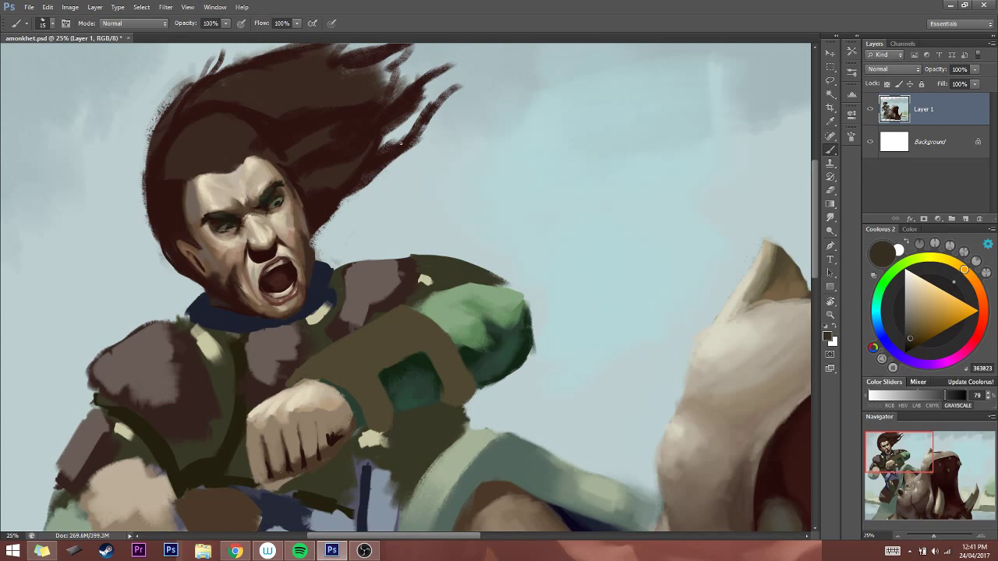
left_click(979, 292)
left_click(917, 314)
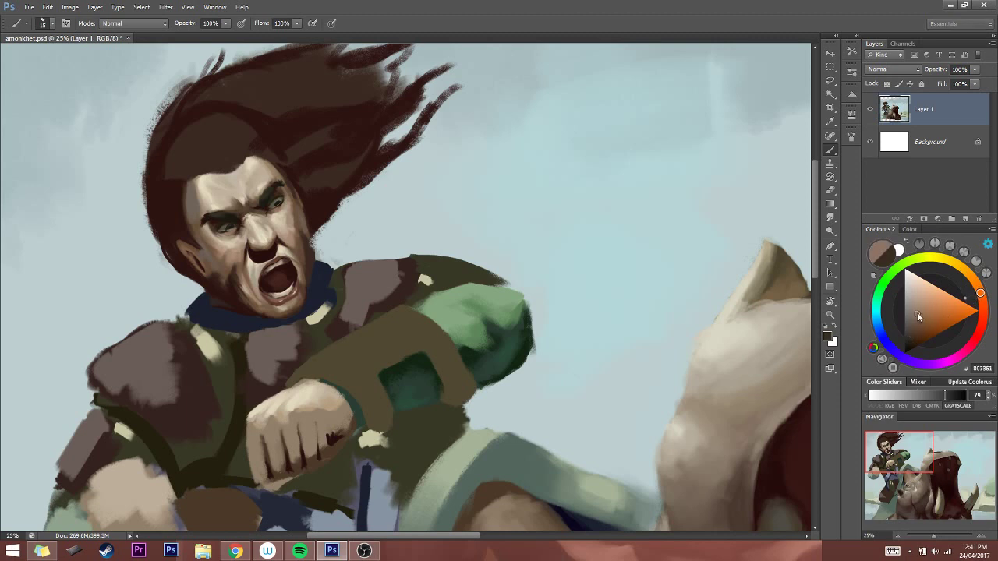
mouse_move(917, 311)
left_mouse_down()
mouse_move(927, 304)
mouse_move(919, 310)
left_mouse_up()
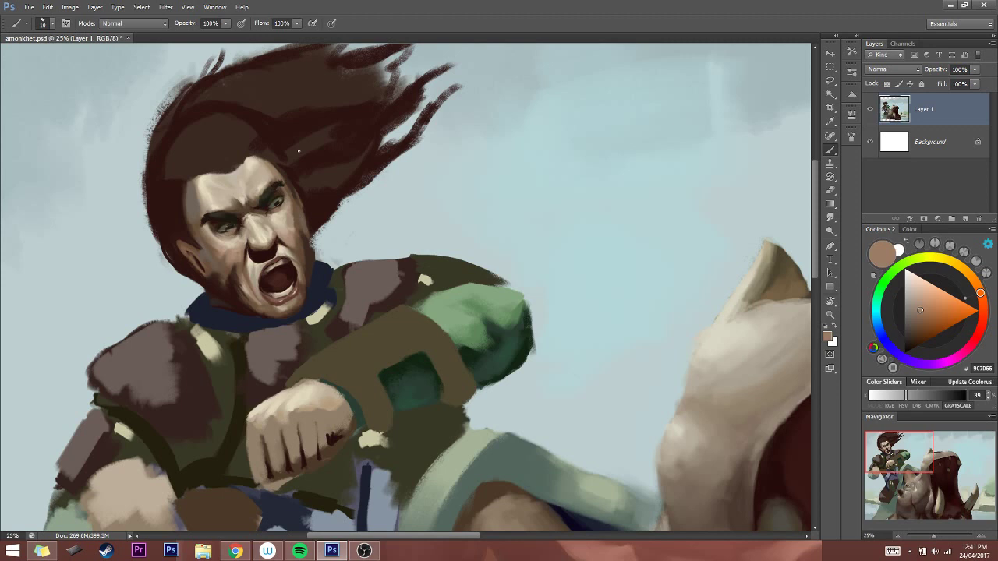
Add tiny light accents to the rider's eyes using a 10 px brush, a pale cream and the sky's light blue-grey
left_click_drag(978, 290, 950, 260)
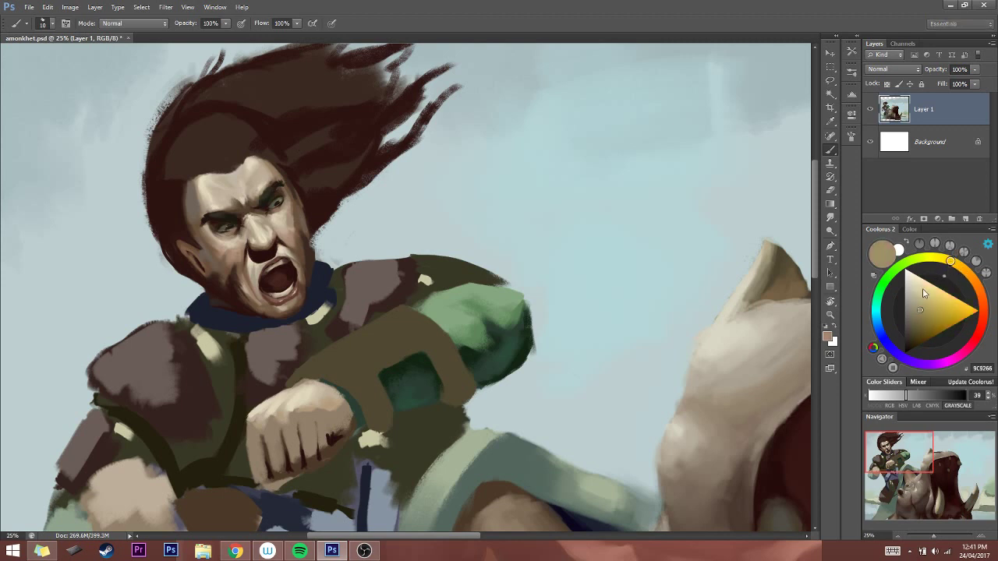
left_click(921, 285)
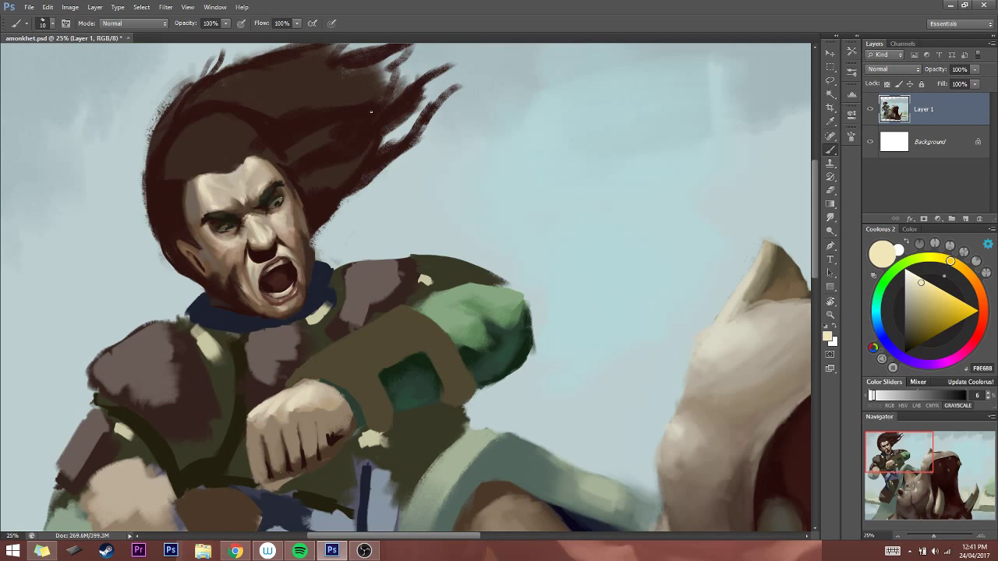
left_click(407, 173, "alt")
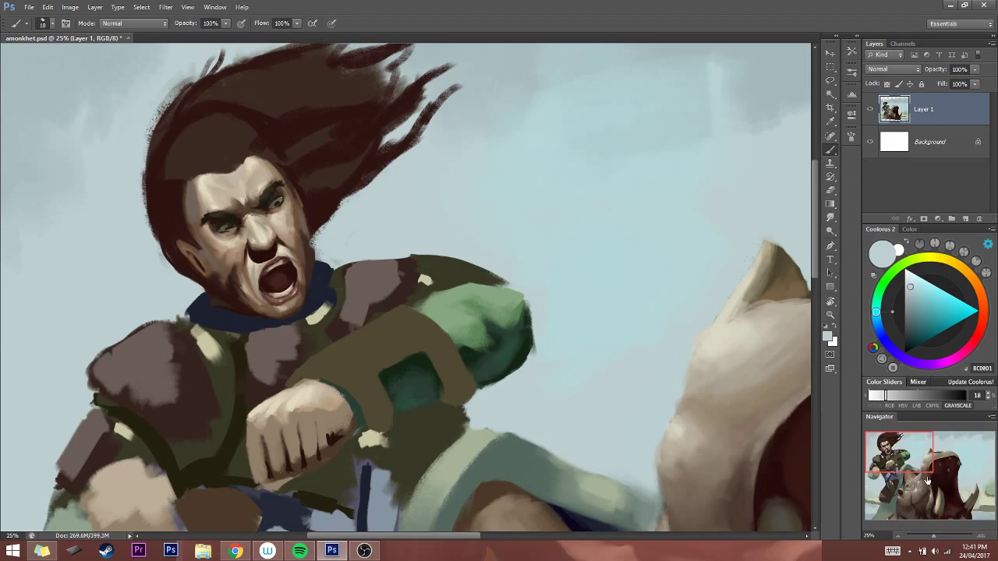
Check the whole illustration mirrored and in its original orientation, and switch to Chrome
left_click(898, 537)
left_click(898, 537)
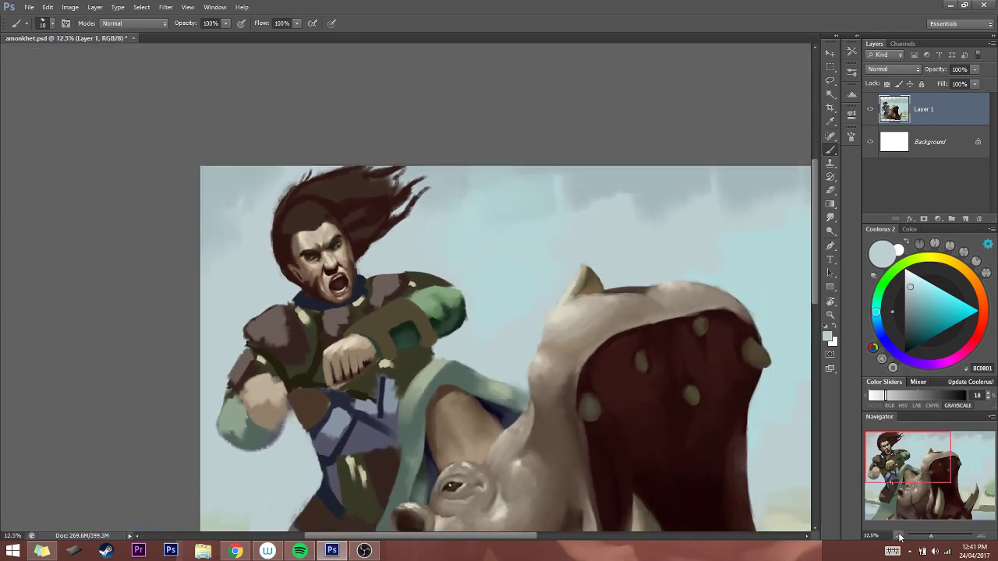
left_click(898, 536)
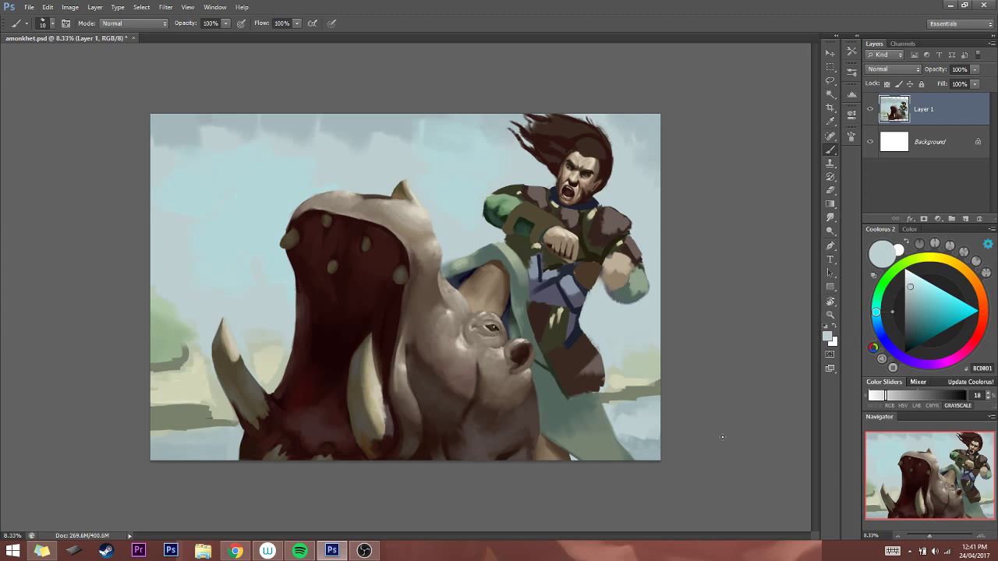
key("ctrl+shift+h")
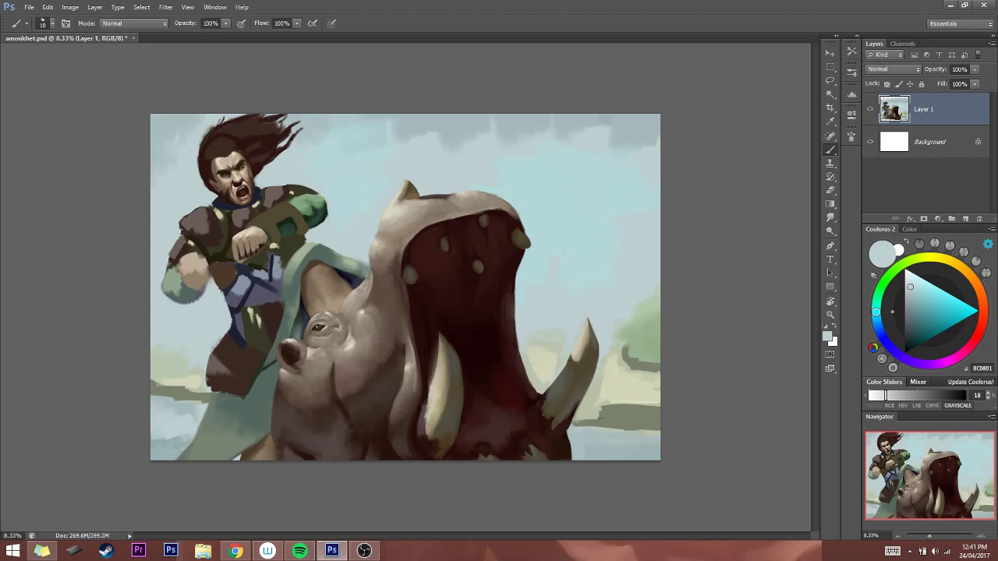
left_click(235, 551)
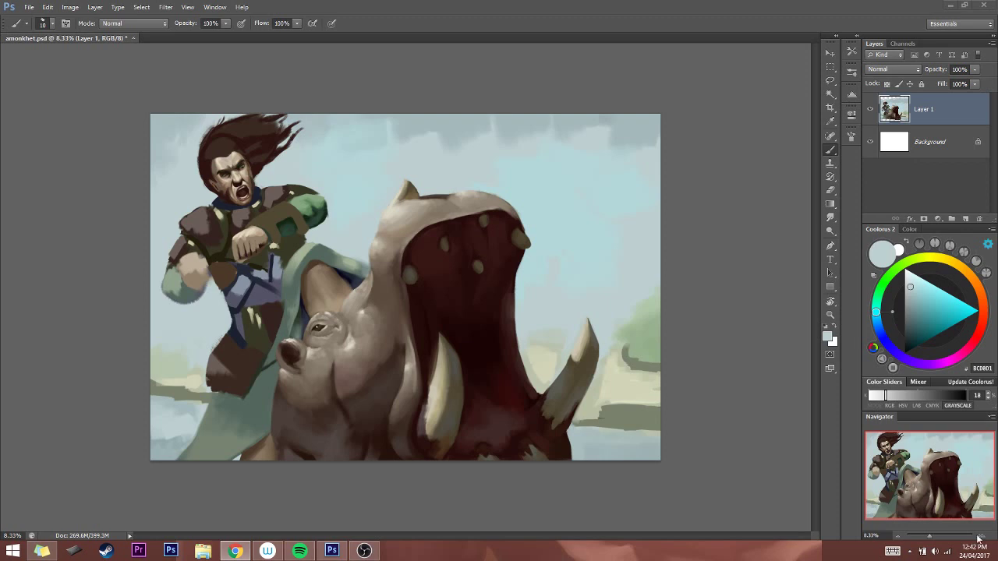
Shade the rider's fist beside the thumb with a muted brown (706953), enlarging the brush to 80 px
key("ctrl+plus")
mouse_move(386, 278)
left_mouse_down()
mouse_move(541, 296)
mouse_move(536, 304)
left_mouse_up()
left_click(292, 231, "alt")
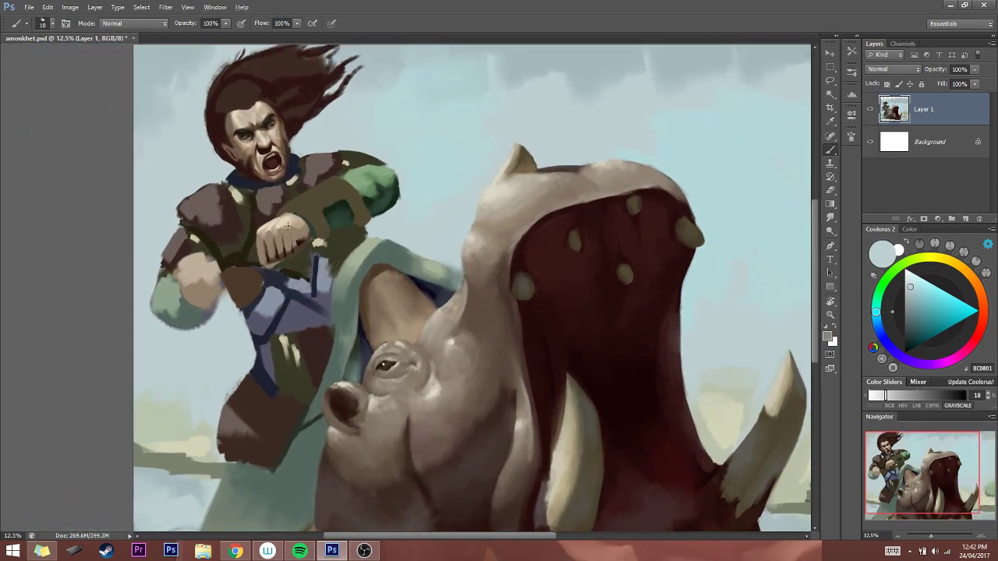
key("bracketright")
left_click_drag(913, 314, 917, 318)
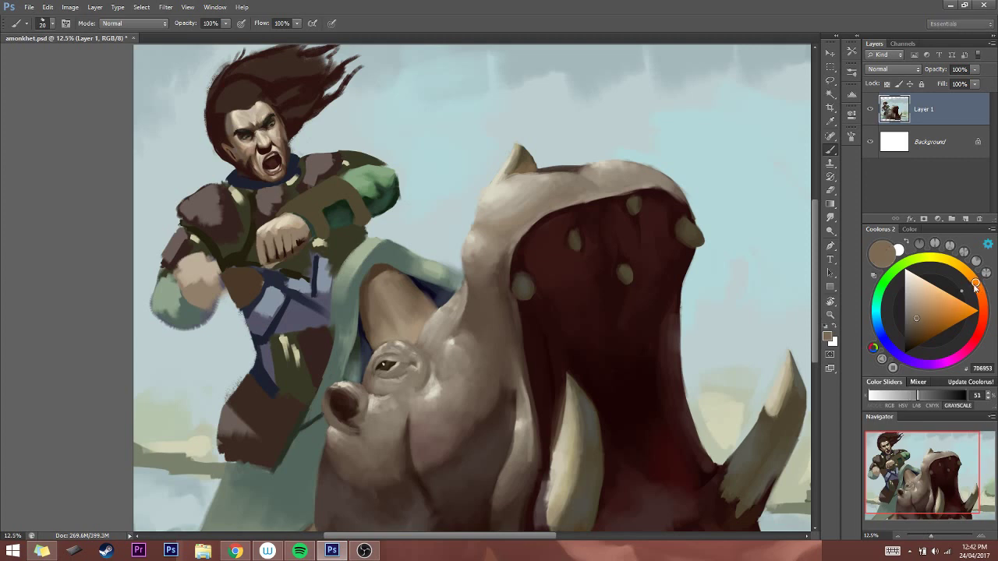
key("bracketright")
key("bracketright")
key("bracketright")
key("bracketright")
key("bracketright")
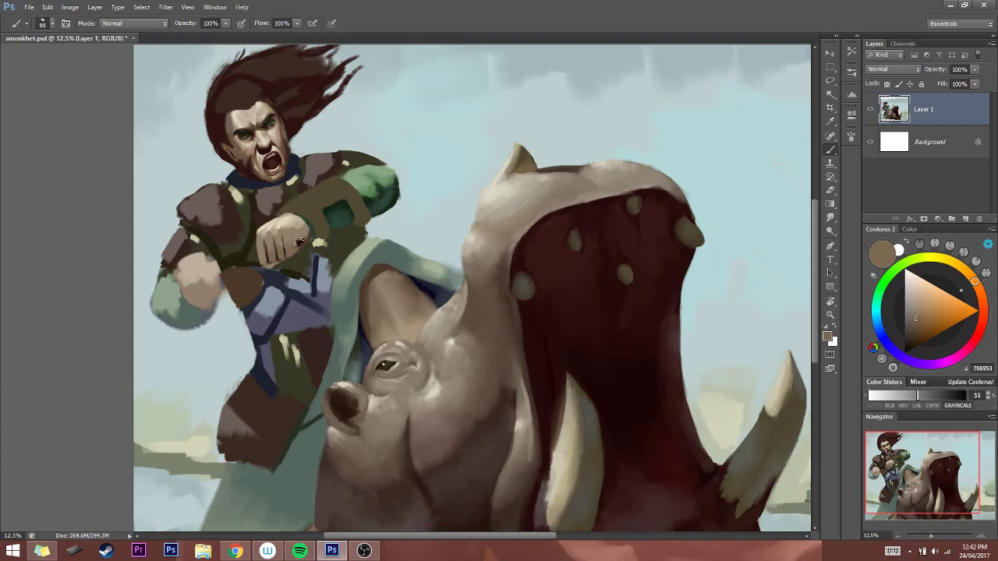
Rework the dark gap beside the fist's thumb with sampled deep red-brown, mid skin tone and muted shadow brown
left_click(299, 239, "alt")
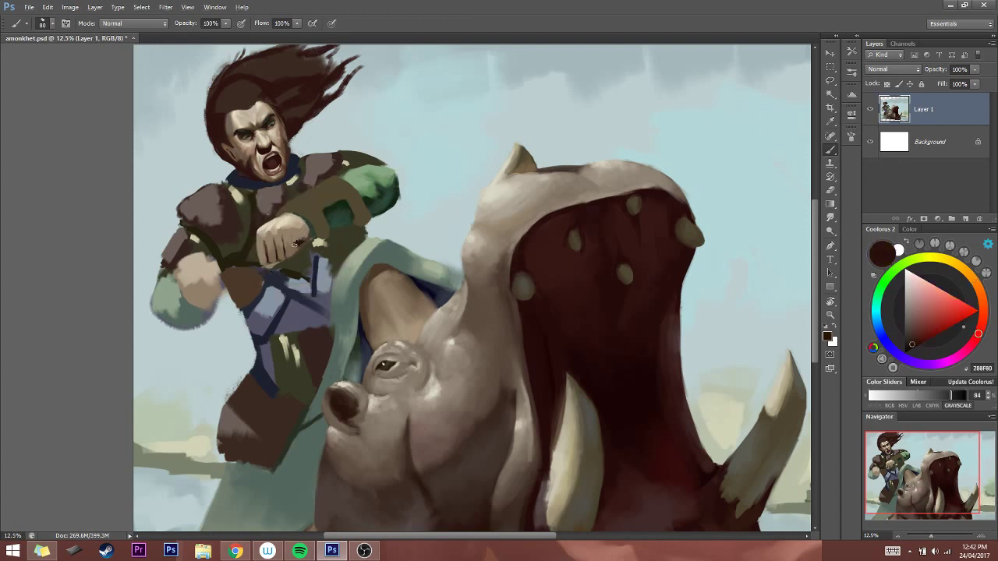
left_click(300, 229, "alt")
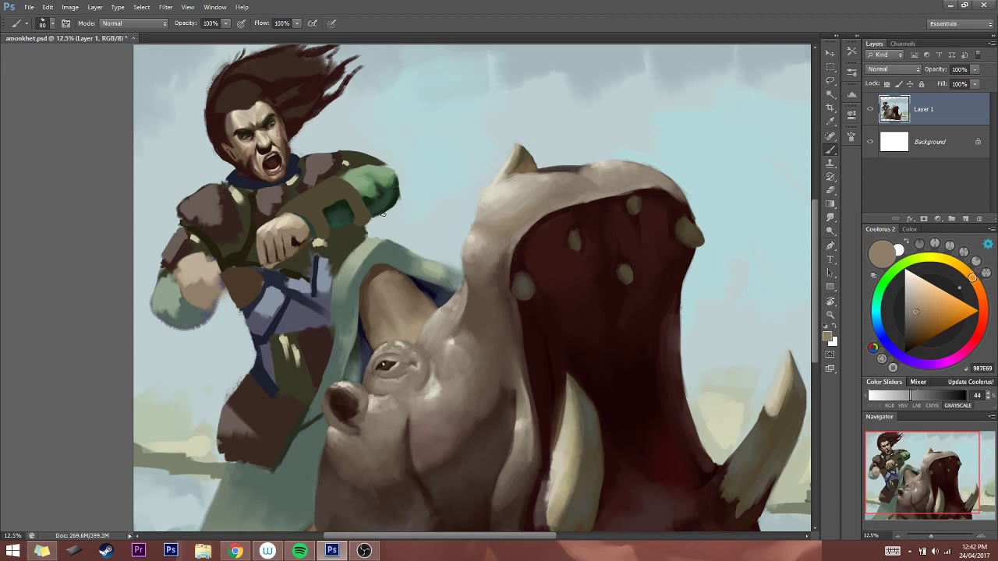
left_click(272, 255, "alt")
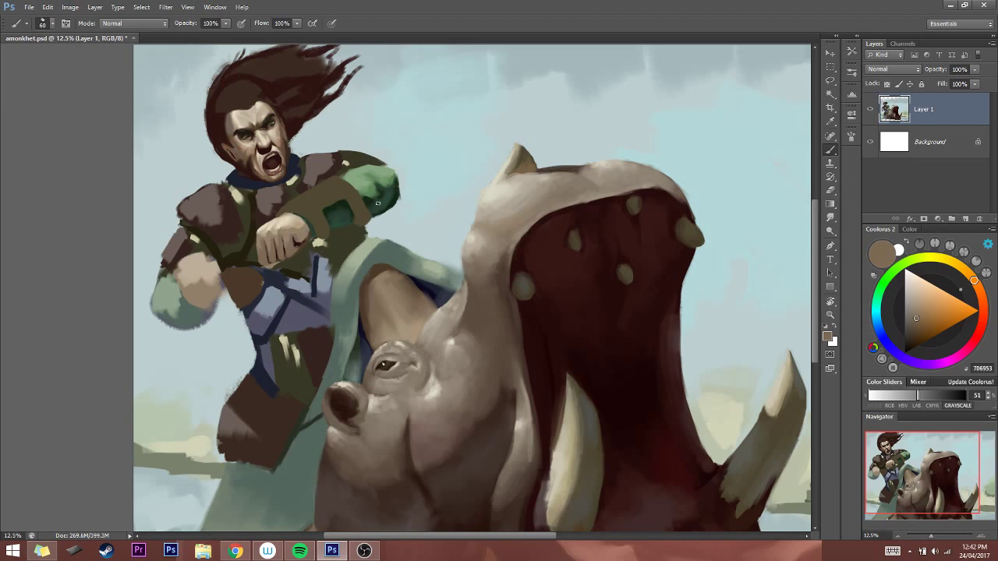
Blend the back of the fist and the knuckles with a 150 px brush and skin tones sampled from the hand
key("bracketright")
key("bracketright")
key("bracketright")
key("bracketright")
key("bracketright")
left_click(300, 226, "alt")
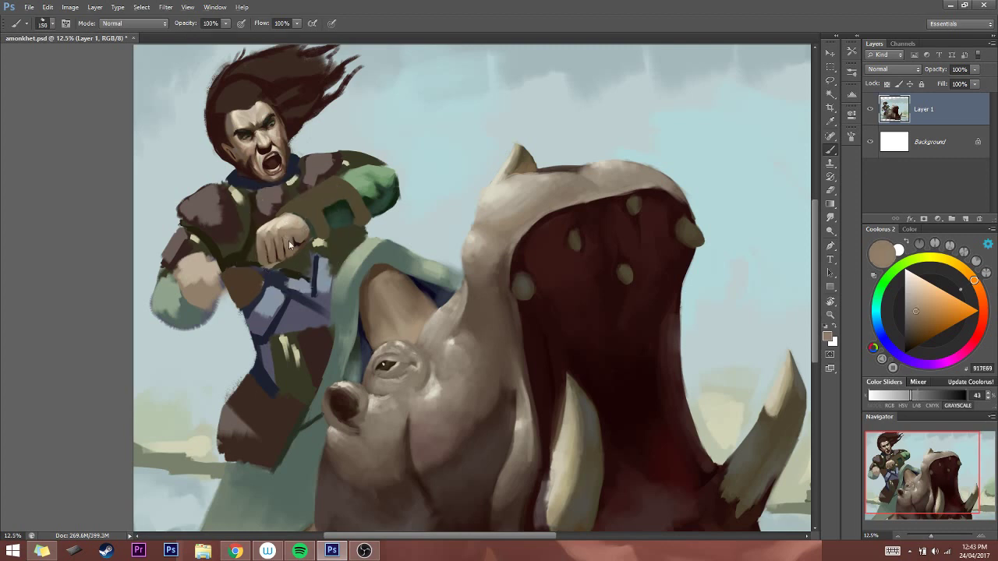
left_click(282, 232, "alt")
left_click(272, 234, "alt")
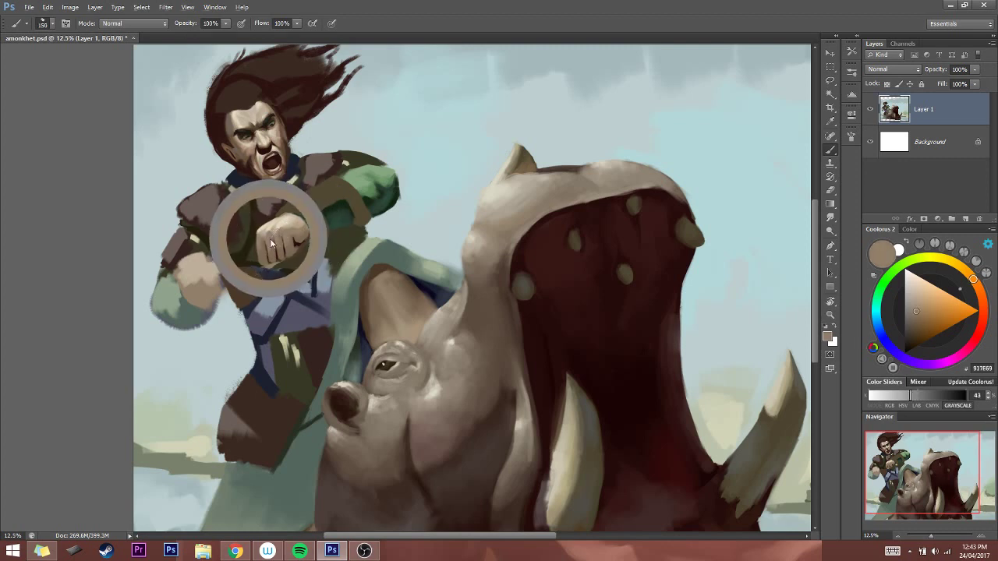
Paint the crease between the thumb and fingers with a brush reduced to about 35 px and a sampled deep red-brown
key("bracketleft")
key("bracketleft")
key("bracketleft")
key("bracketleft")
key("bracketleft")
key("bracketleft")
key("bracketleft")
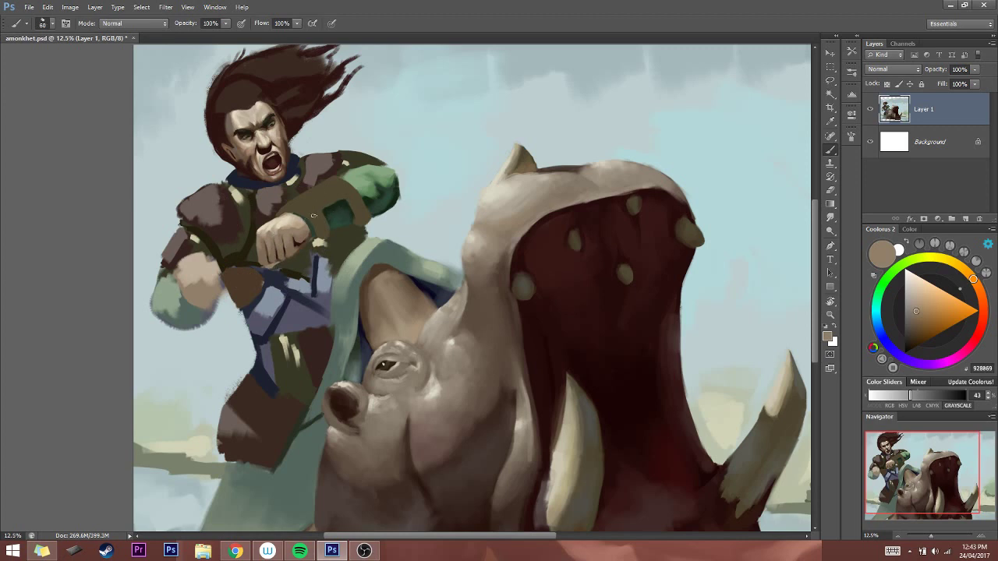
key("bracketleft")
left_click(296, 241, "alt")
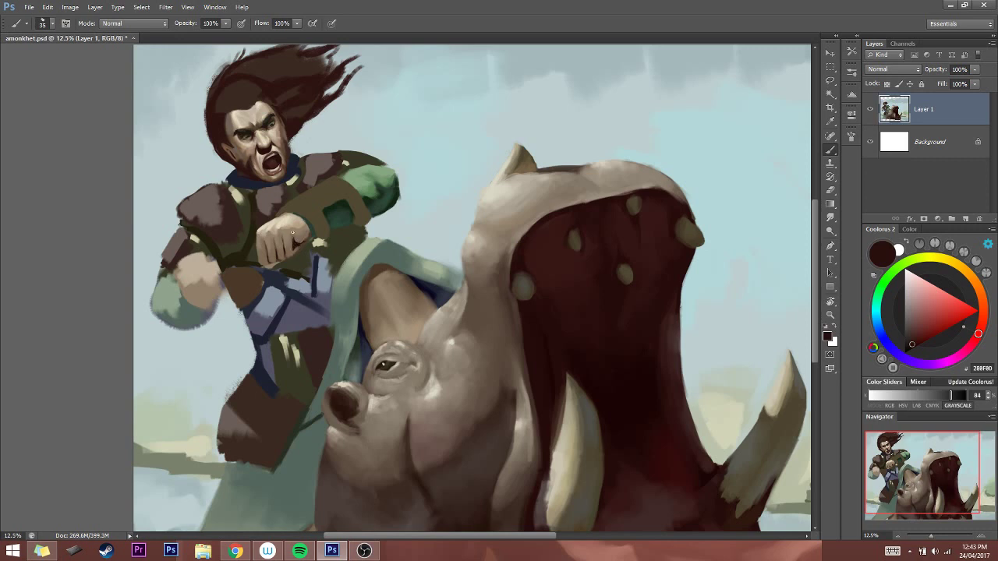
Soften the thumb crease and the underside of the fist with sampled shadow browns, using a 45 to 70 px brush
key("bracketright")
left_click(297, 239, "alt")
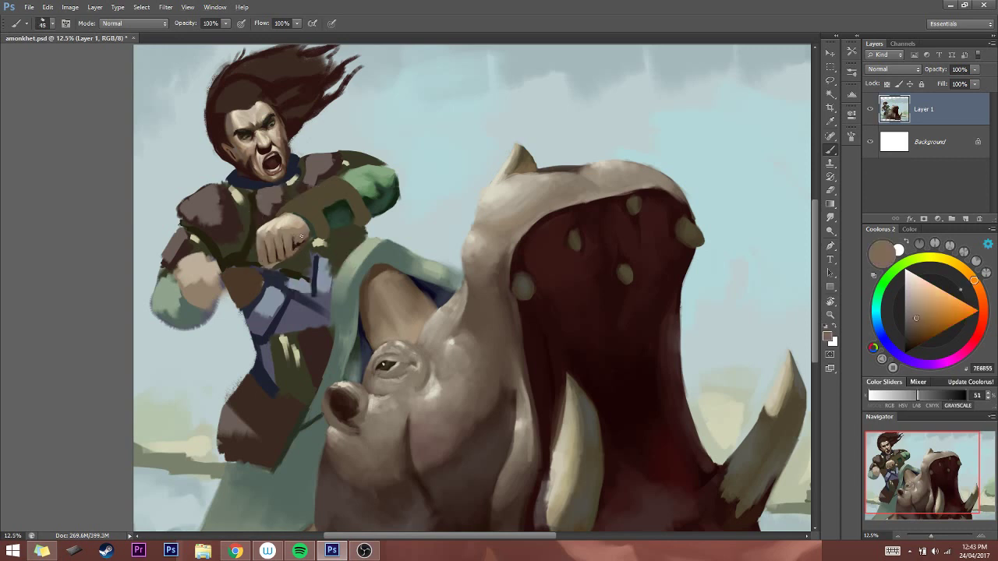
left_click(292, 249, "alt")
key("bracketright")
key("bracketright")
key("bracketright")
left_click(312, 238, "alt")
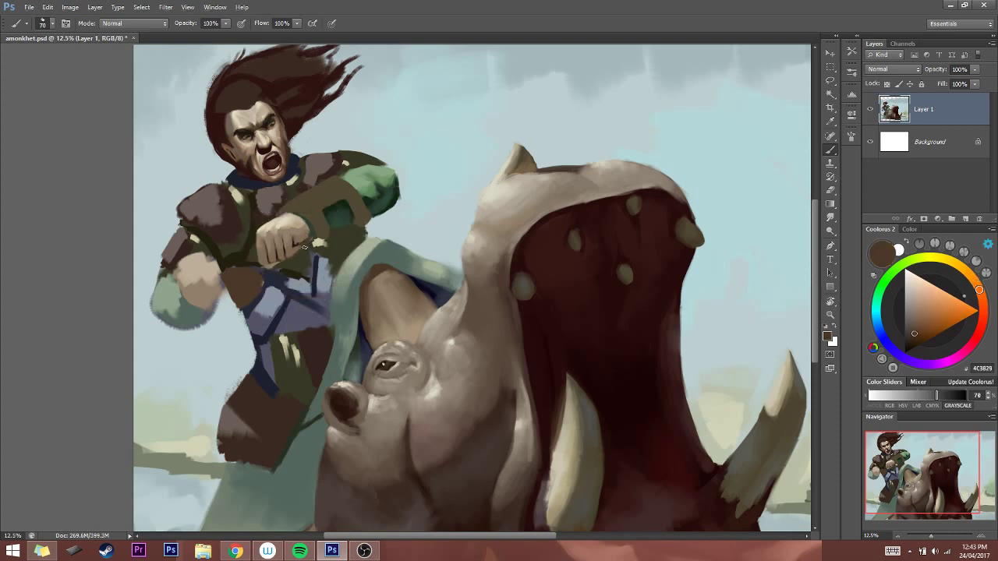
Clean up the fist's lower contour with the armour's dark olive and a mid skin tone, using a brush of about 60 px
left_click(307, 248, "alt")
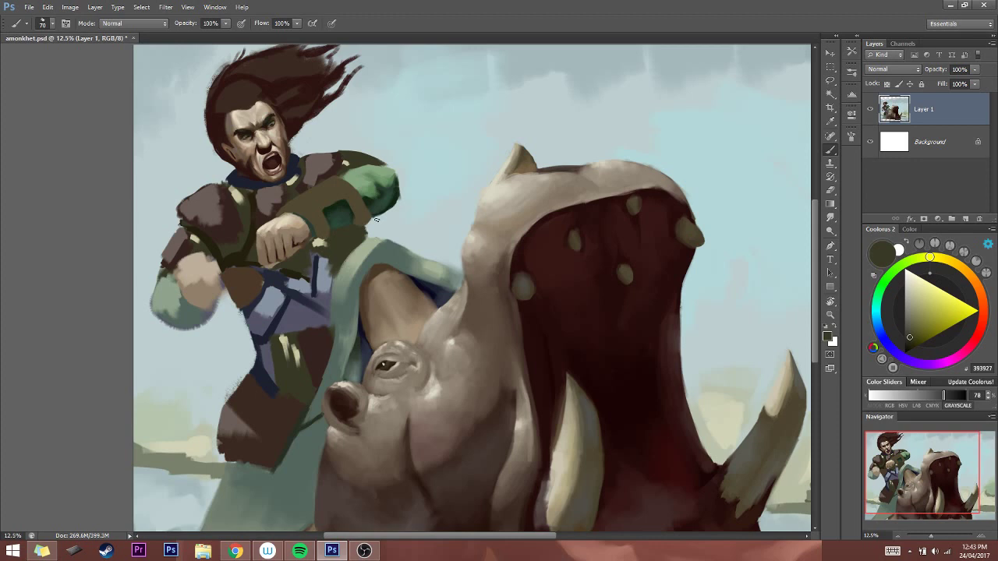
key("bracketleft")
key("bracketleft")
left_click(293, 228, "alt")
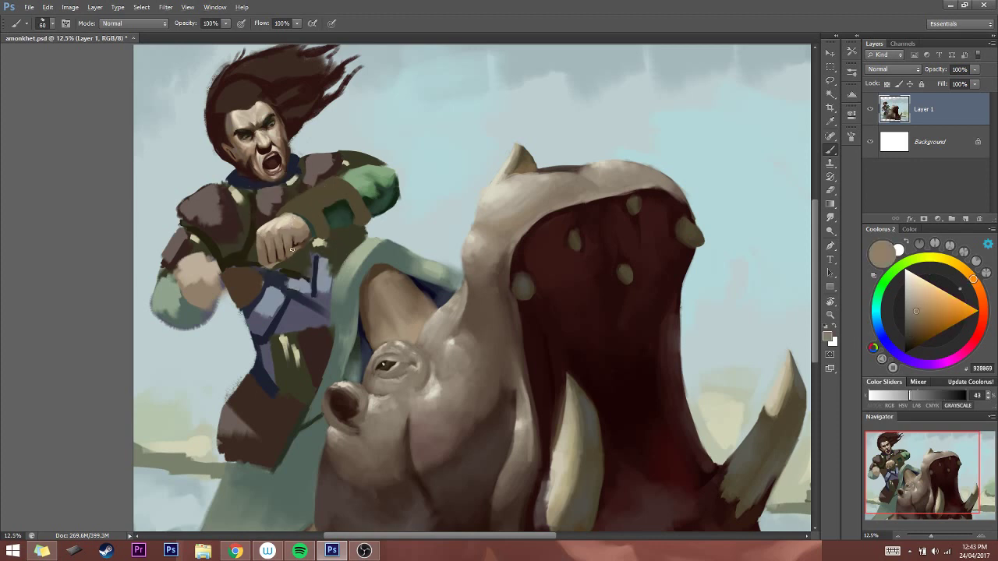
key("bracketright")
Flip the canvas horizontally and back to judge the reworked fist, and consult Chrome before returning to the painting
left_click(328, 155)
key("ctrl+alt+h")
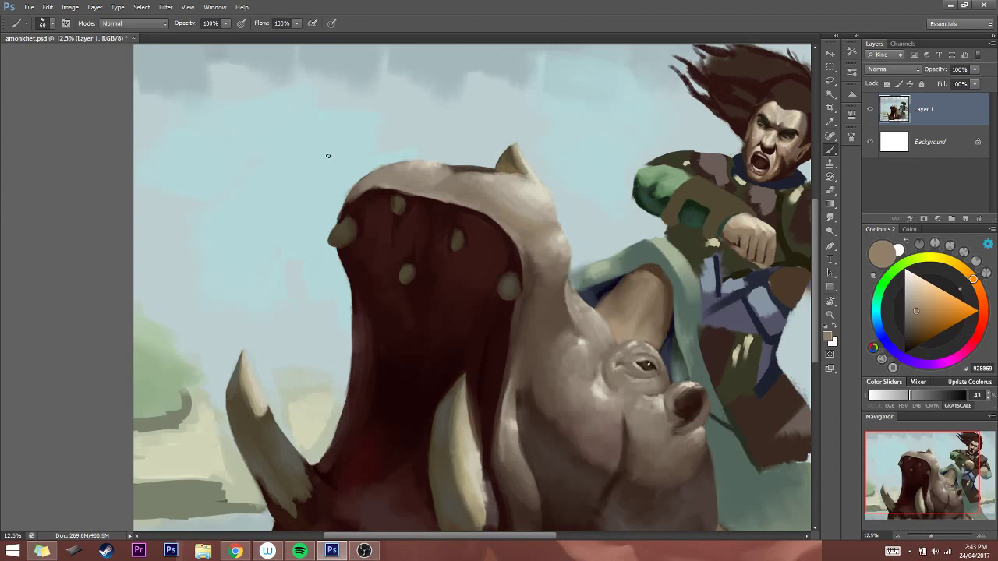
key("ctrl+alt+h")
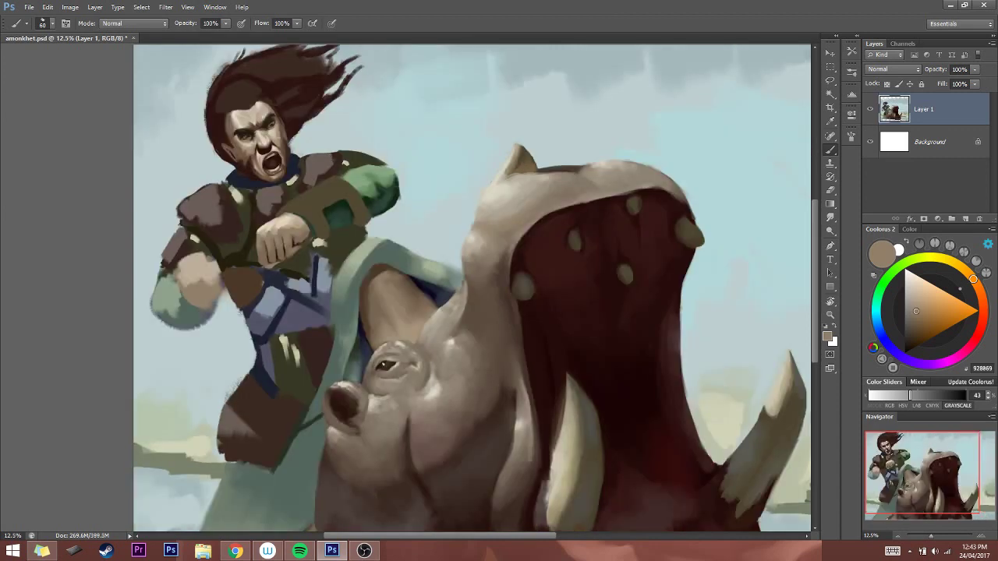
left_click(236, 551)
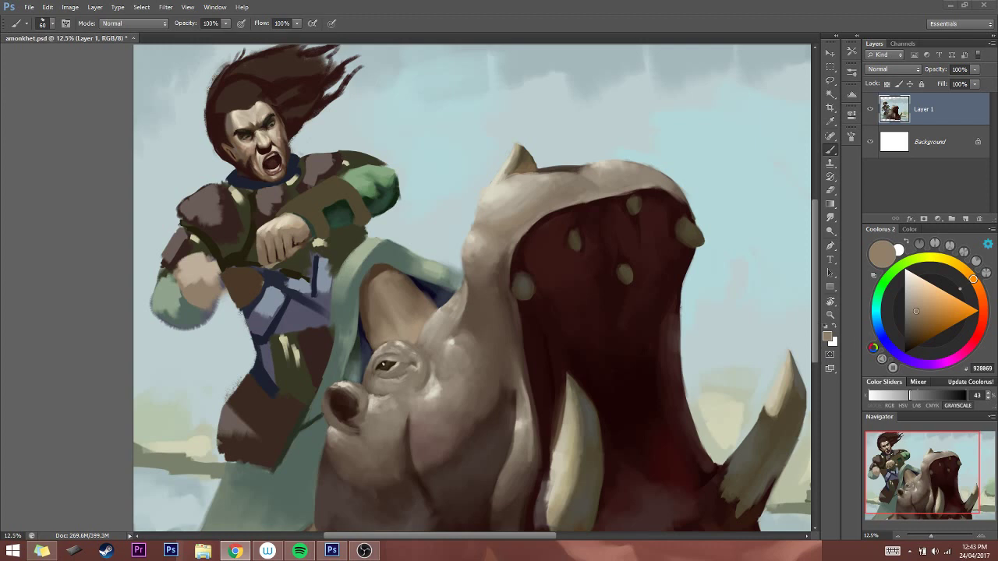
left_click(308, 209)
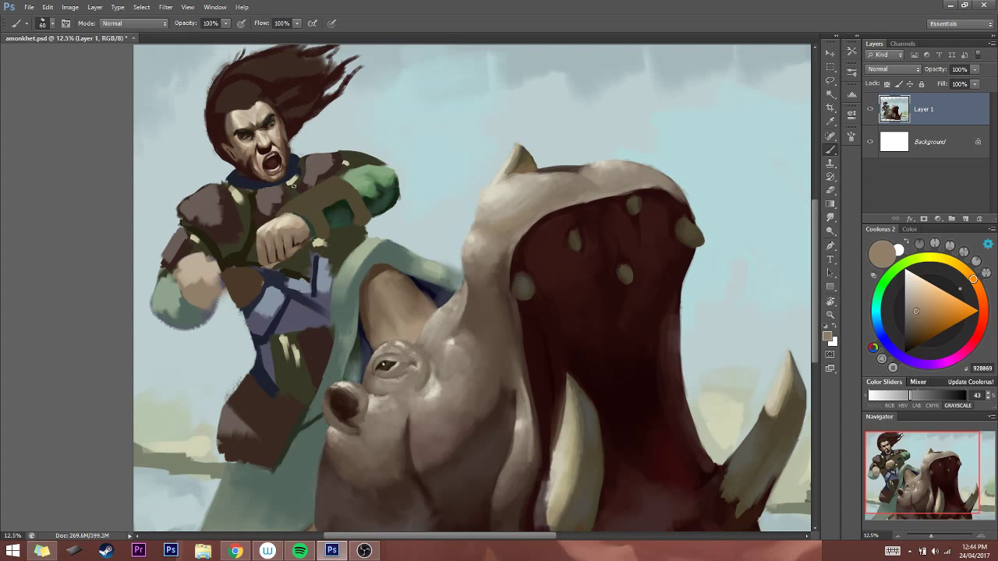
Brighten the knuckles of the fist with a pale cream sampled from the hand, using a 40 to 45 px brush
left_click(273, 220, "alt")
key("bracketleft")
key("bracketleft")
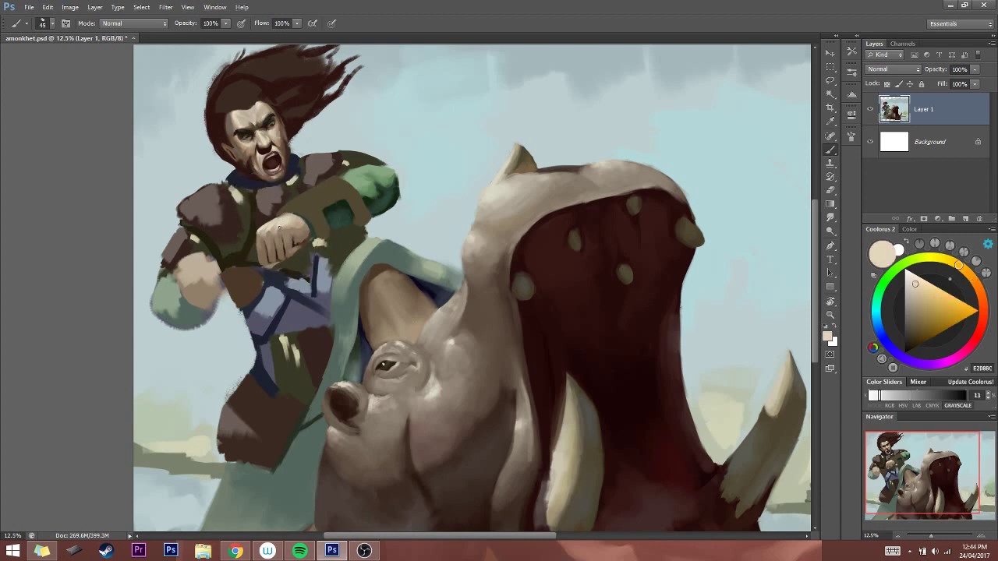
key("bracketright")
key("bracketright")
left_click(273, 222, "alt")
key("bracketleft")
Examine the highlighted fist in a horizontally mirrored view and restore the original orientation
left_click(256, 298)
key("ctrl+shift+h")
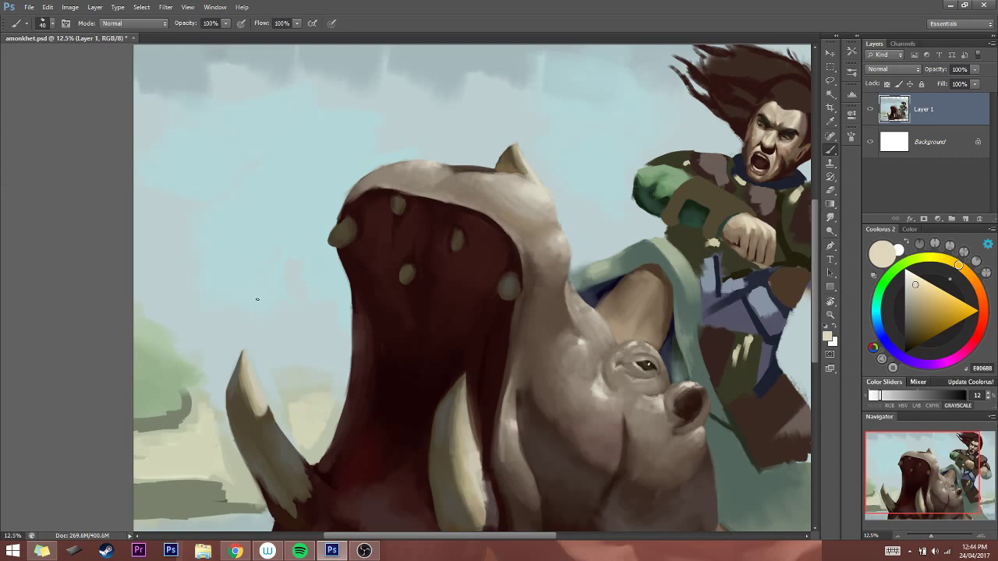
key("ctrl+shift+h")
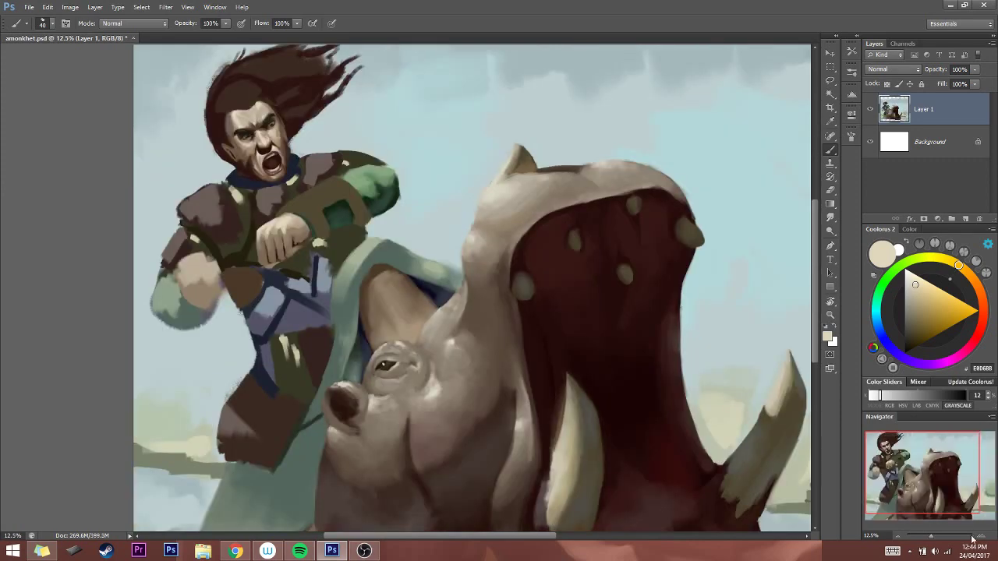
Darken the upper lid of the rider's eye beside the flowing hair with a 20 px brush and a sampled near-black olive
left_click(979, 537)
left_click(980, 536)
left_click_drag(923, 475, 898, 451)
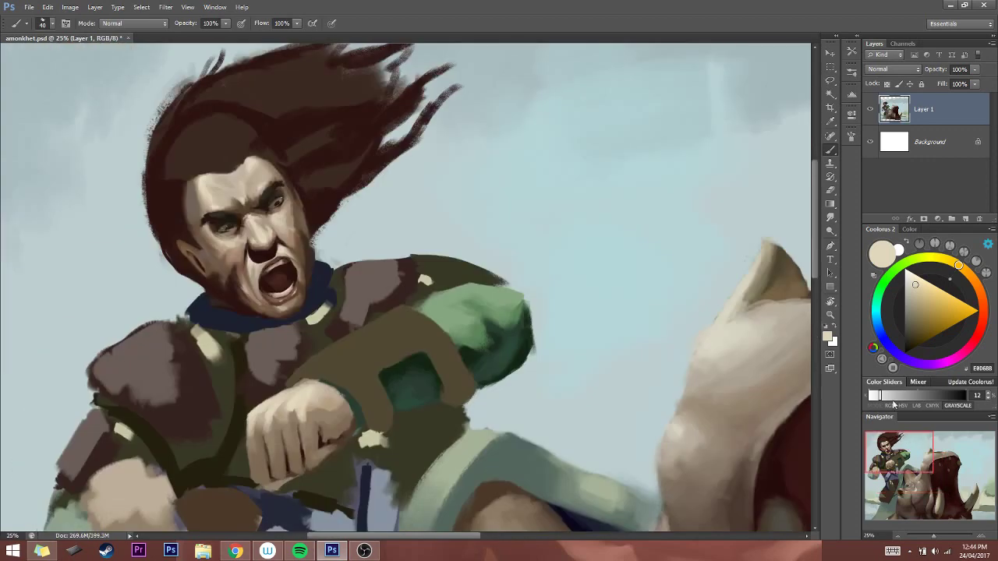
key("bracketleft")
key("bracketleft")
key("bracketleft")
key("bracketleft")
left_click(276, 195, "alt")
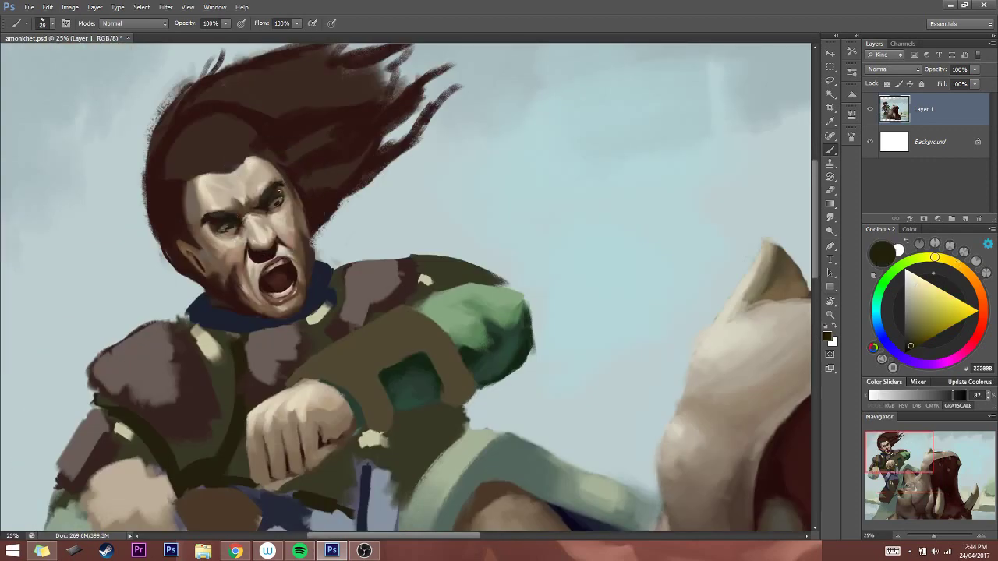
left_click_drag(277, 194, 282, 203)
Refine the outer edge of the eye beside the flowing hair with sampled skin, blue-grey and dark brown tones, using a 10 to 30 px brush
key("bracketright")
left_click(284, 201, "alt")
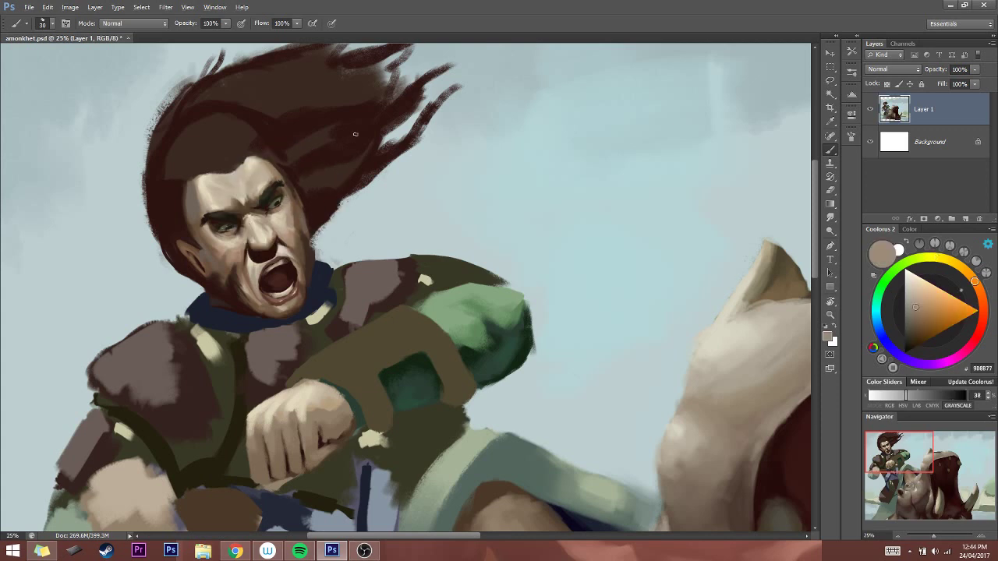
key("bracketleft")
left_click(371, 207, "alt")
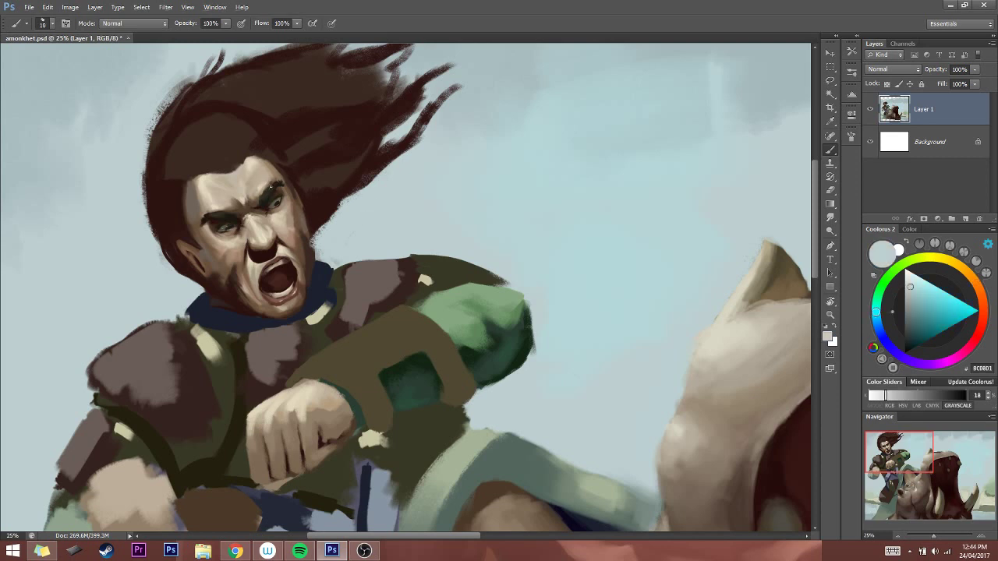
key("bracketleft")
left_click(287, 141, "alt")
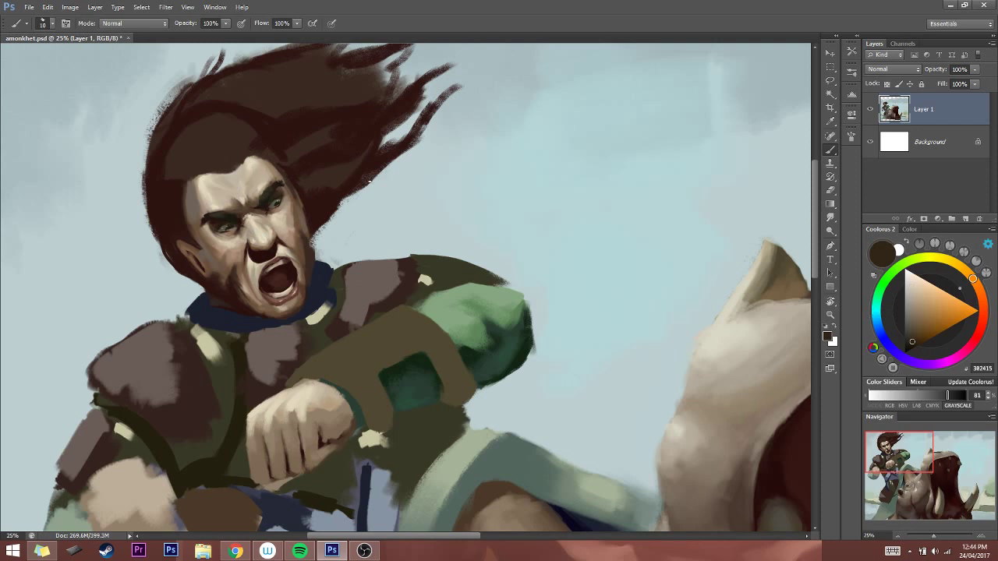
Review the rider's face at 12.5% zoom against the hippo and switch to Chrome
left_click(898, 536)
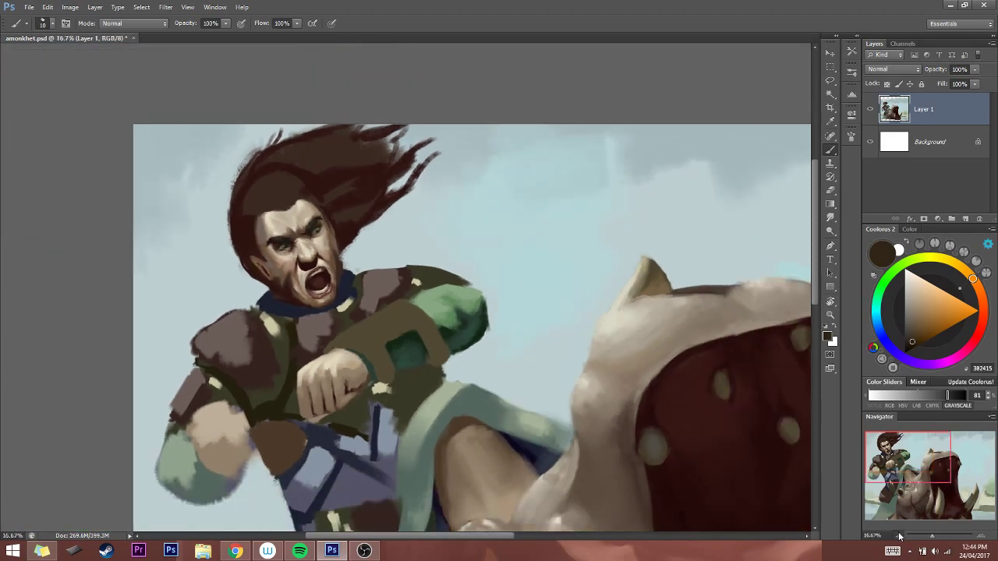
left_click(898, 536)
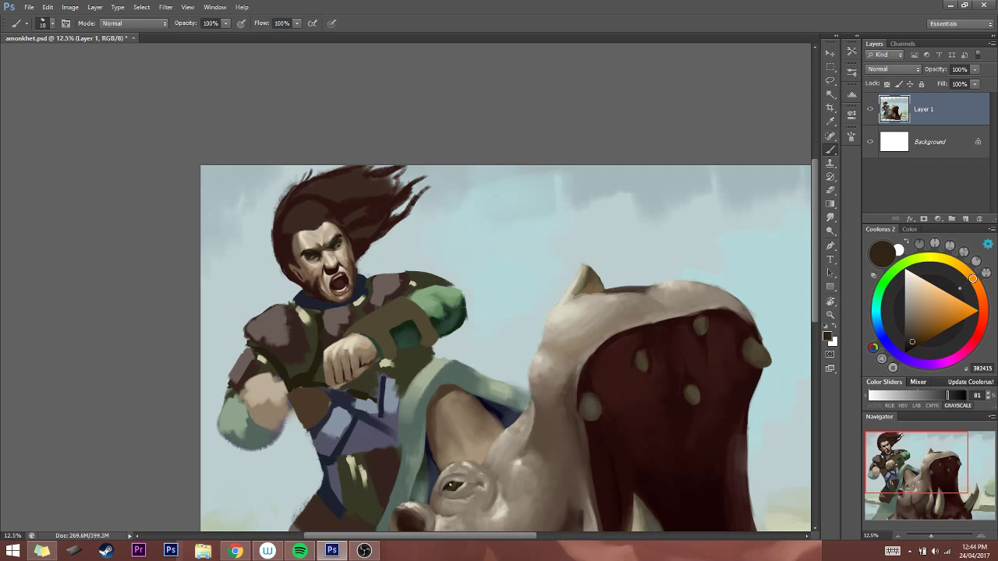
left_click(236, 551)
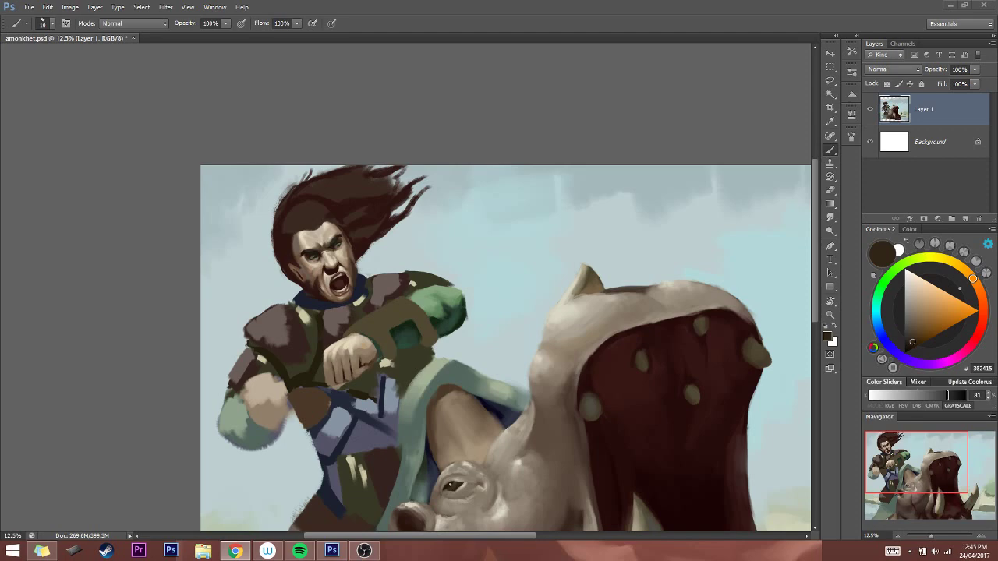
Define the pupil and glint of the eye beside the flowing hair with sampled near-black and pale blue-grey, using a fine brush
left_click(983, 536)
left_click(984, 537)
left_click(984, 536)
left_click(984, 536)
left_click(930, 430)
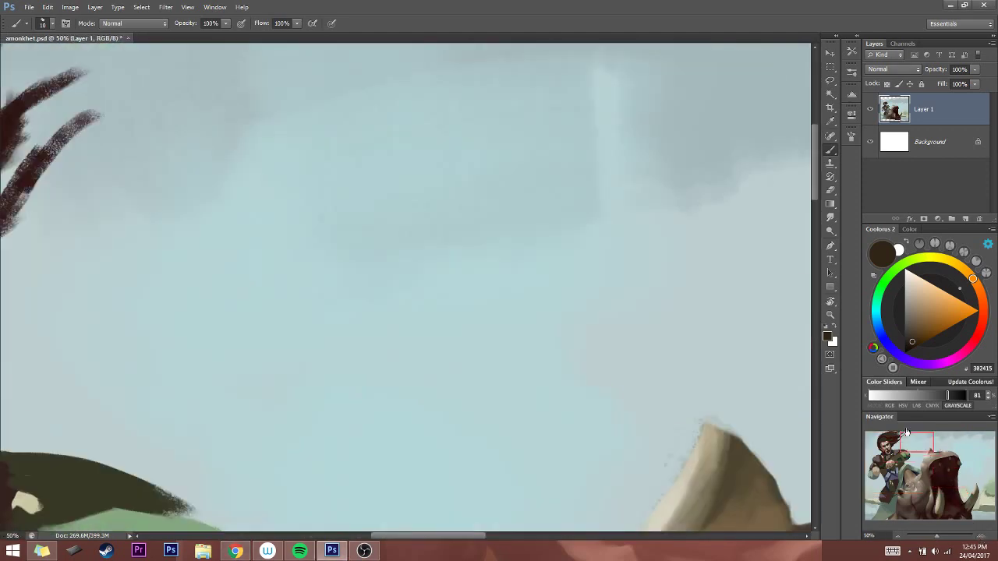
left_click_drag(908, 455, 891, 444)
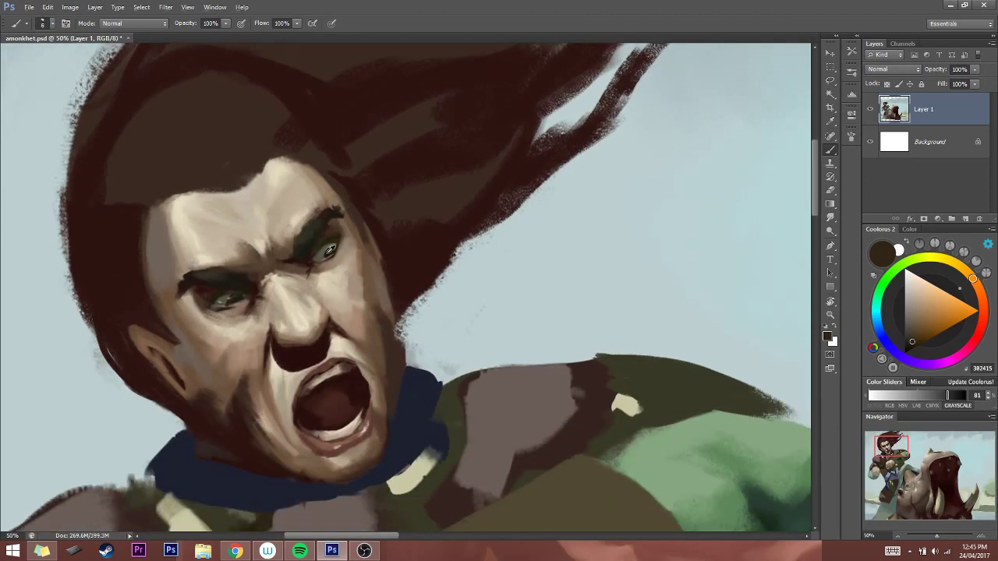
left_click(329, 250, "alt")
left_click(325, 254)
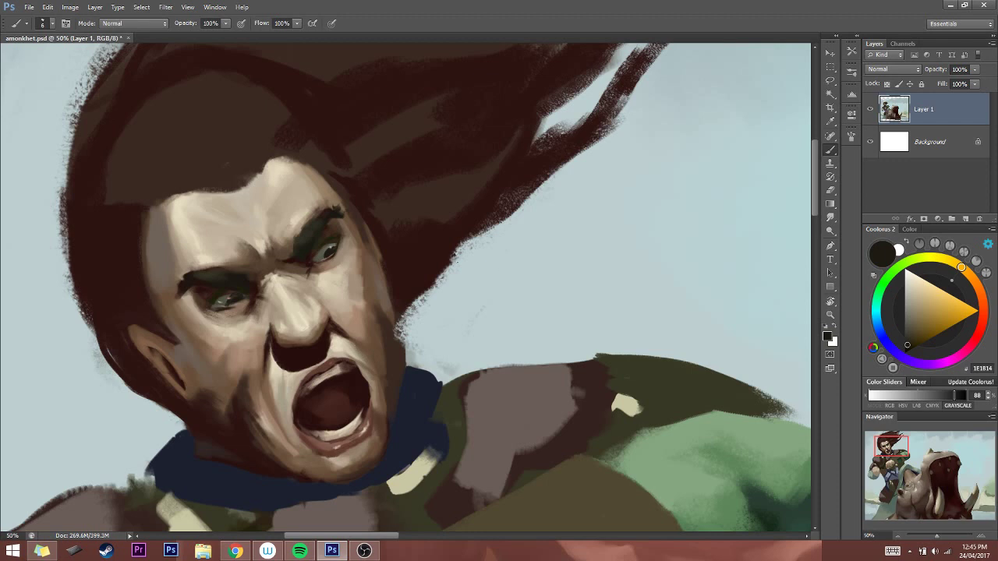
left_click(506, 272, "alt")
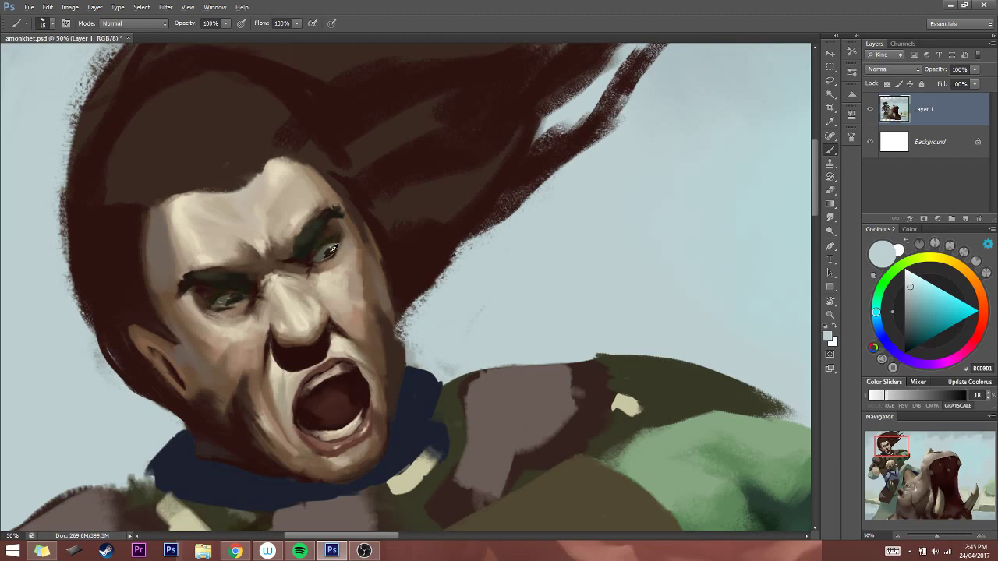
Deepen the same eye with a dark olive at 20 px and a near-black olive at 10 px
left_click(413, 221, "alt")
left_click_drag(960, 267, 952, 263)
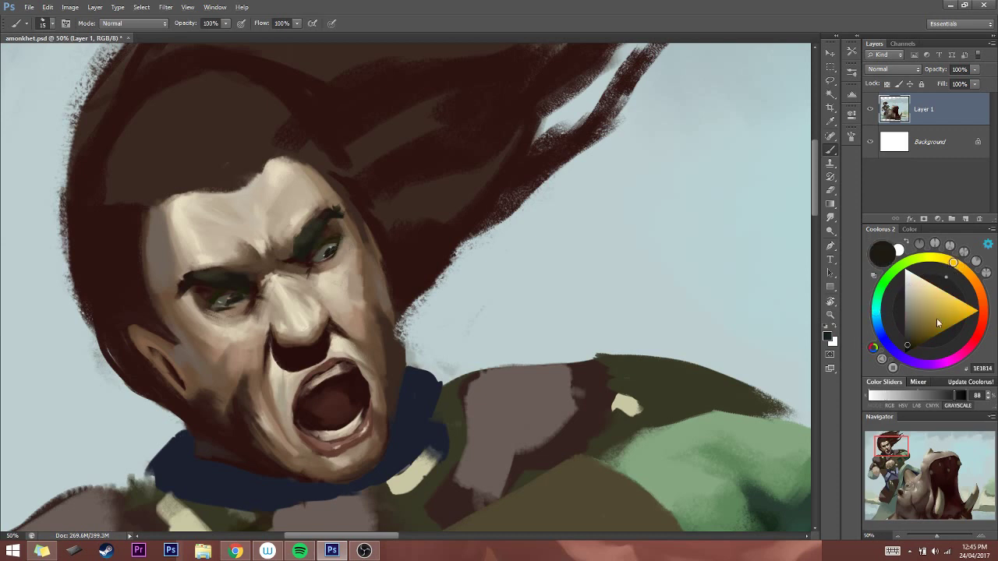
left_click(913, 342)
left_click(912, 340)
key("bracketright")
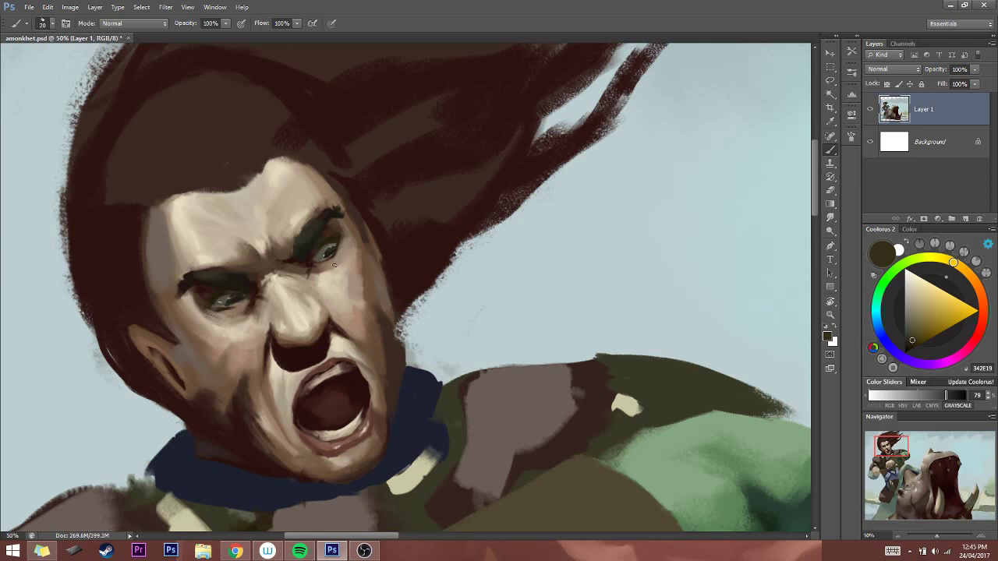
left_click(912, 344)
left_click(910, 348)
key("bracketleft")
key("bracketleft")
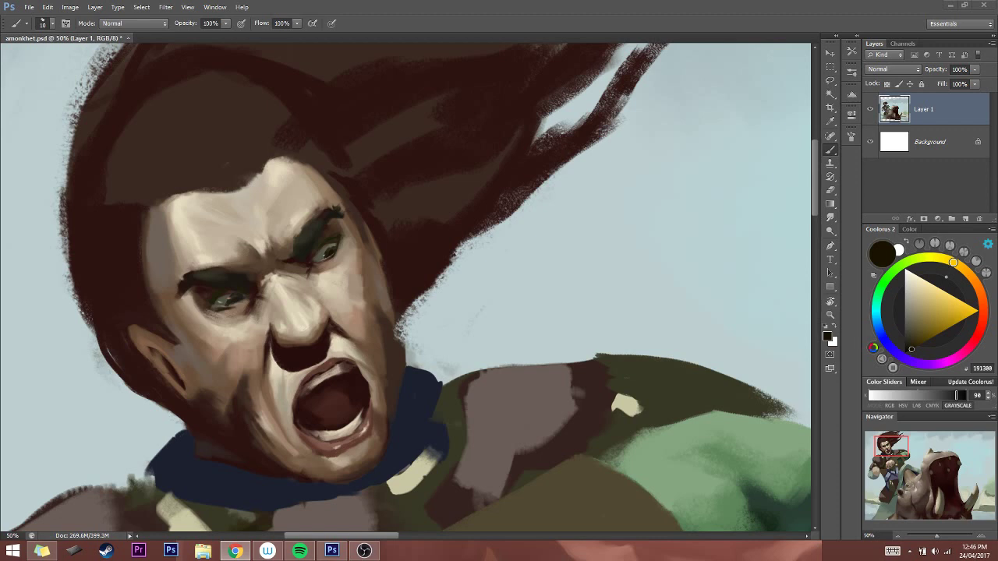
Blend the skin around the brow and temple beside the flowing hair with sampled brown and beige, enlarging the brush from 35 to 60 px
left_click(381, 234)
key("]")
key("]")
left_click(349, 217, "alt")
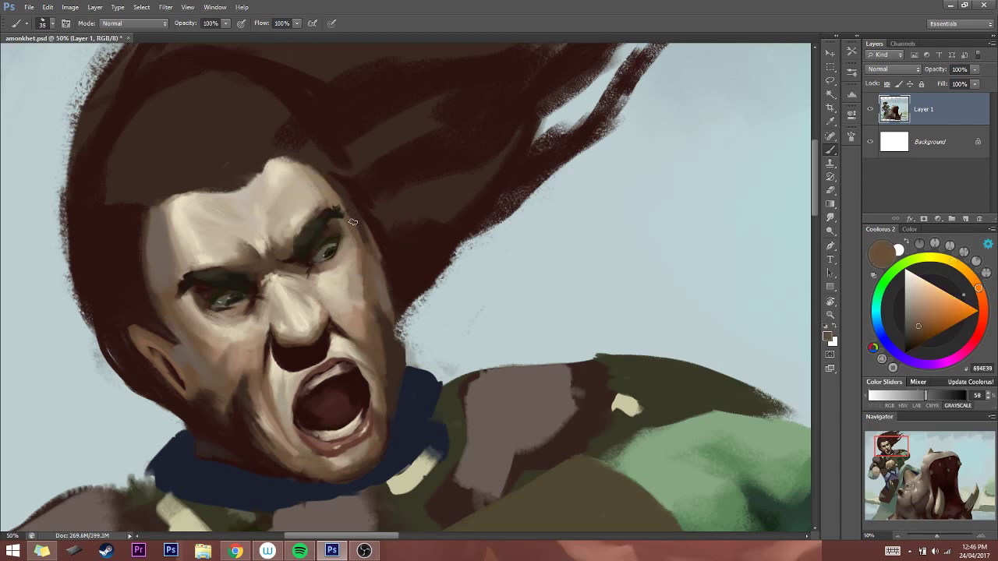
key("]")
key("]")
key("bracketright")
left_click(279, 306, "alt")
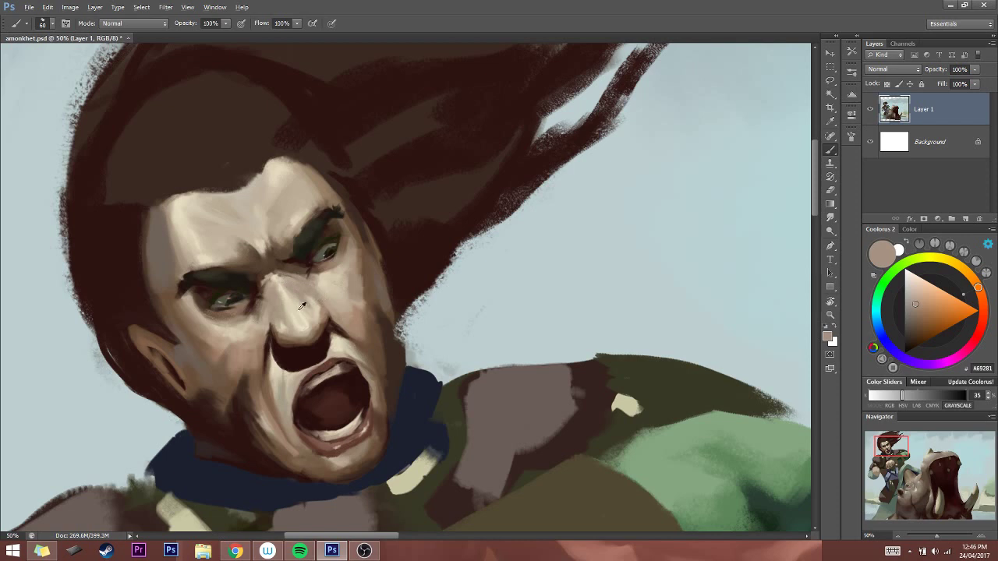
Touch up the nose, upper lip and shadowed eye with sampled cream and brown, reducing the brush from 50 to 20 px
left_click(290, 304, "alt")
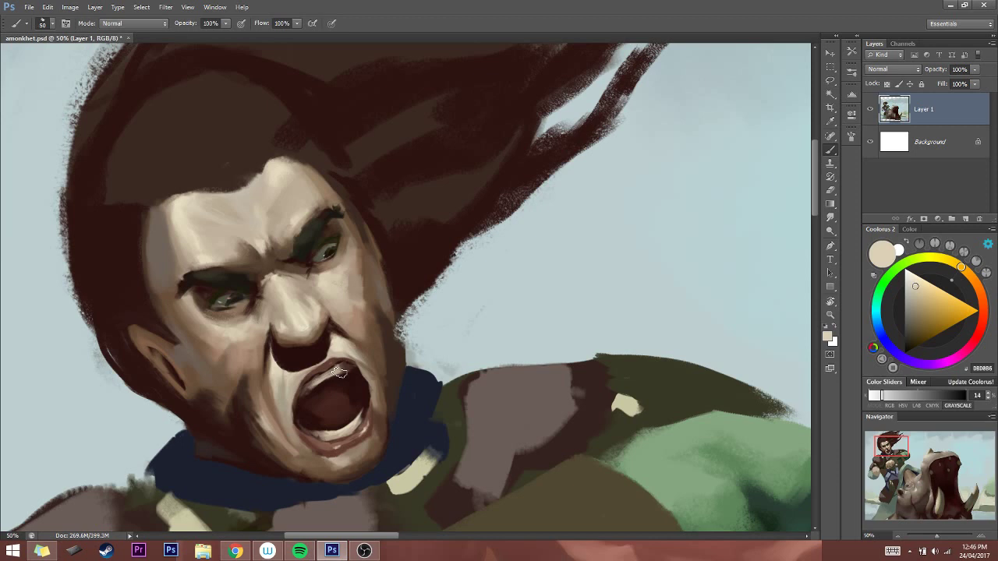
key("bracketleft")
left_click(210, 310, "alt")
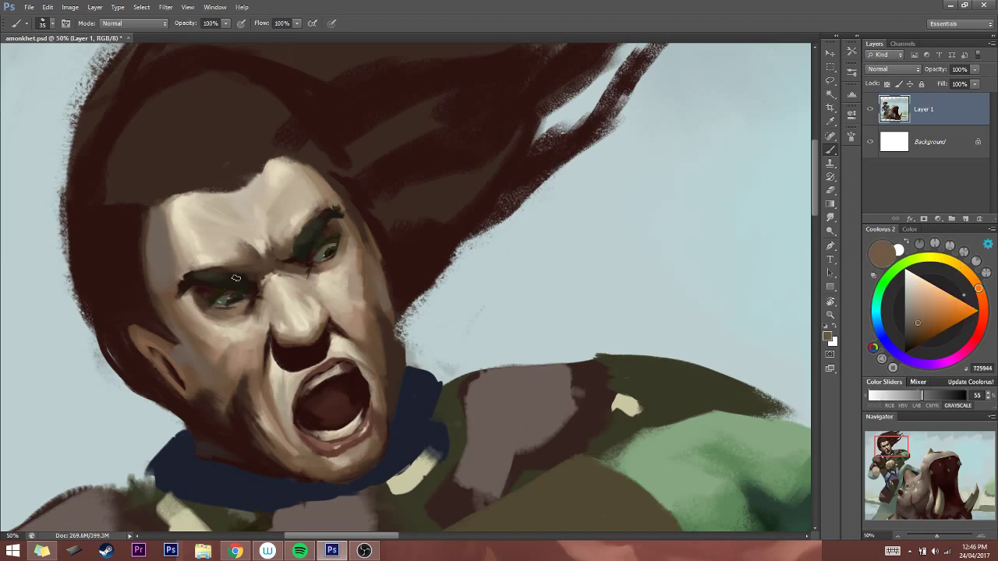
key("bracketleft")
left_click(186, 208, "alt")
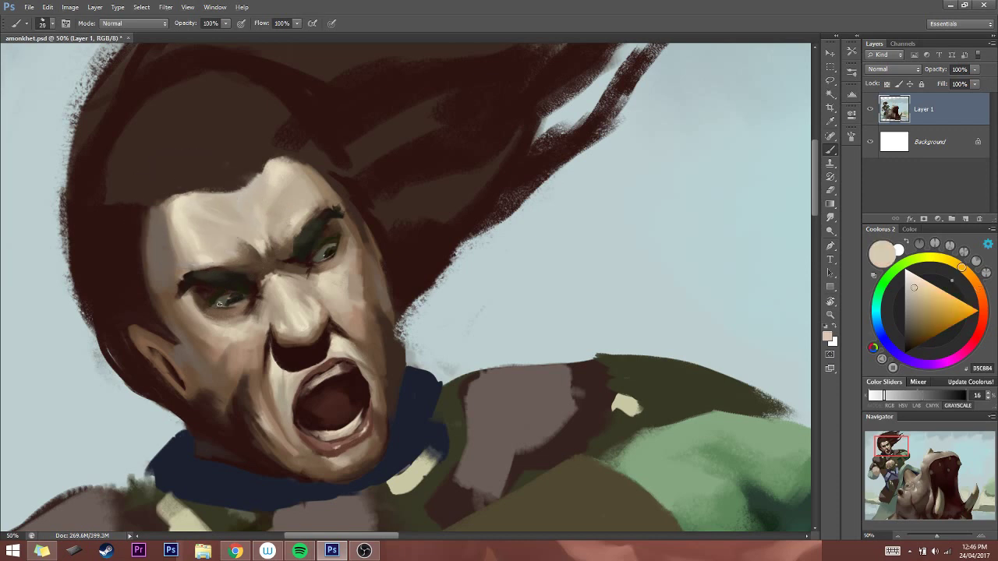
Model the crease between the brows and the nose bridge with sampled beige and dark brown, using a 40 px brush
key("bracketleft")
left_click(296, 274, "alt")
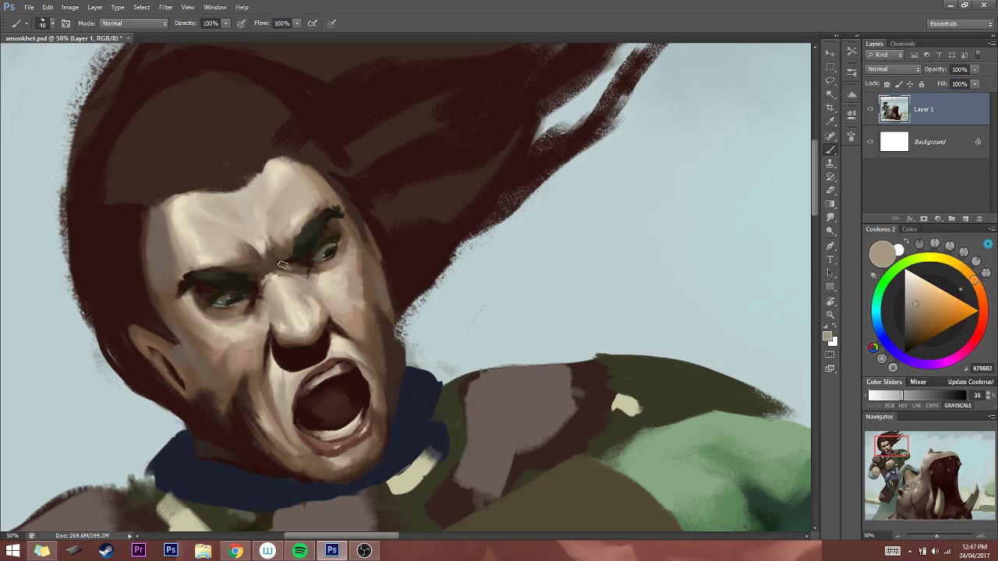
left_click(280, 255, "alt")
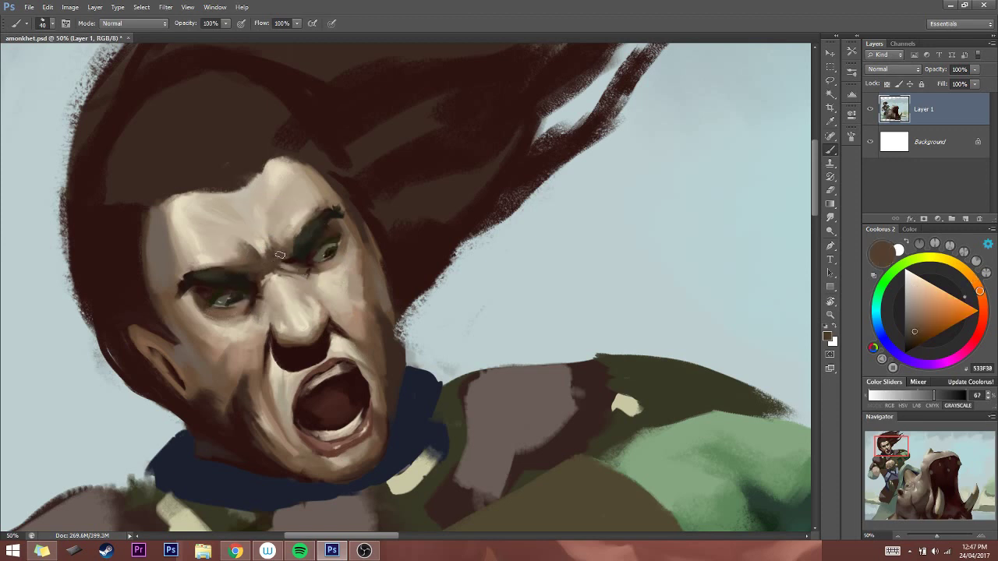
left_click(303, 265, "alt")
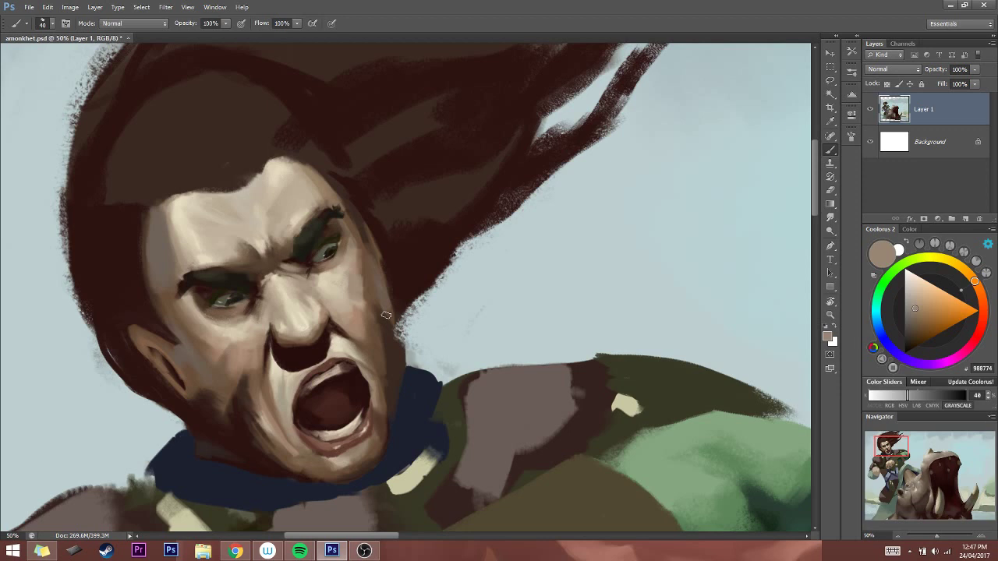
Darken the inner corner of the eye beside the flowing hair with sampled dark red-brown and grey-green, using a 15 to 25 px brush
key("bracketleft")
key("bracketleft")
key("bracketleft")
key("bracketleft")
key("bracketleft")
left_click(313, 247, "alt")
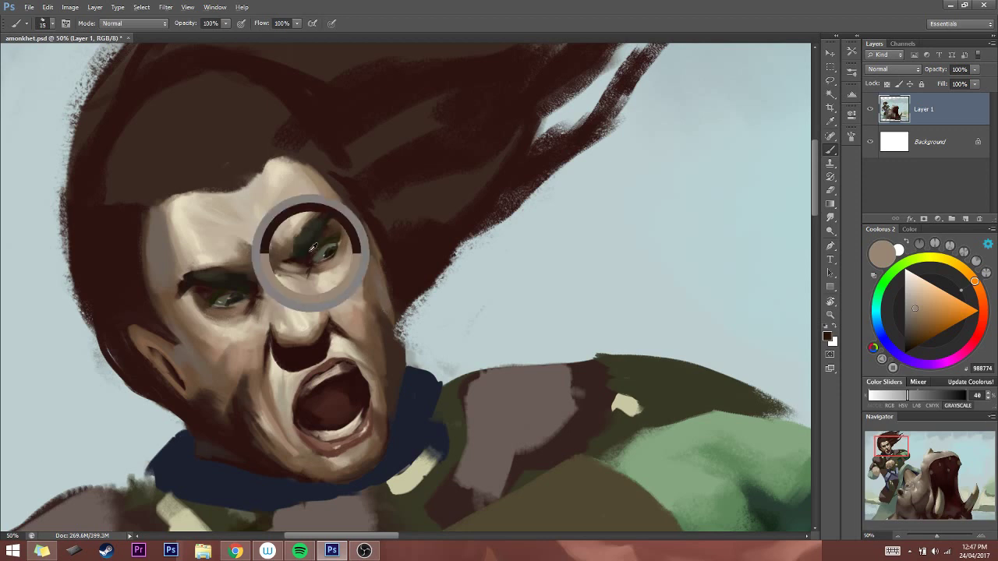
key("bracketright")
key("bracketright")
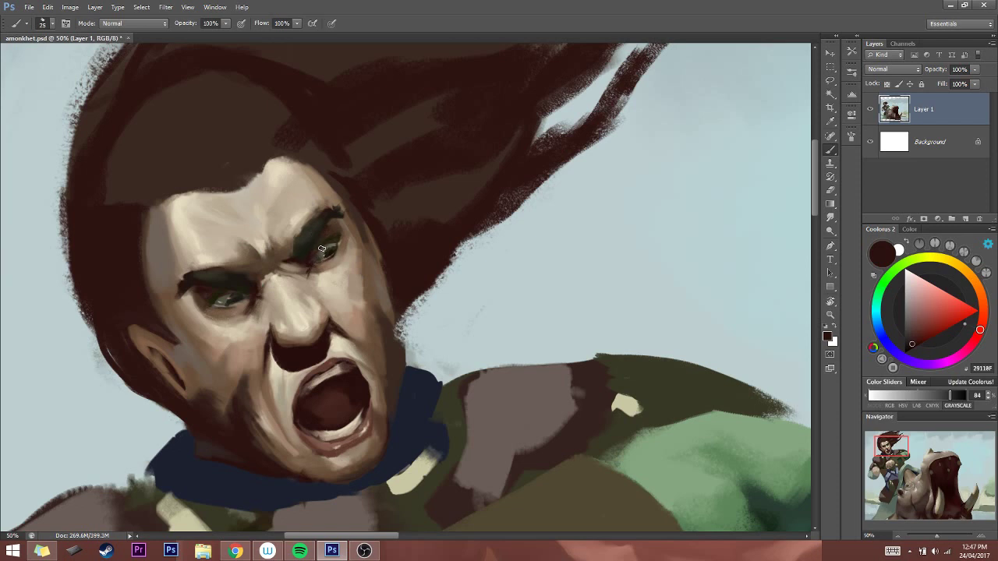
left_click(320, 250, "alt")
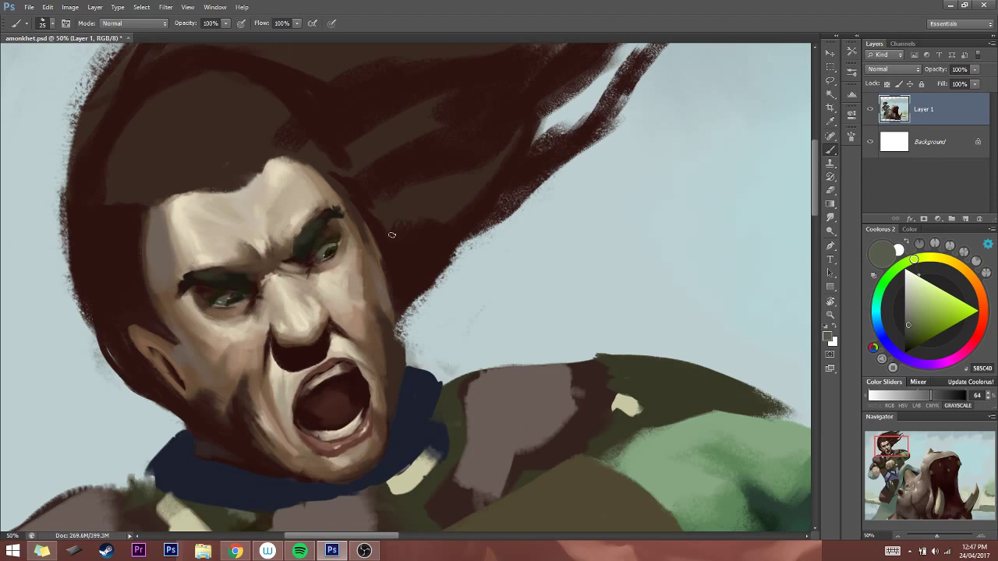
Examine the whole illustration in a horizontally mirrored view and restore the original orientation
left_click_drag(904, 516, 904, 534)
left_click(901, 535)
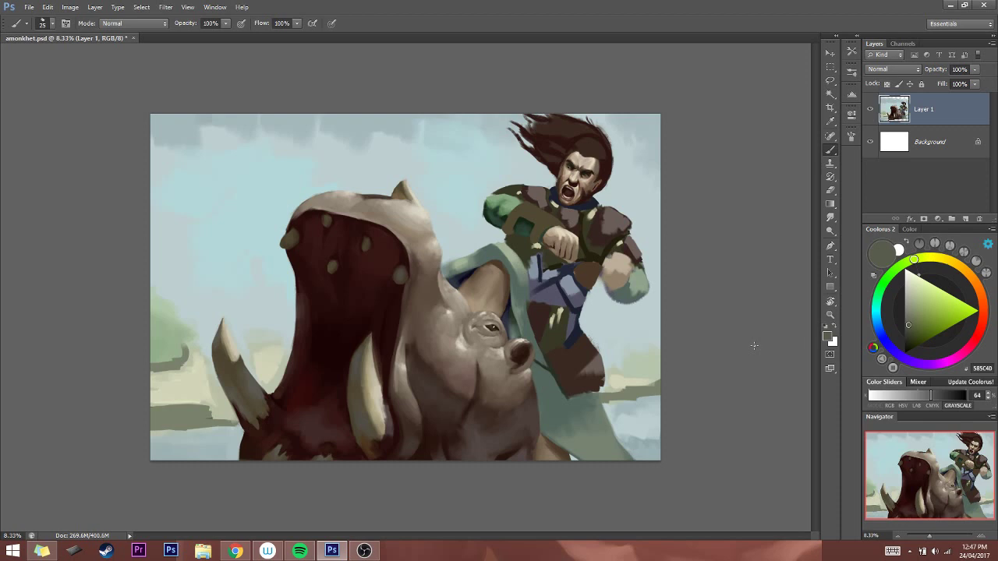
key("ctrl+shift+h")
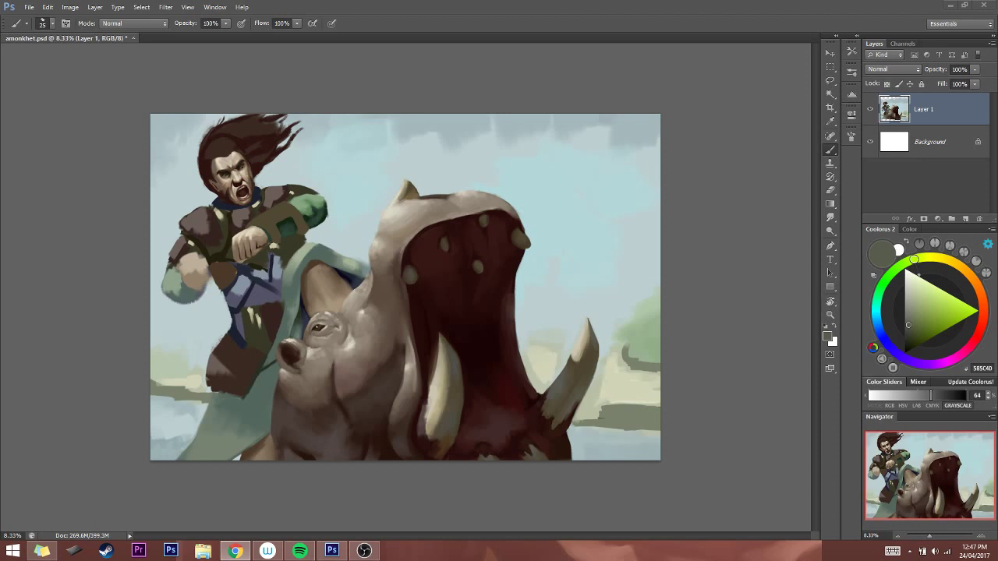
Refine the skin at the outer corners of both eyes with sampled browns and beige, using a 35 to 40 px brush
left_click(981, 536)
left_click(981, 536)
left_click(981, 536)
left_click(896, 459)
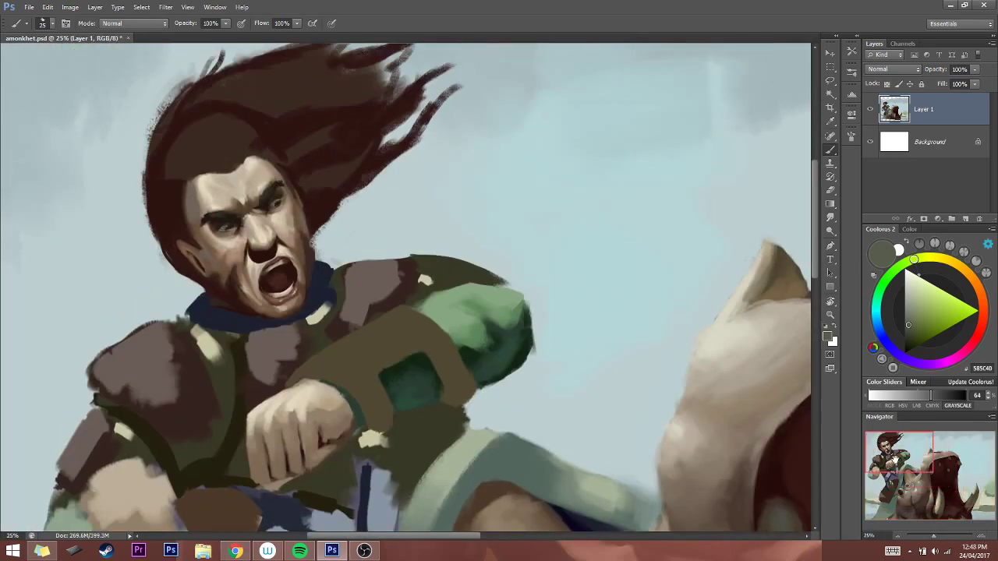
key("bracketright")
left_click(205, 224, "alt")
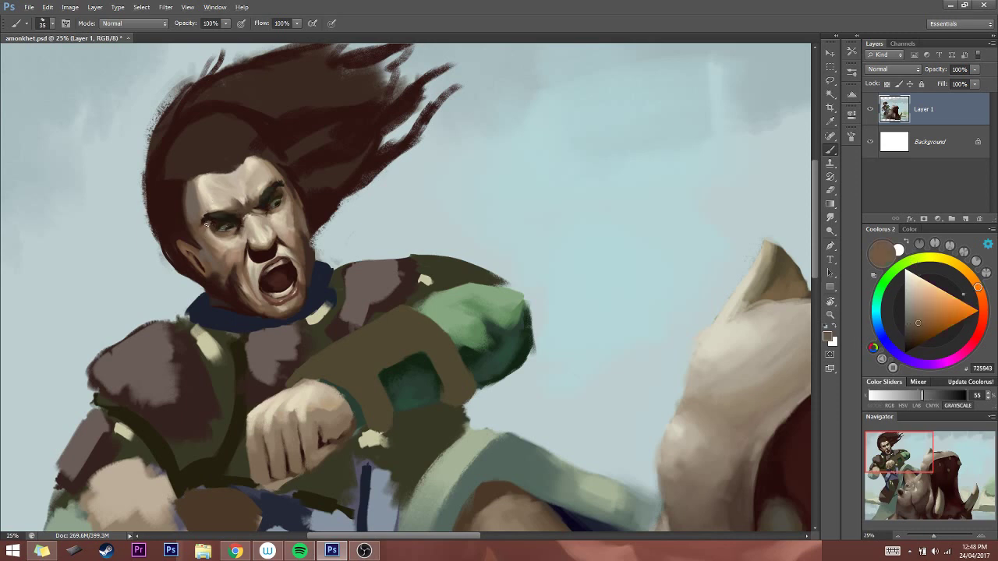
left_click(211, 219, "alt")
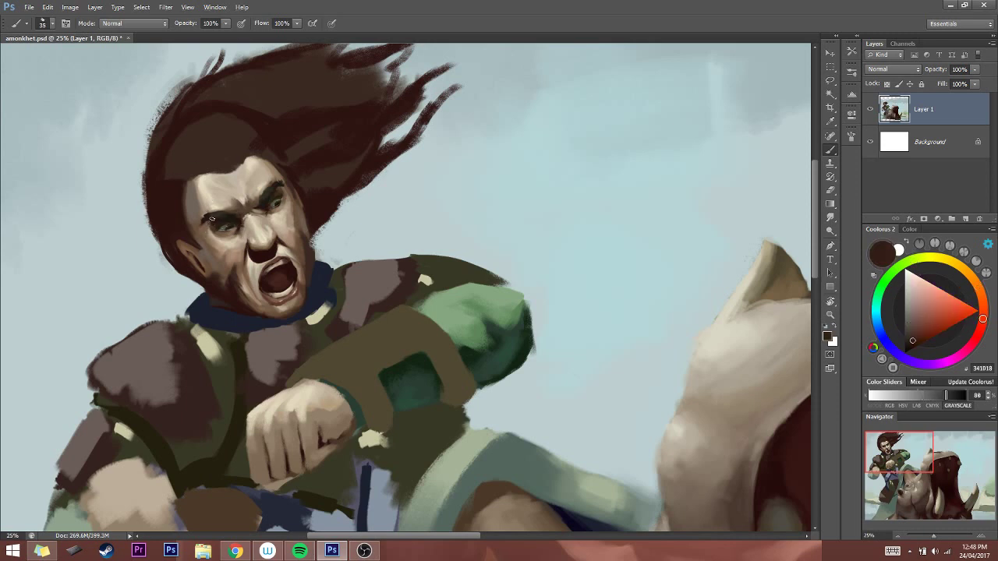
left_click(300, 203, "alt")
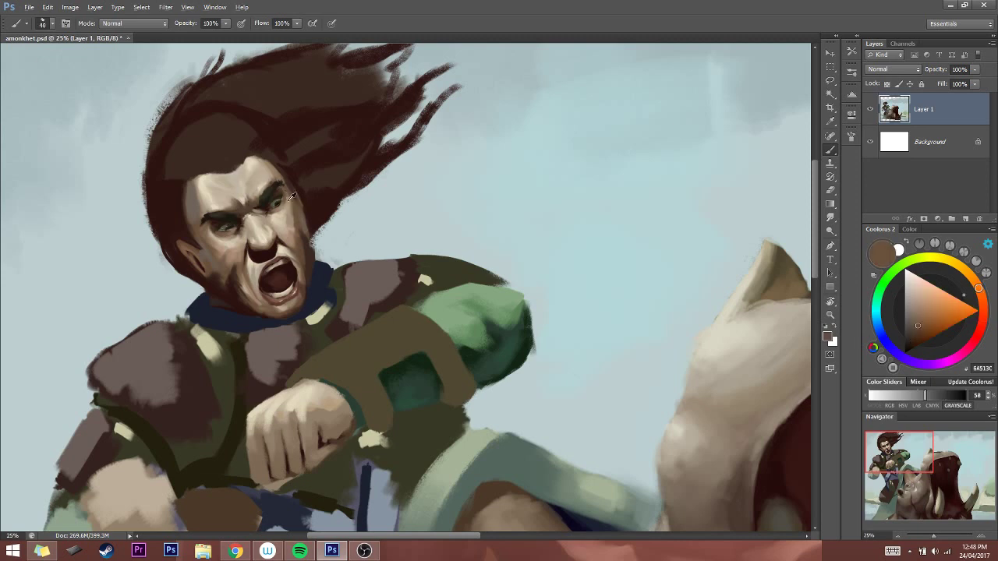
left_click(288, 204, "alt")
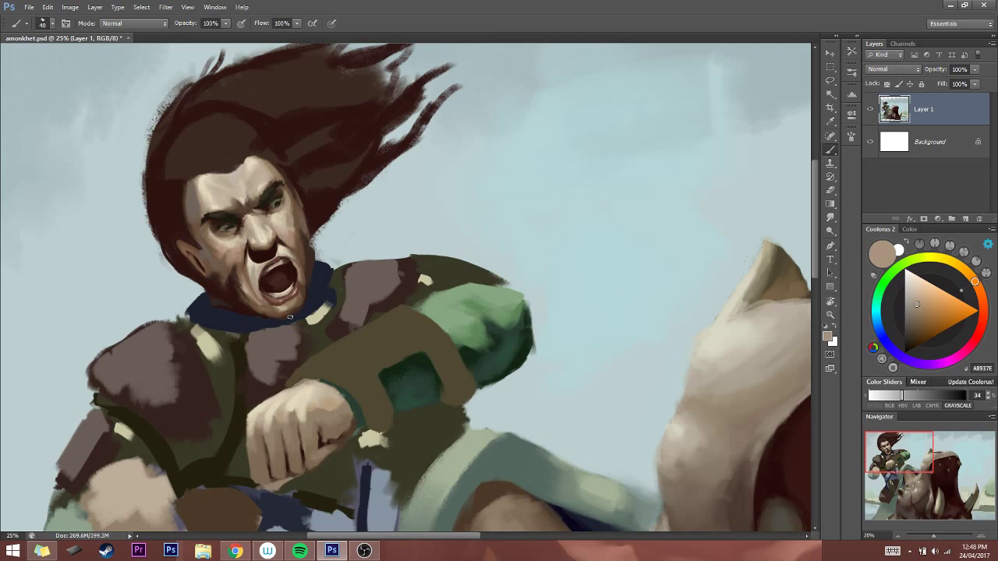
Soften the cheek beside the flowing hair with a beige sampled from the face, enlarging the brush to 80 px
key("bracketright")
key("bracketright")
left_click(284, 224, "alt")
key("bracketright")
key("bracketright")
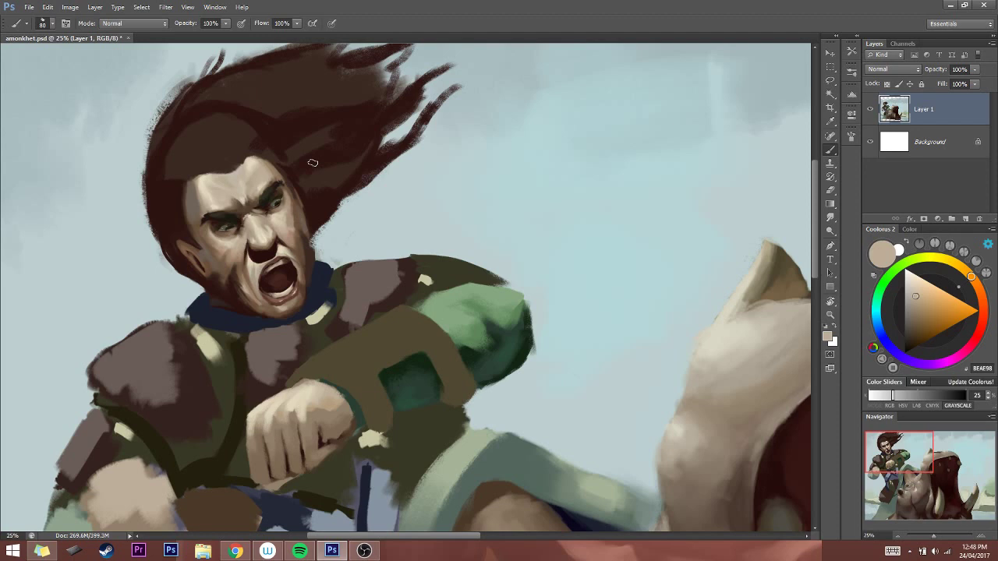
Refine the eye beside the flowing hair with sampled grey-greens and a lighter mixed grey-green, reducing the brush from 35 to 20 px
scroll(312, 162, "up", 2)
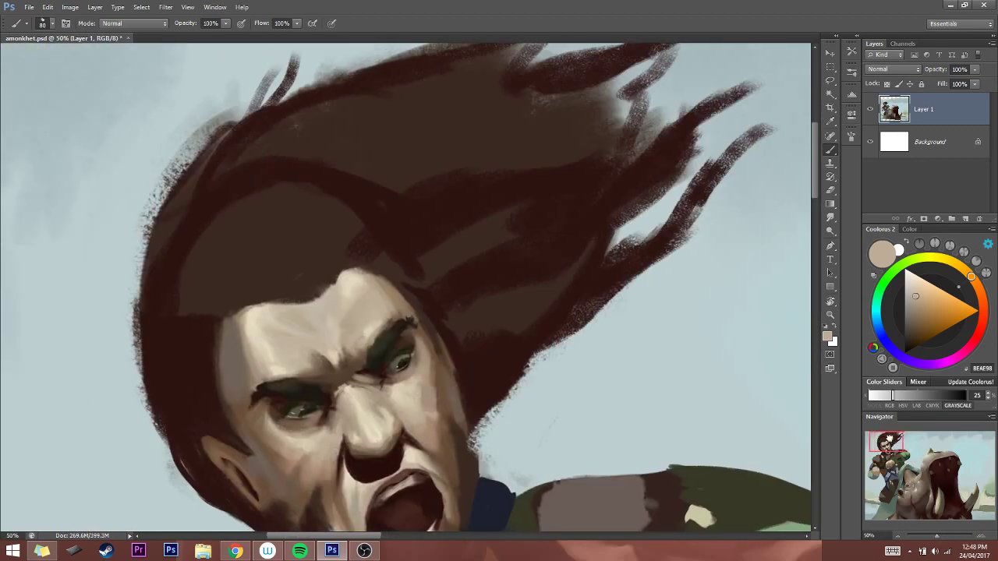
left_click_drag(296, 362, 390, 363)
key("bracketleft")
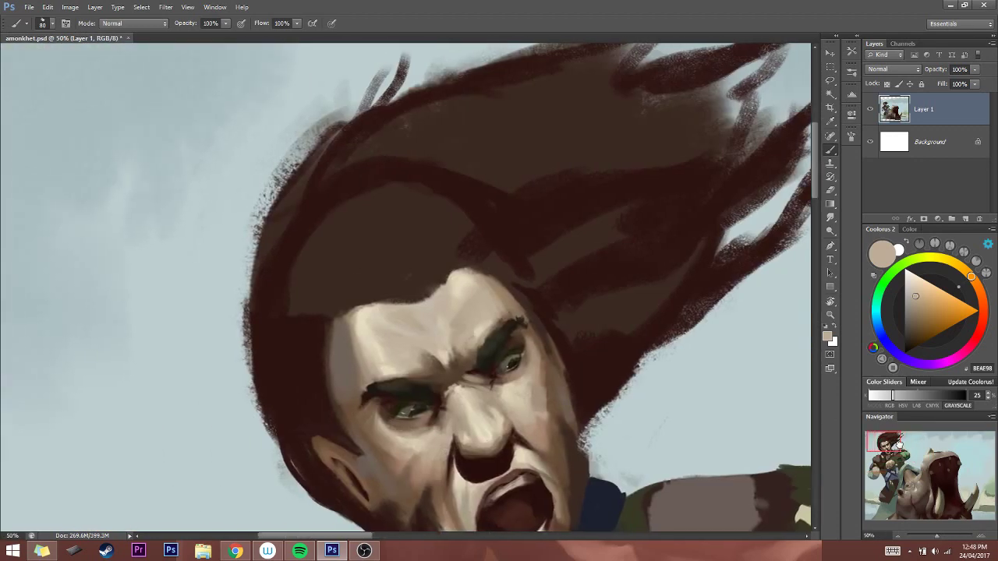
left_click_drag(518, 364, 389, 292)
key("bracketleft")
key("bracketleft")
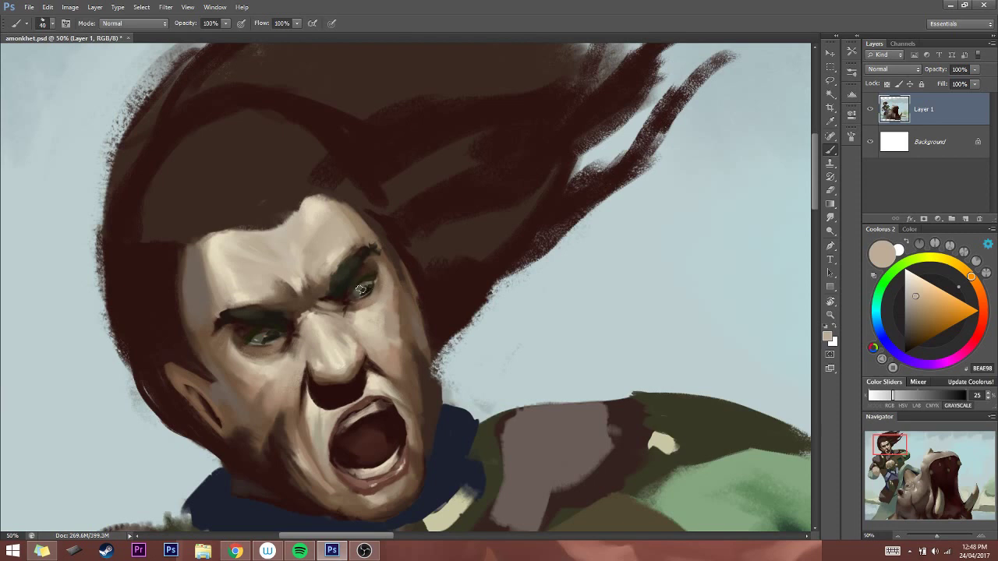
left_click(351, 292, "alt")
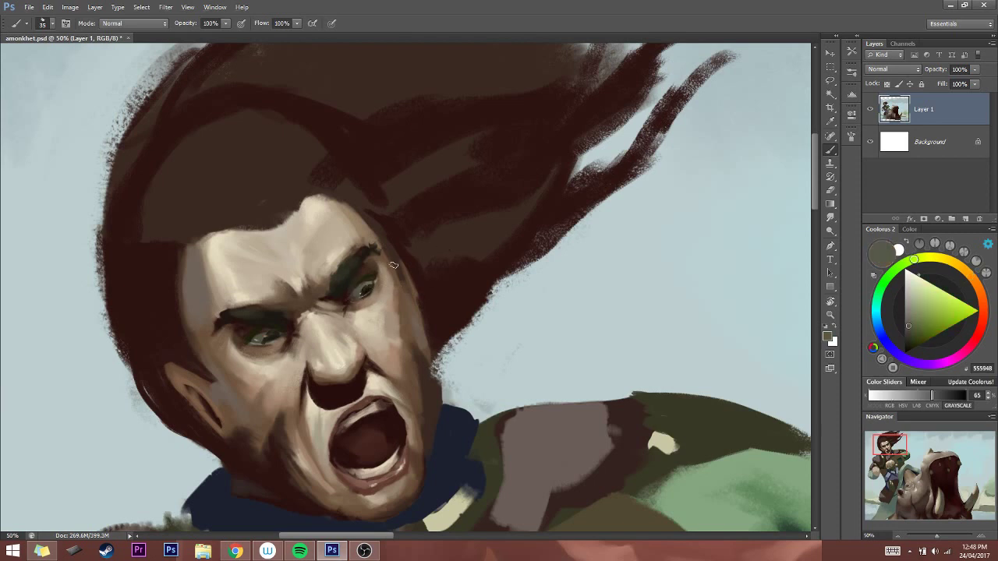
left_click(368, 281, "alt")
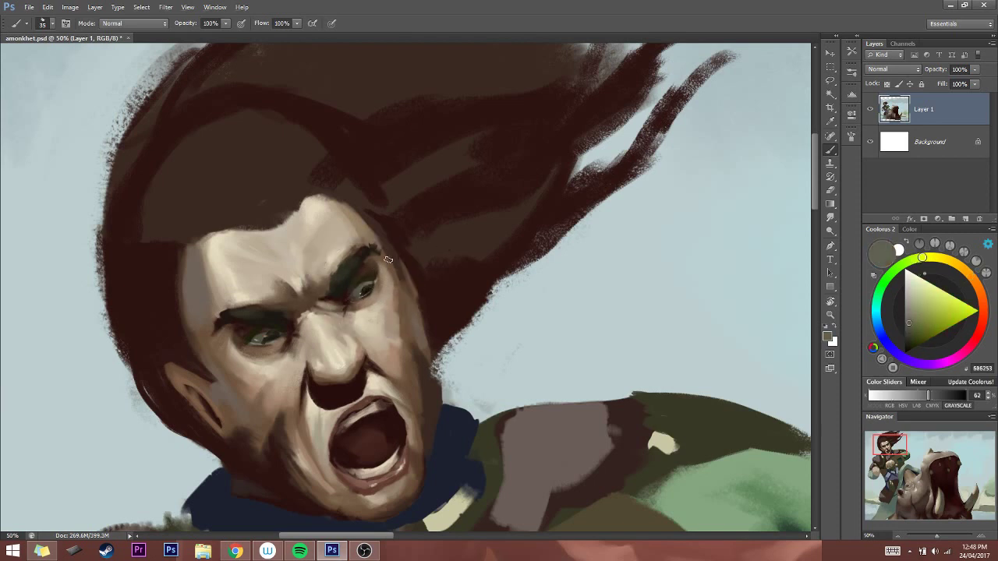
left_click(911, 318)
left_click(912, 314)
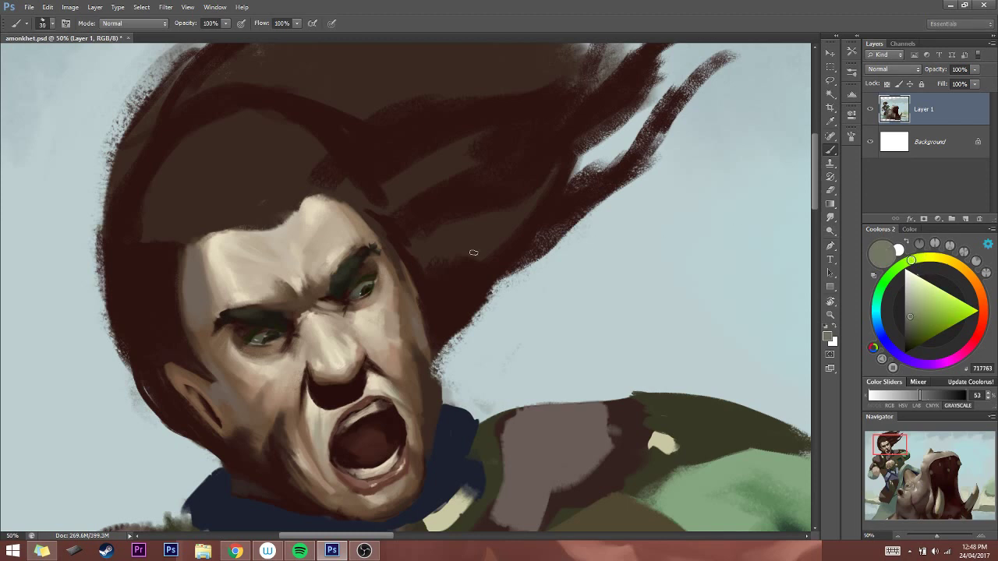
key("bracketleft")
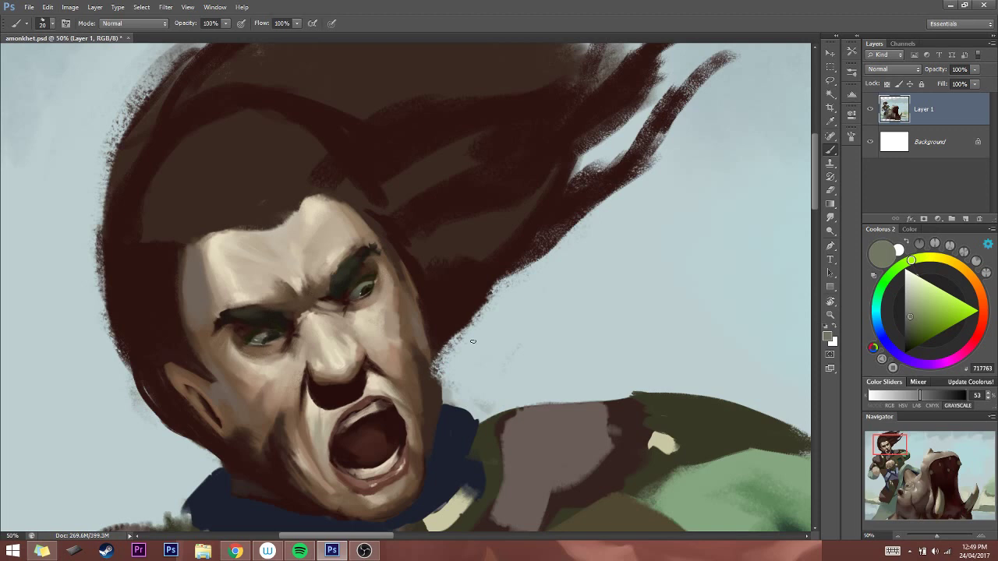
Detail the iris and lids of the eye nearer the ear with sampled dark grey-greens, using a very fine brush
key("bracketleft")
key("bracketleft")
key("bracketleft")
left_click(266, 331, "alt")
left_click(259, 340, "alt")
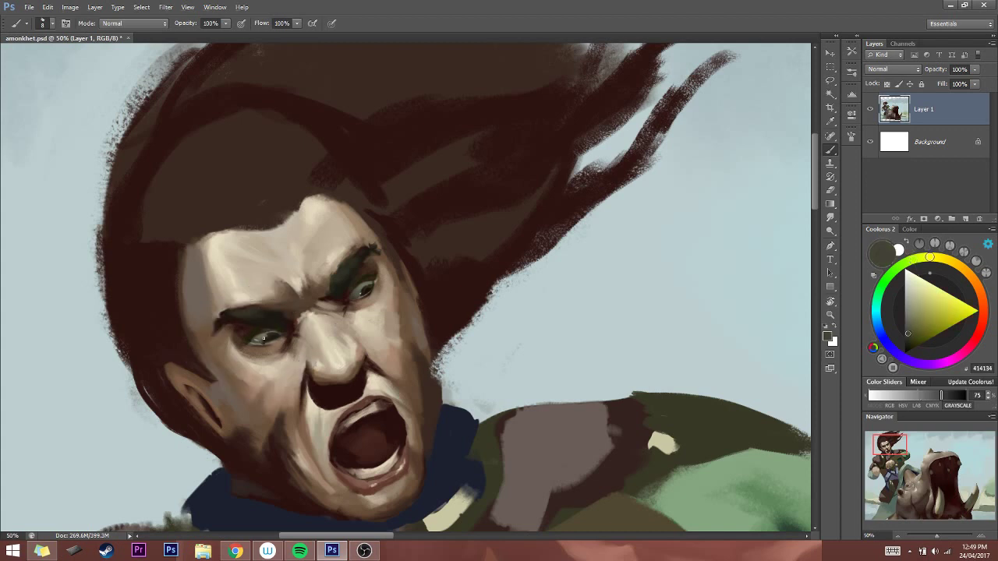
left_click(265, 341, "alt")
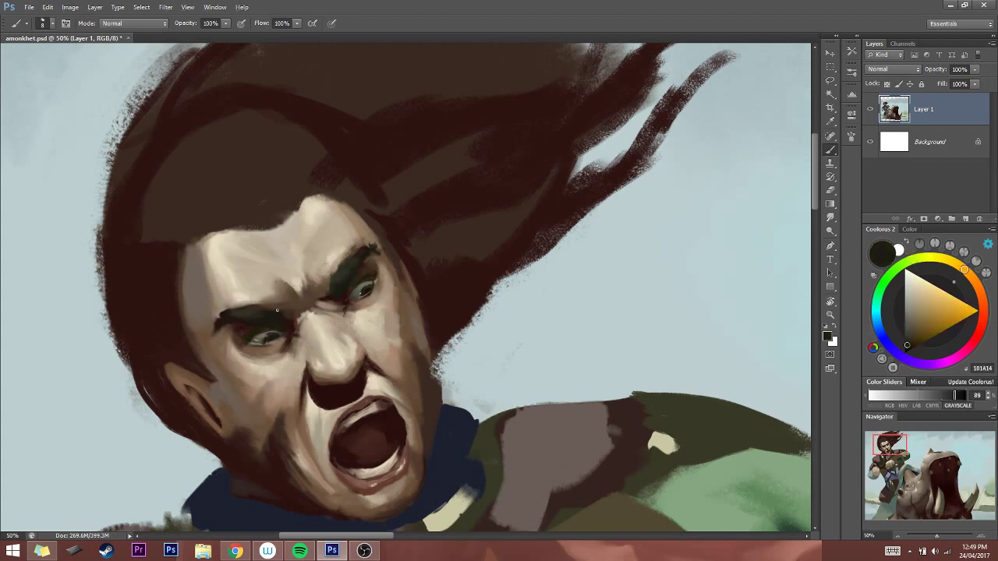
Smooth the forehead and the skin under the eyes with sampled browns and beiges, using a 30 to 50 px brush
left_click(313, 291, "alt")
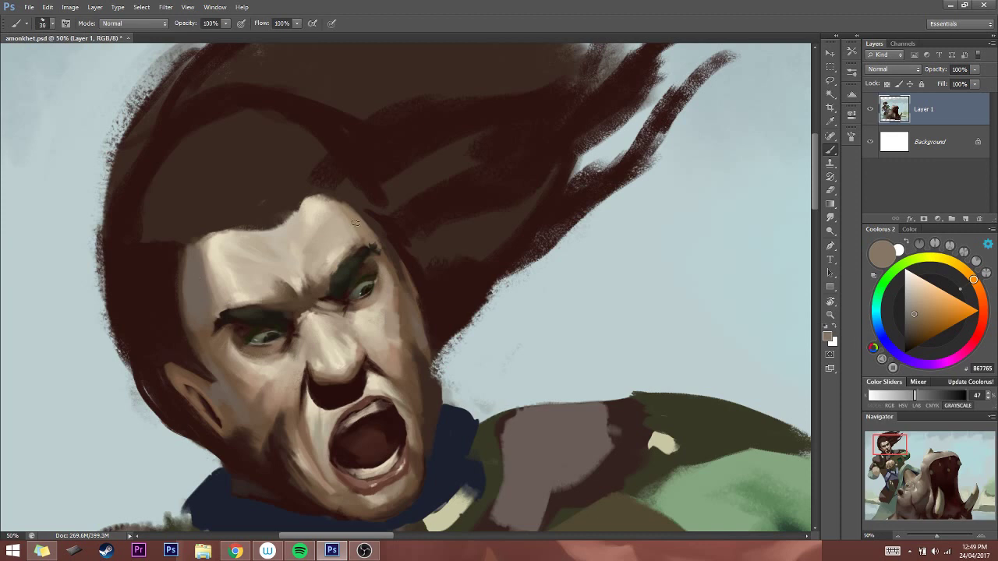
left_click(343, 250, "alt")
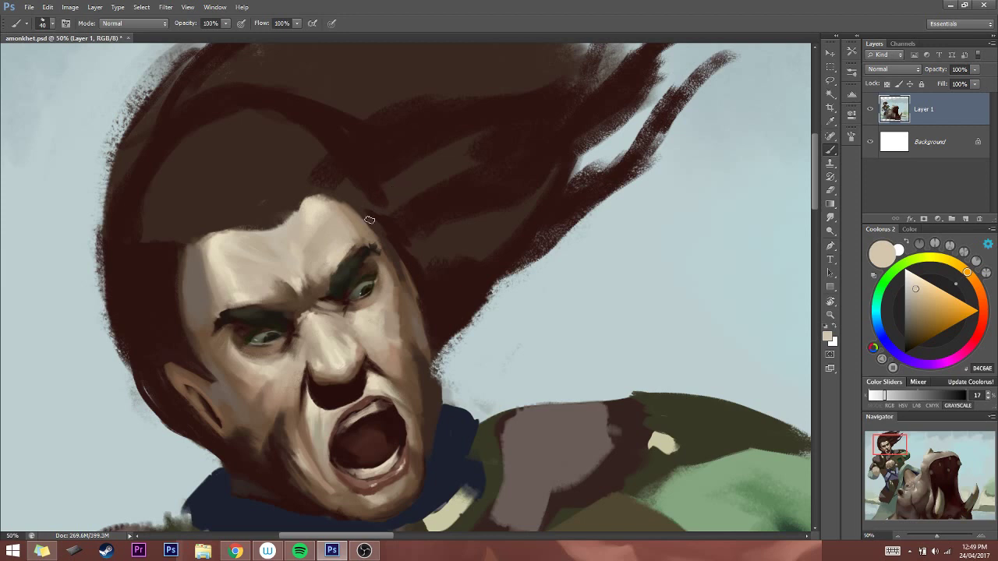
left_click(349, 242, "alt")
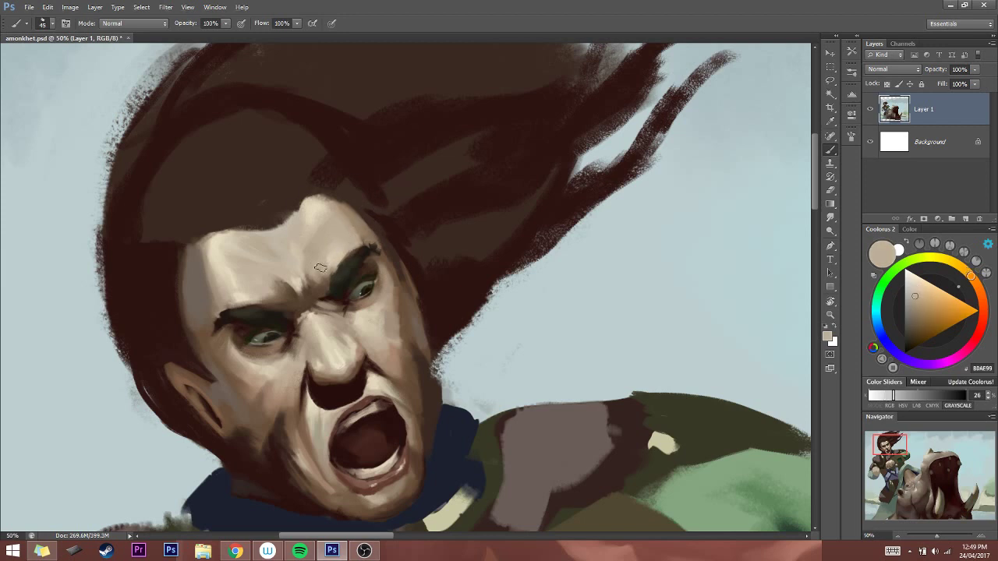
left_click(244, 292, "alt")
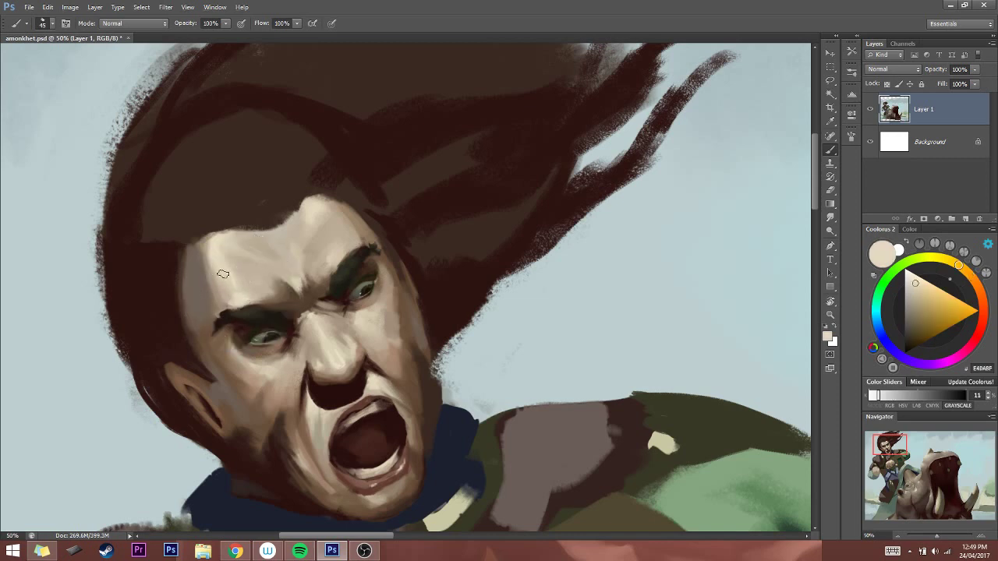
left_click(255, 293, "alt")
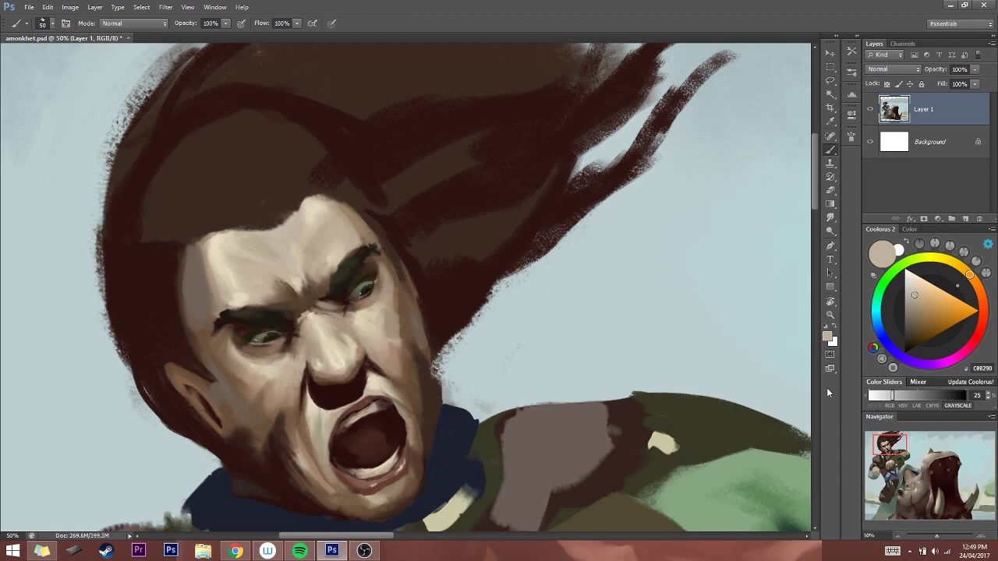
left_click(274, 364, "alt")
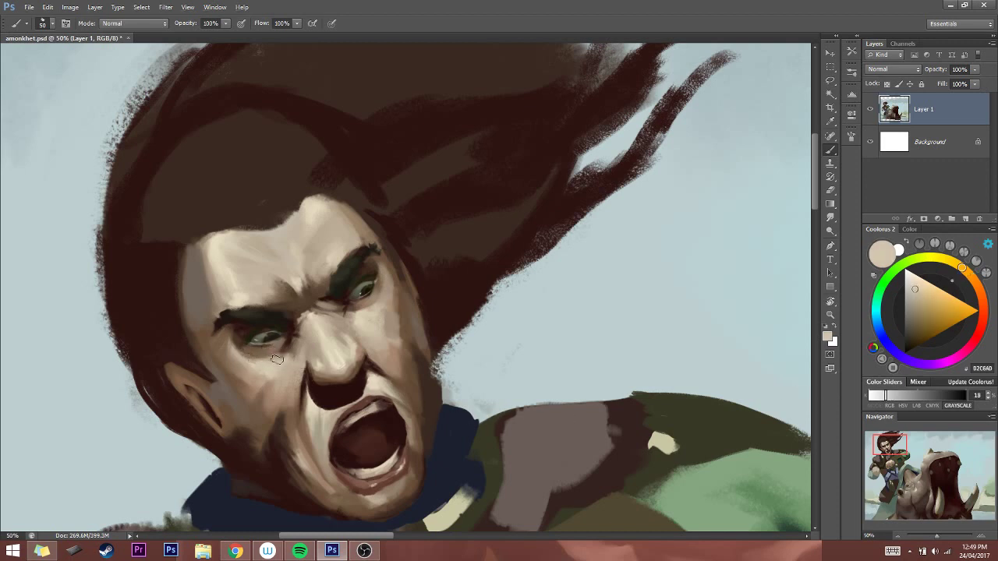
left_click(374, 312, "alt")
Darken and shape the frown crease between the brows with sampled browns and dark red-brown, using a 25 to 30 px brush
key("bracketleft")
key("bracketleft")
left_click(316, 301, "alt")
left_click_drag(315, 303, 327, 307)
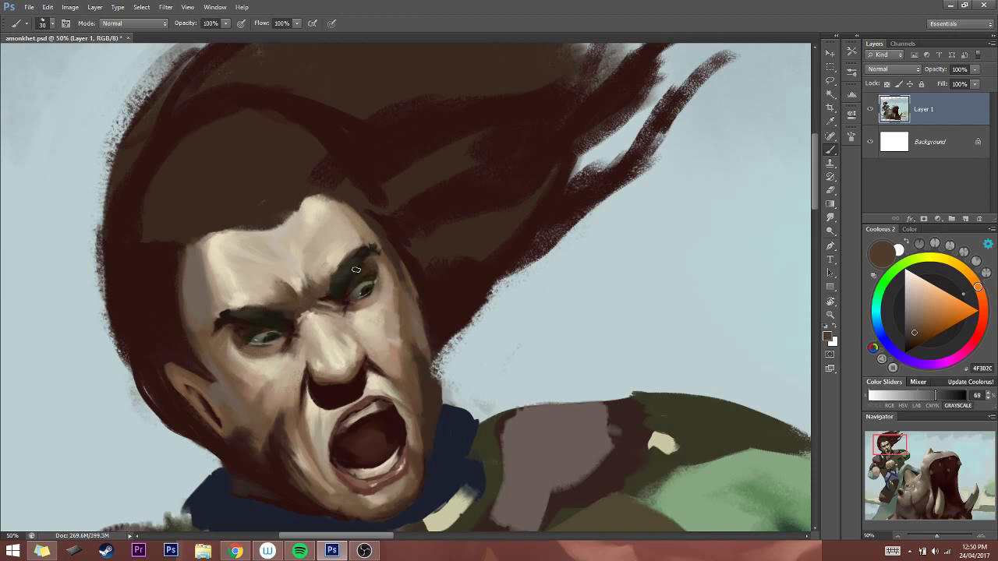
left_click(348, 294, "alt")
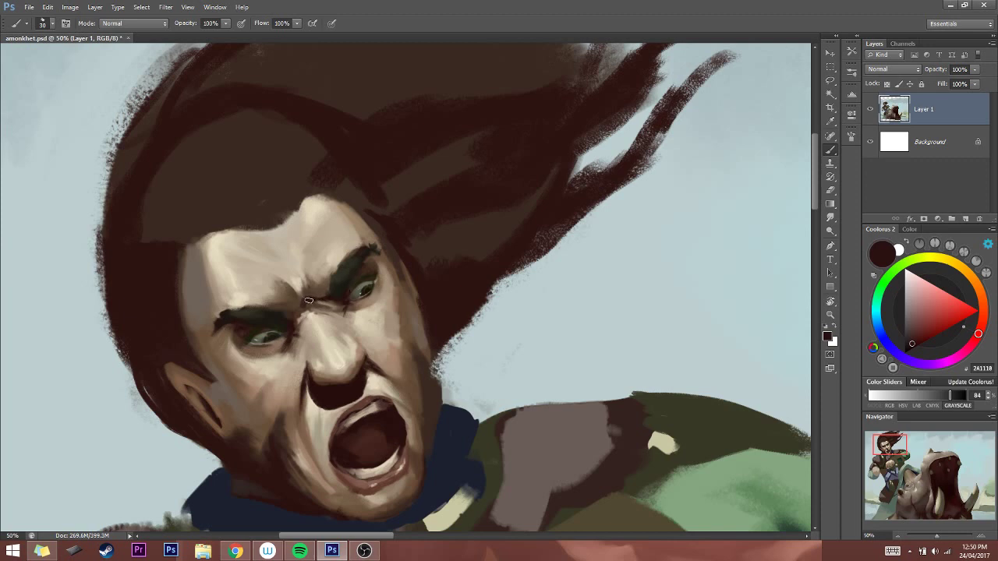
left_click_drag(308, 302, 301, 317)
key("bracketleft")
left_click(318, 289, "alt")
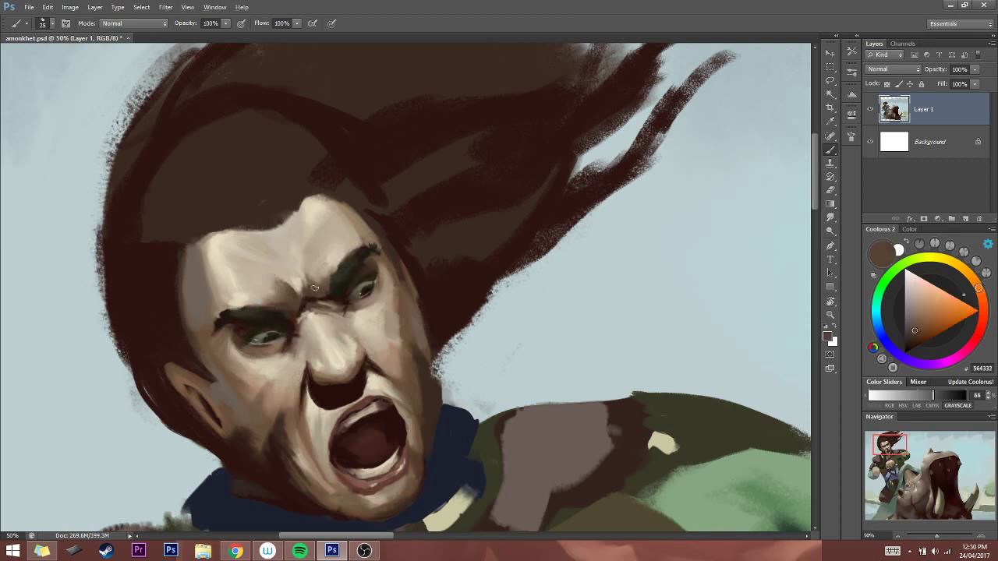
key("bracketright")
left_click(312, 302, "alt")
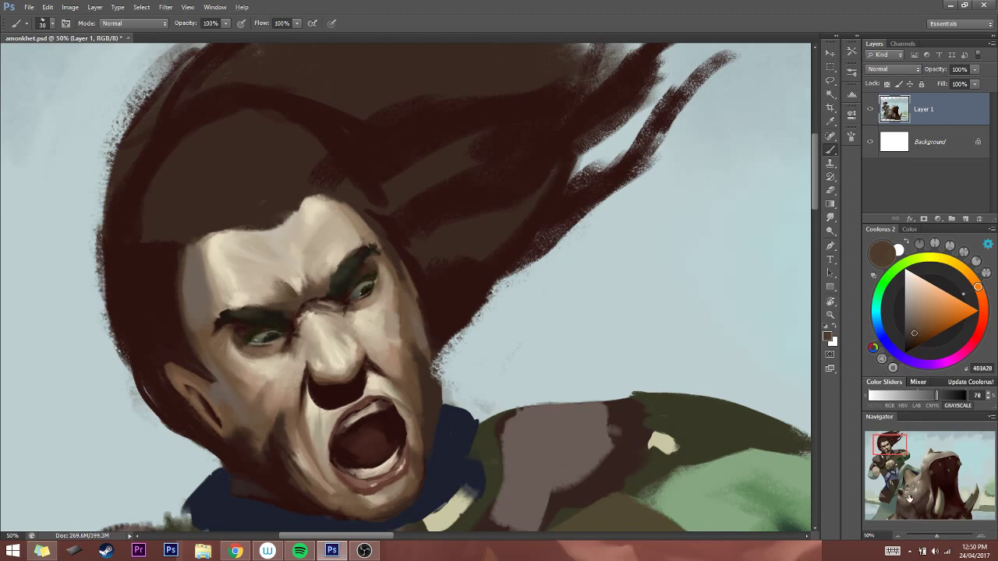
Examine the whole illustration in a mirrored view and restore its original orientation
left_click(896, 536)
left_click(896, 537)
left_click(897, 536)
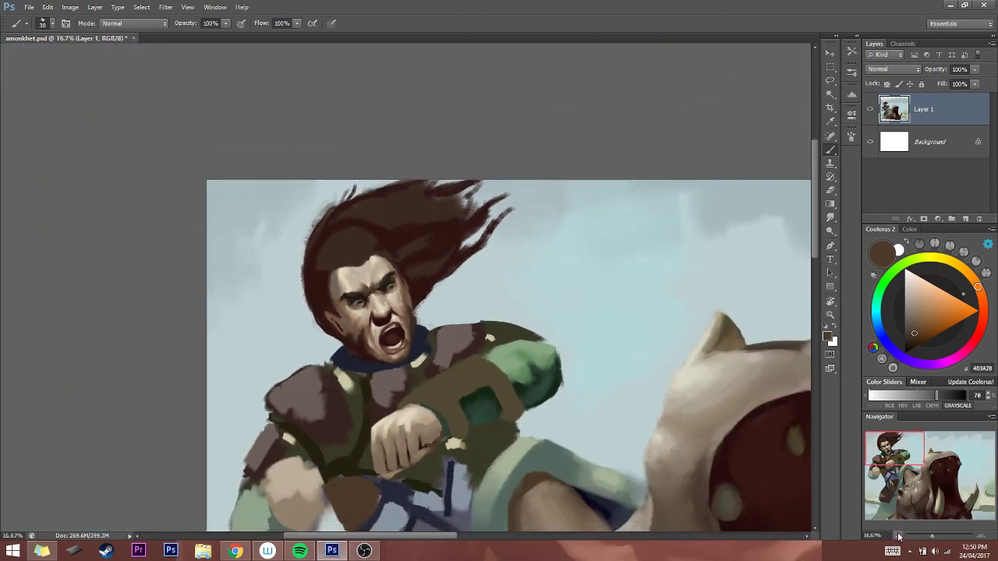
left_click(897, 536)
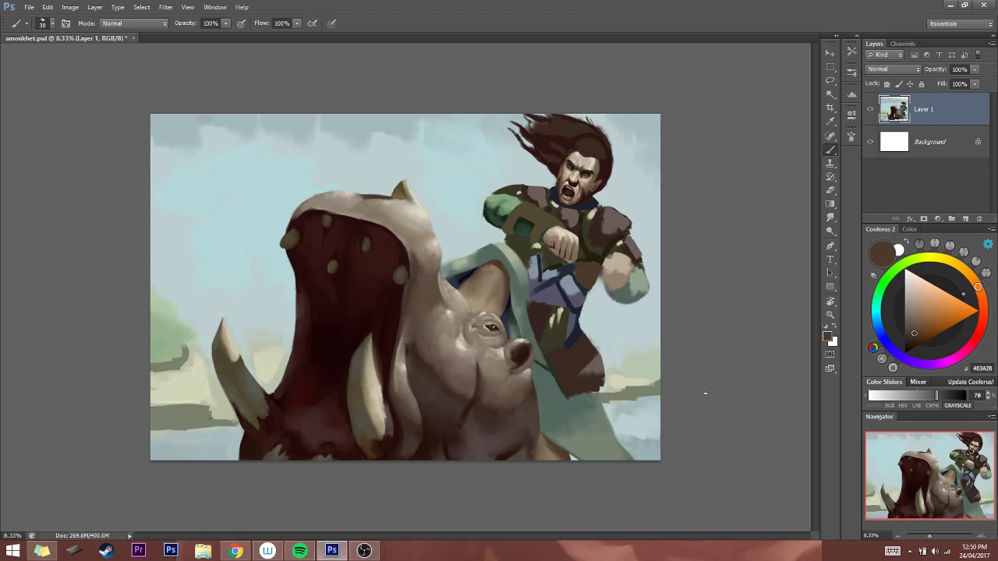
key("ctrl+shift+h")
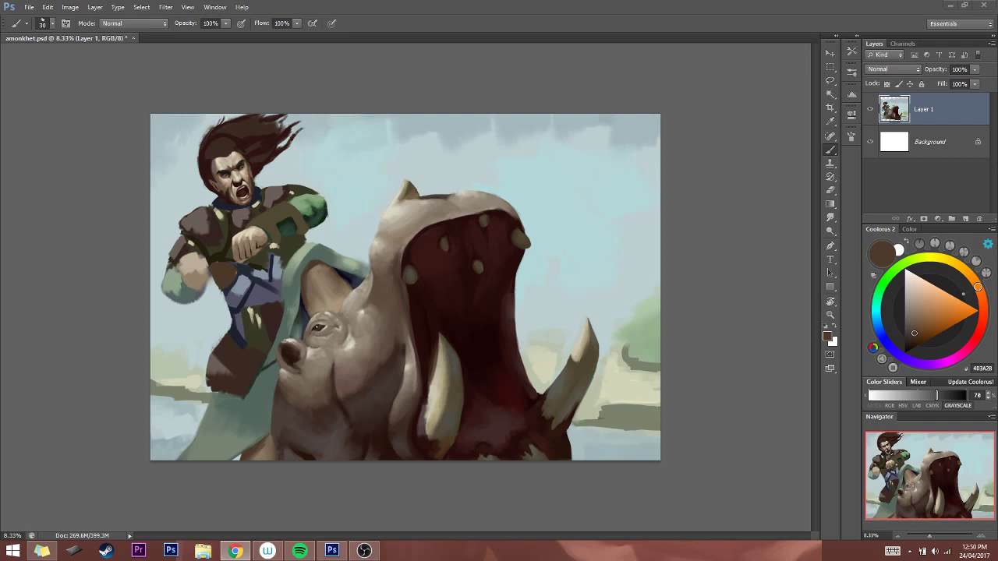
Shade the wrist where the fist meets the sleeve with sampled dark olive and brown, using a 60 to 70 px brush
left_click(982, 536)
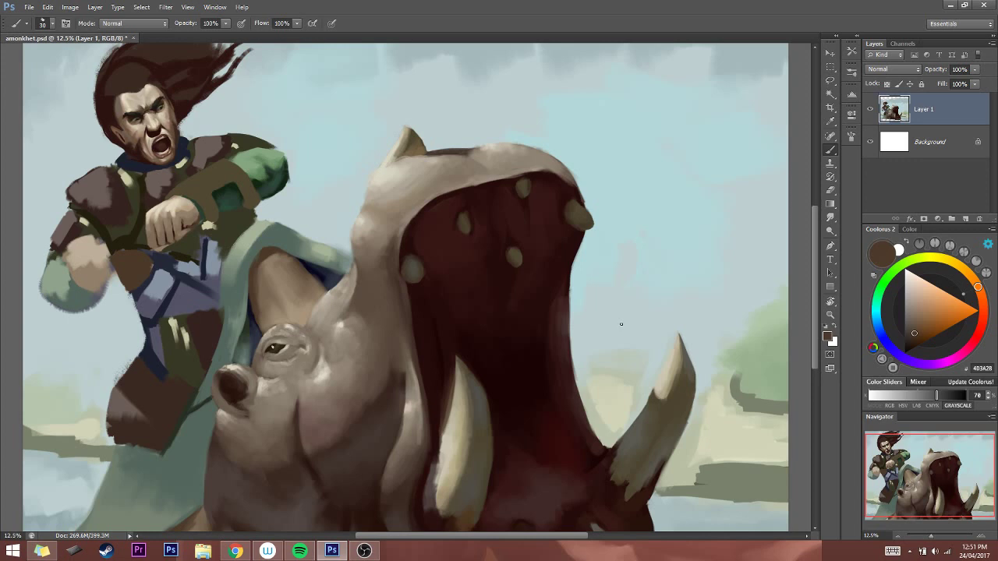
scroll(420, 374, "up", 1)
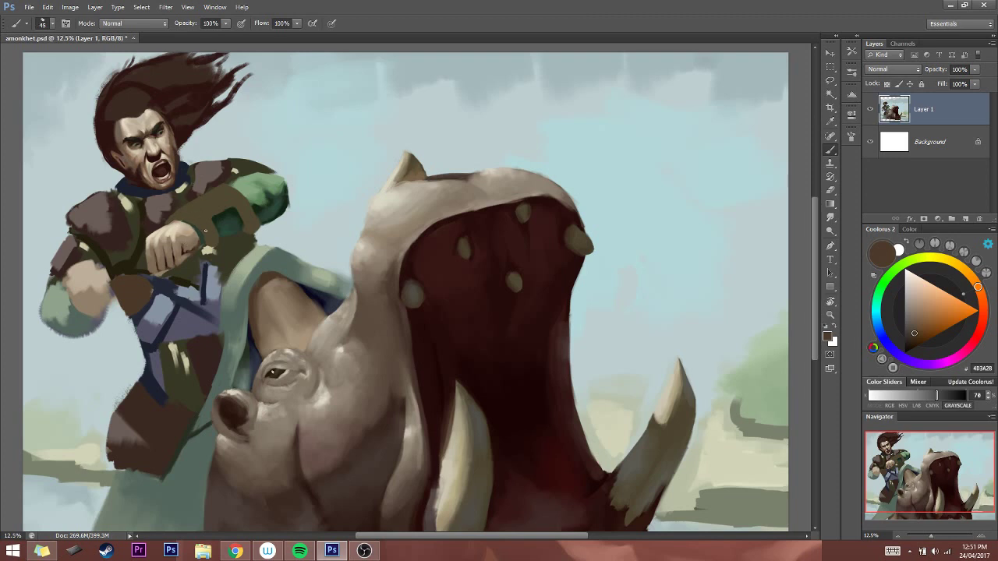
left_click(199, 250, "alt")
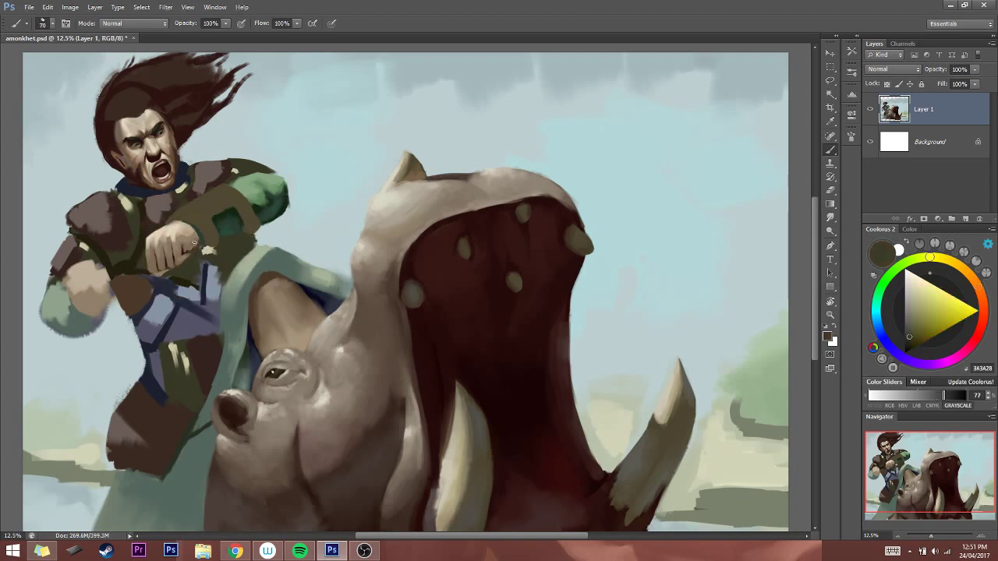
key("bracketleft")
key("bracketleft")
left_click(196, 242, "alt")
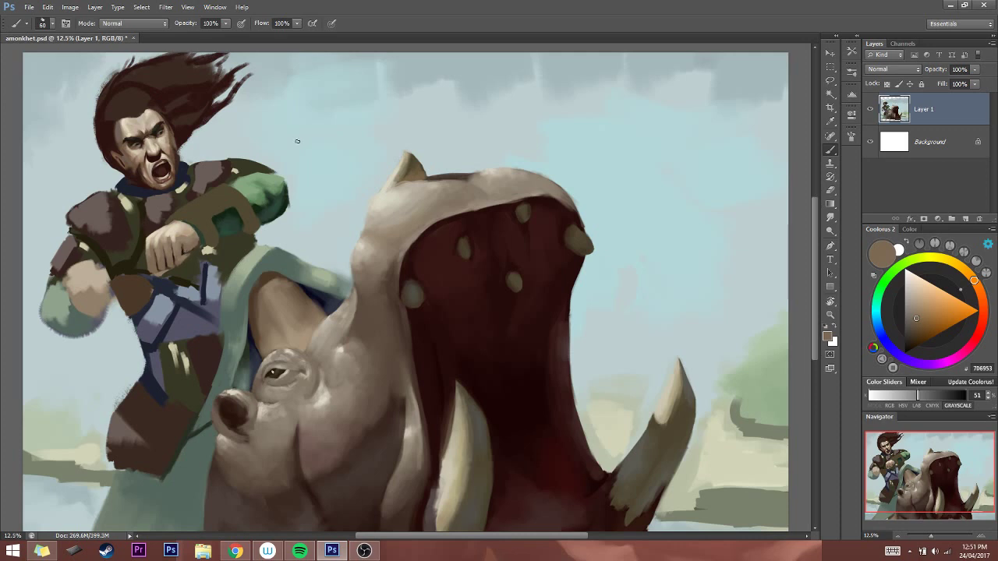
Shade the back of the rider's fist with a lightened brown, using a 90 to 150 px brush, and check it in a mirrored view
key("bracketright")
key("bracketright")
left_click(188, 234, "alt")
left_click_drag(917, 312, 921, 315)
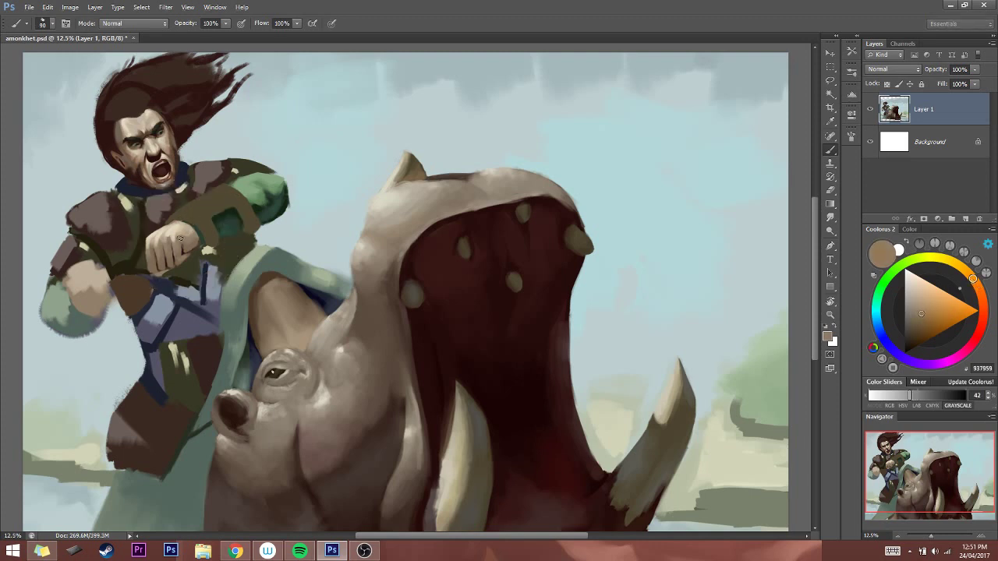
key("bracketright")
key("bracketright")
key("bracketright")
key("bracketright")
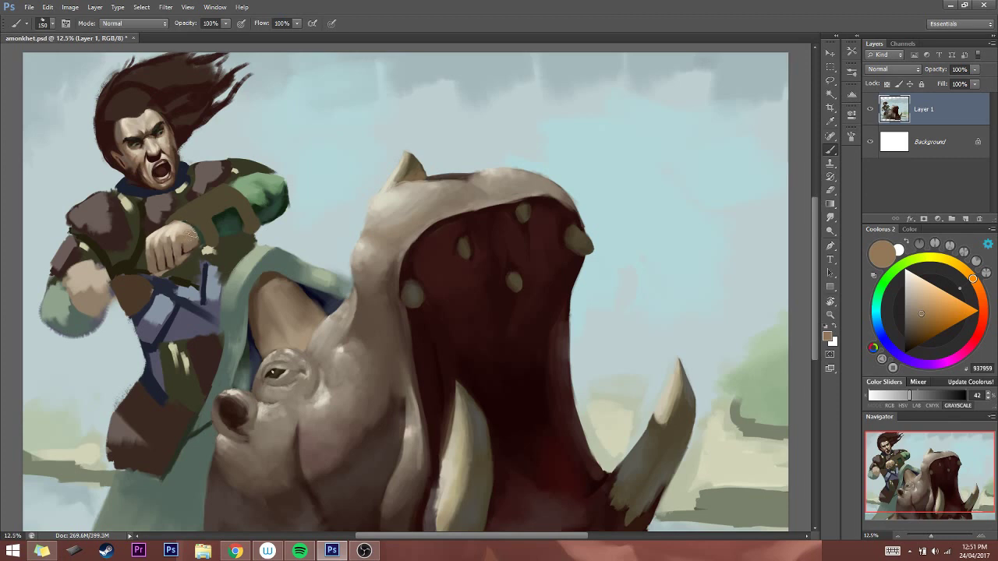
key("bracketleft")
key("bracketleft")
key("bracketleft")
key("bracketleft")
key("bracketright")
key("bracketright")
key("ctrl+shift+h")
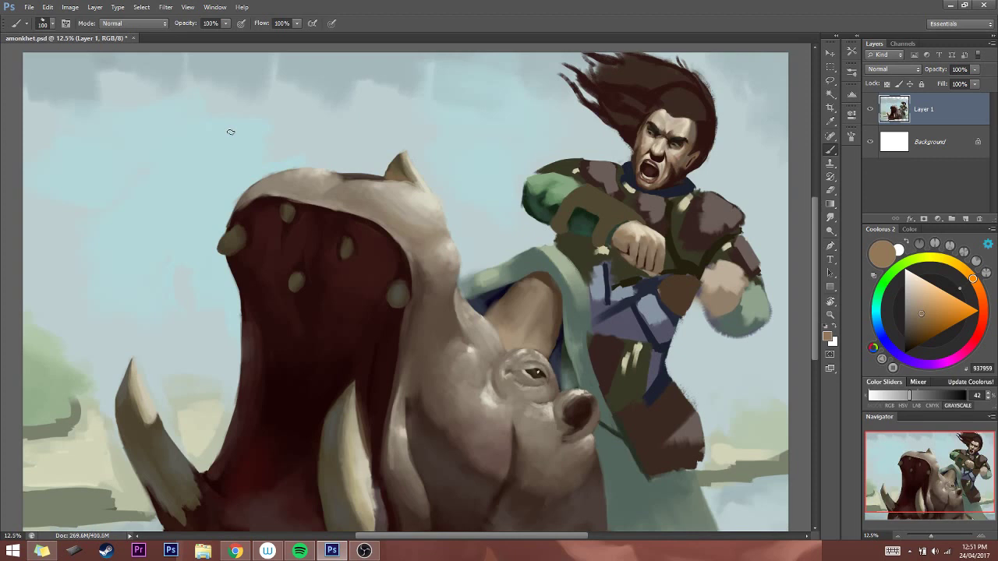
key("ctrl+shift+h")
Darken the edge around the fist and wrist with sampled dark green shifted toward yellow-green, using a 35 to 45 px brush
key("bracketleft")
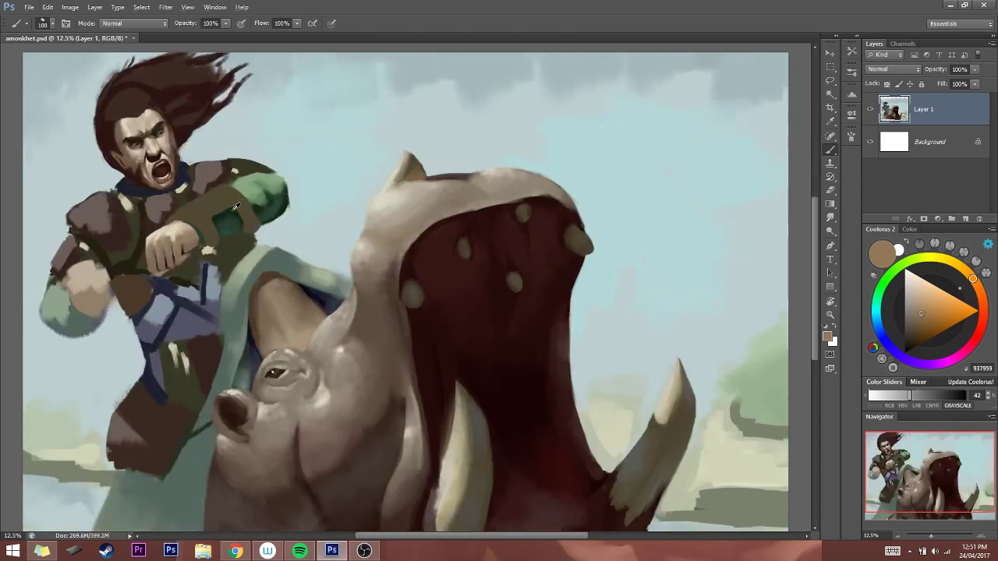
left_click(236, 205, "alt")
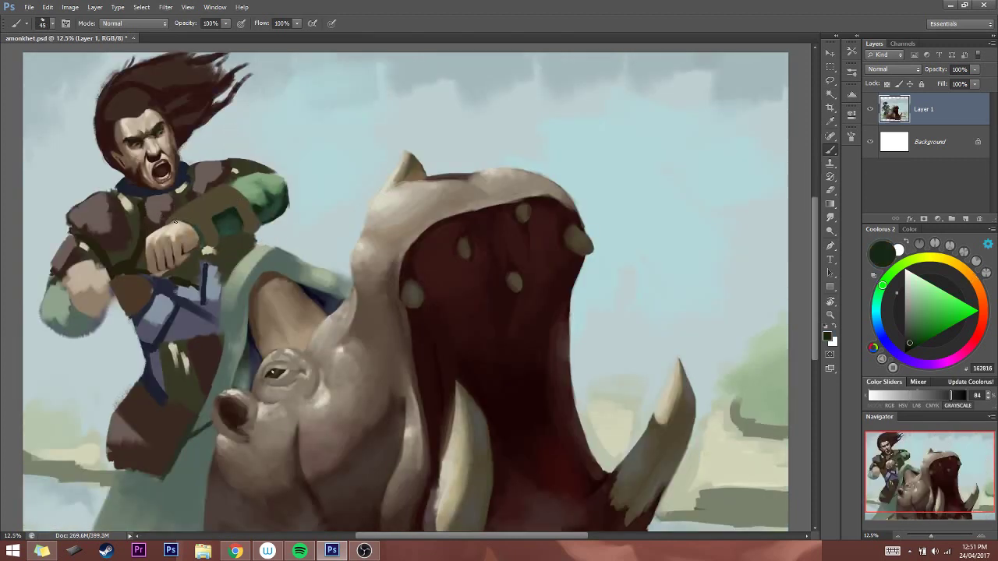
key("bracketleft")
key("bracketleft")
key("bracketleft")
key("bracketleft")
key("bracketleft")
mouse_move(175, 224)
left_mouse_down()
mouse_move(196, 228)
mouse_move(200, 245)
left_mouse_up()
left_click(910, 346)
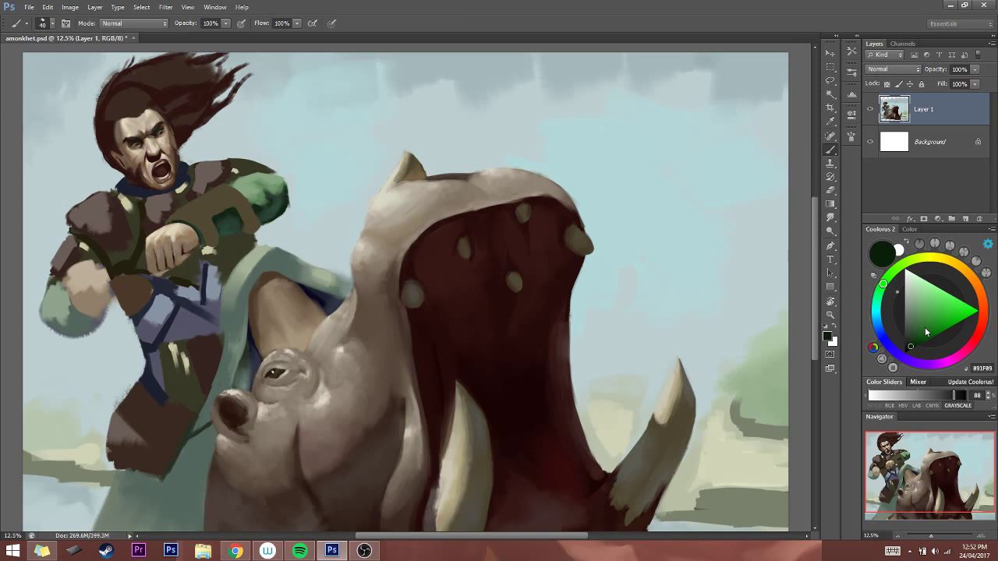
left_click(883, 284)
left_click_drag(884, 282, 906, 262)
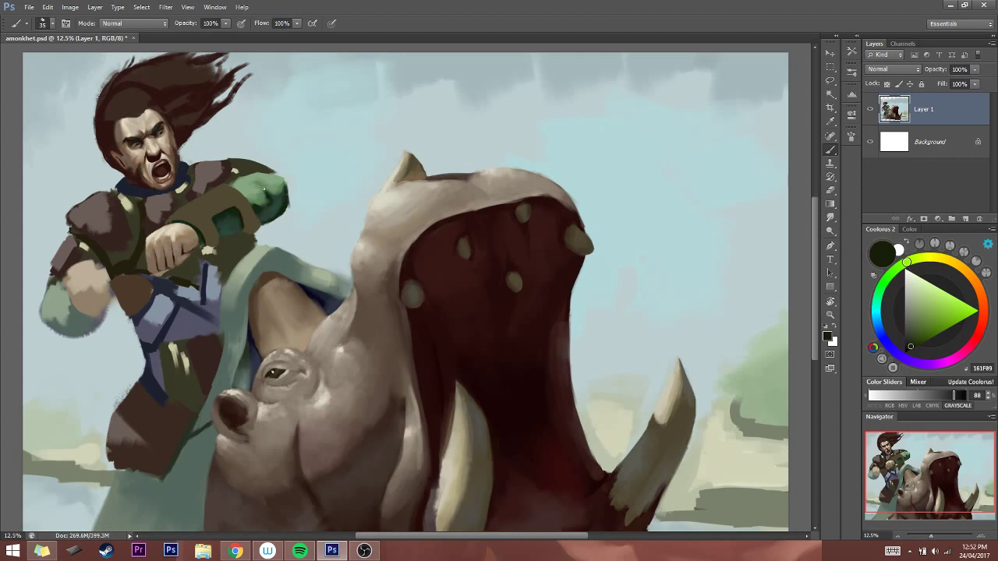
Check the rider's reworked fist and sleeve in a mirrored view and flip the illustration back
left_click(275, 108)
key("h")
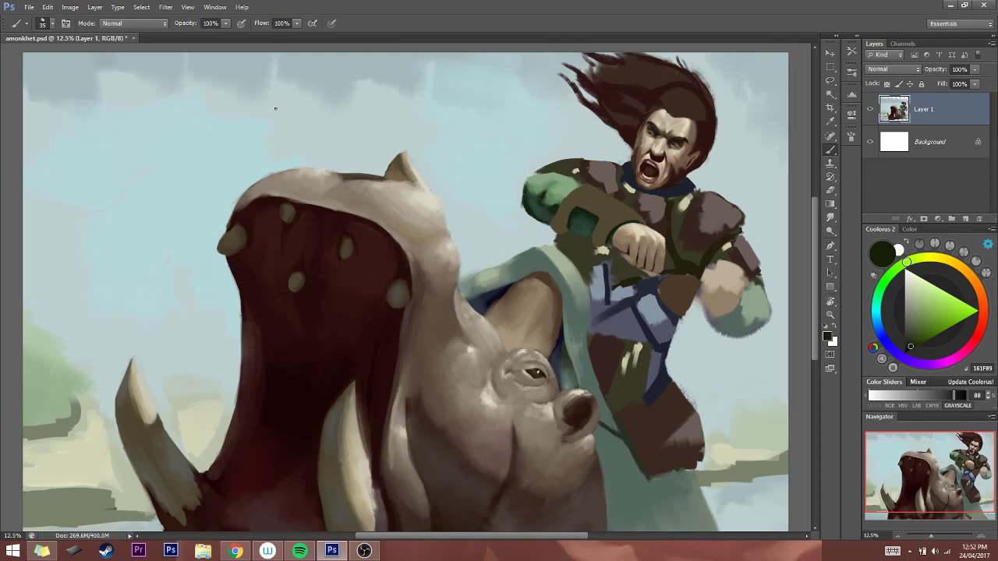
key("h")
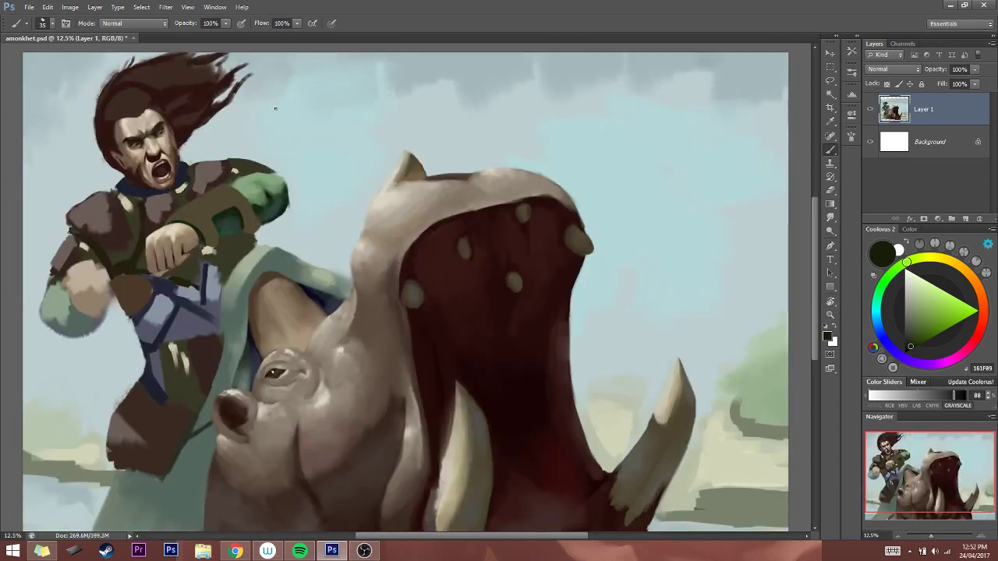
Touch up the rider's fist with sampled skin browns, using a 35 px brush, and save the illustration
left_click(171, 243, "alt")
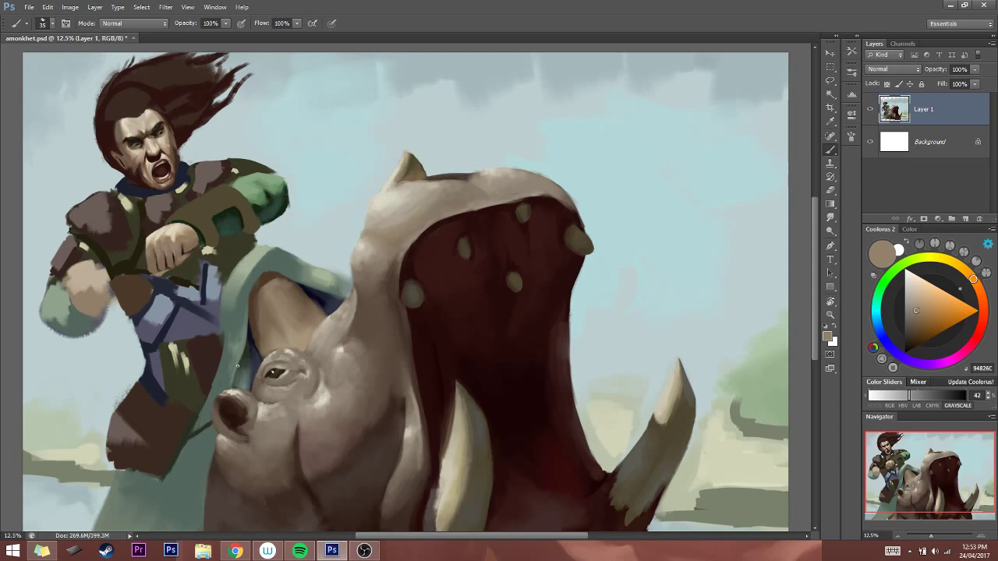
left_click(159, 252, "alt")
left_click(161, 258, "alt")
key("ctrl+s")
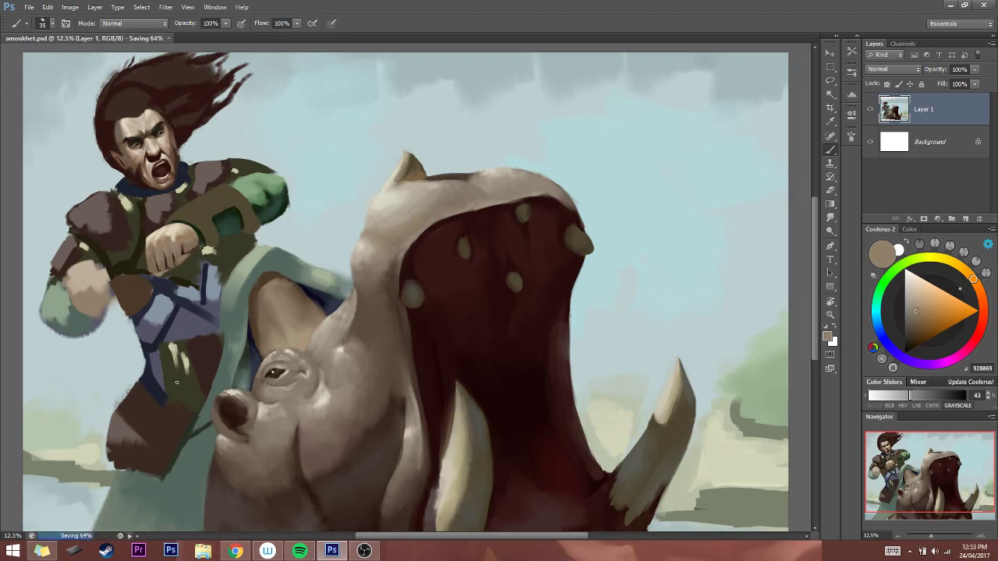
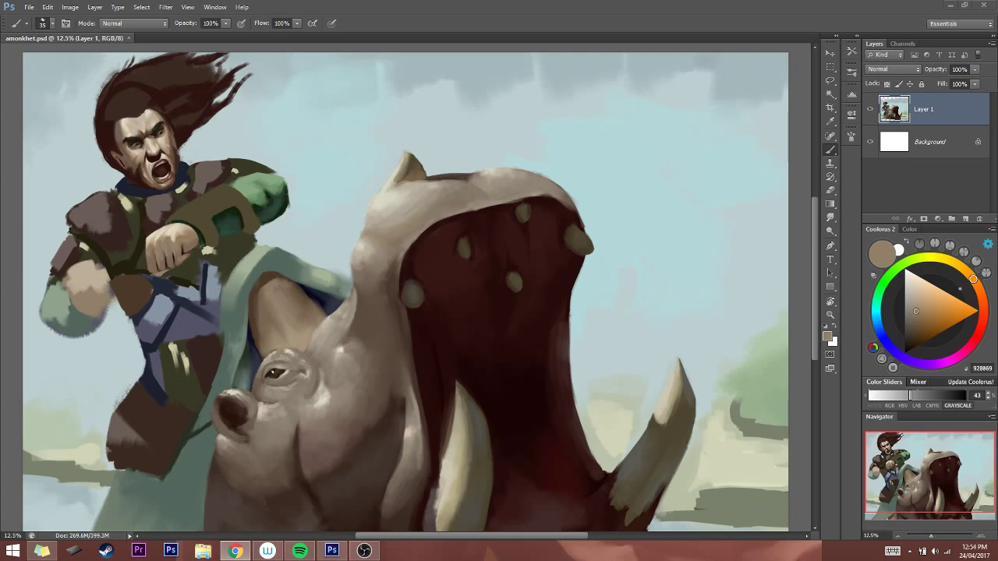
Draw dark brown lines along the rider's forearm bracer with a 35 px brush and check them in a mirrored view
left_click(216, 196, "alt")
left_click_drag(913, 332, 912, 346)
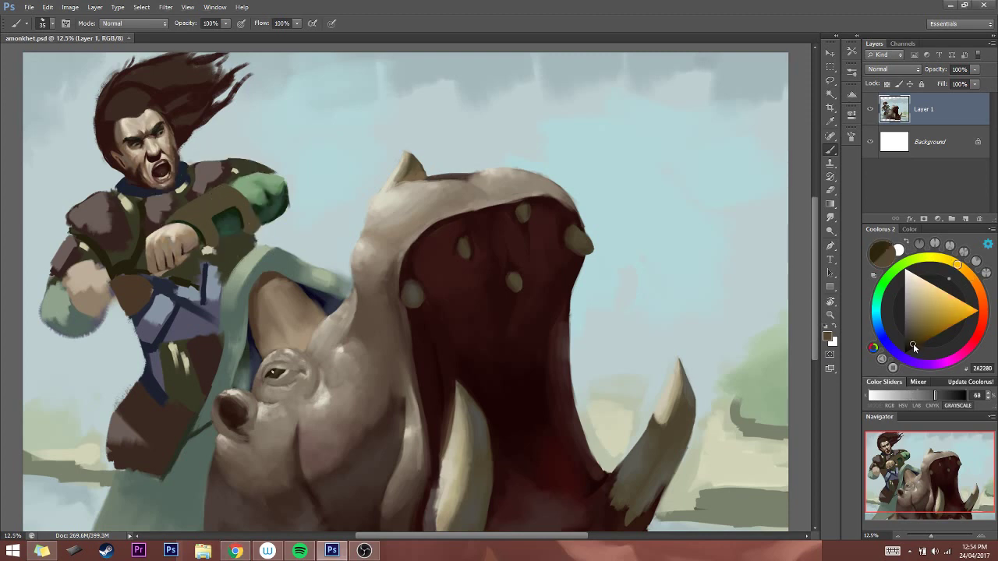
left_click(957, 269)
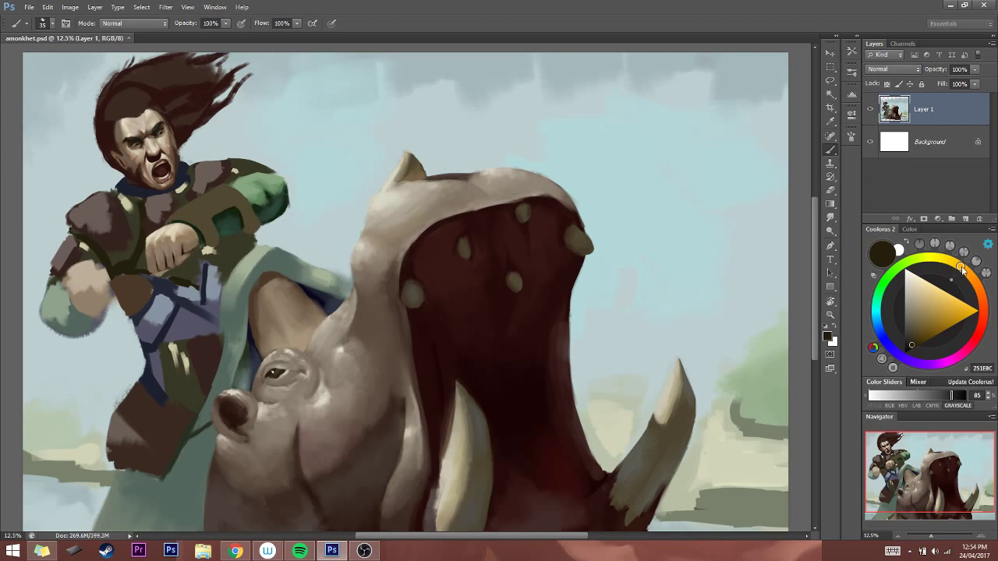
left_click_drag(231, 195, 202, 209)
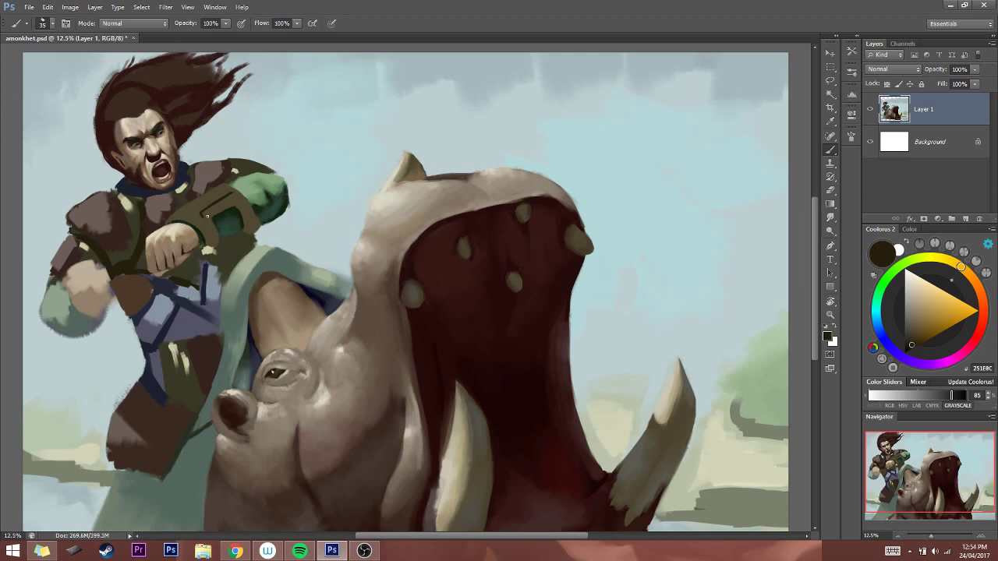
left_click_drag(201, 218, 243, 192)
left_click(258, 138)
key("ctrl+shift+h")
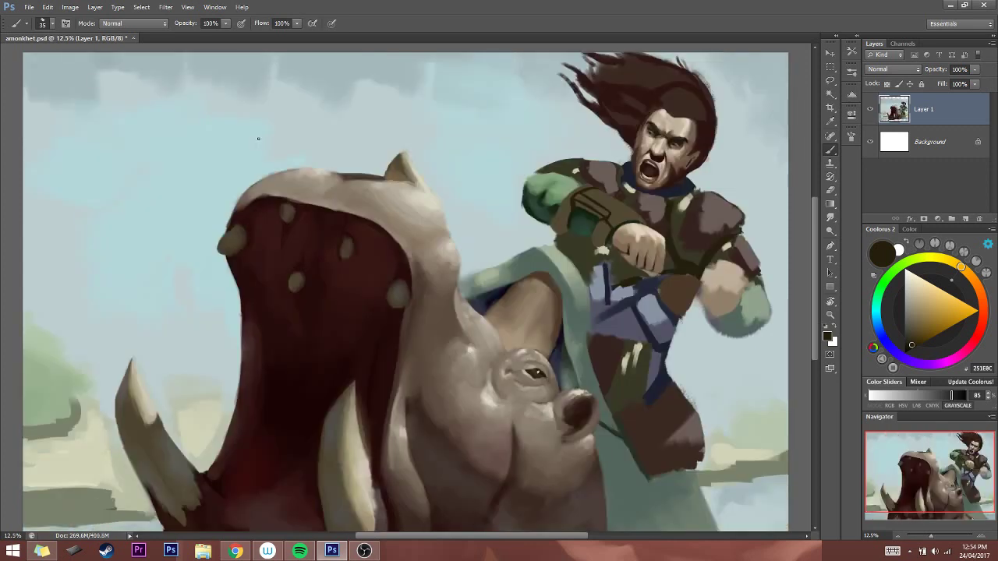
key("ctrl+shift+h")
Paint the strap between the bracer and the green sleeve with sampled dark green and olive brown, using a 40 to 60 px brush
key("bracketright")
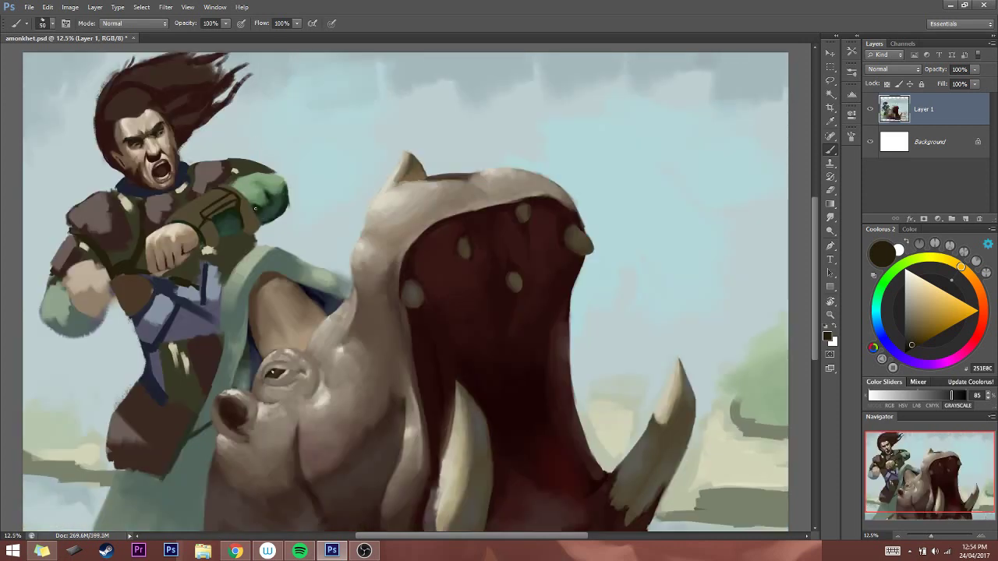
left_click(258, 206, "alt")
key("bracketright")
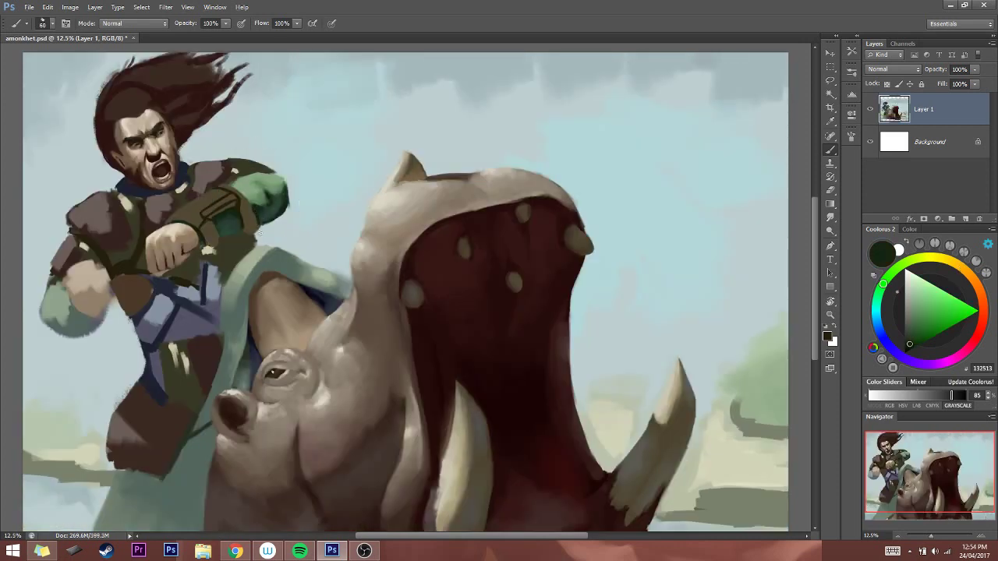
left_click(253, 209, "alt")
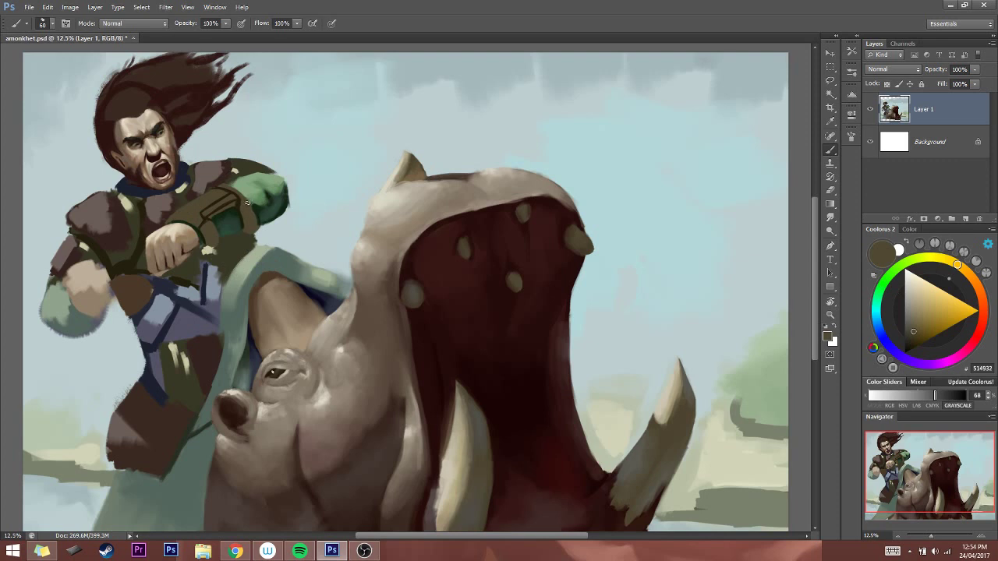
key("bracketright")
key("bracketleft")
key("bracketleft")
key("bracketleft")
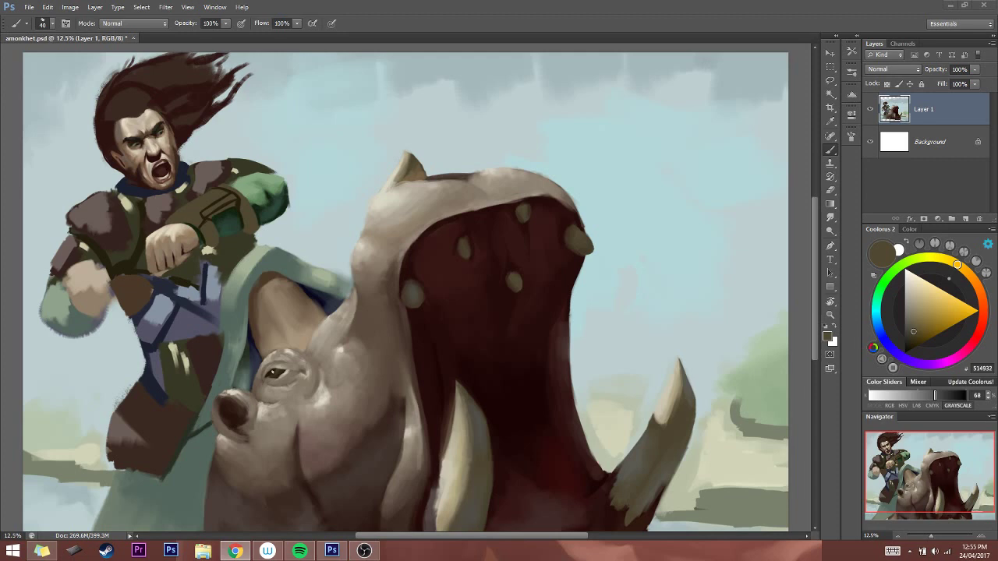
Lay a light tan over the upper face of the forearm bracer, using a brush enlarged to about 80 px
left_click(195, 209, "alt")
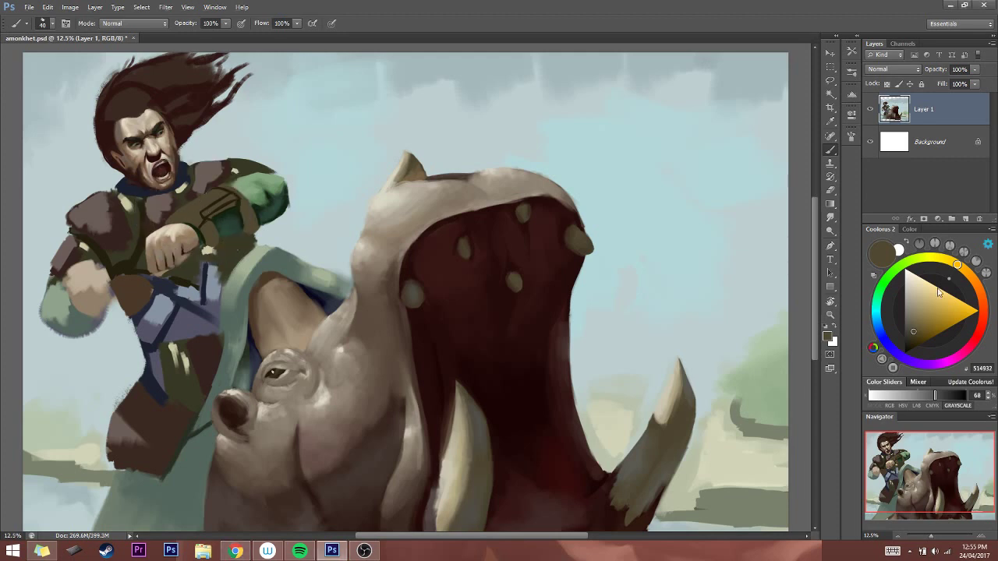
left_click(918, 305)
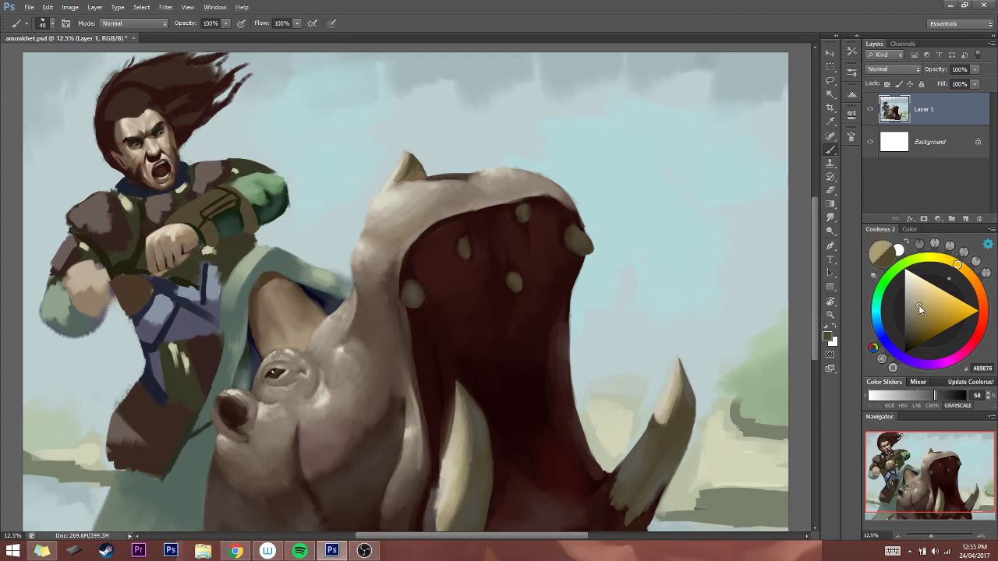
left_click_drag(964, 278, 960, 267)
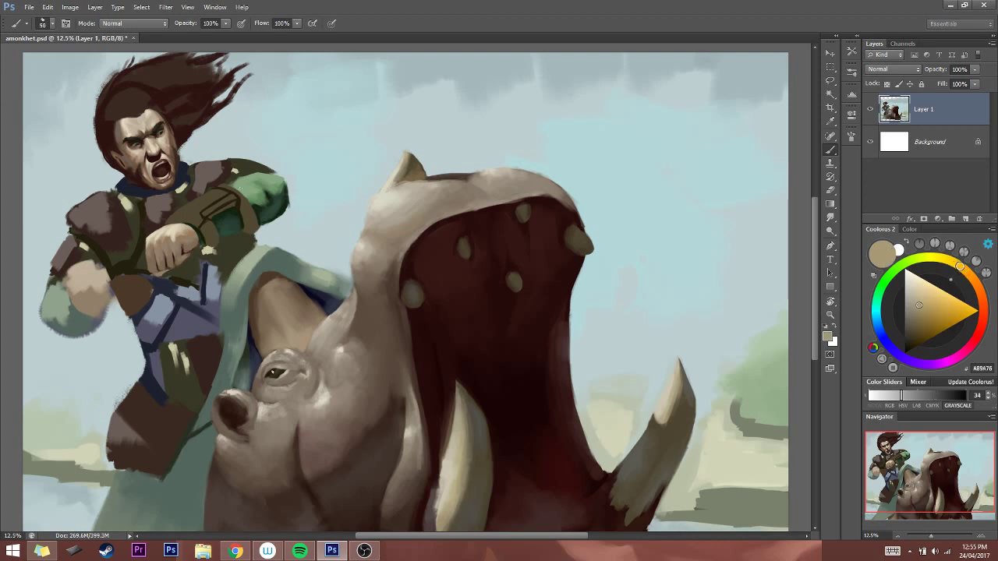
key("bracketright")
key("bracketright")
key("bracketright")
key("bracketright")
mouse_move(195, 205)
left_mouse_down()
mouse_move(215, 198)
mouse_move(181, 214)
mouse_move(199, 200)
left_mouse_up()
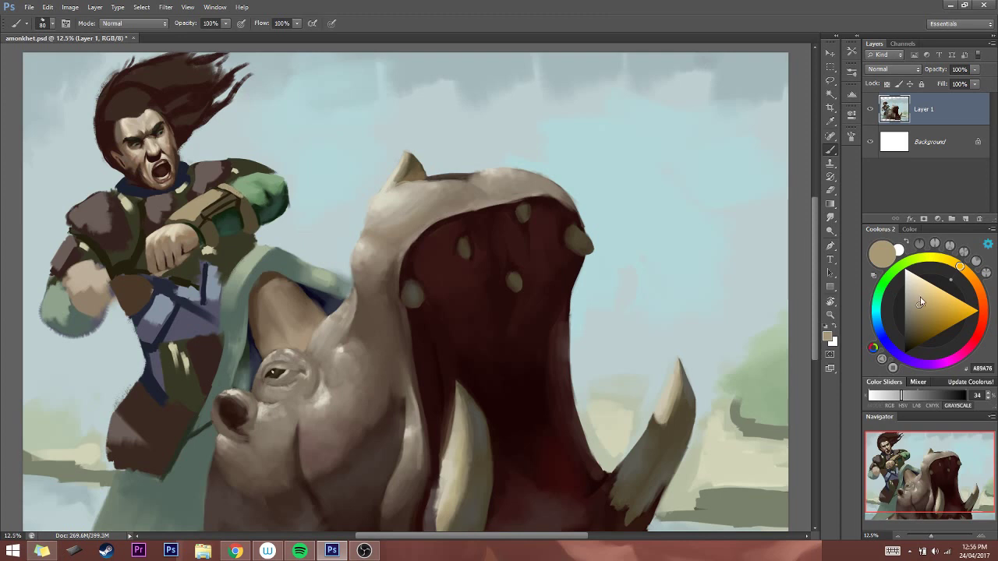
Brighten the bracer with a paler tan, using a 50 px brush, and check it in a mirrored view
left_click(199, 195, "alt")
mouse_move(199, 195)
left_mouse_down()
mouse_move(192, 219)
mouse_move(198, 205)
mouse_move(173, 209)
mouse_move(176, 217)
mouse_move(218, 195)
left_mouse_up()
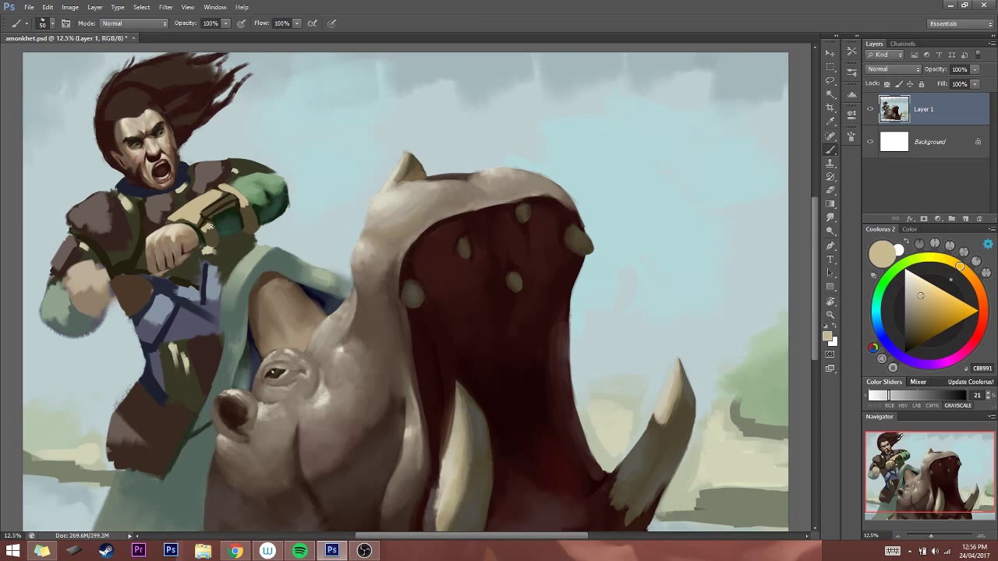
left_click(234, 174)
key("ctrl+shift+h")
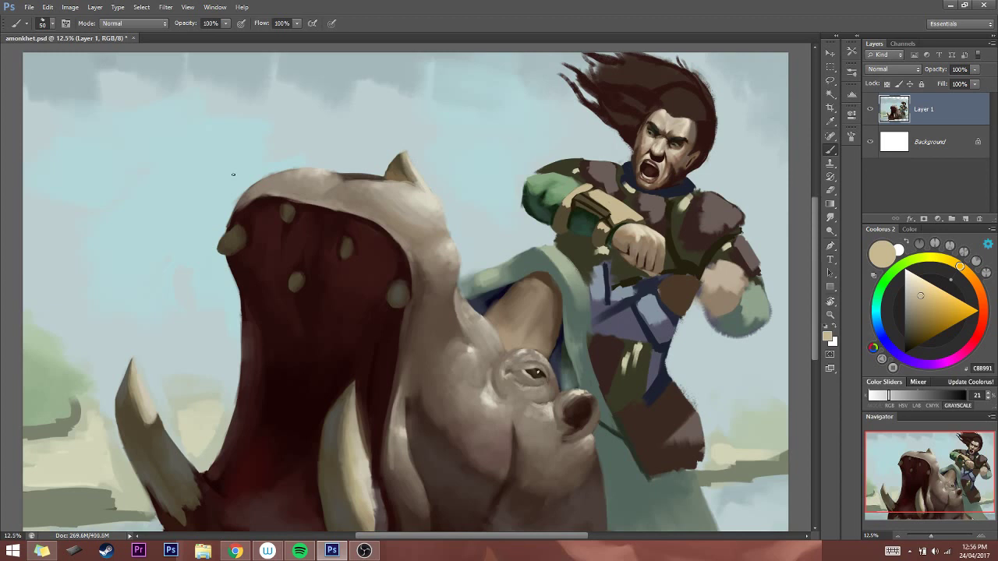
key("ctrl+shift+h")
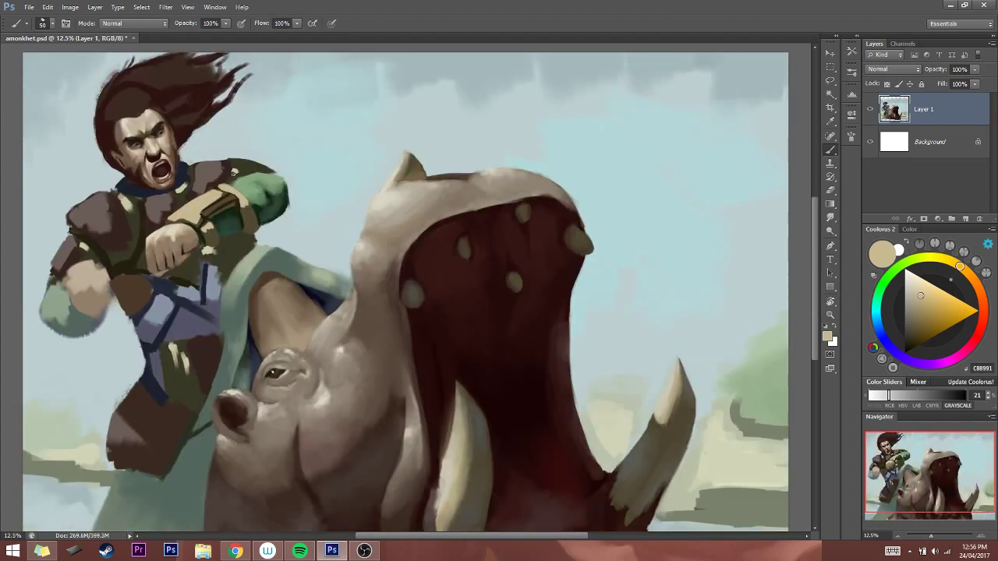
Shade the bracer's elbow strap with sampled olive brown, using a brush of about 60 px
key("bracketright")
key("bracketright")
key("bracketright")
key("bracketright")
key("bracketleft")
left_click(247, 206, "alt")
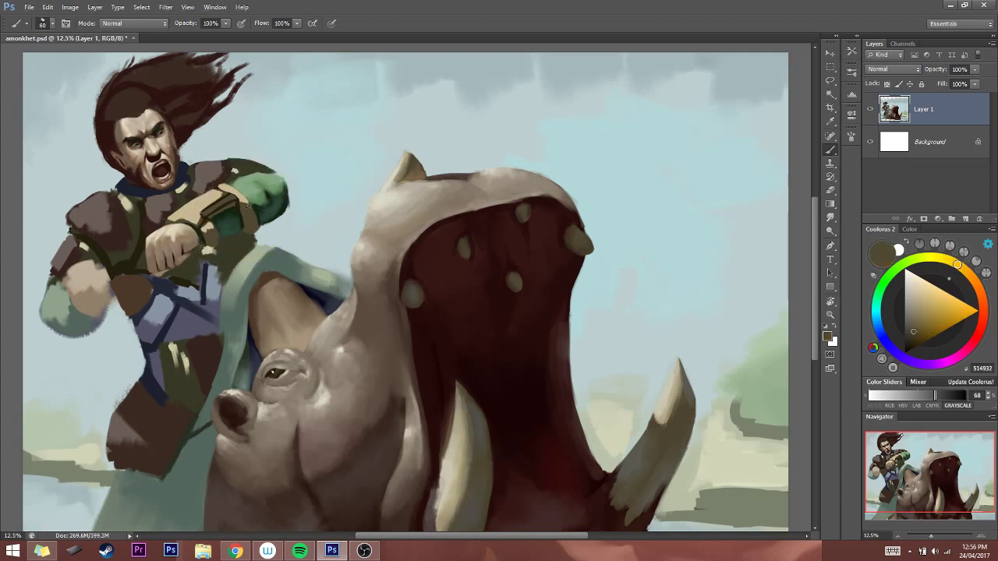
Fill the torso area below the forearm with sampled dark olive at 100 px and clean its outer edge with sampled sky colour
left_click(212, 227, "alt")
key("bracketright")
key("bracketright")
left_click(228, 246, "alt")
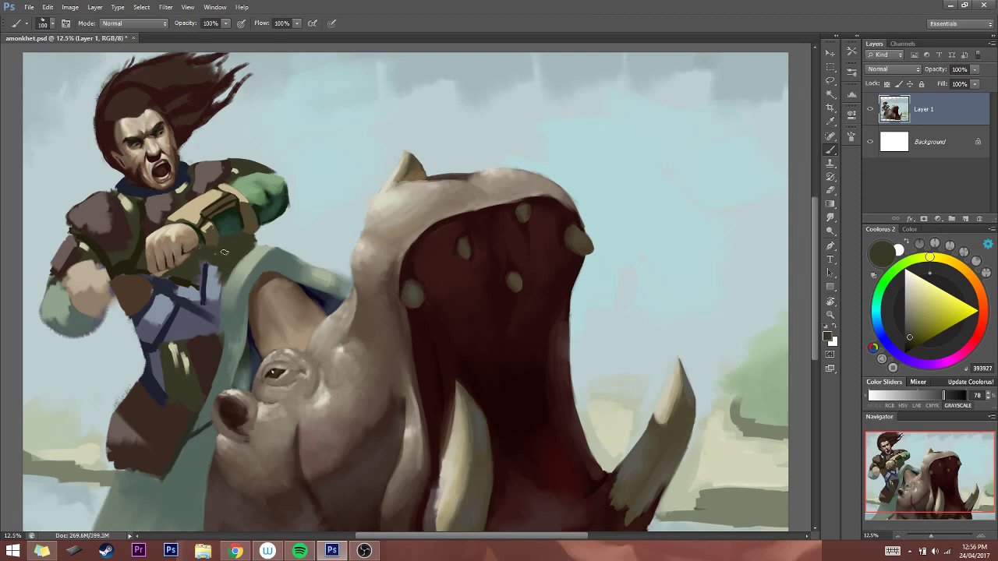
key("bracketleft")
key("bracketleft")
key("bracketleft")
left_click(257, 229, "alt")
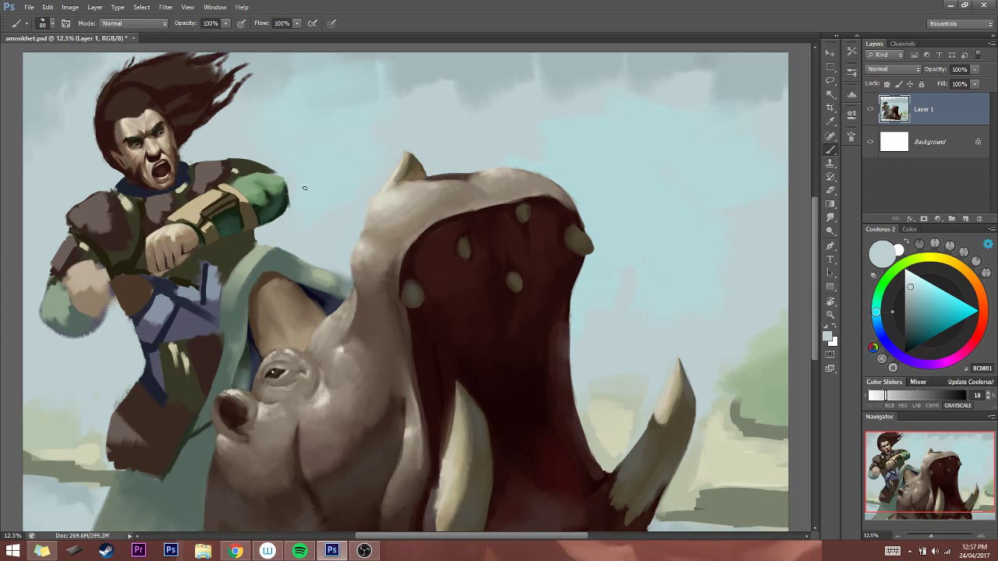
Shade the bracer near the wrist with a sampled tan darkened and shifted toward orange, using a 50 to 90 px brush
key("bracketright")
key("bracketright")
key("bracketright")
left_click(201, 197, "alt")
left_click_drag(921, 299, 922, 307)
left_click_drag(965, 270, 966, 271)
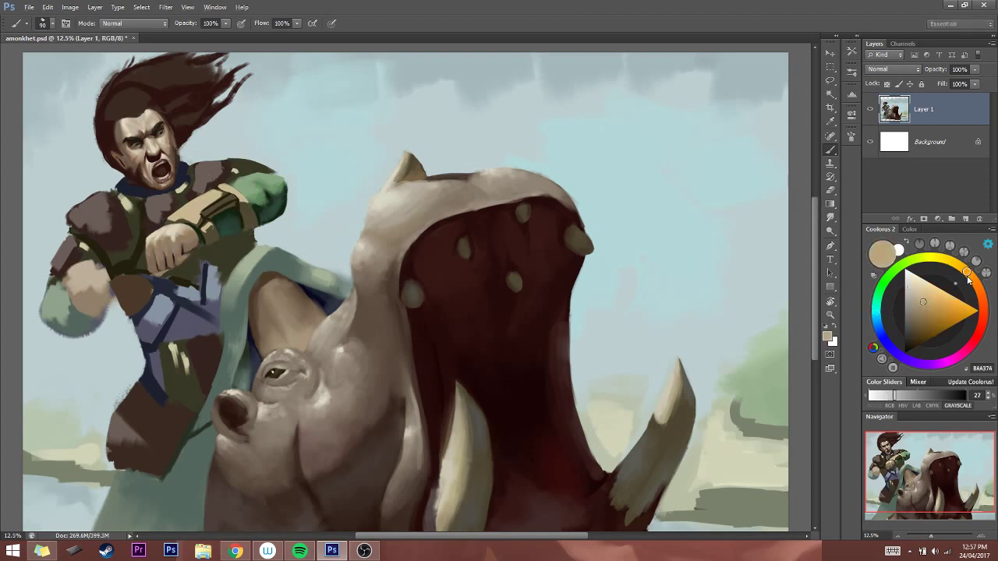
key("bracketleft")
mouse_move(168, 222)
left_mouse_down()
mouse_move(190, 222)
mouse_move(167, 223)
left_mouse_up()
key("bracketleft")
key("bracketleft")
key("bracketleft")
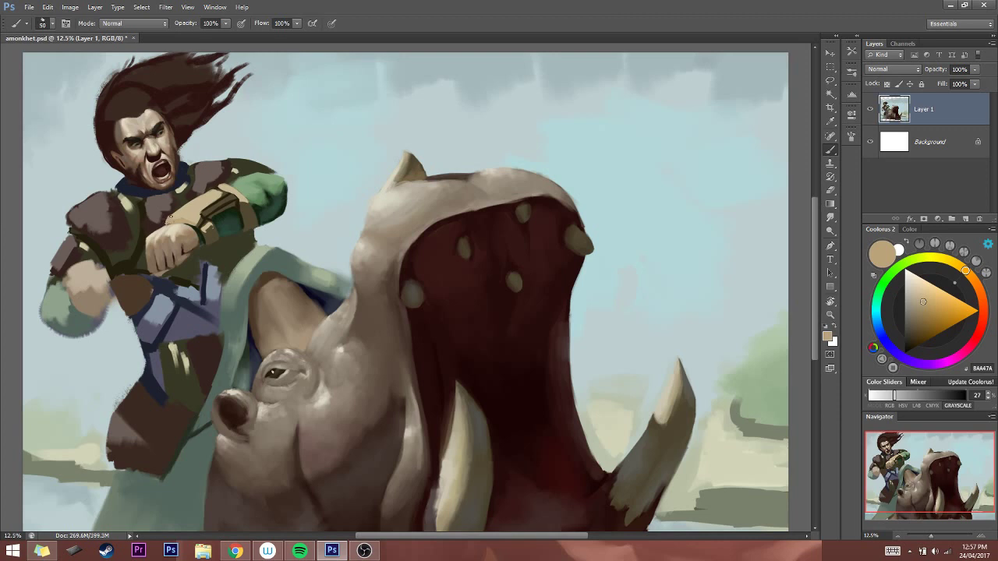
Blend the bracer's broad tan surface with sampled light and mid tans, using a brush of up to 175 px
key("bracketright")
key("bracketright")
key("bracketright")
key("bracketleft")
key("bracketleft")
key("bracketleft")
key("bracketright")
key("bracketright")
key("bracketright")
key("bracketright")
key("bracketright")
key("bracketright")
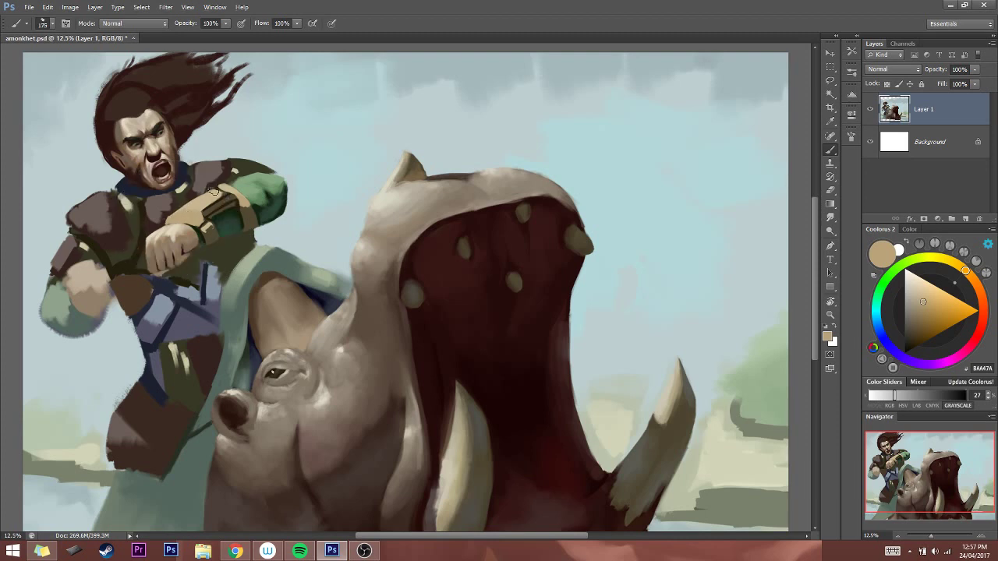
left_click(197, 204, "alt")
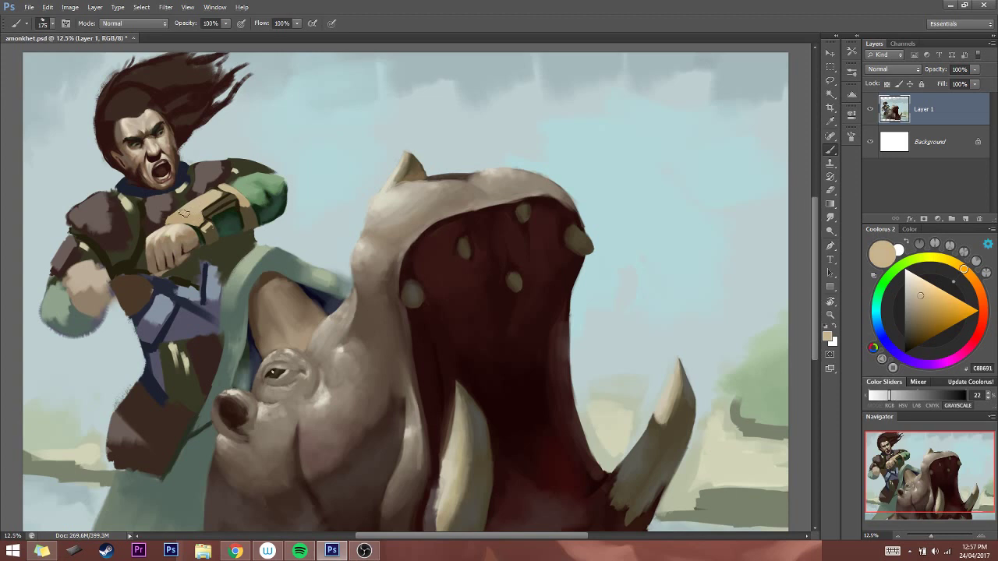
left_click(196, 218, "alt")
key("bracketleft")
key("bracketleft")
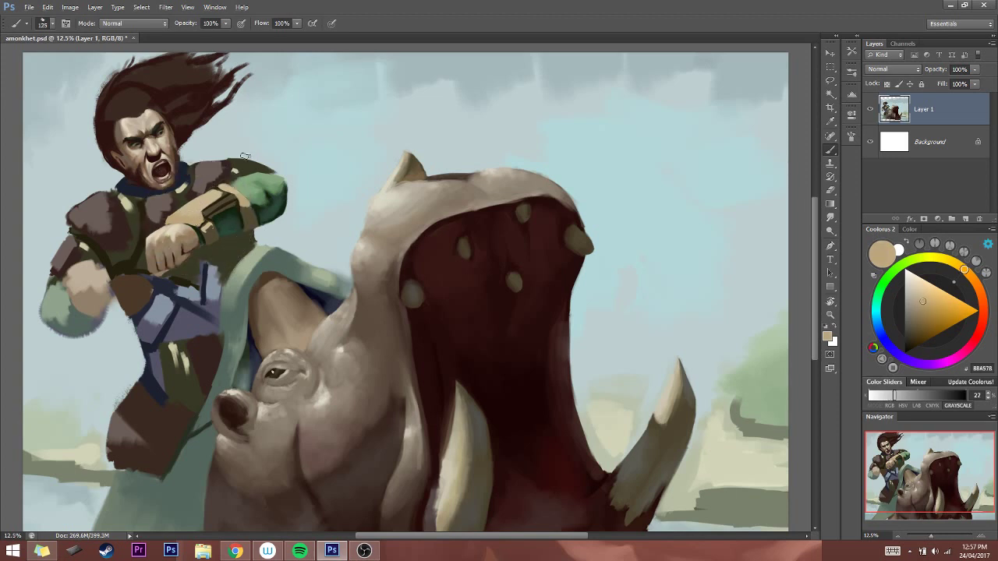
Refine the bracer's straps with sampled olive brown and paint light tan on the wrist end, using a 50 to 70 px brush
left_click(252, 212, "alt")
key("bracketleft")
key("bracketleft")
key("bracketleft")
key("bracketleft")
key("bracketleft")
key("bracketleft")
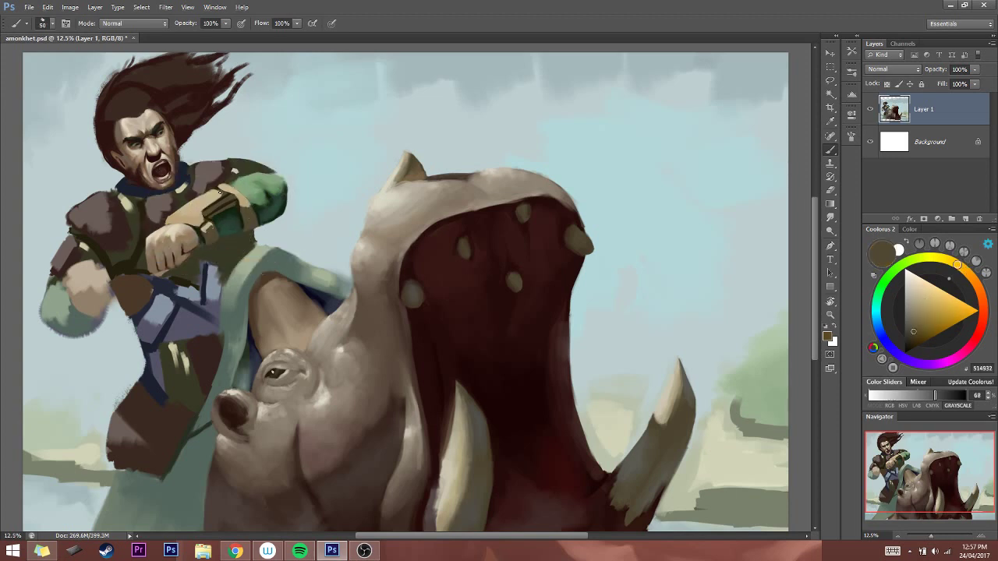
key("bracketleft")
key("bracketright")
key("bracketright")
left_click(213, 221, "alt")
left_click_drag(217, 221, 204, 230)
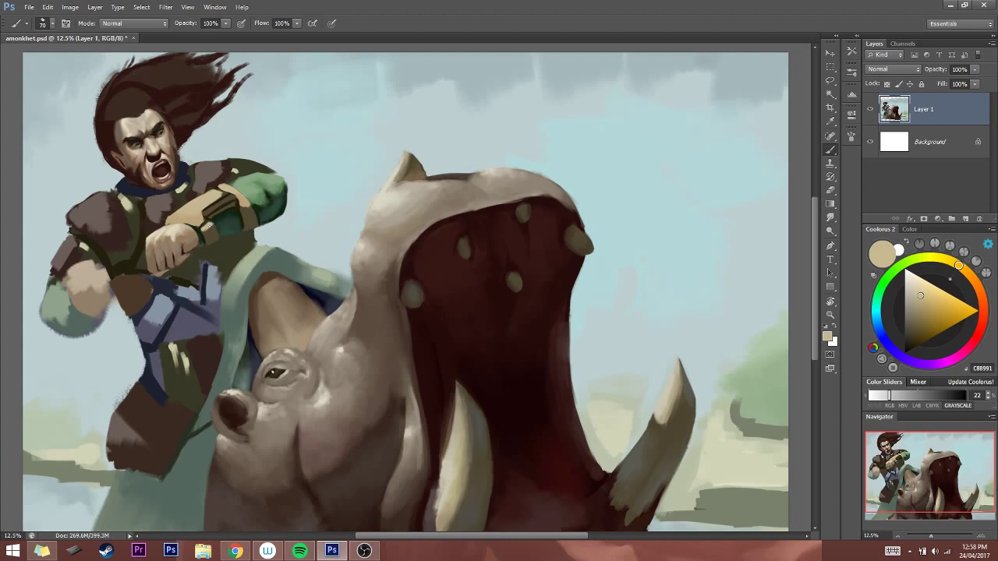
Blend the strap at the bracer's elbow end with sampled tans and olive brown, using a 90 to 150 px brush
key("bracketright")
key("bracketright")
left_click(210, 228, "alt")
key("bracketright")
left_click(251, 199, "alt")
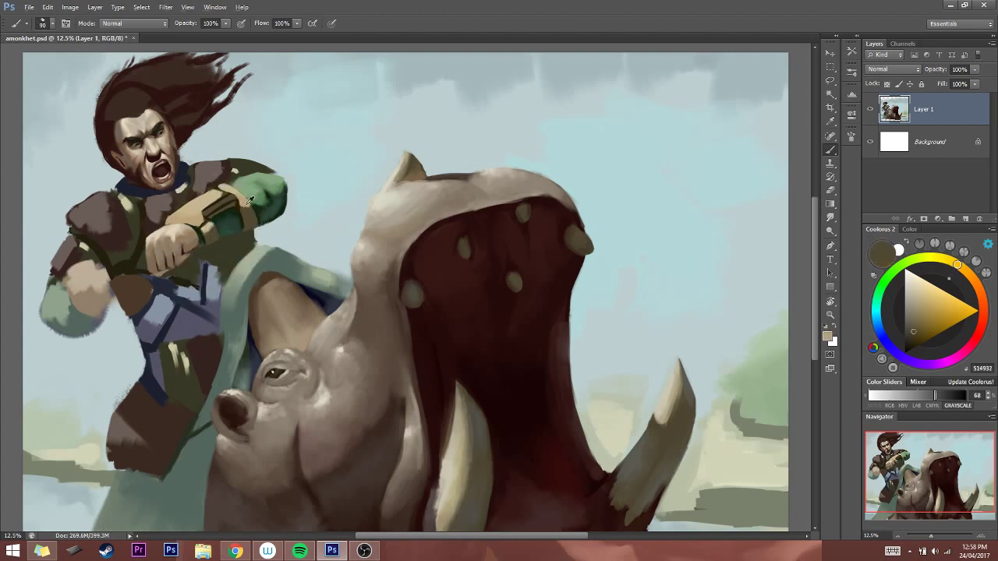
key("bracketright")
key("bracketright")
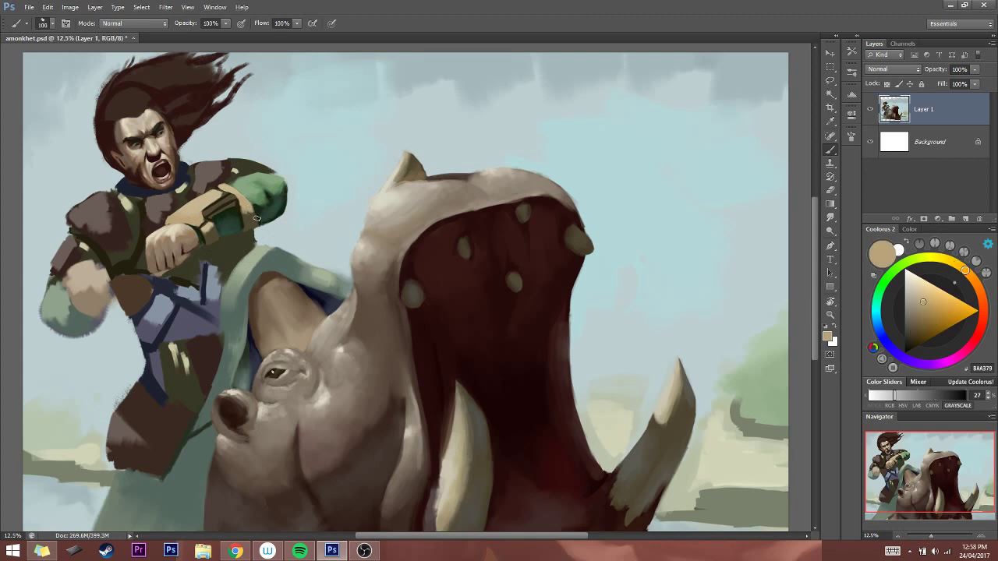
left_click(250, 214, "alt")
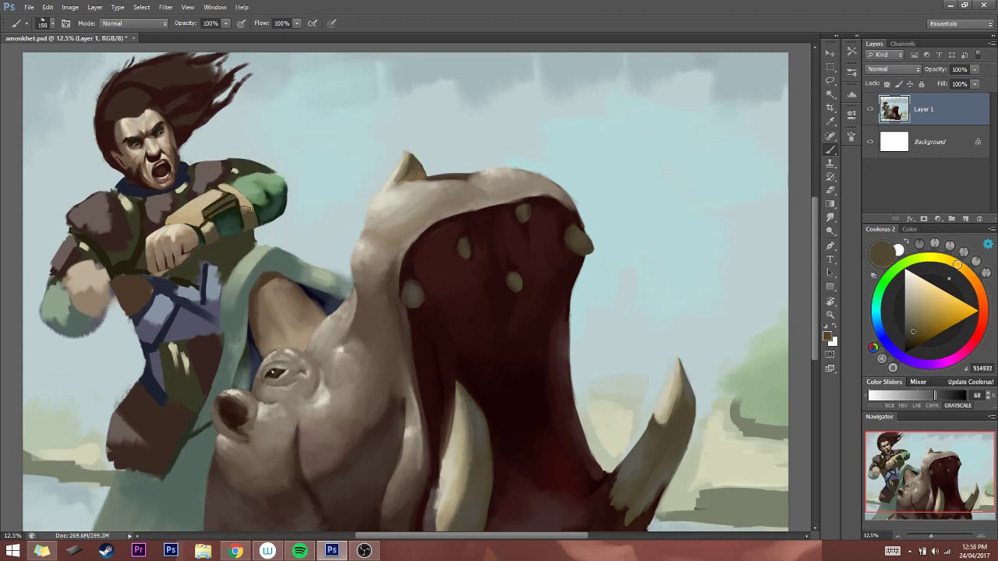
left_click(246, 207, "alt")
left_click(225, 187, "alt")
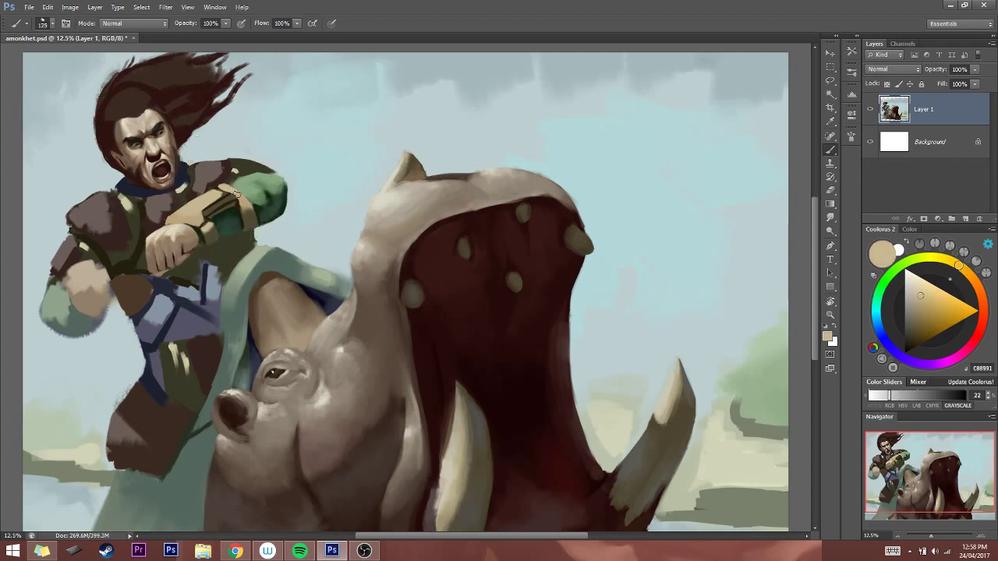
Sharpen the bracer's upper edge with sampled light tan, using a brush reduced to 45 px, and check it in a mirrored view
key("bracketleft")
key("bracketleft")
key("bracketleft")
key("bracketleft")
left_click(218, 188, "alt")
key("bracketleft")
key("bracketleft")
key("bracketleft")
key("bracketleft")
left_click(209, 130)
key("h")
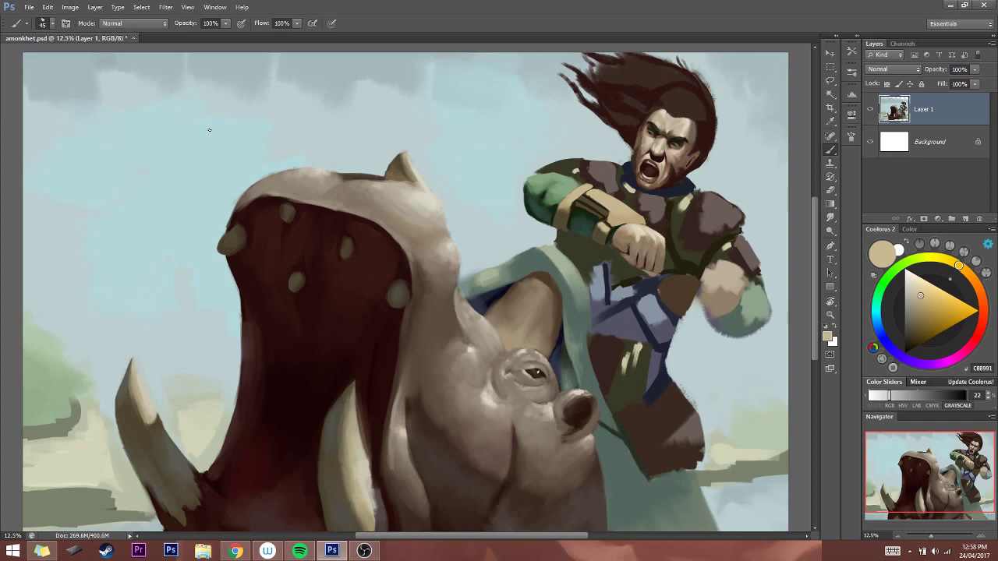
key("h")
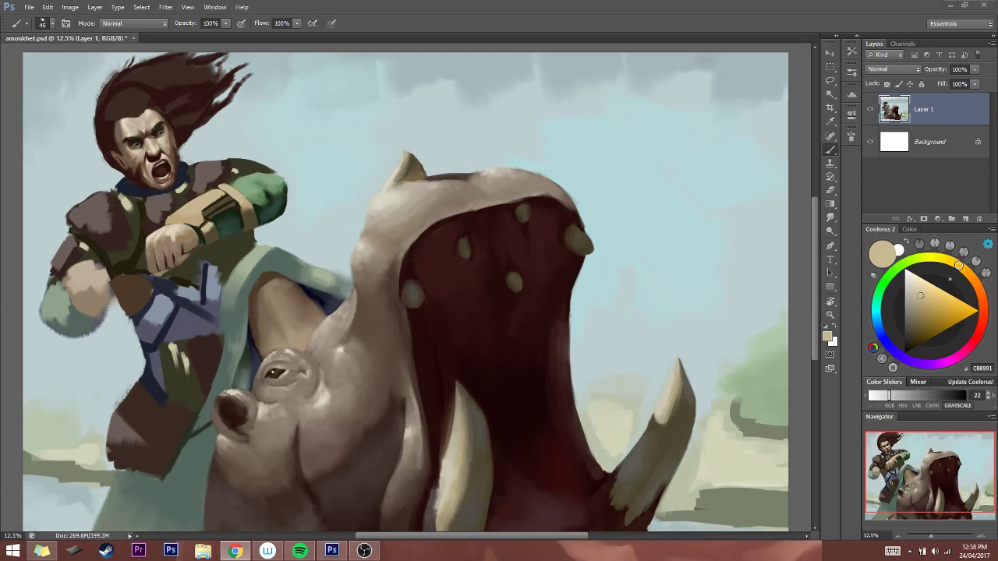
left_click(223, 188)
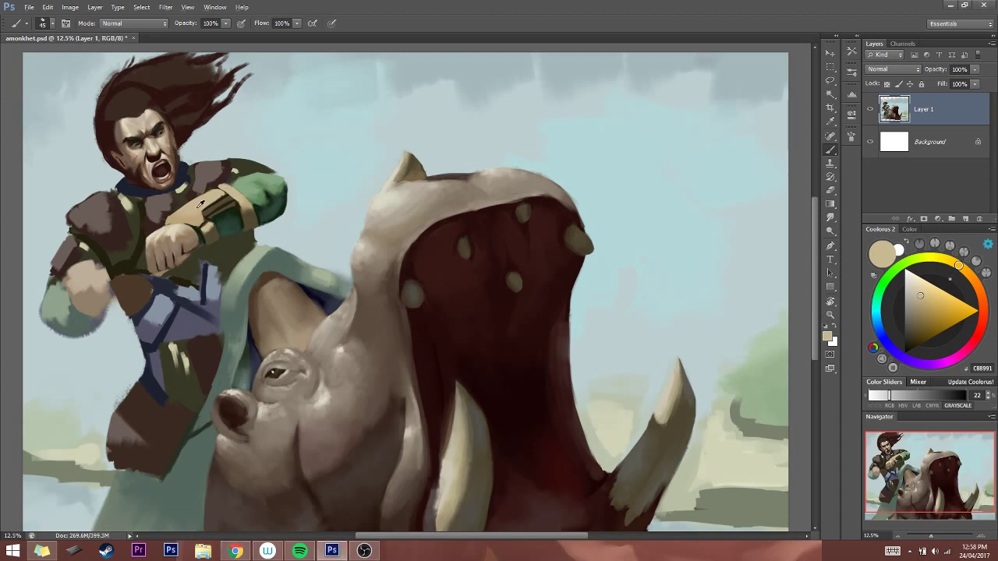
Mix a darker, warmer tan and paint along the bracer's dark inset with a brush of about 50 px
left_click(923, 315)
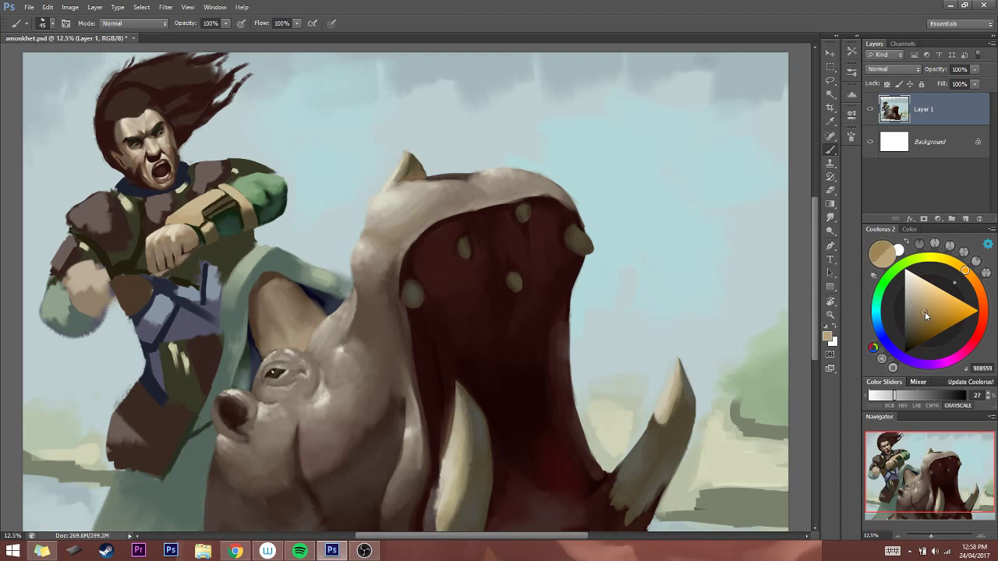
left_click_drag(964, 271, 967, 273)
key("bracketright")
key("bracketright")
key("bracketright")
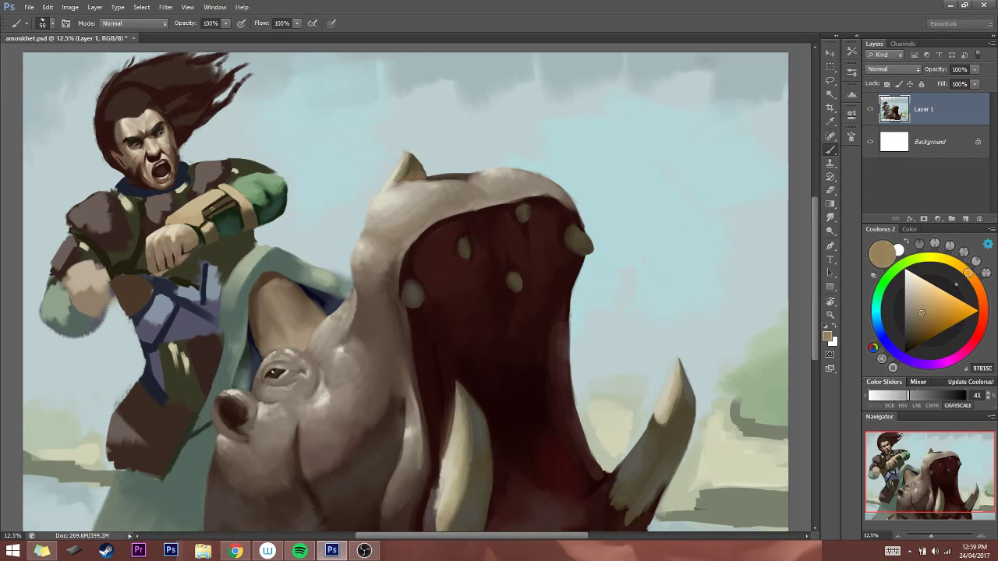
Shade the bracer's plate and elbow strap with a mixed warm tan, using a 50 to 80 px brush
left_click(925, 312)
left_click_drag(928, 314, 921, 307)
key("bracketright")
left_click_drag(190, 206, 219, 194)
key("bracketleft")
key("bracketleft")
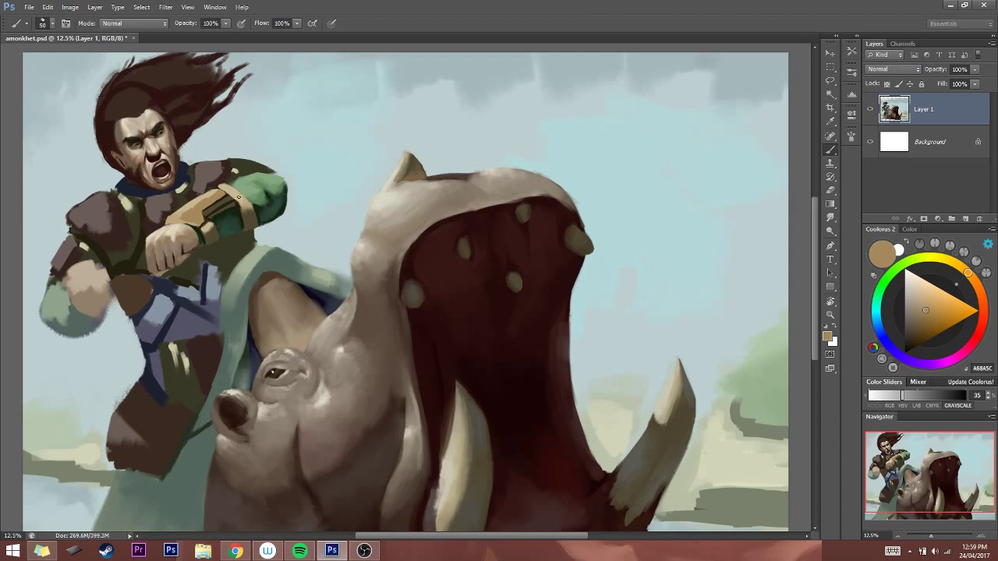
key("bracketright")
key("bracketright")
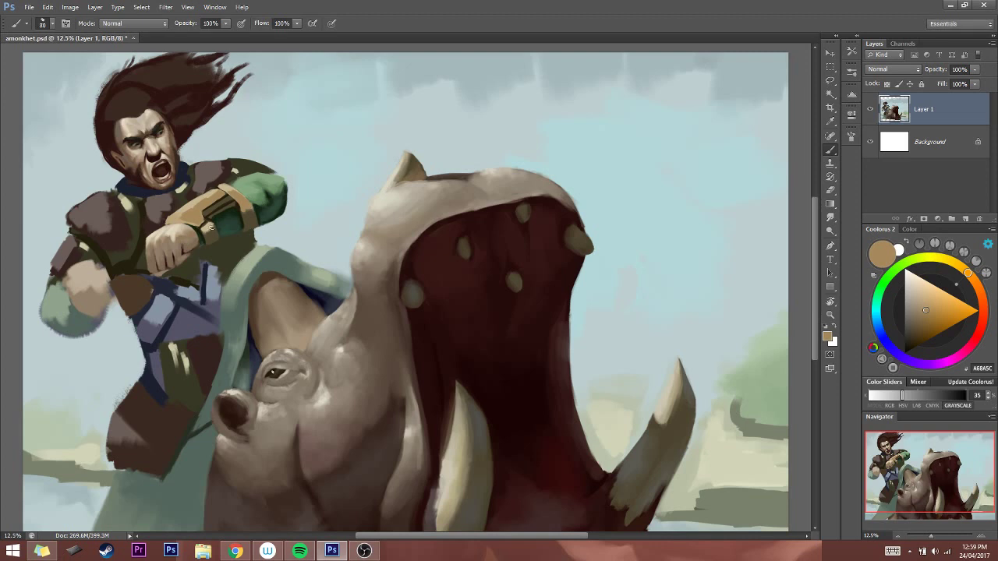
key("bracketright")
Mix a pale yellow and add highlights along the bracer's upper edge with a small brush of about 30 px
left_click(921, 279)
left_click_drag(949, 267, 940, 257)
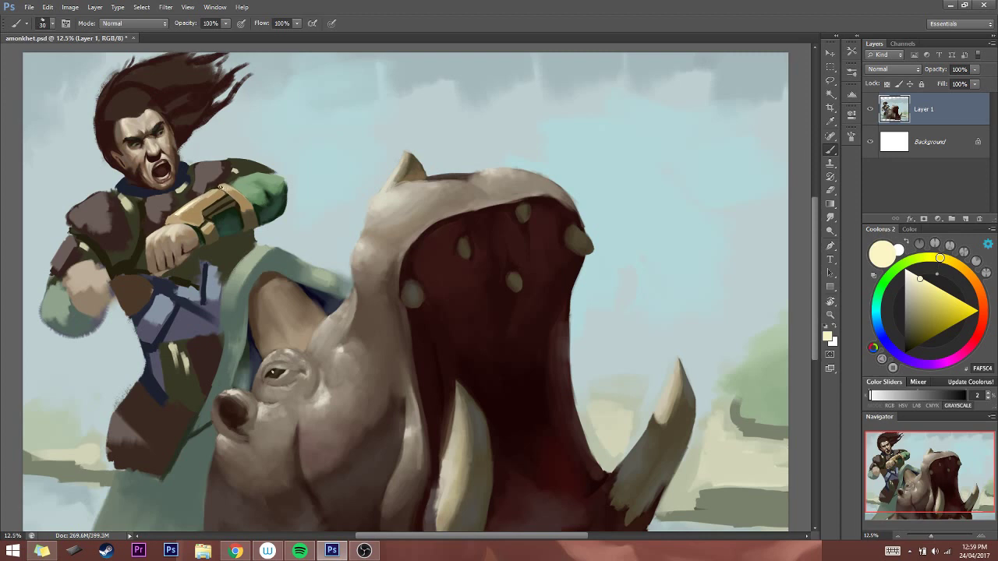
key("bracketright")
key("bracketleft")
Sharpen the bracer's wrist edge above the fist with sampled dark brown, using a brush of 30 px or smaller
left_click(181, 244, "alt")
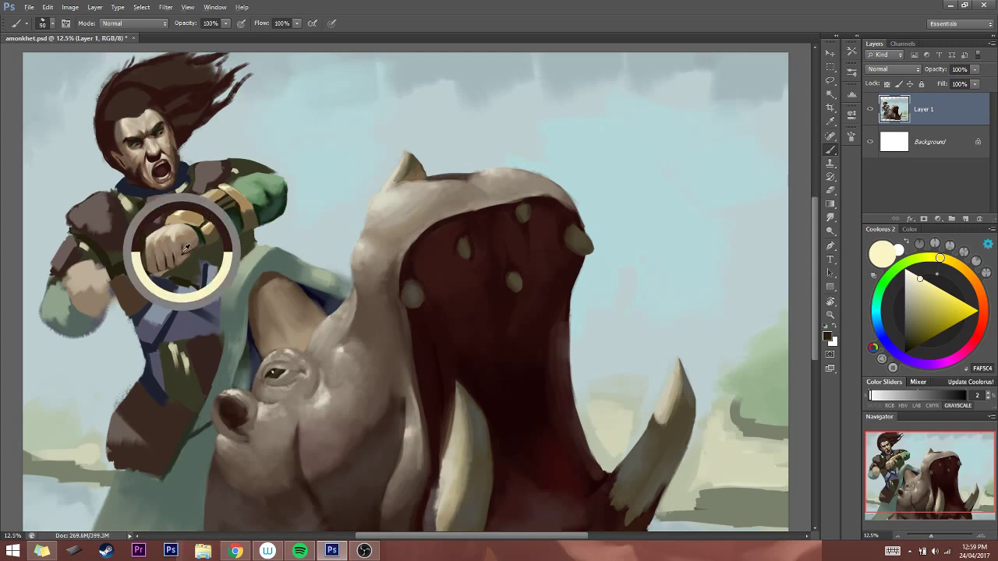
key("bracketleft")
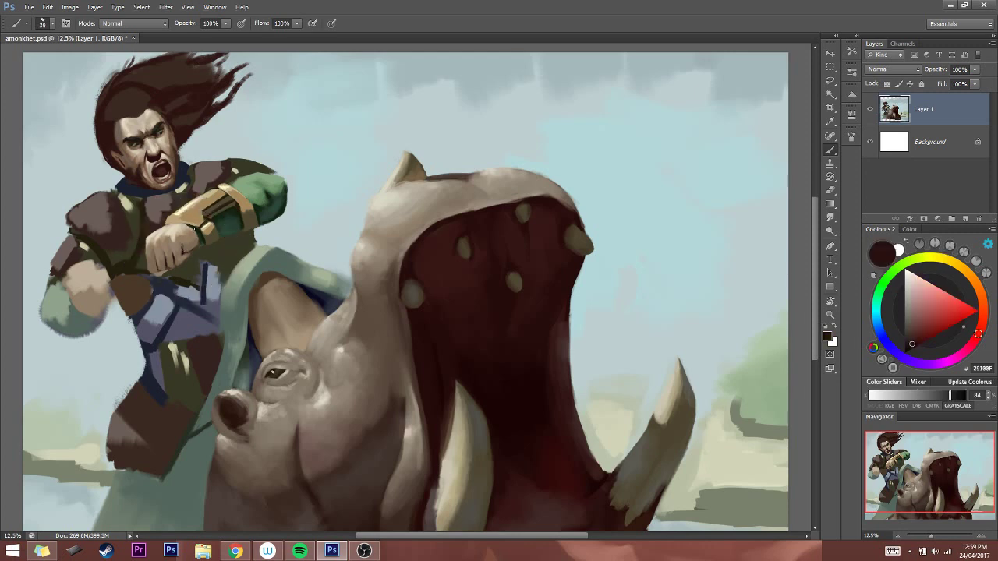
key("bracketleft")
key("bracketleft")
left_click_drag(187, 225, 168, 224)
Blend the wrist end of the bracer's plate with sampled tans, using a brush of up to 100 px
key("bracketright")
left_click(184, 220, "alt")
key("bracketright")
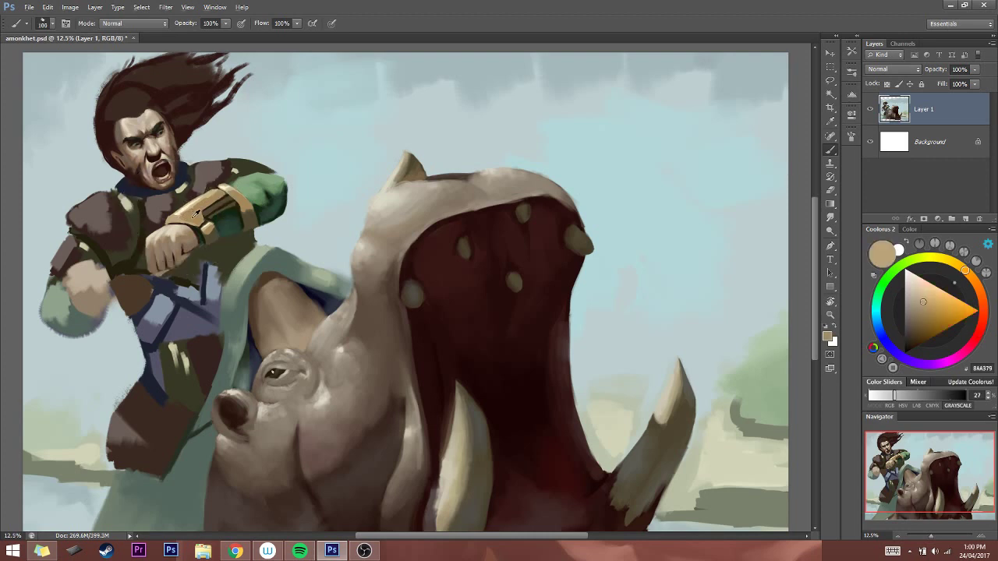
left_click(193, 216, "alt")
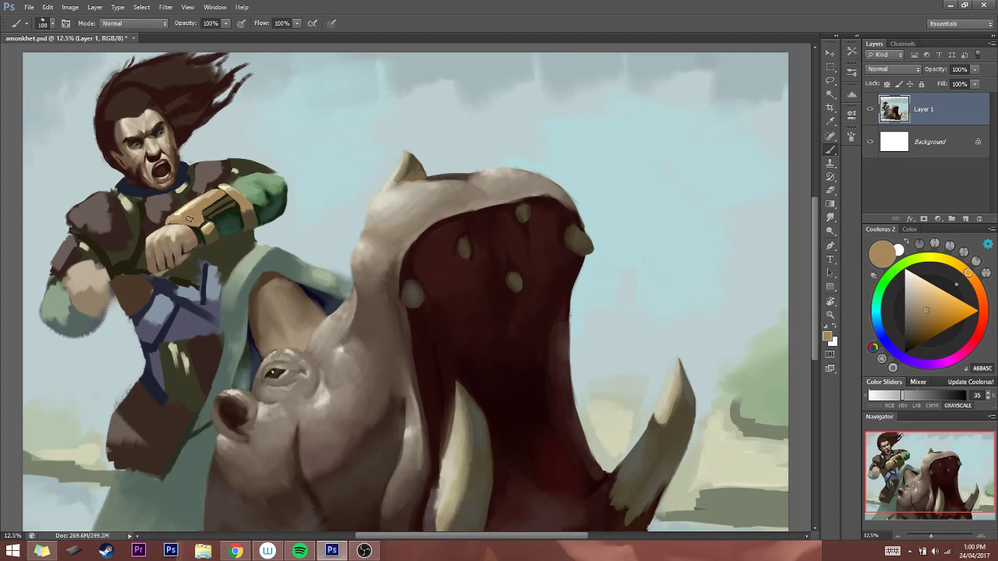
Clean up the bracer's outline against the chest with sampled dark brown, using a brush reduced to 50 px
key("bracketleft")
key("bracketleft")
key("bracketleft")
left_click(169, 211, "alt")
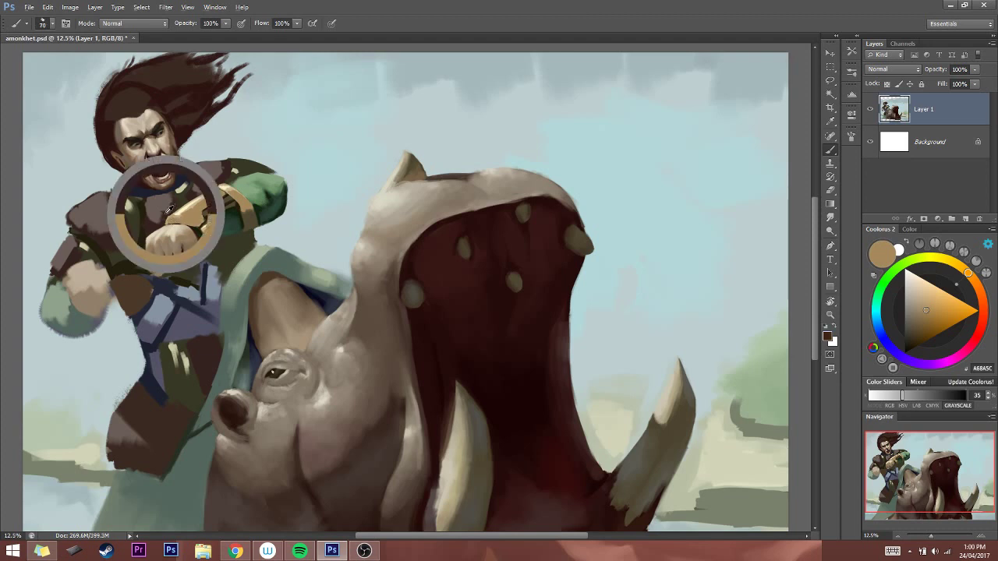
key("bracketleft")
key("bracketleft")
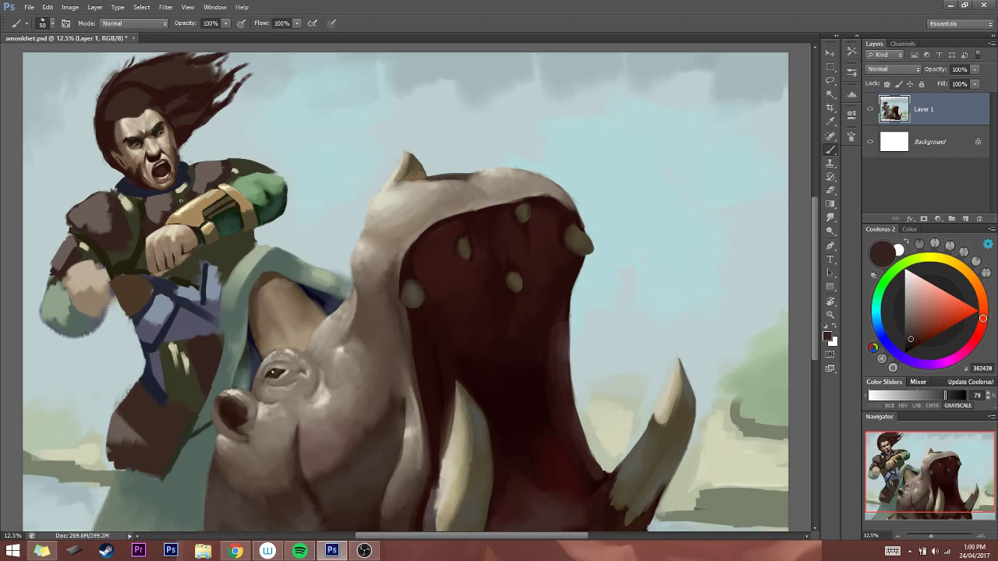
Smooth the tan shading on the bracer's upper surface with sampled light and mid tans, using a 70 to 100 px brush
key("bracketright")
key("bracketright")
key("bracketright")
left_click(207, 195, "alt")
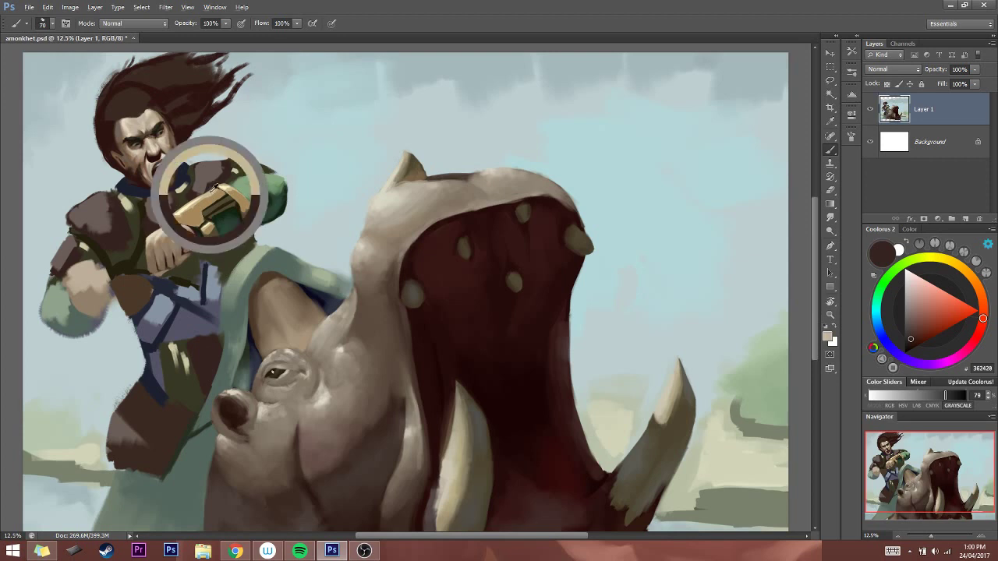
left_click(212, 190, "alt")
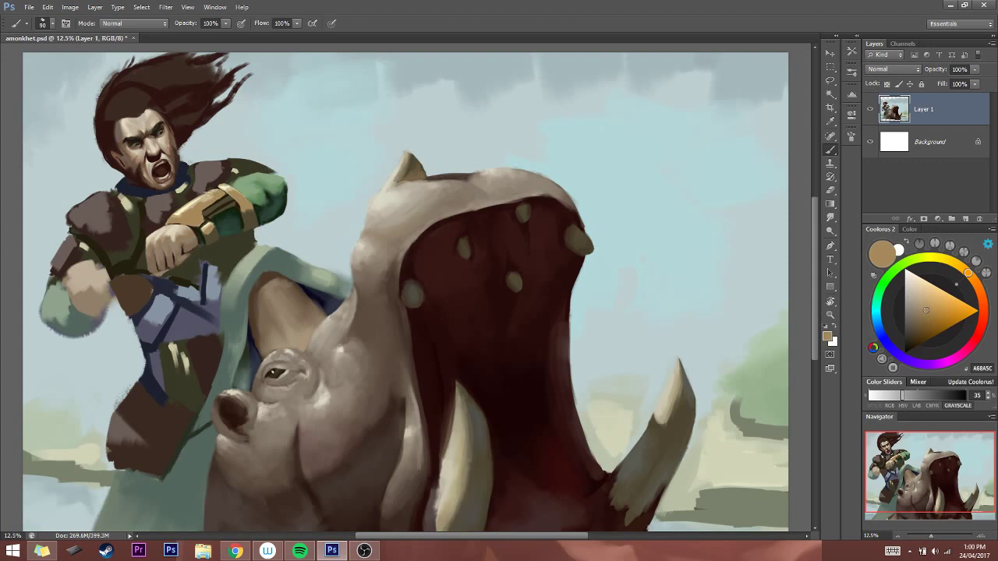
key("bracketright")
key("bracketright")
left_click(201, 198, "alt")
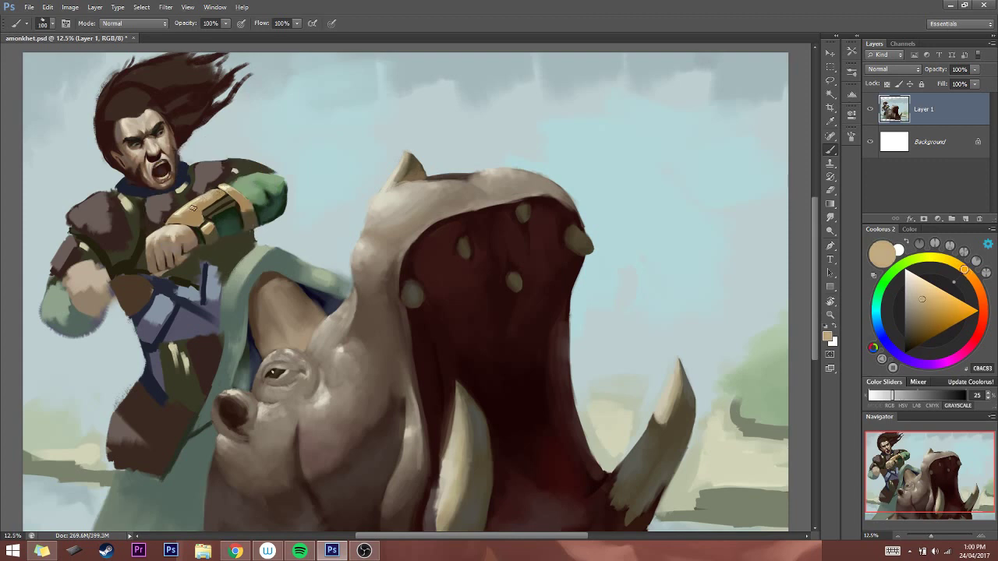
left_click(199, 208, "alt")
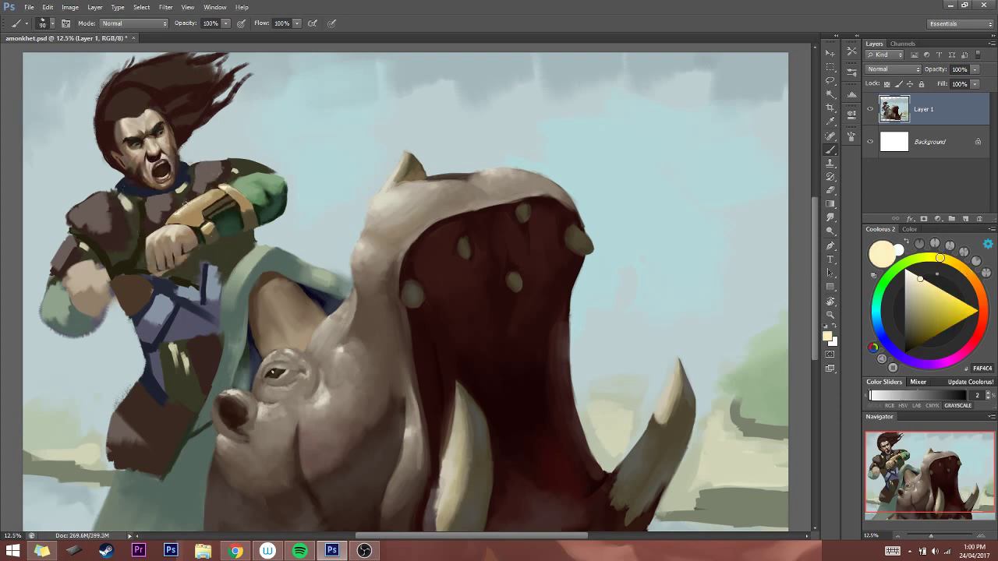
Refine the bracer's highlights with pale yellow, using a 70 px brush, and check the painting in a mirrored view
key("bracketleft")
key("bracketleft")
key("bracketleft")
left_click(273, 115)
key("h")
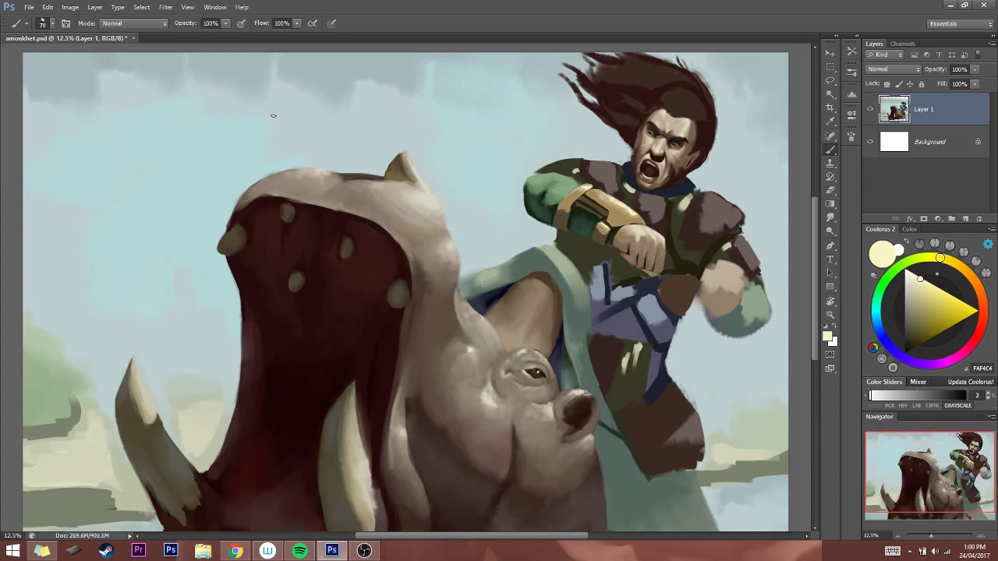
key("h")
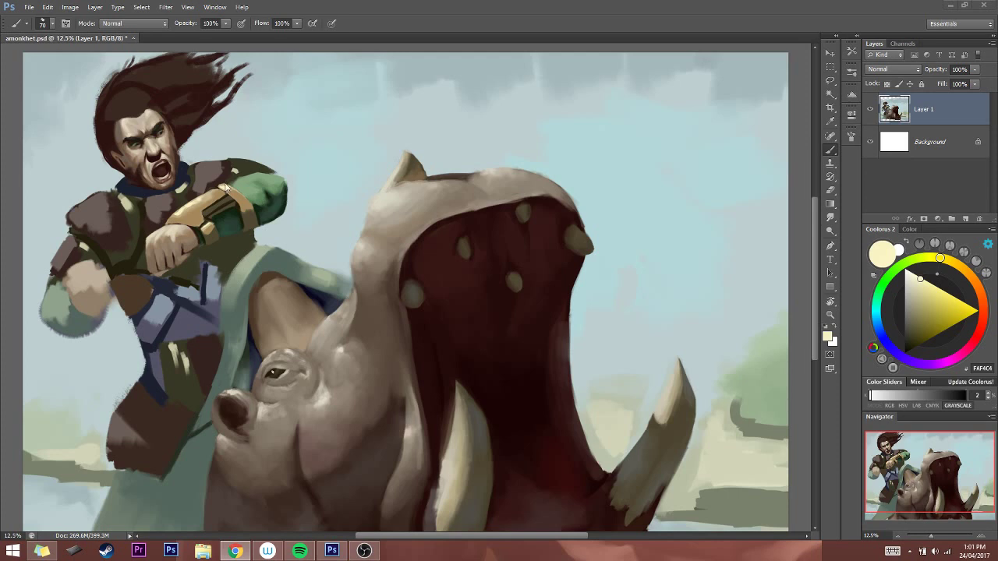
Paint the bracer's elbow strap and upper plate with sampled tan and a lighter golden tan, using an 80 to 90 px brush
key("bracketright")
left_click(229, 190, "alt")
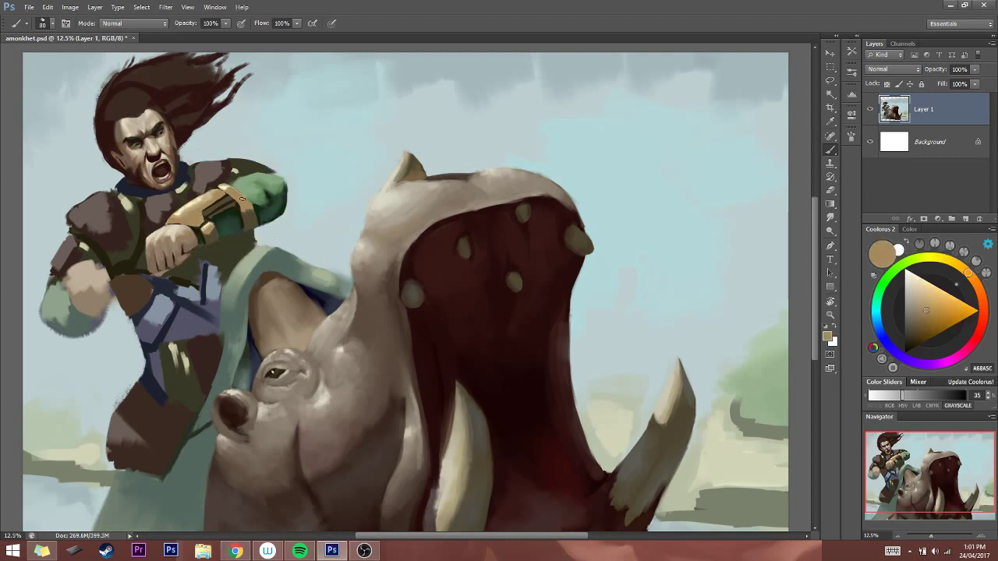
key("bracketright")
left_click(930, 309)
left_click_drag(929, 310, 929, 303)
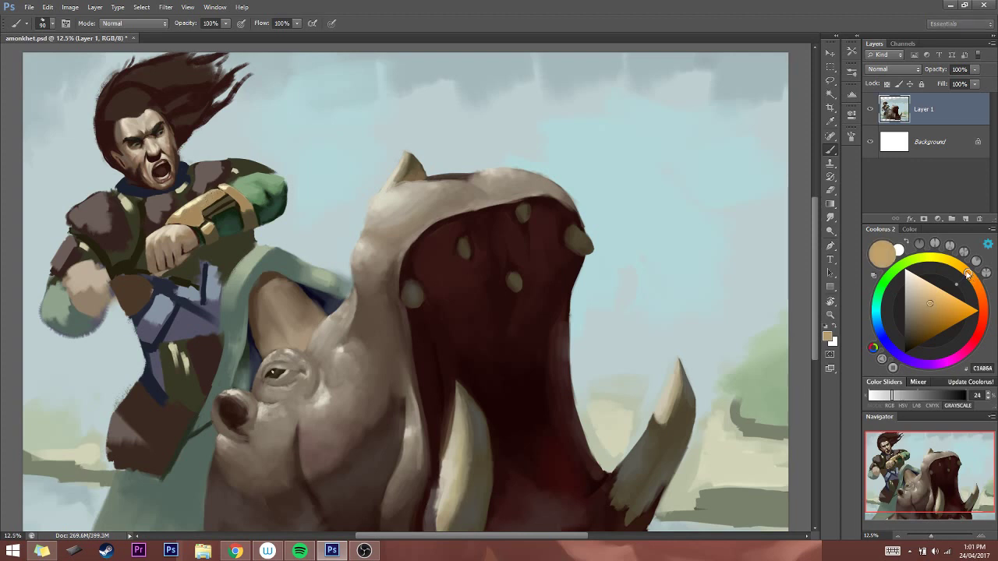
left_click_drag(967, 272, 963, 269)
key("bracketleft")
key("bracketleft")
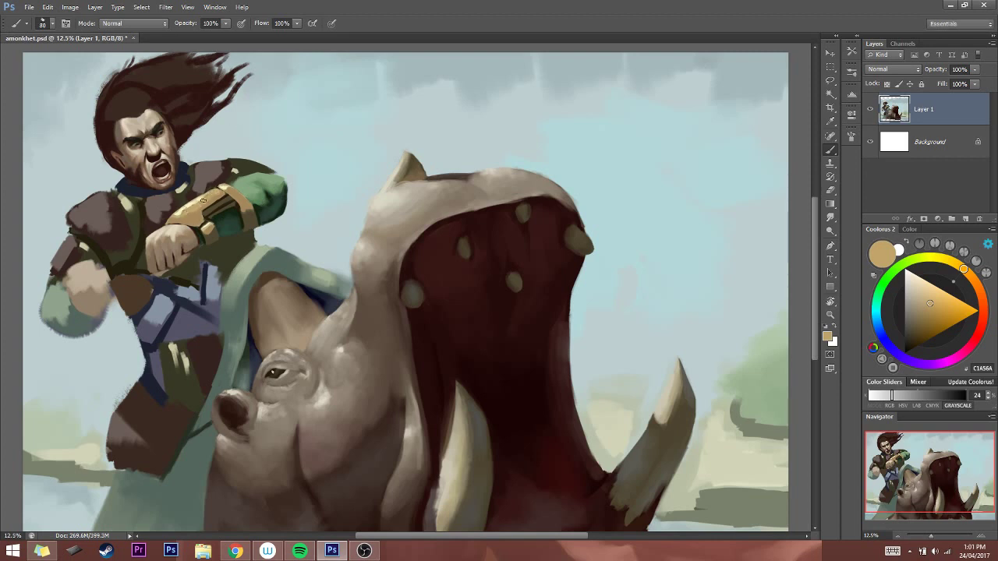
Blend the plate beside the bracer's dark inset with sampled mid tan, using a brush of 90 px or larger
left_click(198, 215, "alt")
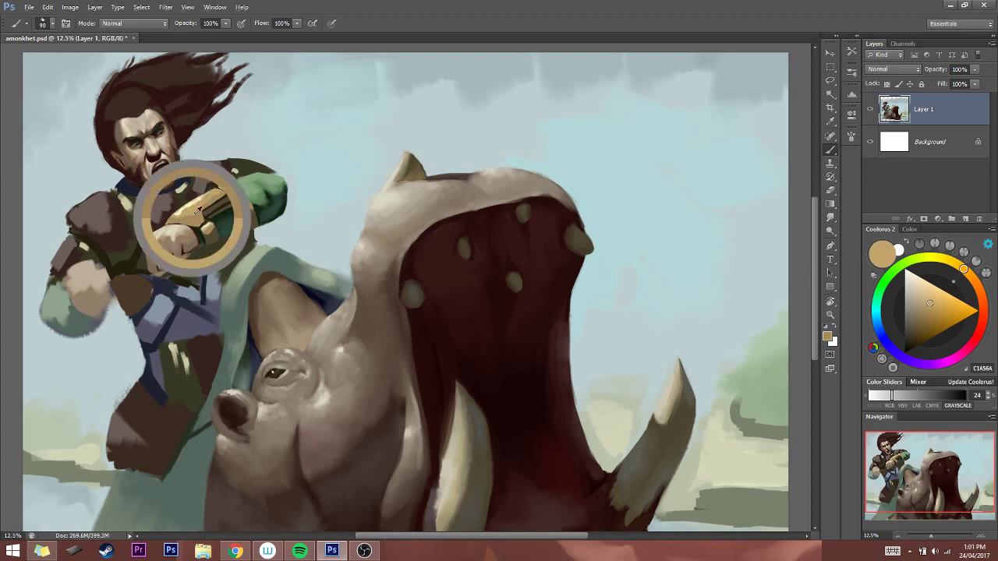
key("bracketright")
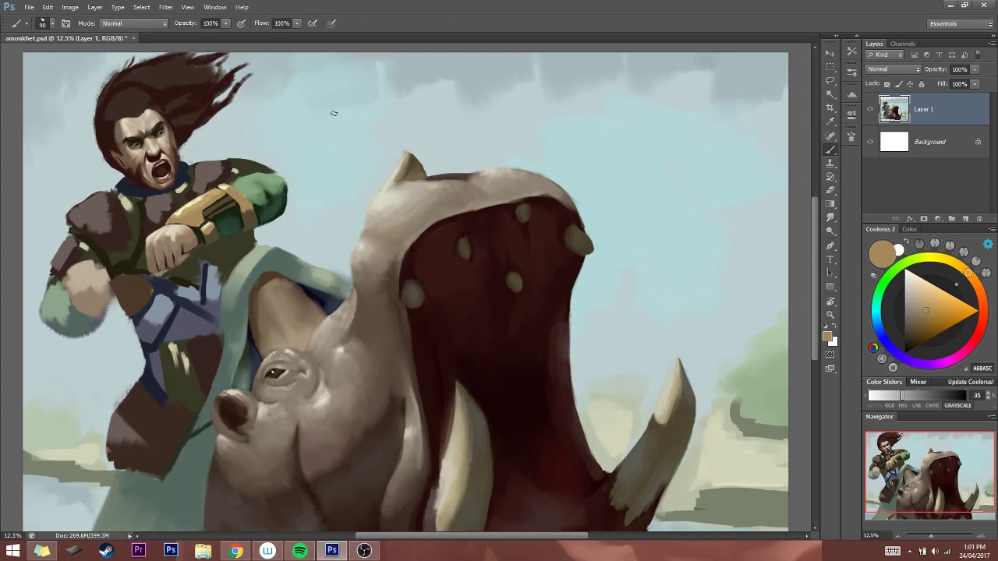
key("bracketright")
key("alt")
Highlight the top of the elbow strap with sampled pale yellow at 40 px and soften it with mid tan at 60 px
key("bracketleft")
key("bracketleft")
key("bracketleft")
key("bracketleft")
key("bracketleft")
left_click(227, 187, "alt")
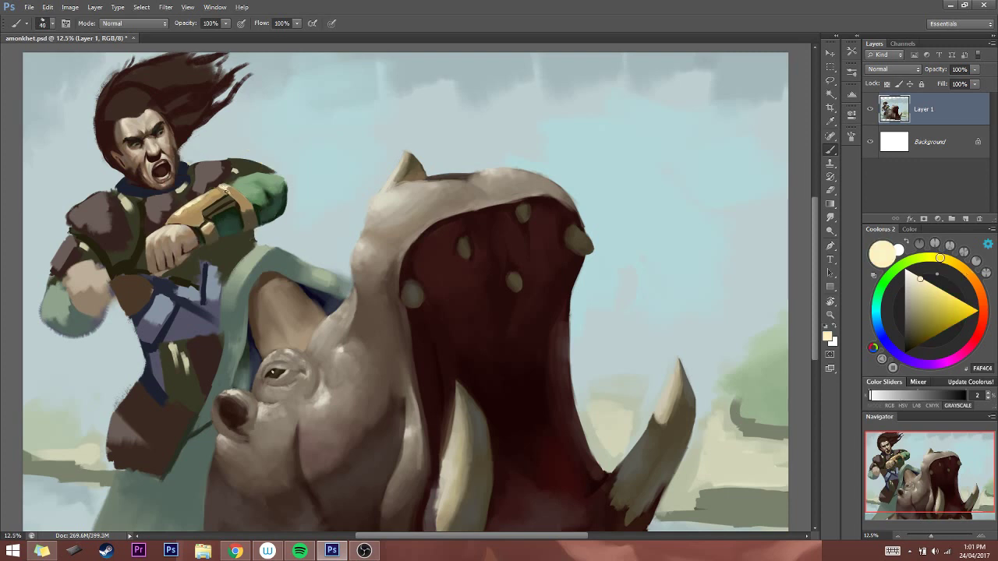
key("bracketright")
key("bracketright")
left_click(238, 194, "alt")
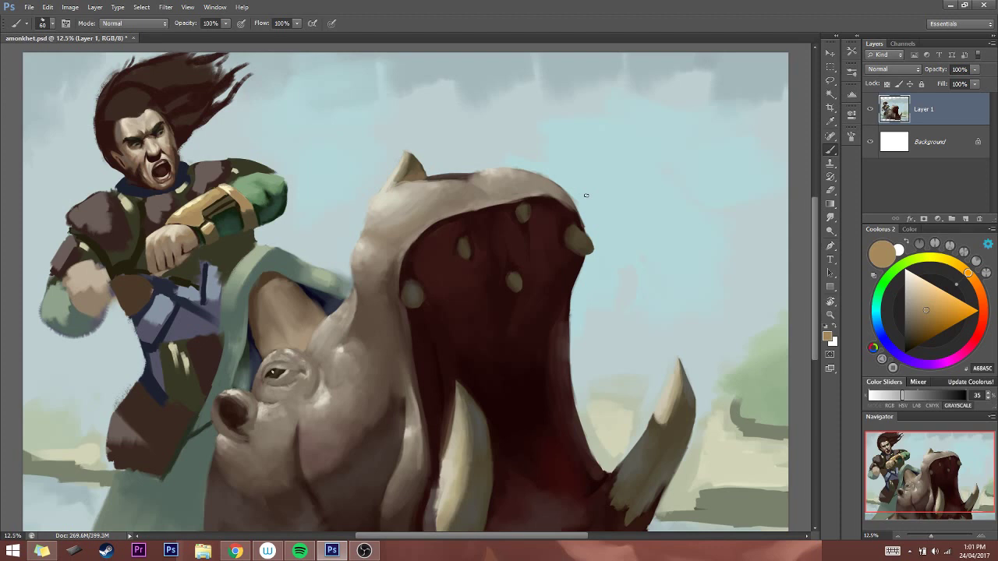
Shade the lower part of the elbow strap with sampled olive brown and tan, using a brush enlarged to 200 px
key("bracketright")
key("bracketright")
key("bracketright")
key("bracketright")
key("bracketright")
key("bracketright")
left_click(248, 215, "alt")
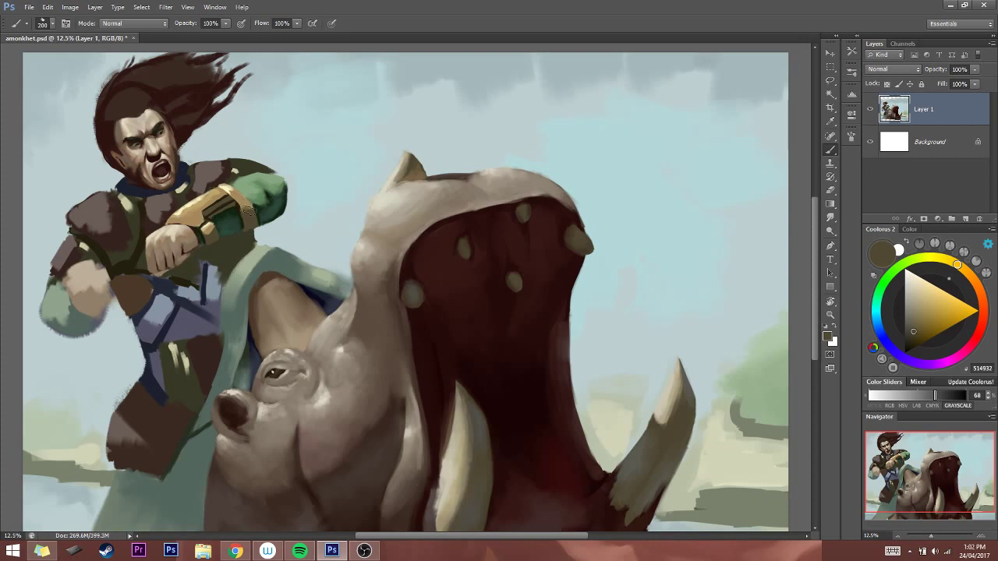
left_click(249, 218, "alt")
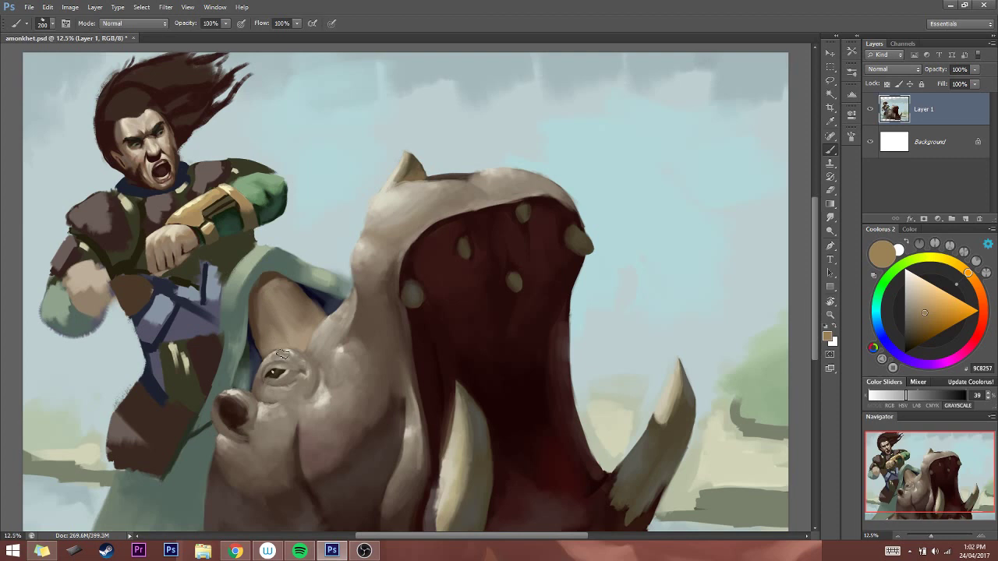
Darken the edge between the elbow strap and the green sleeve with sampled very dark green, using a brush reduced to 50 px
key("bracketleft")
key("bracketleft")
key("bracketleft")
key("bracketleft")
key("bracketleft")
left_click(240, 201, "alt")
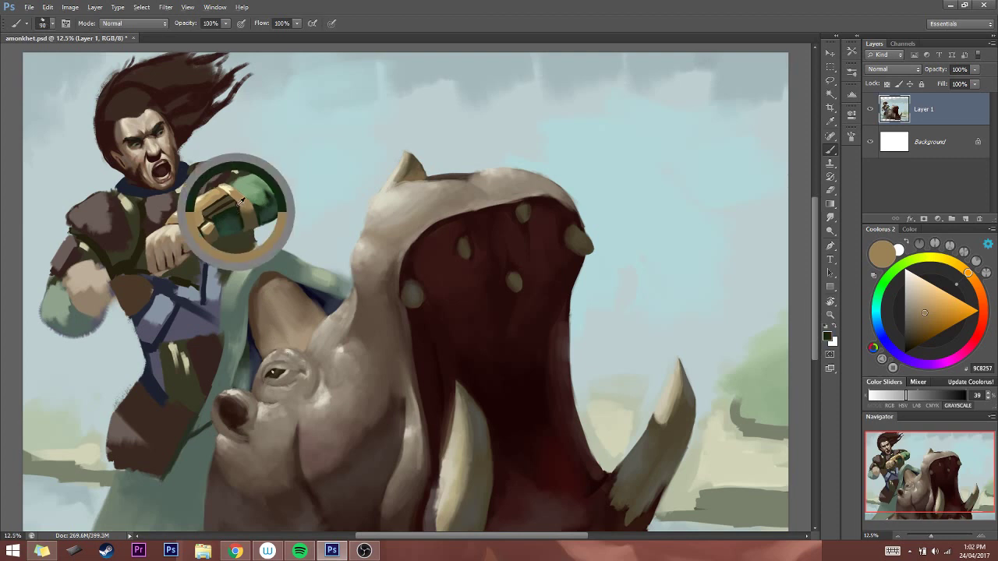
key("bracketleft")
key("bracketleft")
key("bracketleft")
key("bracketleft")
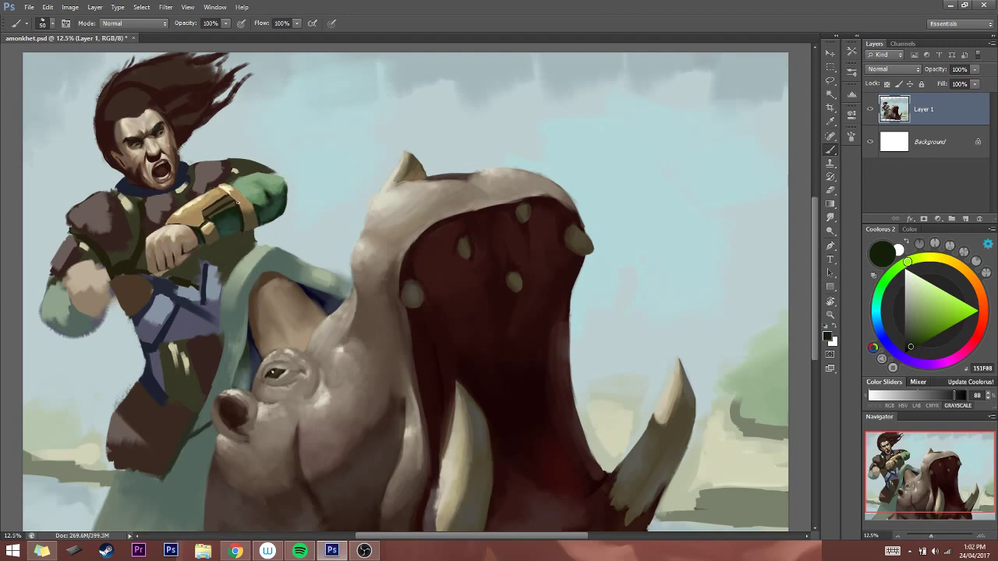
Deepen the sleeve's shadow below the bracer with sampled dark green at 60 px, and check it in a mirrored view
left_click(240, 227, "alt")
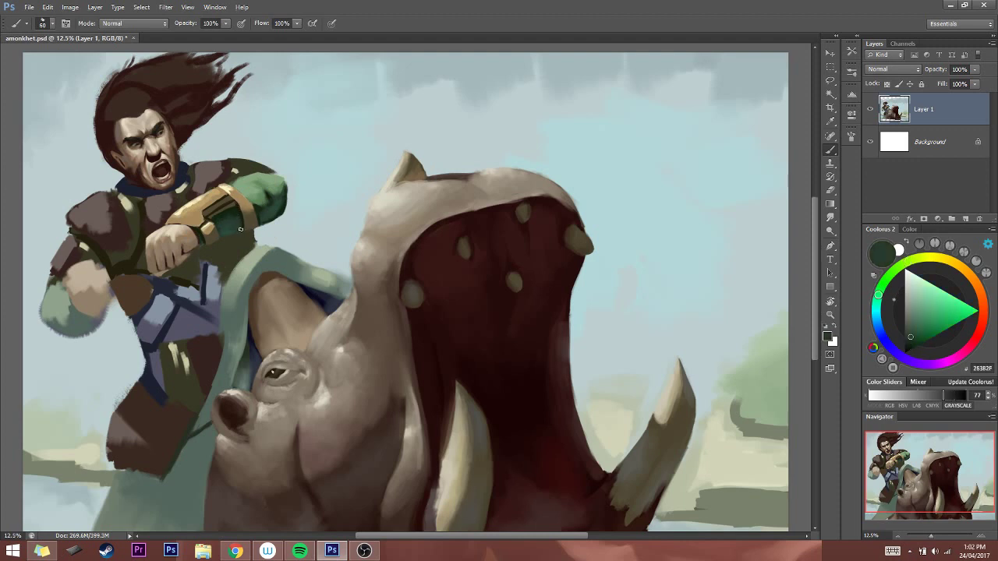
key("bracketright")
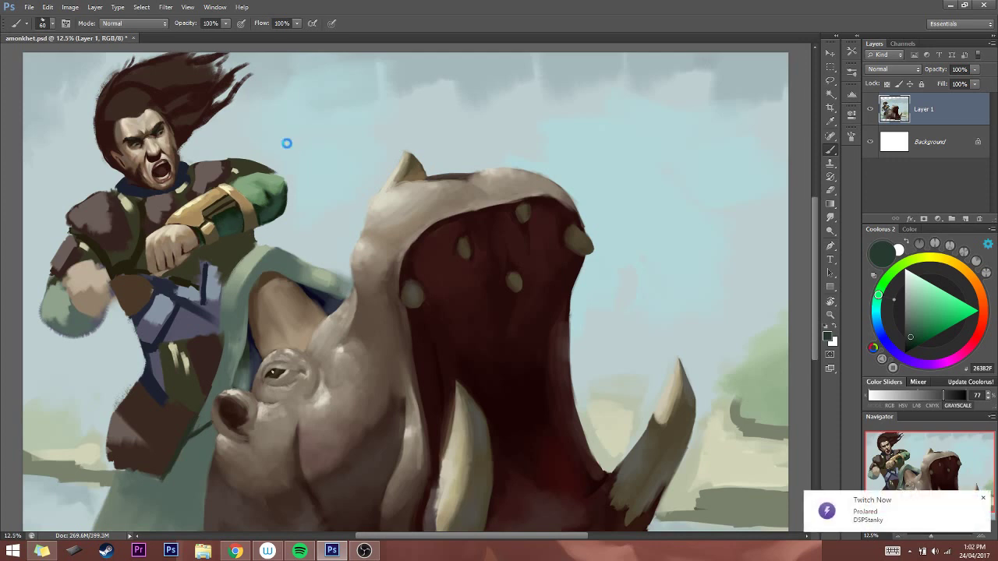
key("ctrl+shift+h")
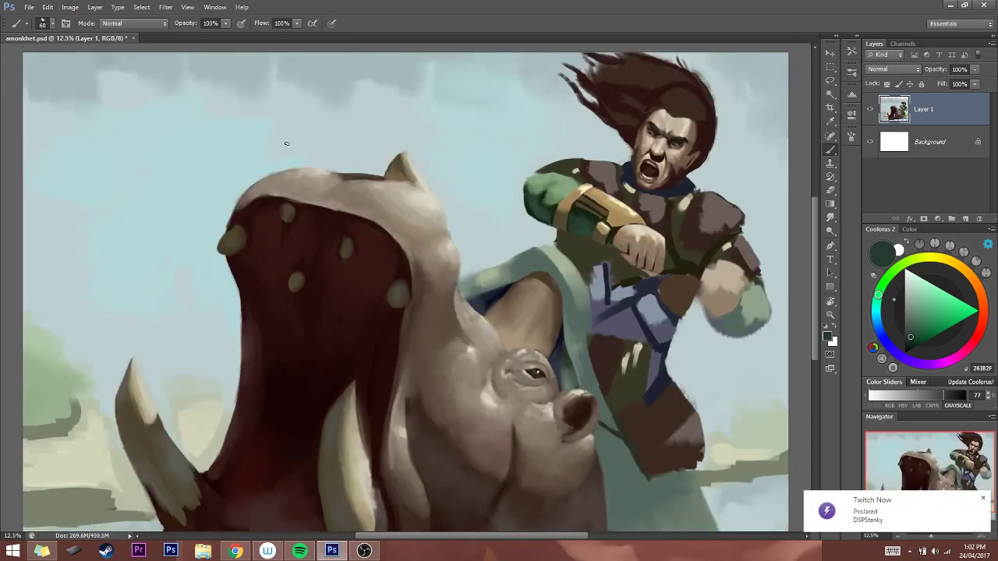
key("ctrl+shift+h")
Refine the lower end of the elbow strap with sampled and slightly lightened olive brown, using a 35 px brush
key("bracketleft")
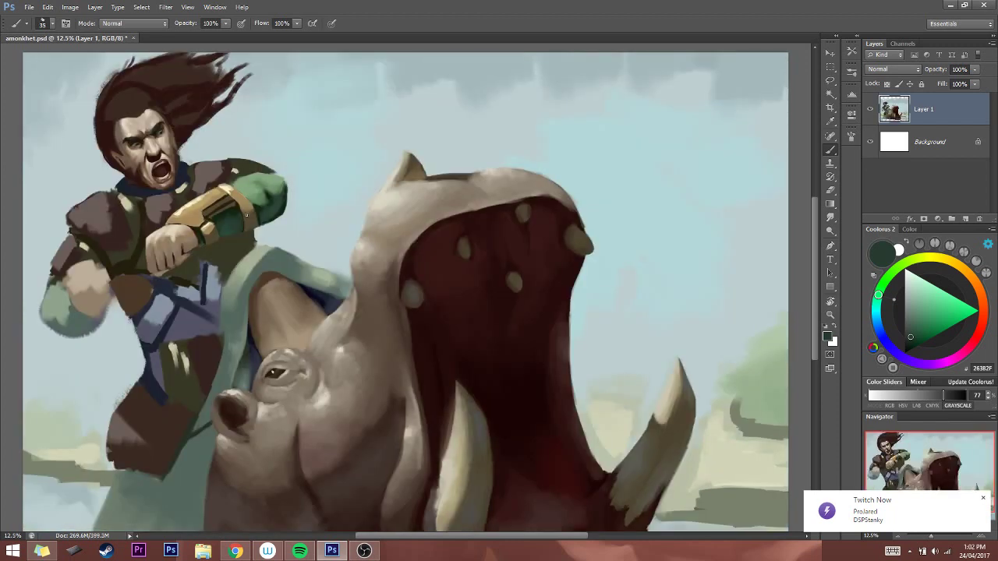
left_click(254, 215, "alt")
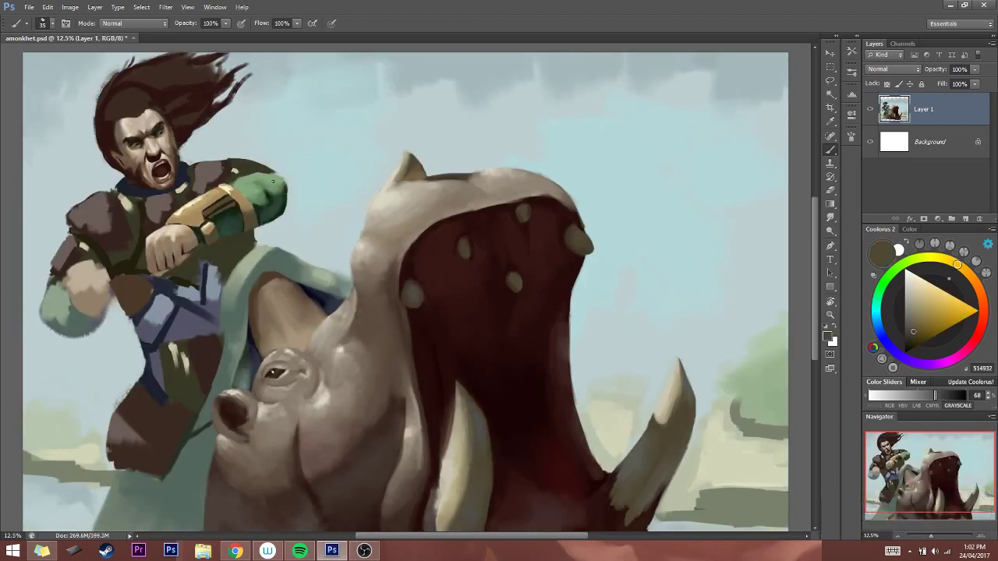
left_click(909, 325)
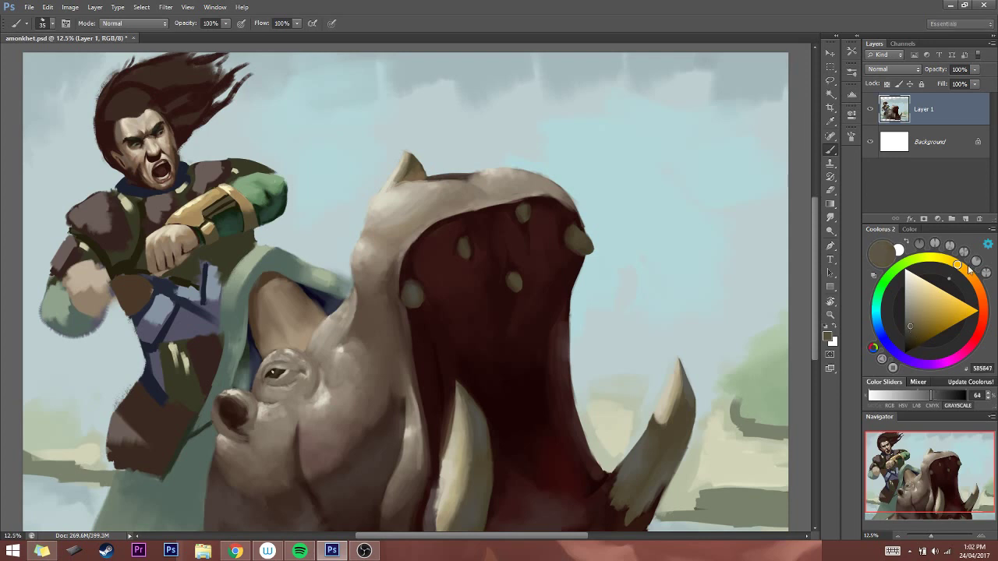
key("bracketright")
left_click(247, 212, "alt")
key("bracketleft")
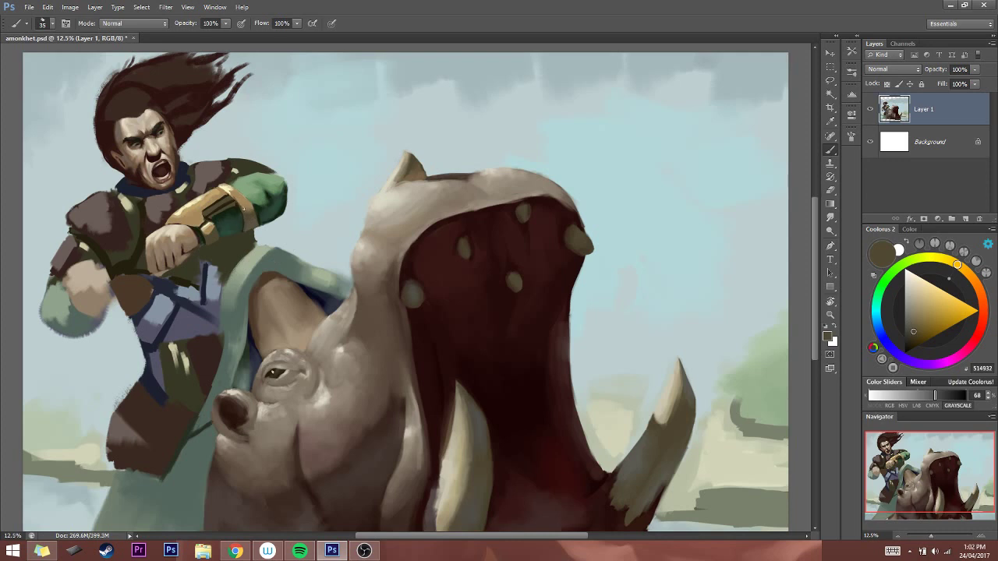
Touch up the elbow strap and the adjoining bracer edge with sampled tan and pale cream at 25 px, and check it in a mirrored view
left_click(242, 192, "alt")
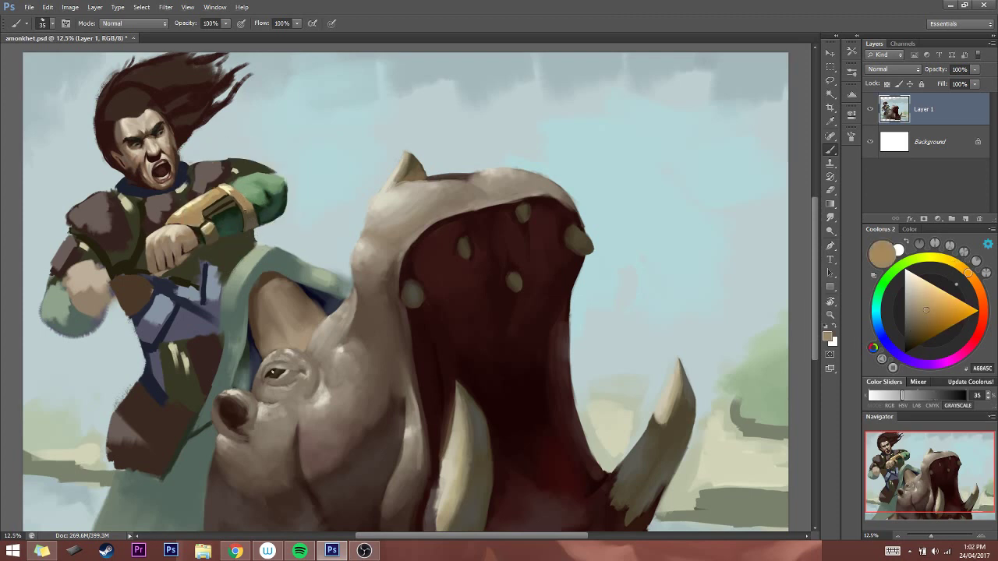
key("bracketleft")
left_click(230, 185, "alt")
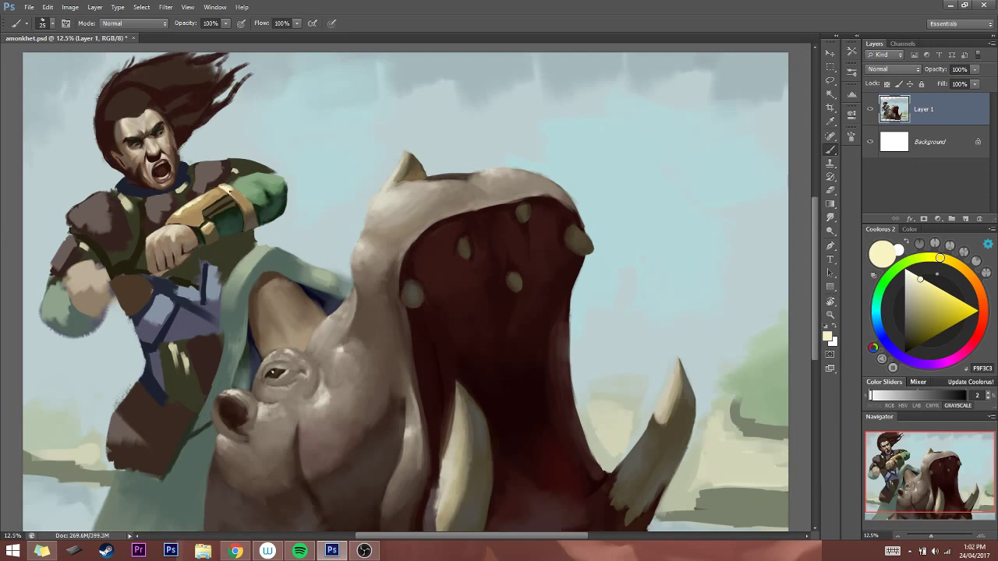
left_click(232, 194)
key("h")
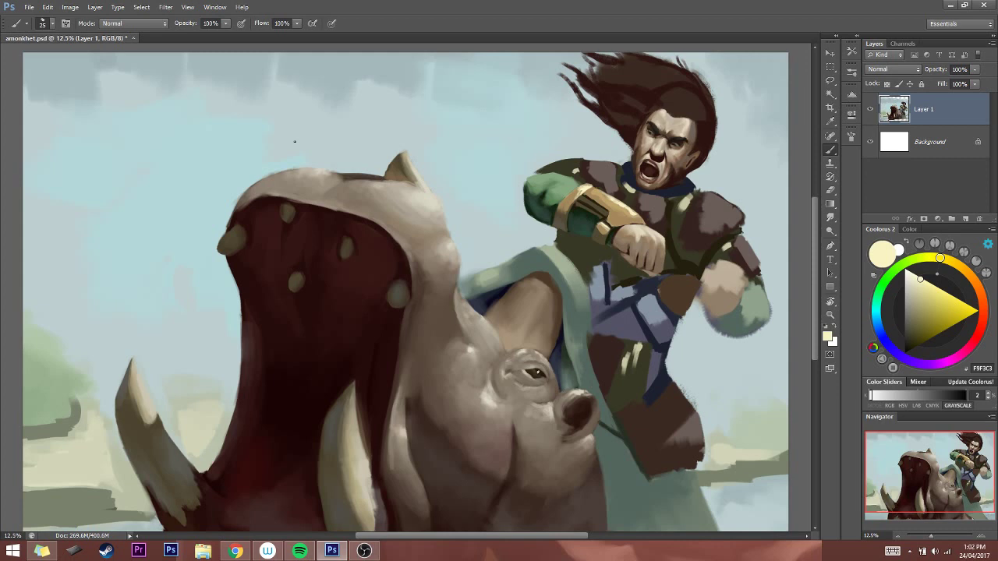
key("h")
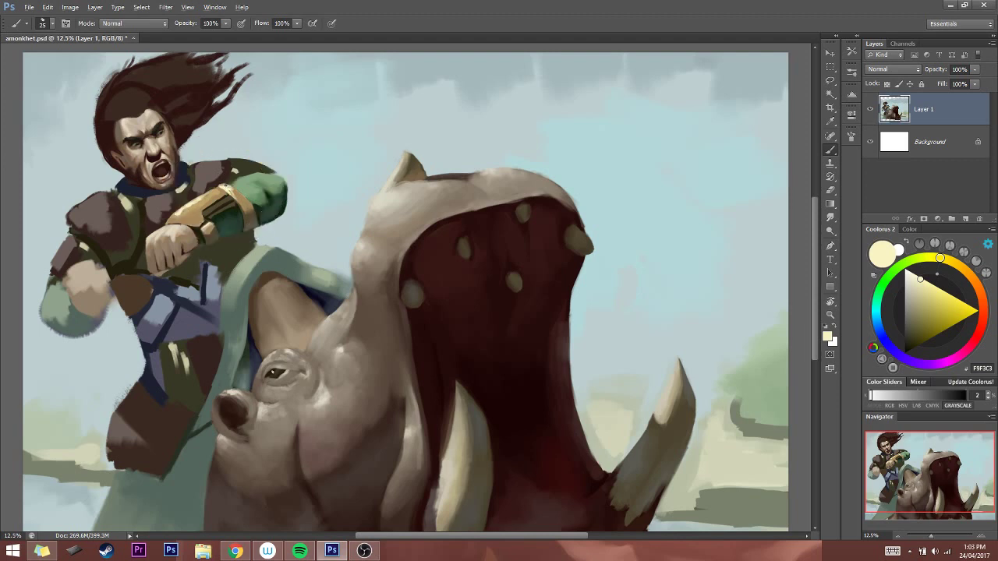
Brighten the upper surface of the golden bracer with a pale yellow, using a brush enlarged to about 50 px
left_click_drag(929, 291, 909, 271)
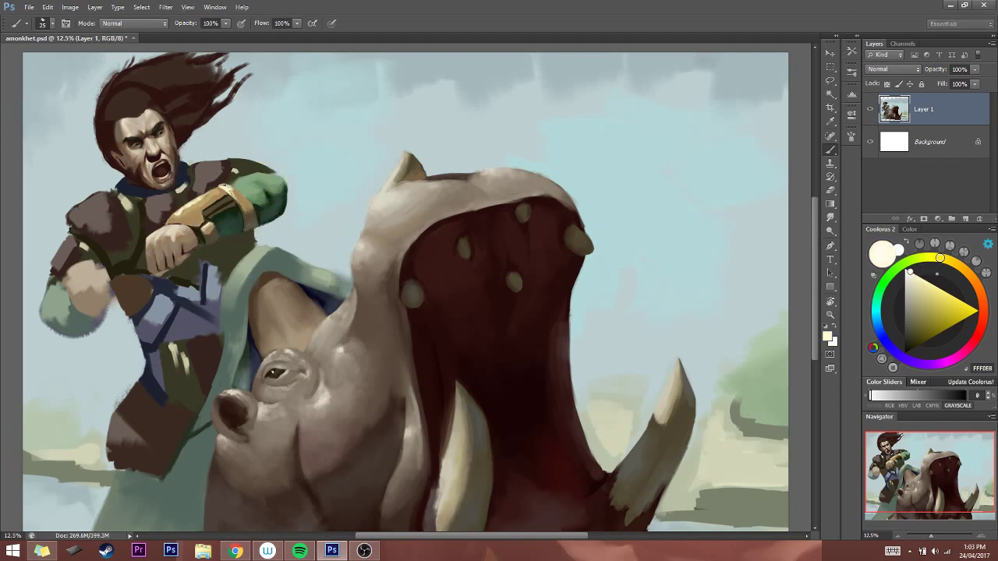
left_click_drag(928, 289, 924, 279)
left_click(941, 259)
key("bracketright")
key("bracketright")
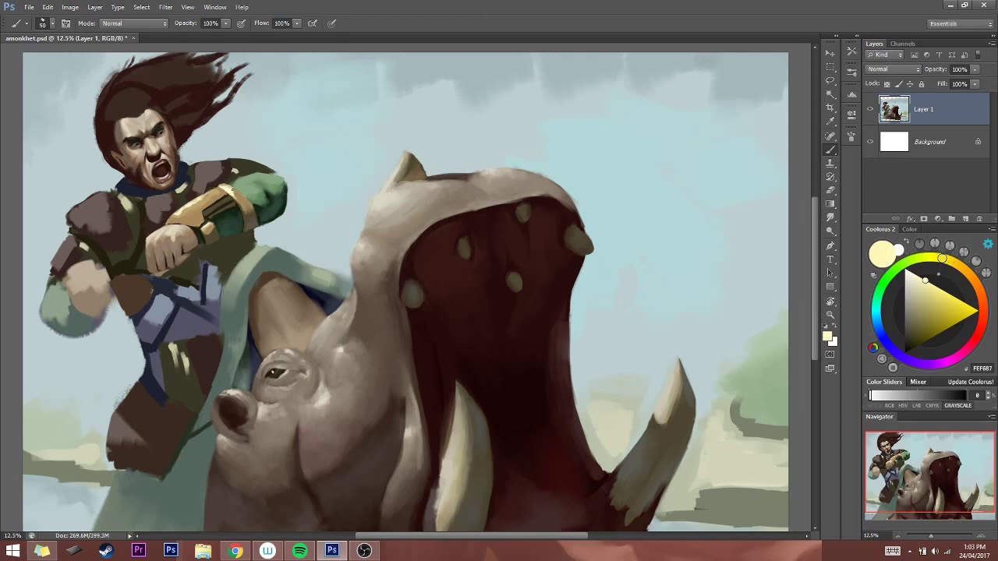
key("bracketright")
key("bracketleft")
key("bracketleft")
key("bracketleft")
key("bracketright")
Add off-white highlights along the bracer with a brush enlarged to 60 px, and check them in a mirrored view
left_click(909, 274)
left_click_drag(943, 263, 932, 245)
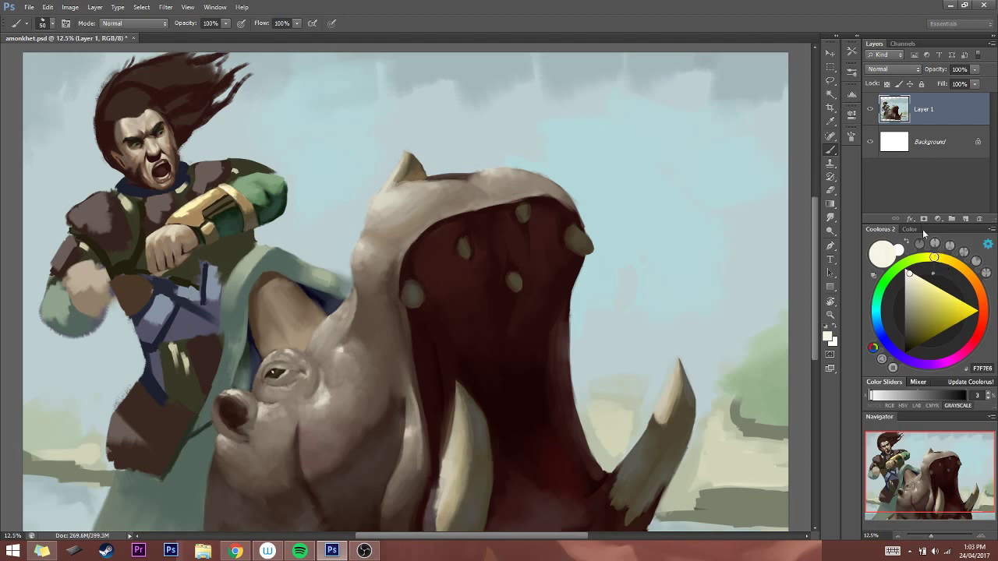
key("bracketleft")
key("bracketright")
key("bracketright")
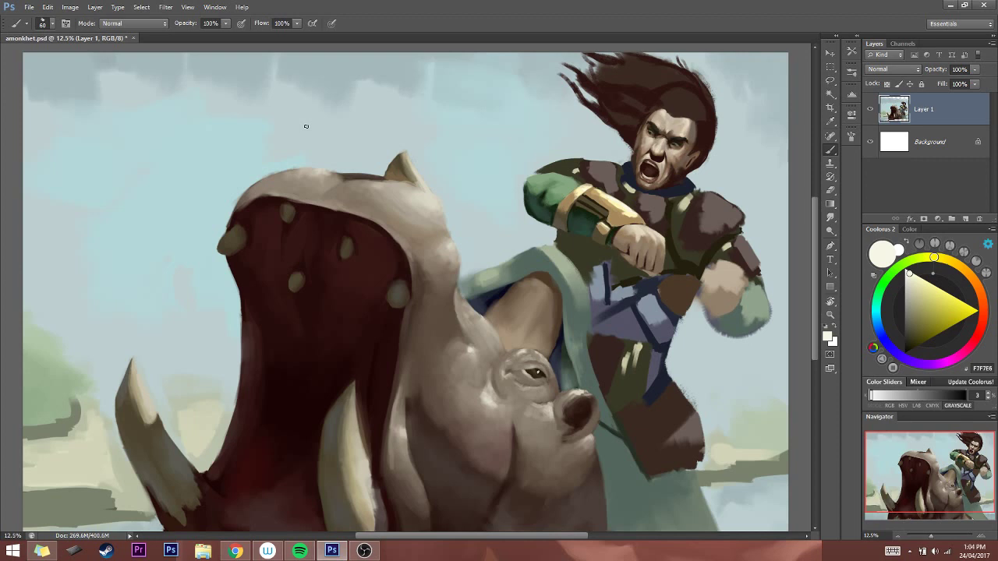
key("h")
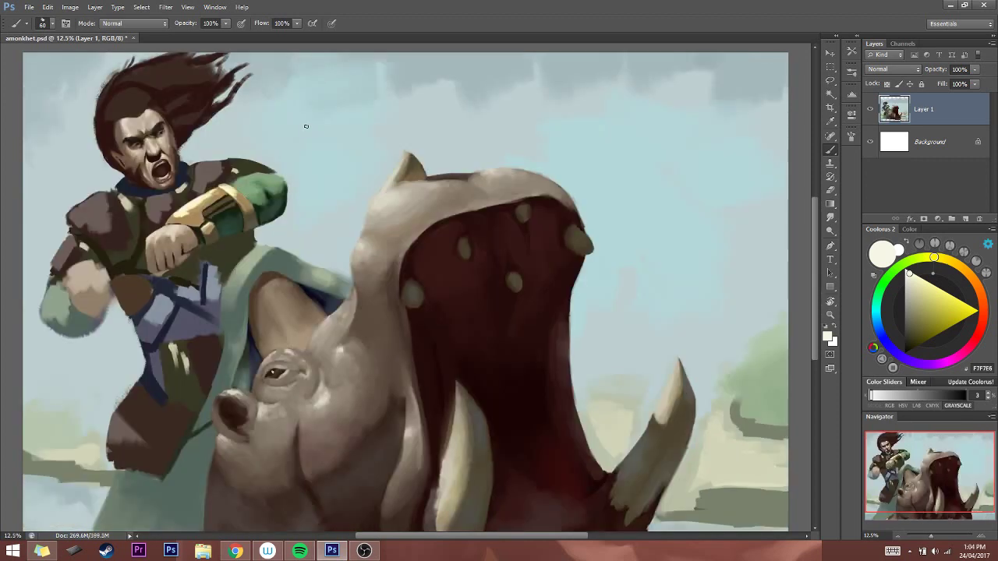
Rework the bracer's midtones around the dark groove with sampled tan, made slightly lighter and warmer, using a 60 px brush
left_click(196, 212, "alt")
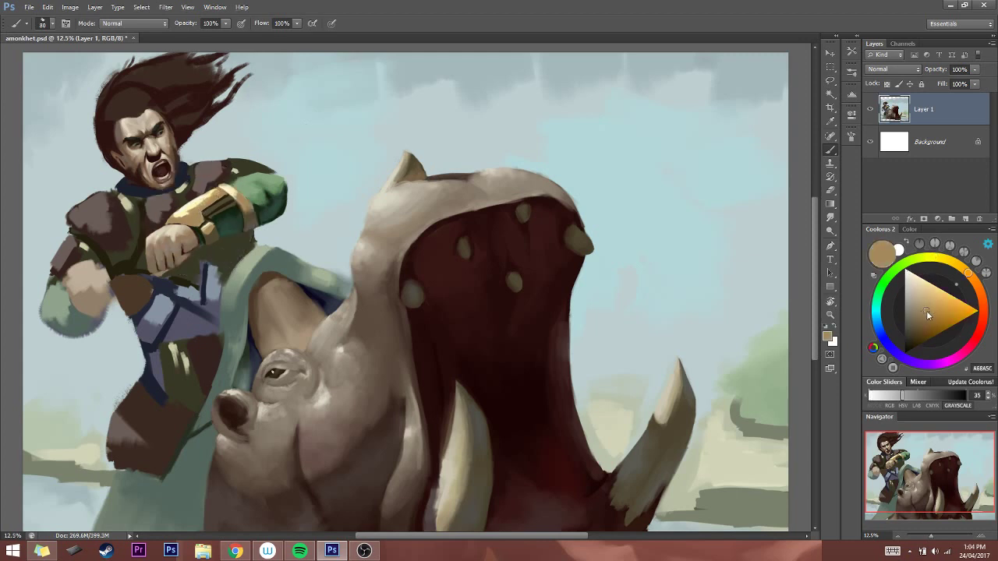
left_click_drag(927, 308, 930, 306)
left_click_drag(972, 274, 968, 273)
key("bracketleft")
key("bracketleft")
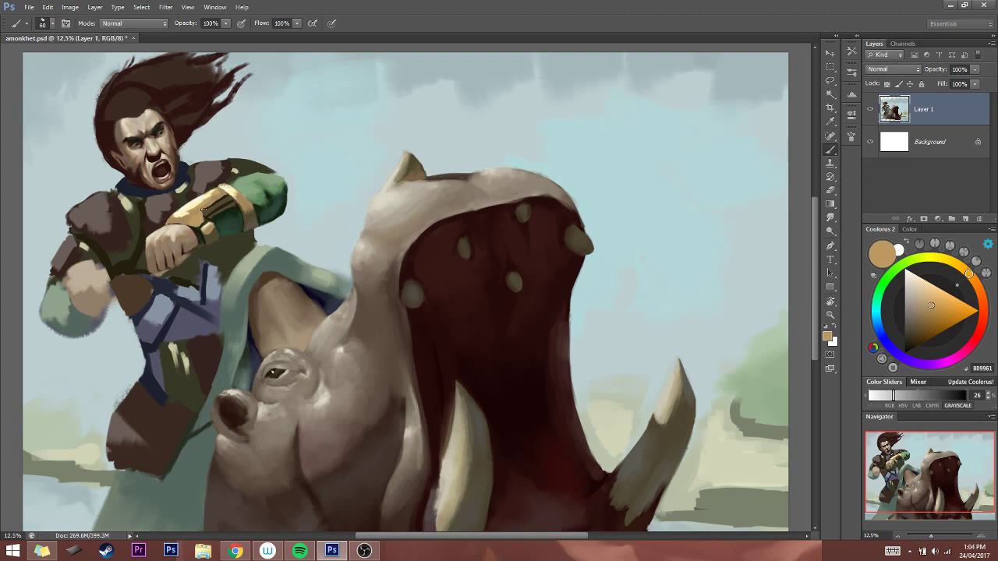
key("bracketleft")
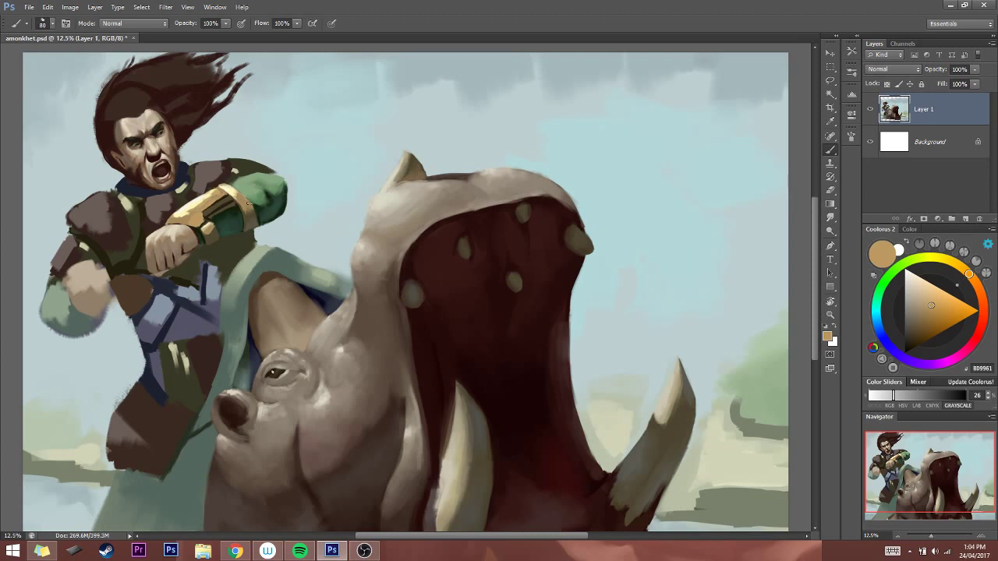
Blend the bracer's golden surface toward the wrist with tan sampled from the bracer, using a brush enlarged to 100 px
key("bracketright")
key("bracketleft")
key("bracketleft")
key("bracketright")
key("bracketright")
key("bracketright")
key("bracketright")
key("bracketright")
key("bracketright")
left_click(193, 209, "alt")
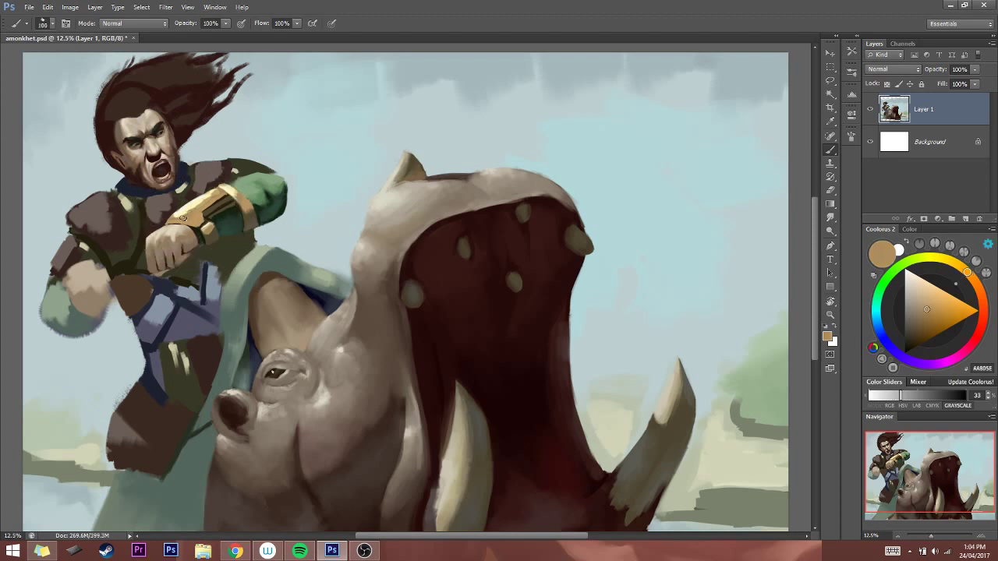
Lighten the wrist end of the bracer with sampled pale yellow and off-white, reducing the brush to 80 px, and check the mirrored view
left_click(184, 216, "alt")
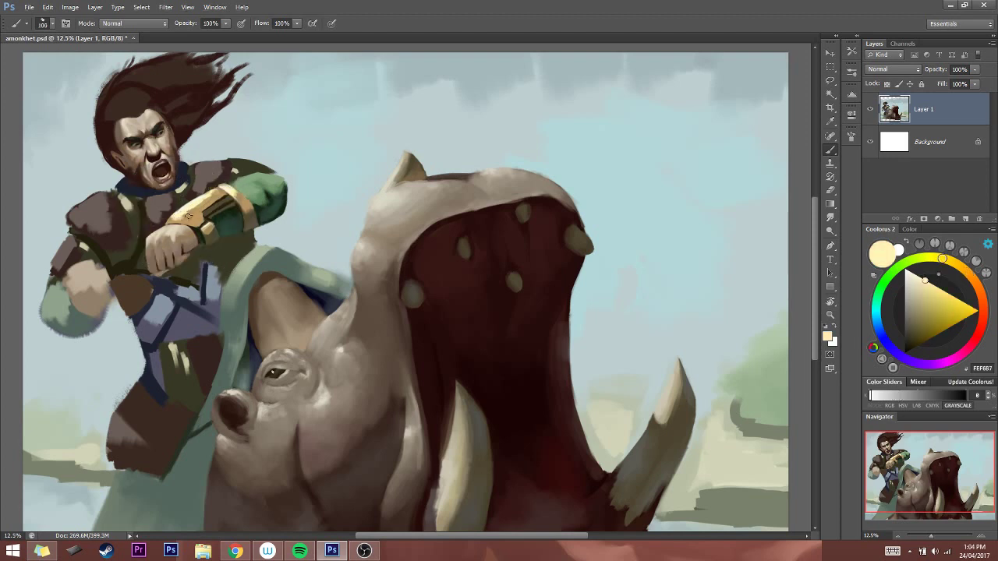
mouse_move(185, 216)
left_mouse_down()
mouse_move(201, 199)
mouse_move(191, 199)
left_mouse_up()
left_click(186, 206, "alt")
key("bracketleft")
key("bracketleft")
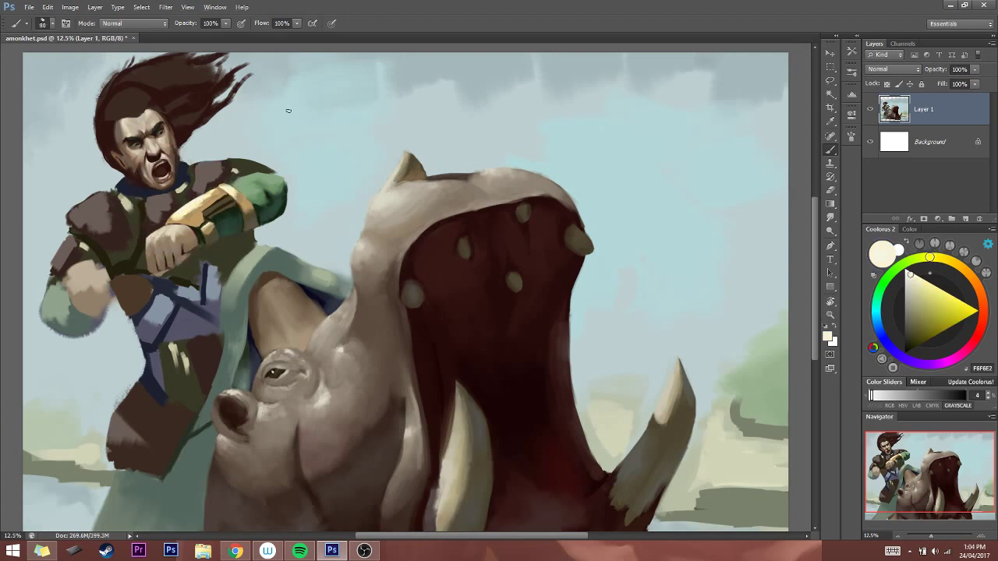
left_click(288, 111)
key("ctrl+shift+h")
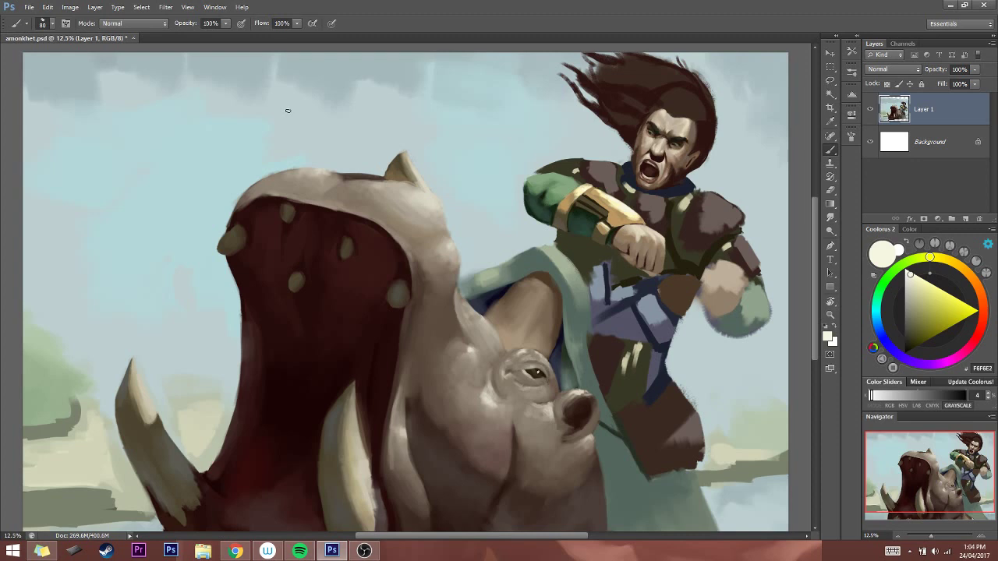
key("h")
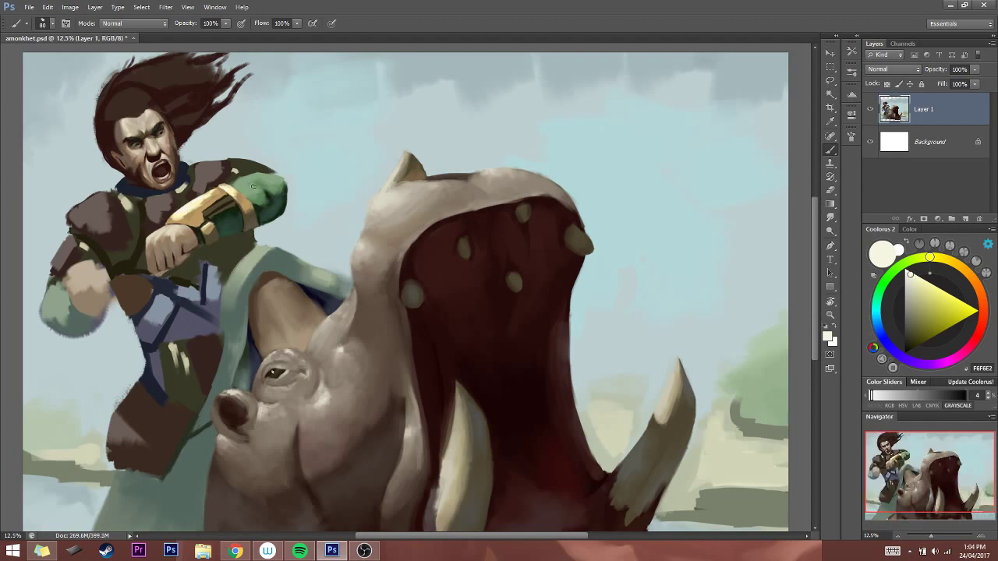
Refine the edges of the dark groove on the bracer with sampled light tan, using a brush reduced below 70 px
key("bracketleft")
left_click(225, 193, "alt")
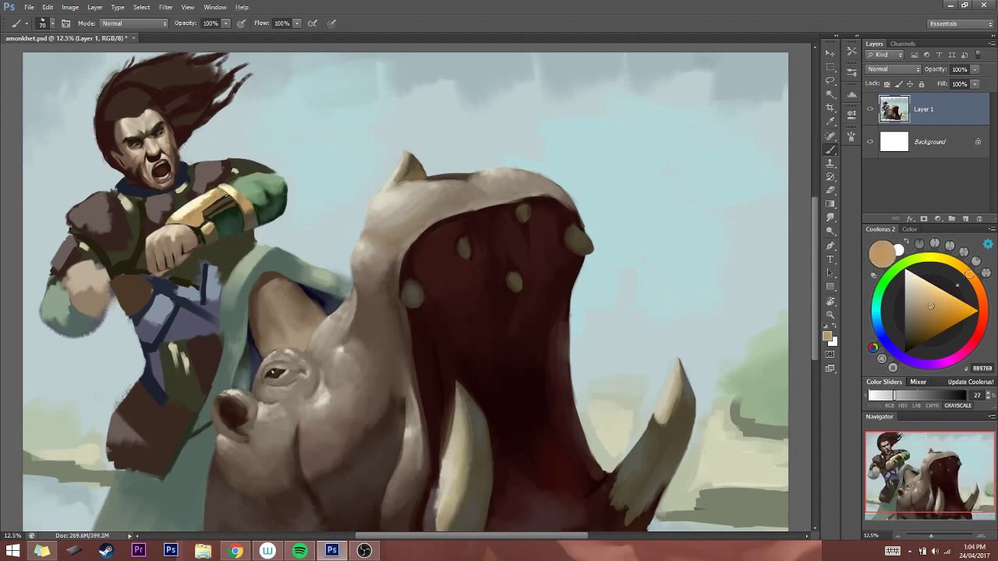
key("bracketleft")
key("bracketleft")
key("bracketleft")
key("bracketleft")
key("bracketleft")
key("bracketright")
key("bracketright")
key("bracketleft")
Narrow the bracer's dark groove with sampled colors and 90 px cream strokes, and add fine off-white highlights at 25 px
left_click(231, 201, "alt")
key("bracketright")
key("bracketright")
left_click_drag(212, 215, 201, 220)
left_click(196, 205, "alt")
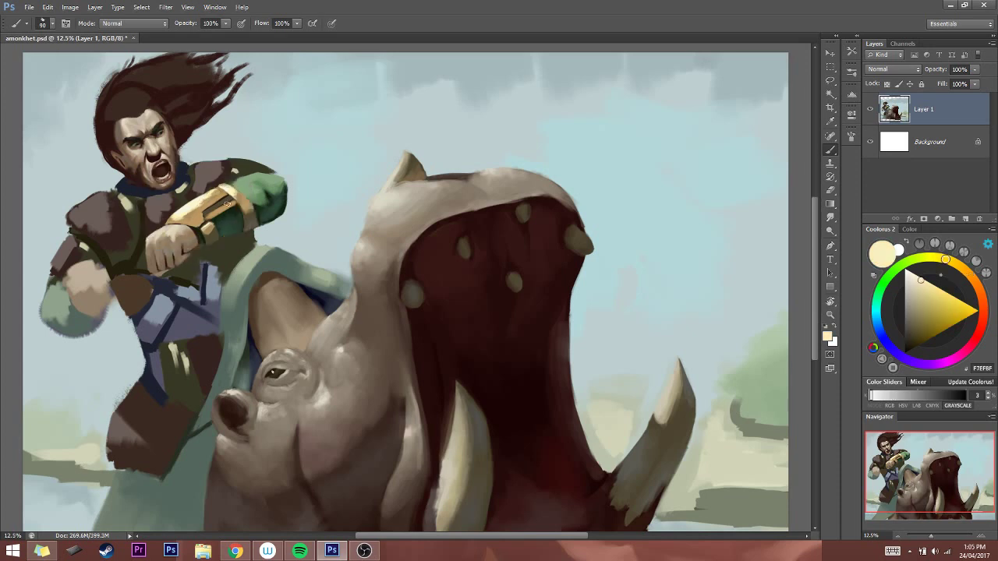
left_click_drag(231, 200, 204, 214)
left_click(192, 200, "alt")
key("bracketleft")
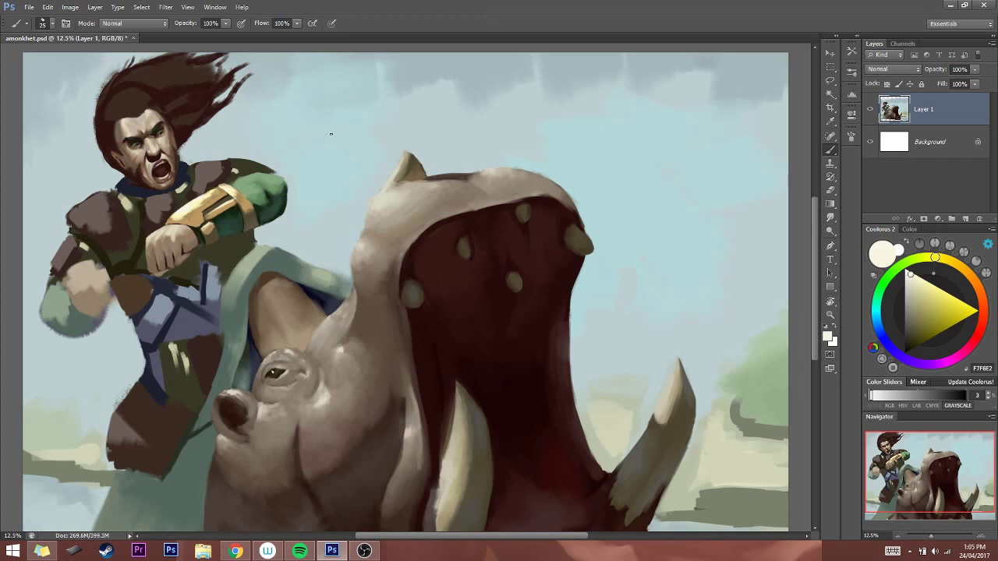
Sharpen the dark edge beneath the bracer with sampled very dark green, using a brush enlarged to 45 px
left_click(235, 550)
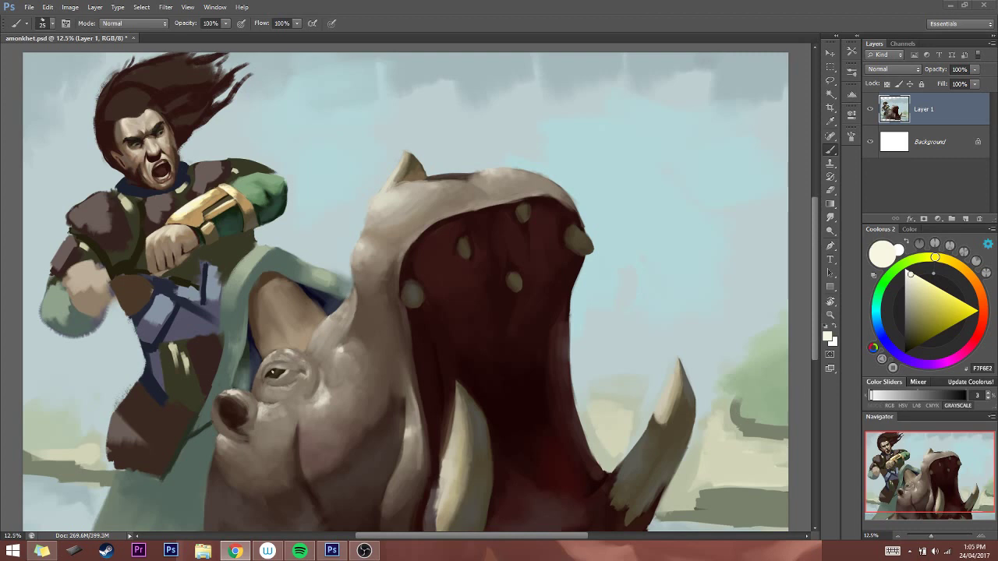
left_click(205, 224)
key("bracketright")
left_click(215, 219, "alt")
key("bracketright")
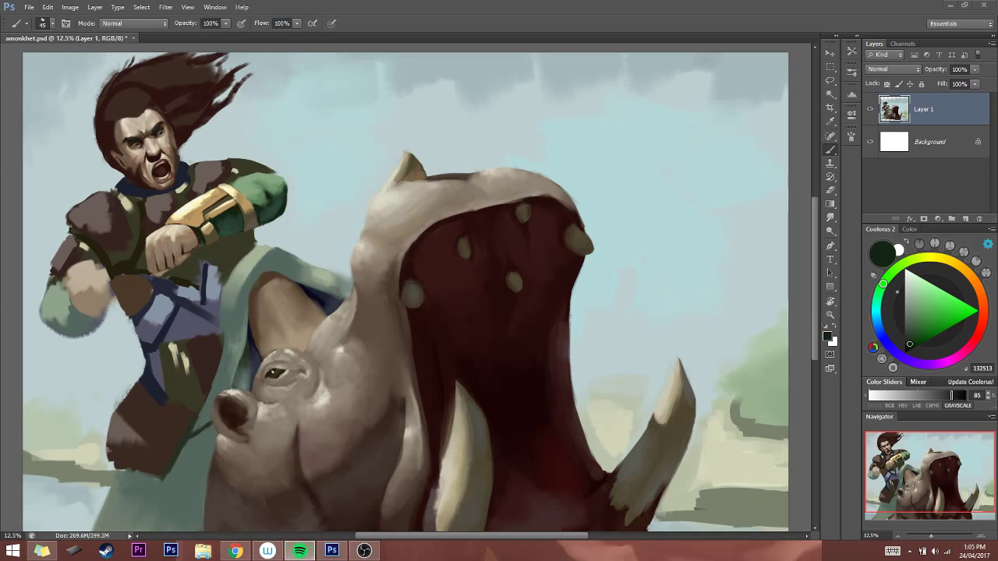
key("alt+Tab")
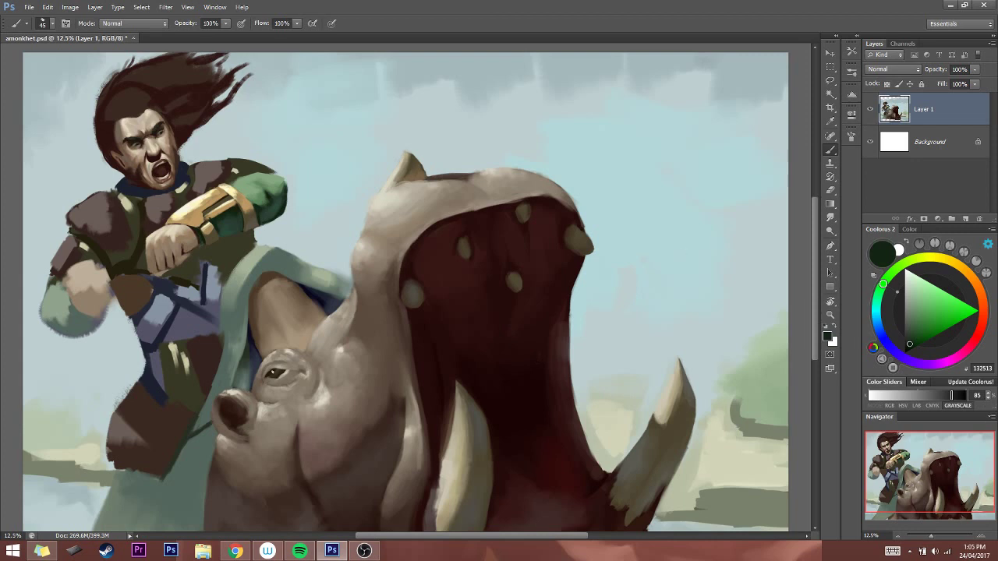
key("alt+Tab")
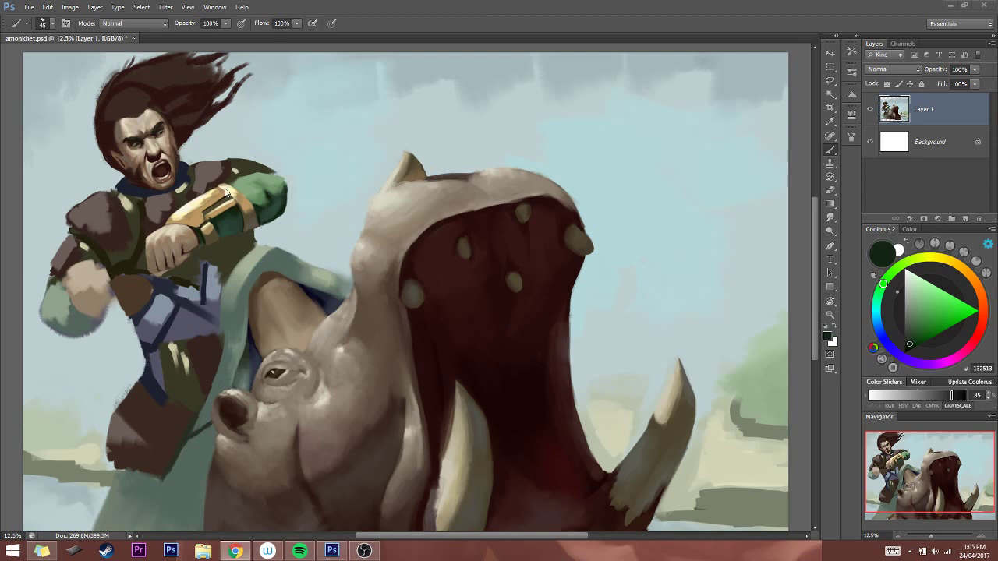
key("alt+Tab")
Paint over the bracer's dark groove with sampled tan and a darker golden brown, using a brush enlarged to 125 px
key("bracketright")
key("bracketright")
key("bracketright")
key("bracketright")
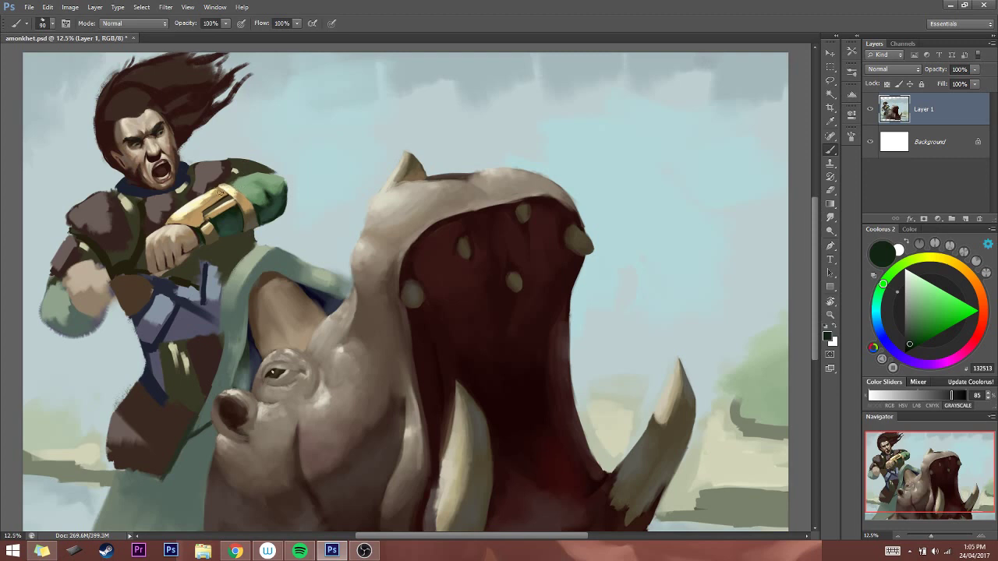
left_click(207, 206, "alt")
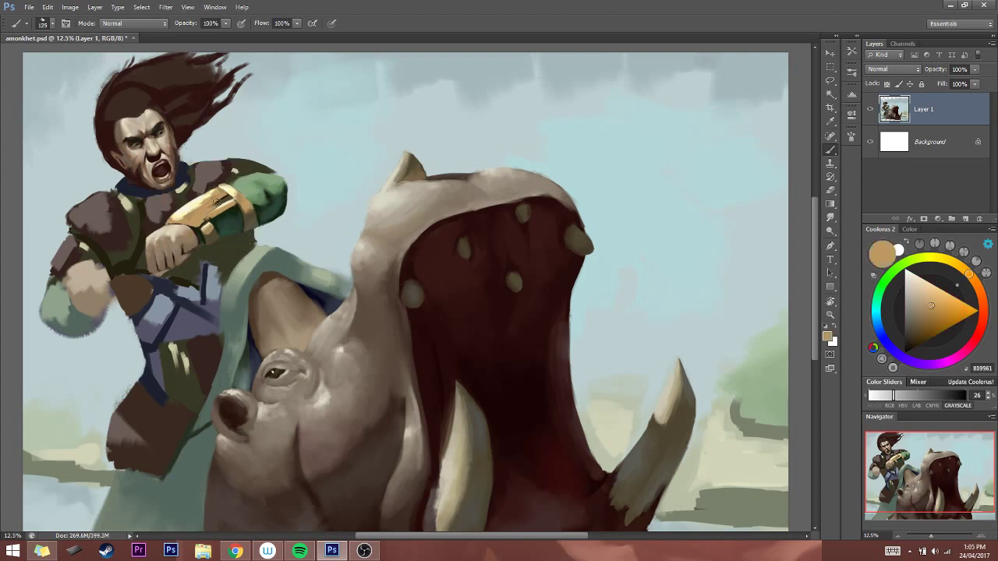
key("bracketright")
left_click_drag(930, 309, 931, 317)
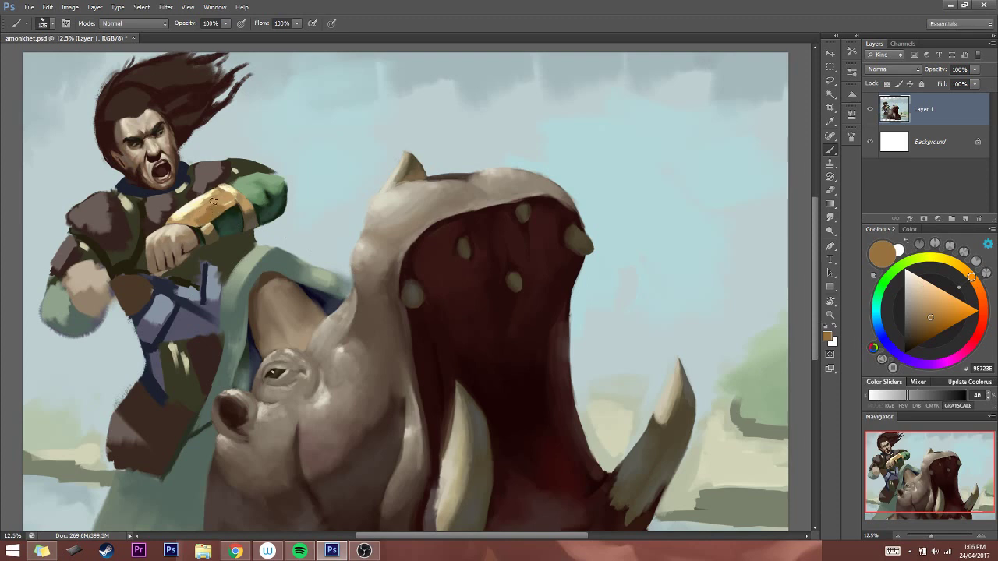
Shade the bracer's lower side with golden and muted brown at 80 px, and check it in a mirrored view
key("bracketleft")
key("bracketleft")
key("bracketright")
key("bracketleft")
key("bracketleft")
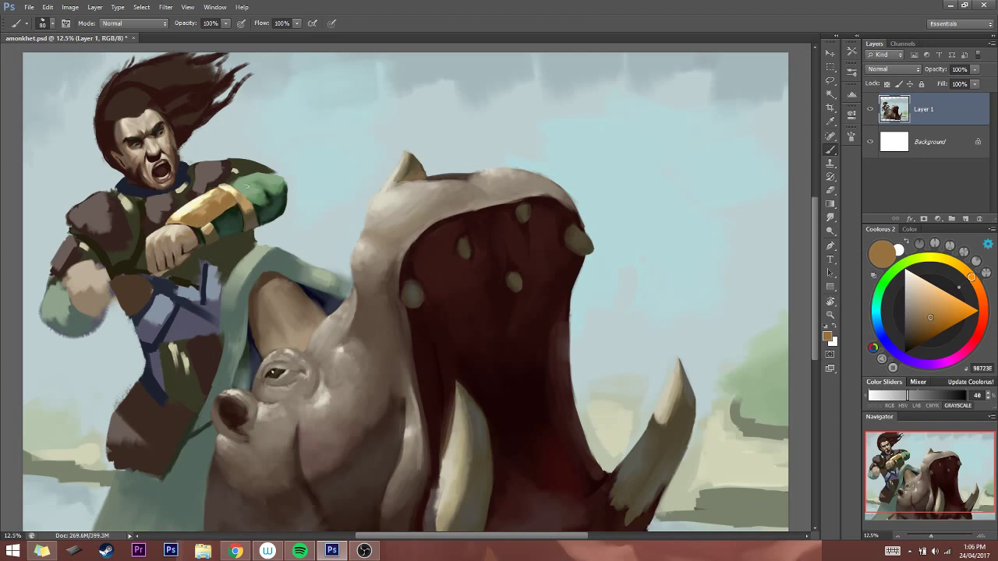
left_click(926, 319)
left_click(920, 321)
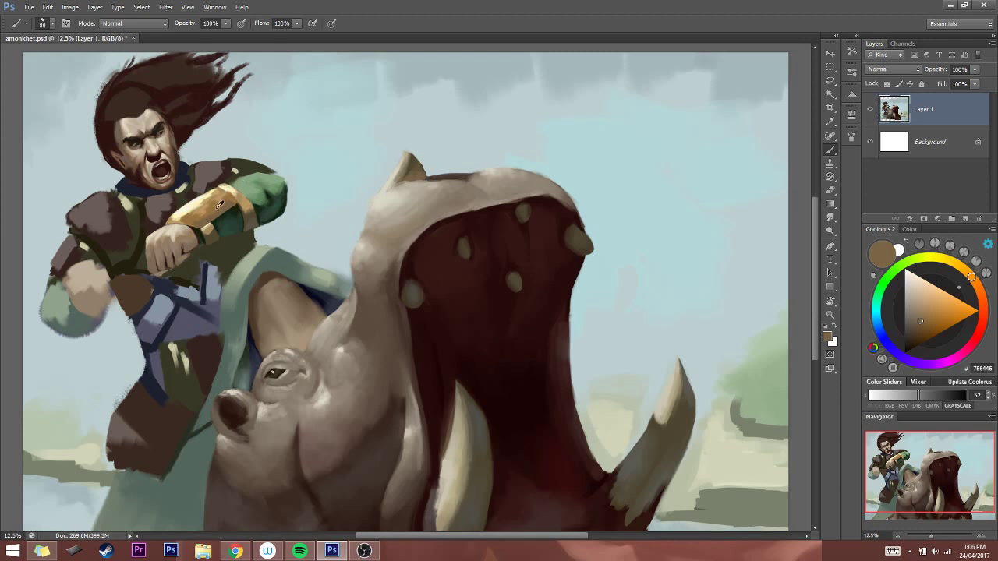
left_click(219, 208, "alt")
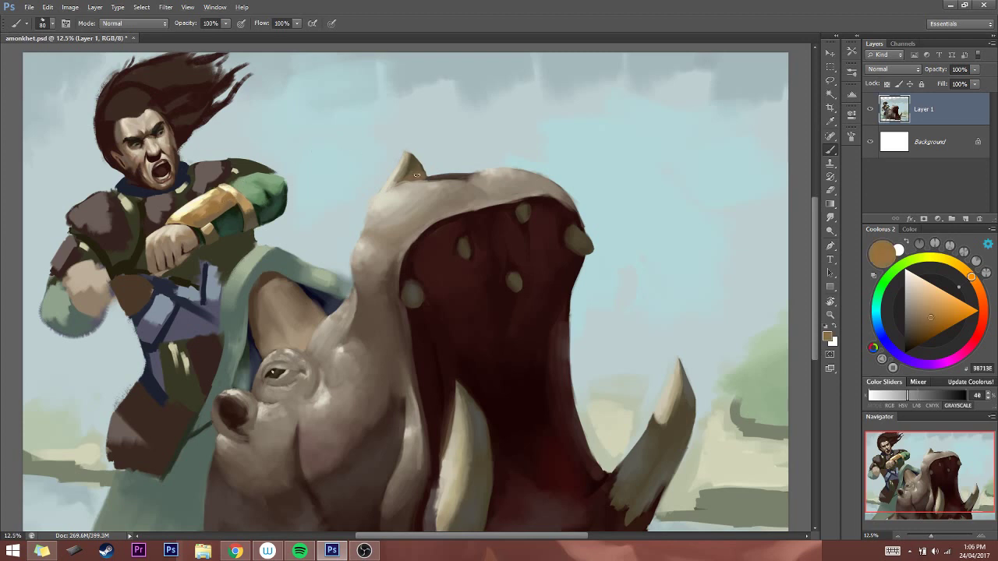
key("h")
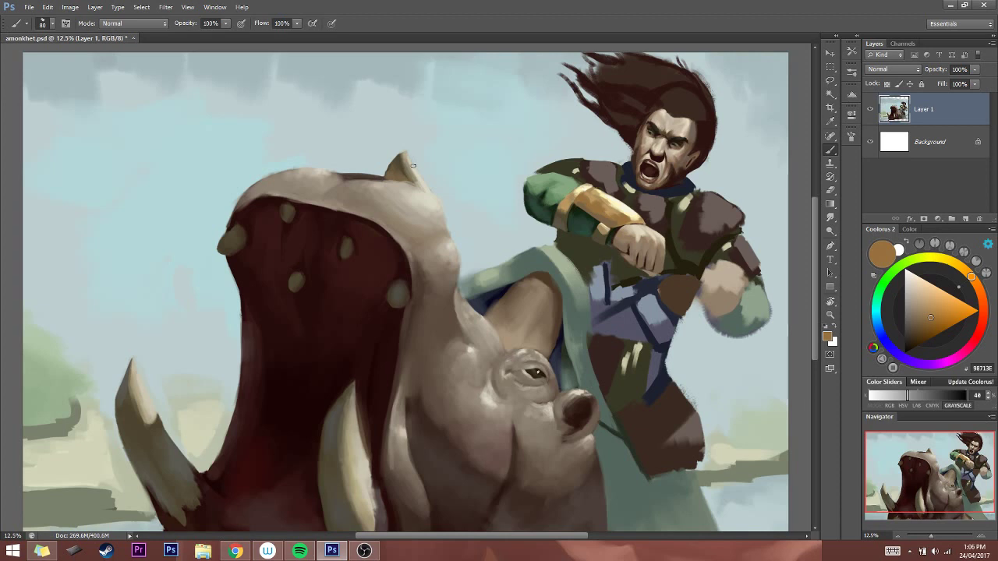
Smooth the bracer's light-to-dark transition in the mirrored view with sampled tan and pale yellow, using a brush enlarged to 125 px
left_click(590, 194, "alt")
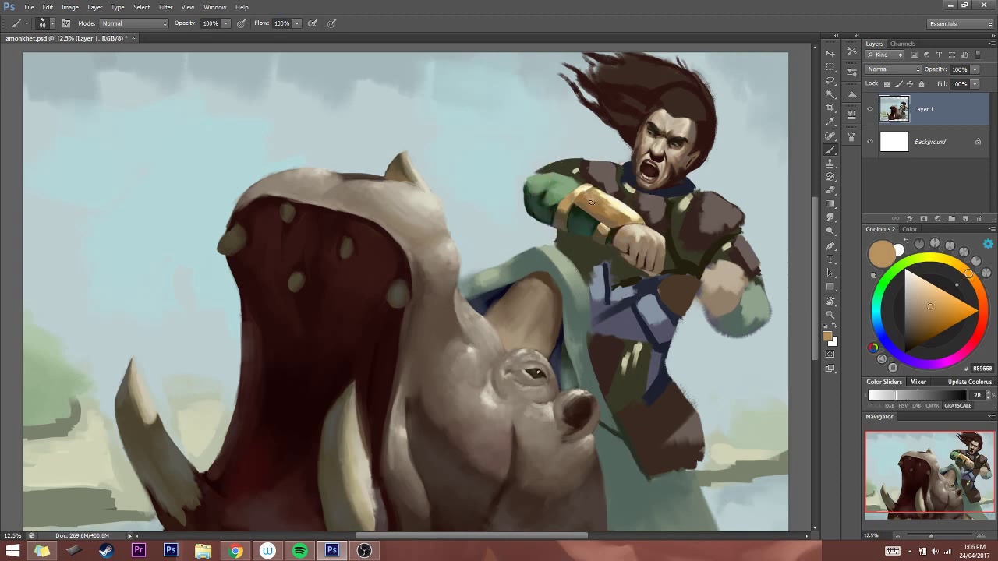
key("bracketright")
key("bracketright")
left_click(596, 191, "alt")
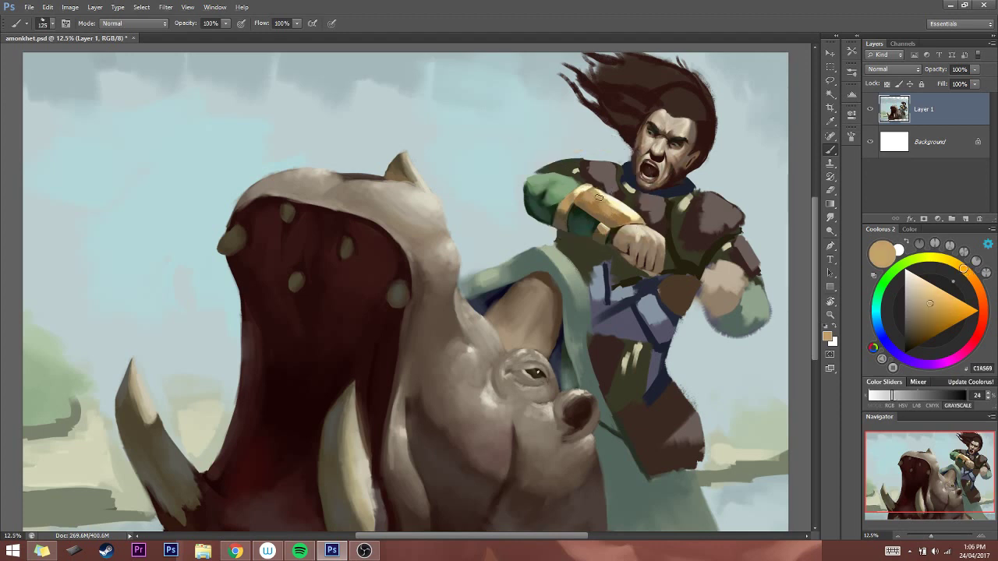
left_click(605, 196, "alt")
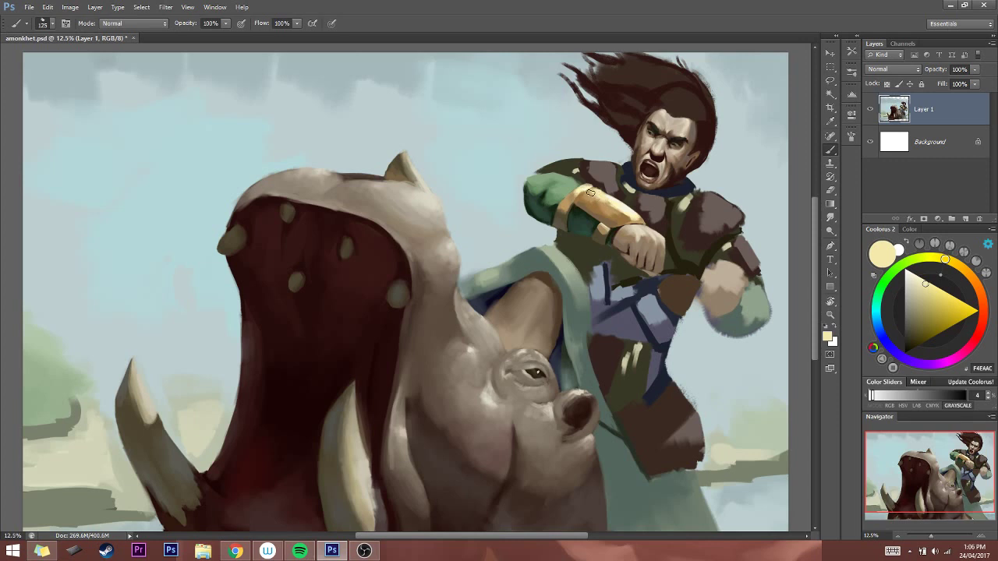
left_click(618, 197, "alt")
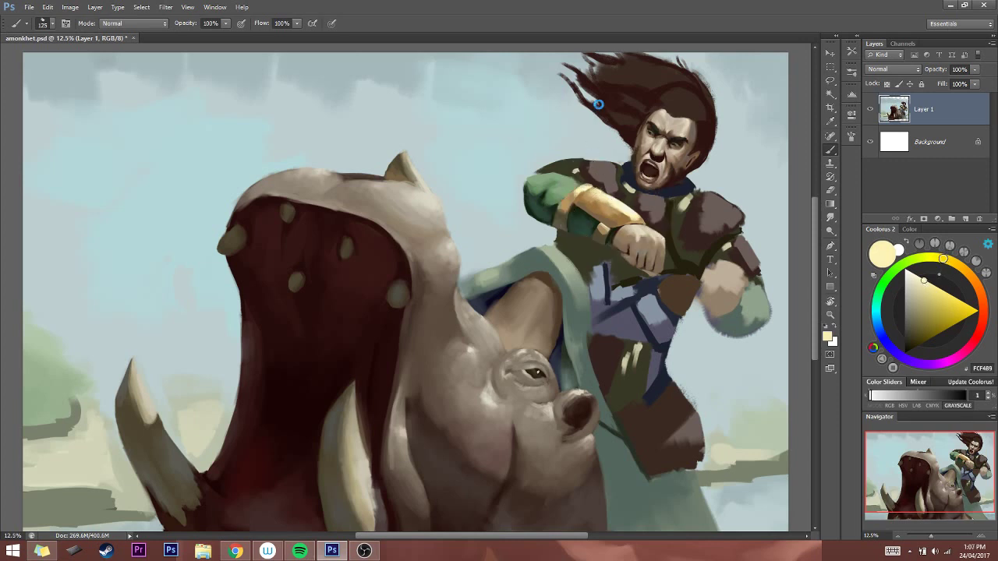
Mirror the view and refine the bracer's shaded side with sampled golden brown, using a brush sized to 70 px
key("ctrl+shift+h")
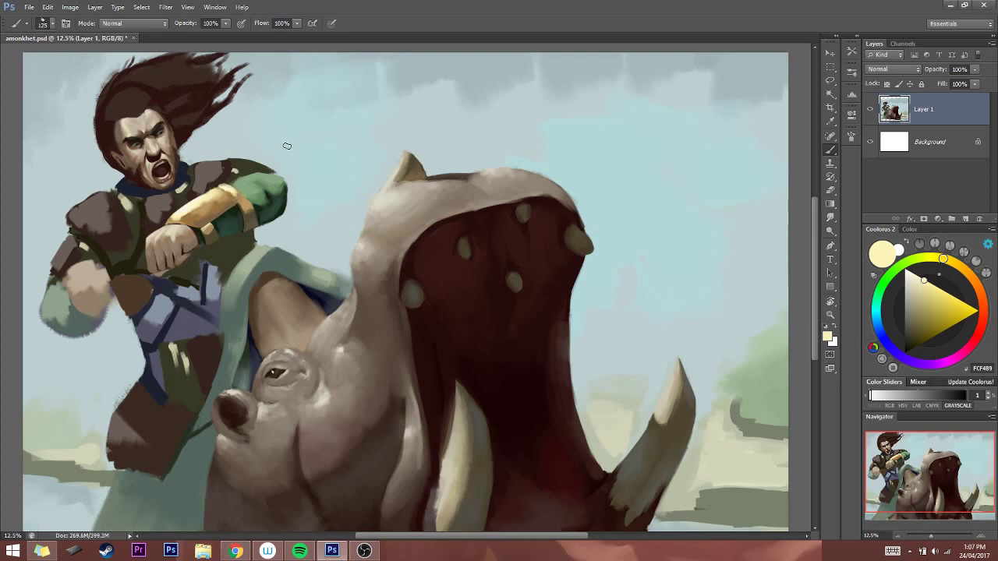
key("bracketleft")
key("bracketleft")
key("bracketleft")
key("bracketleft")
key("bracketleft")
key("bracketleft")
key("bracketleft")
left_click(193, 217, "alt")
key("bracketright")
key("bracketright")
key("bracketright")
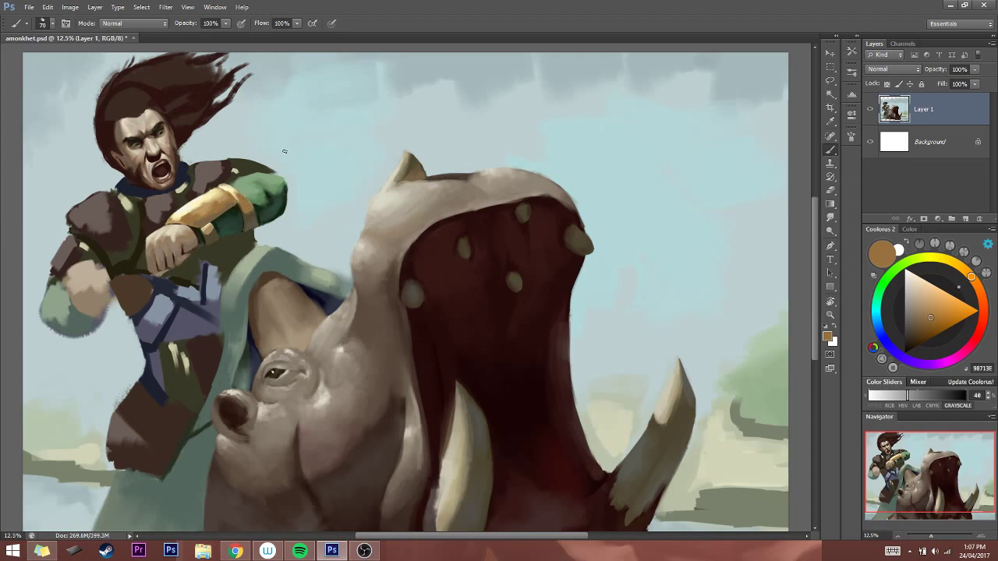
Soften the bracer's lower shading with sampled muted brown, reducing the brush to 45 px
key("bracketright")
key("bracketright")
key("bracketright")
left_click(203, 212, "alt")
key("bracketleft")
key("bracketleft")
key("bracketleft")
key("bracketleft")
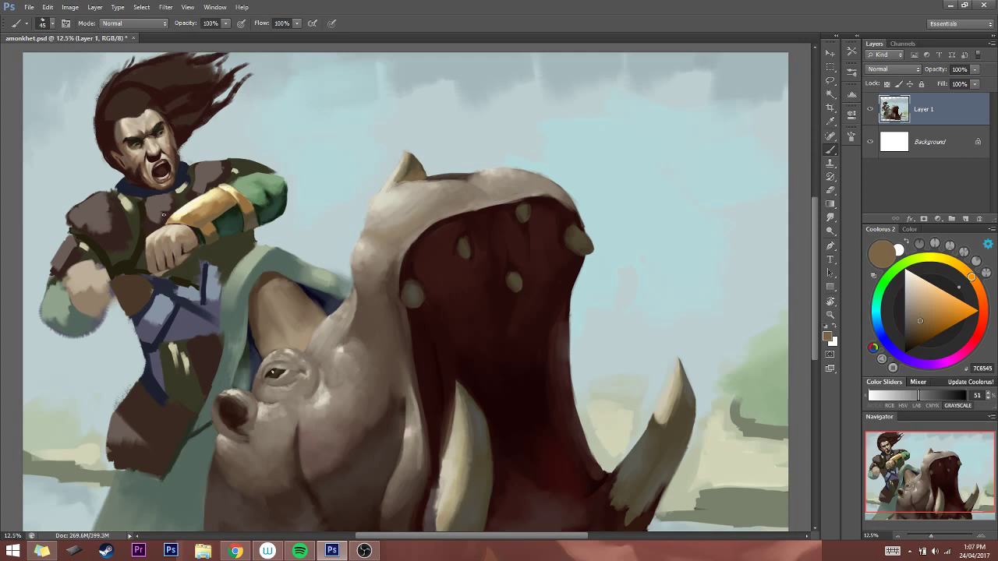
Paint the bracer's wrist end with sampled tan, pale yellow and cream, using a 50 to 70 px brush
left_click(173, 218, "alt")
key("bracketright")
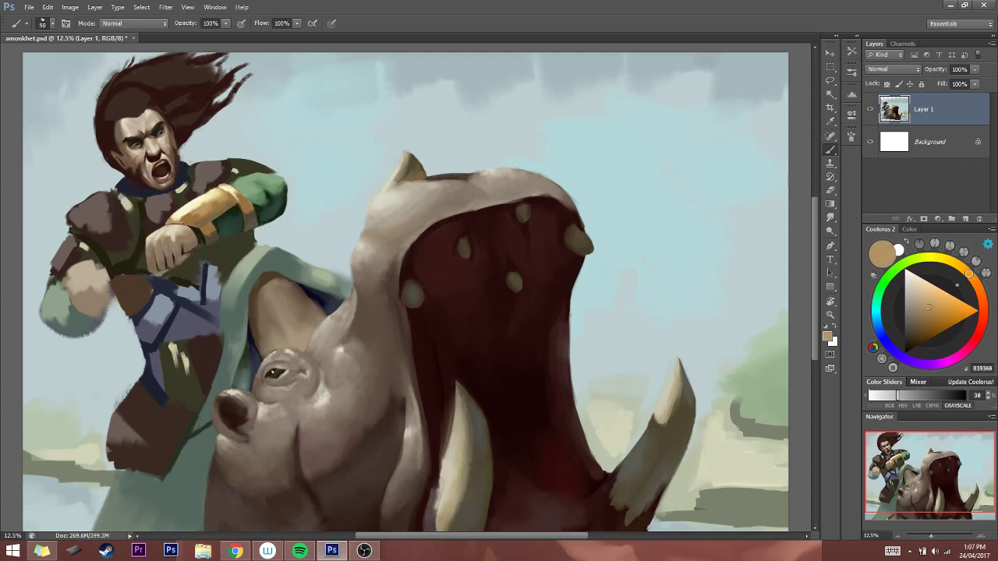
left_click_drag(167, 224, 181, 224)
left_click(170, 218, "alt")
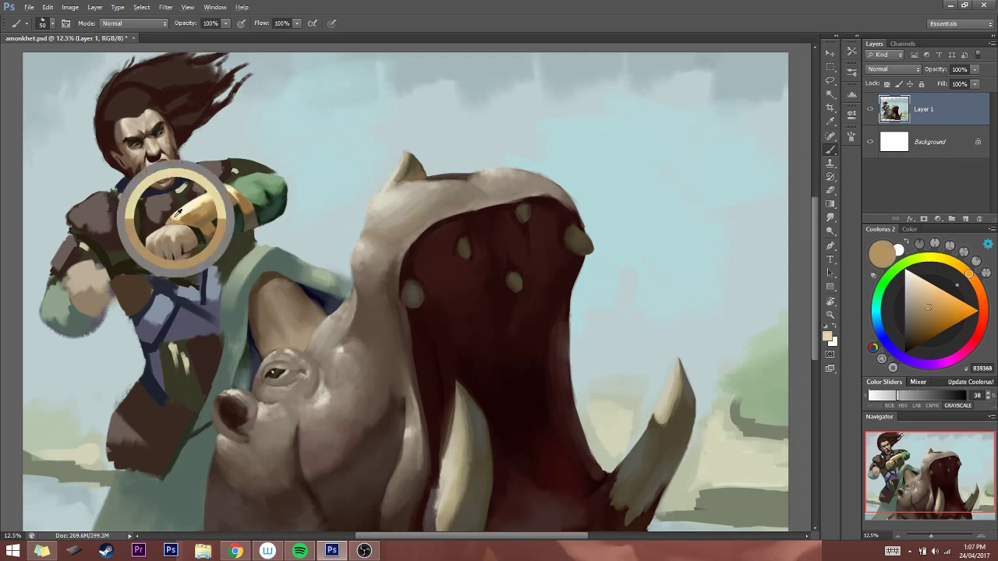
key("bracketright")
key("bracketright")
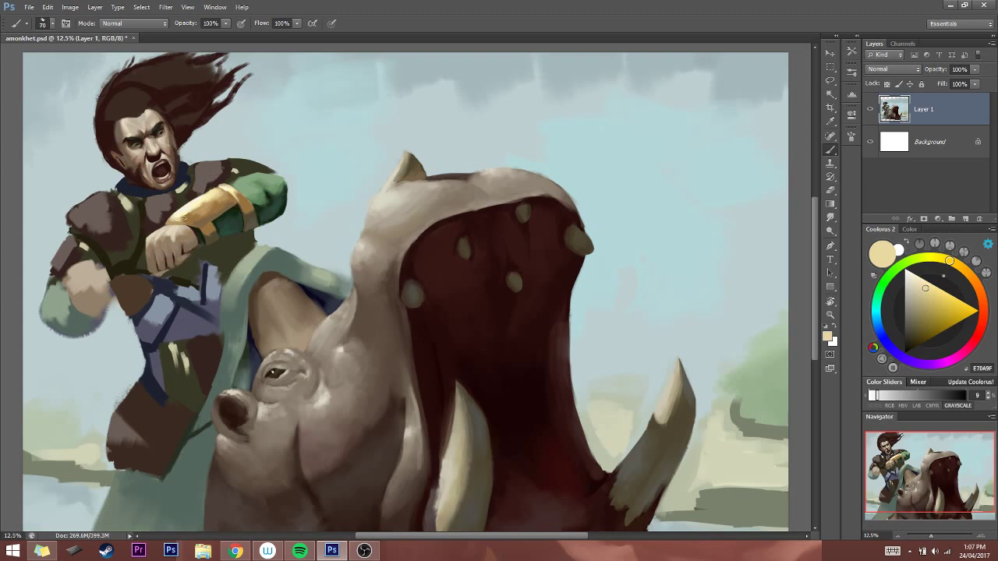
left_click(178, 216, "alt")
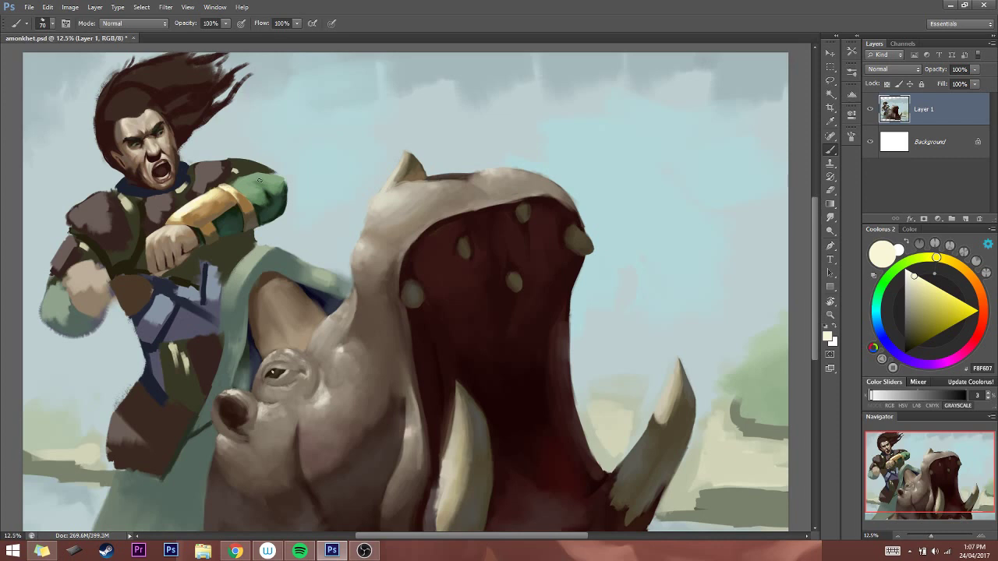
Shade the bracer's underside with sampled golden brown at 50 px, adding dark olive and muted brown at 100 px
key("bracketleft")
key("bracketleft")
left_click(187, 220, "alt")
key("bracketleft")
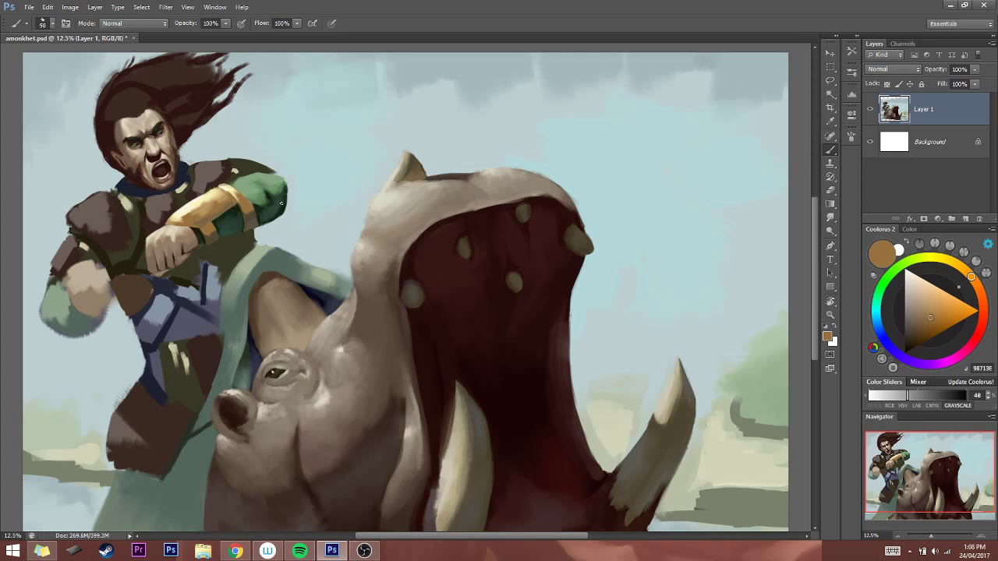
key("bracketright")
key("bracketright")
key("bracketright")
left_click(212, 231, "alt")
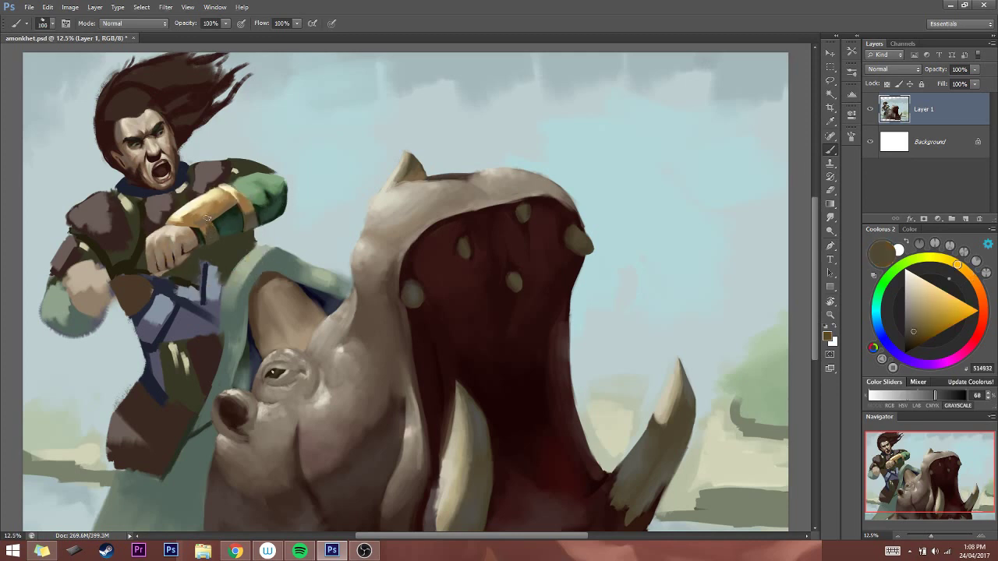
left_click(201, 223, "alt")
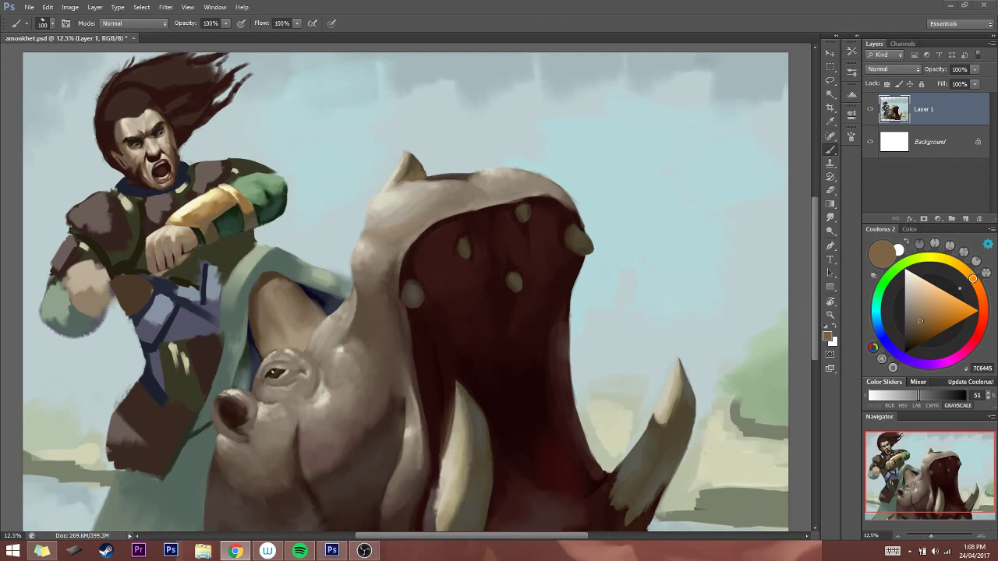
Darken the wristband between bracer and fist with sampled brown, near-black brown and very dark green at 70 px
key("bracketleft")
key("bracketleft")
left_click(196, 224, "alt")
key("bracketleft")
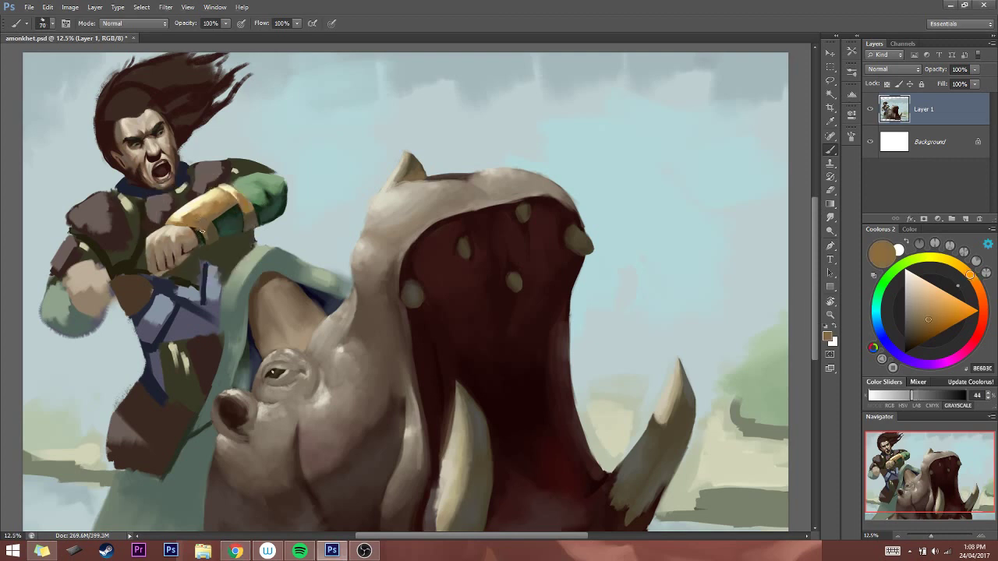
left_click(198, 226, "alt")
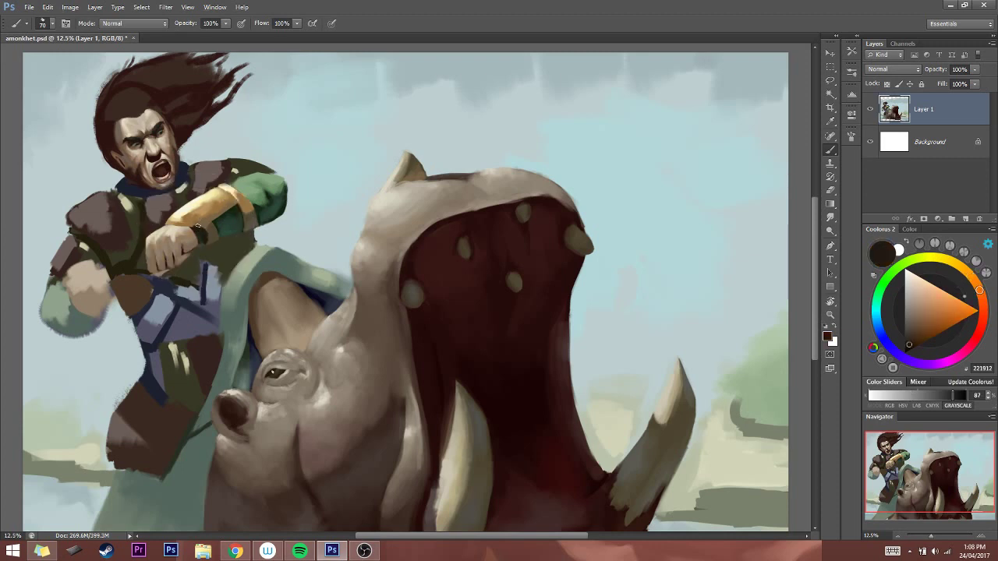
left_click(196, 227, "alt")
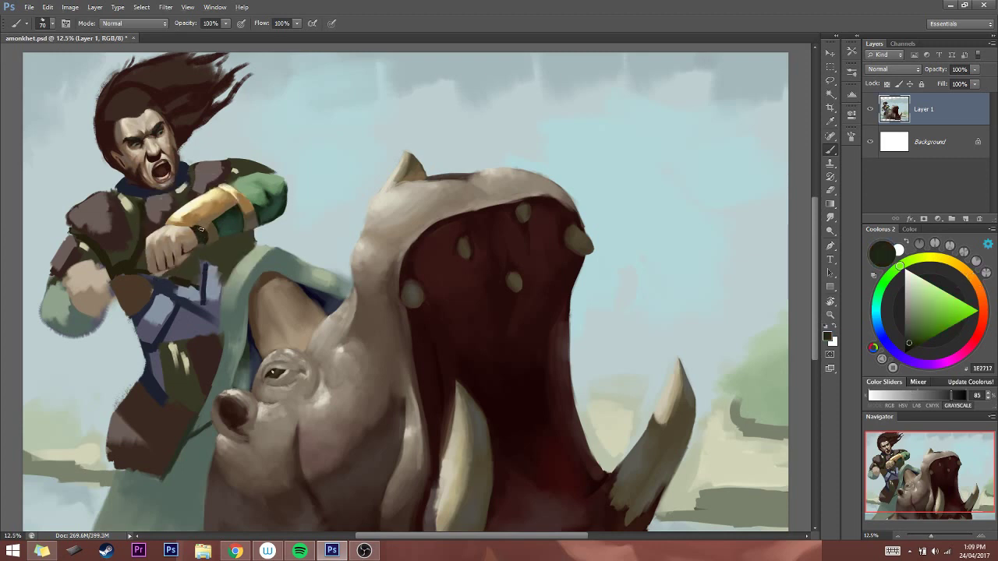
Refine the wristband and shadowed sleeve under the bracer with sampled dark olive and dark greens, using a 45 to 70 px brush
key("bracketleft")
left_click(203, 197, "alt")
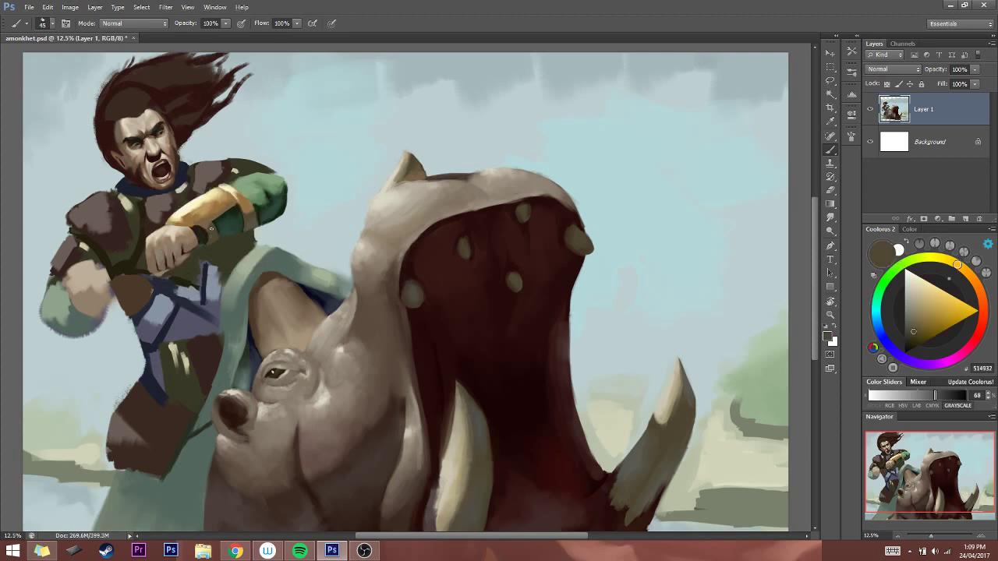
left_click(222, 225, "alt")
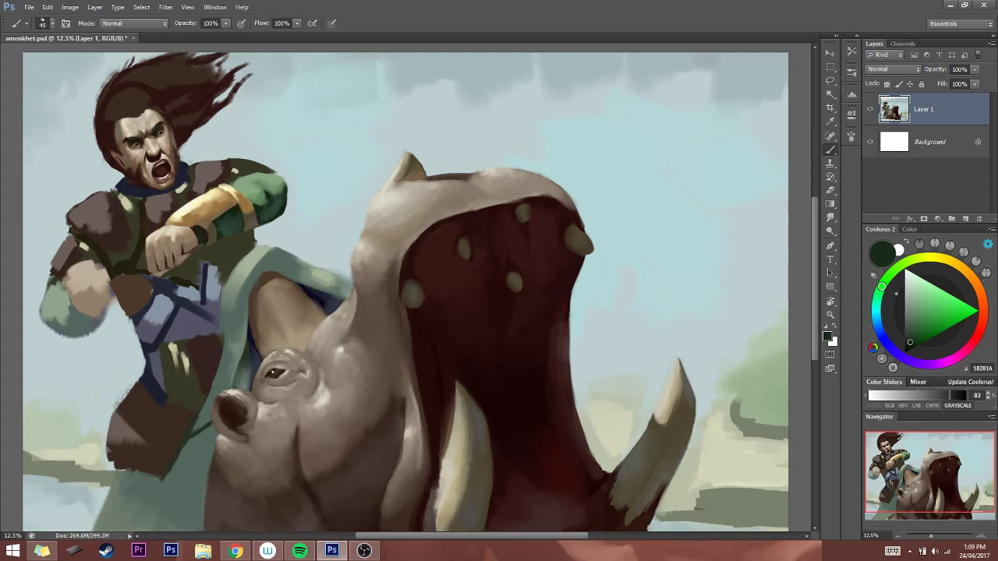
key("bracketright")
left_click(242, 216, "alt")
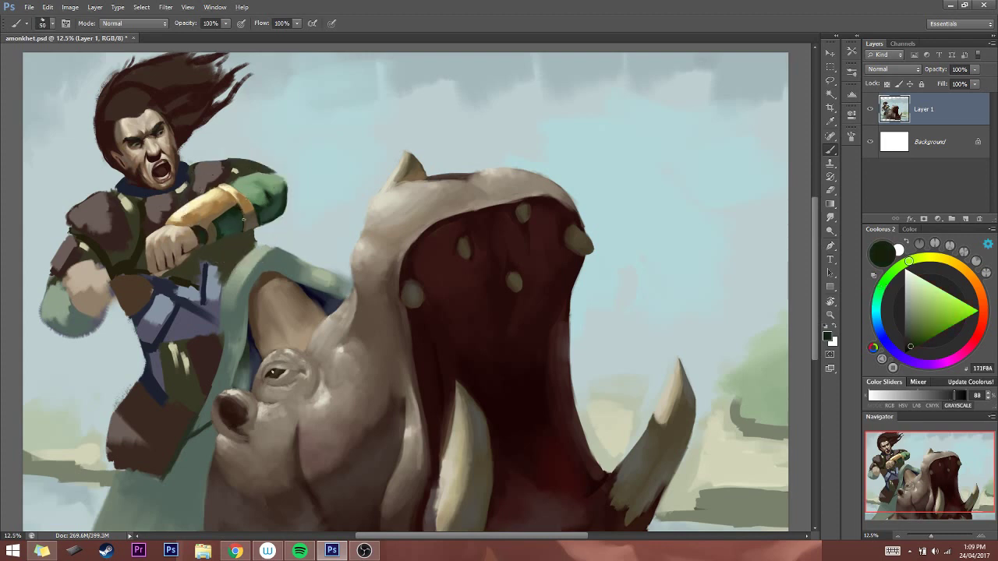
left_click_drag(243, 226, 238, 202)
left_click(239, 204, "alt")
key("bracketright")
key("bracketright")
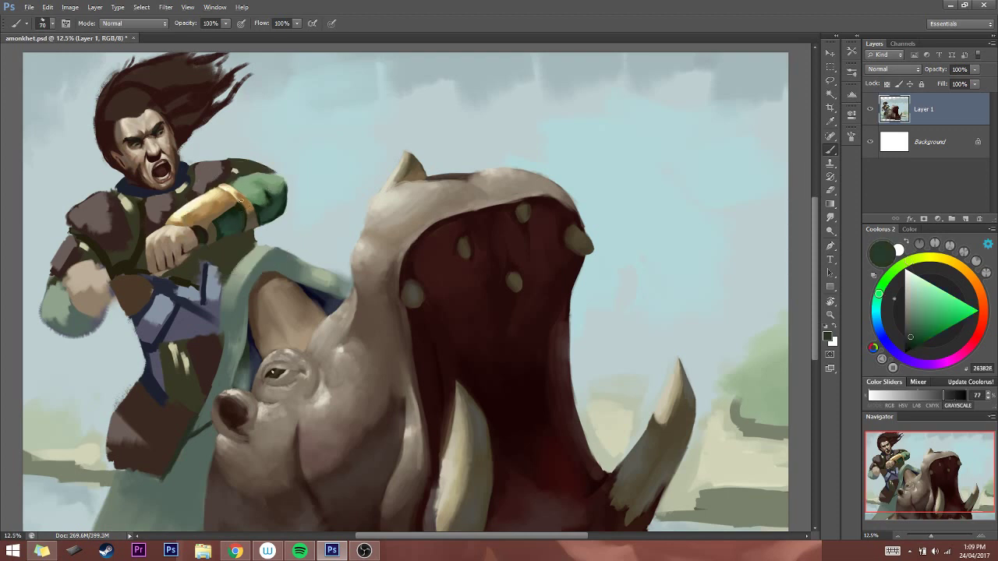
Clean up the bracer's lower wrist edge with sampled muted brown at 45 px, and check it in a flipped view
left_click(200, 222, "alt")
key("bracketleft")
key("bracketleft")
key("bracketleft")
left_click_drag(190, 225, 200, 227)
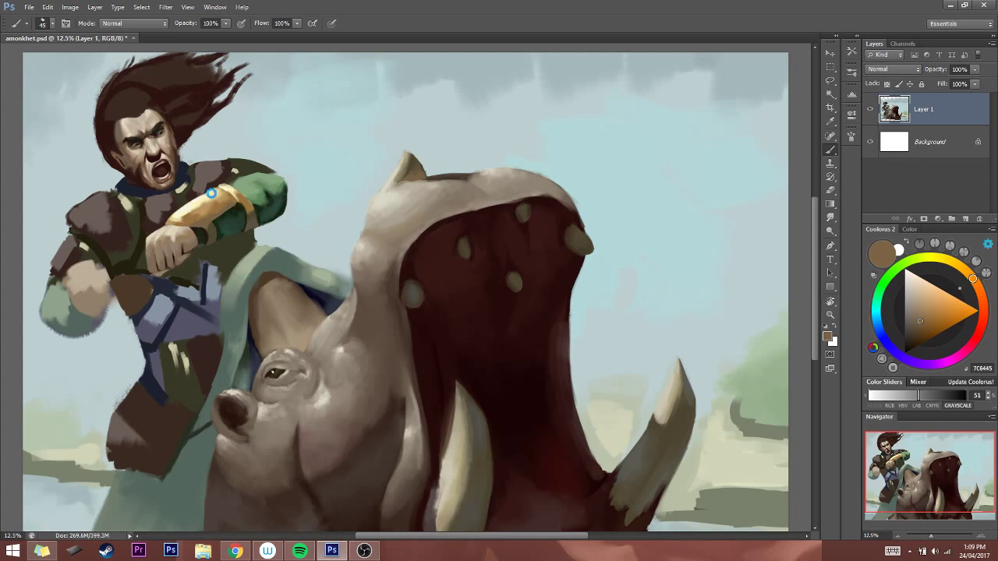
key("h")
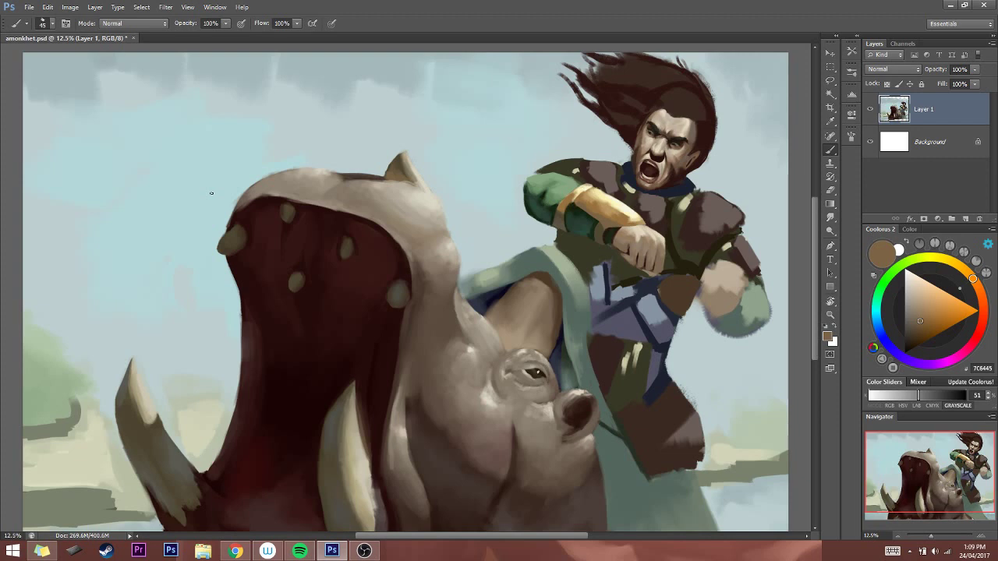
key("h")
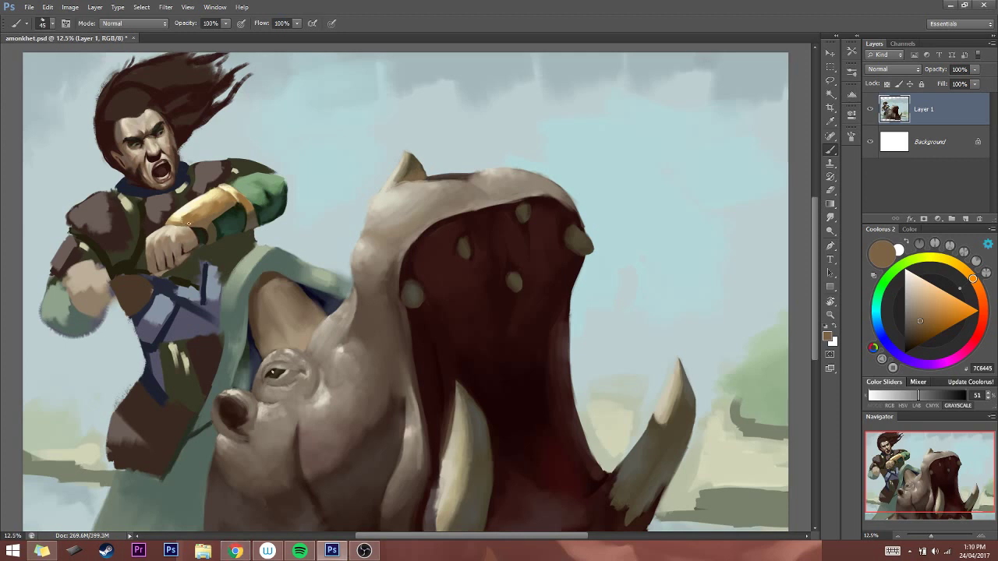
Refine the wrist edge of the fist with sampled skin brown, very dark green and grayish brown at 35 to 50 px, and check it flipped
left_click(191, 233, "alt")
key("bracketleft")
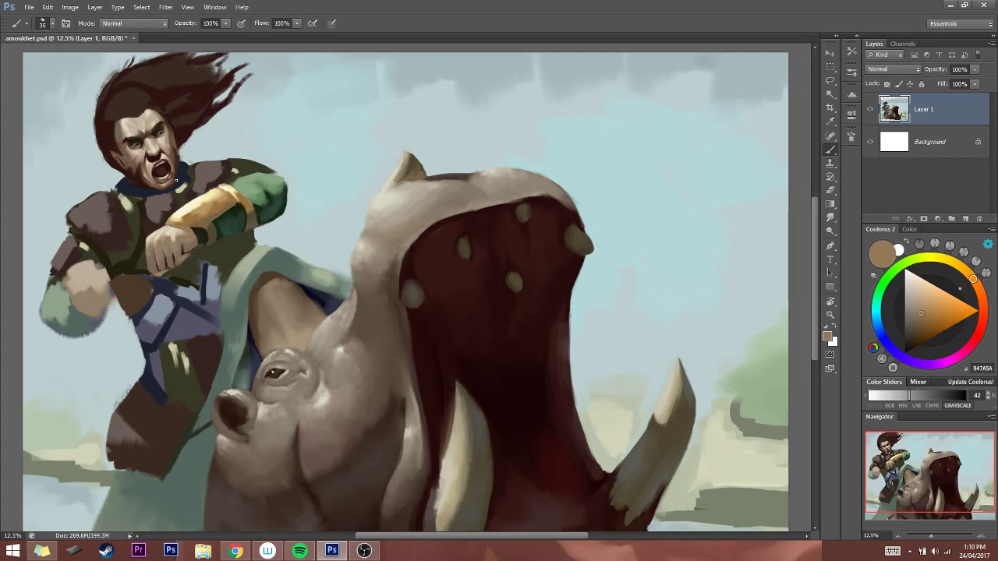
key("bracketright")
key("bracketright")
left_click(201, 236, "alt")
left_click(202, 236, "alt")
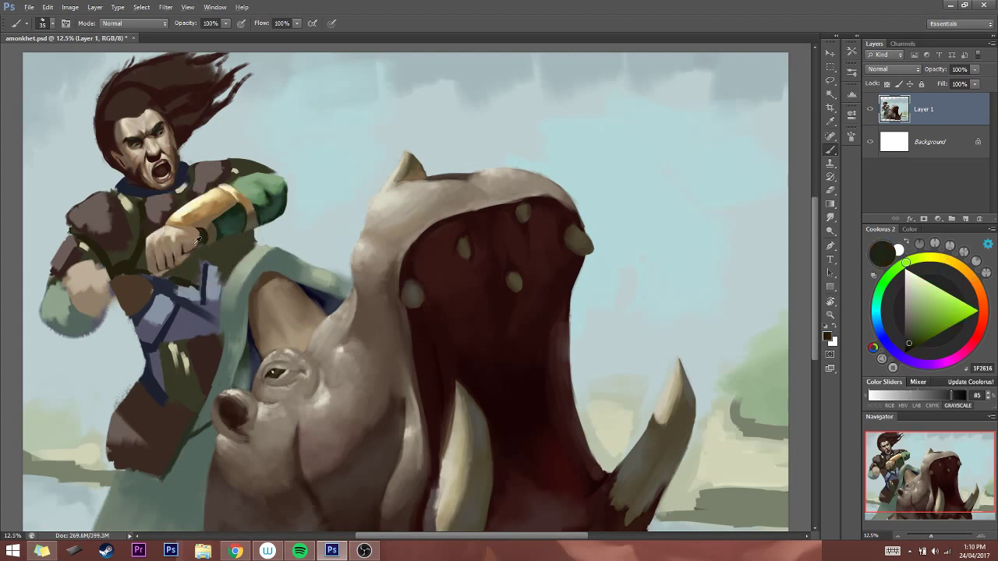
left_click(193, 242, "alt")
key("bracketright")
key("bracketright")
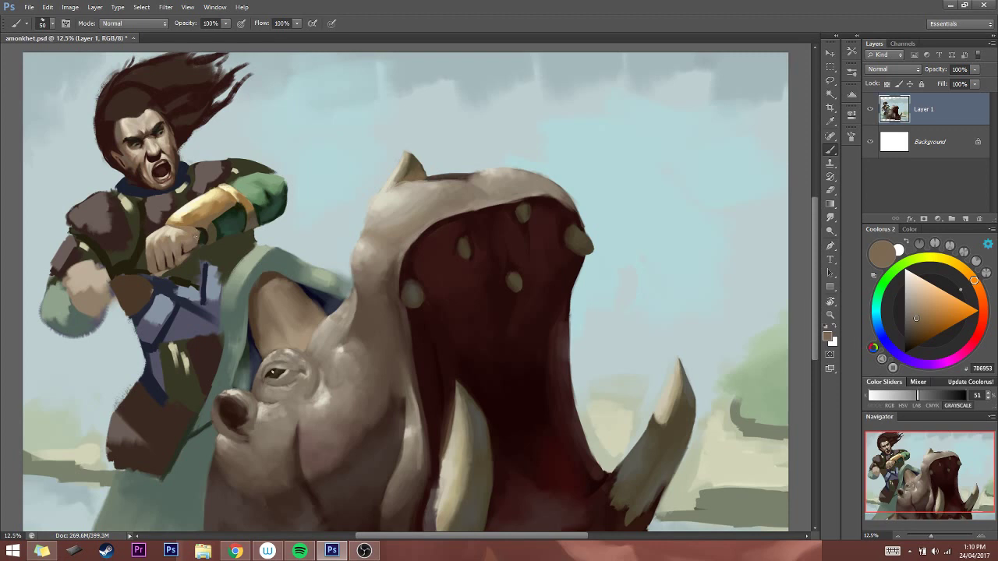
left_click(207, 148)
key("ctrl+shift+h")
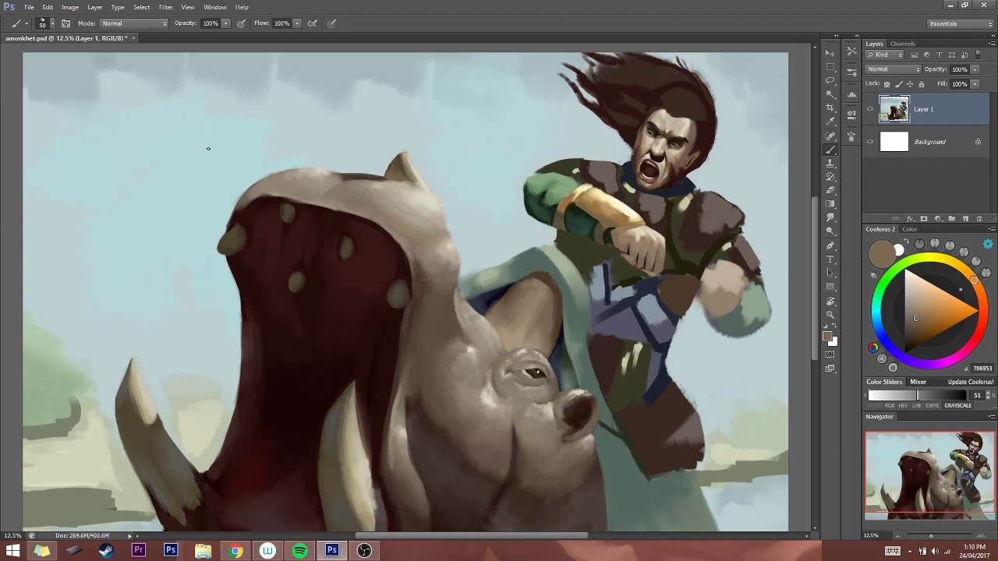
key("ctrl+shift+h")
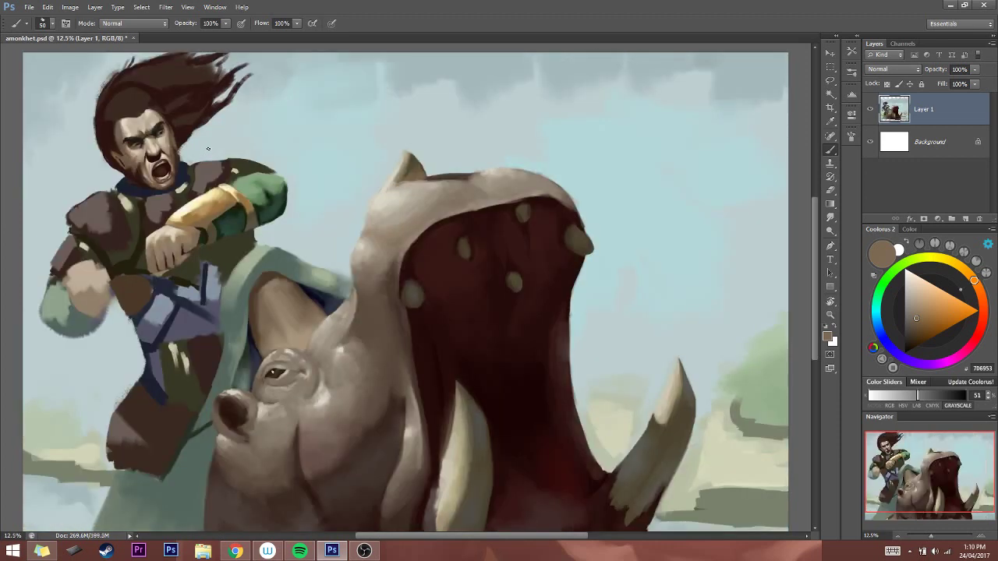
Deepen the shadow beneath the bracer with a darkened version of the sampled dark green, reducing the brush to 30 px
left_click(233, 204, "alt")
key("bracketleft")
key("bracketleft")
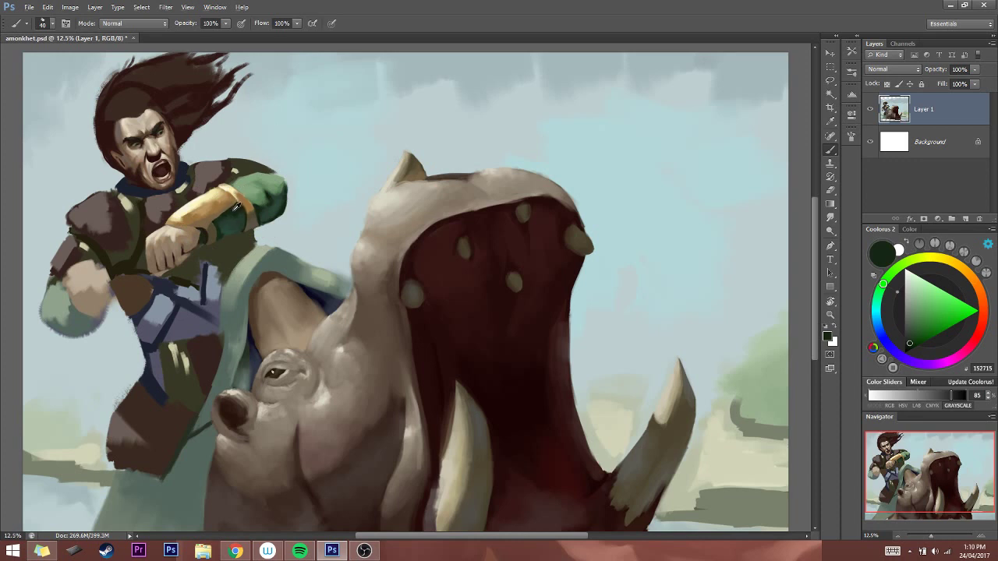
left_click(910, 345)
left_click(910, 348)
key("bracketleft")
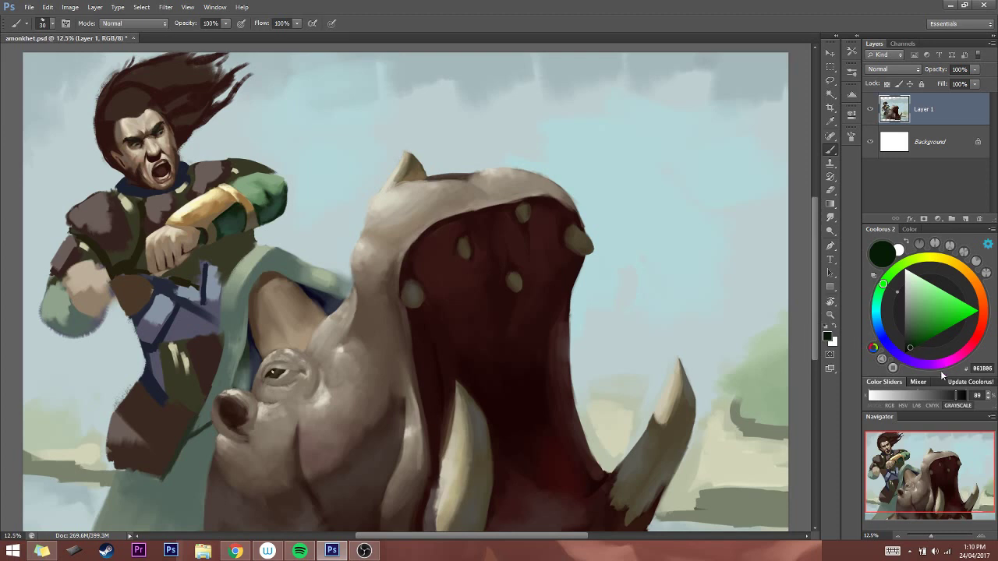
Repaint the shadowed sleeve under the bracer with sampled dark green, using a brush enlarged to 80 px
key("bracketright")
key("bracketright")
key("bracketright")
key("bracketright")
left_click(226, 228, "alt")
key("bracketright")
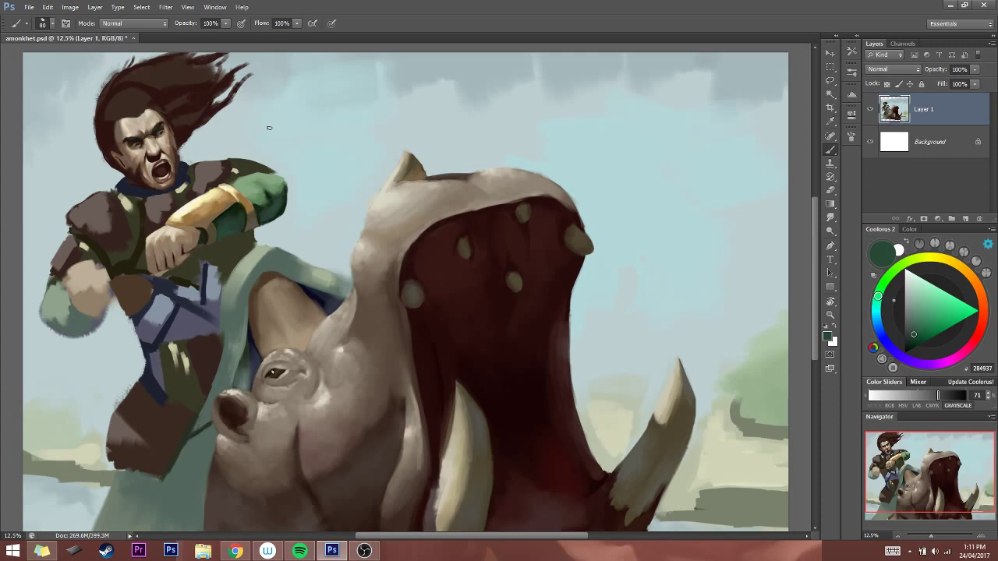
Rework the wristband with sampled dark olive at 45 px, and detail the bracer with muted and very dark brown at 35 px
left_click(208, 226, "alt")
key("bracketleft")
key("bracketleft")
key("bracketleft")
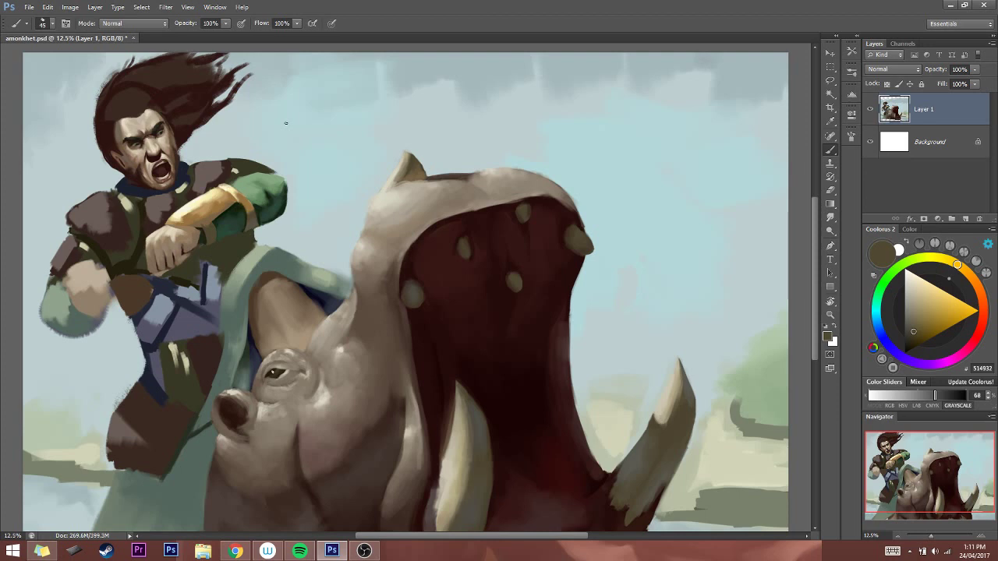
left_click(214, 210, "alt")
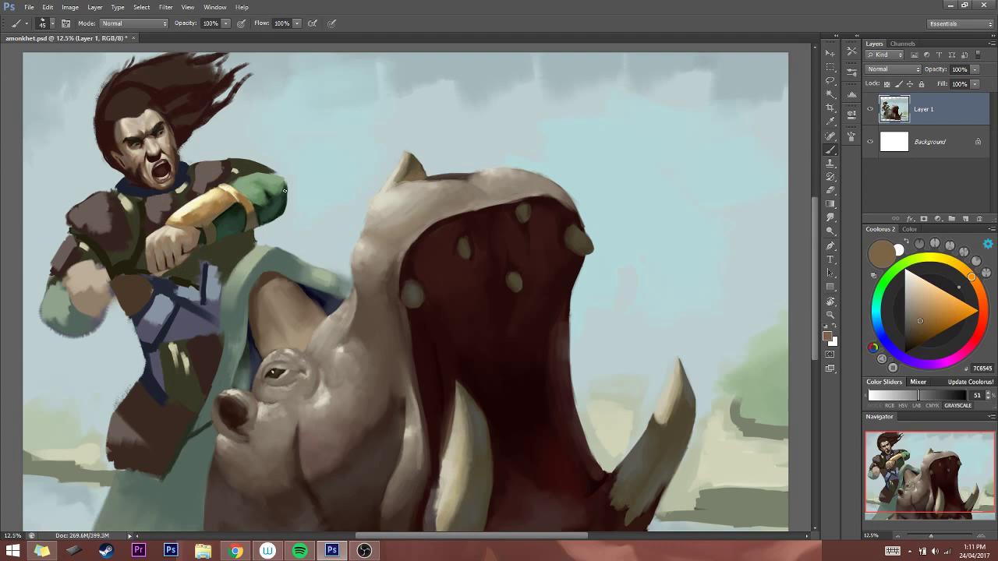
left_click_drag(920, 335, 916, 343)
key("bracketleft")
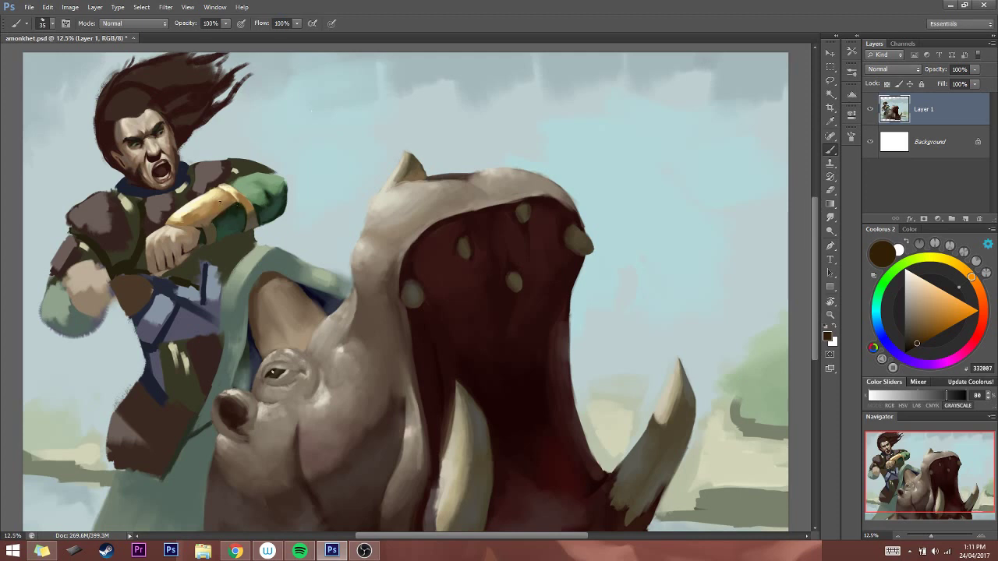
Touch up the bracer's lower edge with sampled olive brown at 25 px and muted brown at 70 px
key("bracketleft")
left_click(215, 216, "alt")
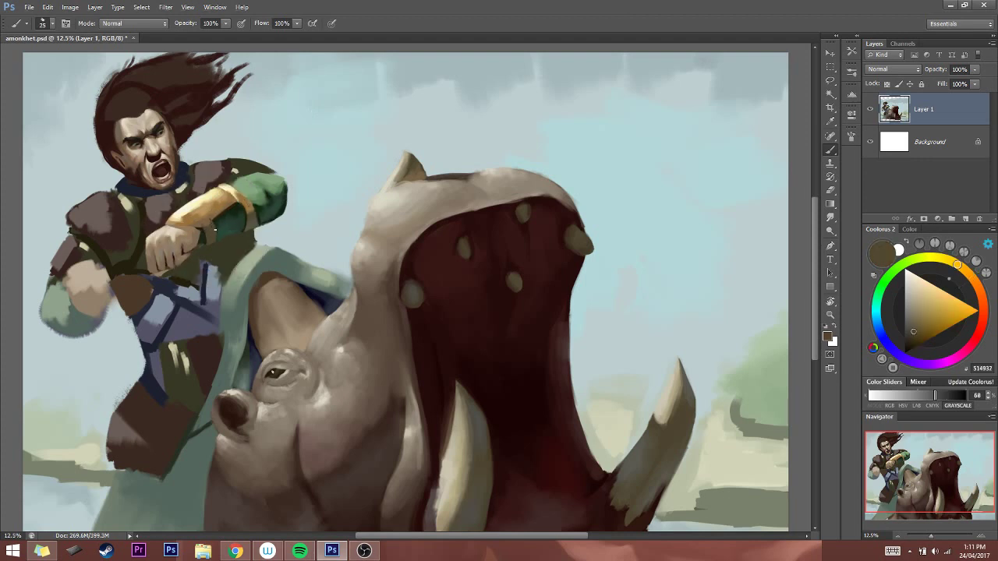
left_click(215, 240, "alt")
key("bracketright")
key("bracketright")
key("bracketright")
left_click(214, 215, "alt")
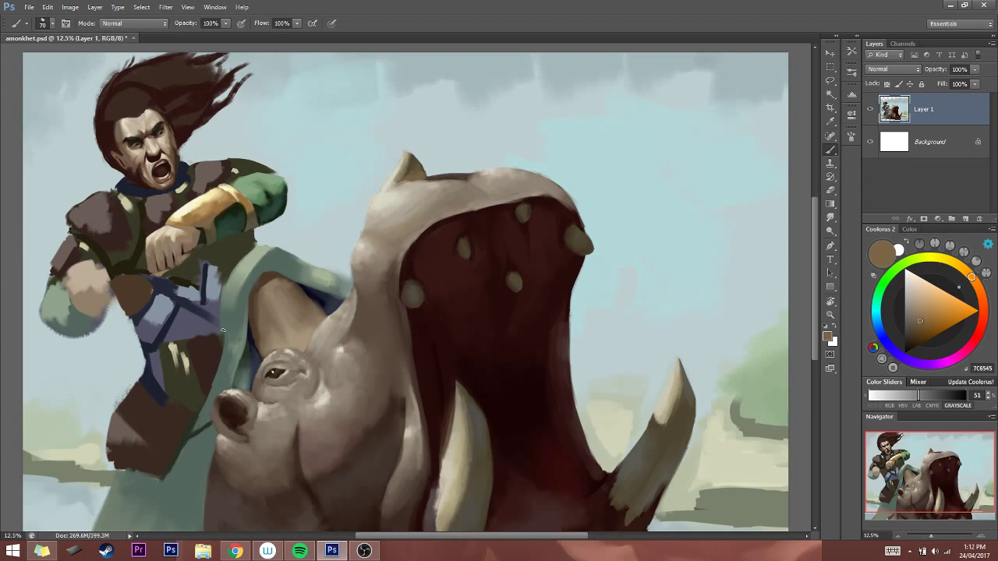
Brighten the bracer with sampled pale yellow at 80 px, and pick golden tan CF9852 with the brush enlarged to 100 px
left_click(206, 198, "alt")
key("bracketleft")
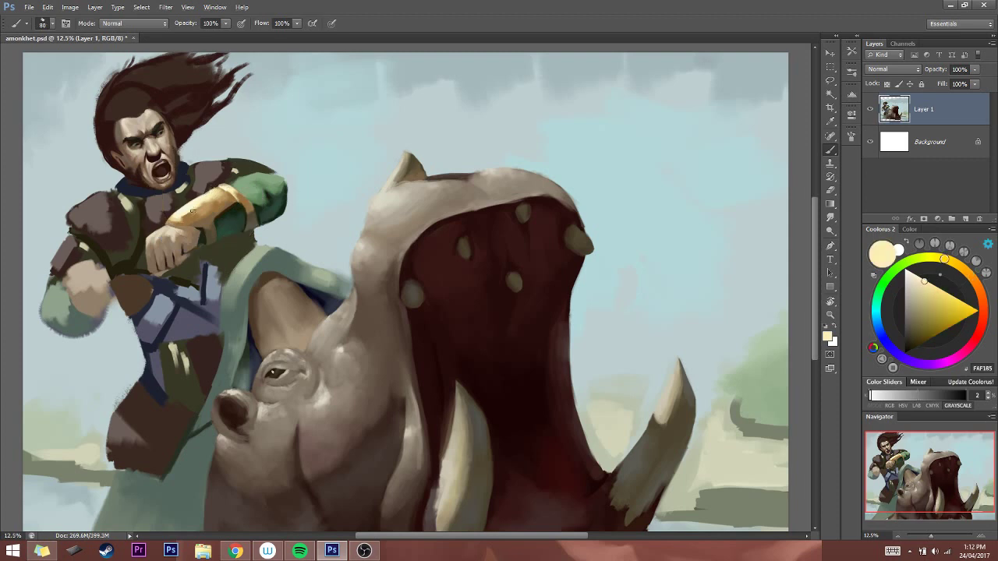
left_click_drag(184, 216, 213, 210)
left_click(931, 315)
left_click(939, 305)
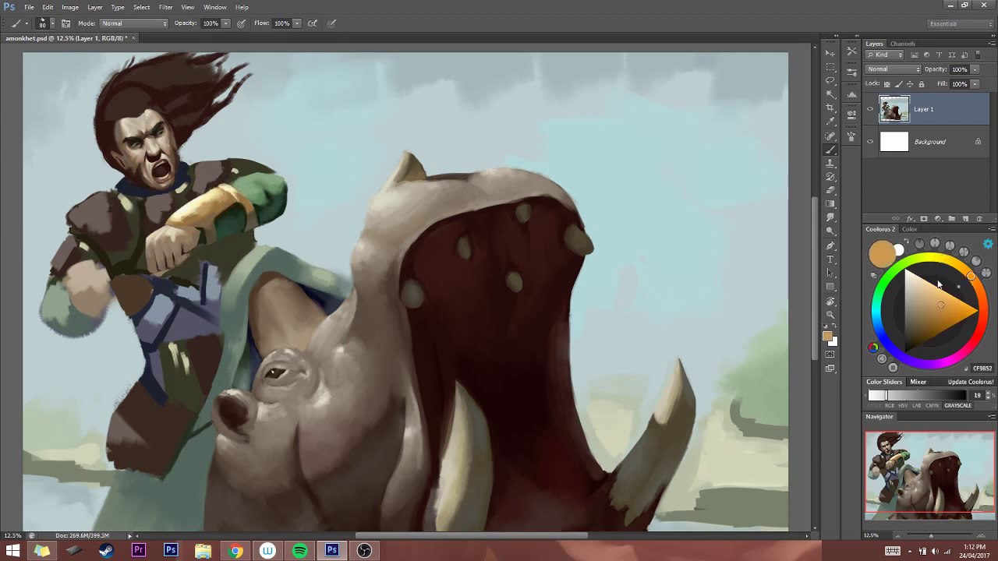
key("bracketright")
key("bracketright")
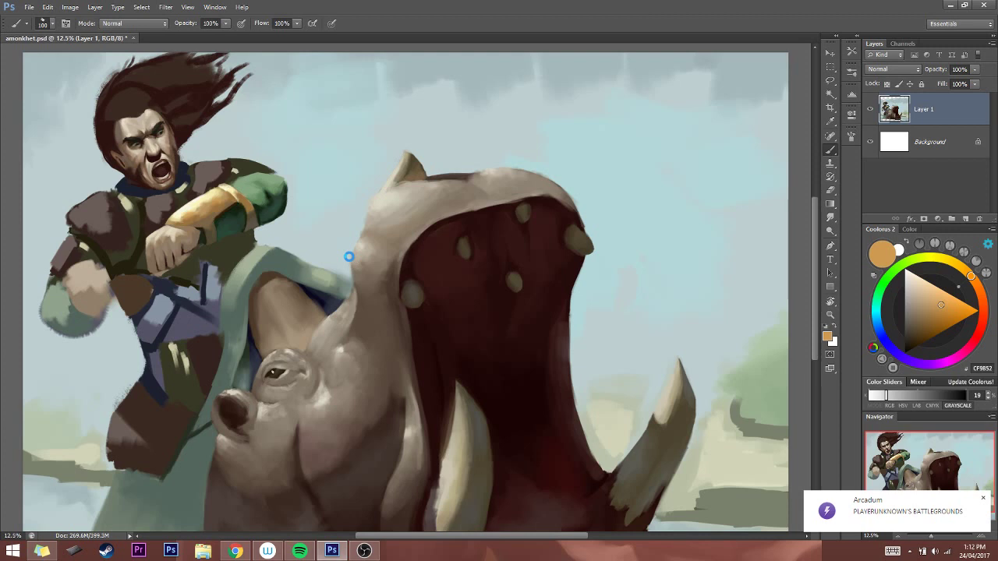
Check the painting mirrored horizontally, restore its orientation, and reduce the brush to 80 px
key("ctrl+shift+h")
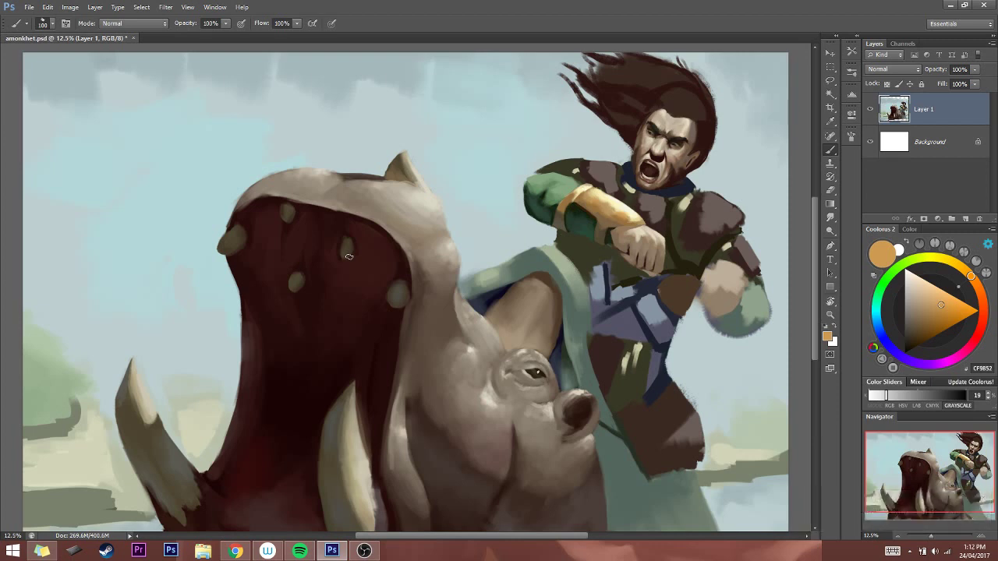
key("ctrl+shift+h")
key("bracketleft")
key("bracketleft")
key("bracketleft")
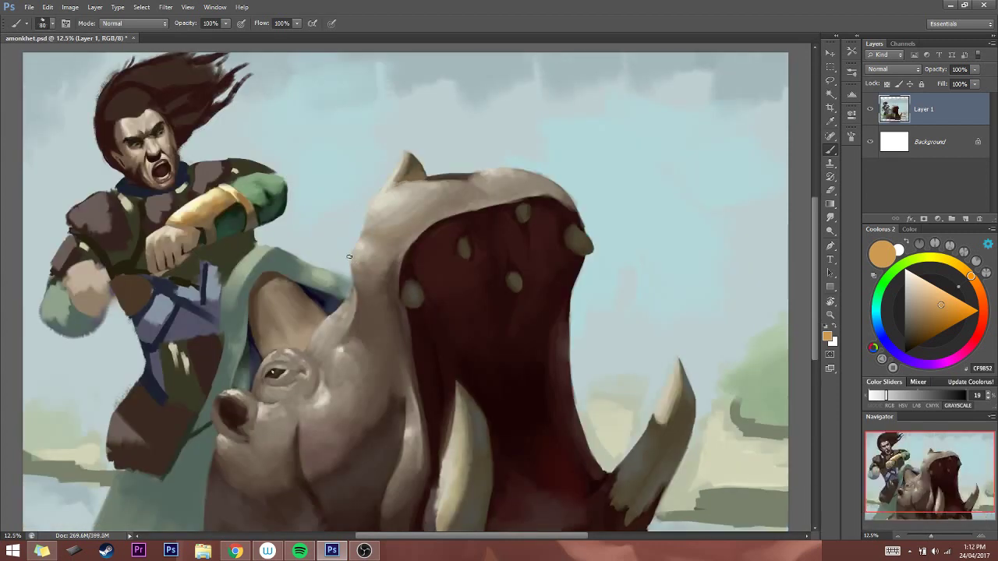
Touch up the bracer's elbow-side trim with sampled golden brown at 80 px and dark grey-brown at 60 px
left_click(245, 203, "alt")
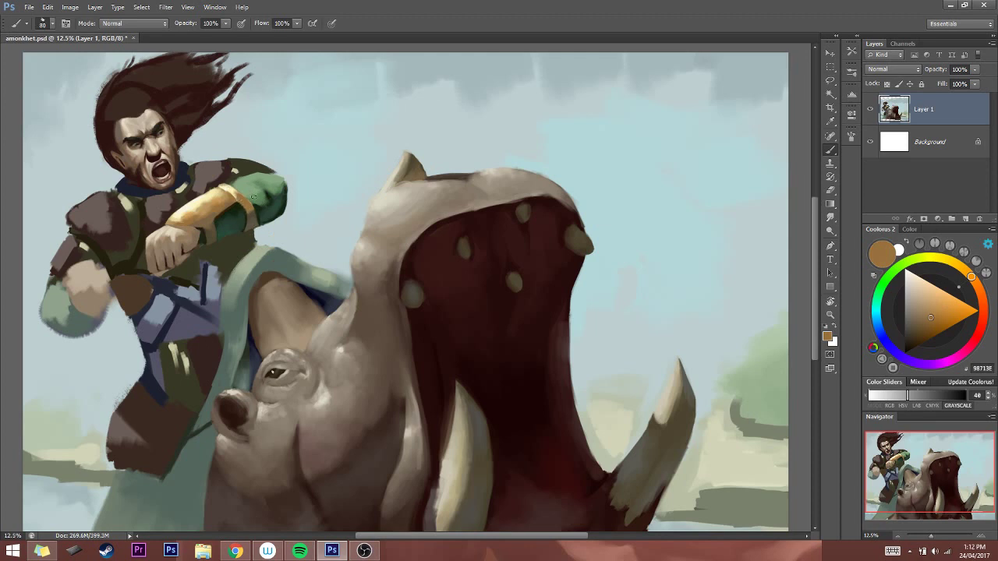
left_click(258, 218, "alt")
key("bracketleft")
key("bracketleft")
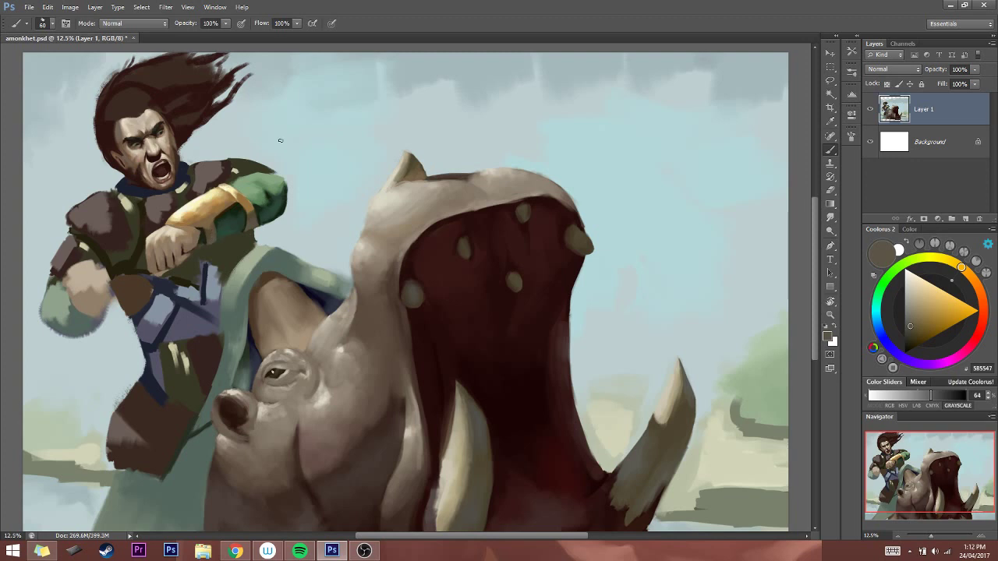
Refine the dark accents between the fist and wristband with sampled very dark brown at 15 px
key("bracketleft")
left_click(187, 238, "alt")
key("bracketleft")
key("bracketleft")
key("bracketleft")
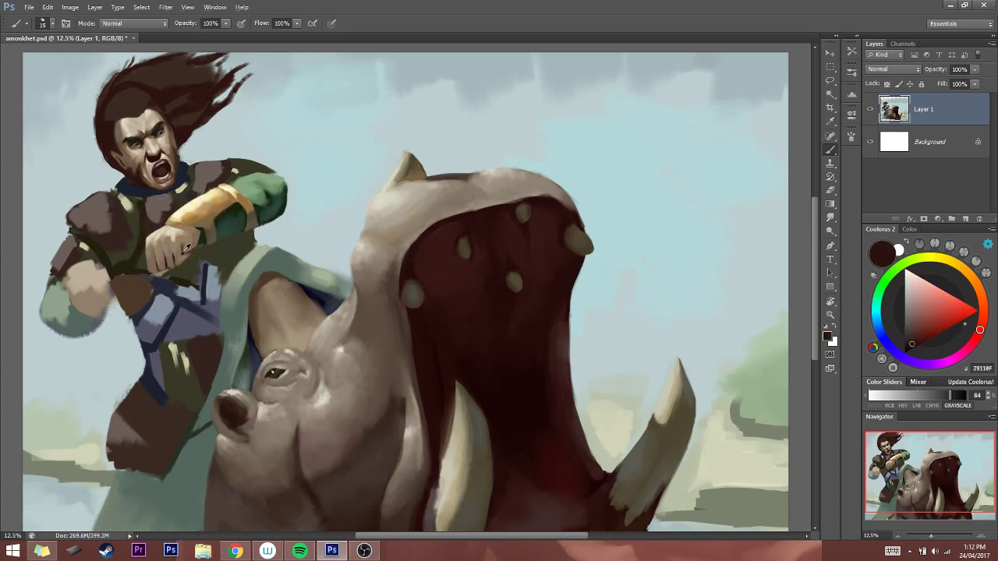
Clean up the fist's upper edge beside the bracer at 20 px, and sample the bracer's golden brown
left_click(188, 231, "alt")
key("bracketright")
key("bracketright")
mouse_move(181, 226)
left_mouse_down()
mouse_move(198, 228)
mouse_move(168, 225)
left_mouse_up()
left_click(191, 219, "alt")
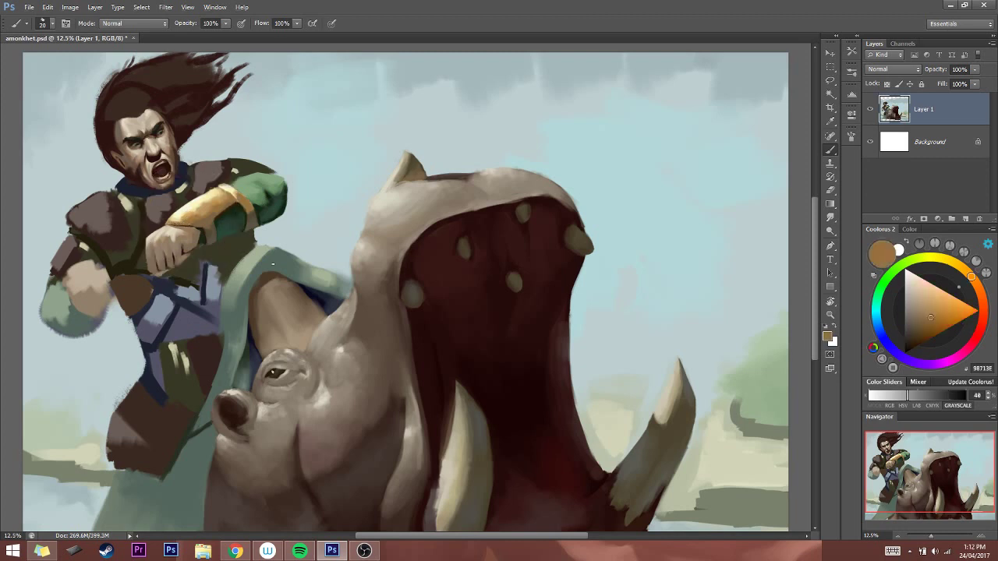
Check the canvas mirrored, and shade the bracer's wrist end with sampled muted brown and a darker brown at 20 px
key("h")
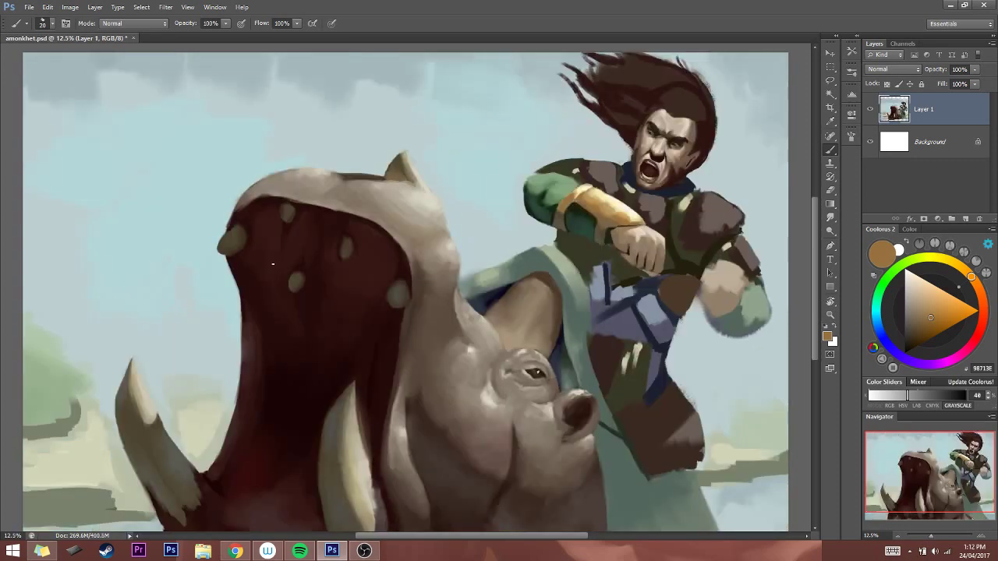
key("h")
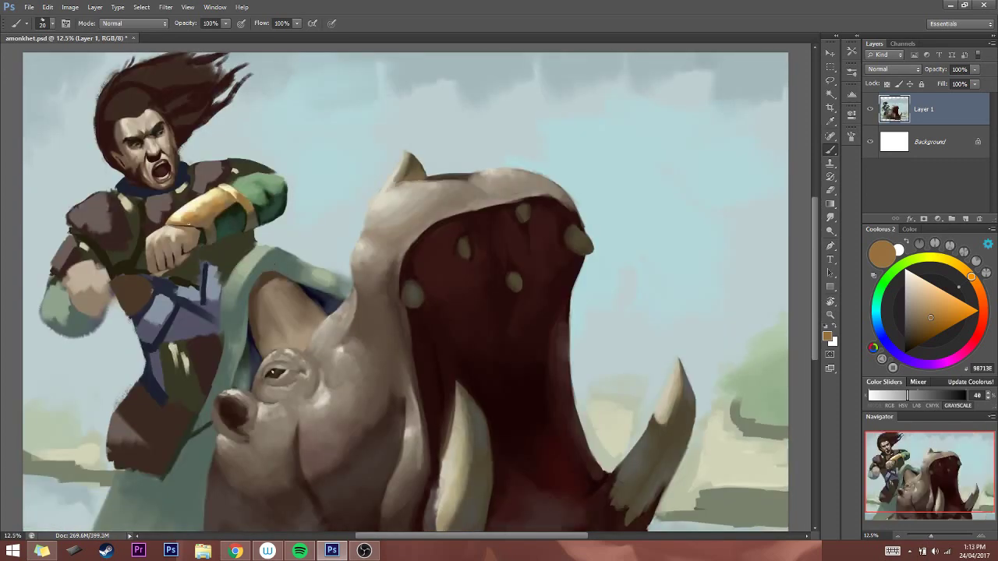
left_click(190, 226, "alt")
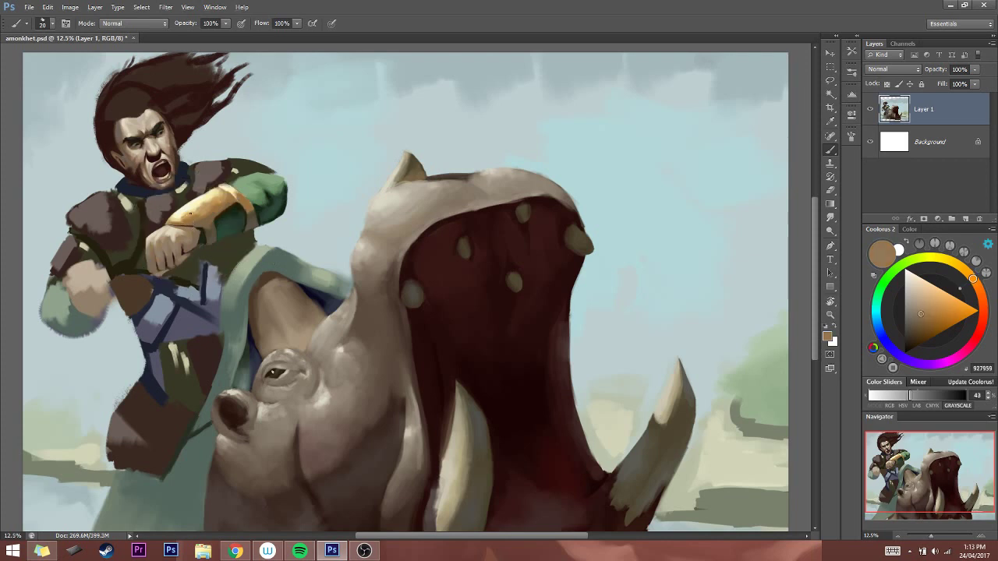
left_click(922, 328)
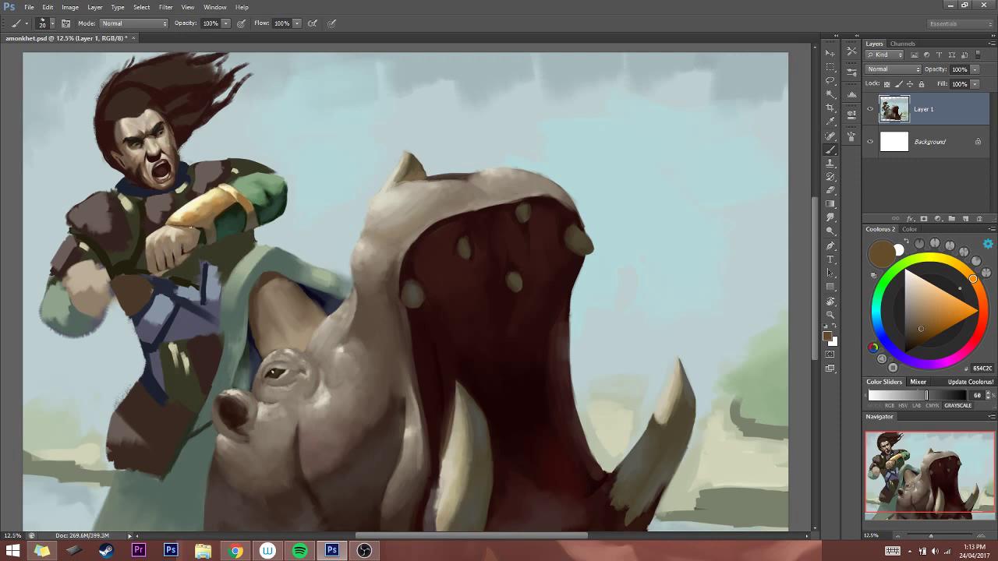
left_click(194, 226, "alt")
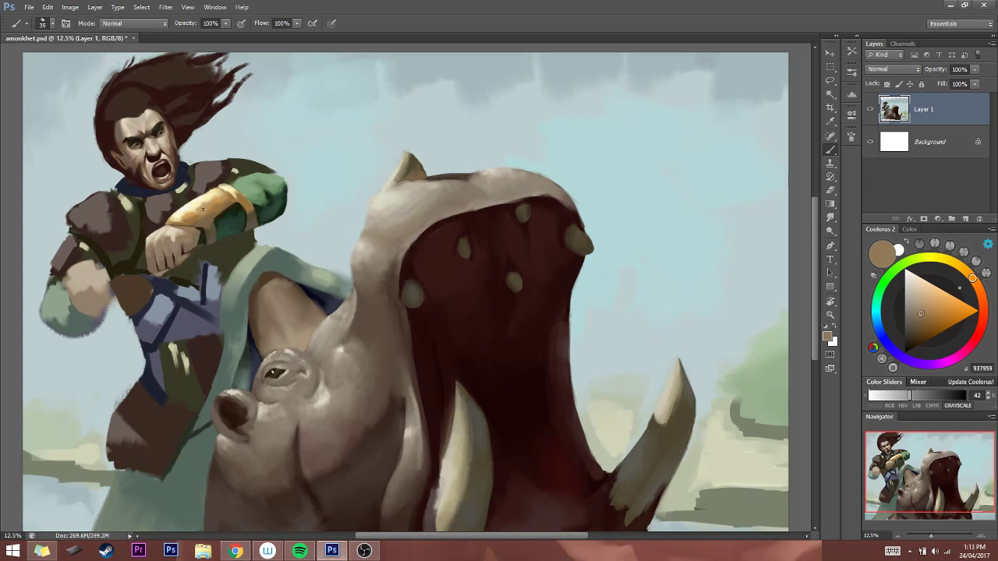
Blend the bracer and its elbow-side trim with sampled golden tan, using a brush enlarged to 80 px
key("bracketright")
key("bracketright")
key("bracketright")
left_click(229, 178, "alt")
left_click(238, 196, "alt")
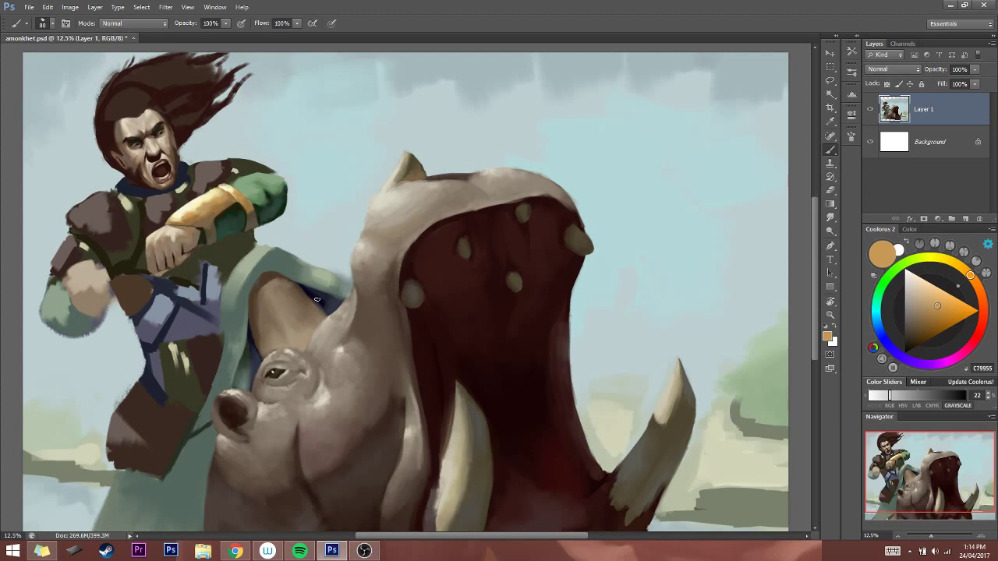
Repaint the fist's outer finger edge with sampled pale skin and muted taupe, using a 50 px brush
key("bracketleft")
key("bracketleft")
key("bracketleft")
left_click(149, 238, "alt")
left_click_drag(145, 260, 148, 274)
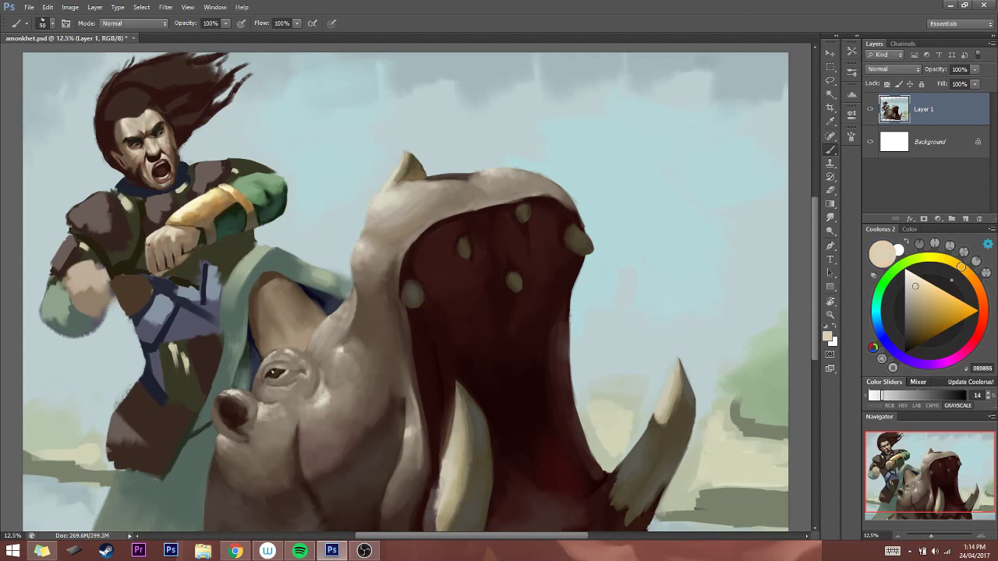
left_click(150, 264, "alt")
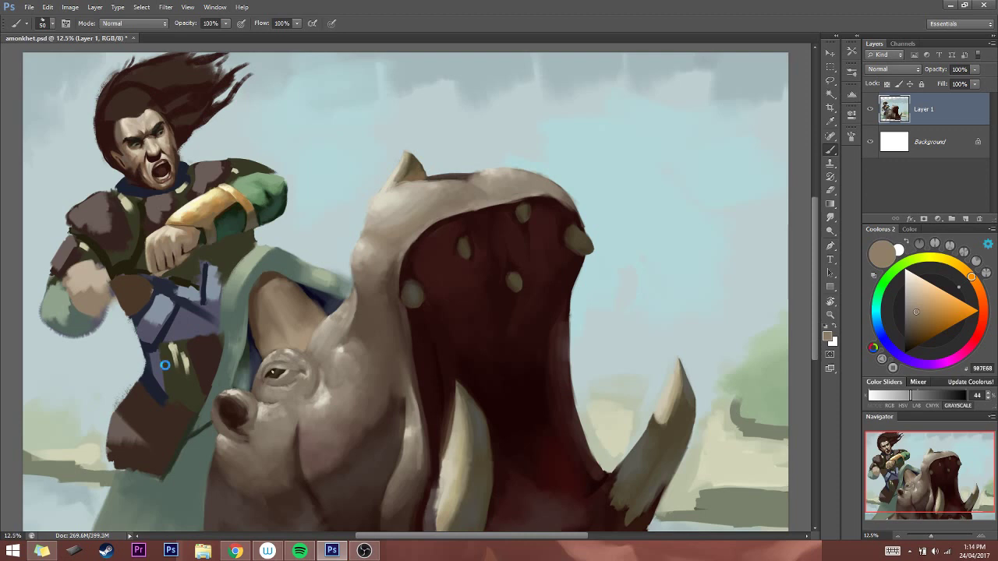
Review the painting mirrored and restored, set the brush to 80 px, and view the whole canvas at 5%
key("h")
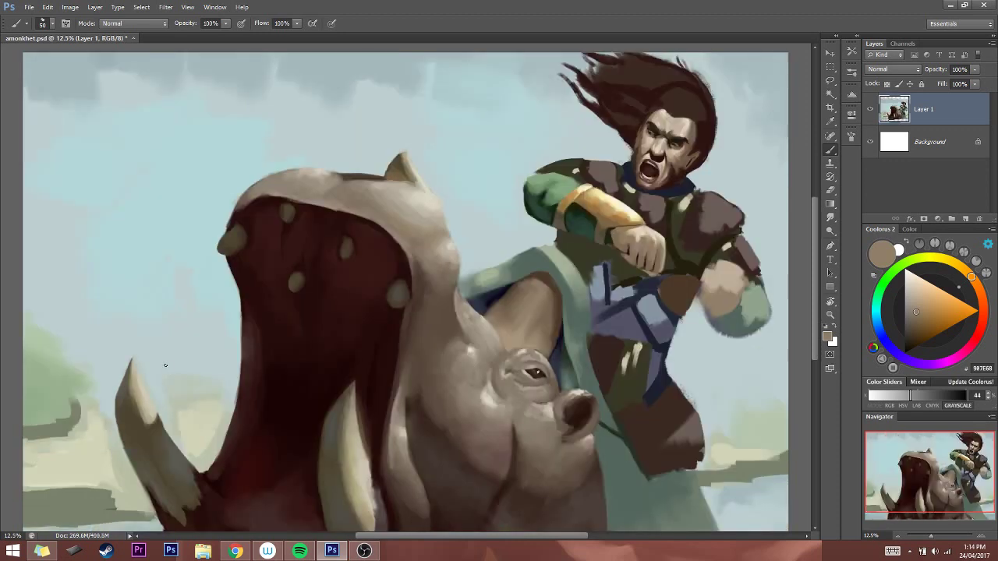
key("h")
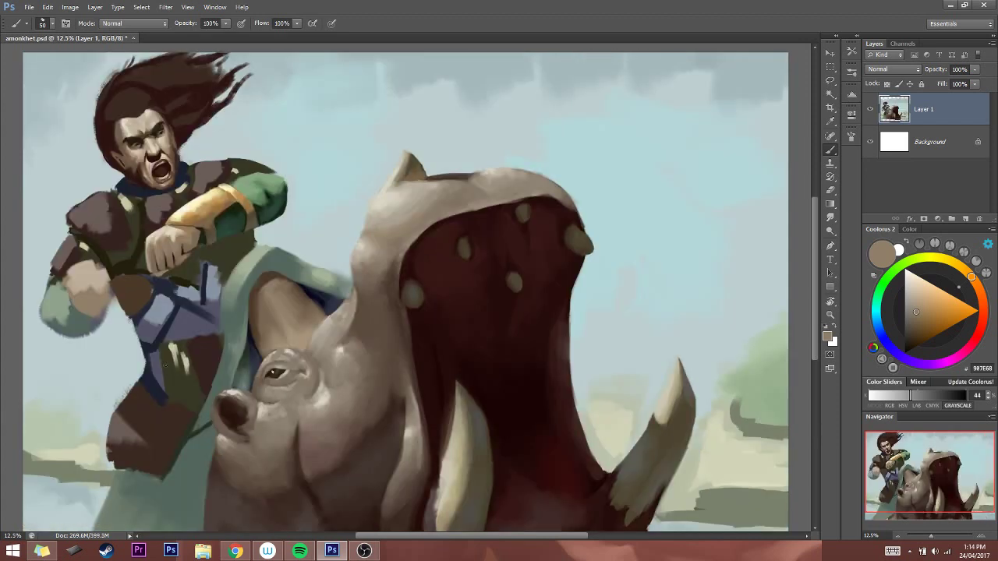
key("bracketright")
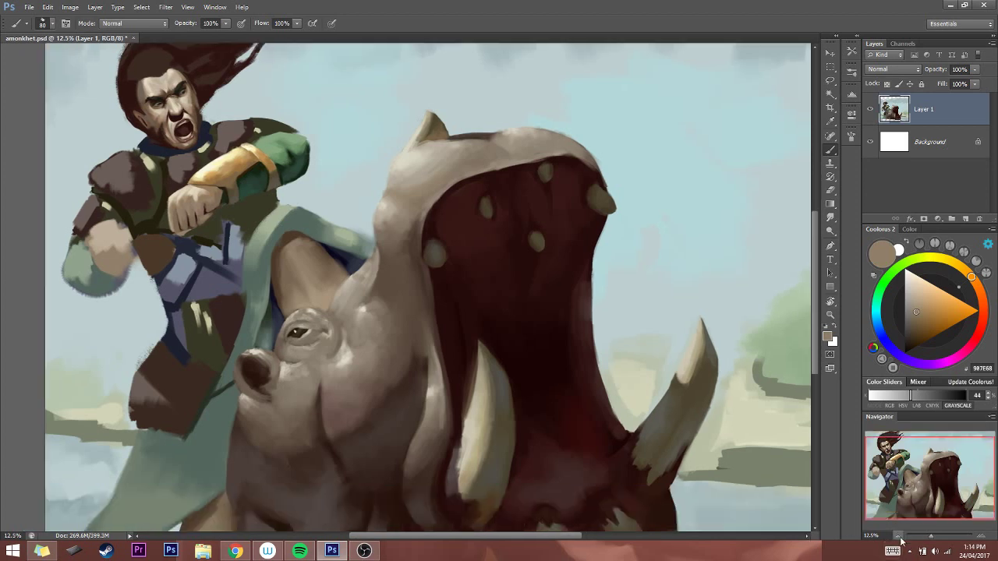
left_click(899, 536)
left_click(899, 537)
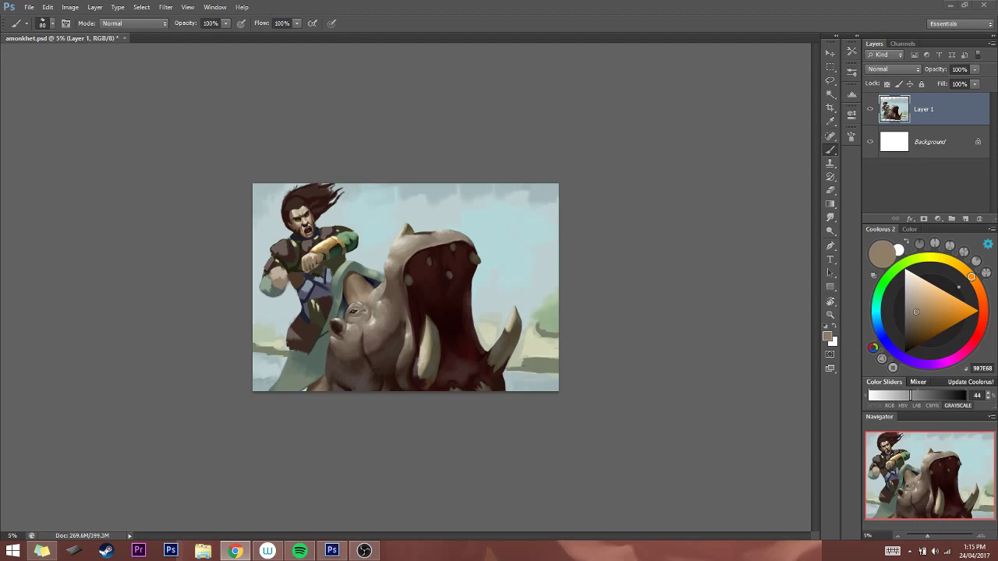
Switch to the OBS window with the streaming controls
left_click(716, 278)
left_click(371, 550)
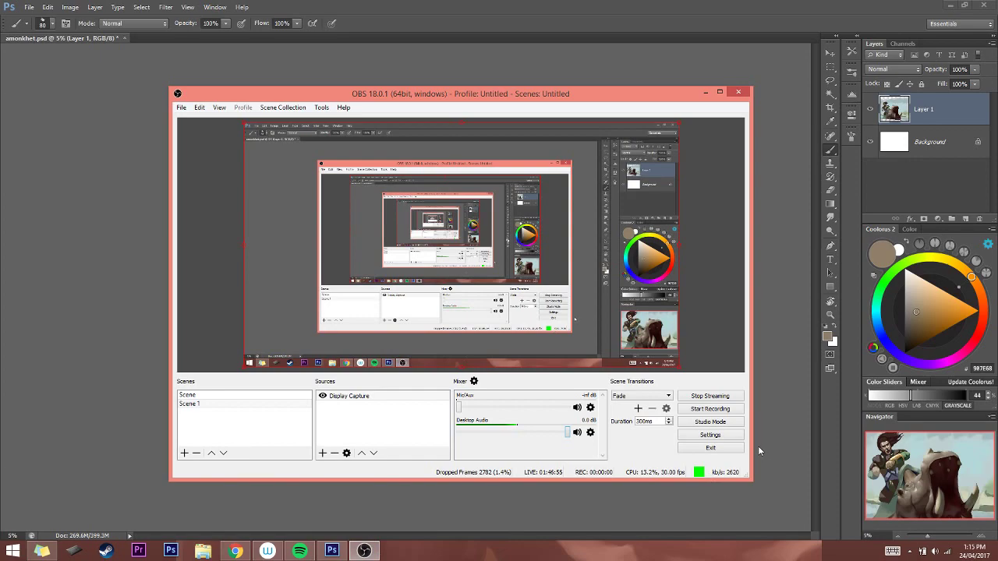